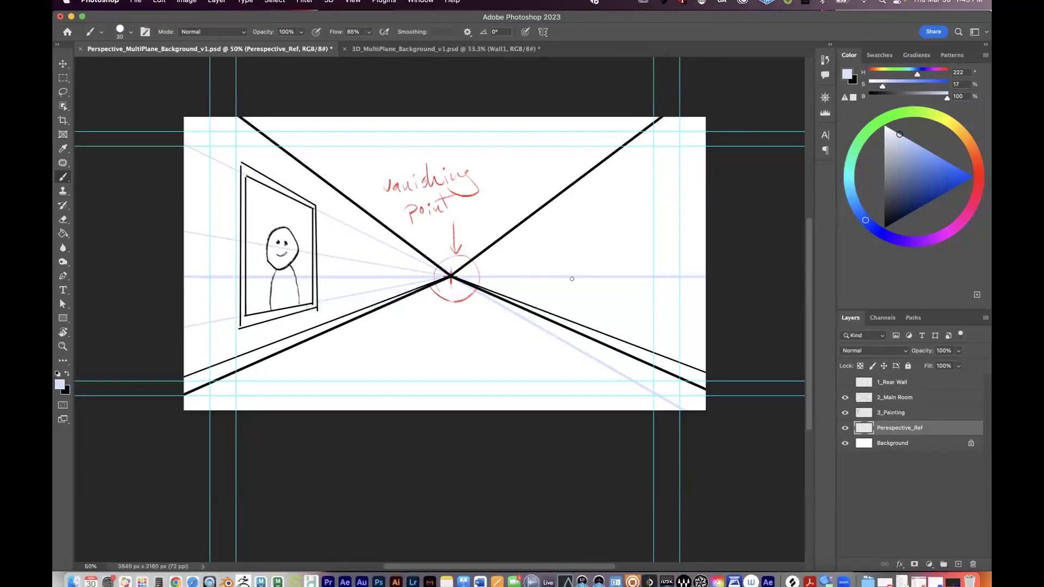
Step: Toggle the 2_Main Room and 3_Painting layers off and on to inspect the perspective reference, and show the 1_Rear Wall layer
click(844, 397)
click(845, 412)
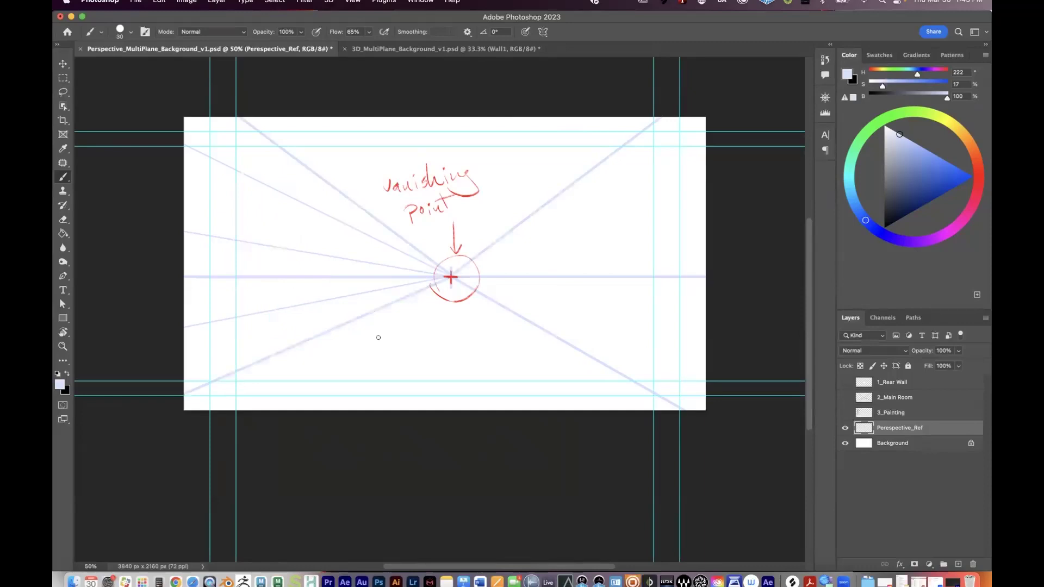
click(845, 412)
click(845, 397)
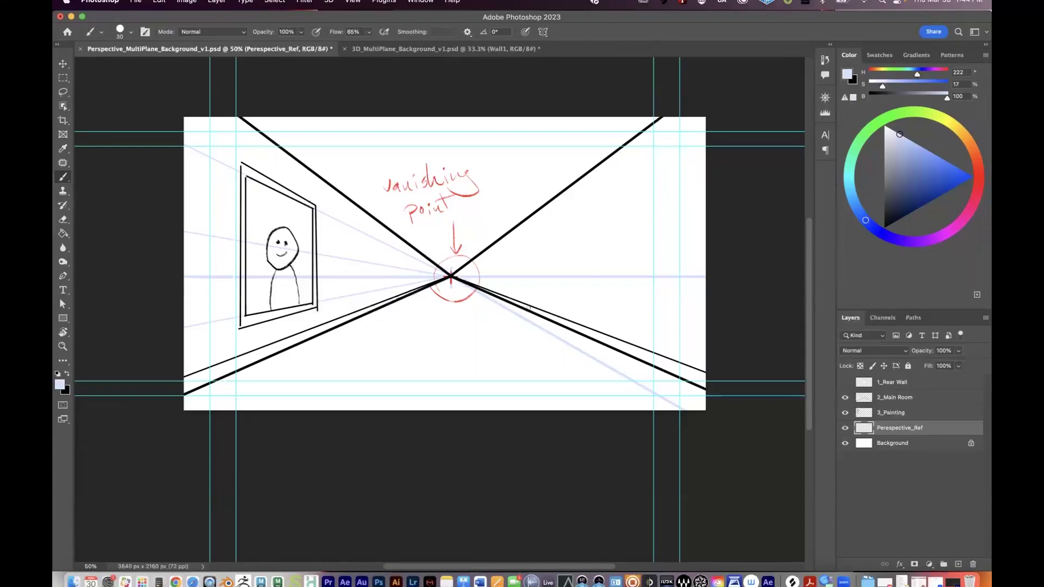
click(845, 382)
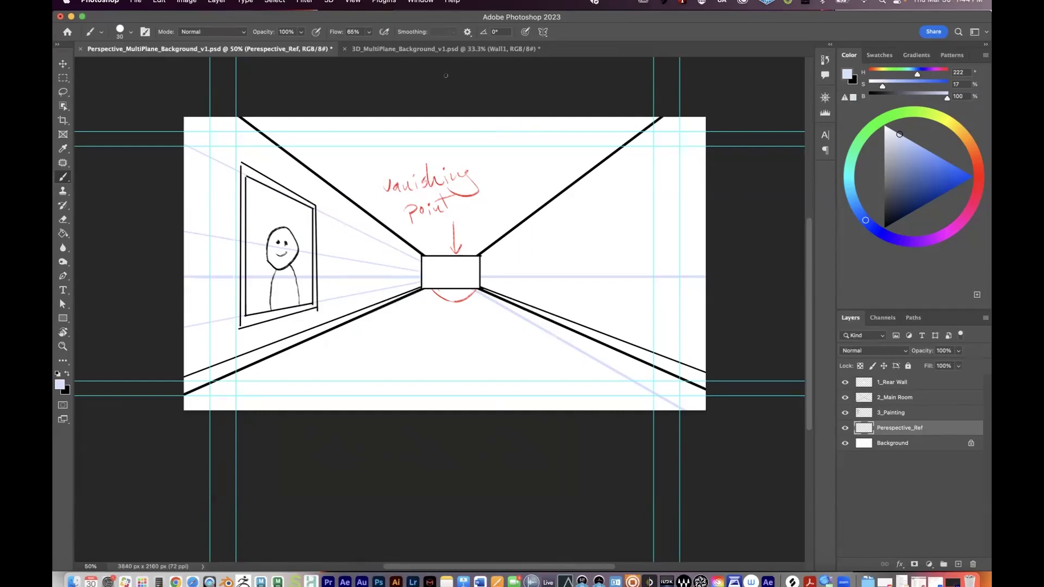
Step: Switch to 3D_MultiPlane_Background_v1.psd and view the Wall1, Wall2, Ceiling and Floor layers one at a time
click(413, 49)
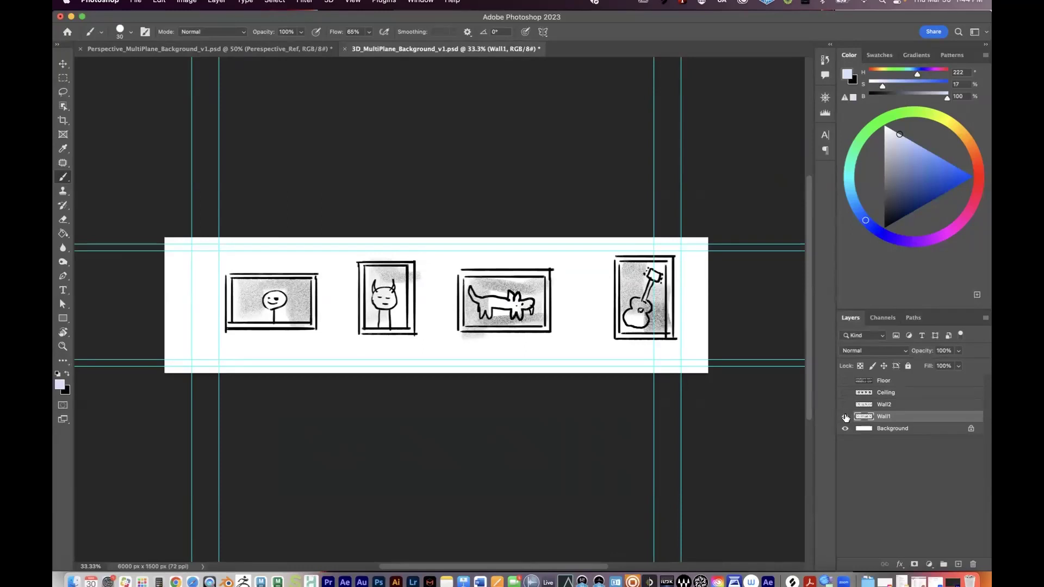
click(845, 417)
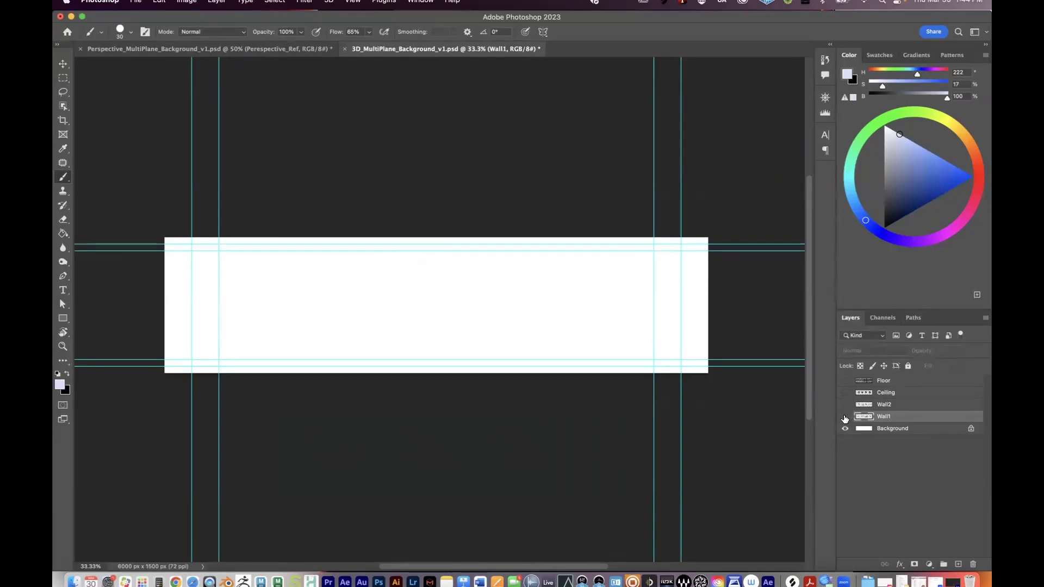
click(844, 417)
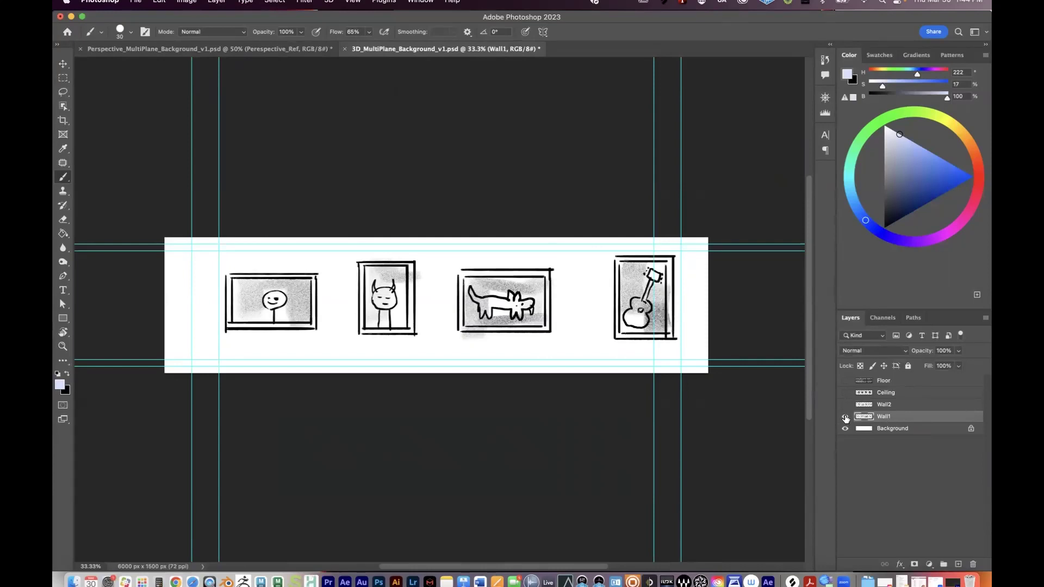
click(845, 417)
click(845, 405)
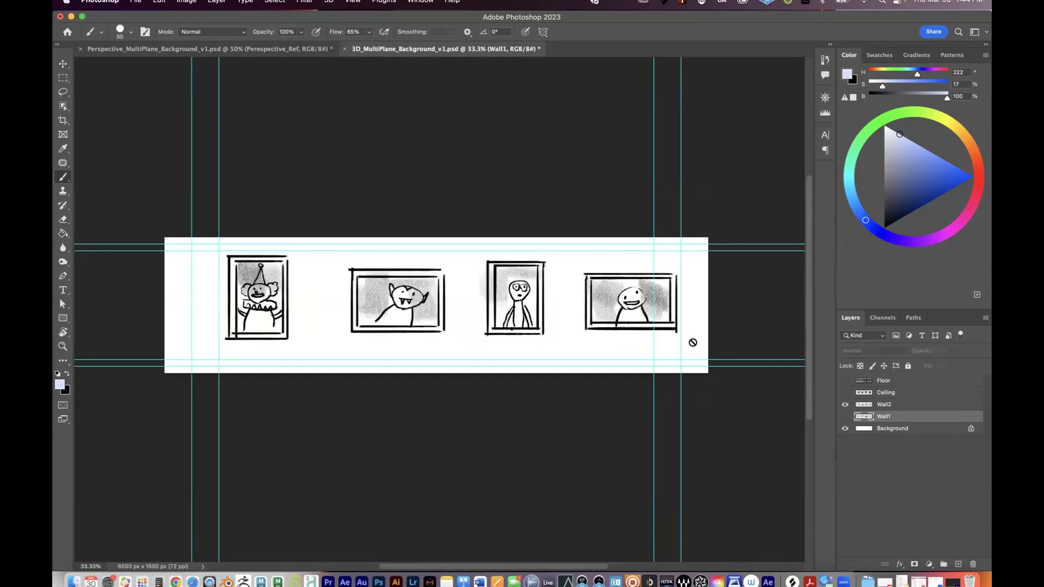
click(845, 405)
click(845, 393)
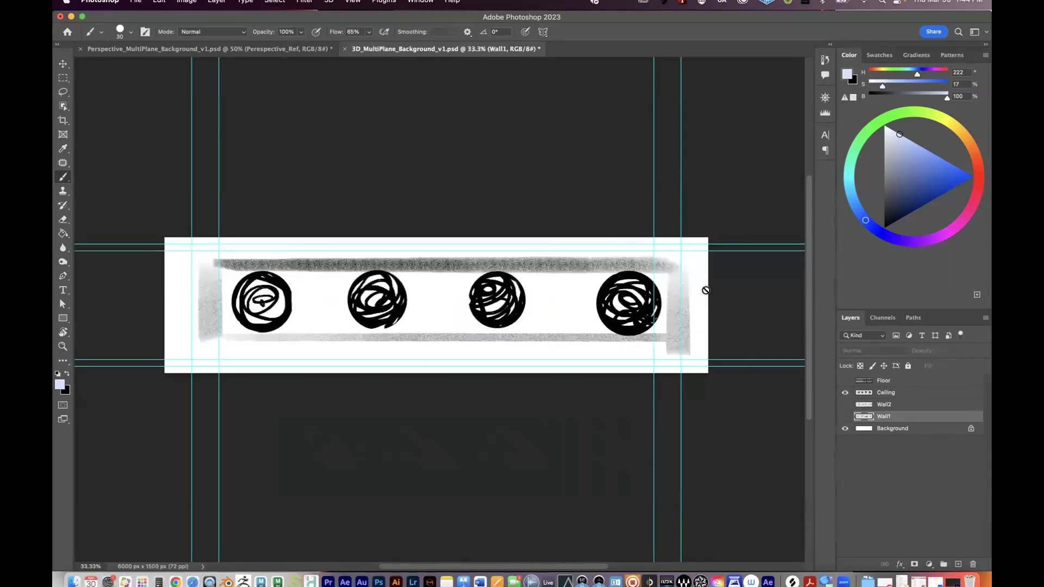
click(845, 392)
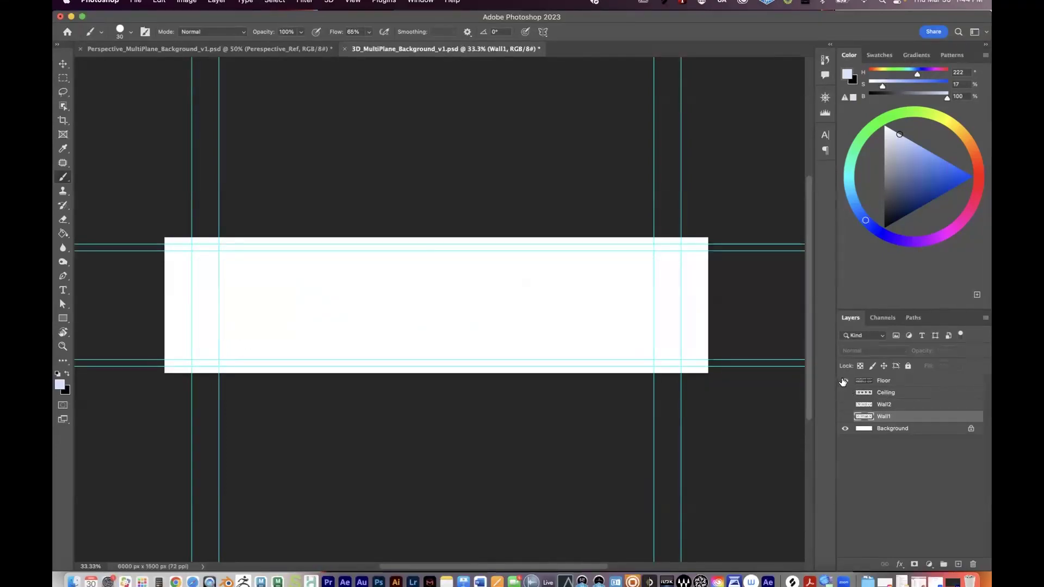
click(845, 380)
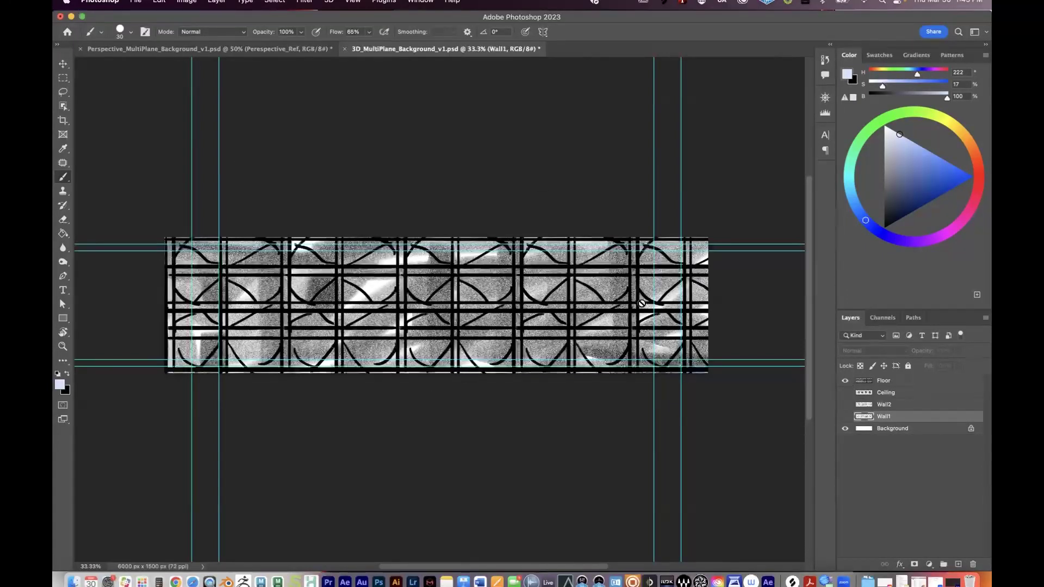
Step: Go back through the Floor, Ceiling and Wall2 layers by toggling their visibility, leaving only Wall1 shown above the background
click(844, 380)
click(845, 392)
click(845, 391)
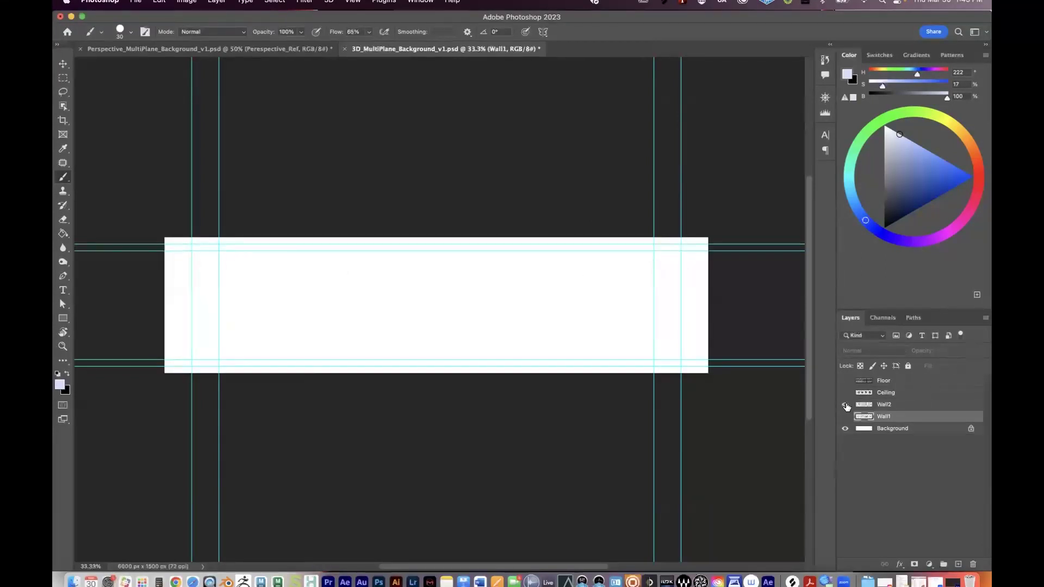
click(845, 404)
click(845, 404)
click(844, 416)
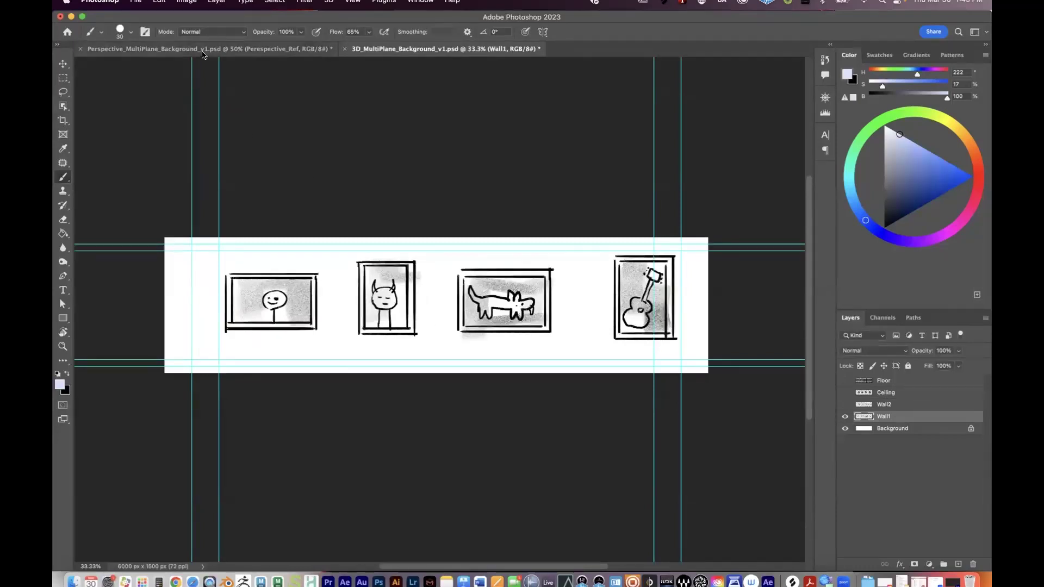
Step: Return to Perspective_MultiPlane_Background_v1.psd, isolate the Perespective_Ref layer to examine it, and show the three artwork layers again
click(206, 49)
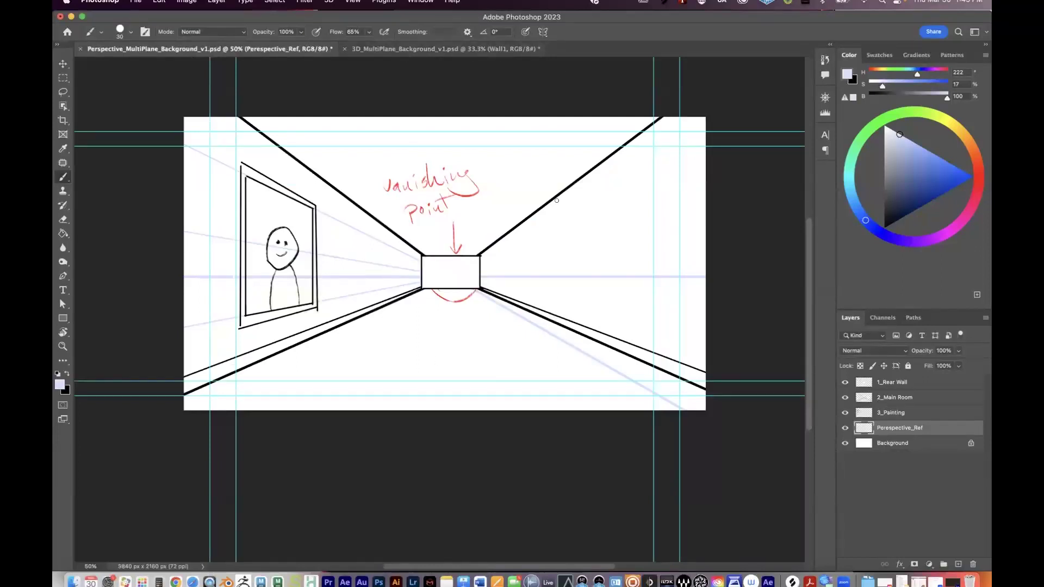
drag(844, 383, 844, 428)
click(848, 430)
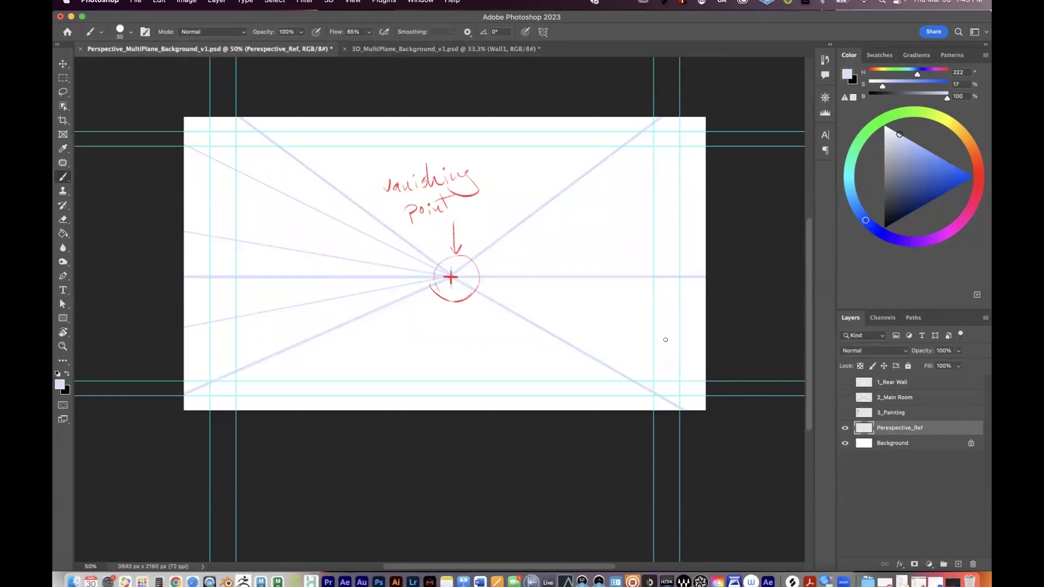
click(845, 412)
drag(843, 397, 844, 382)
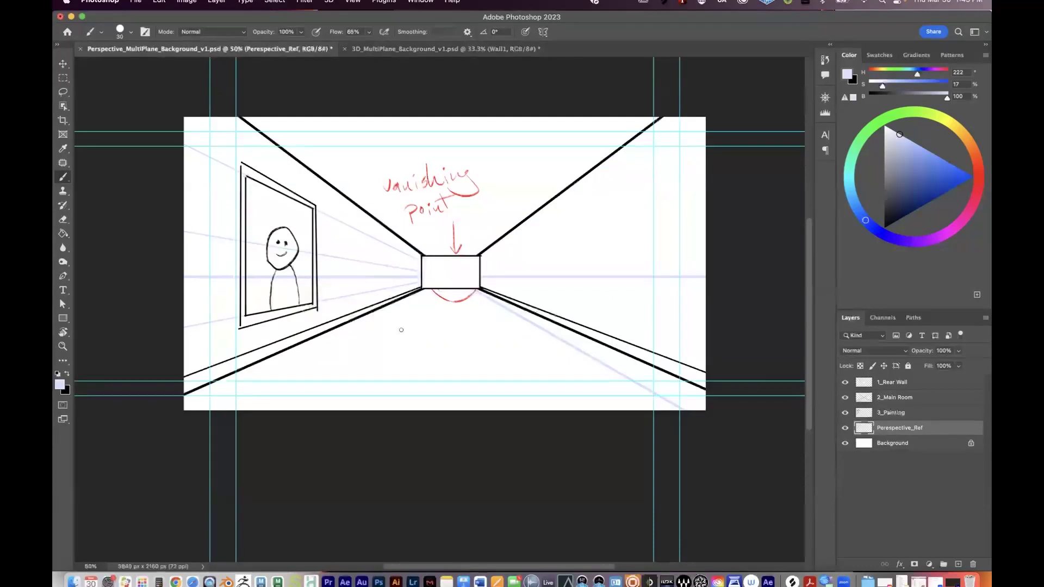
Step: Check the document's image size in pixels without changing it, and return to the Brush tool
mouse_move(468, 309)
mouse_down()
mouse_move(456, 330)
mouse_move(466, 310)
mouse_up()
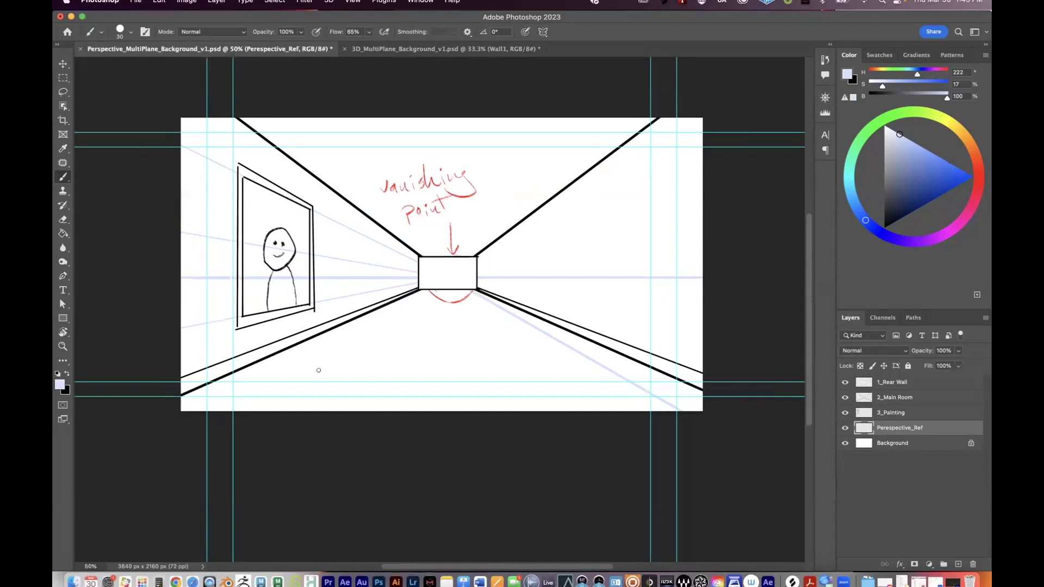
click(193, 2)
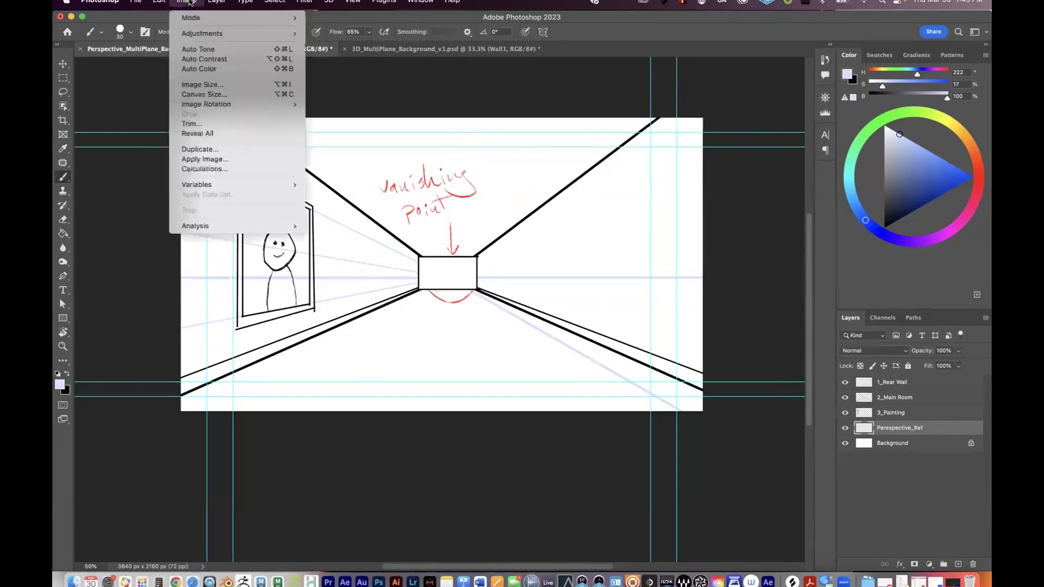
click(211, 88)
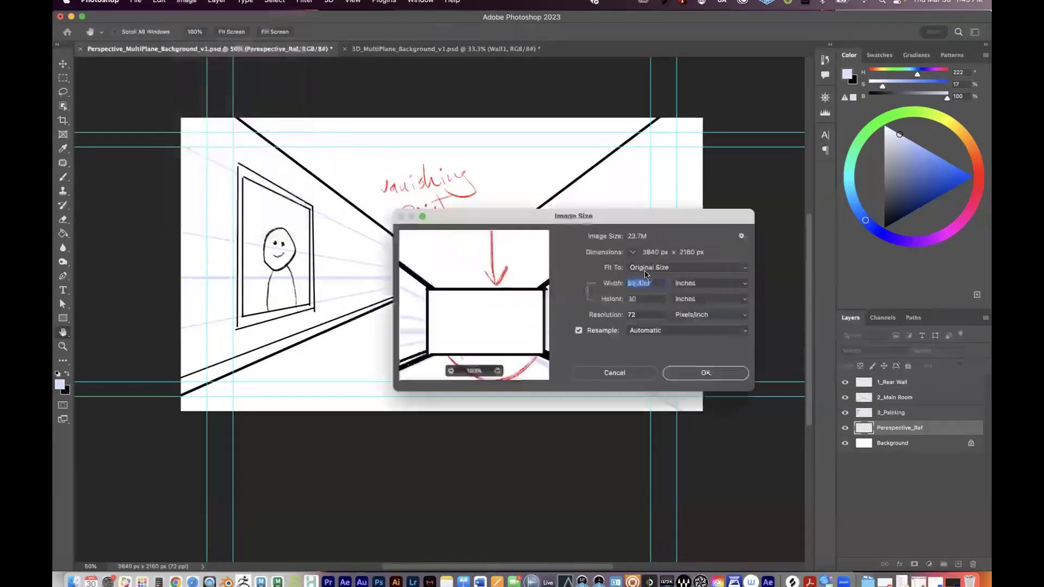
click(702, 284)
click(701, 271)
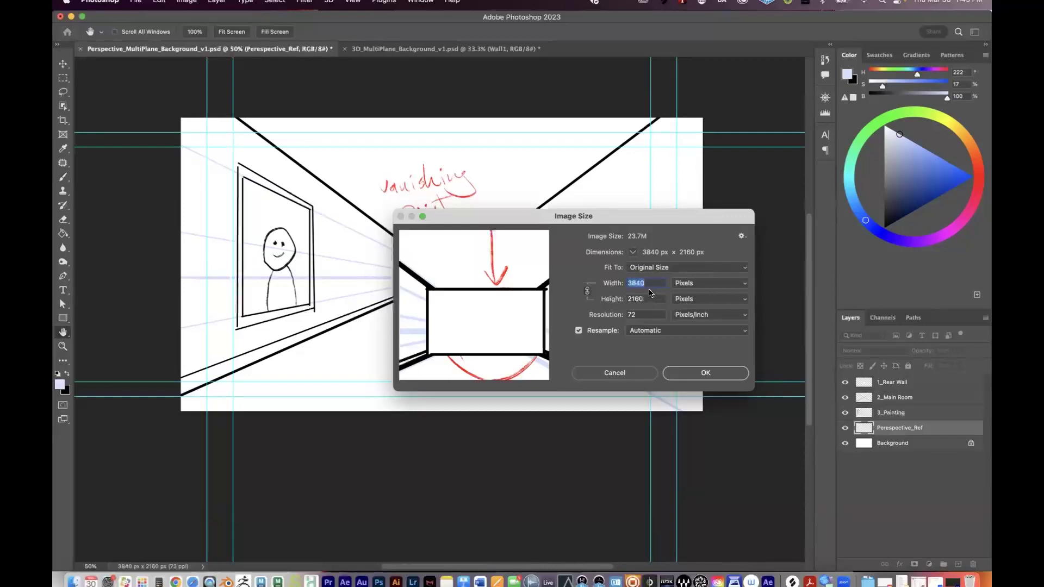
click(637, 372)
key(b)
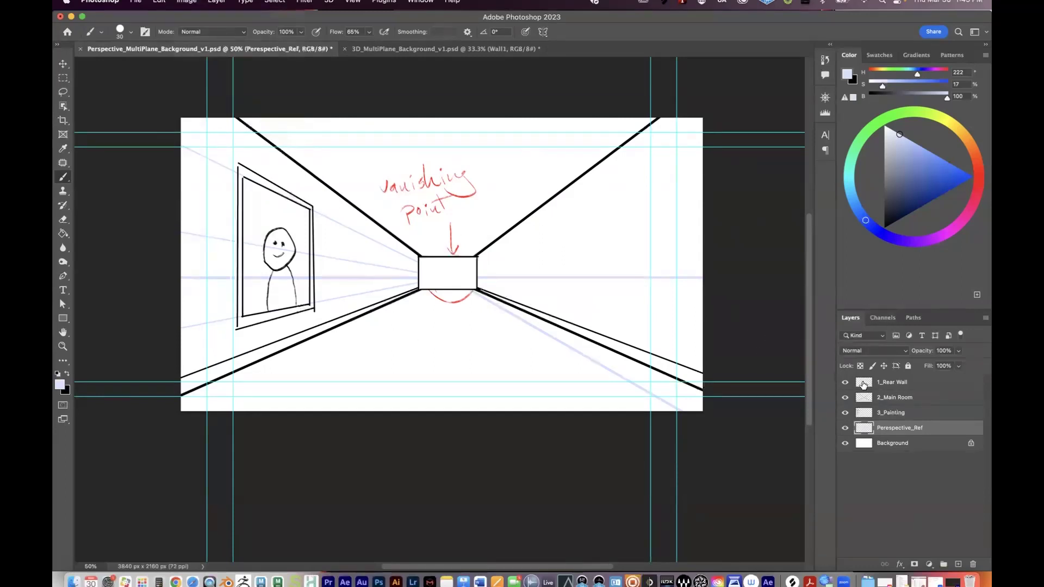
Step: Hide the three artwork layers and Perespective_Ref, and add a new empty layer above Perespective_Ref
click(844, 382)
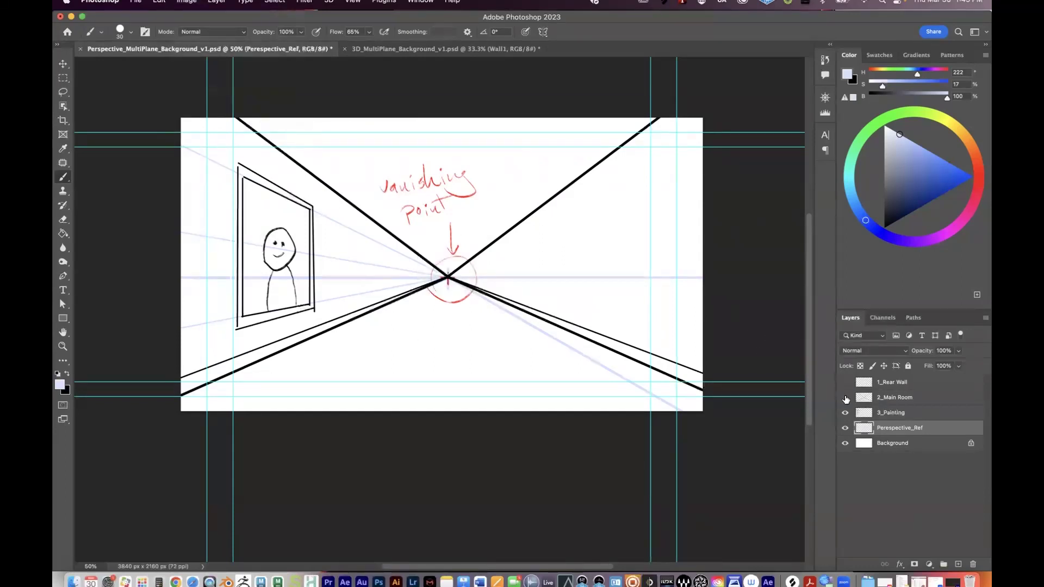
click(844, 397)
click(844, 413)
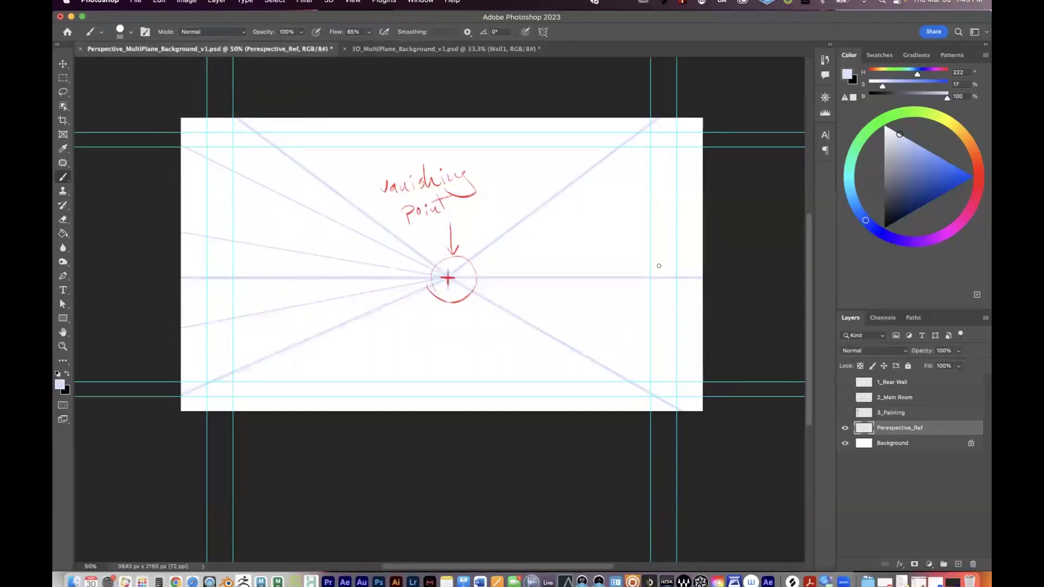
click(845, 429)
click(845, 429)
click(845, 428)
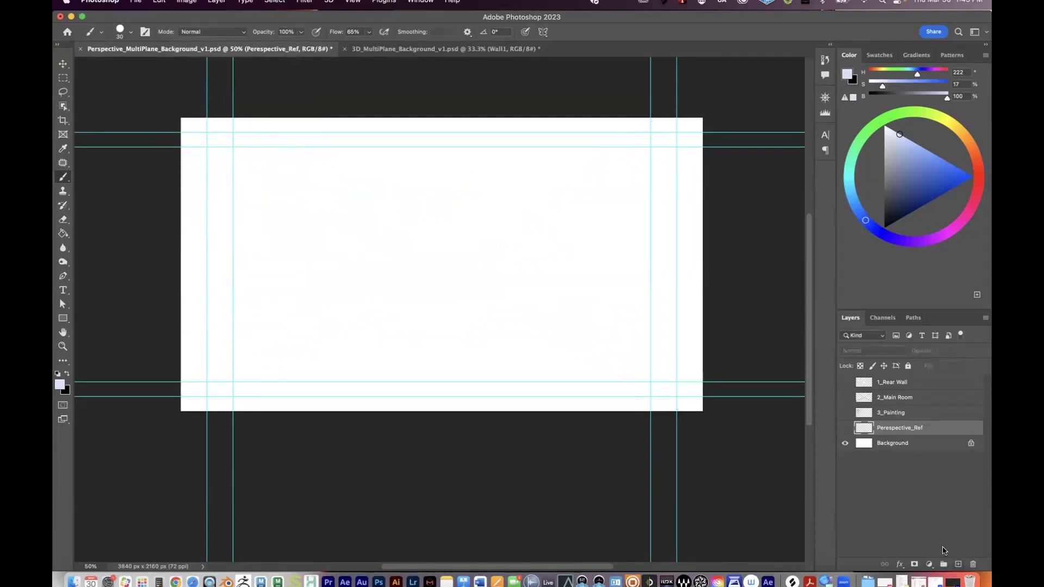
click(958, 565)
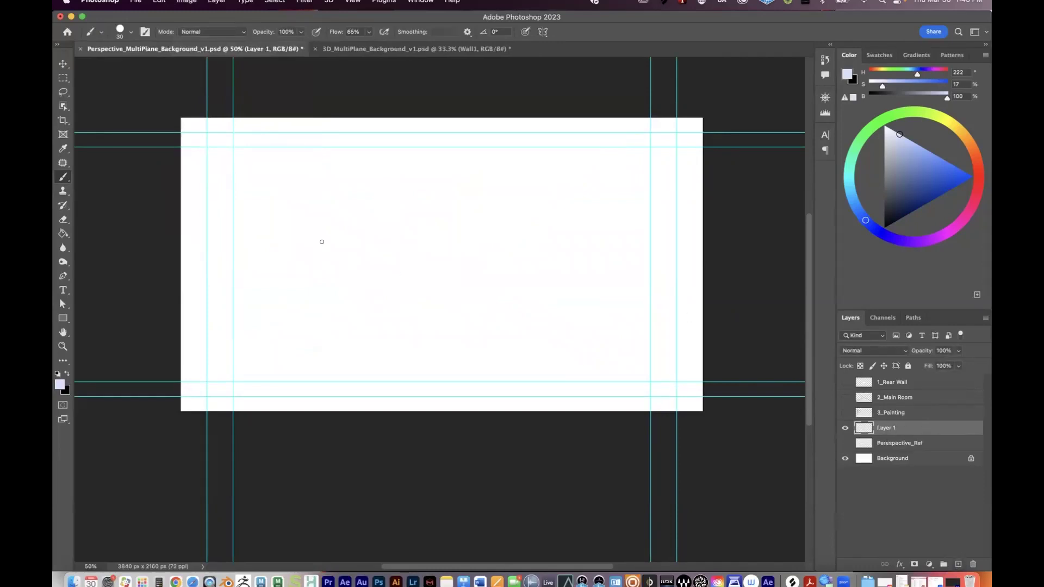
Step: Try brush strokes on the new layer: a freehand scribble to undo, and straight horizontal, vertical and diagonal lines
mouse_move(293, 266)
mouse_down()
mouse_move(337, 239)
mouse_move(606, 263)
mouse_move(617, 245)
mouse_move(632, 251)
mouse_move(524, 245)
mouse_move(472, 214)
mouse_move(424, 239)
mouse_move(375, 287)
mouse_move(402, 259)
mouse_up()
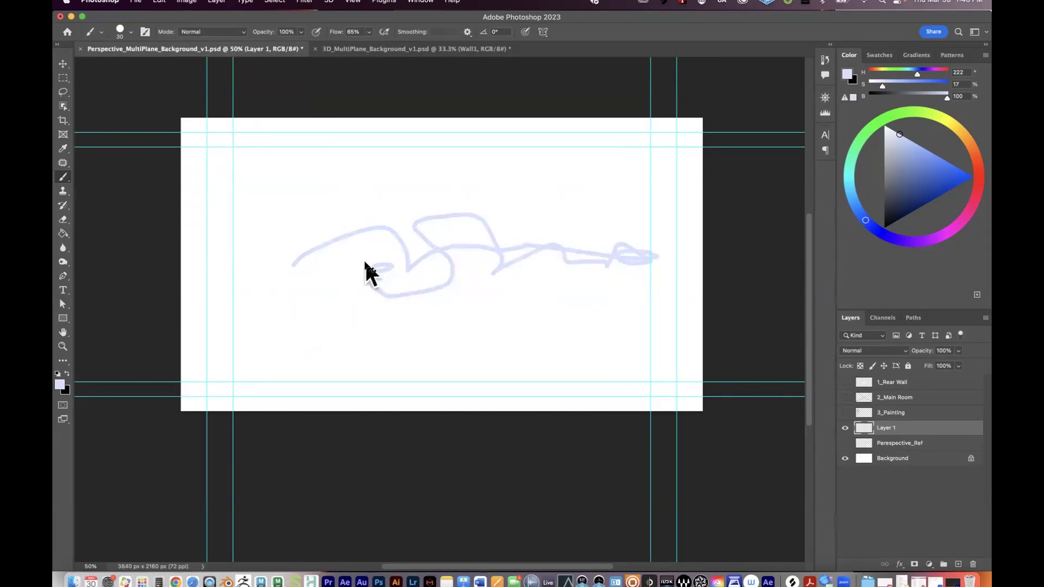
key(super+z)
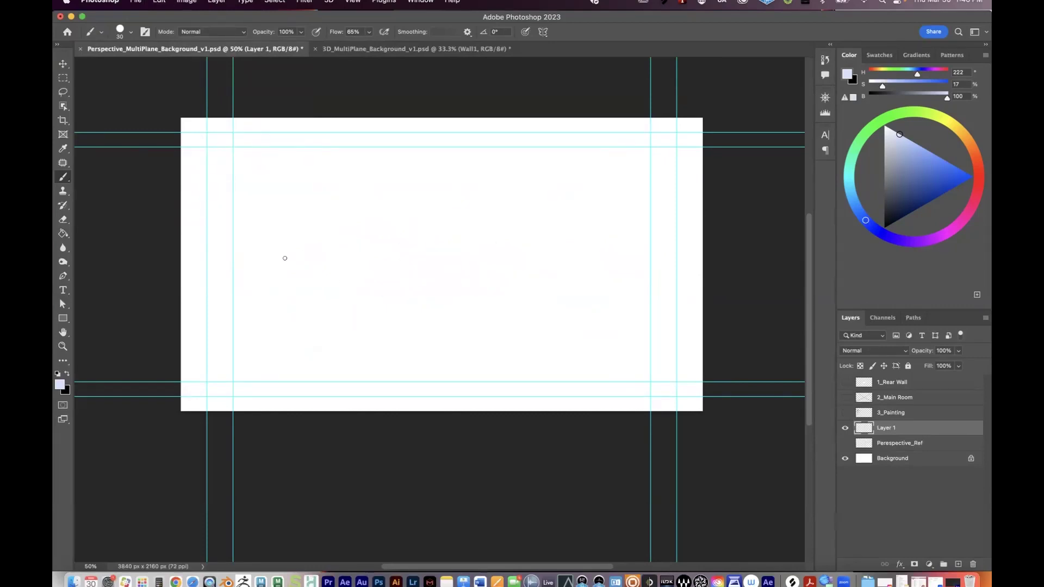
drag(262, 270, 634, 247)
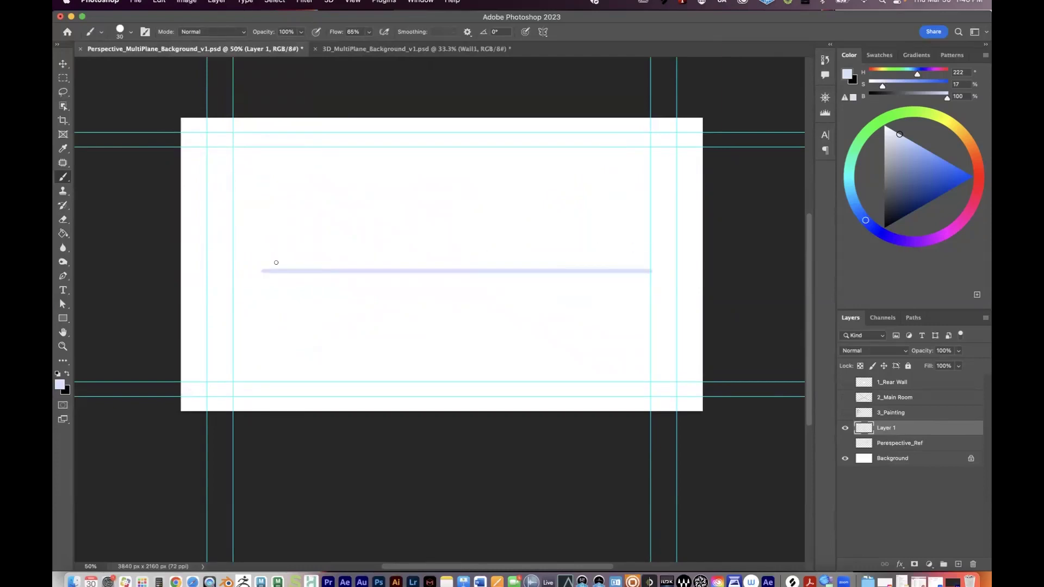
drag(455, 161, 456, 342)
key(super+z)
drag(452, 152, 461, 380)
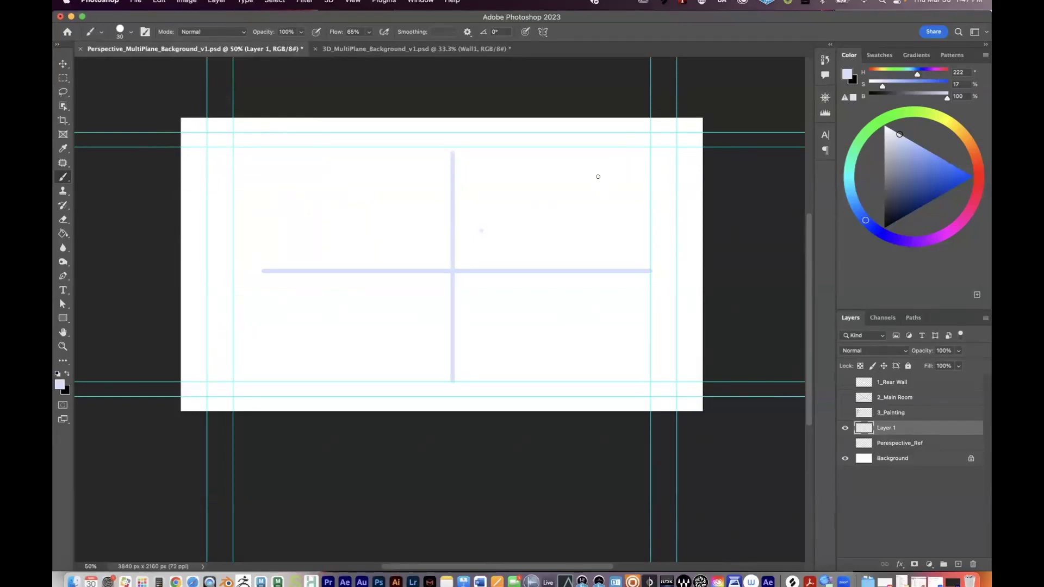
shift+click(622, 163)
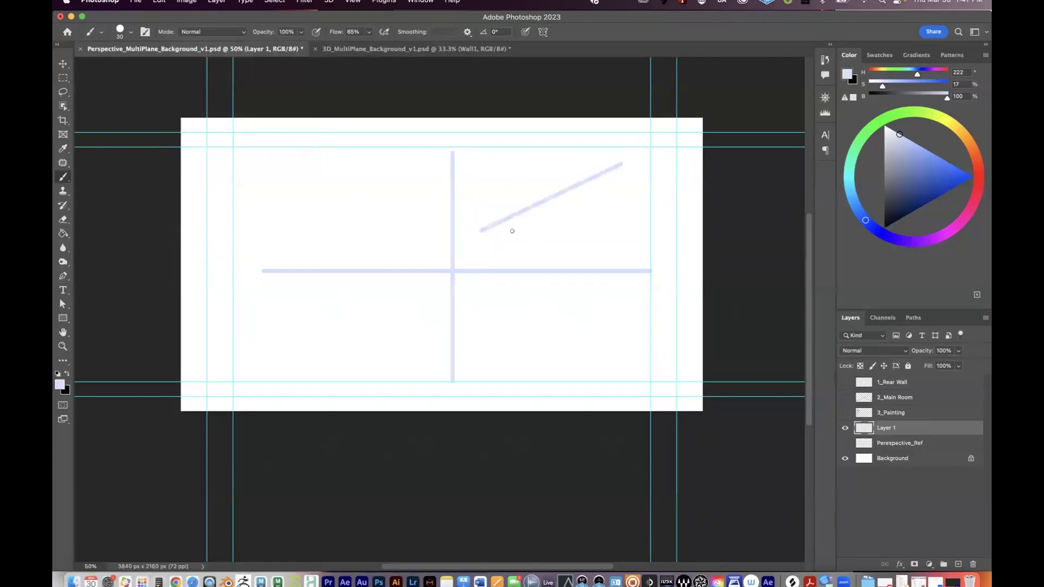
Step: Undo the straight practice lines to clear the new layer
key(super+z)
key(super+z)
key(super+z)
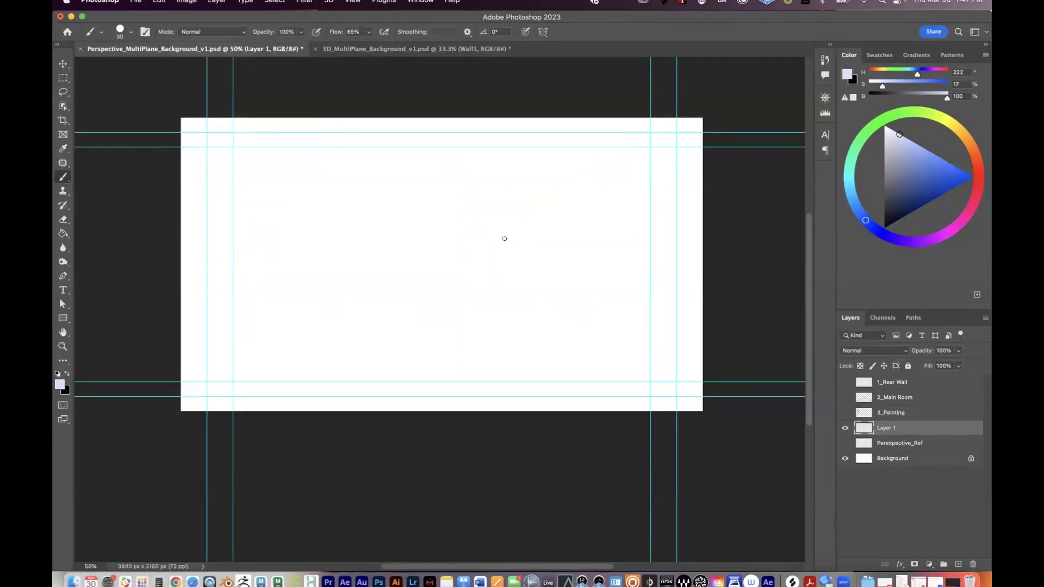
Step: Hide the guides over the canvas
key(super+semicolon)
drag(463, 241, 456, 249)
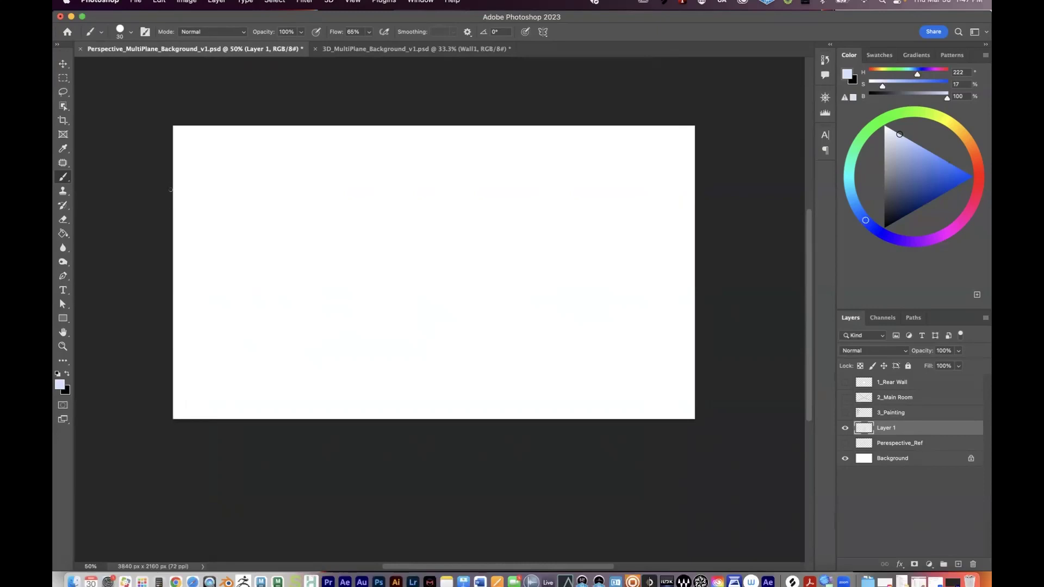
Step: Brush a straight horizon line across the upper part of the canvas and mark a vanishing point near its middle with a short vertical tick
mouse_move(168, 175)
mouse_down()
mouse_move(424, 159)
mouse_move(701, 163)
mouse_up()
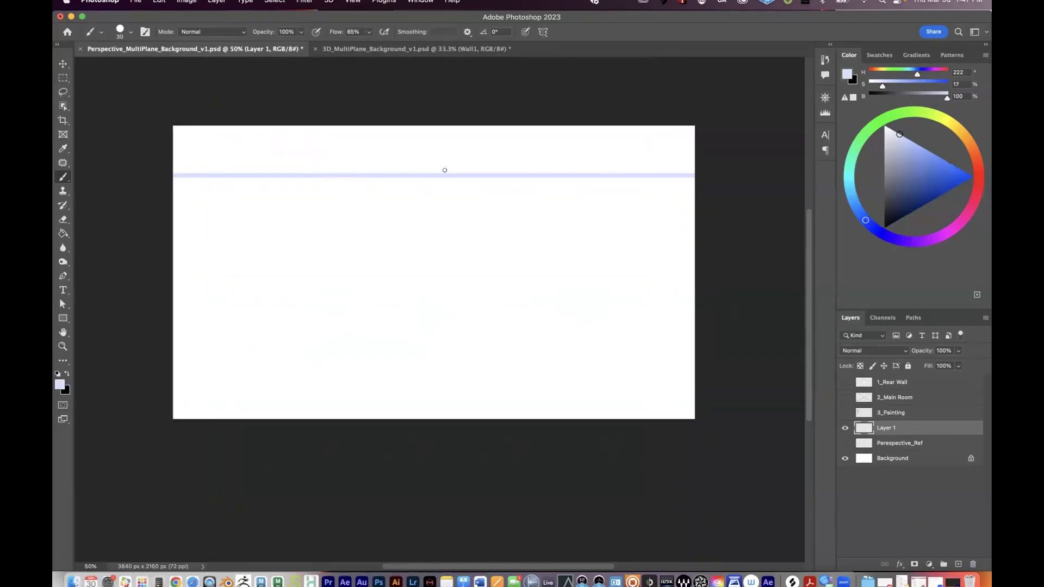
drag(443, 167, 444, 174)
key(super+z)
drag(443, 169, 444, 184)
Step: Draw two straight perspective lines connecting the vanishing point with points just outside the two lower corners of the canvas
click(141, 425)
shift+click(444, 177)
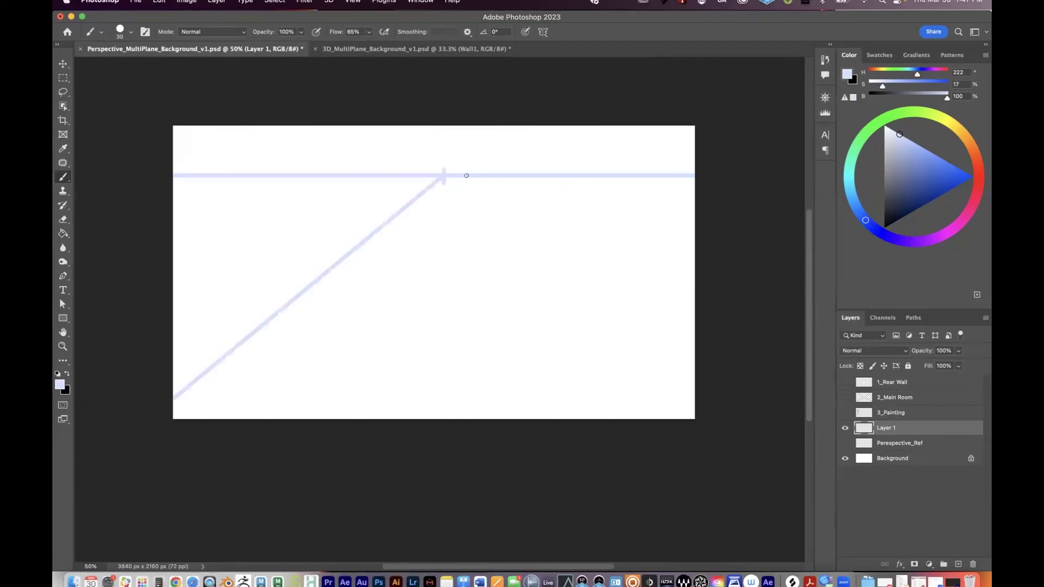
shift+click(727, 433)
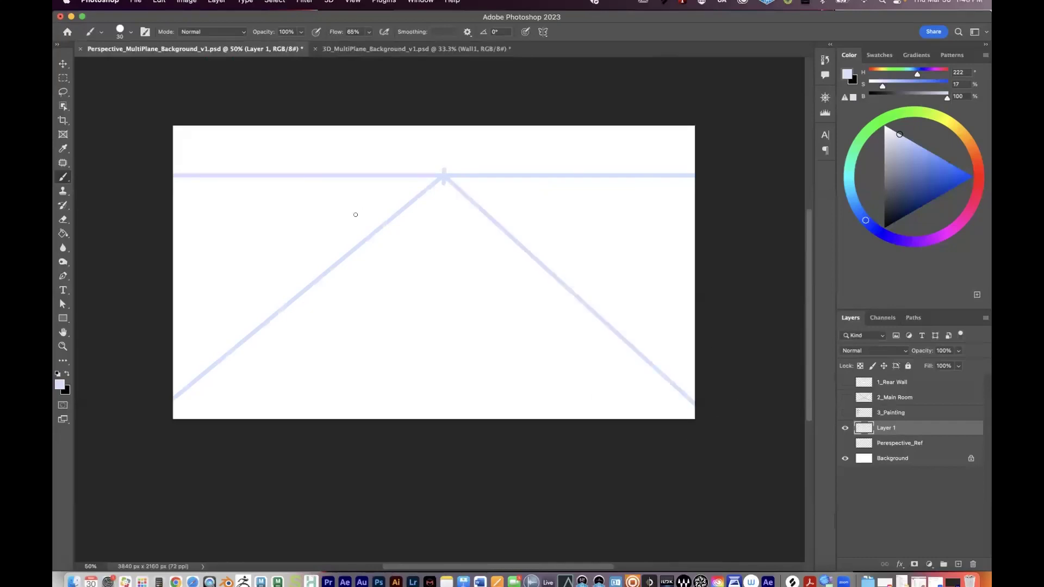
Step: Undo the horizon line, vanishing point mark and perspective lines to leave the layer empty
drag(242, 188, 405, 172)
key(super+z)
key(super+z)
key(super+z)
key(super+z)
key(super+z)
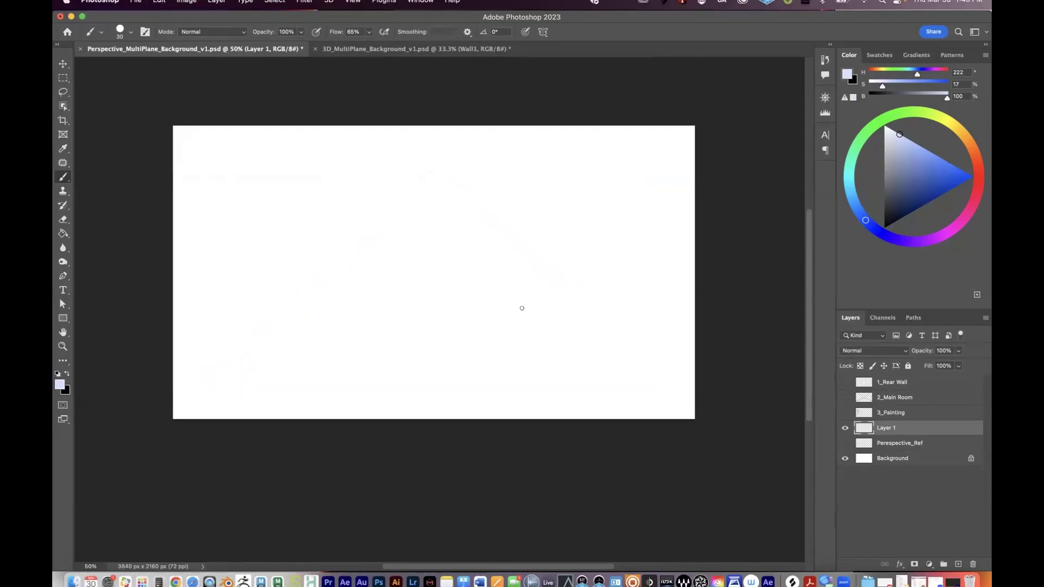
Step: Brush a straight horizon line low on the canvas with a central vanishing point tick and two perspective lines running toward the lower corners
mouse_move(169, 375)
mouse_down()
mouse_move(420, 383)
mouse_move(810, 375)
mouse_up()
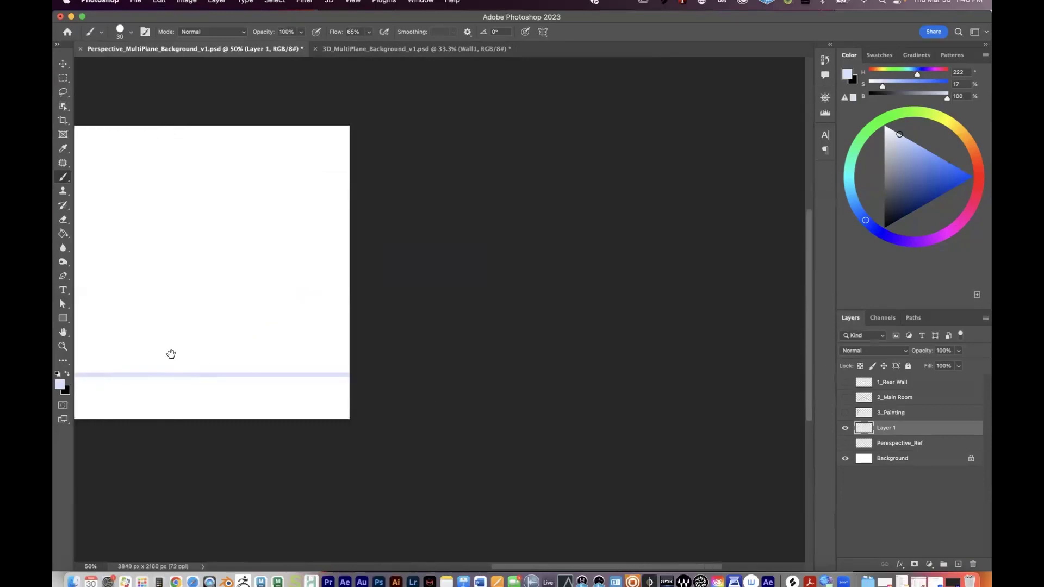
mouse_move(171, 354)
mouse_down()
mouse_move(574, 297)
mouse_move(597, 303)
mouse_up()
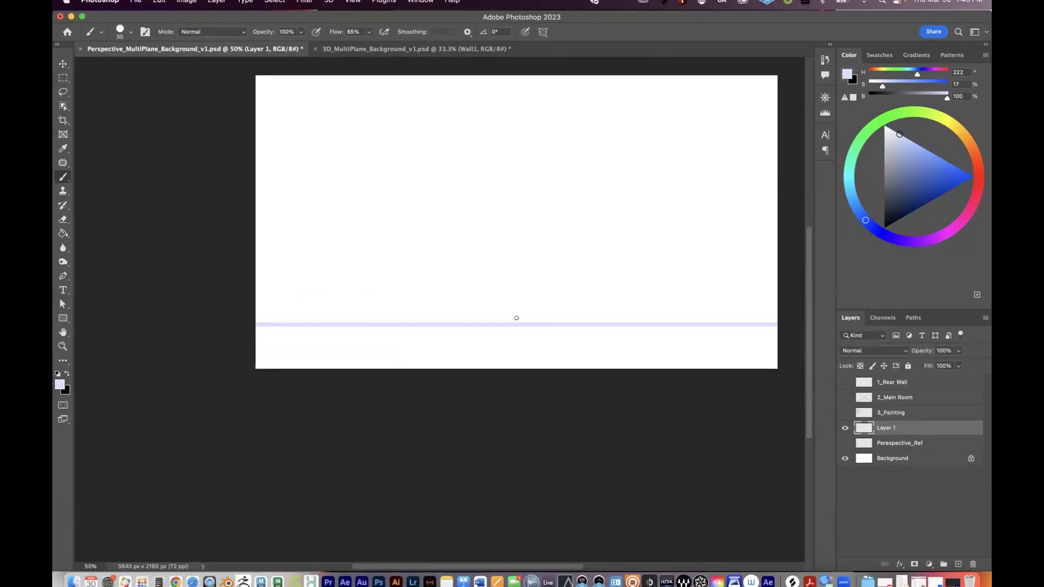
shift+click(244, 362)
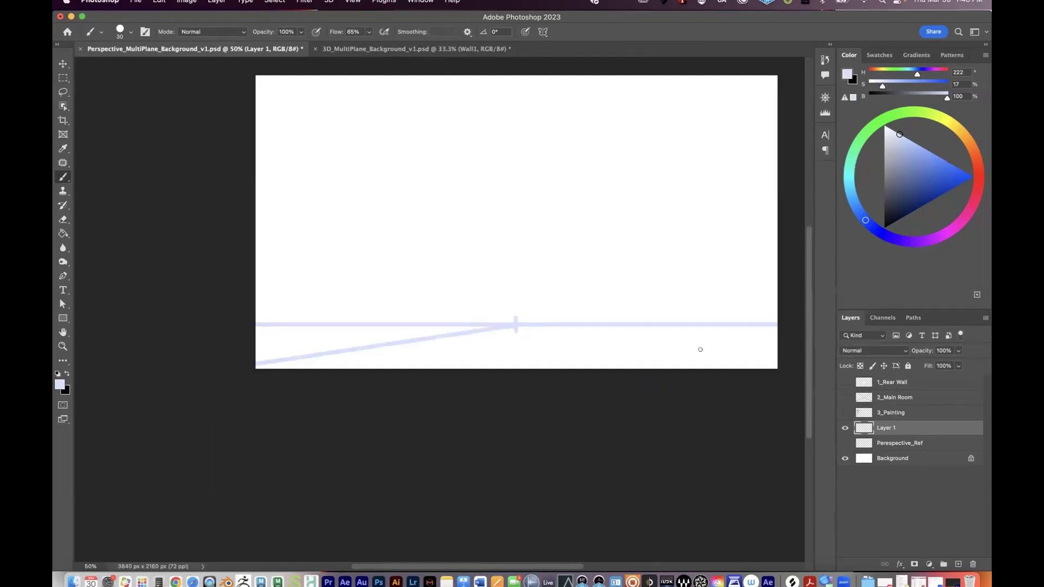
shift+click(787, 369)
scroll(739, 387, down, 2)
scroll(738, 386, right, 2)
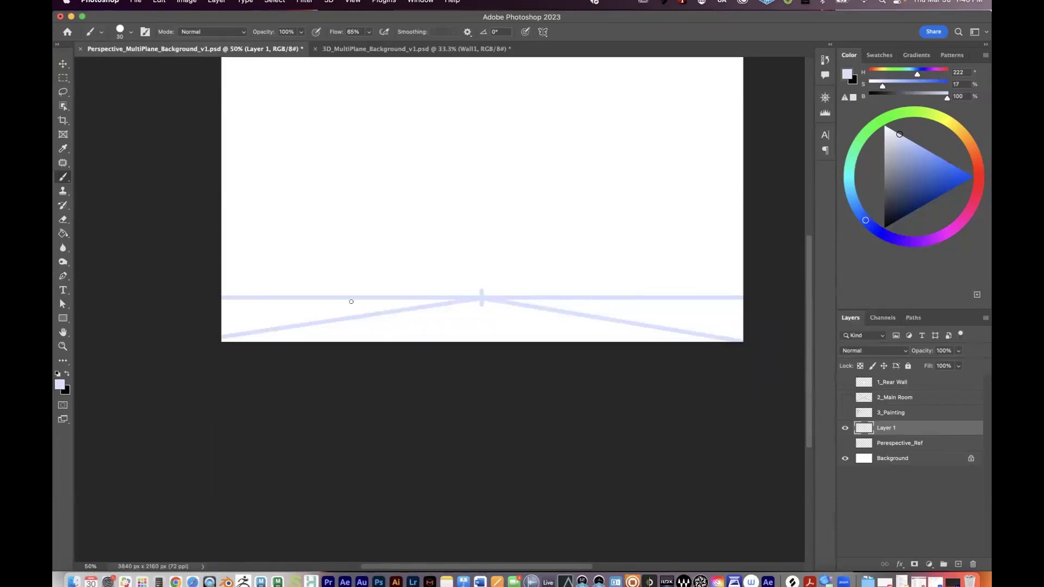
scroll(375, 290, up, 2)
scroll(375, 289, left, 2)
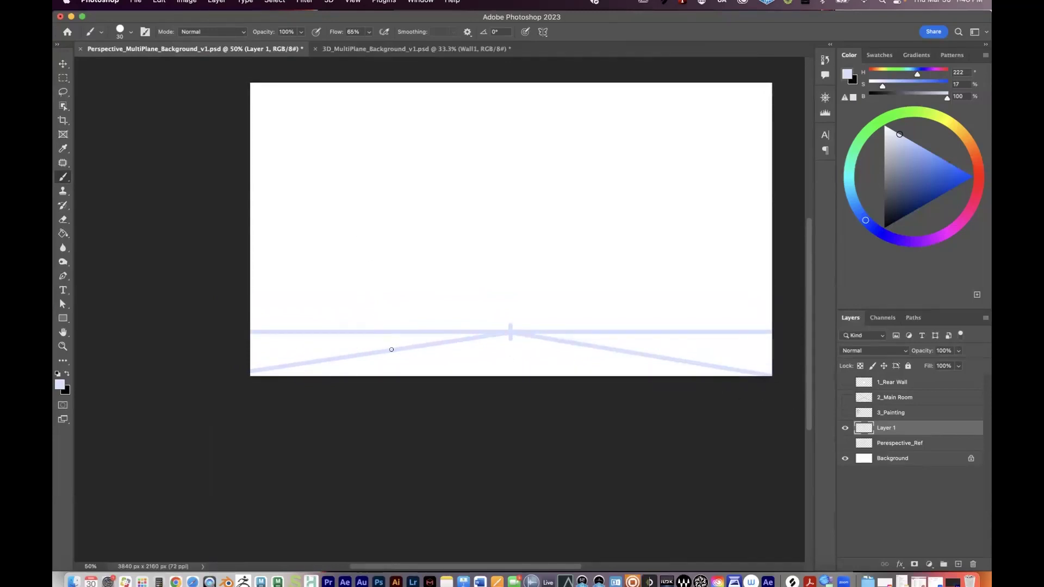
Step: Undo the low horizon line, its vanishing point mark and both perspective lines
key(super+z)
key(super+z)
key(super+z)
key(super+z)
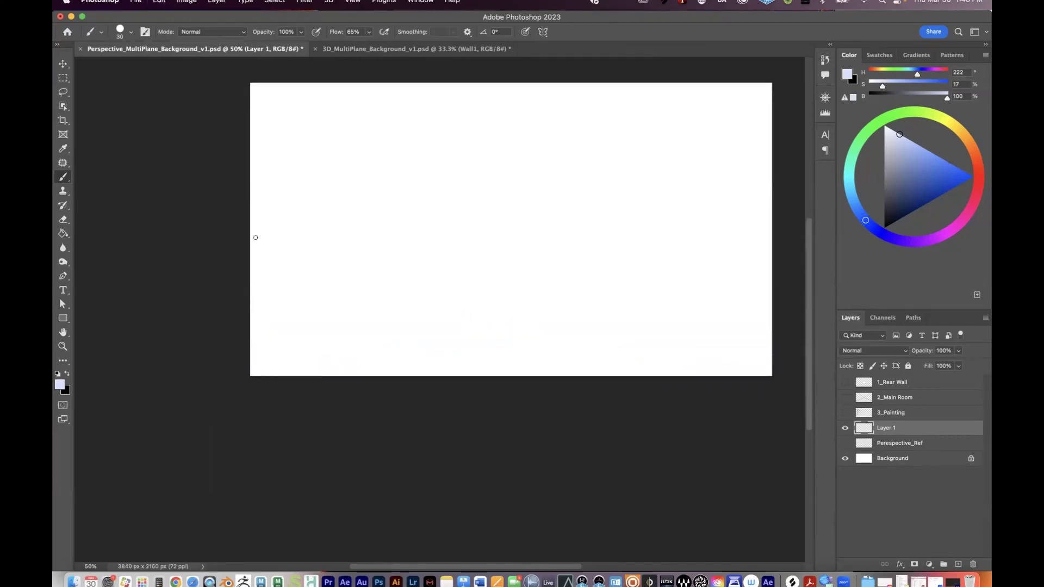
Step: Brush a horizon line across the middle of the canvas, with a central vanishing point and four perspective lines radiating toward the corners
drag(253, 230, 788, 252)
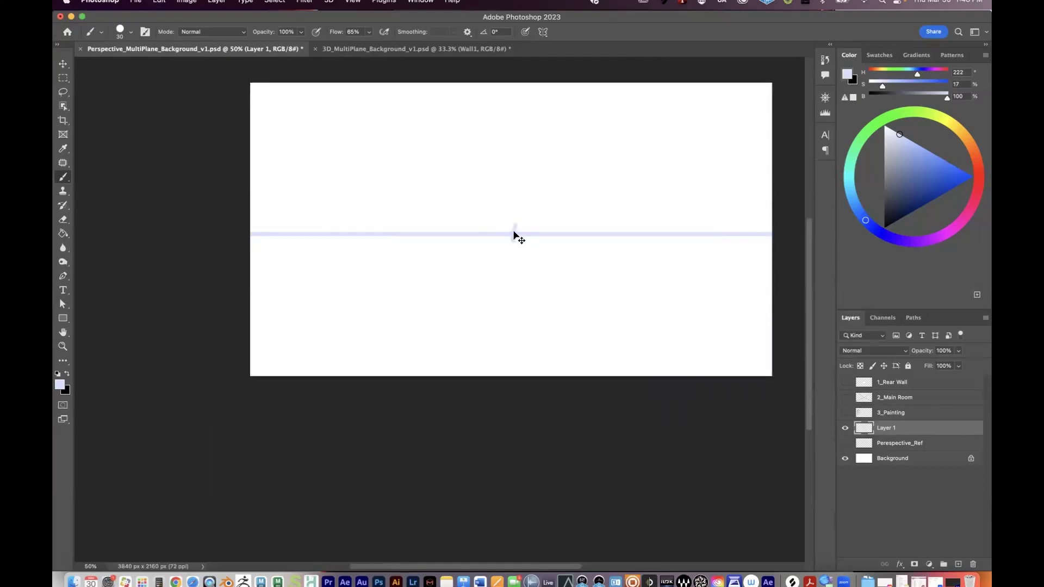
drag(512, 230, 510, 241)
shift+click(247, 365)
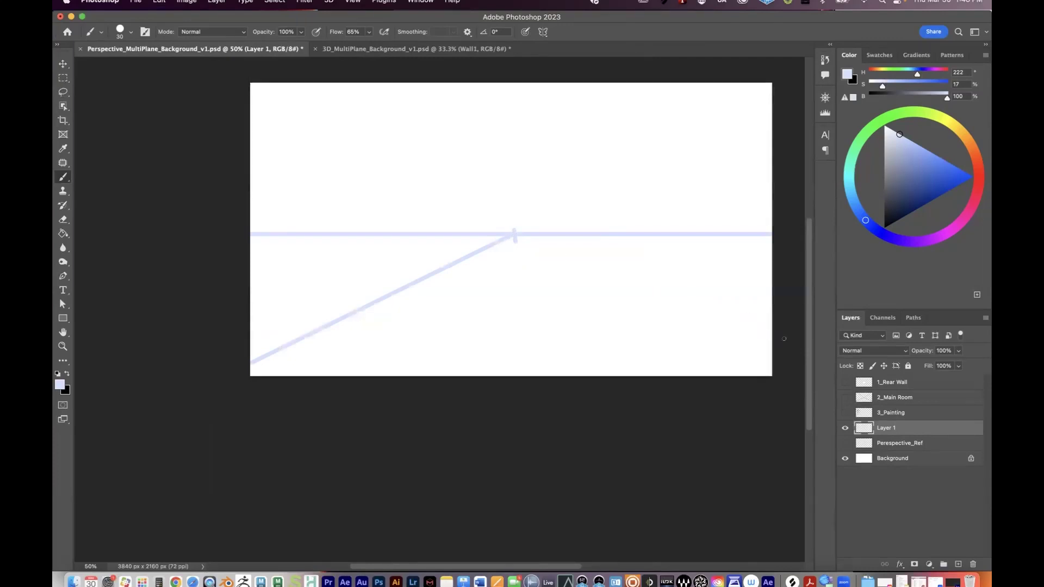
shift+click(790, 366)
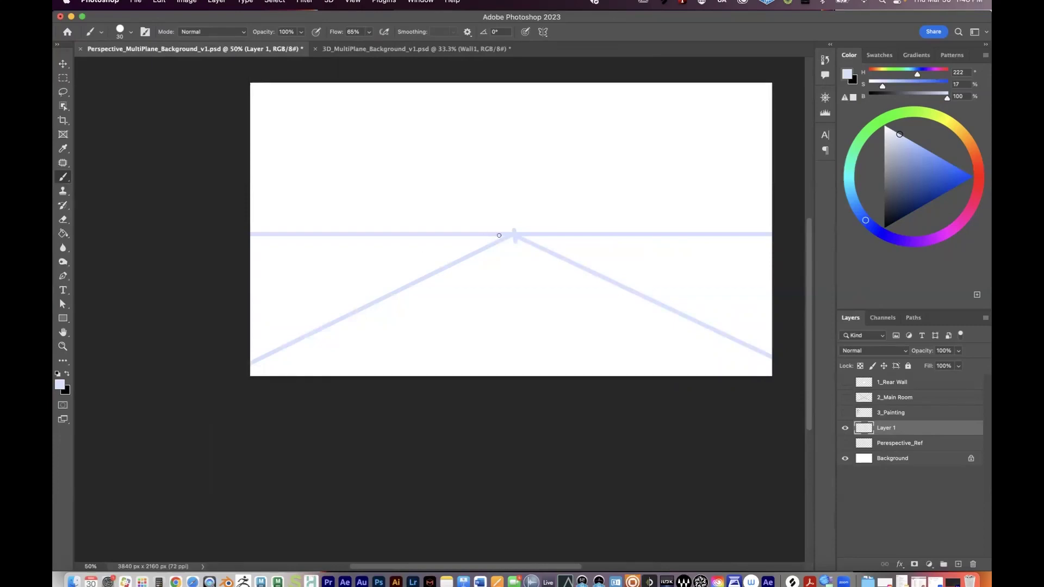
shift+click(232, 90)
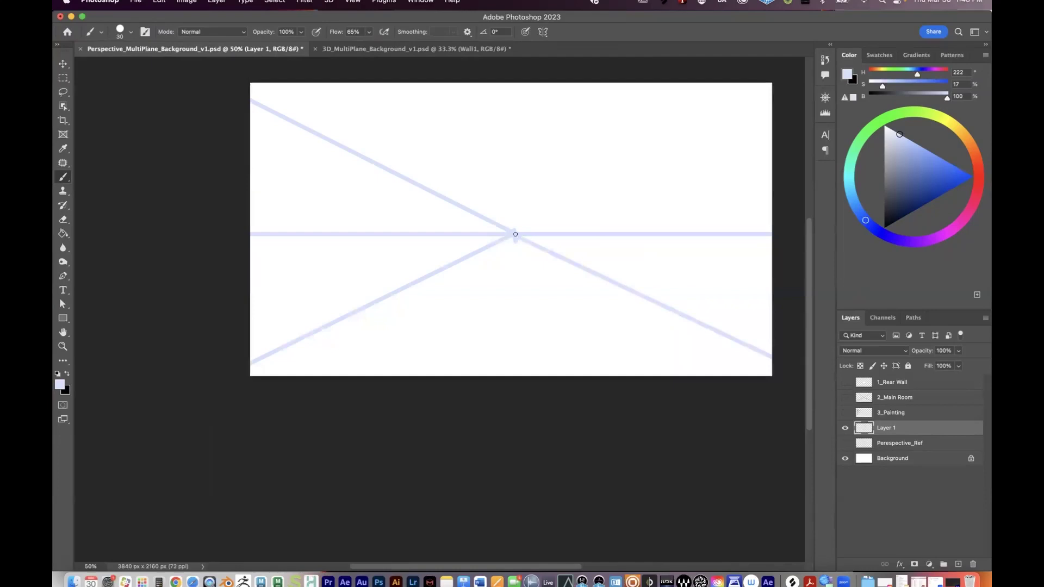
shift+click(784, 130)
mouse_move(453, 282)
mouse_down()
mouse_move(523, 298)
mouse_move(644, 370)
mouse_up()
key(super+z)
mouse_move(433, 252)
mouse_down()
mouse_move(405, 239)
mouse_move(303, 231)
mouse_up()
key(super+z)
drag(598, 255, 731, 223)
key(super+z)
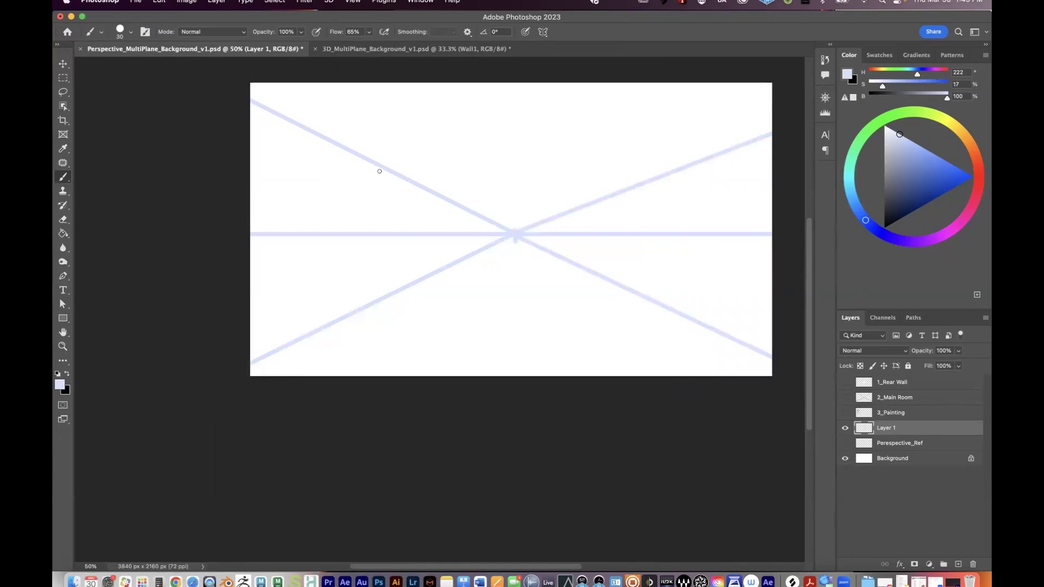
Step: Lay out a frame on the left wall with two vertical guide lines and two more perspective lines converging on the vanishing point
drag(379, 168, 379, 296)
drag(299, 125, 302, 340)
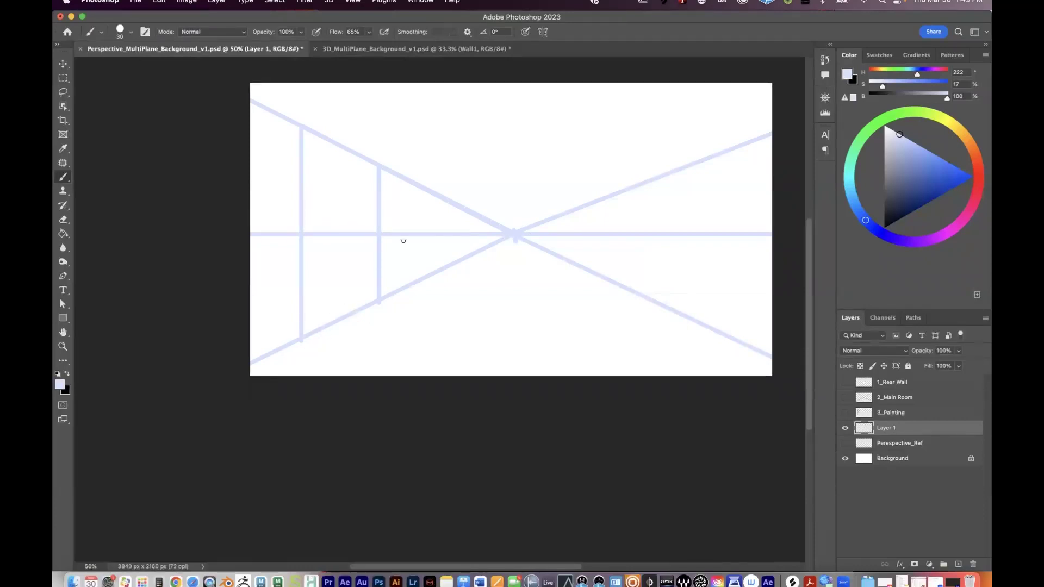
drag(516, 233, 494, 244)
key(super+z)
shift+click(227, 336)
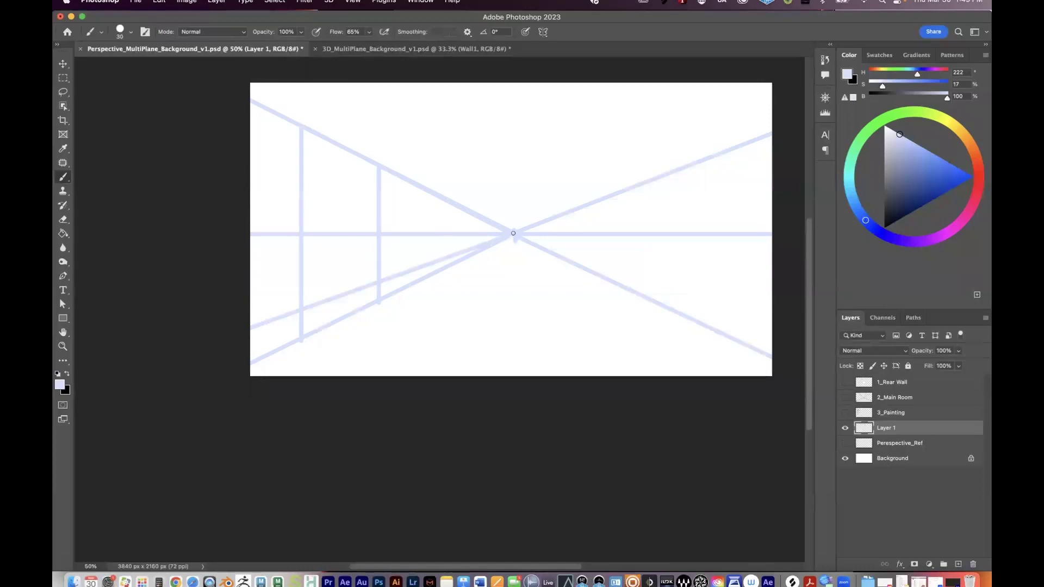
shift+click(226, 137)
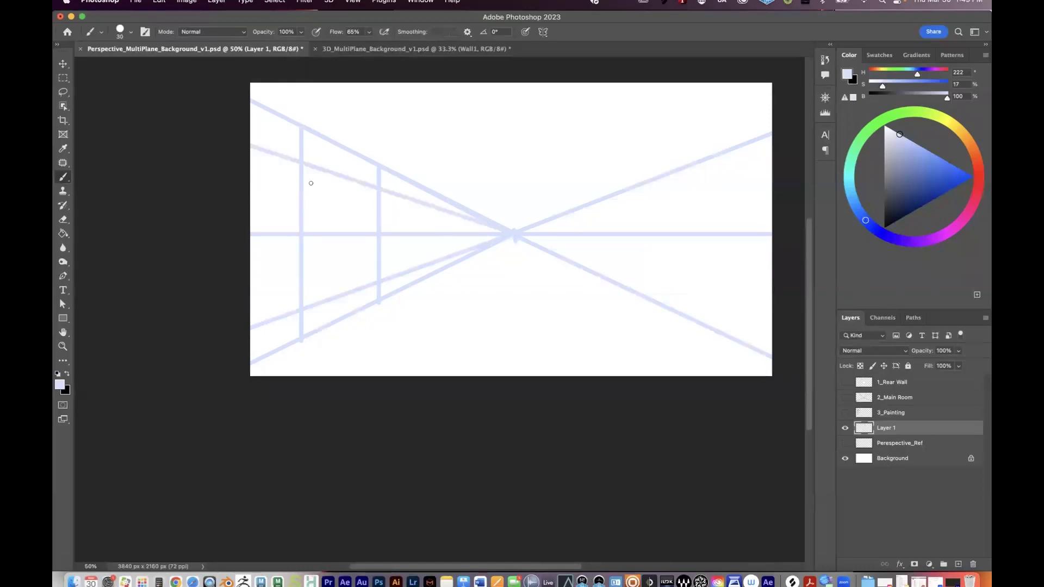
Step: Outline the four-sided frame on the left wall in black with straight strokes along the vertical and perspective guides
click(57, 374)
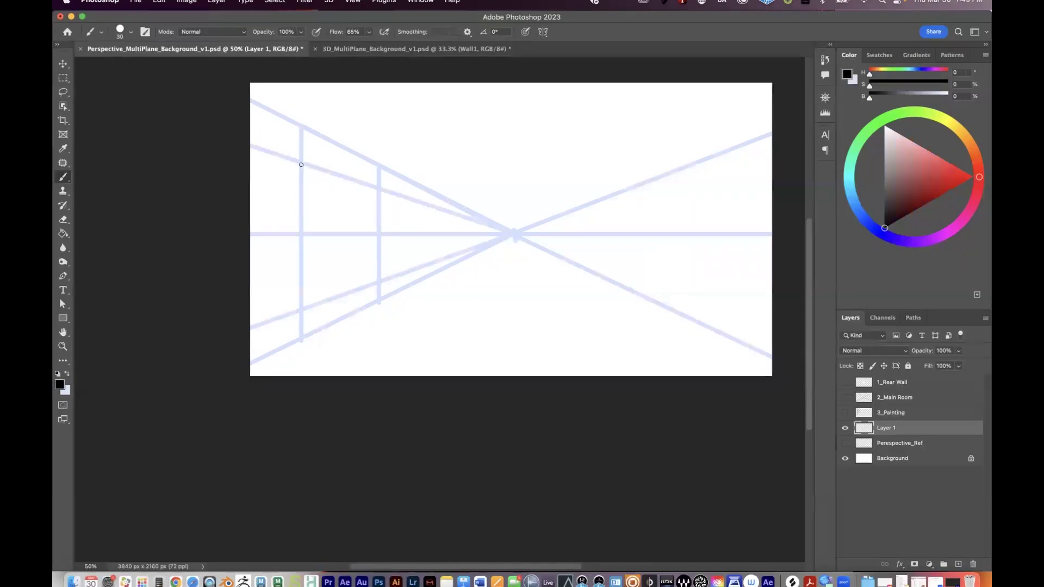
shift+click(302, 310)
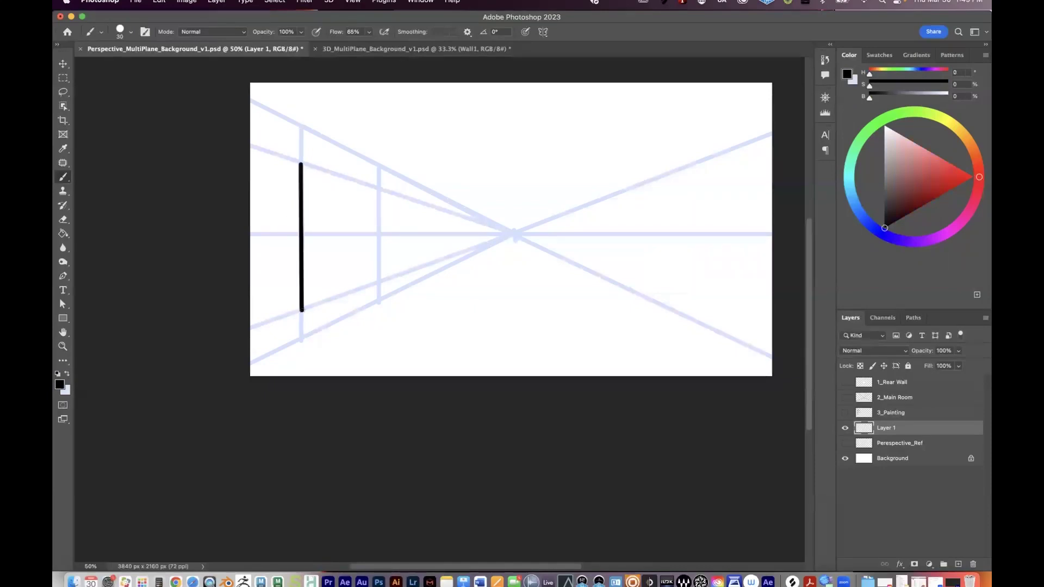
shift+click(381, 282)
shift+click(379, 189)
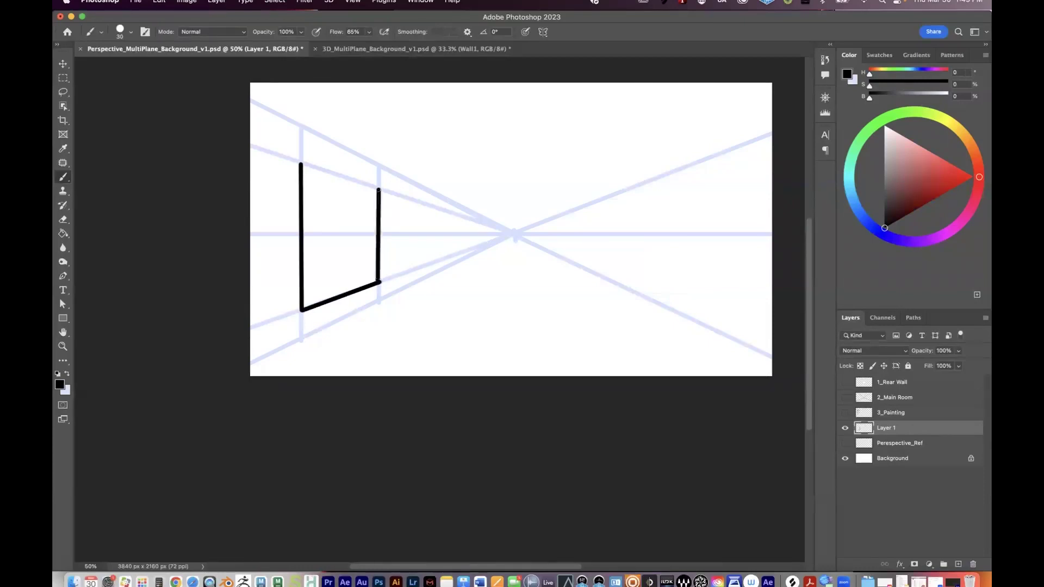
shift+click(300, 164)
scroll(417, 273, up, 2)
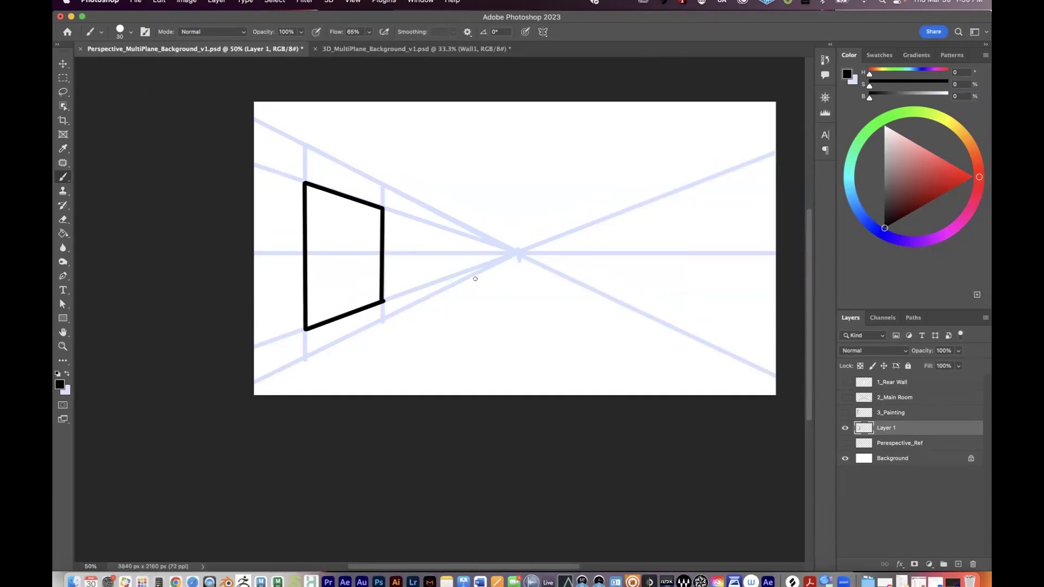
scroll(544, 288, right, 5)
scroll(620, 298, left, 2)
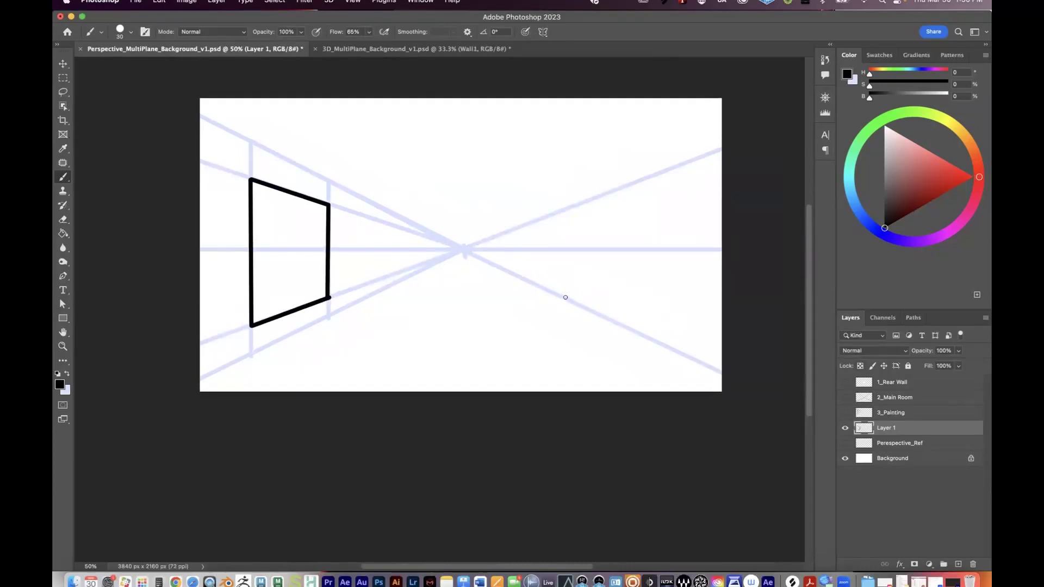
drag(566, 298, 577, 304)
key(super+z)
mouse_move(647, 288)
mouse_down()
mouse_move(620, 293)
mouse_move(649, 296)
mouse_move(587, 304)
mouse_up()
mouse_move(446, 296)
mouse_down()
mouse_move(553, 318)
mouse_move(541, 356)
mouse_up()
key(super+z)
key(super+z)
key(super+z)
Step: Switch back to light blue and draw a perspective line from the vanishing point past the lower part of the canvas's right edge
click(67, 374)
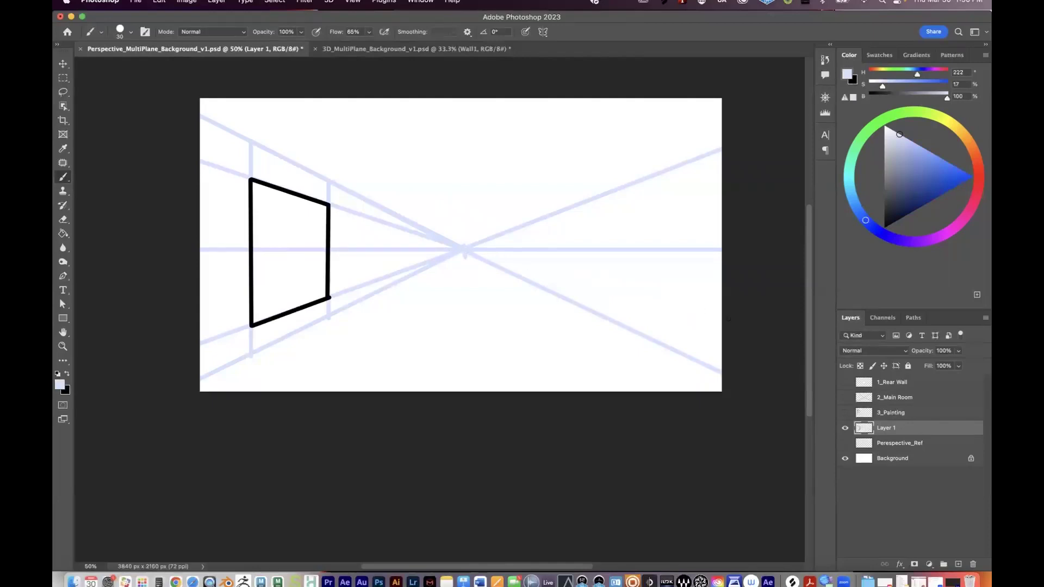
shift+click(756, 343)
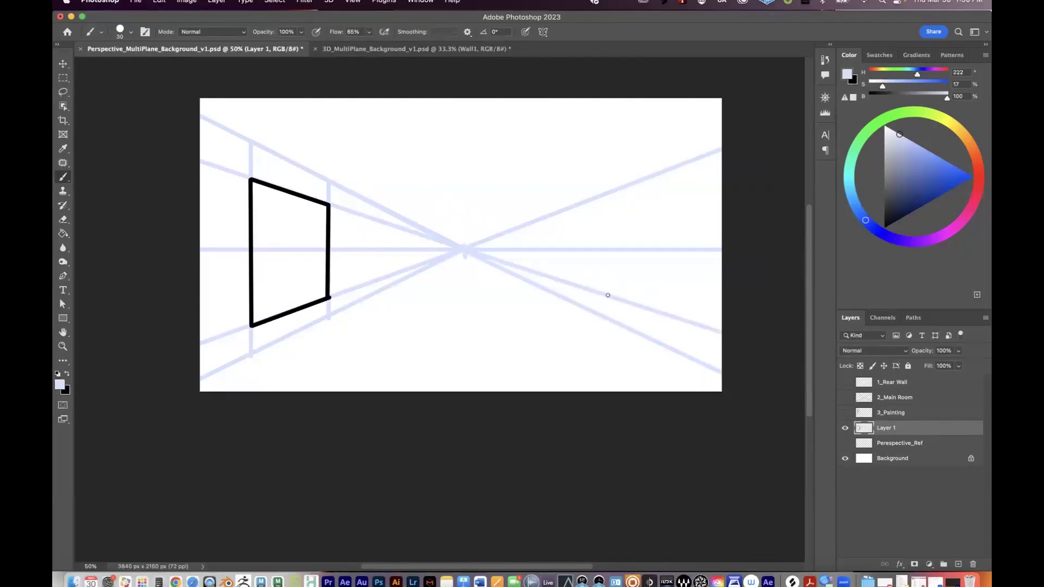
drag(605, 295, 609, 292)
key(super+z)
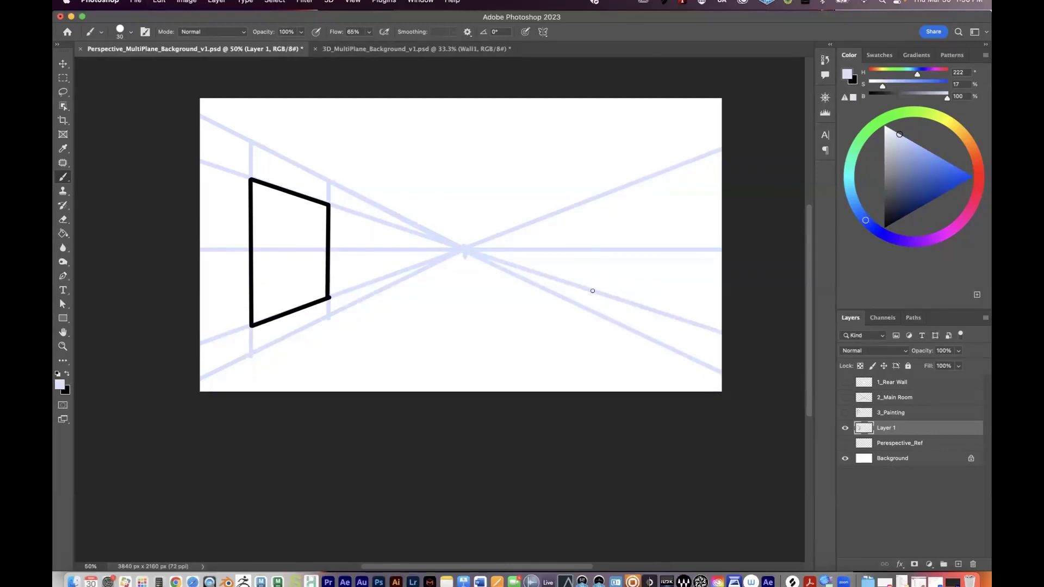
Step: Draw two close vertical guides on the right wall, join the outer one's top to the vanishing point, and sketch the panel's short edges
drag(593, 116, 593, 291)
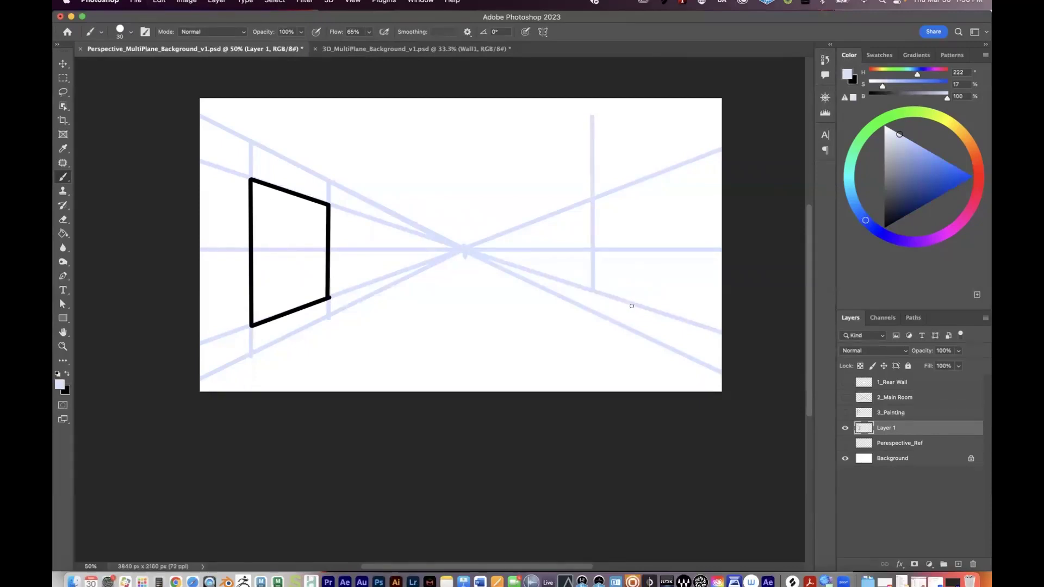
drag(616, 116, 614, 248)
key(super+z)
drag(611, 294, 611, 113)
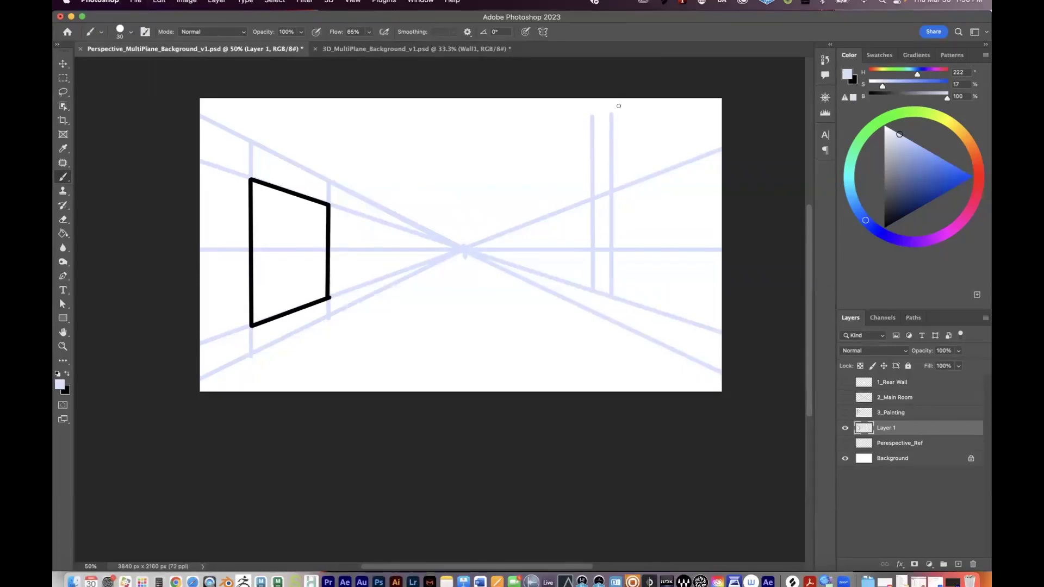
shift+click(467, 244)
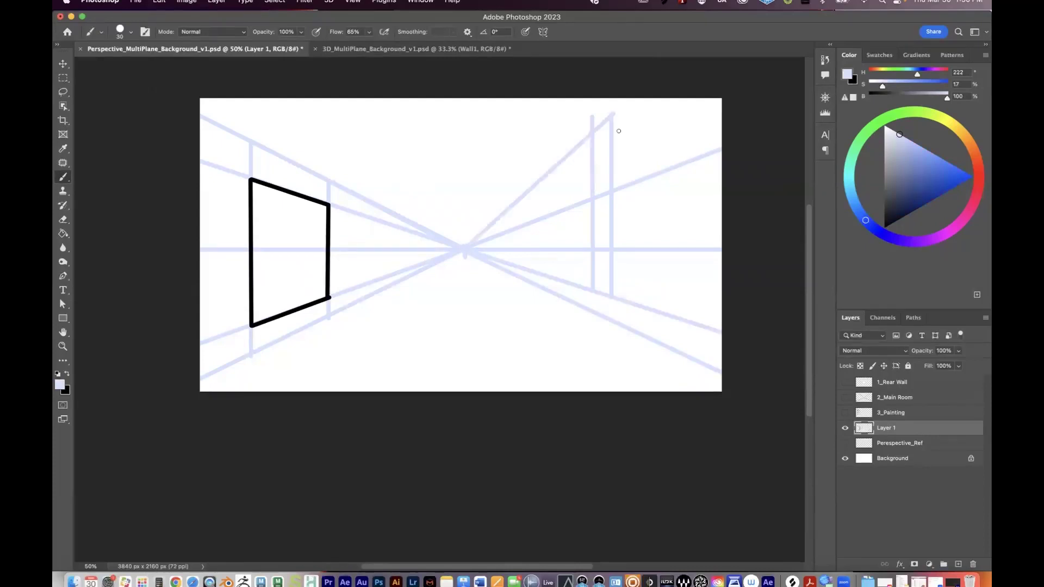
mouse_move(593, 142)
mouse_down()
mouse_move(611, 126)
mouse_move(593, 140)
mouse_up()
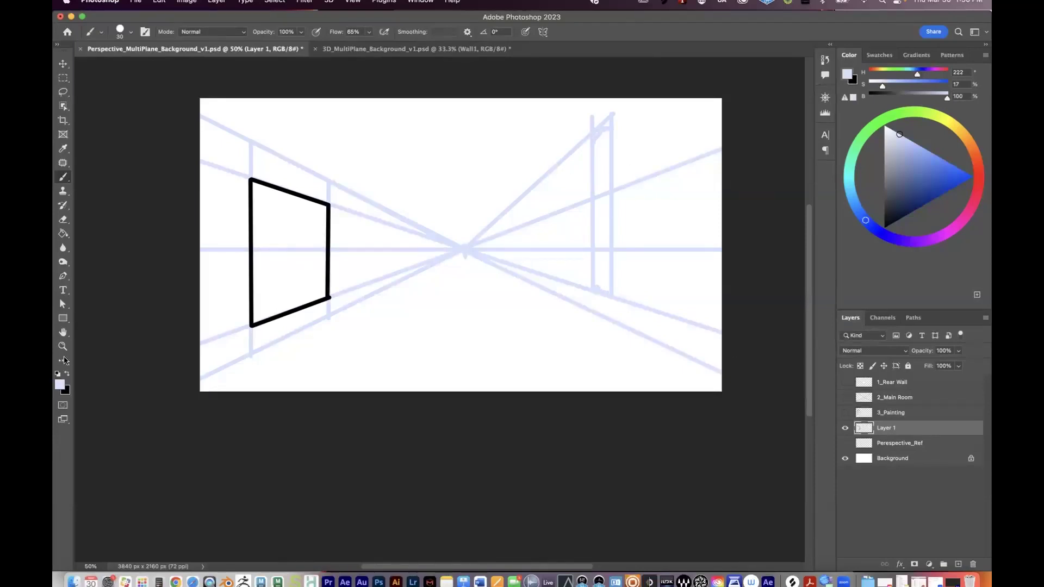
Step: Outline the tall, narrow panel on the right wall in black over its light blue guides
click(67, 373)
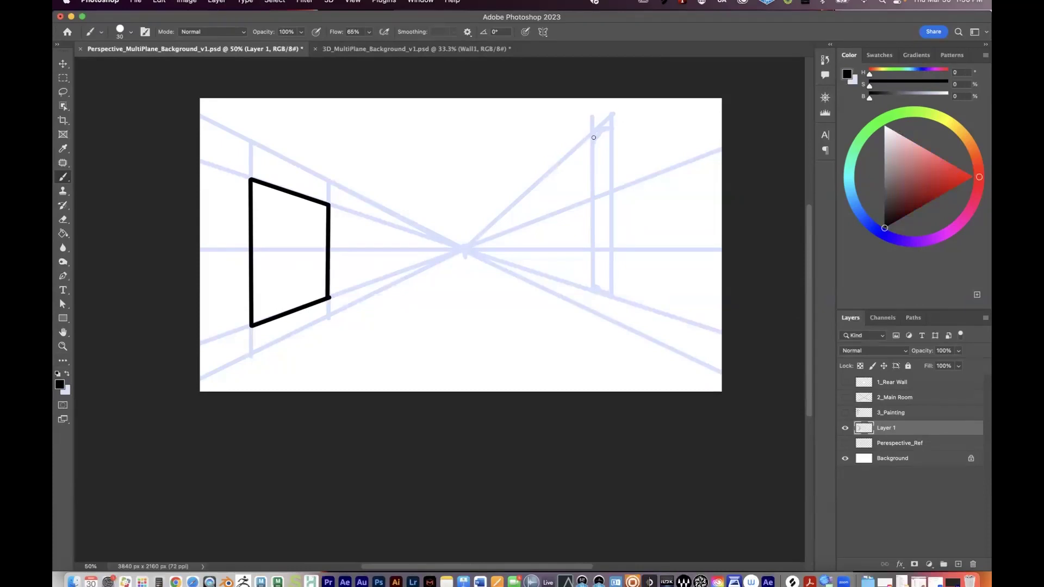
mouse_move(593, 137)
mouse_down()
mouse_move(609, 287)
mouse_move(611, 137)
mouse_move(609, 125)
mouse_move(614, 126)
mouse_up()
drag(593, 279, 615, 294)
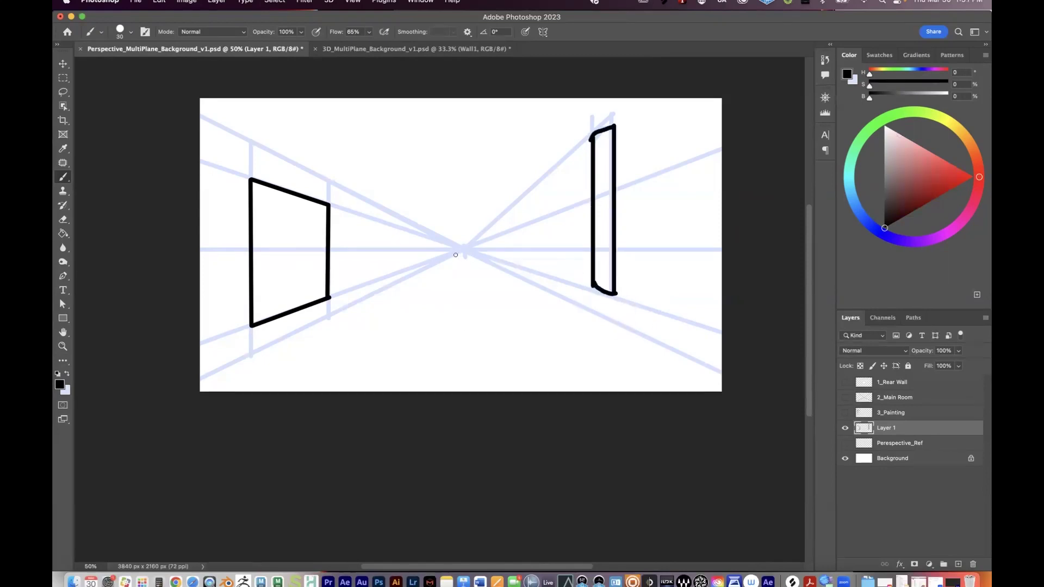
Step: Draw the two floor edges in black as straight lines from the vanishing point past the lower left and lower right canvas edges
drag(466, 251, 167, 392)
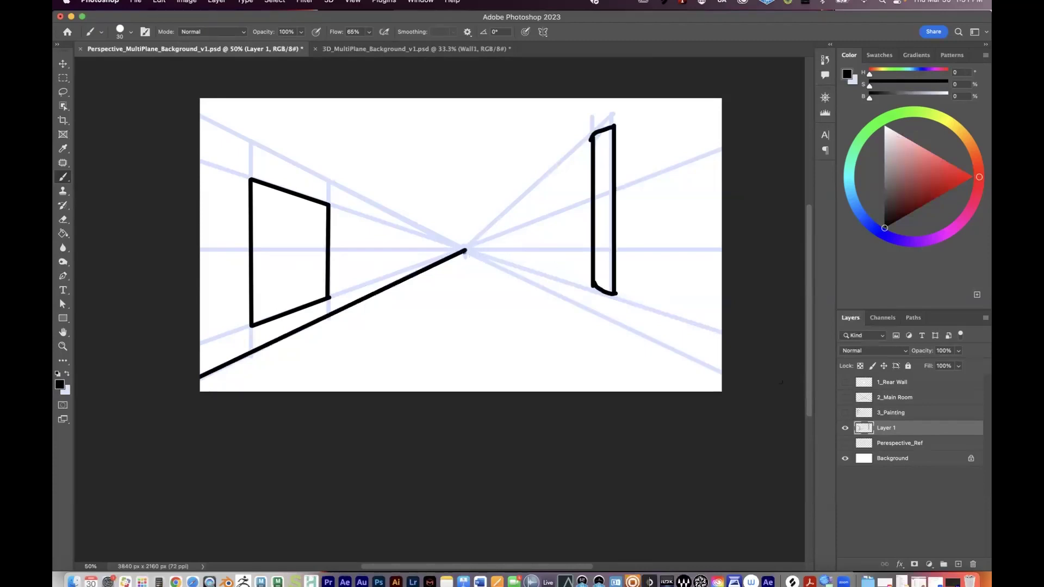
drag(465, 251, 791, 398)
key(ctrl+z)
shift+click(740, 382)
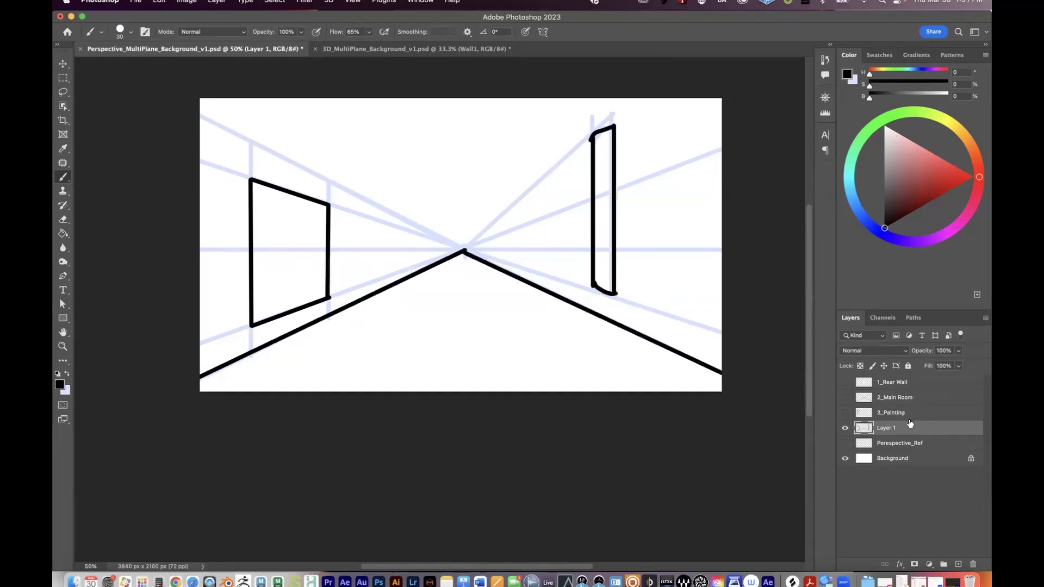
Step: Delete the practice drawing layer, Layer 1
click(972, 564)
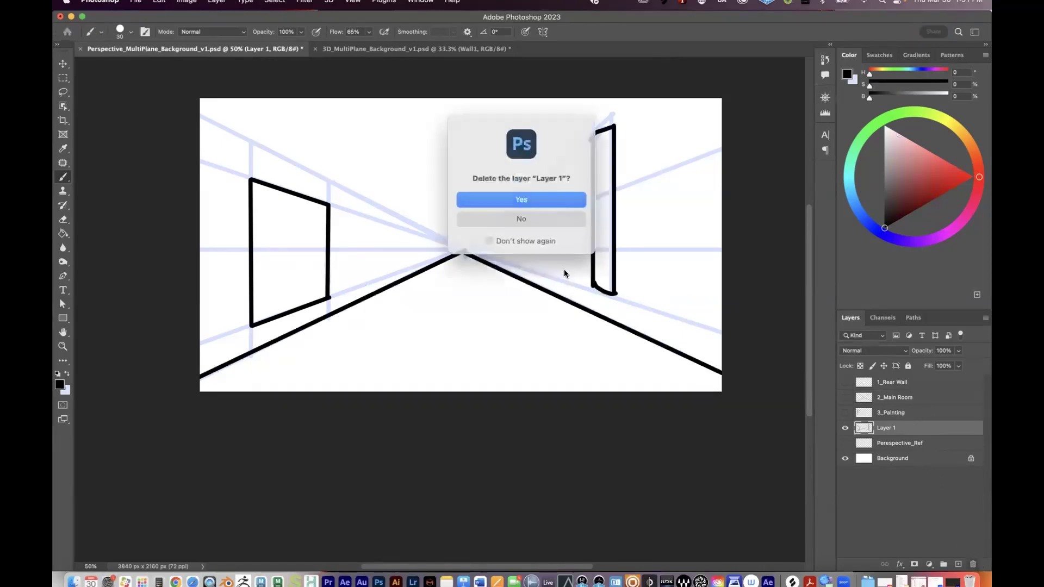
click(531, 198)
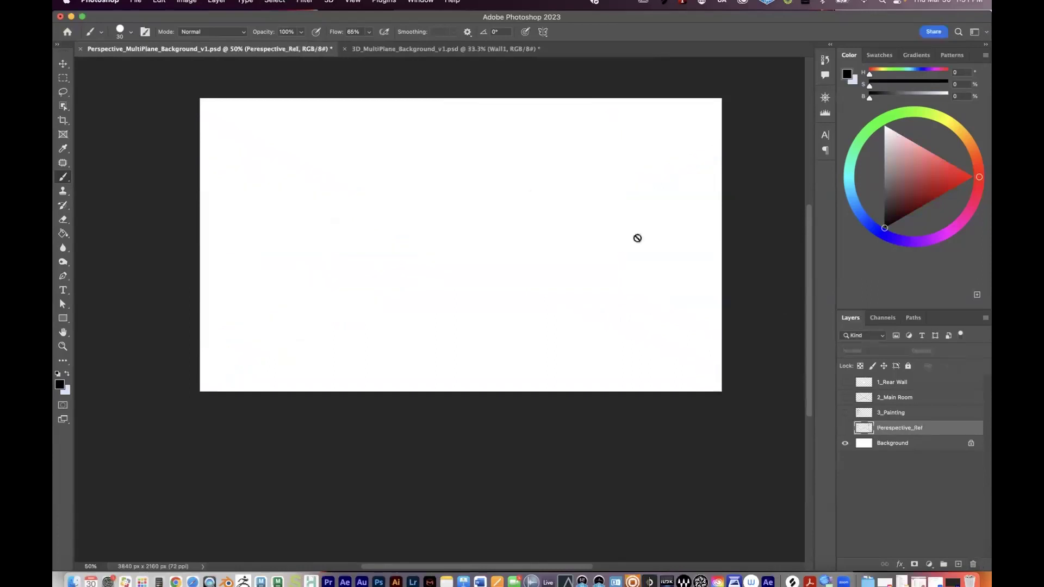
Step: Compare the 3_Painting layer with the Perespective_Ref guides, leaving the painting visible and the guides hidden
click(845, 427)
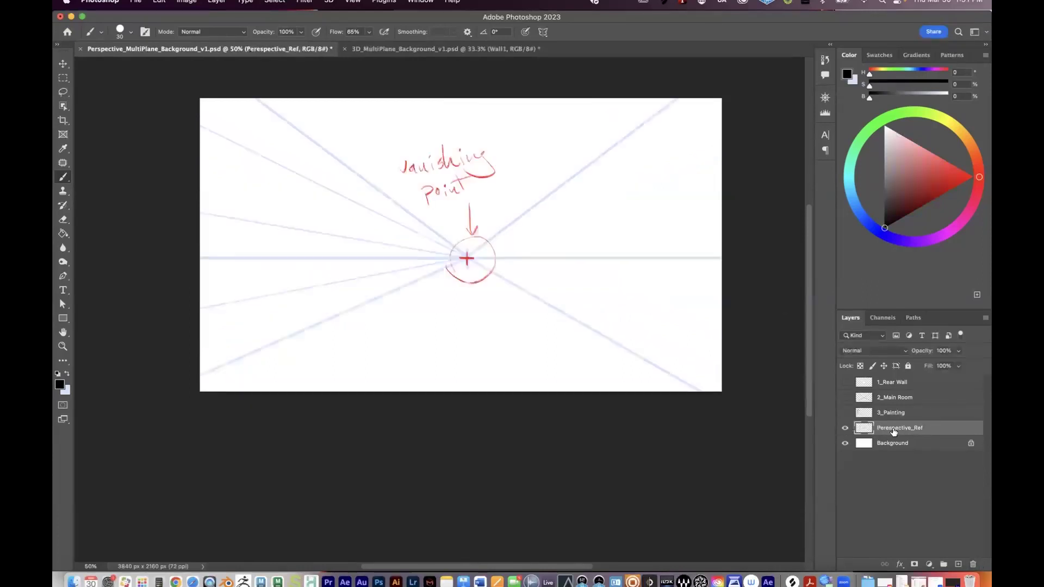
click(845, 413)
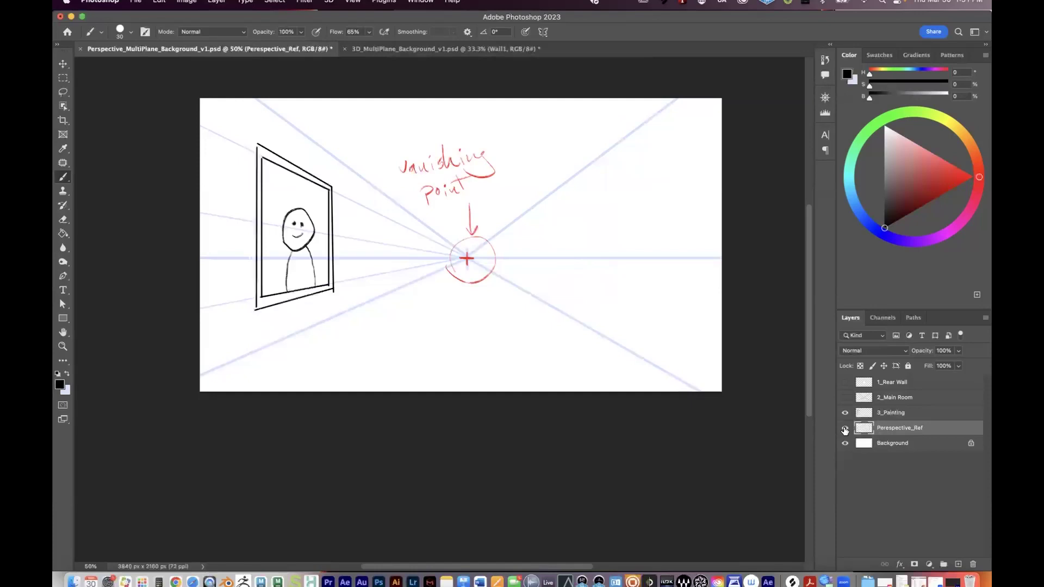
click(844, 428)
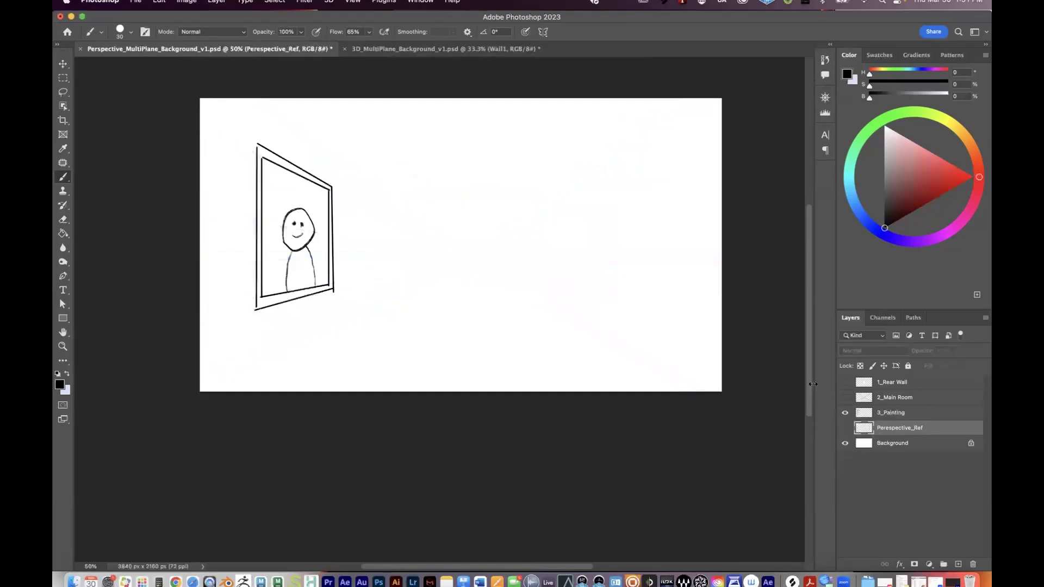
Step: Review the 3_Painting, 2_Main Room and 1_Rear Wall layers in turn, leaving only 1_Rear Wall visible over the background
click(891, 414)
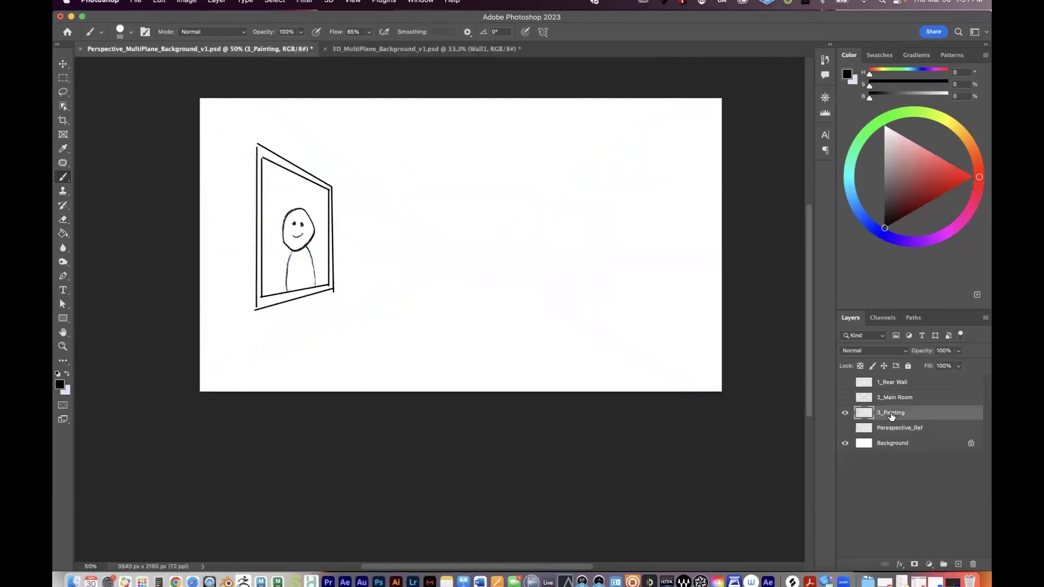
click(844, 397)
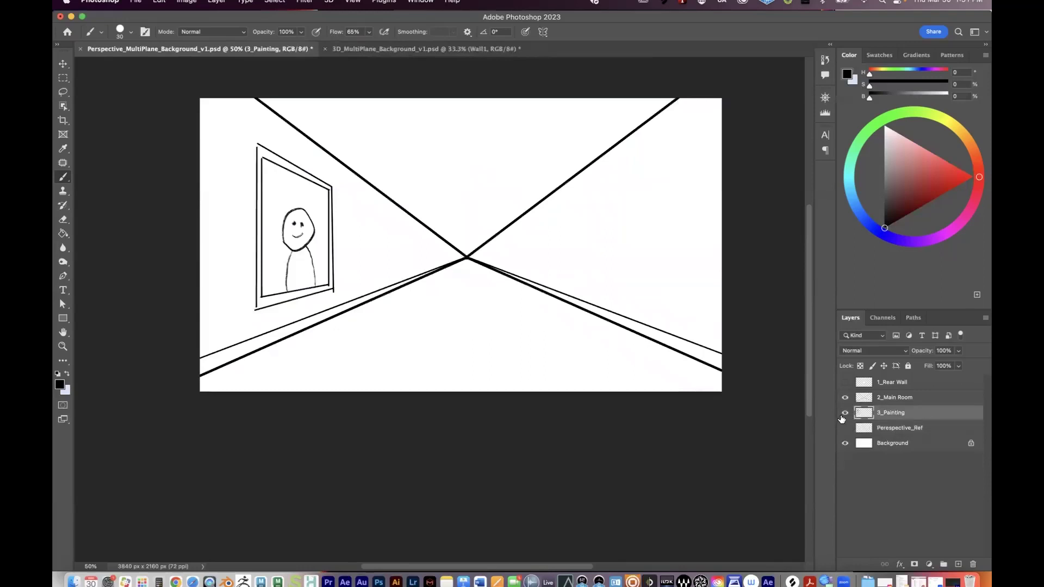
click(844, 413)
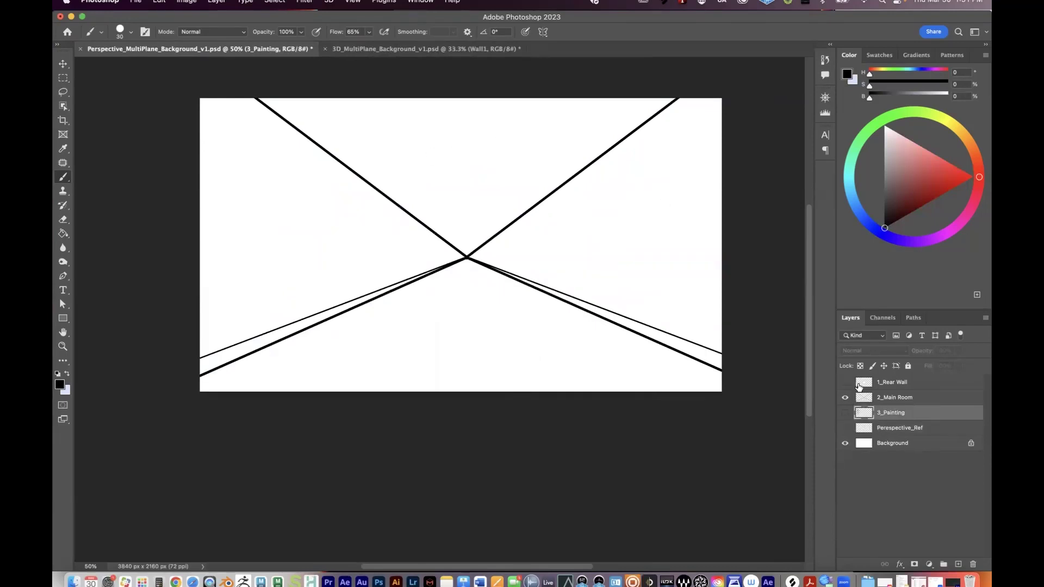
click(845, 383)
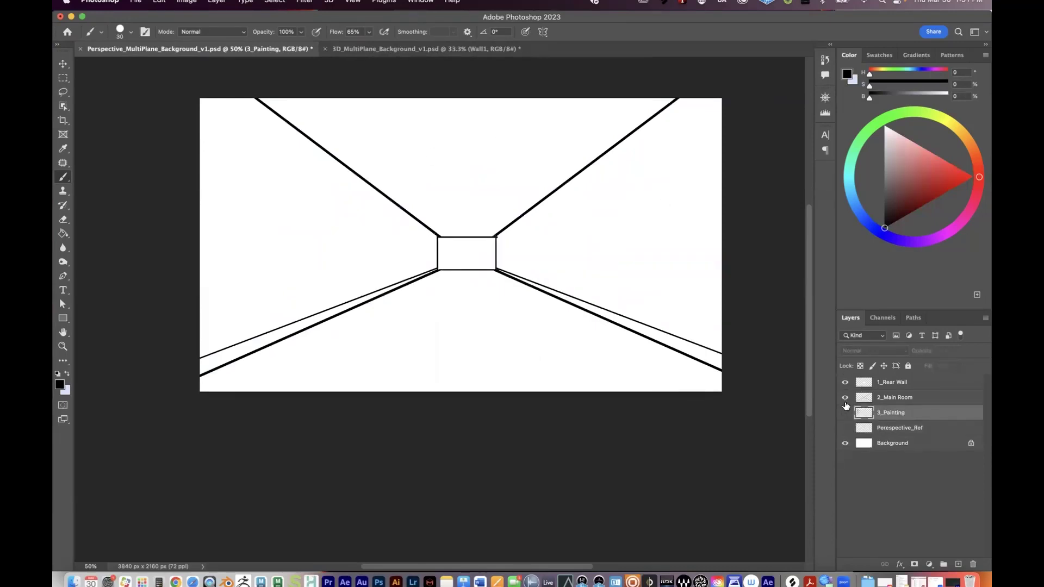
click(844, 397)
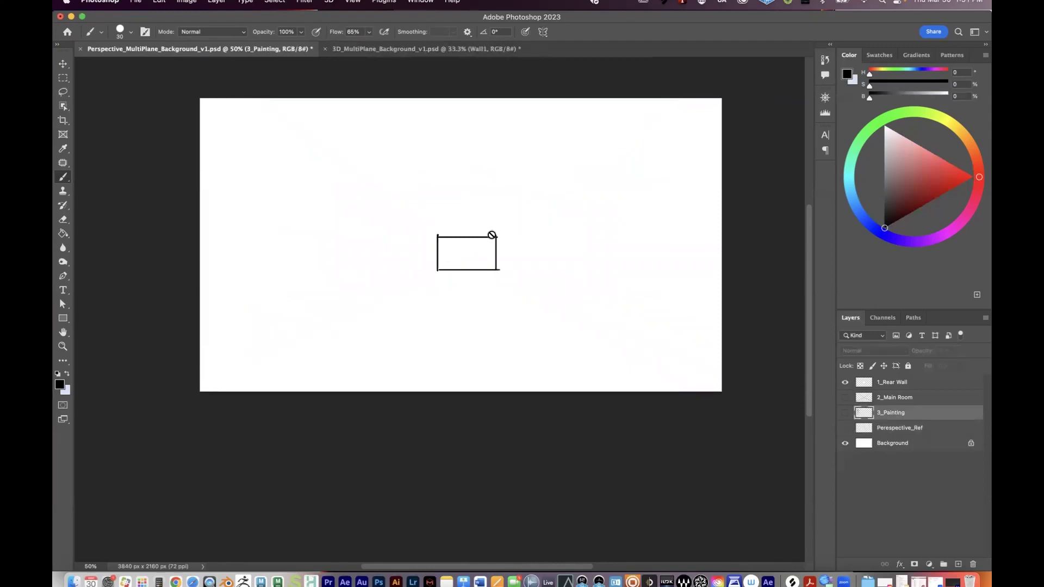
click(900, 384)
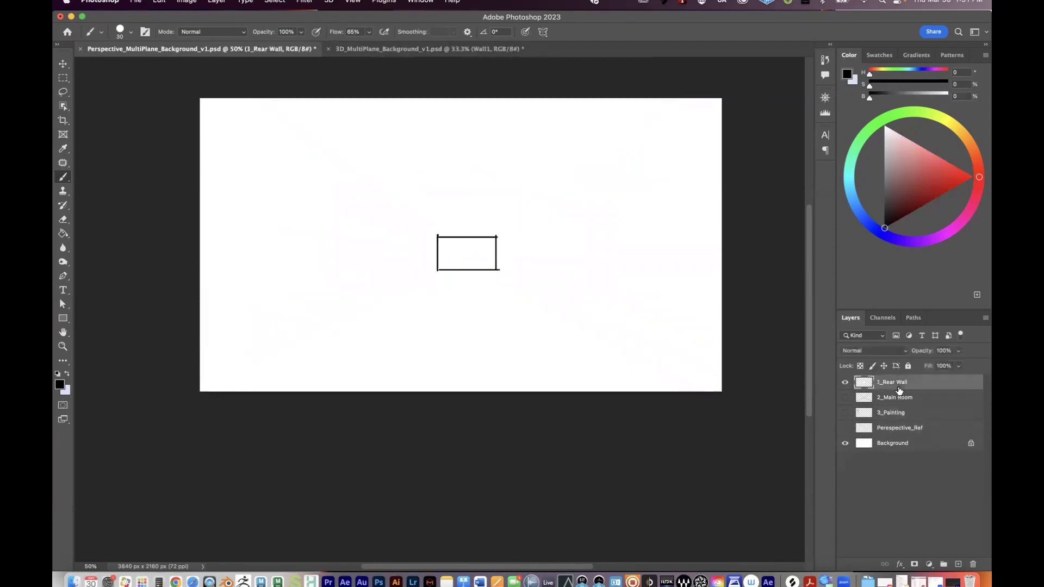
Step: Compare the 1_Rear Wall and 2_Main Room layers by toggling their visibility, leaving both shown together with 3_Painting
click(844, 397)
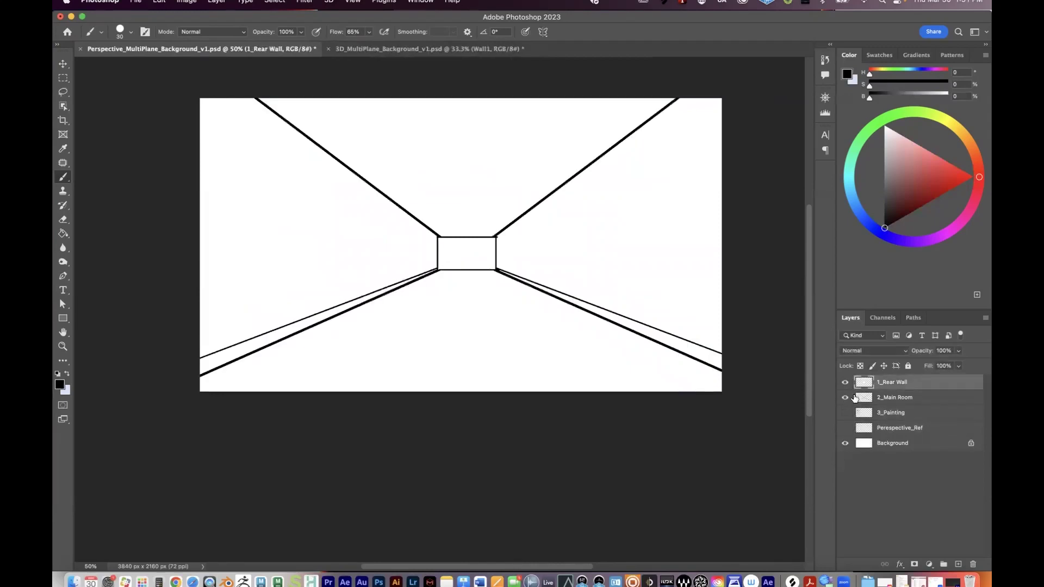
click(844, 382)
click(845, 382)
click(845, 398)
click(844, 397)
click(844, 412)
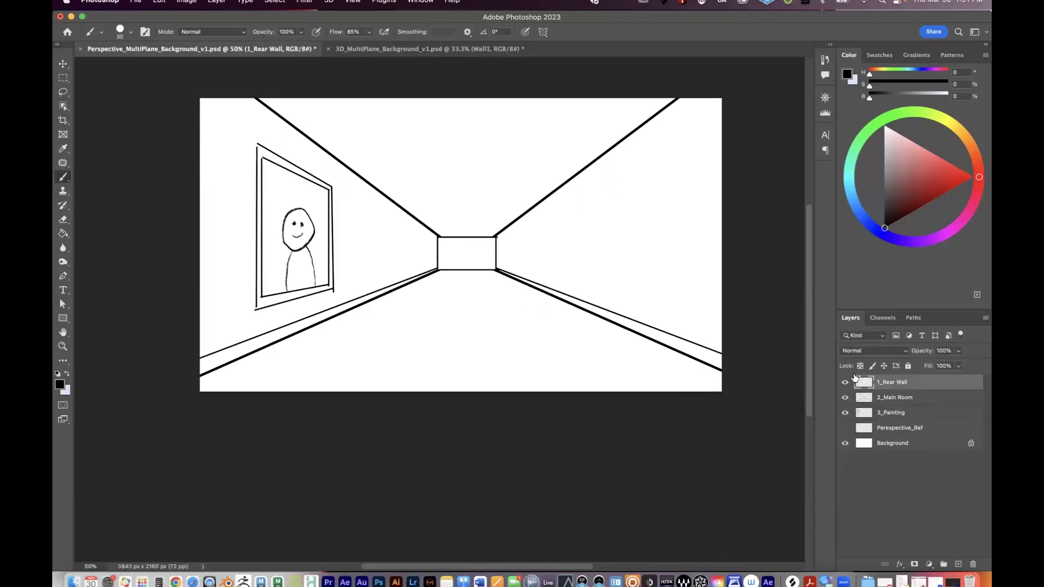
Step: Check the 3_Painting layer against the room, then isolate it by hiding 2_Main Room and 1_Rear Wall
click(889, 398)
click(844, 414)
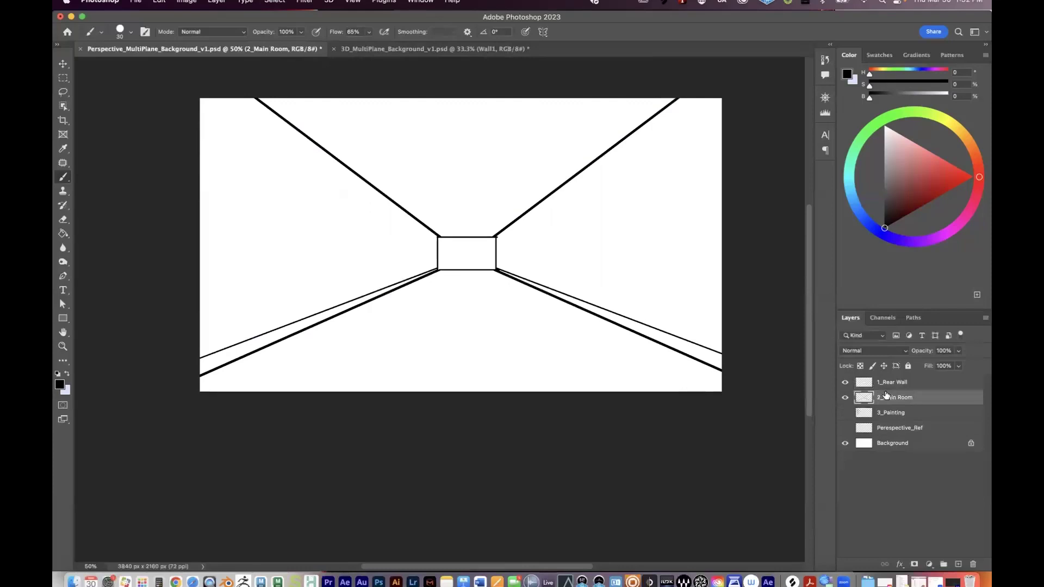
click(894, 413)
click(844, 414)
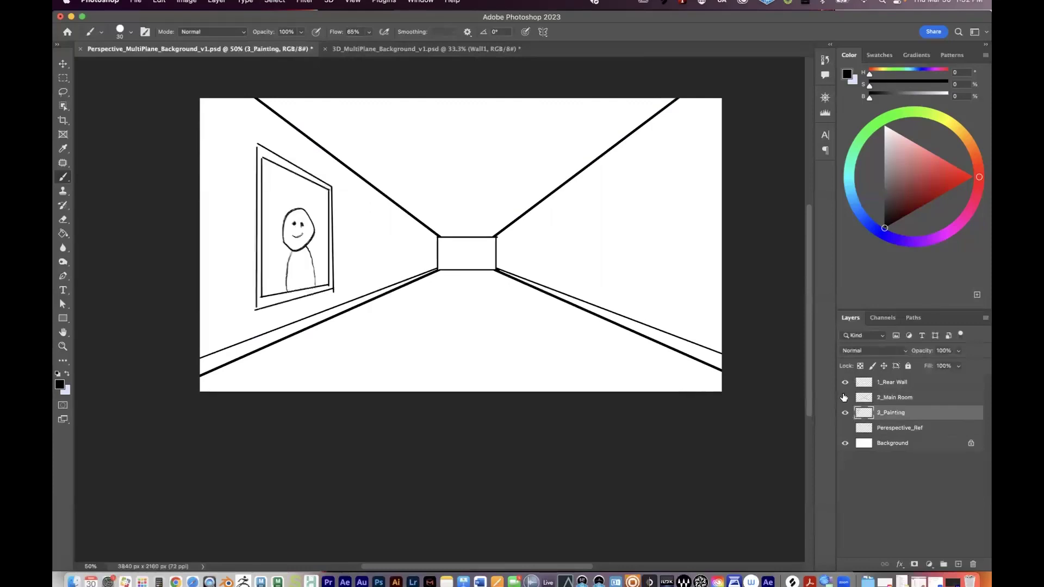
drag(843, 397, 844, 382)
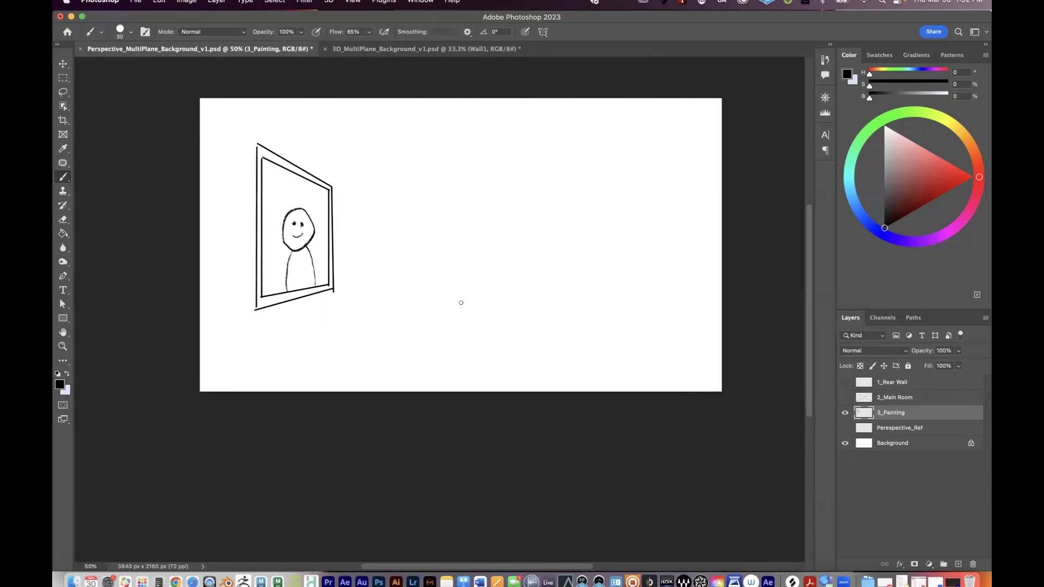
Step: Minimize Photoshop, switch to After Effects and dismiss its home screen to reach the empty untitled project
click(71, 16)
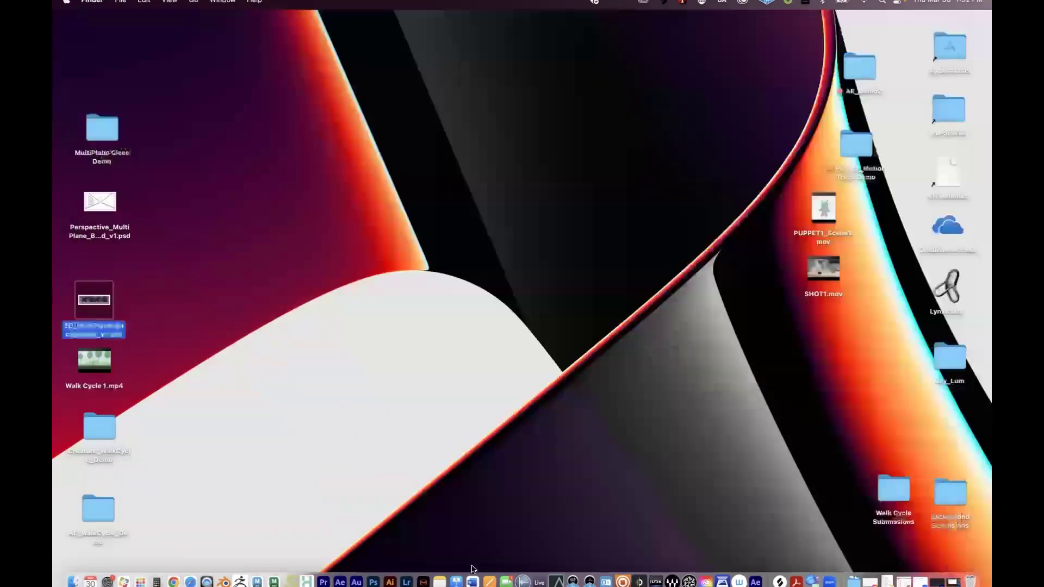
click(340, 581)
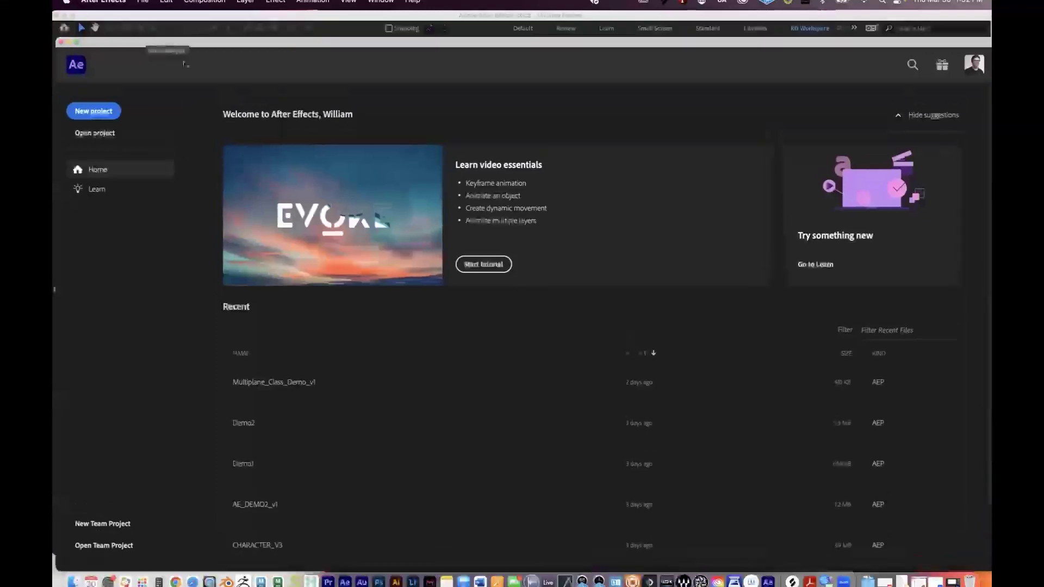
drag(145, 47, 377, 225)
double_click(376, 226)
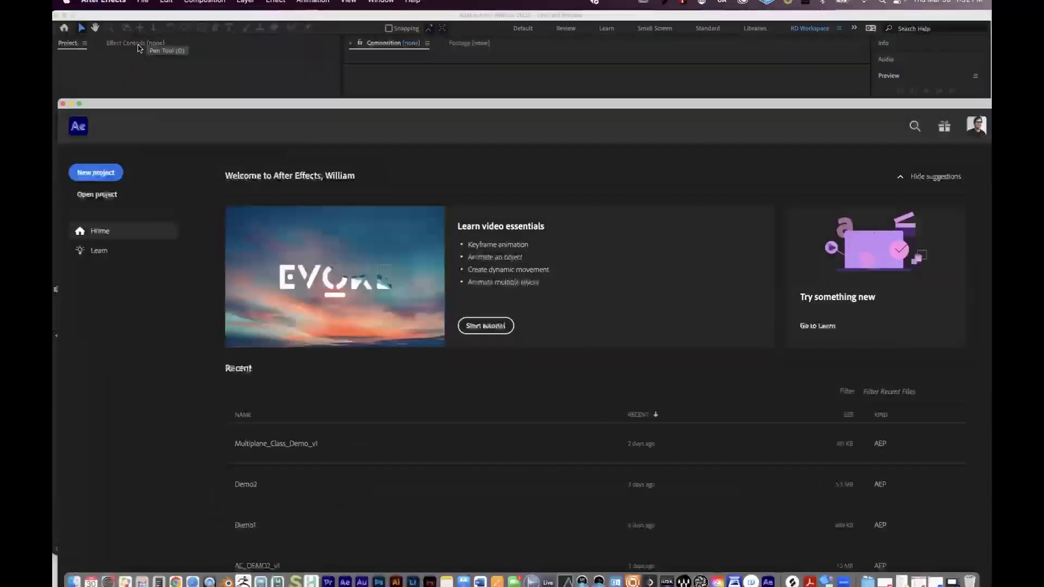
click(65, 45)
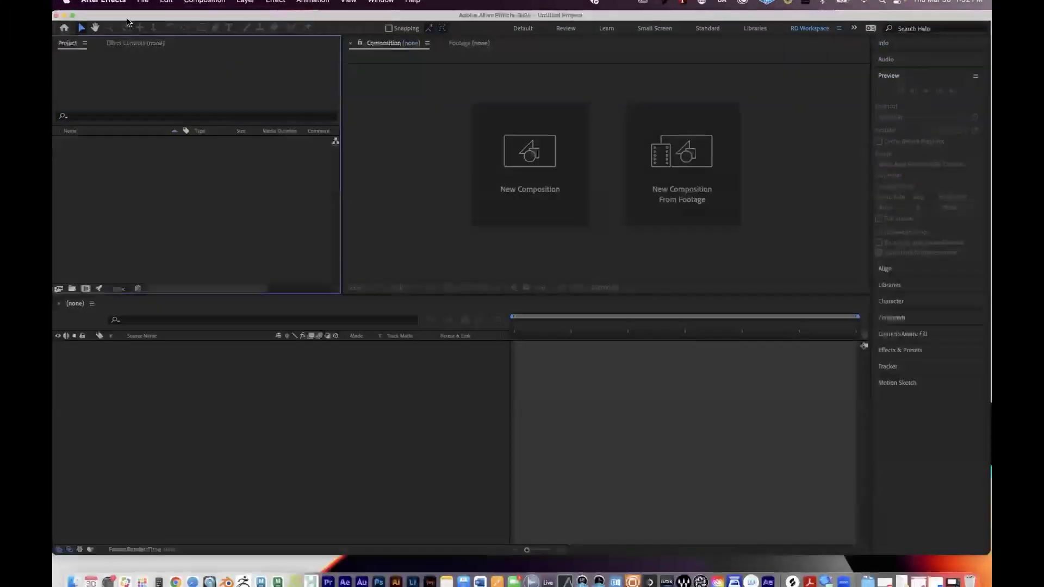
double_click(109, 15)
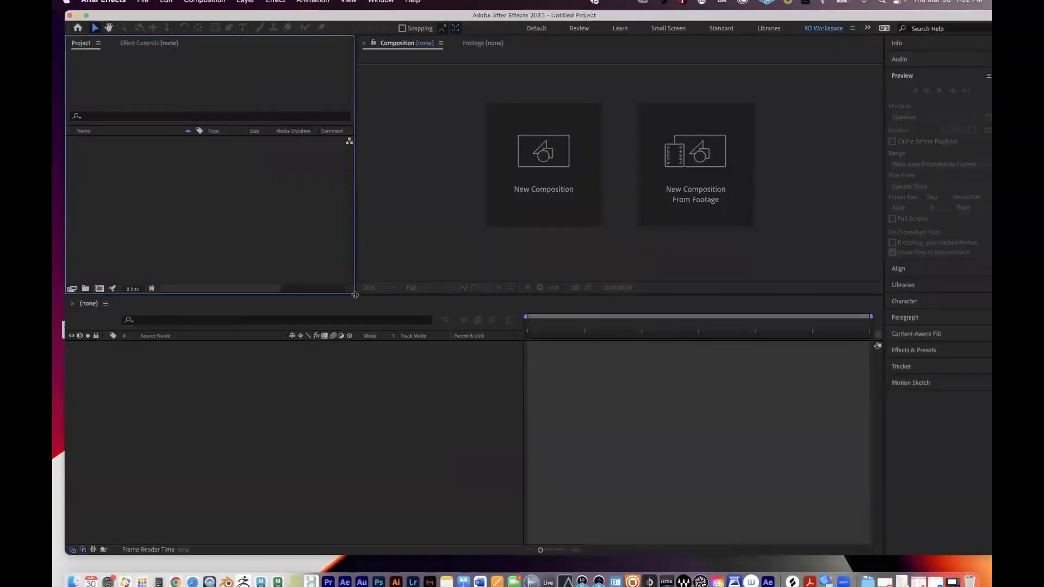
Step: Resize the workspace so the Project area is taller and narrower, giving the composition viewer more room
drag(356, 301, 356, 333)
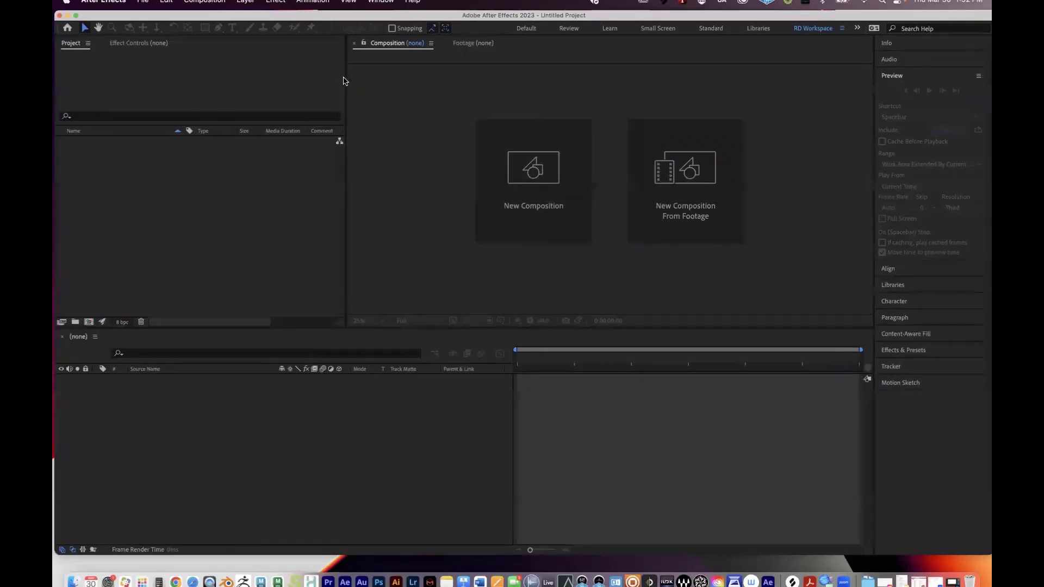
click(343, 82)
drag(344, 82, 310, 82)
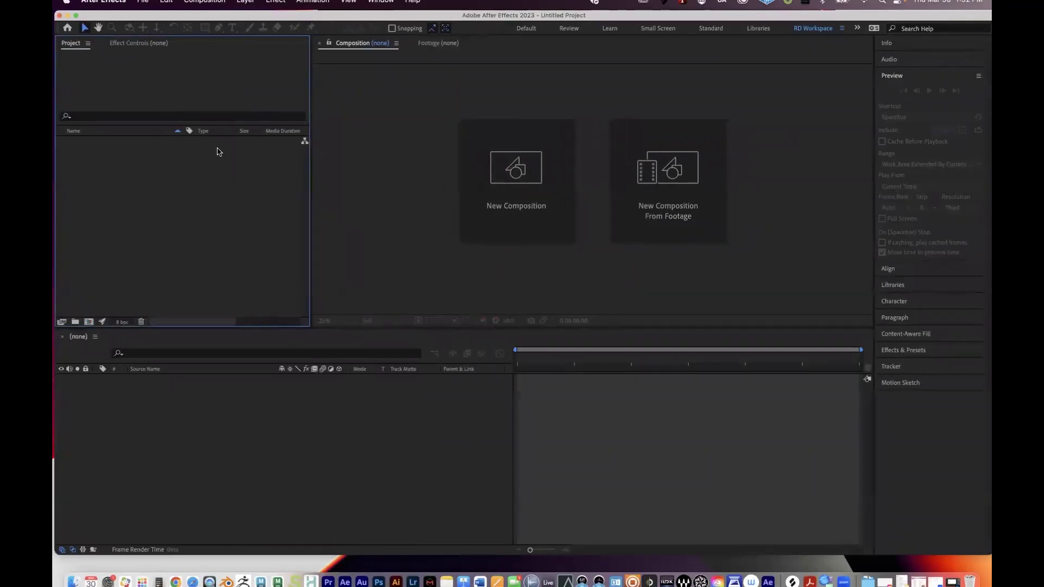
Step: Create a project folder named Comps
click(74, 322)
text(Comps)
key(Return)
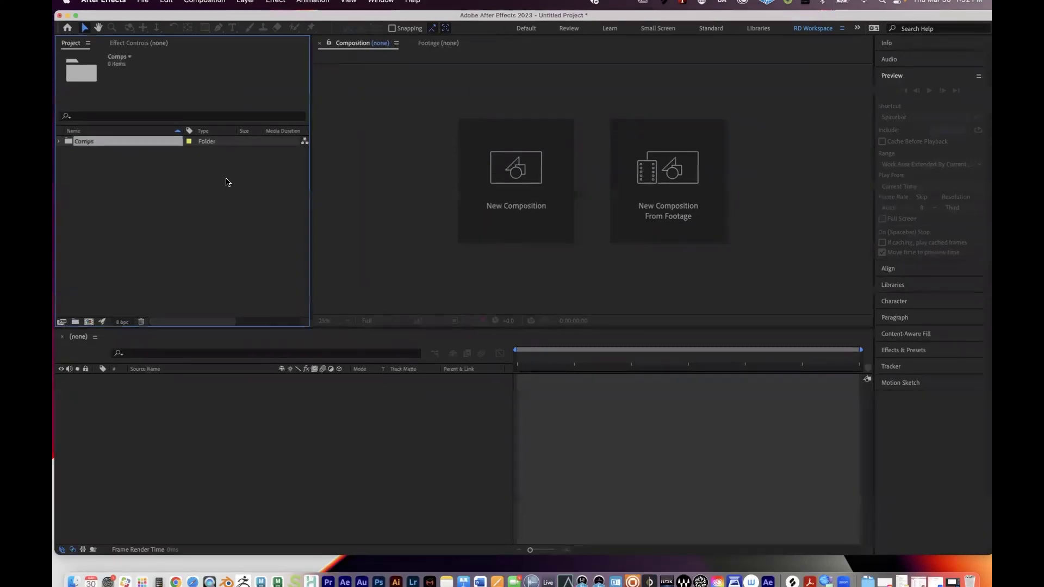
click(68, 205)
right_click(100, 179)
click(131, 186)
click(518, 325)
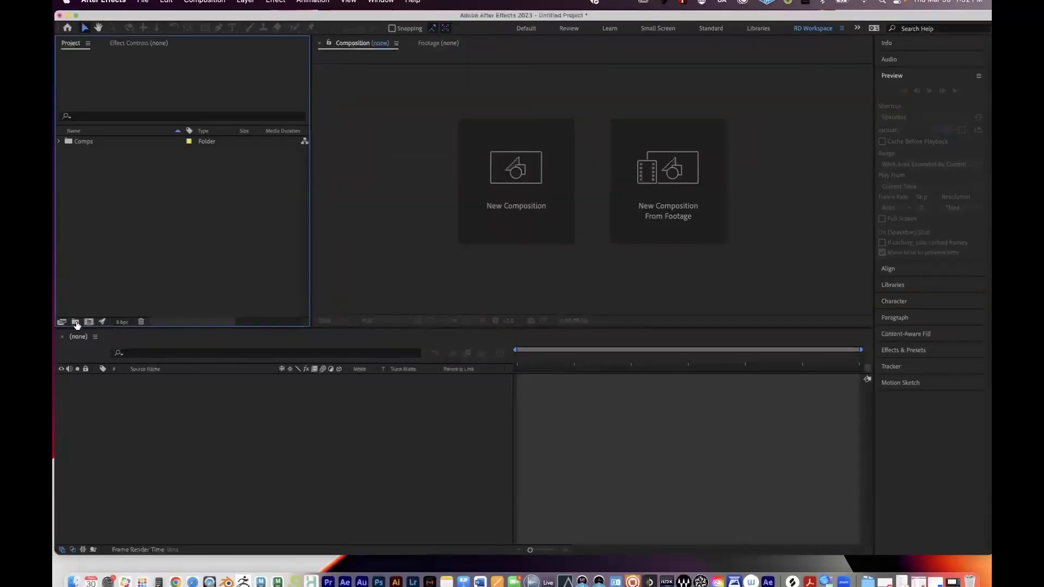
Step: Create a second project folder named Images at the same level as Comps
click(75, 322)
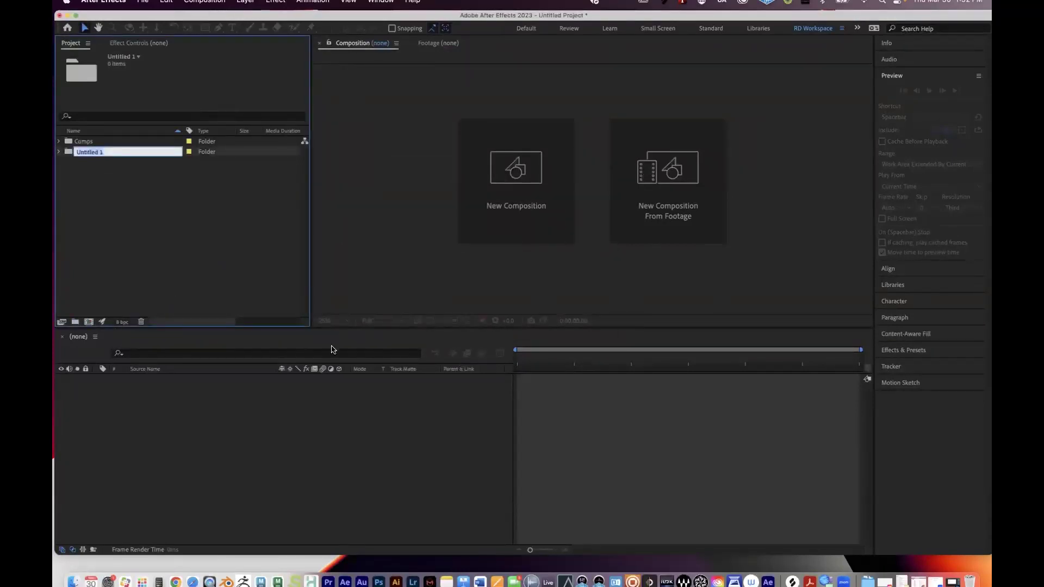
text(Images)
key(Return)
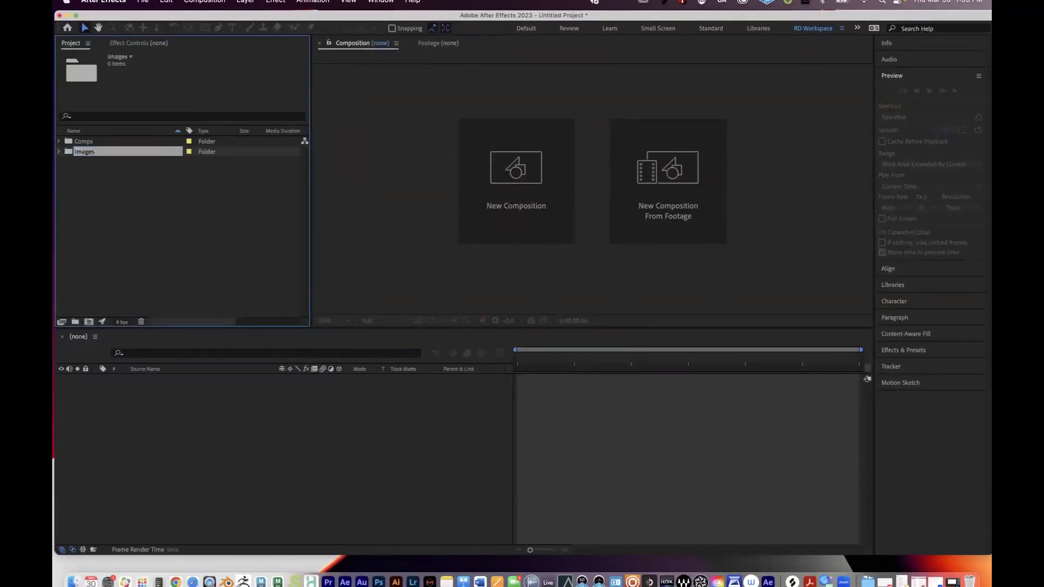
Step: Move the After Effects window aside to uncover the perspective PSD on the desktop, and select the collapsed Images project folder
click(181, 211)
drag(122, 16, 580, 263)
drag(98, 211, 119, 216)
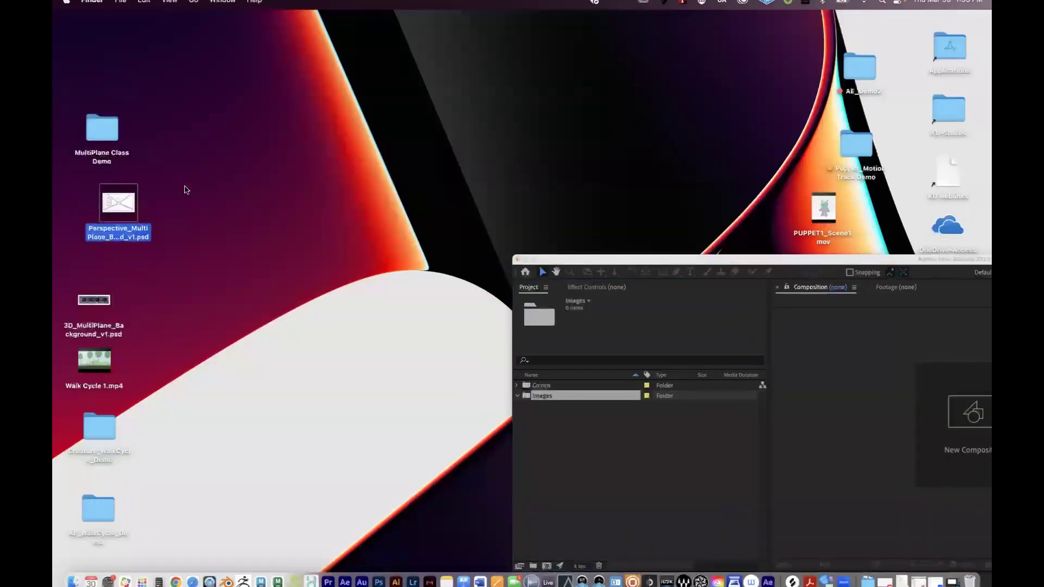
drag(571, 261, 405, 130)
click(440, 321)
click(351, 265)
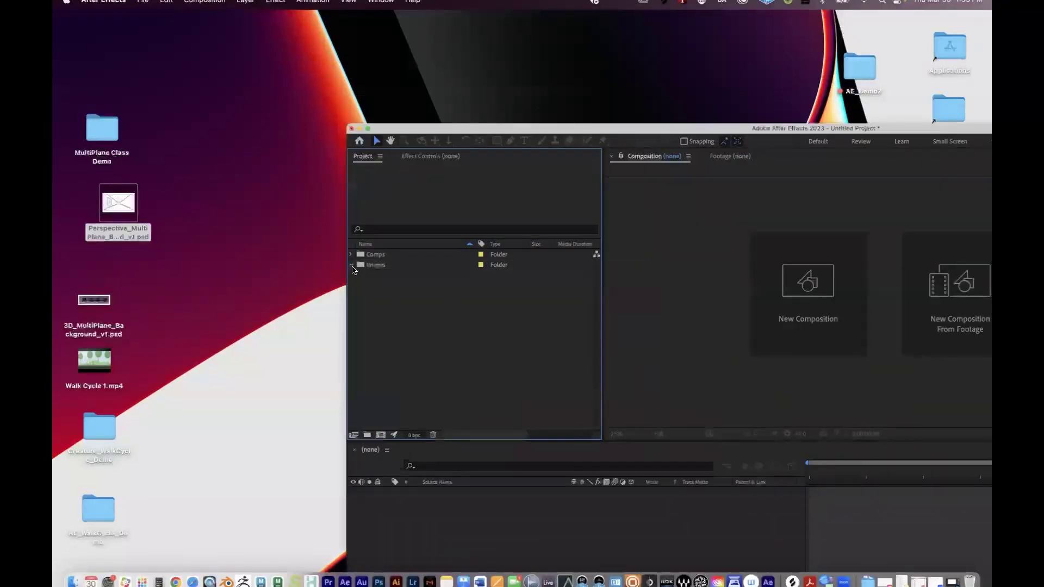
click(389, 269)
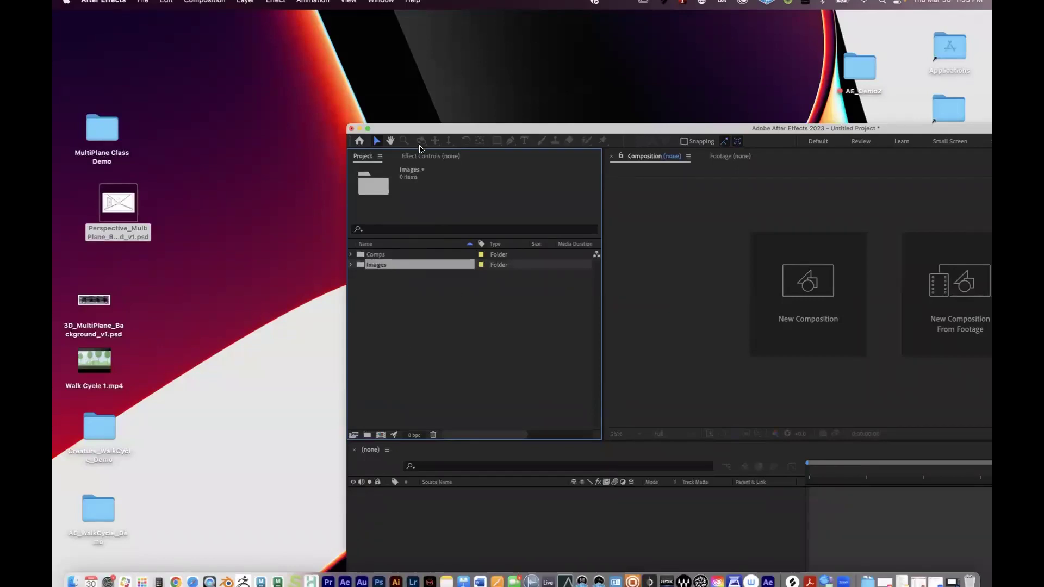
Step: Clear space on the desktop and create a new folder there named OnePoint_AE_Demo
drag(418, 131, 721, 297)
click(319, 127)
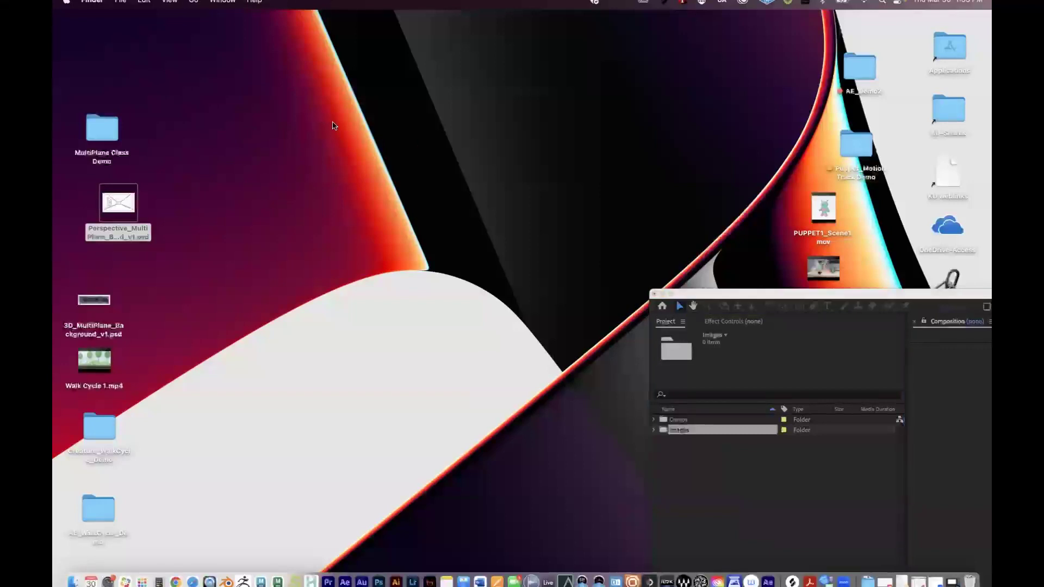
right_click(333, 121)
click(342, 129)
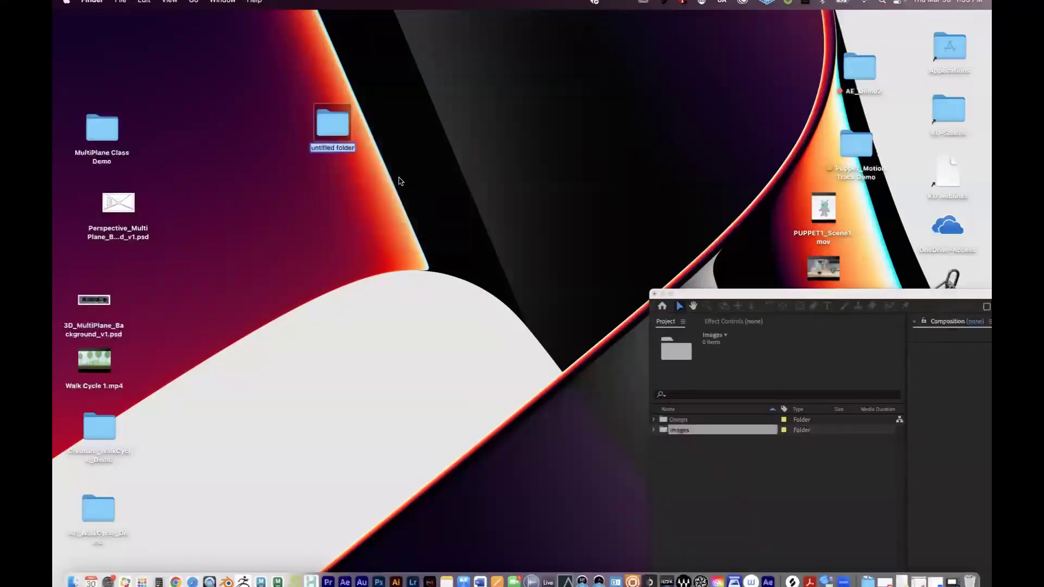
text(O)
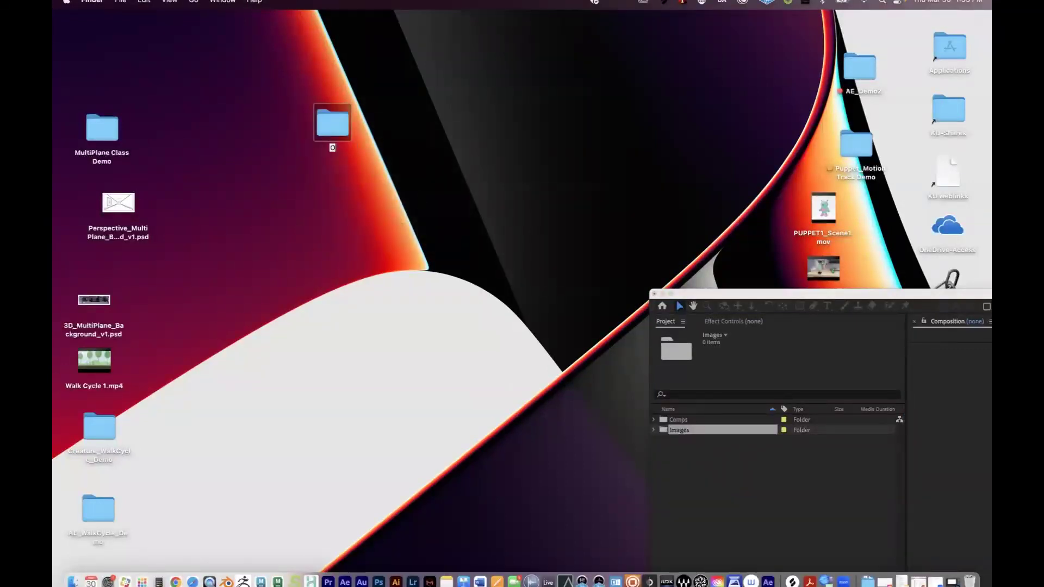
text(nePoint_AE_Dem)
text(o)
key(Return)
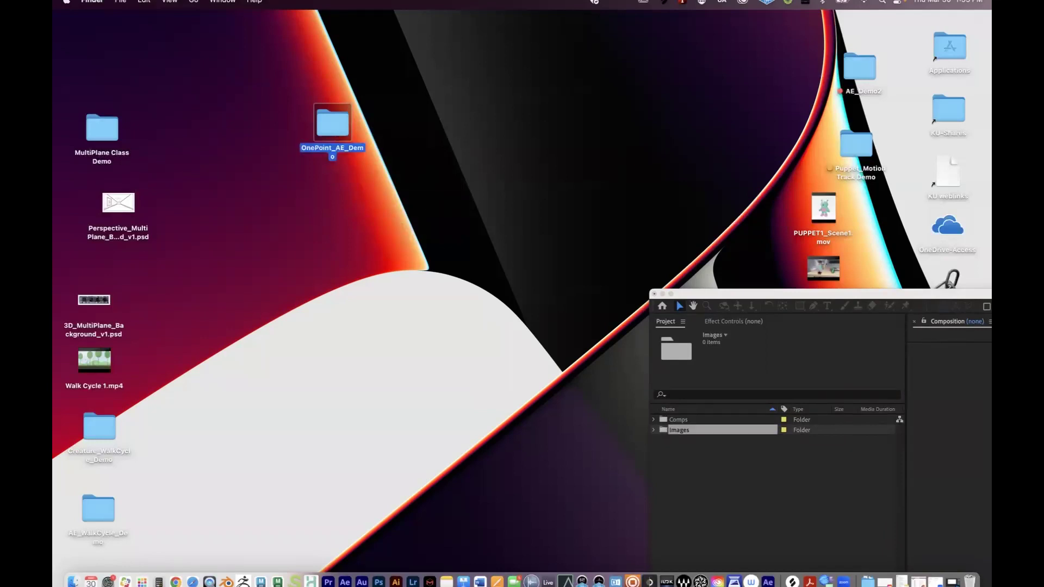
Step: Open the OnePoint_AE_Demo folder and create a subfolder named AEP inside it
double_click(337, 116)
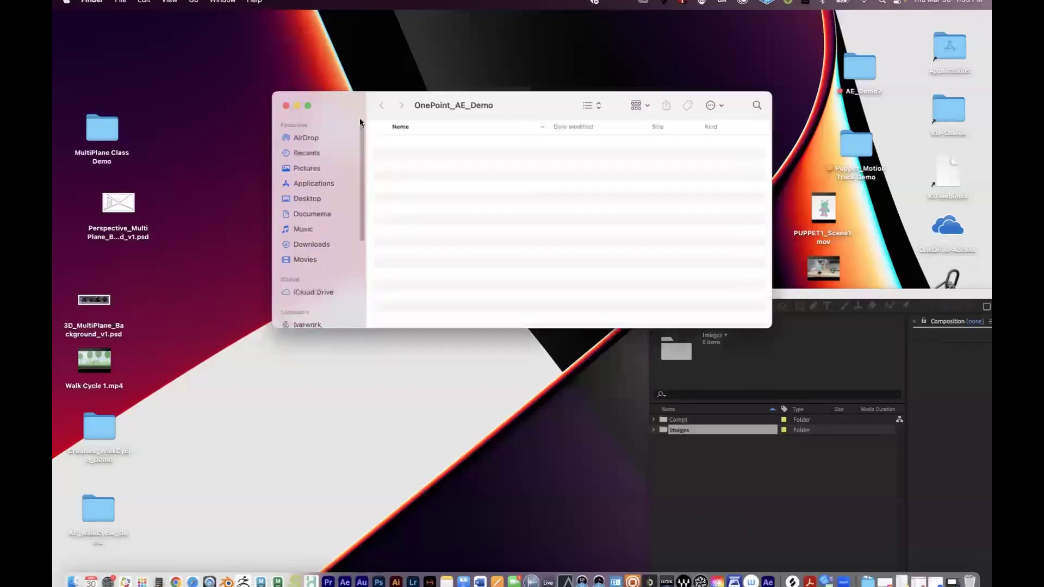
drag(344, 96, 325, 78)
right_click(408, 147)
click(467, 155)
text(AEP)
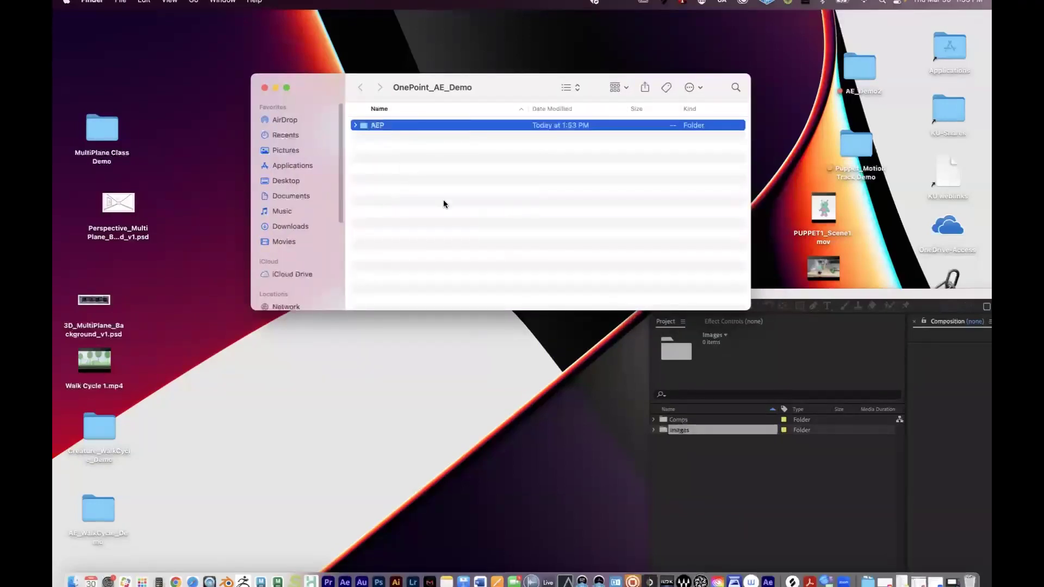
Step: Add a second subfolder named Images inside OnePoint_AE_Demo, next to AEP
drag(318, 80, 598, 201)
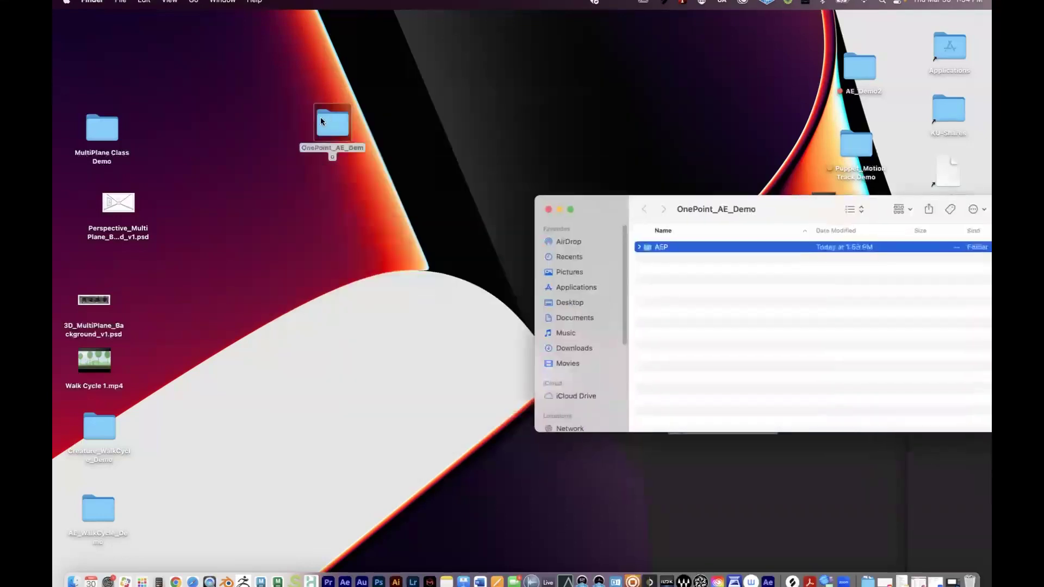
drag(589, 207, 419, 109)
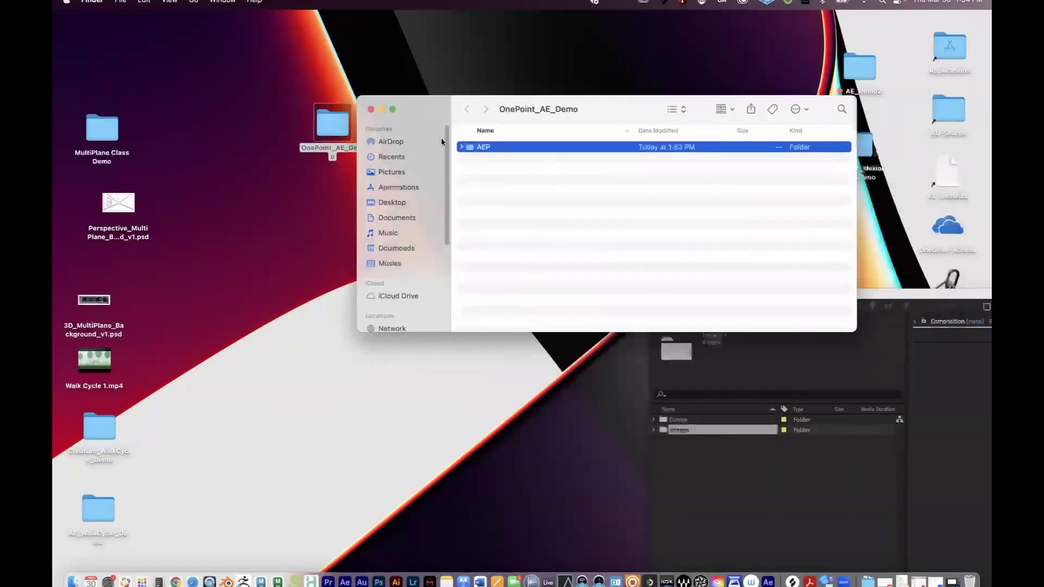
right_click(503, 190)
click(511, 195)
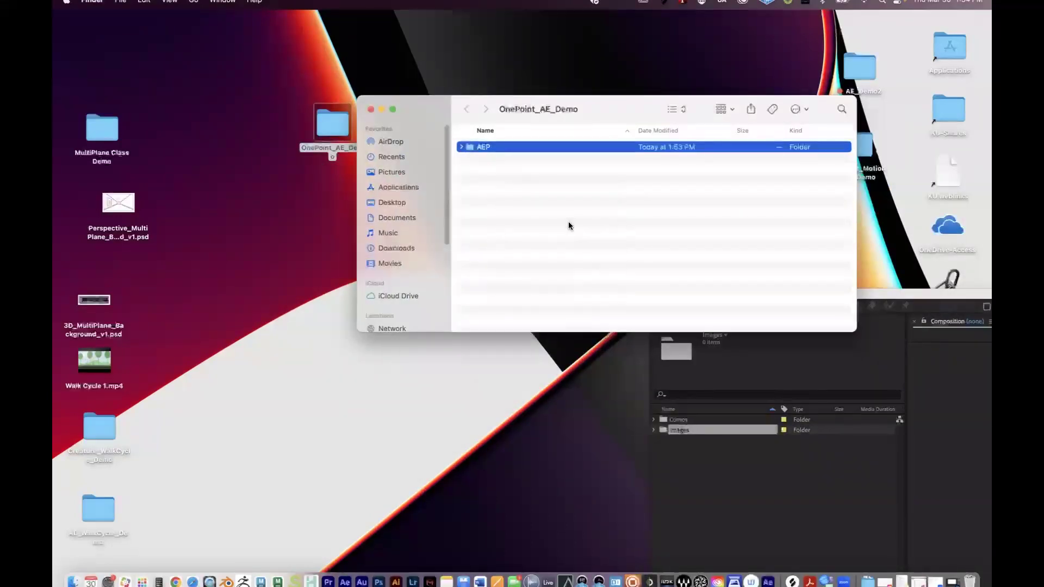
text(Images)
key(Return)
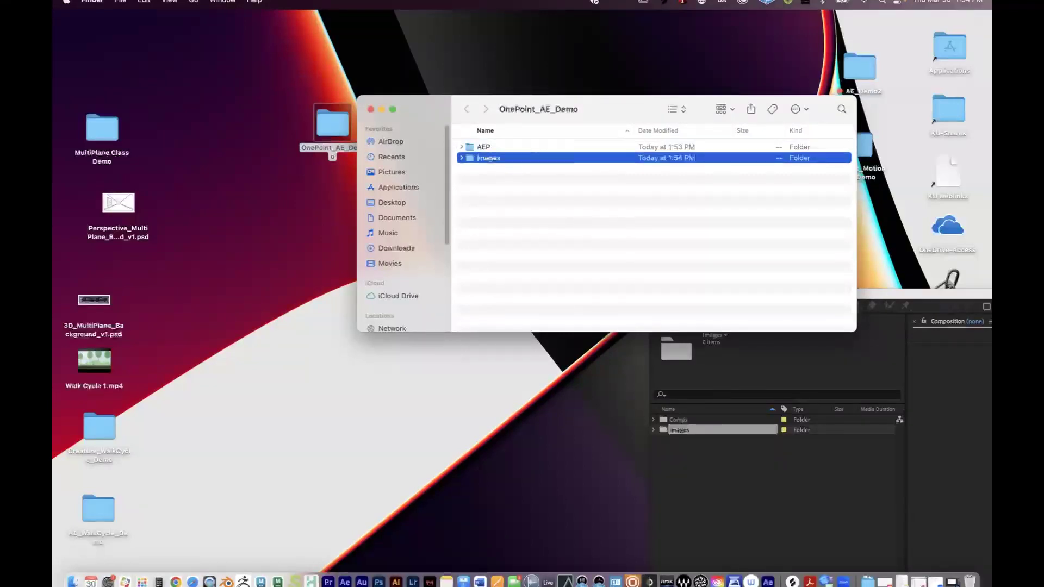
Step: Add a subfolder named Audio inside OnePoint_AE_Demo, alongside AEP and Images
click(508, 201)
right_click(510, 193)
click(624, 253)
text(Audio)
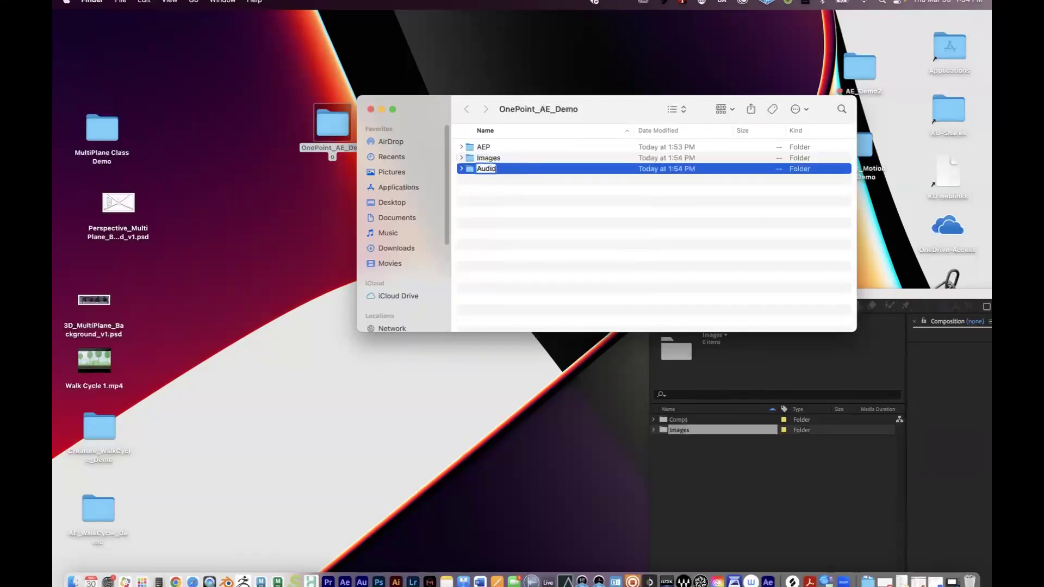
key(Return)
Step: Create another subfolder inside OnePoint_AE_Demo and name it Footage
click(535, 233)
right_click(525, 224)
click(546, 229)
text(Footage)
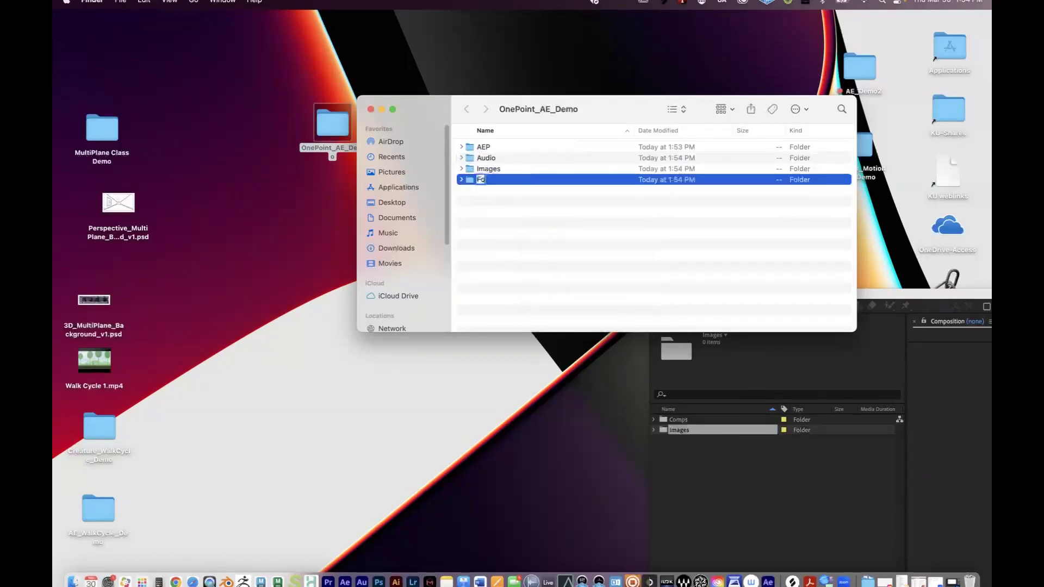
key(Return)
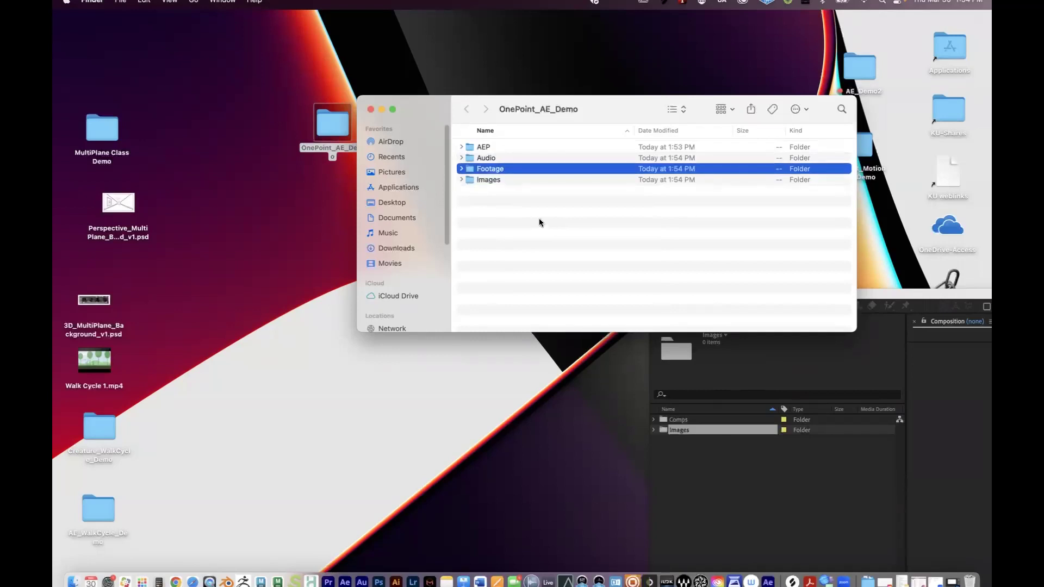
Step: Add a subfolder named Exports to OnePoint_AE_Demo and close the folder's window
click(535, 224)
right_click(504, 217)
click(524, 224)
text(Exports)
key(Return)
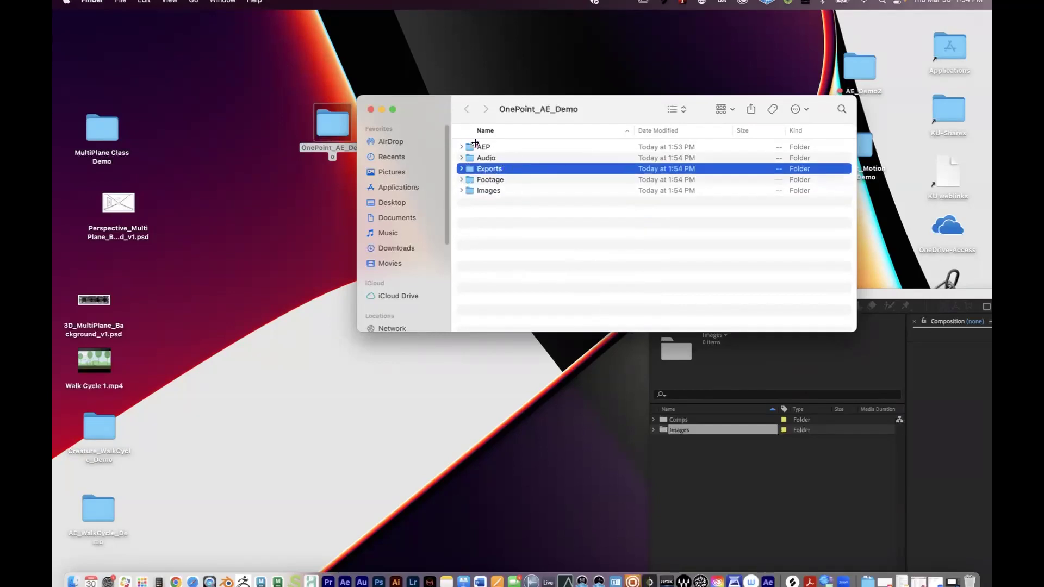
key(super+w)
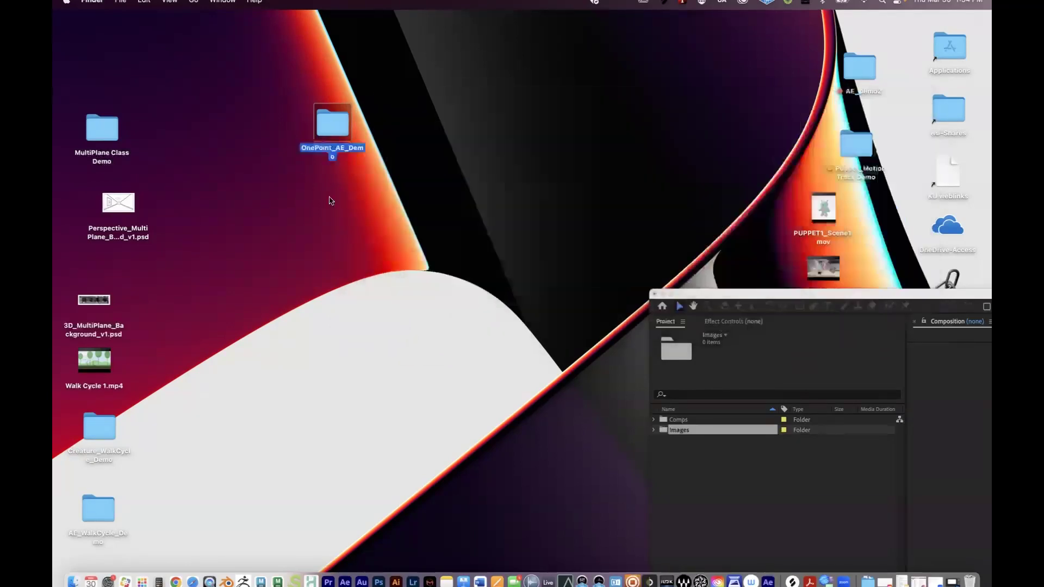
Step: Copy the perspective multiplane PSD from the desktop into OnePoint_AE_Demo's Images subfolder and preview the copy
drag(344, 126, 370, 100)
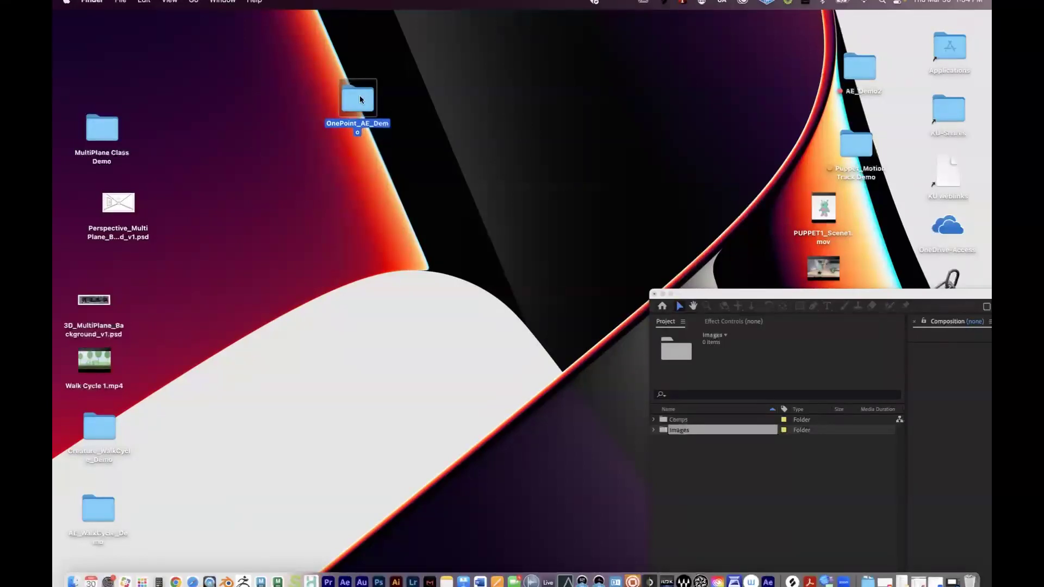
double_click(361, 99)
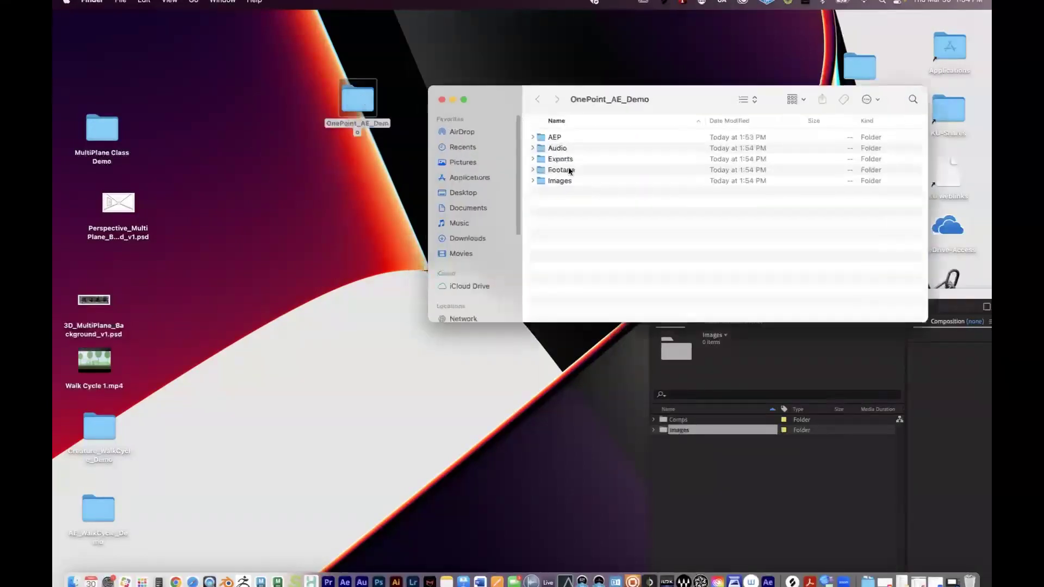
double_click(557, 182)
click(112, 201)
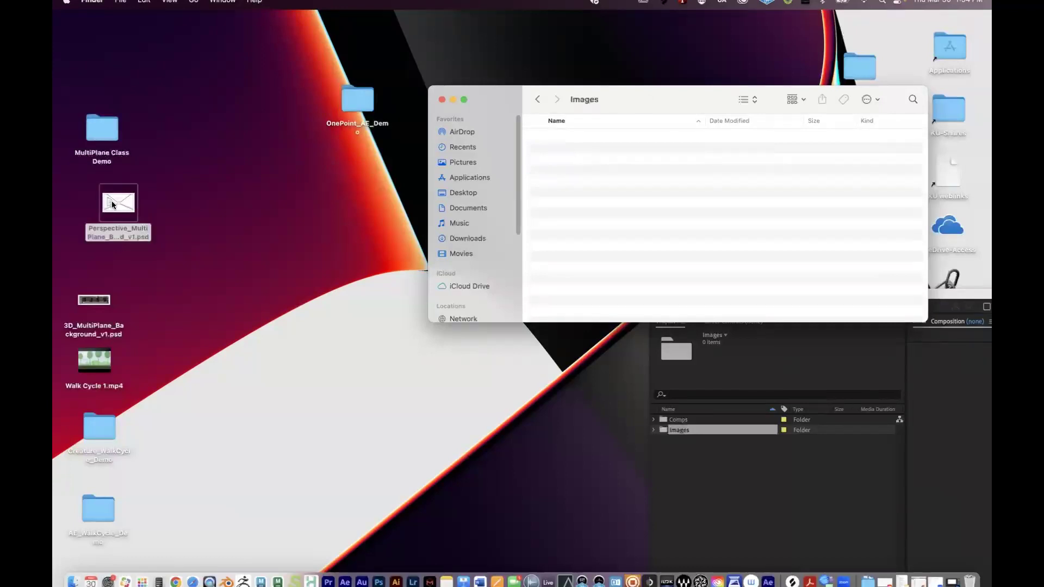
drag(442, 220, 563, 187)
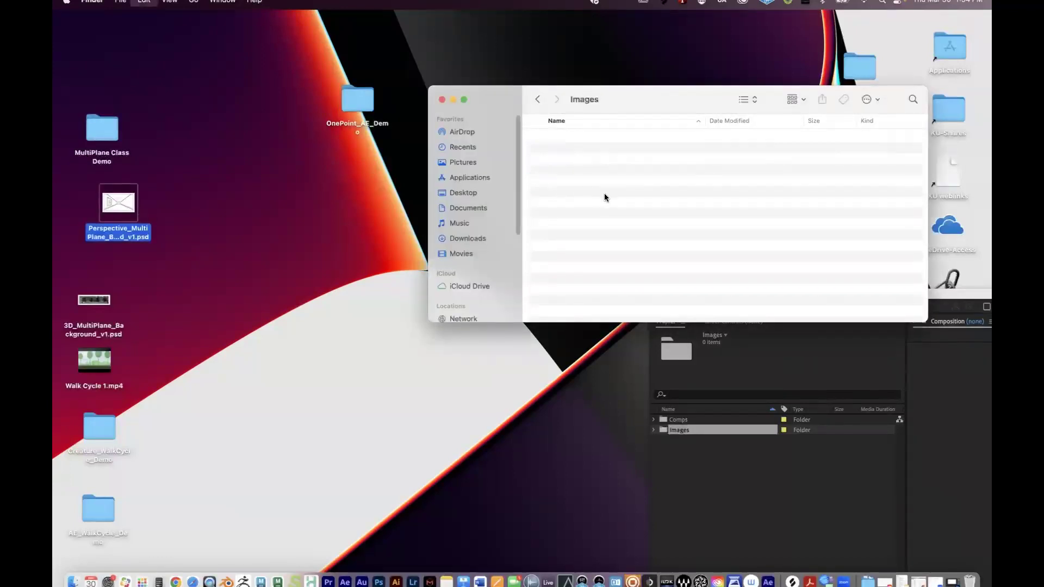
click(578, 137)
key(space)
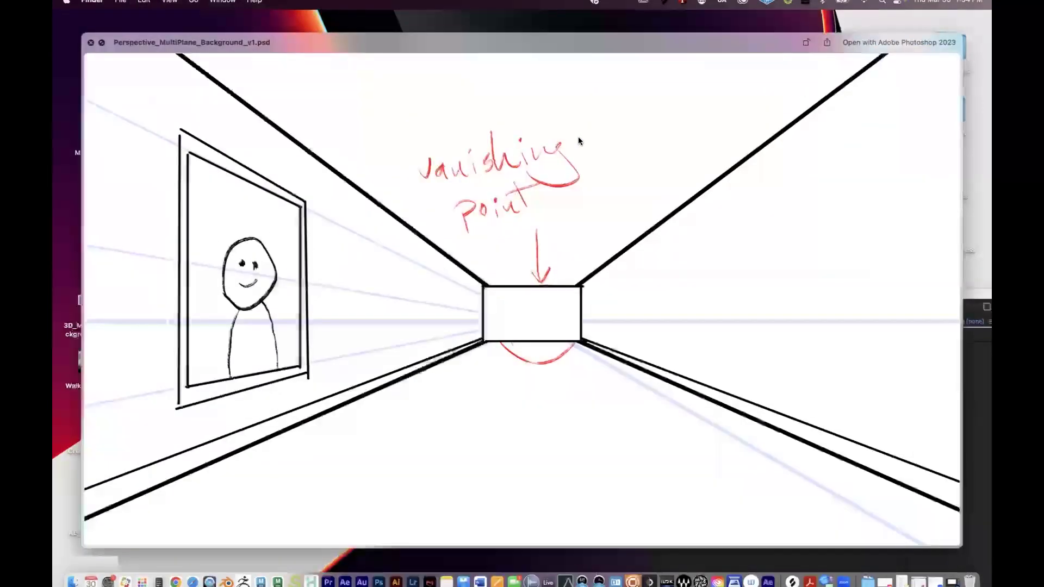
key(space)
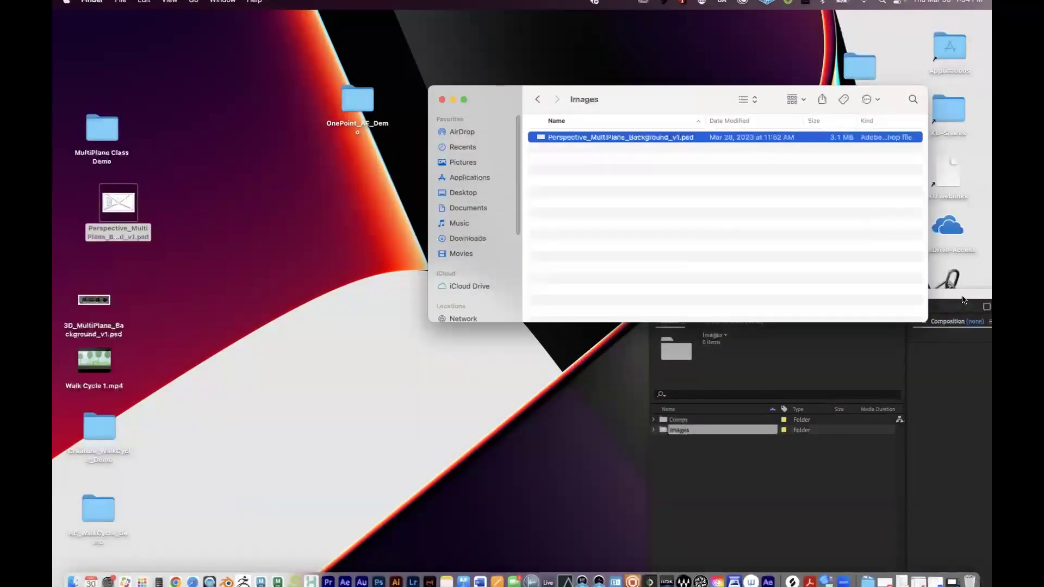
Step: Arrange After Effects beside the OnePoint_AE_Demo window, expand its Images subfolder, and try bringing the PSD straight into the project's Images folder
drag(964, 299, 777, 266)
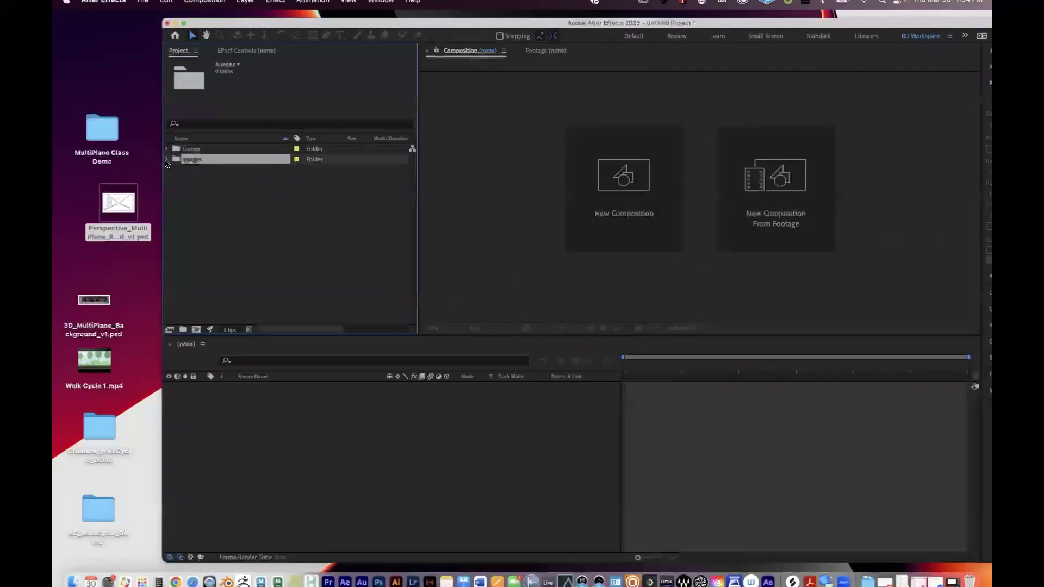
key(F11)
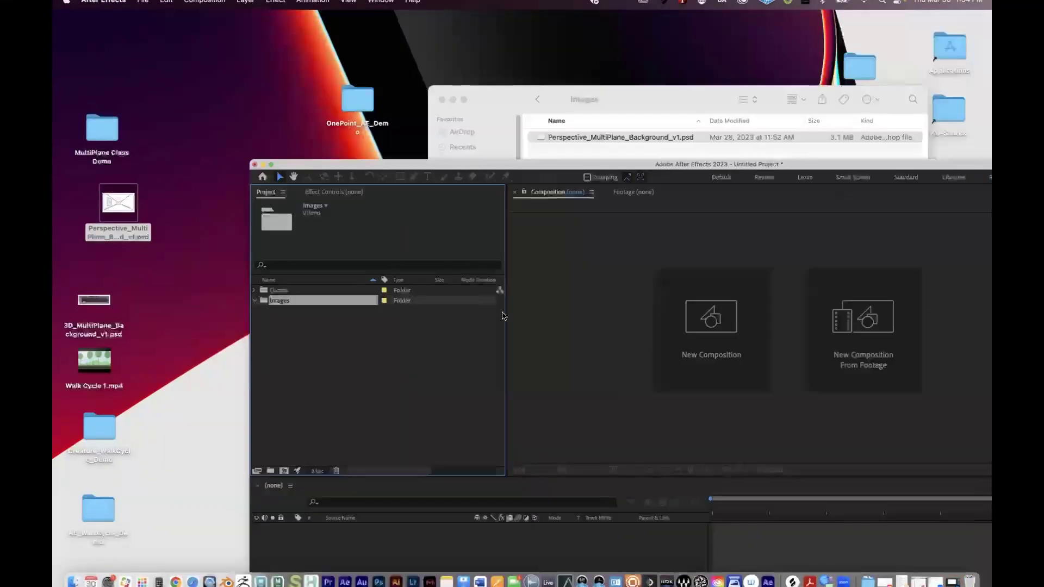
drag(641, 99, 475, 55)
click(368, 55)
click(363, 135)
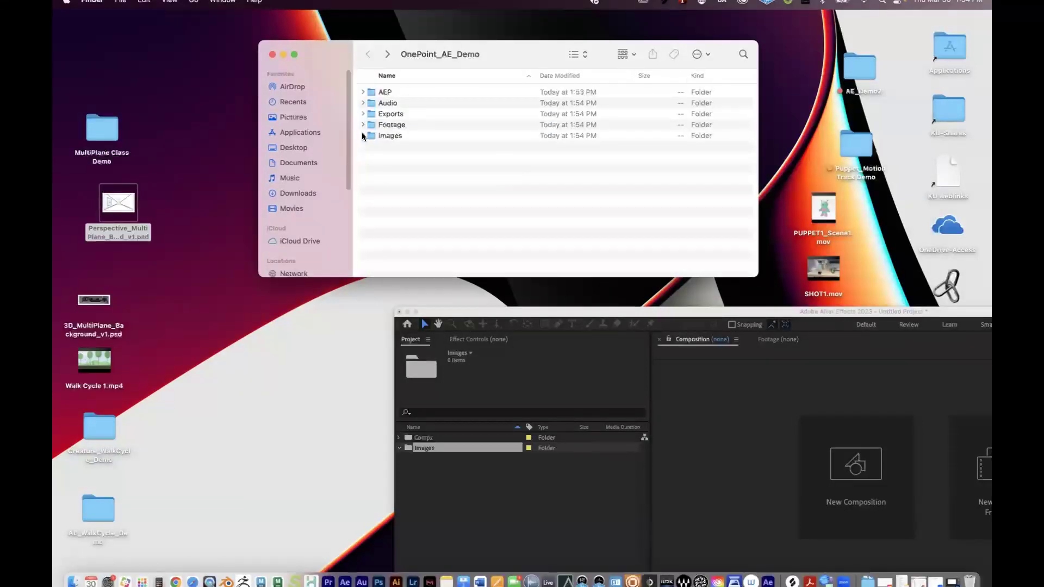
drag(396, 154, 443, 449)
key(Return)
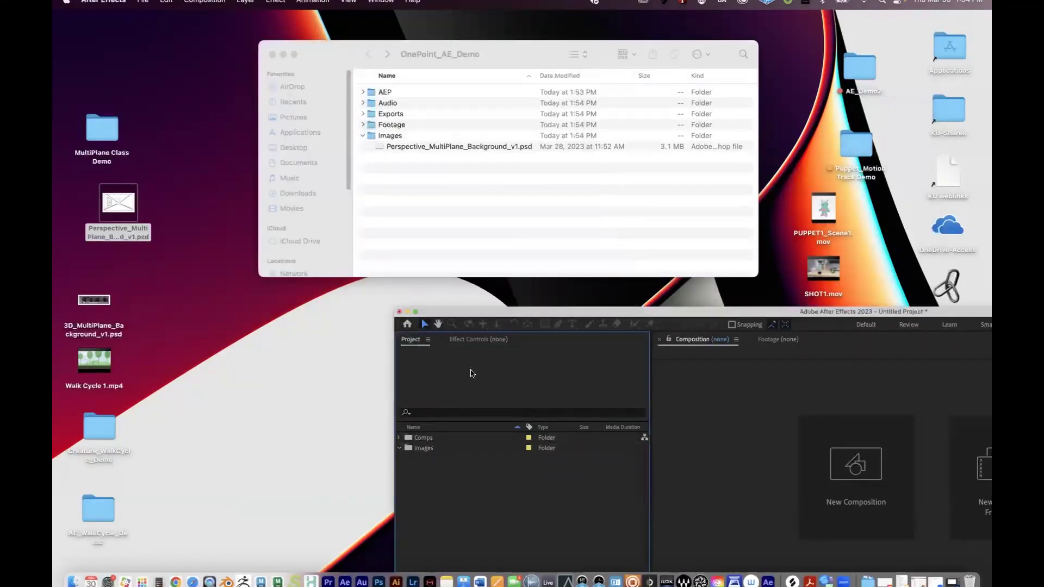
Step: Start a file import into the project's Images folder and choose Perspective_MultiPlane_Background_v1.psd from the demo's Images subfolder
click(427, 449)
click(142, 2)
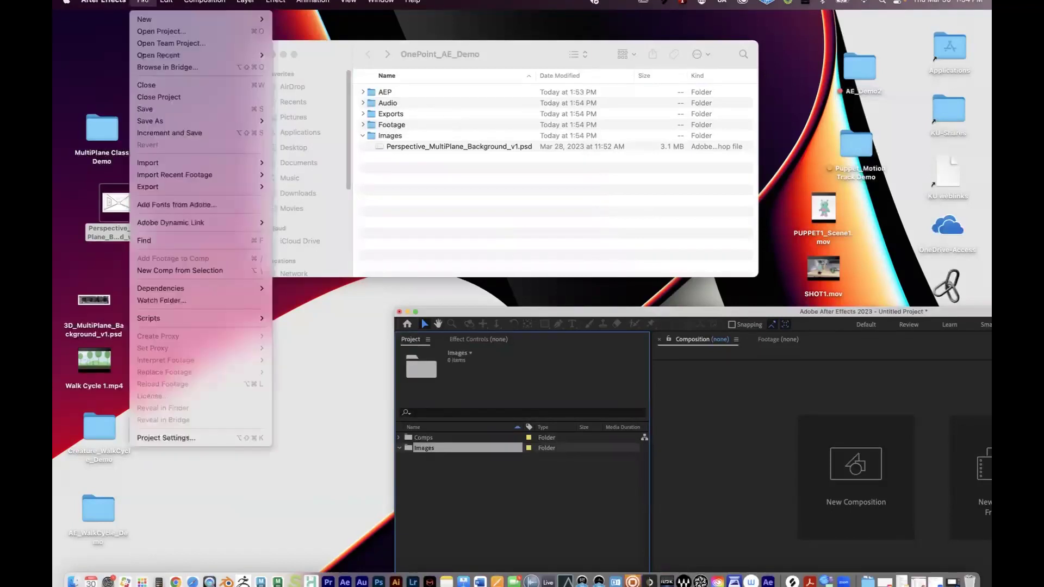
mouse_move(208, 166)
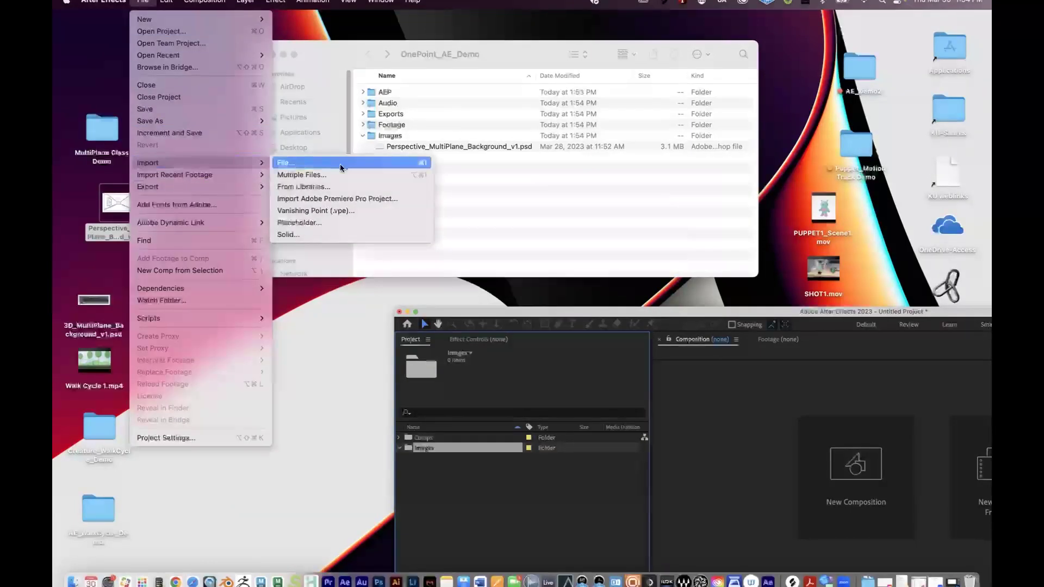
click(340, 164)
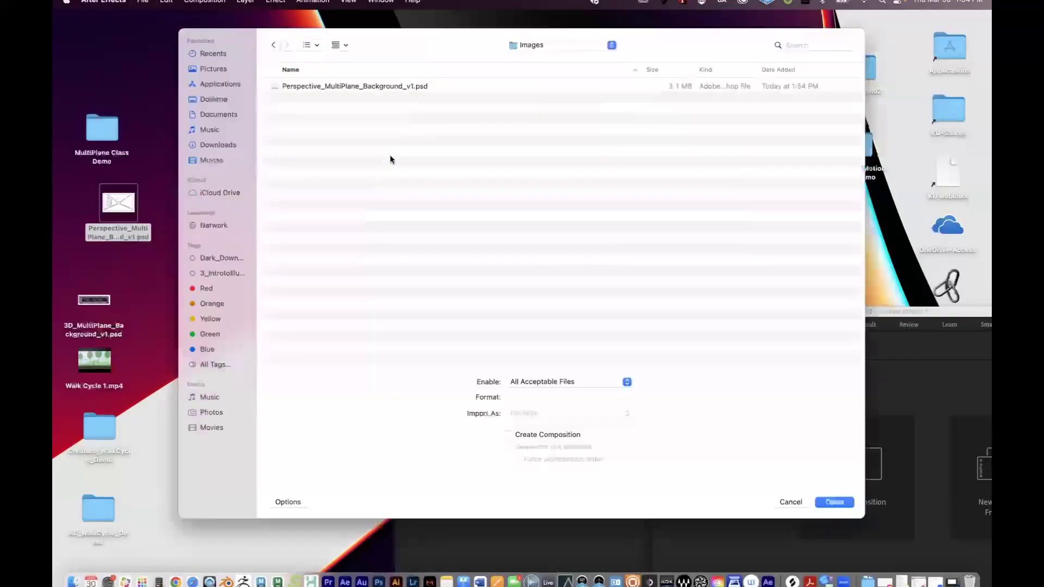
click(337, 86)
click(524, 44)
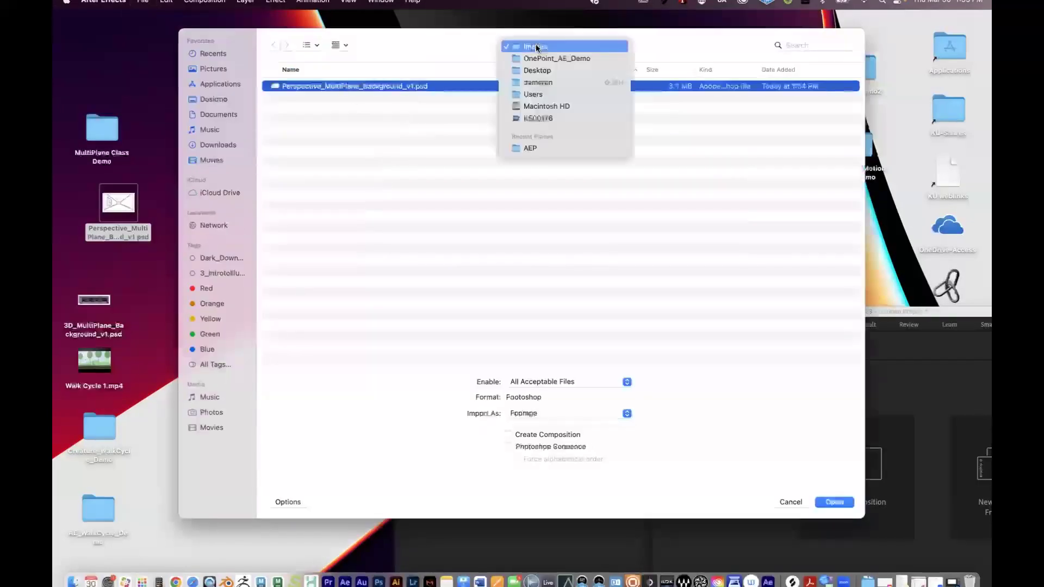
click(471, 42)
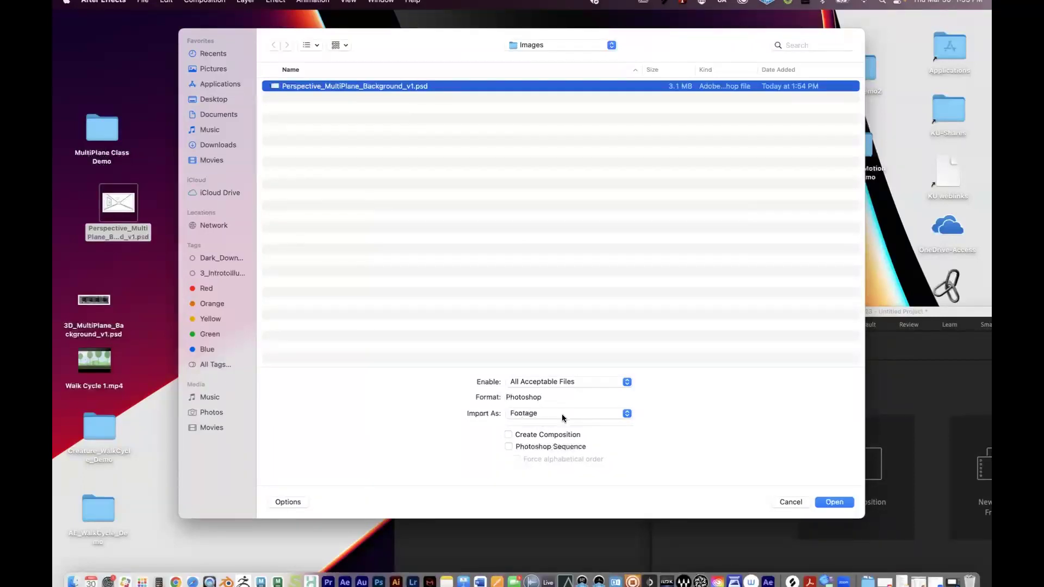
Step: Import the PSD as a Composition with Editable Layer Styles
click(599, 416)
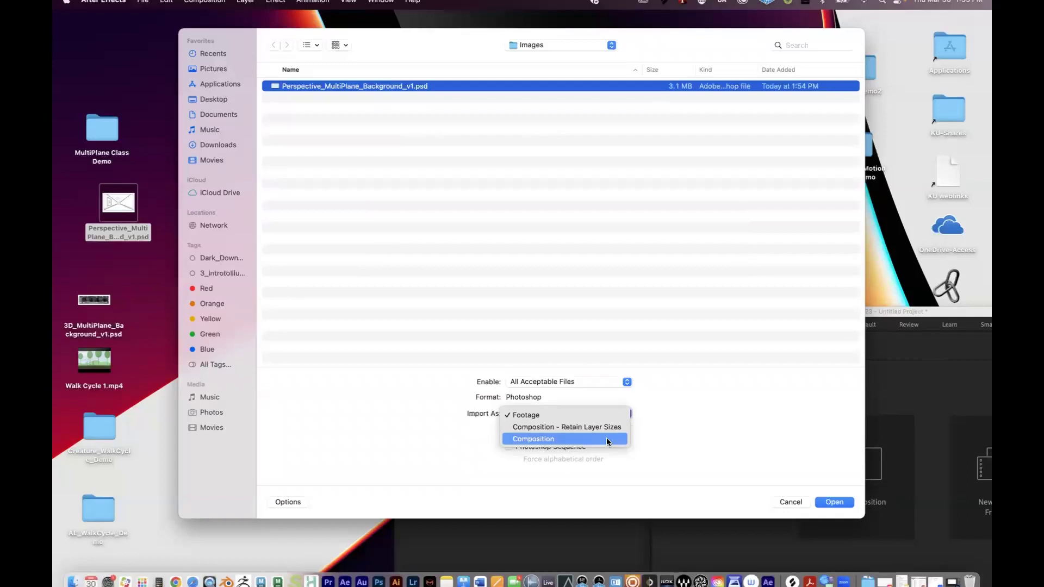
click(605, 439)
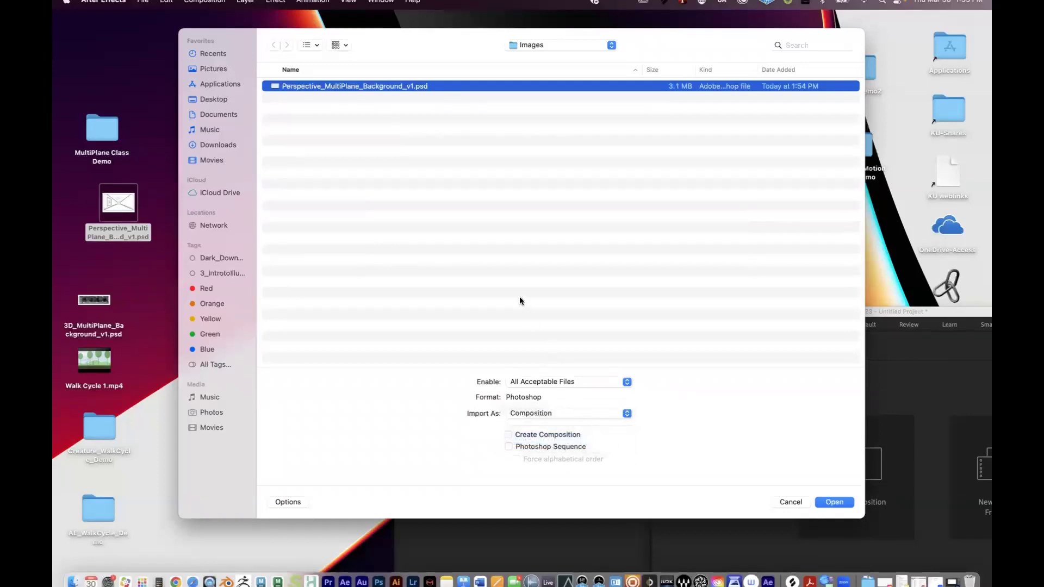
click(582, 412)
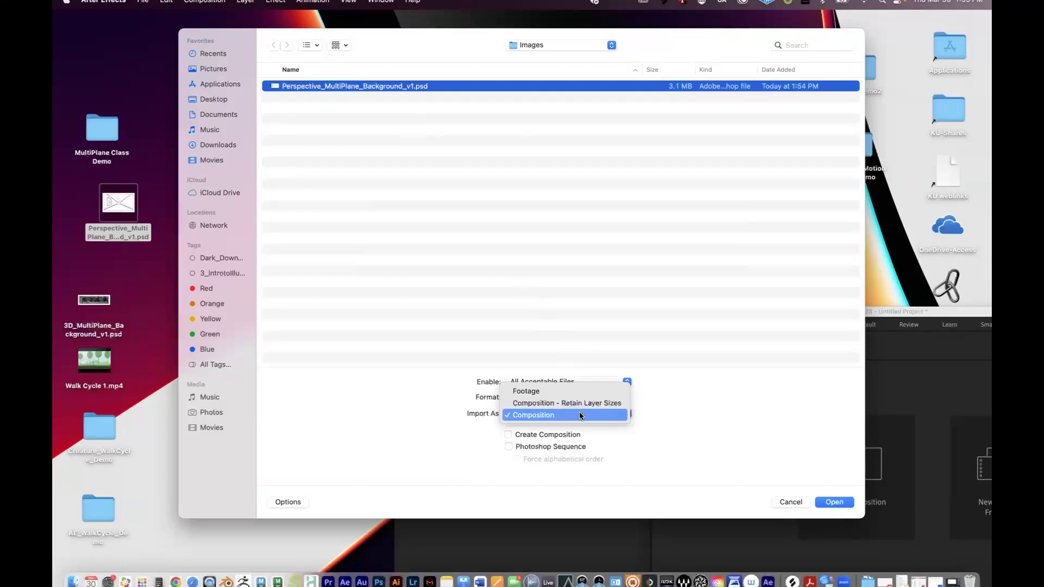
click(579, 415)
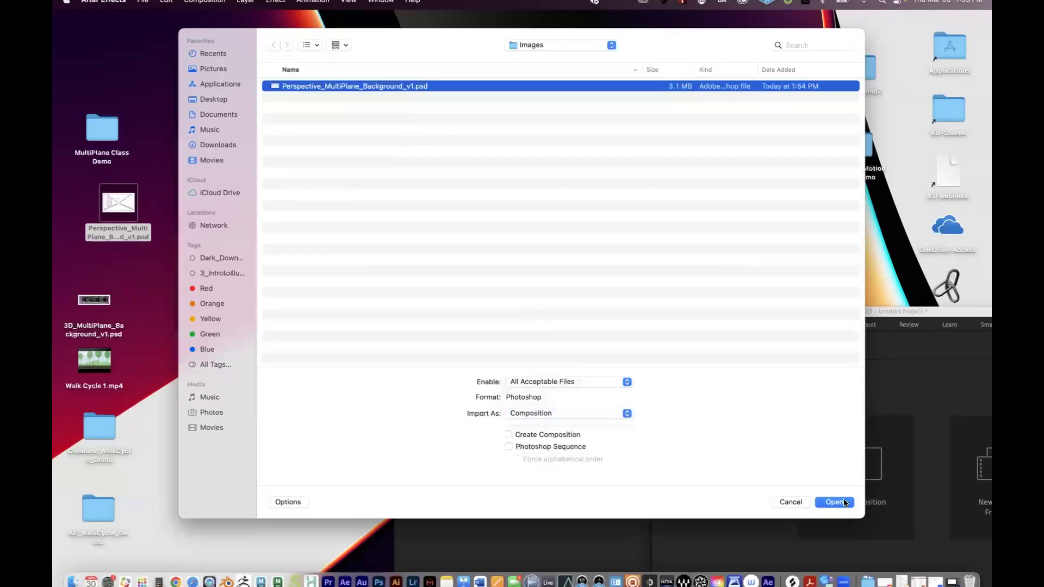
click(834, 503)
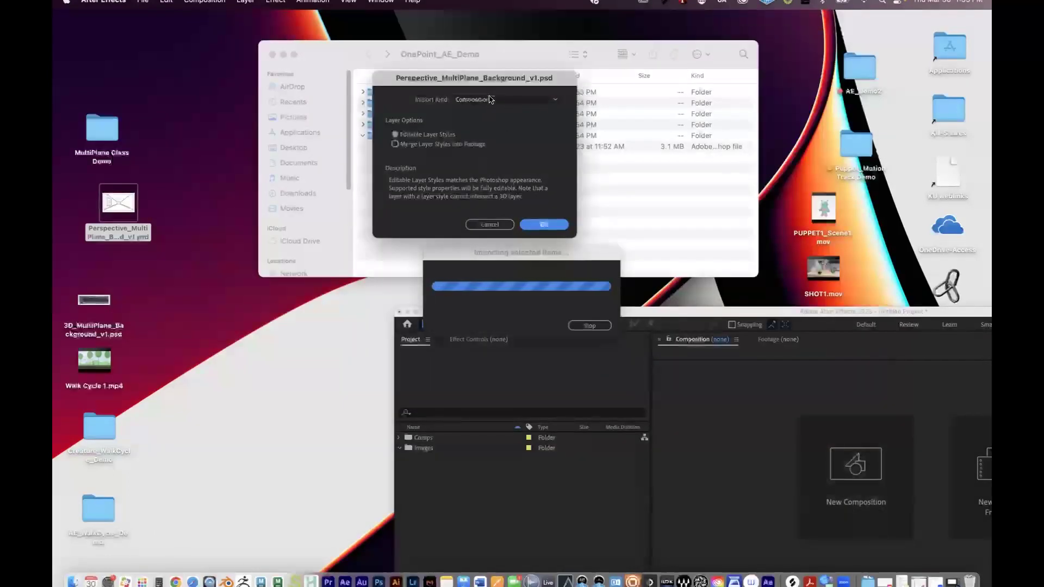
click(545, 224)
Step: Expand the imported PSD's layers folder and examine the individual background, perspective, rear, main and painting layer files
double_click(543, 327)
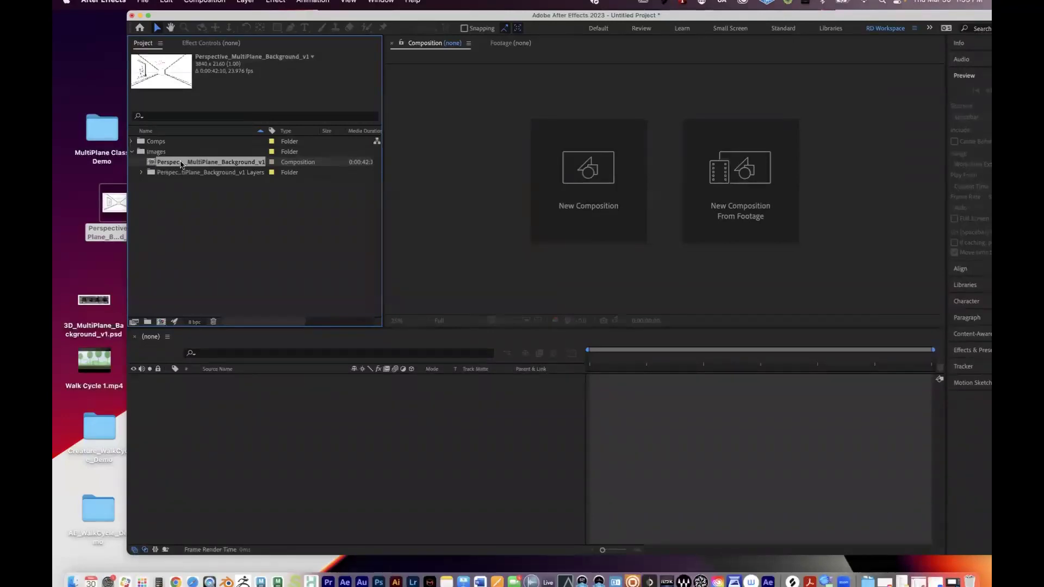
click(142, 173)
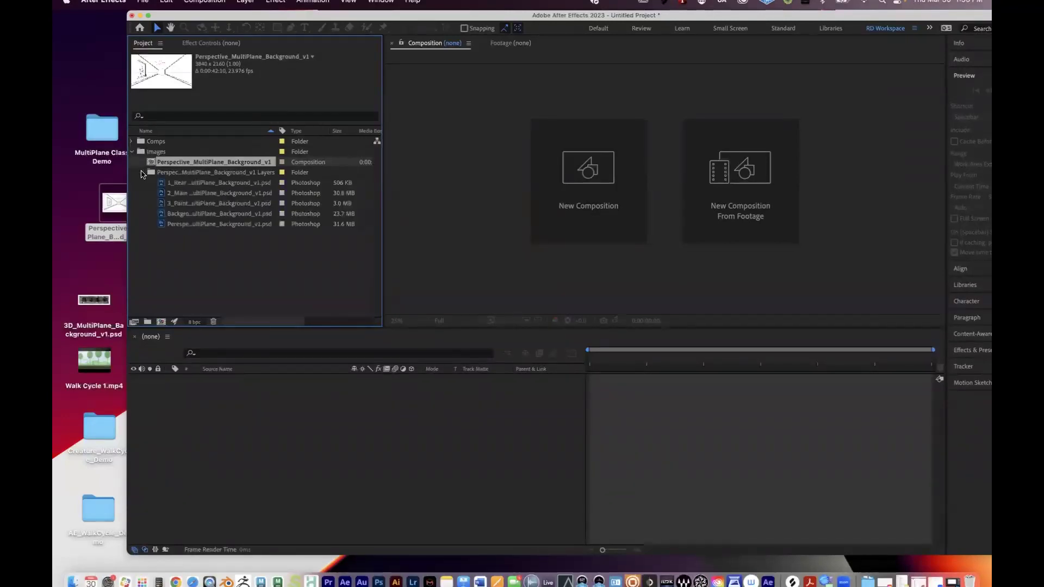
click(188, 216)
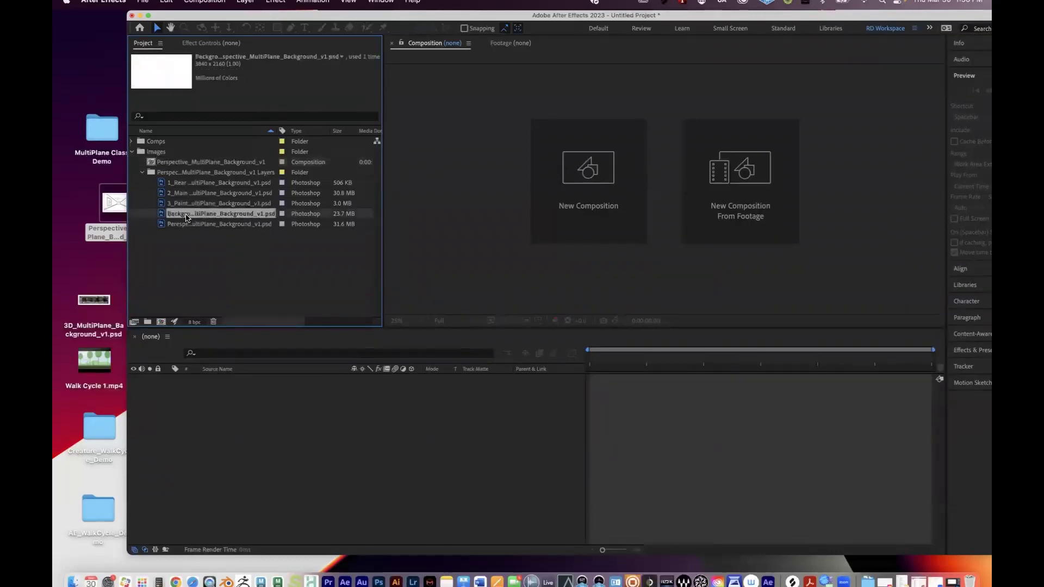
click(187, 224)
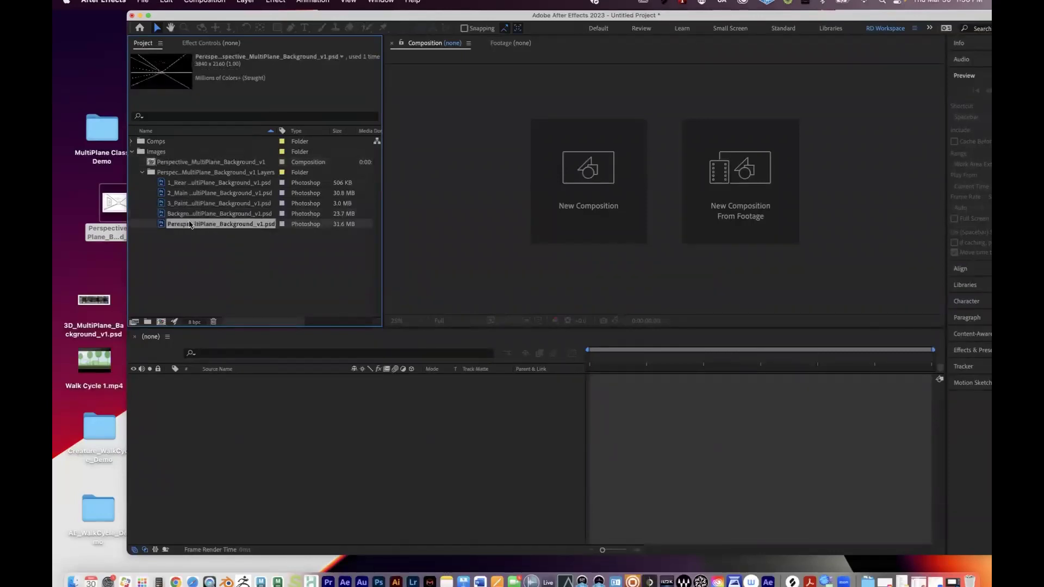
click(189, 204)
click(185, 183)
click(186, 193)
click(186, 203)
Step: Start a new composition in the project's Comps folder with the HD 1920x1080 24 fps preset and a duration of 6 seconds
drag(210, 15, 136, 14)
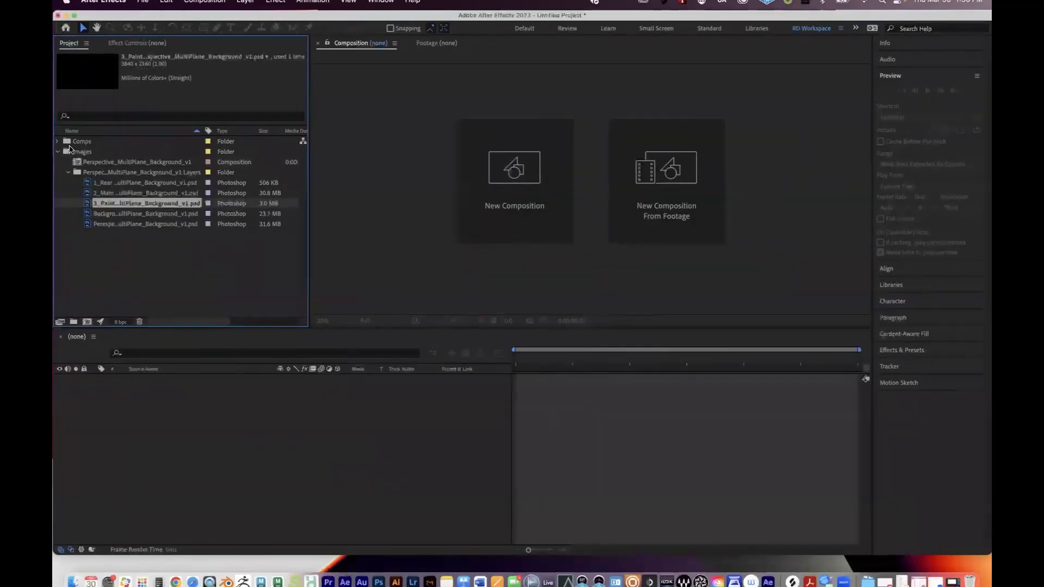
click(69, 144)
click(57, 141)
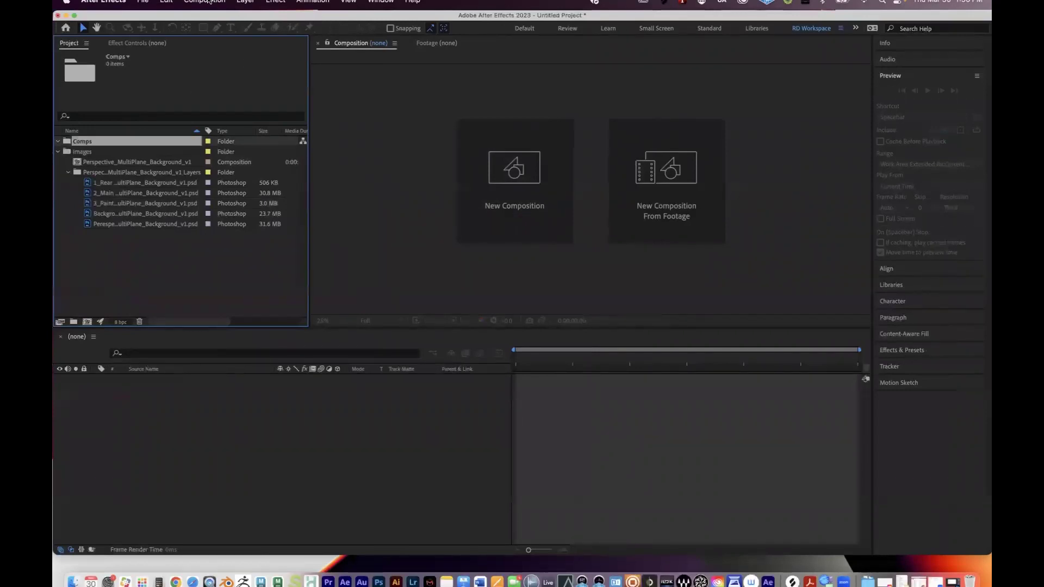
click(208, 1)
click(213, 20)
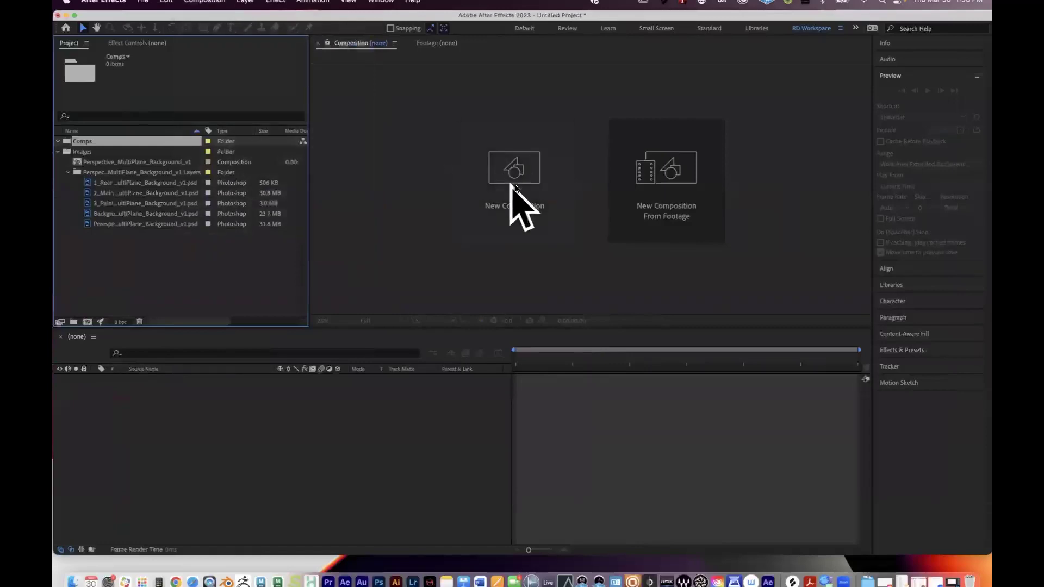
click(206, 2)
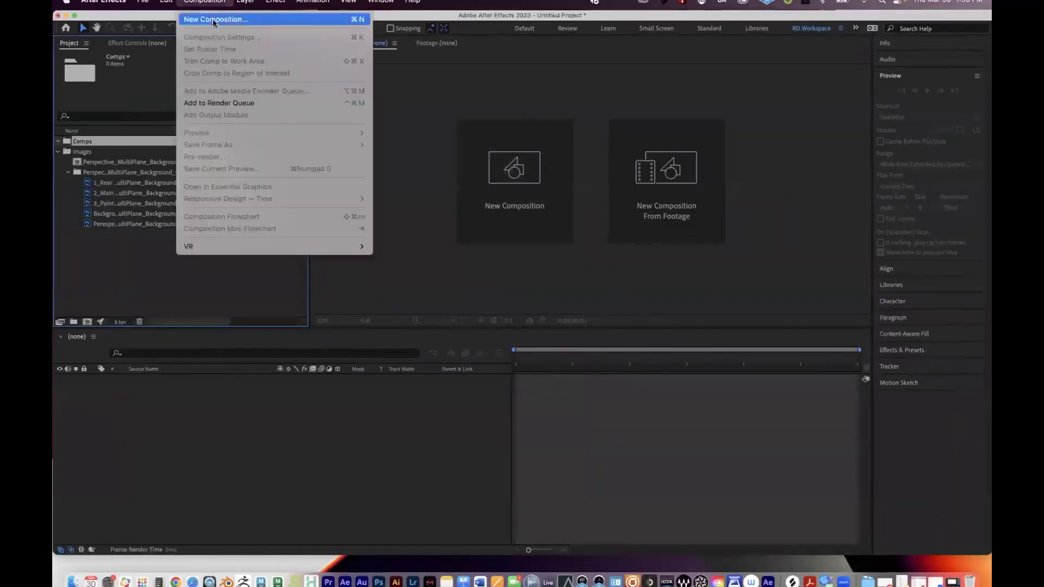
click(214, 20)
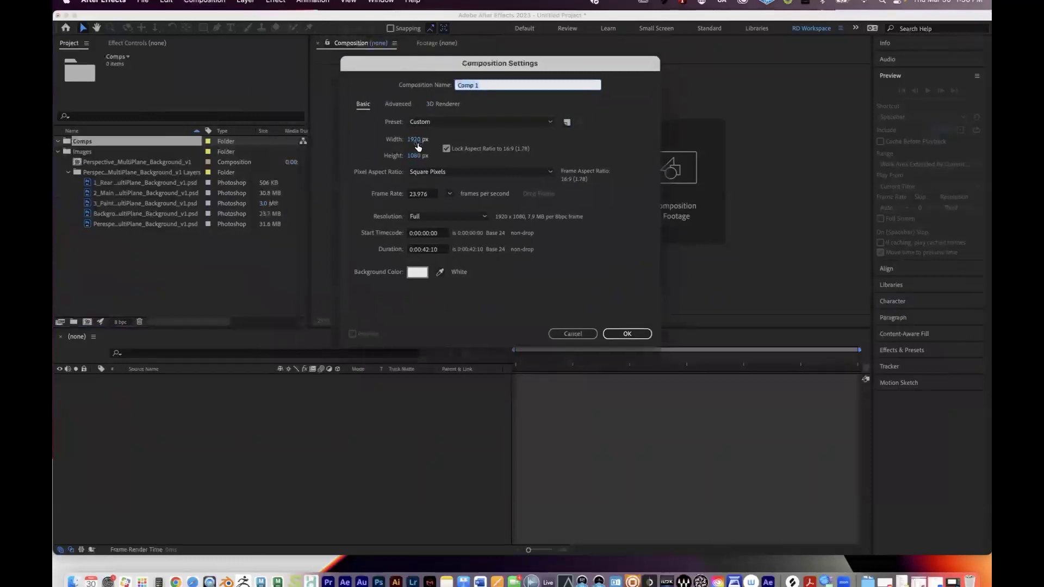
click(492, 123)
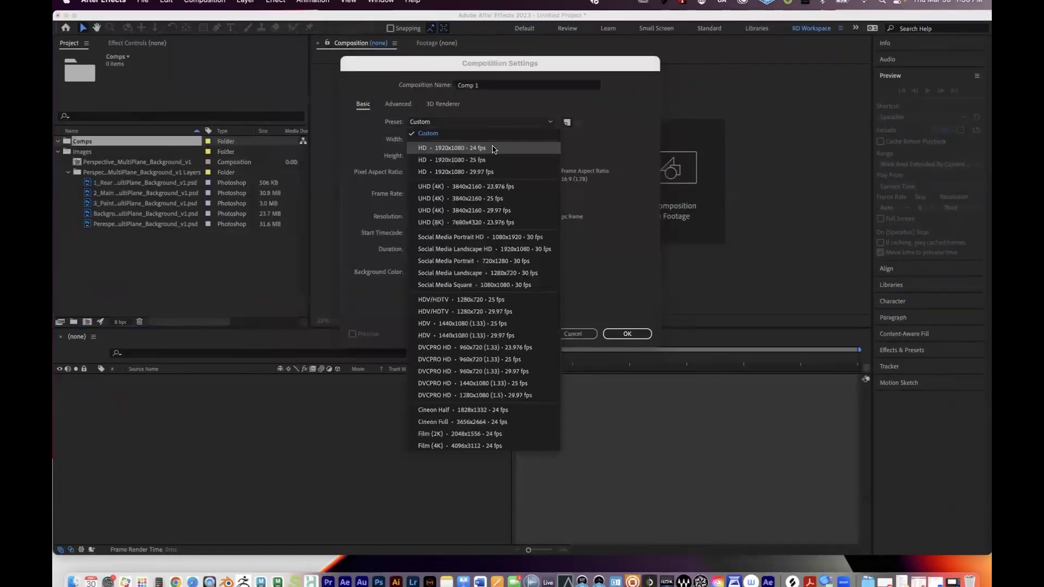
click(493, 148)
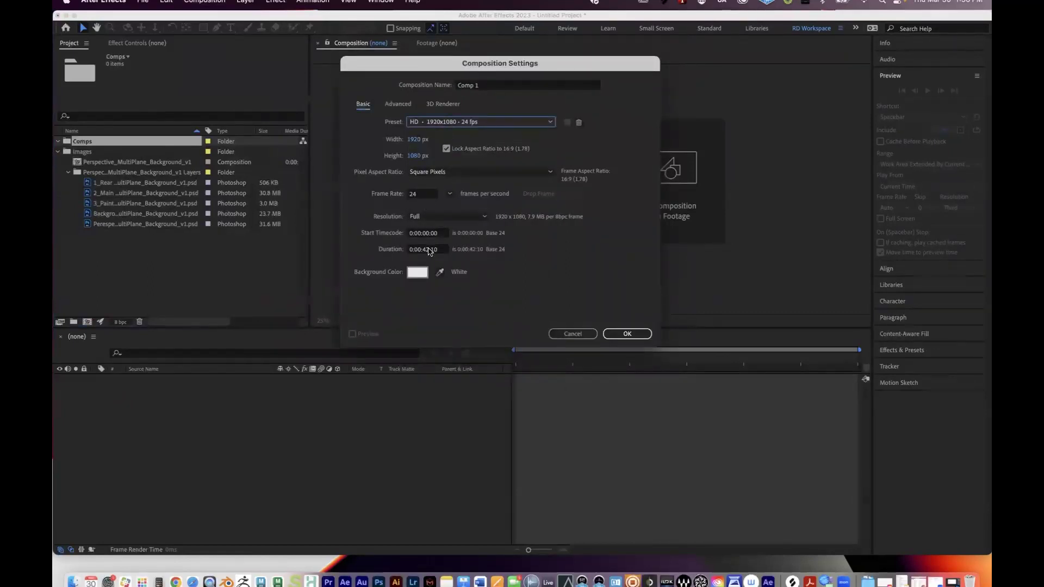
click(425, 249)
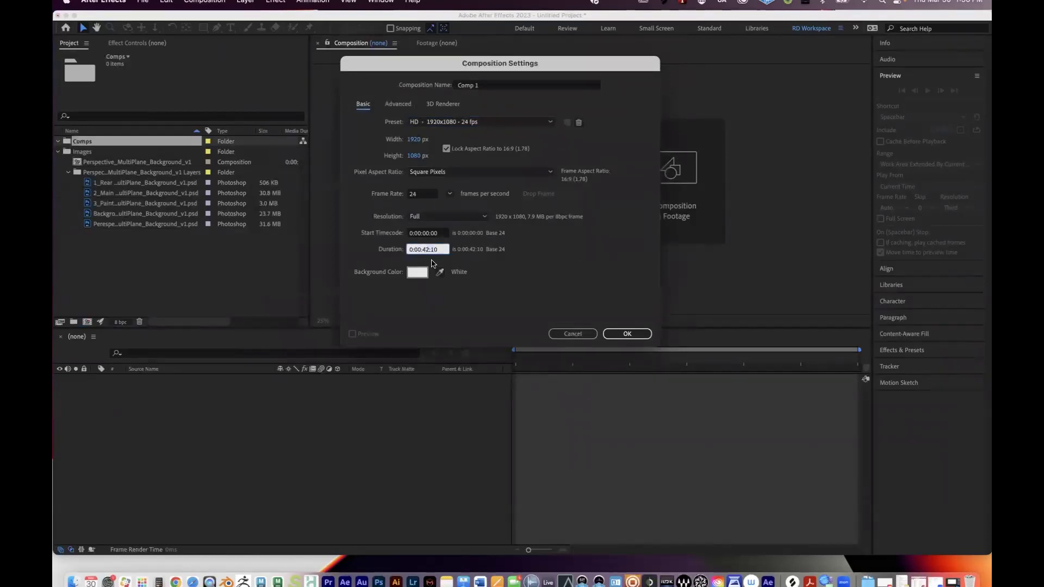
text(6)
click(417, 274)
click(566, 63)
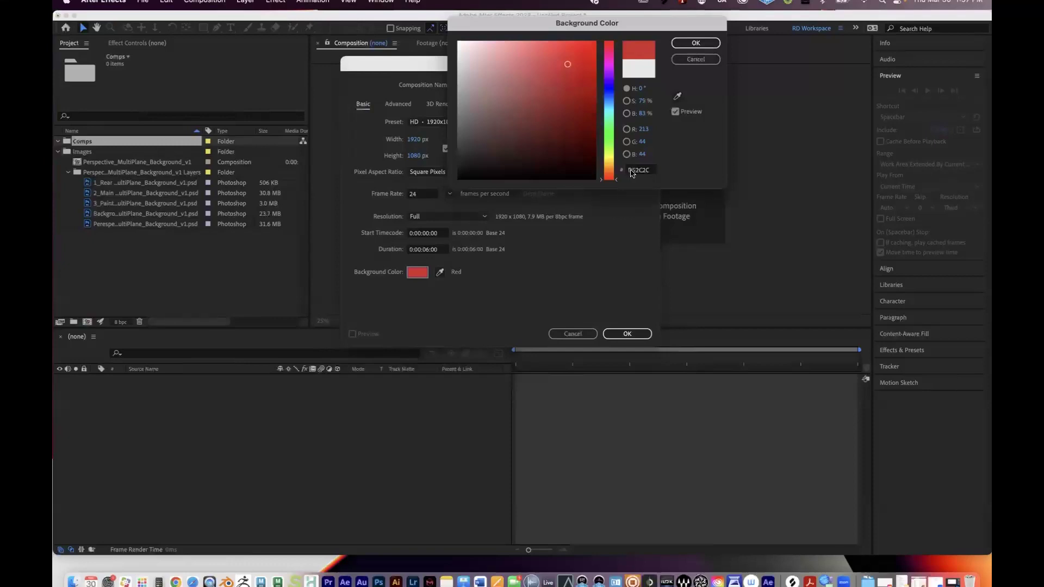
click(696, 58)
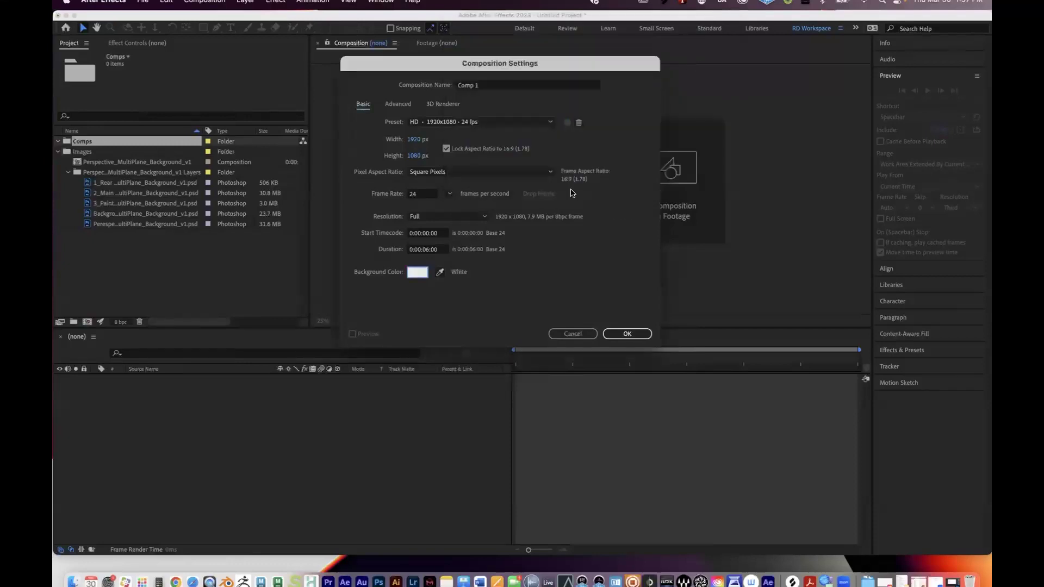
Step: Name the composition 2D_Demo and create it
click(492, 85)
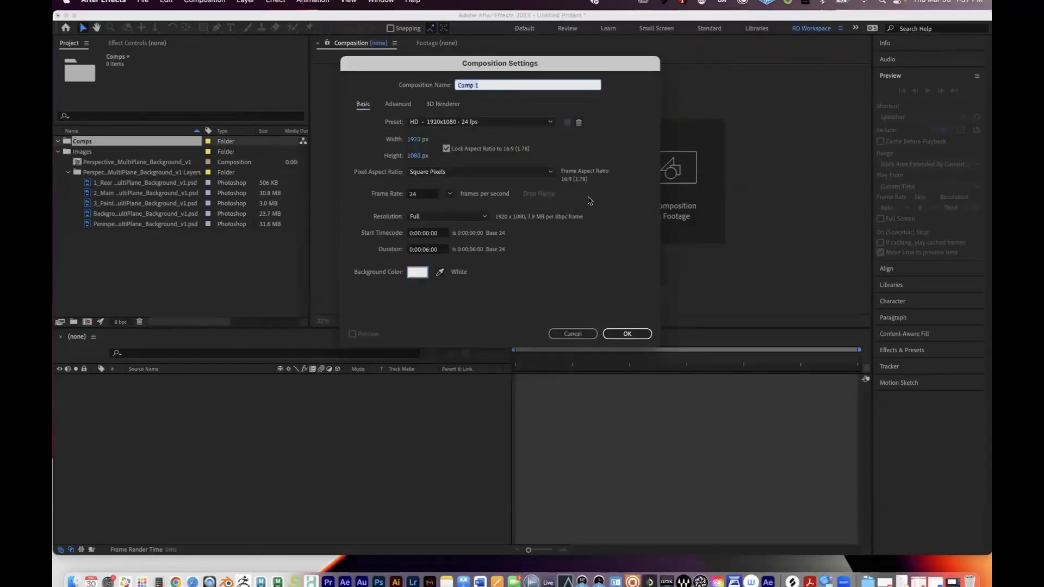
text(2D_Demo)
click(645, 333)
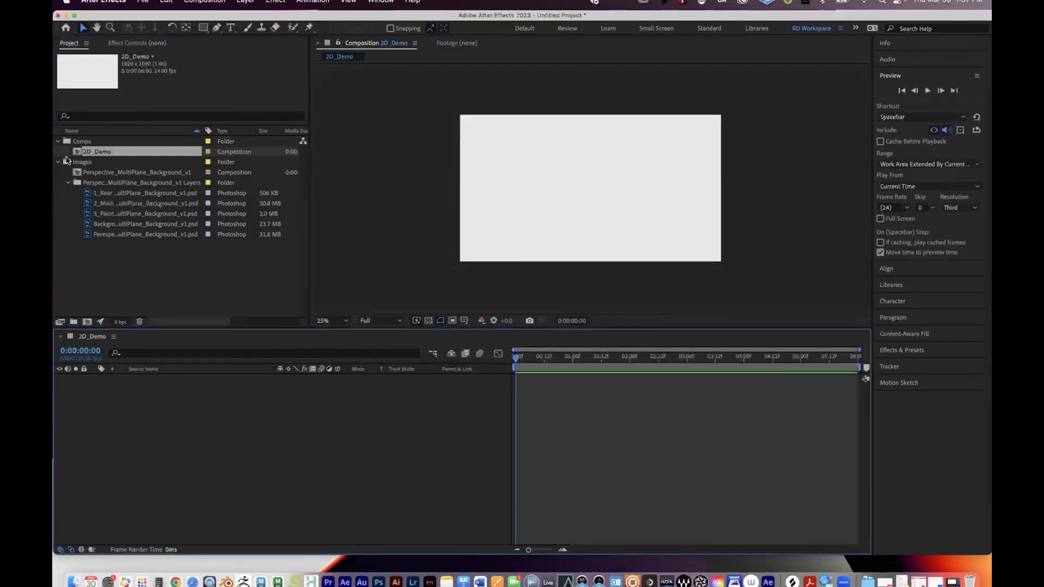
Step: Collapse the Images and Comps folders and add a project folder named Audio at the top level
click(58, 162)
click(82, 162)
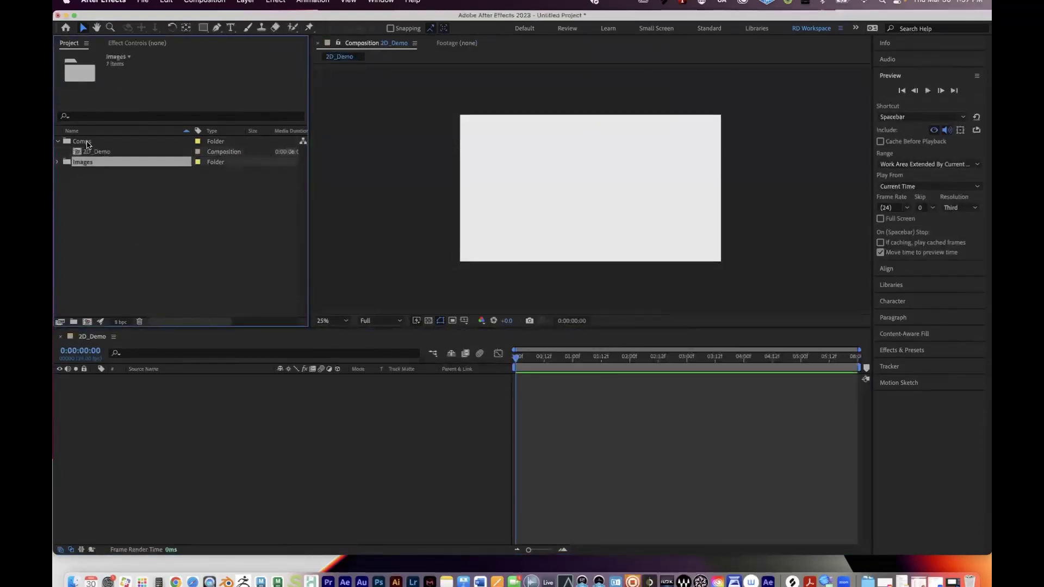
click(86, 142)
click(58, 142)
click(98, 215)
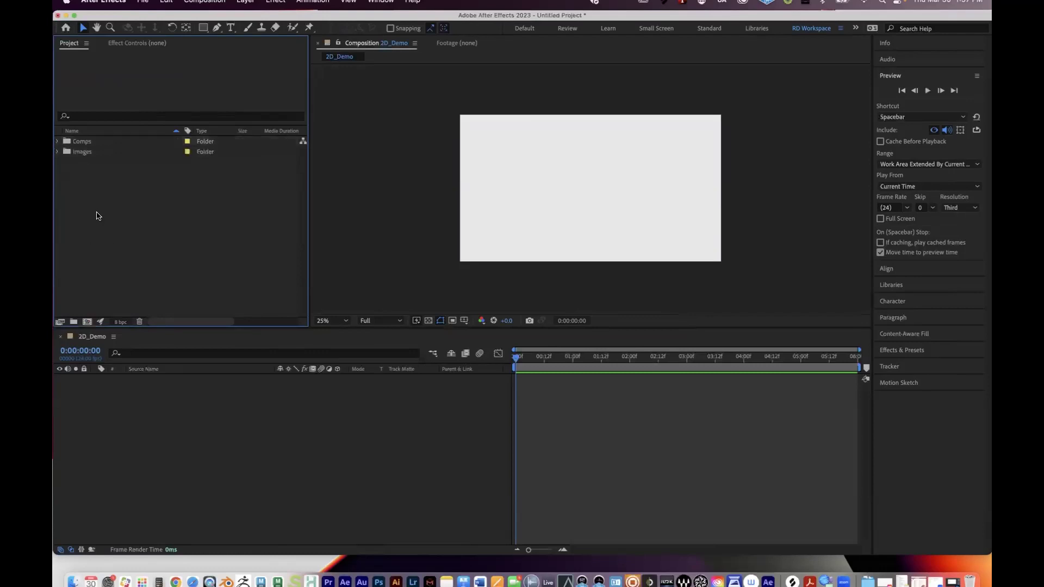
click(73, 322)
text(Audio)
key(Return)
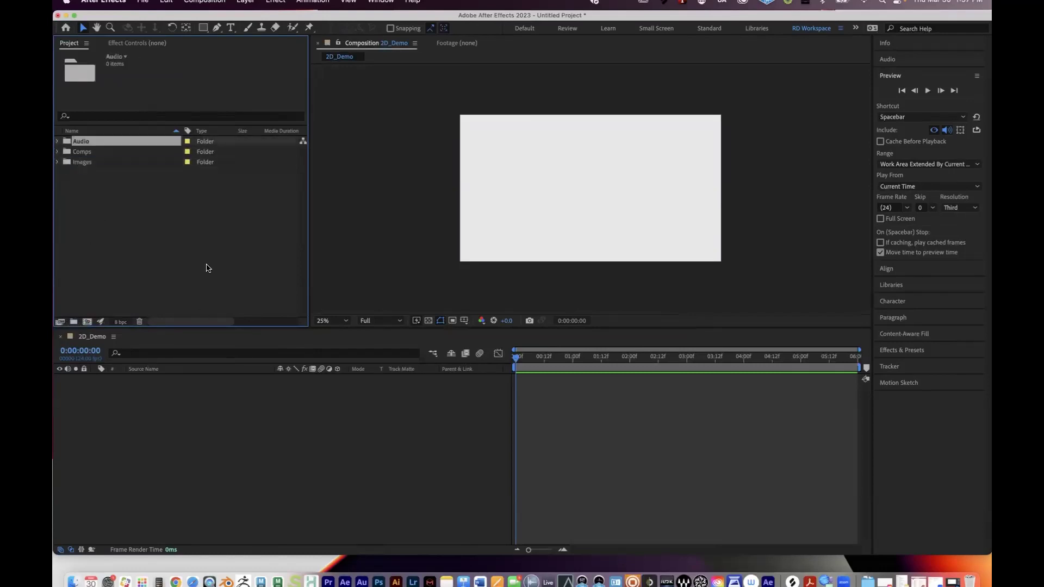
Step: Add another top-level project folder named Footage
click(90, 205)
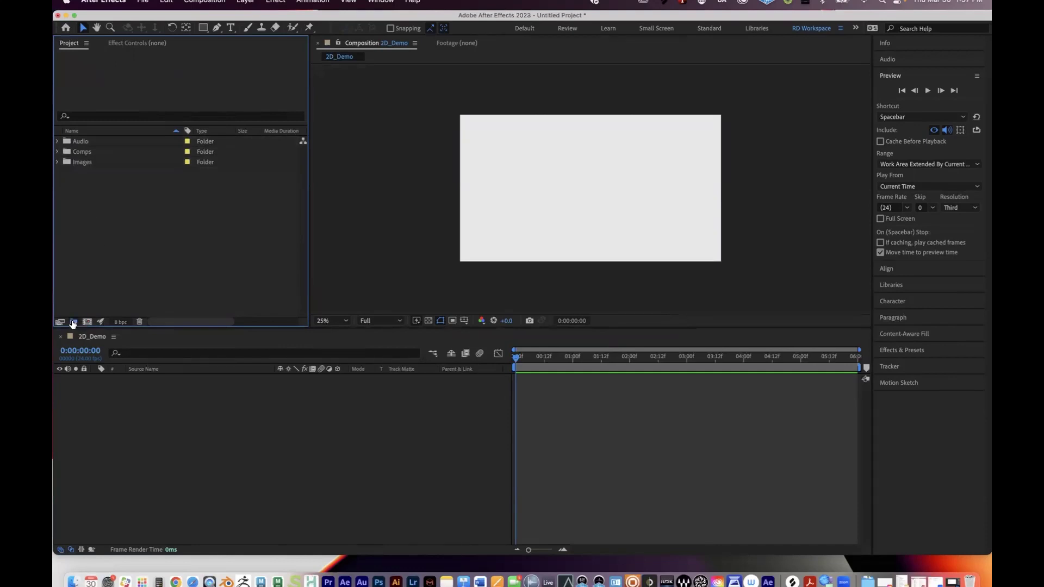
click(74, 321)
text(Footag)
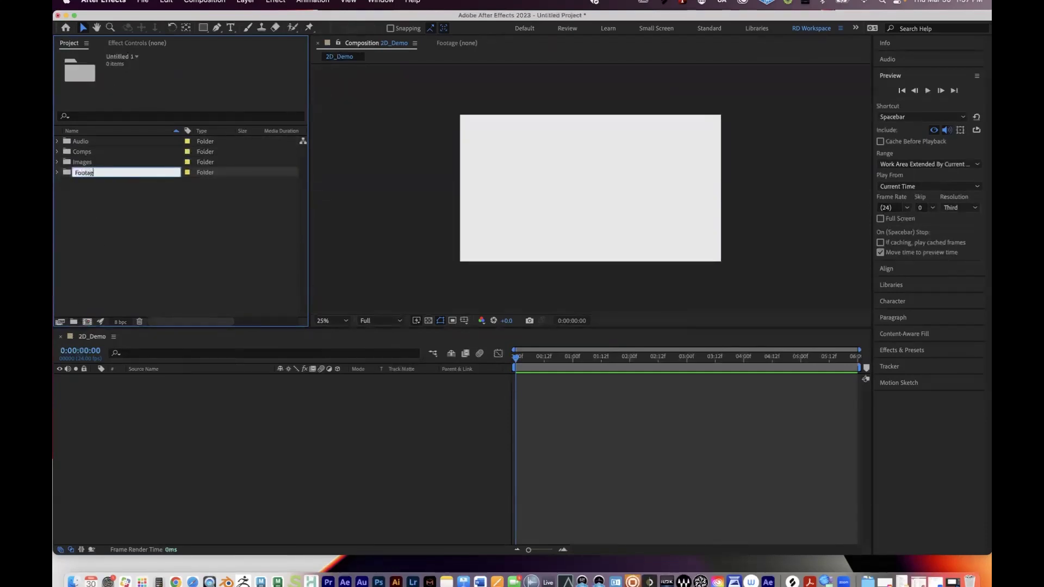
text(e)
key(Return)
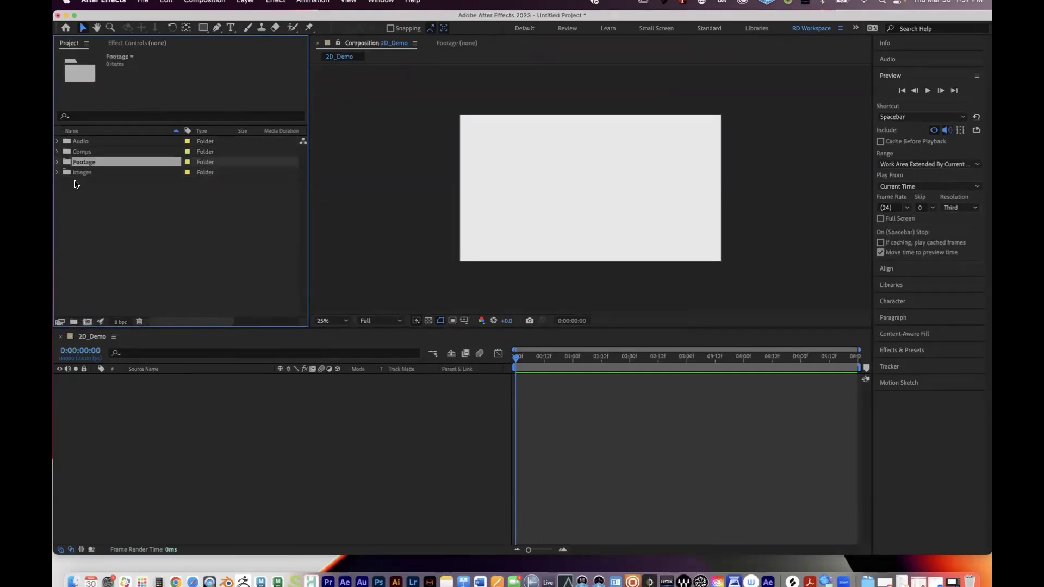
Step: Expand the Images folder and place the rear, main and painting PSD layer files in the 2D_Demo timeline
click(57, 172)
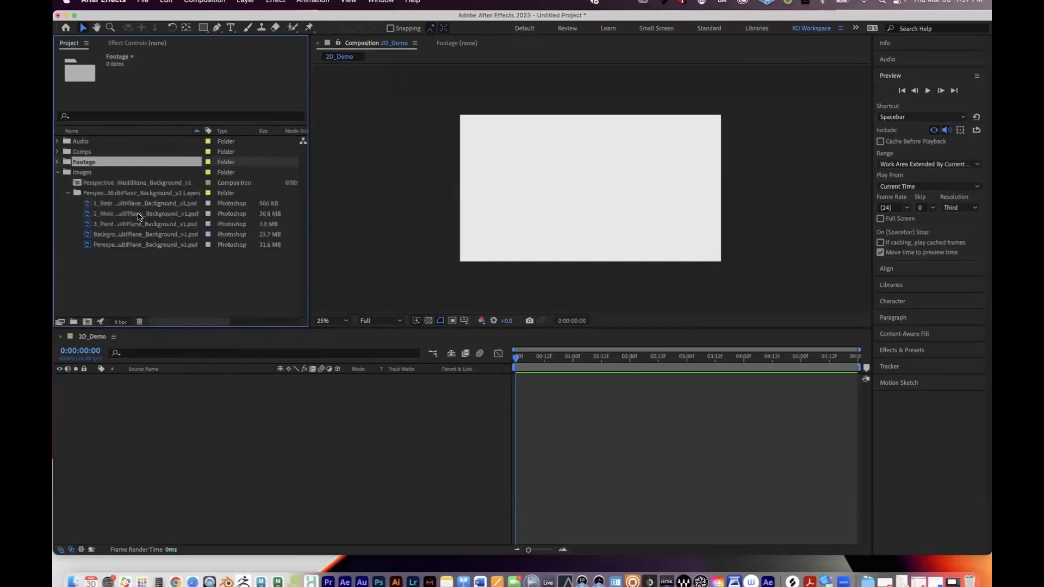
click(120, 204)
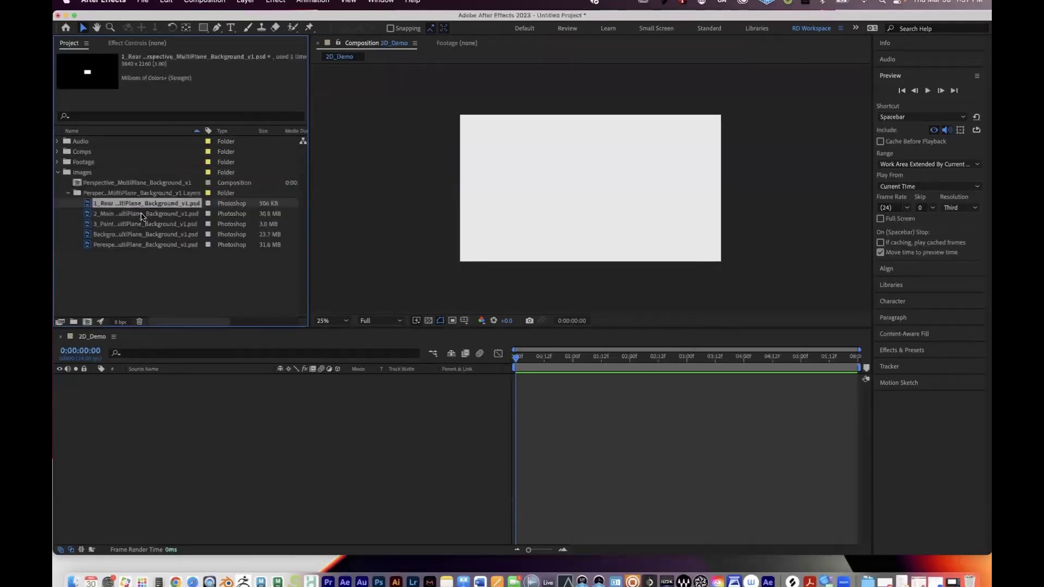
shift+click(138, 224)
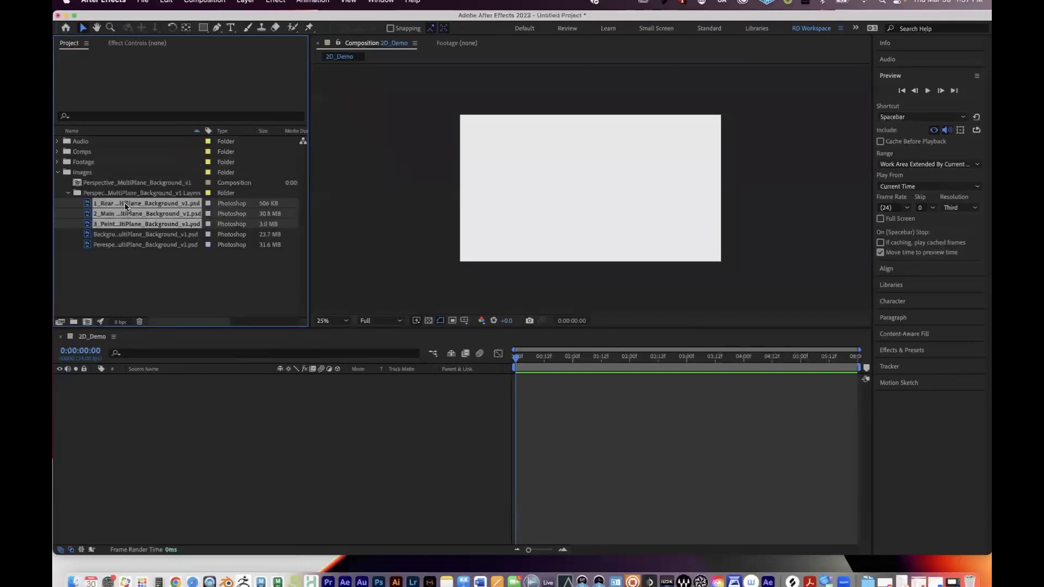
drag(128, 210, 263, 457)
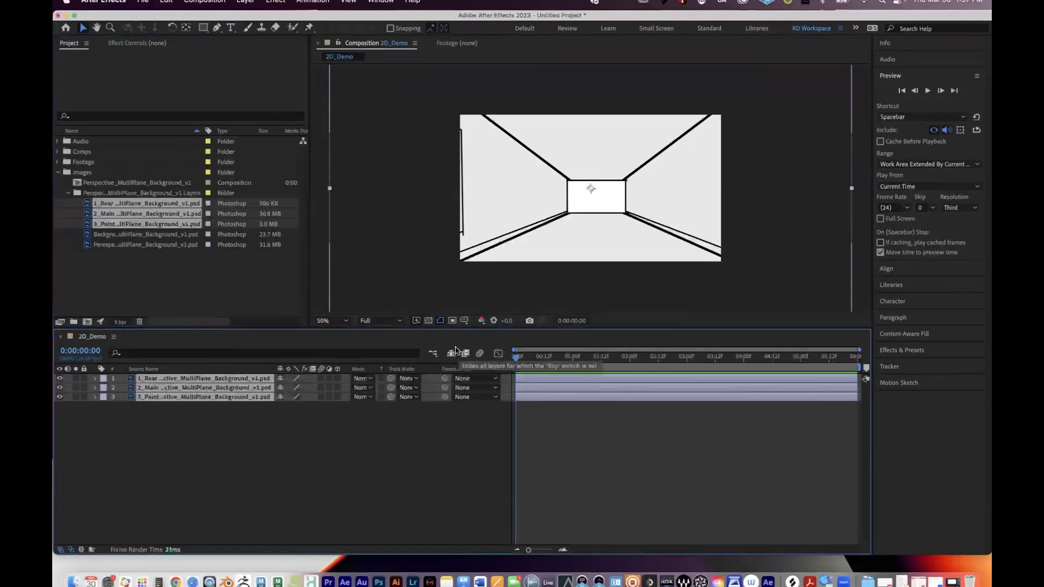
click(304, 439)
Step: Select all three timeline layers and expand their transform properties
click(181, 379)
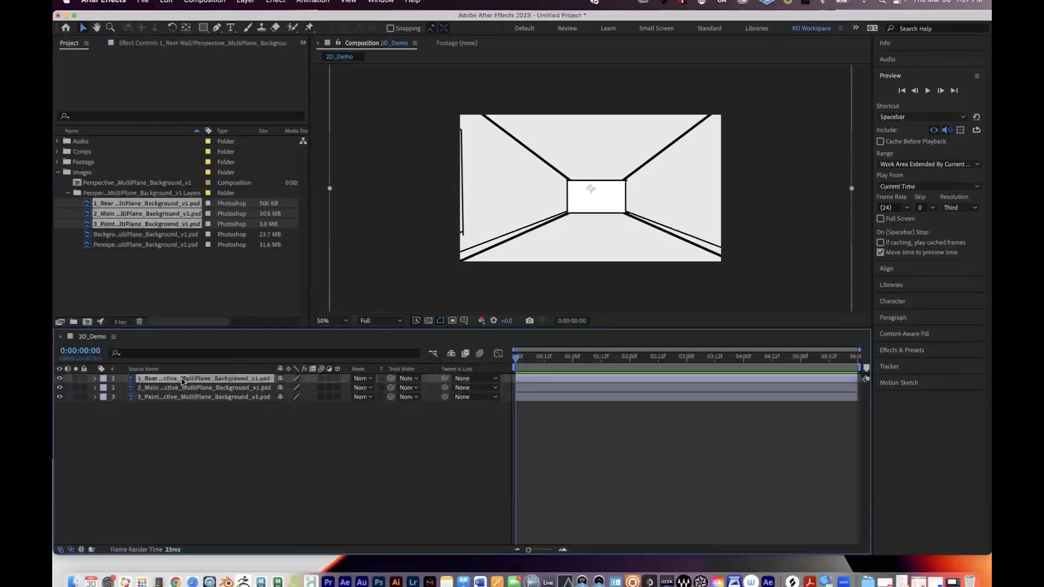
shift+click(185, 397)
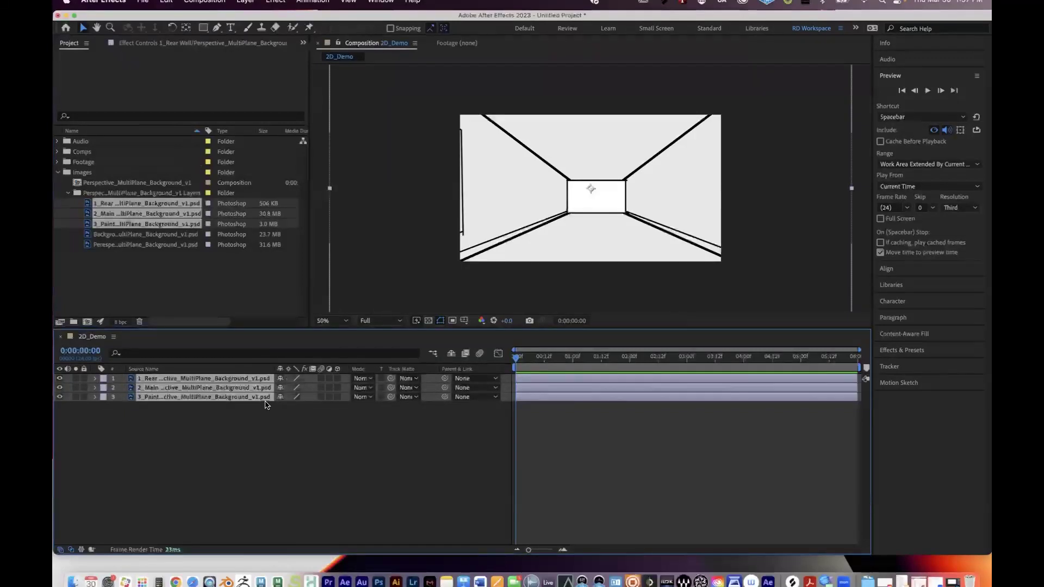
key(s)
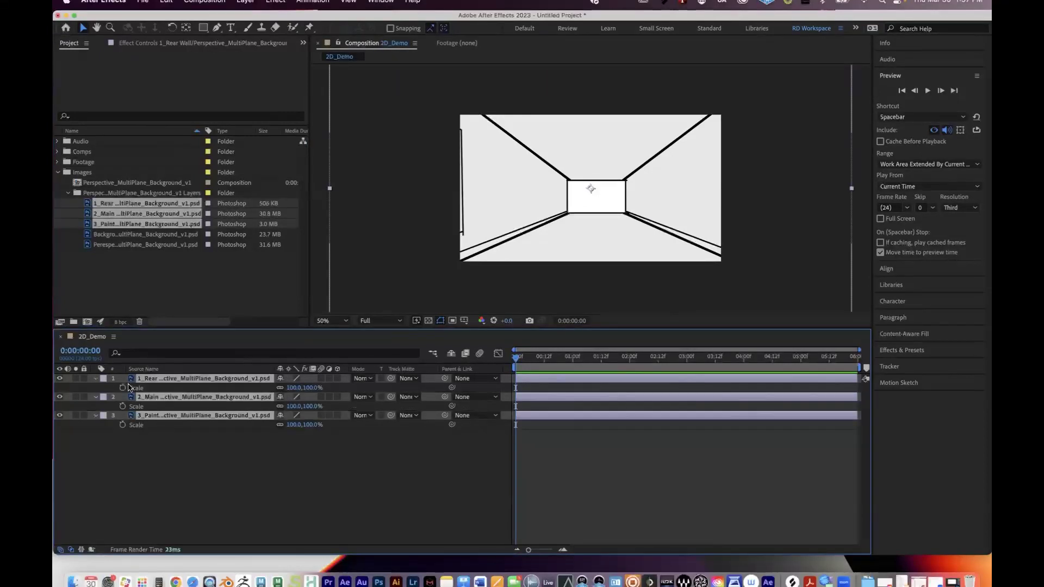
click(95, 378)
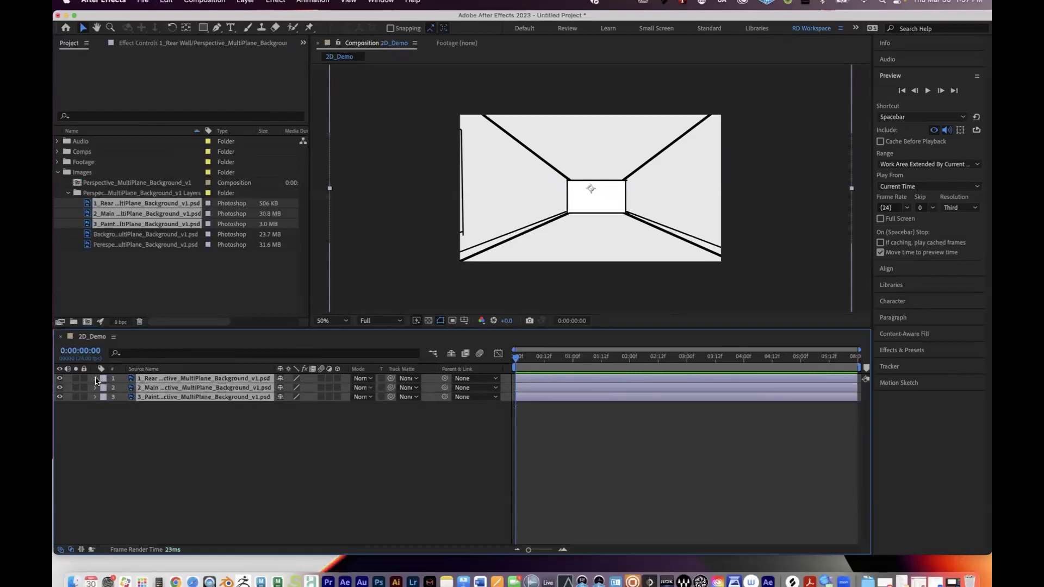
click(190, 436)
click(180, 388)
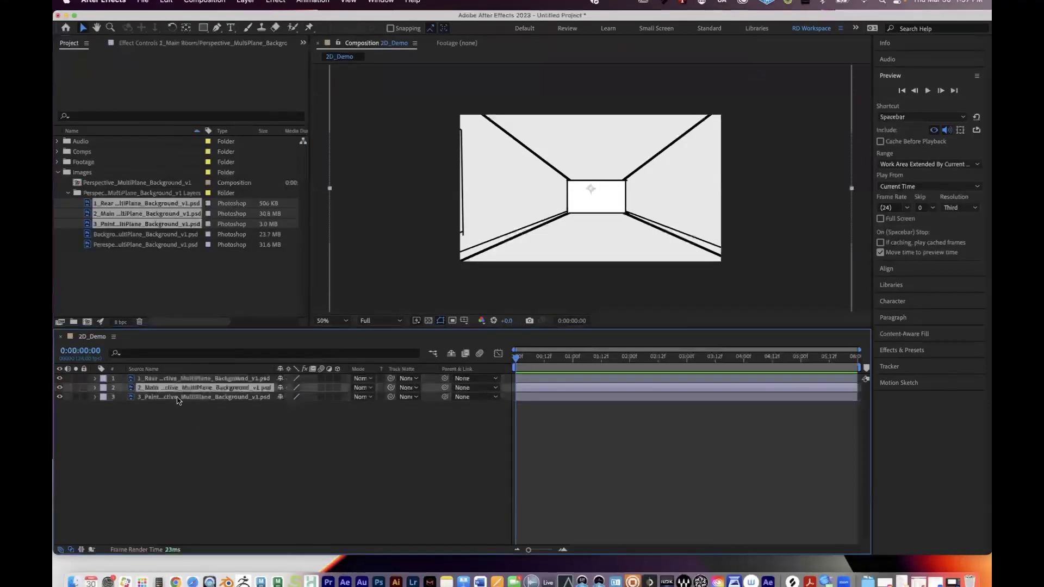
click(182, 379)
key(super+a)
click(96, 379)
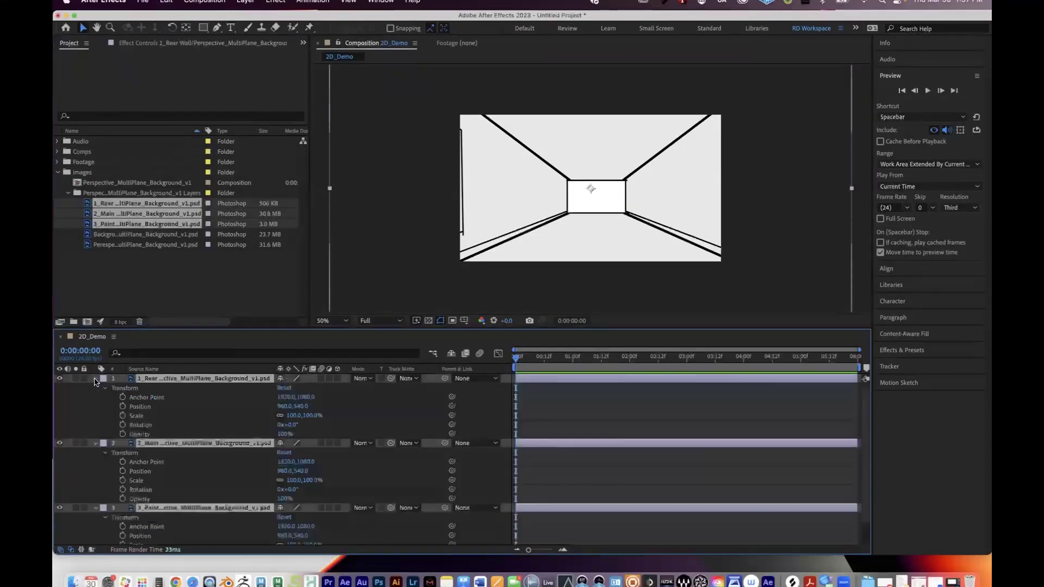
Step: Scale all three layers together, trying 50% and settling on 52%, to fit the room drawing to the frame
click(296, 415)
text(50)
key(Return)
drag(288, 416, 291, 417)
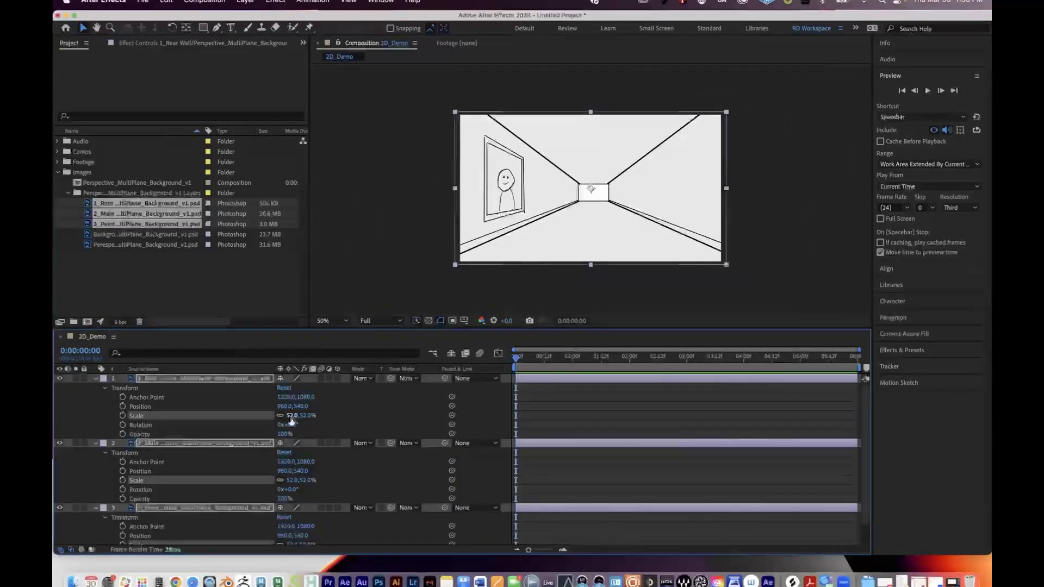
click(292, 415)
text(5)
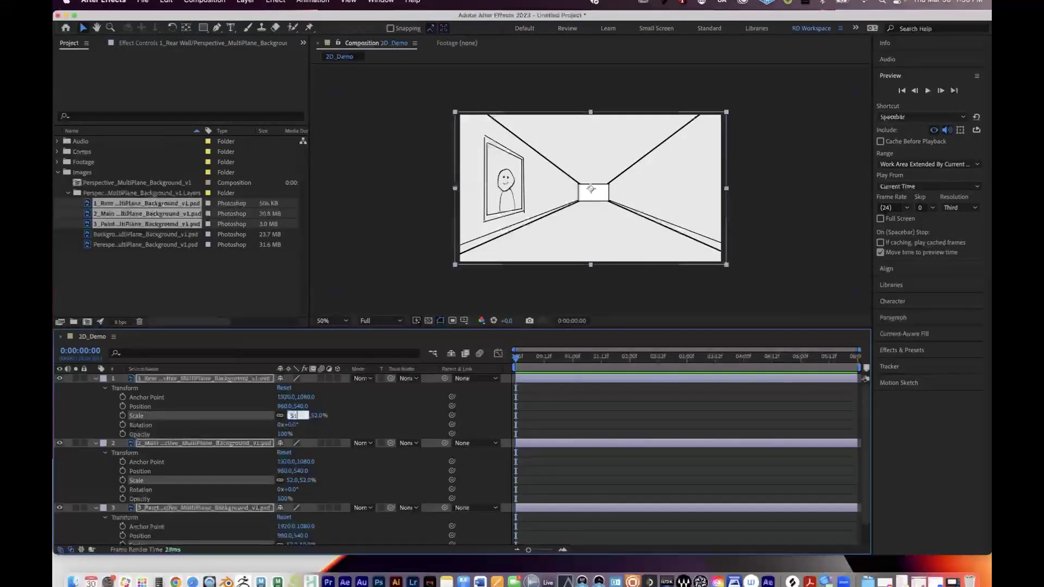
text(1)
key(Return)
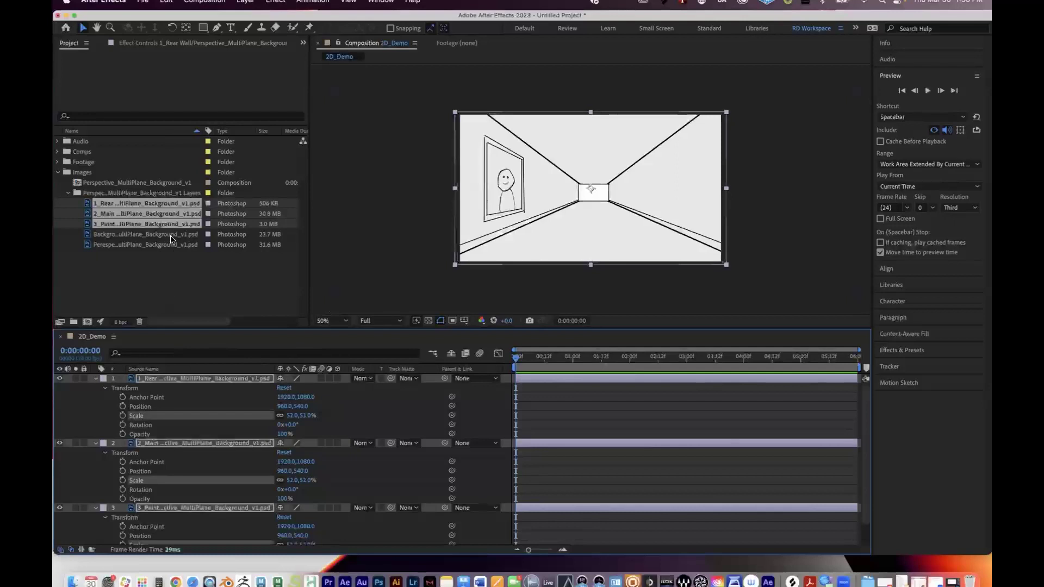
Step: Delete the three timeline layers and place the rear, main, painting and perspective PSD layer files in 2D_Demo instead
key(Delete)
super+click(131, 244)
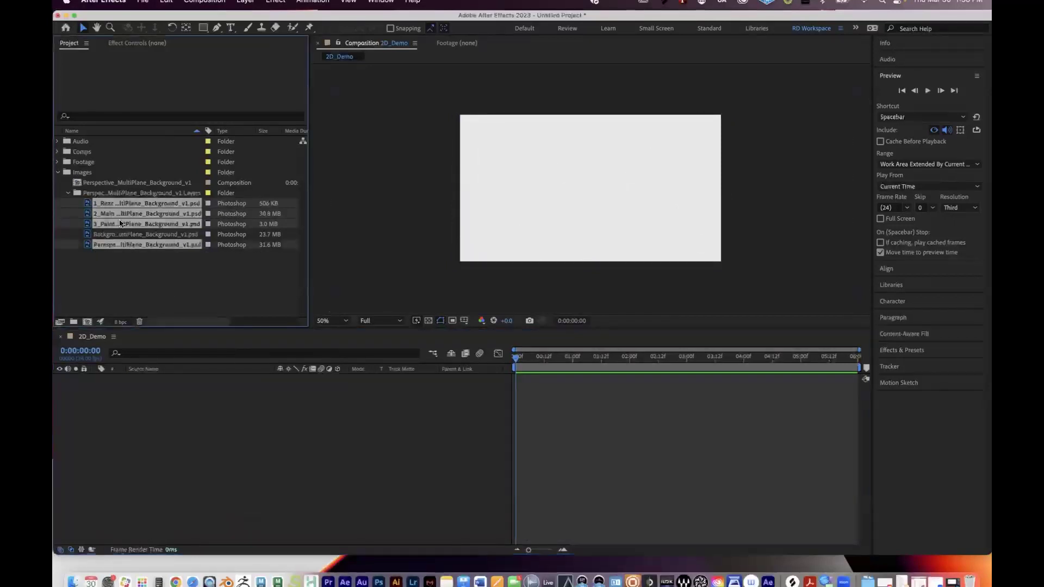
drag(127, 226, 187, 442)
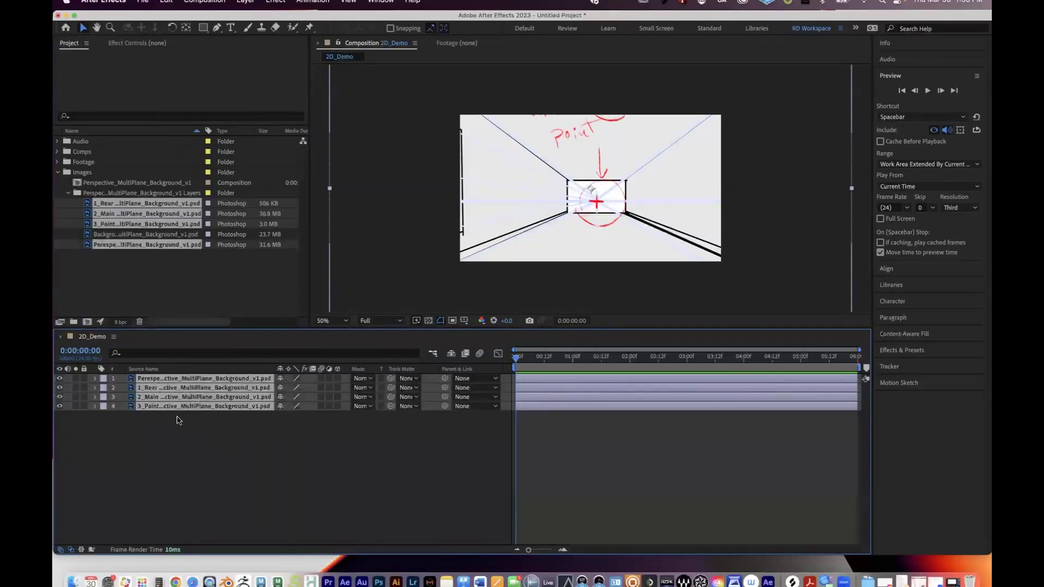
click(201, 459)
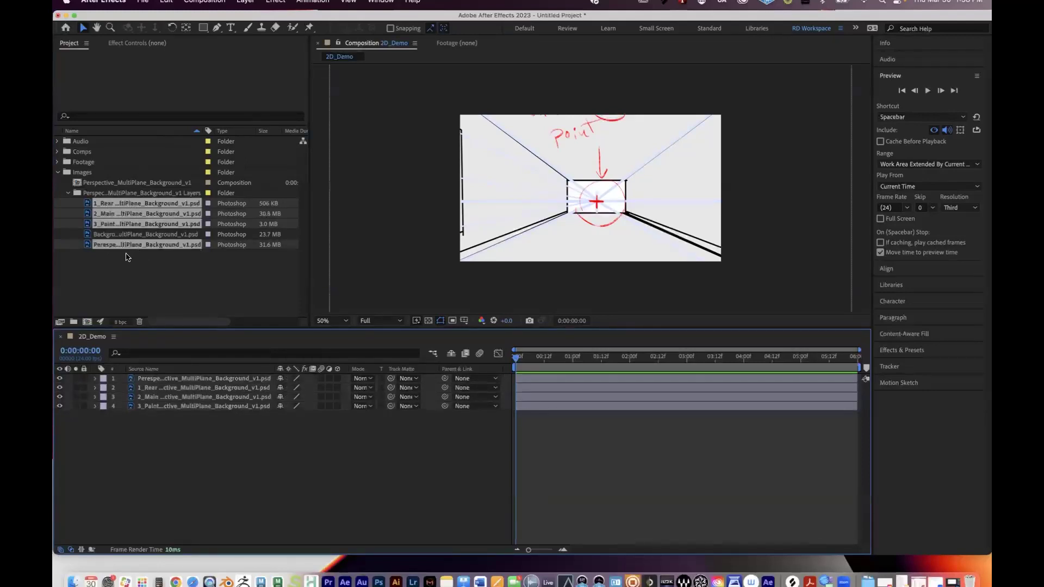
click(179, 379)
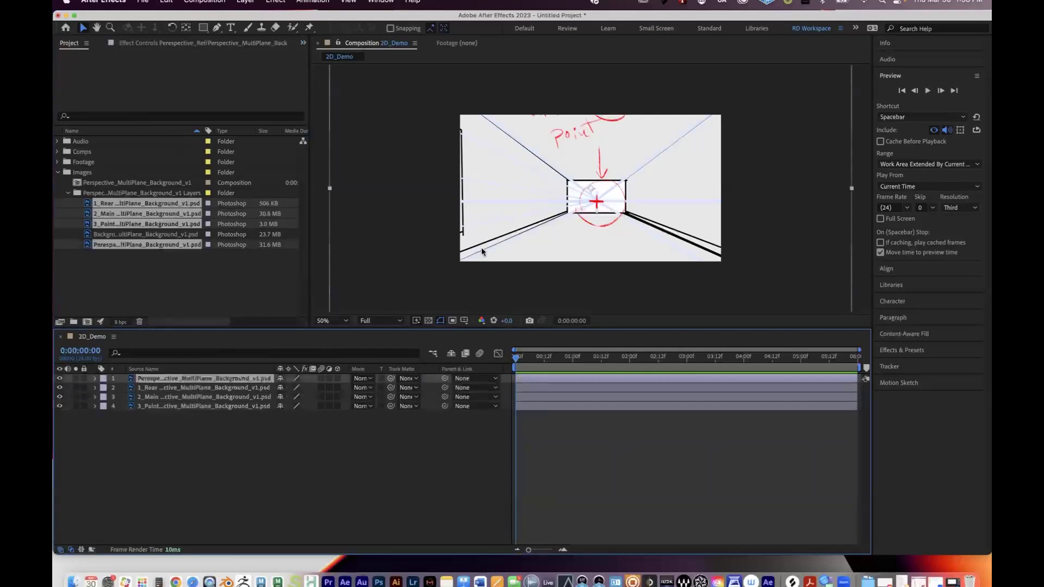
Step: Check the perspective guide layer in isolation and scale all four layers together to 51%
click(75, 379)
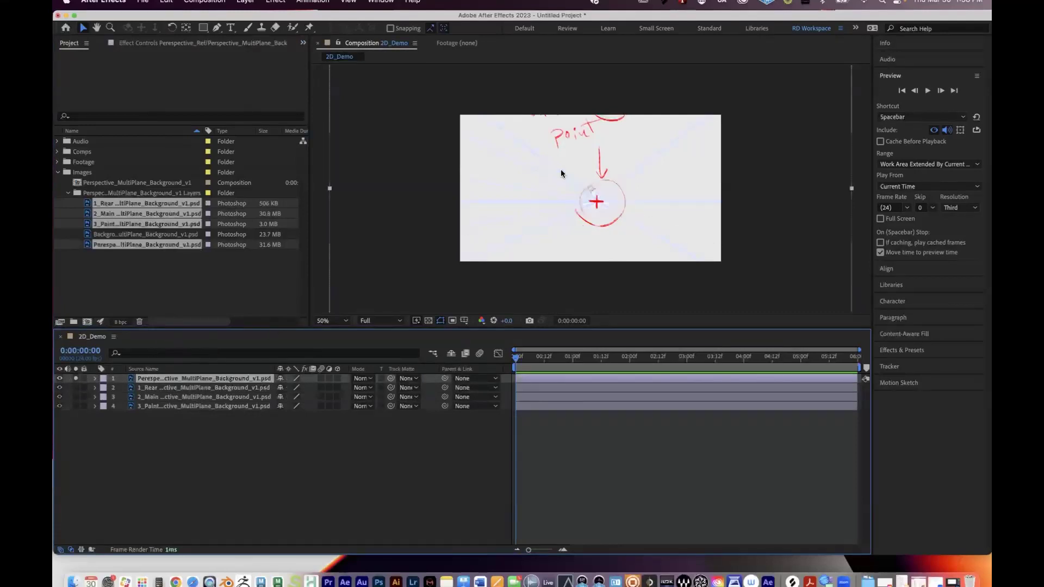
click(76, 379)
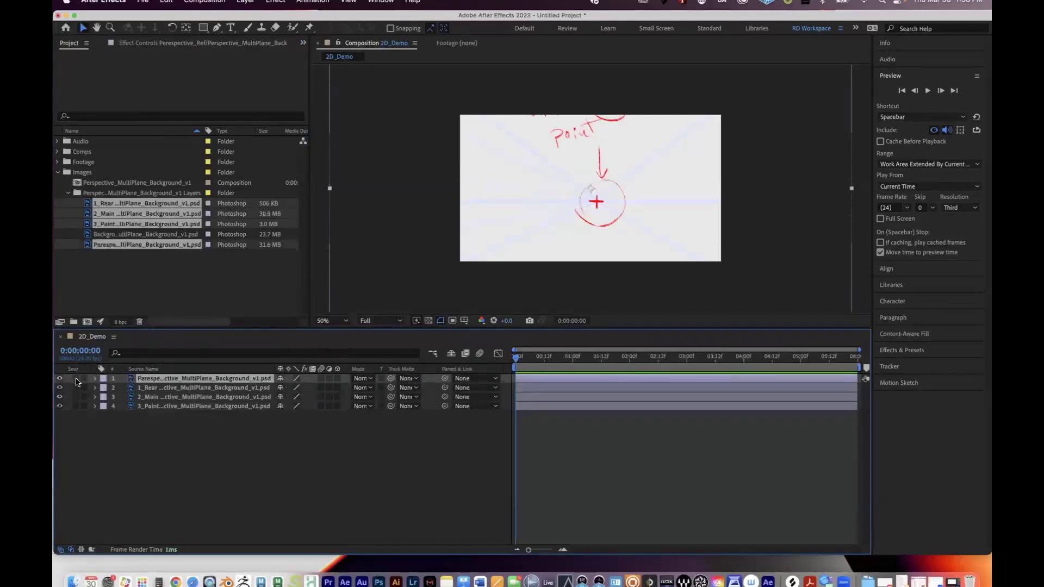
shift+click(198, 407)
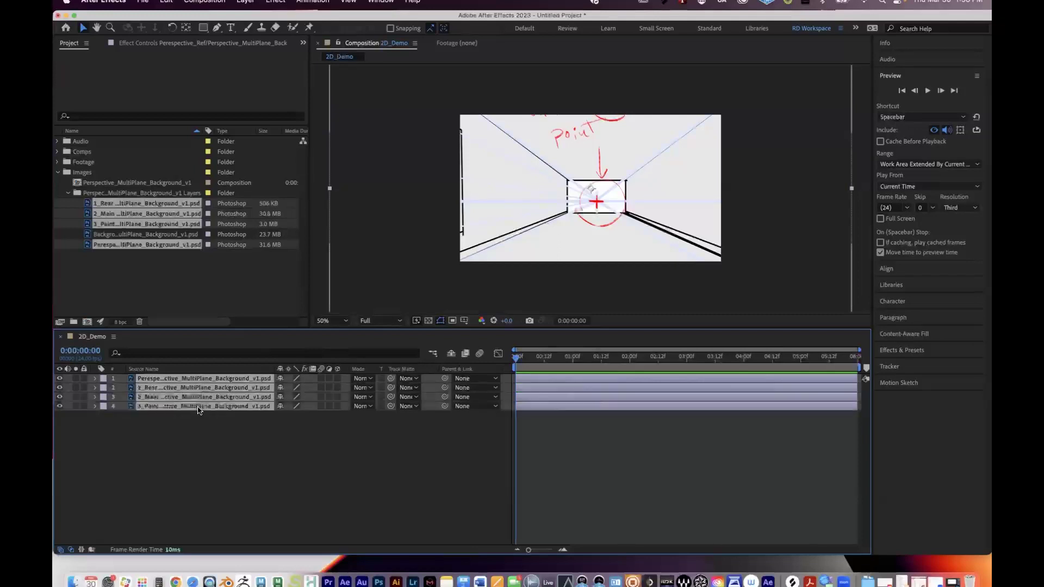
key(s)
drag(296, 393, 281, 392)
click(296, 388)
text(51)
key(Return)
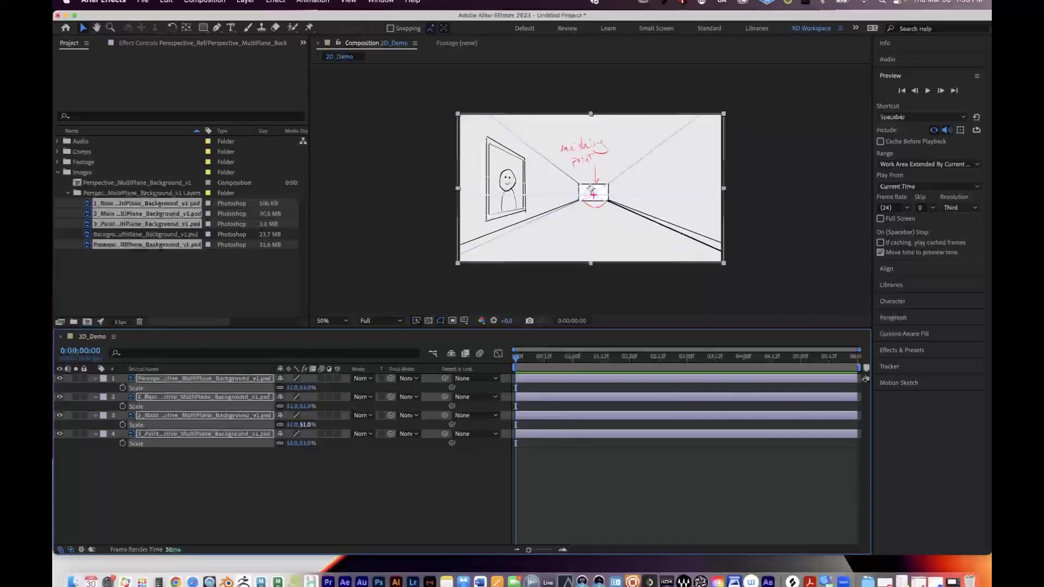
click(364, 507)
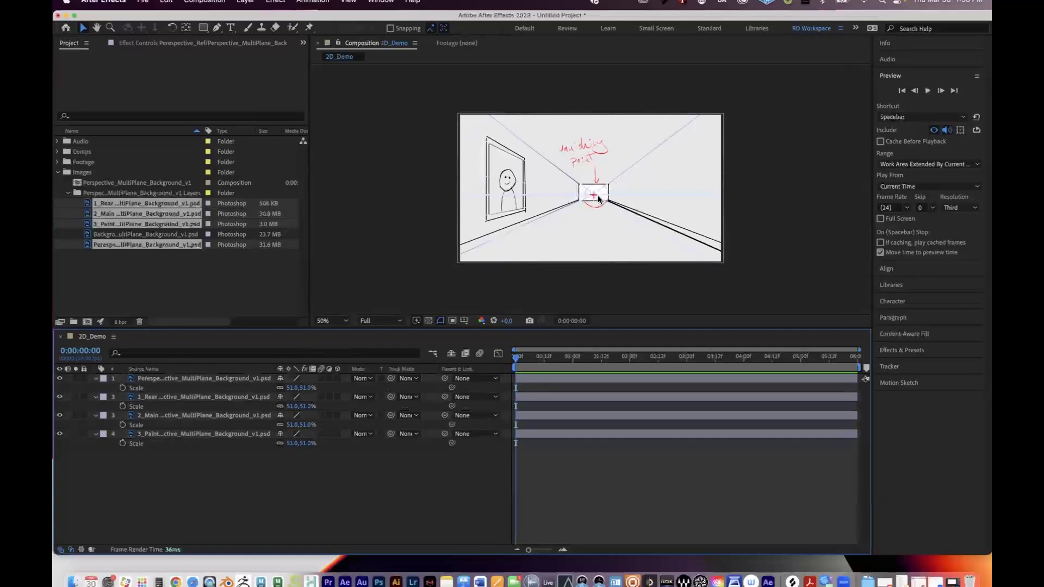
Step: Collapse the Images folder and its PSD layers subfolder in the project
key(slash)
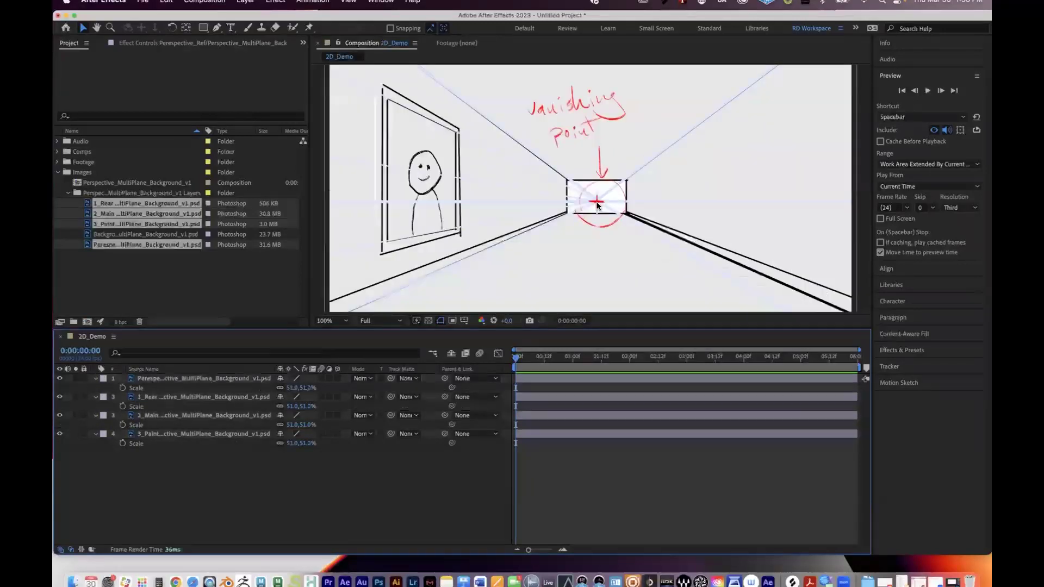
click(191, 379)
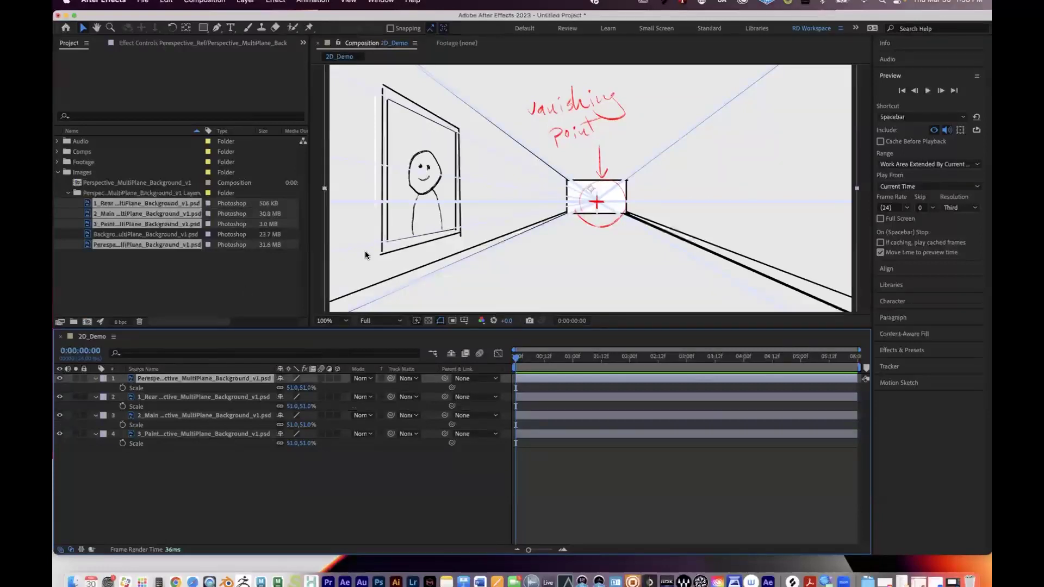
click(68, 193)
click(57, 172)
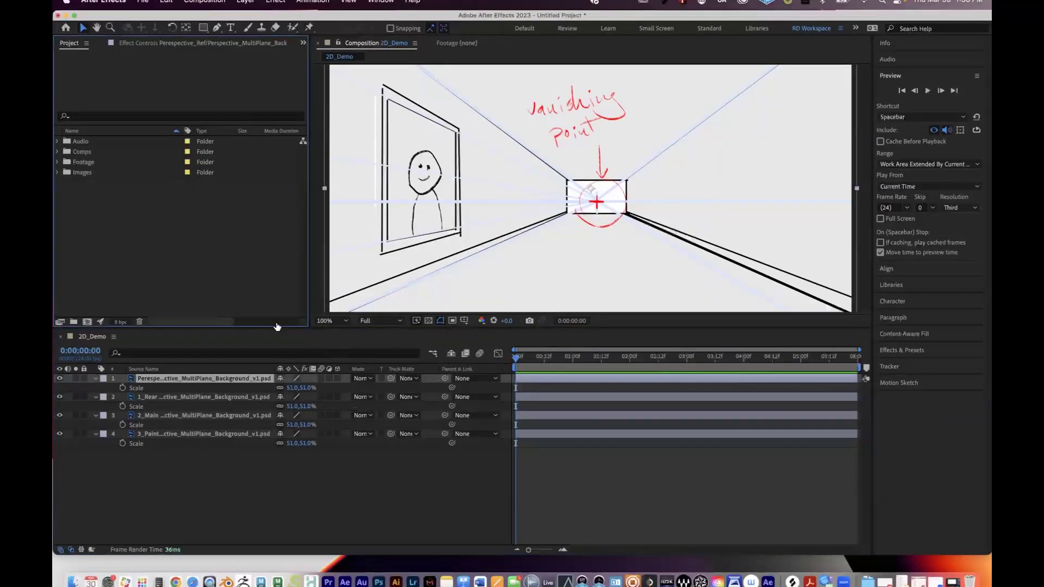
click(283, 508)
Step: Examine the rear wall, main room and painting layers one at a time by soloing each
click(169, 398)
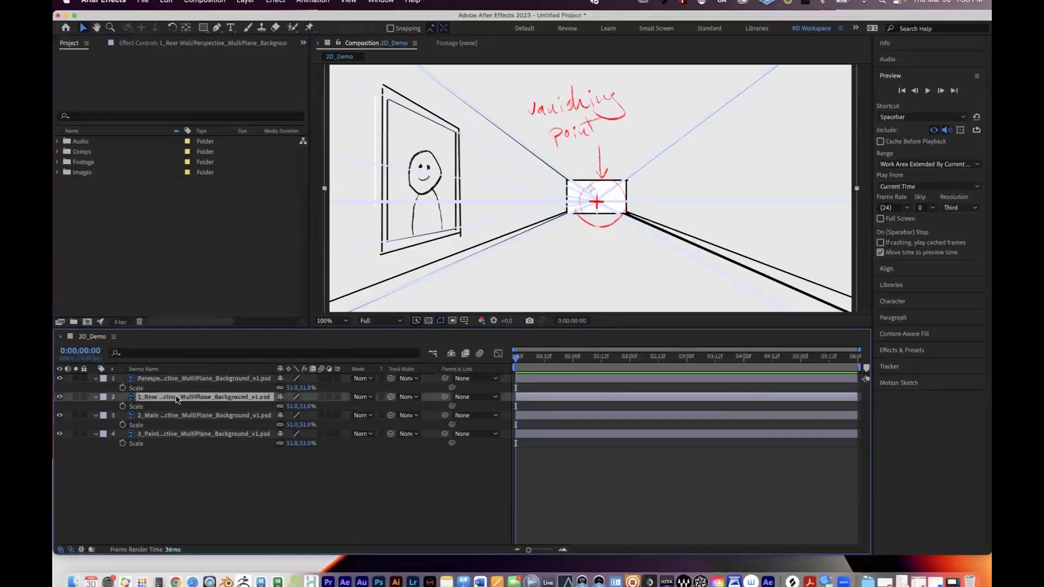
click(76, 396)
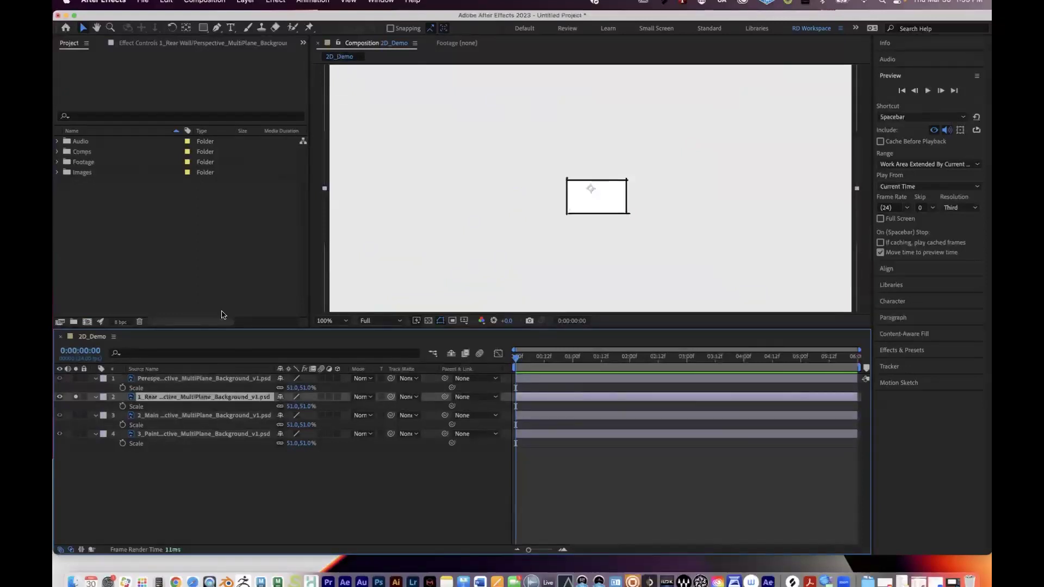
click(76, 396)
click(184, 416)
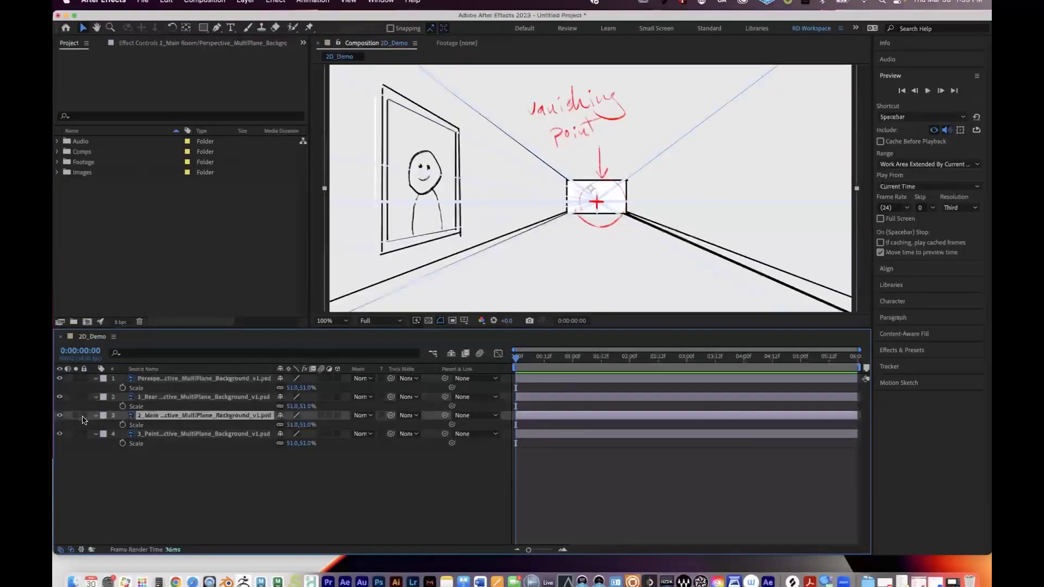
click(76, 414)
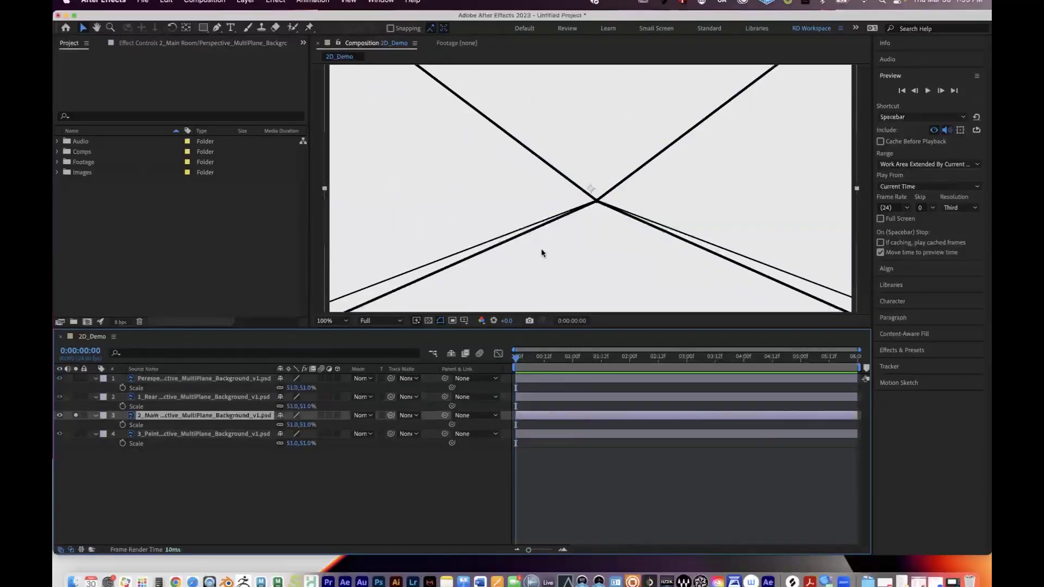
click(75, 415)
click(153, 435)
click(76, 433)
click(76, 434)
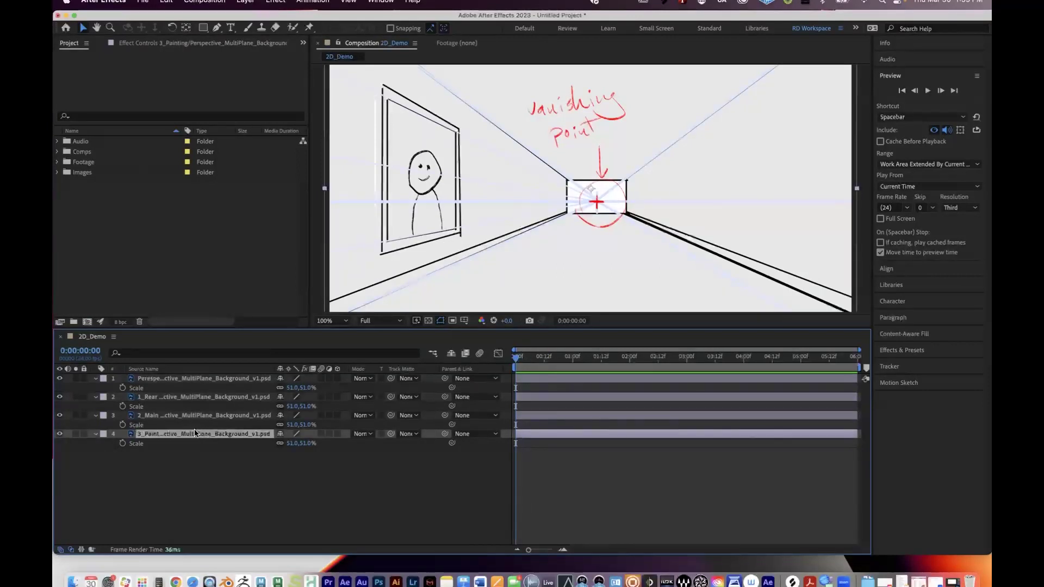
click(76, 435)
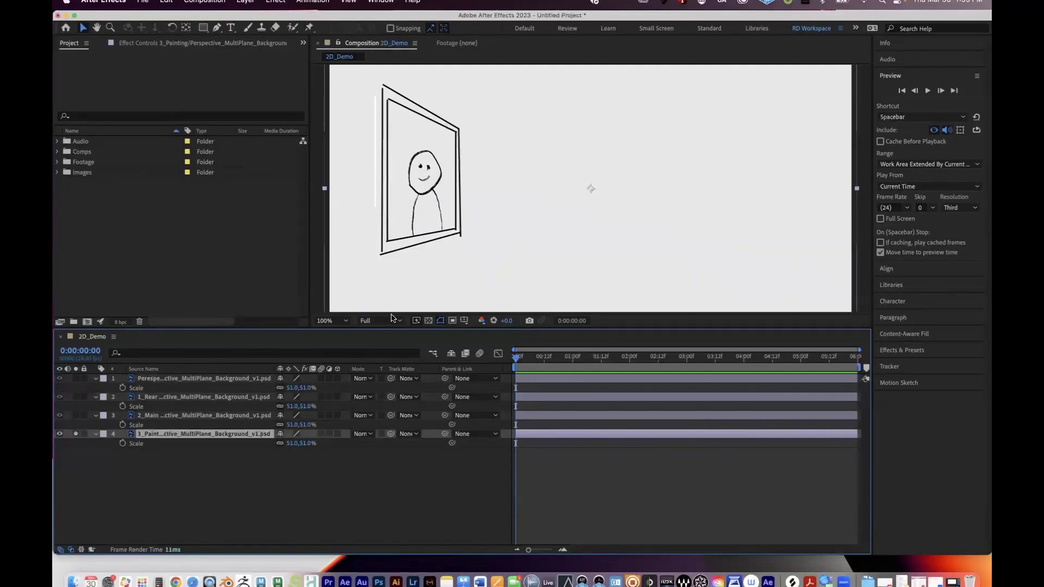
Step: Expand the painting layer's full transform properties and turn off its solo to show all layers
click(96, 434)
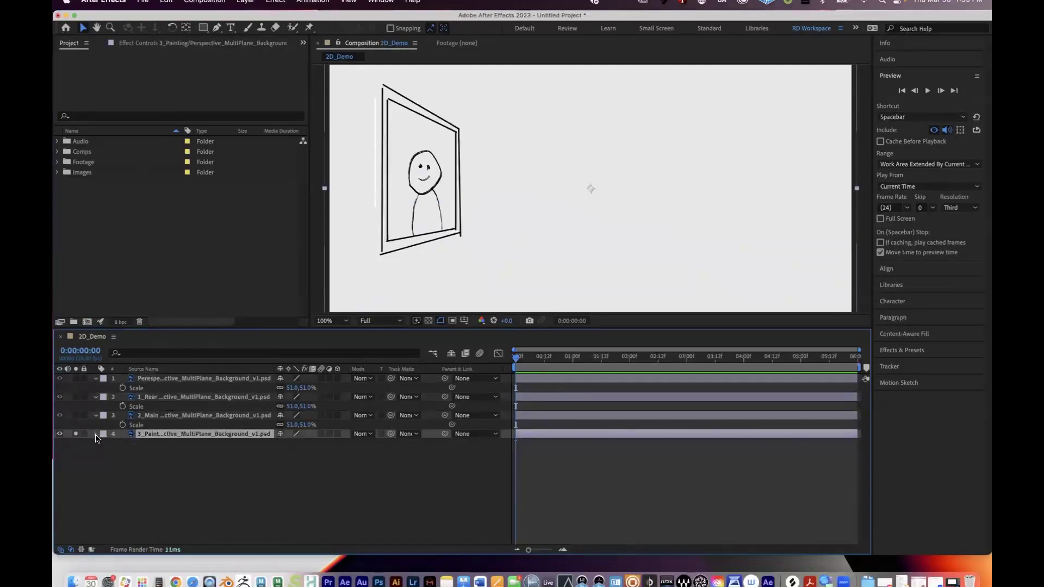
click(96, 434)
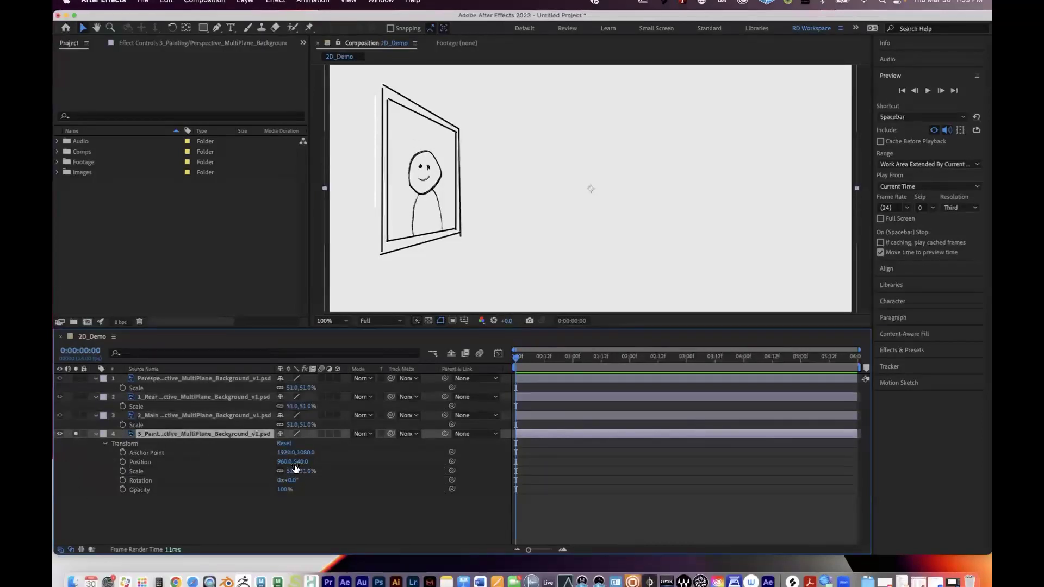
drag(288, 483, 247, 490)
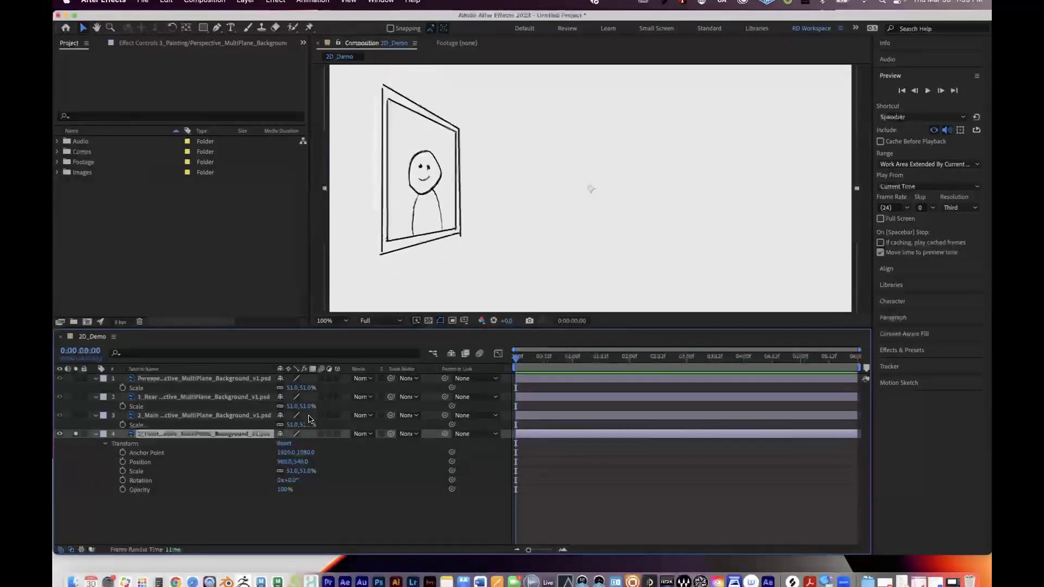
mouse_move(296, 471)
mouse_down()
mouse_move(271, 472)
mouse_move(322, 465)
mouse_move(275, 471)
mouse_move(290, 471)
mouse_up()
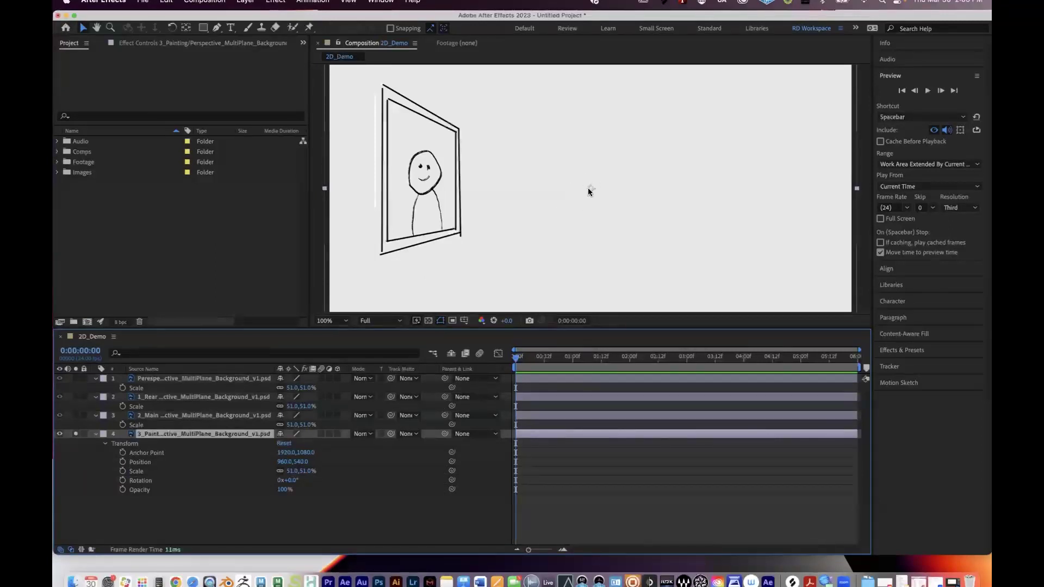
click(75, 433)
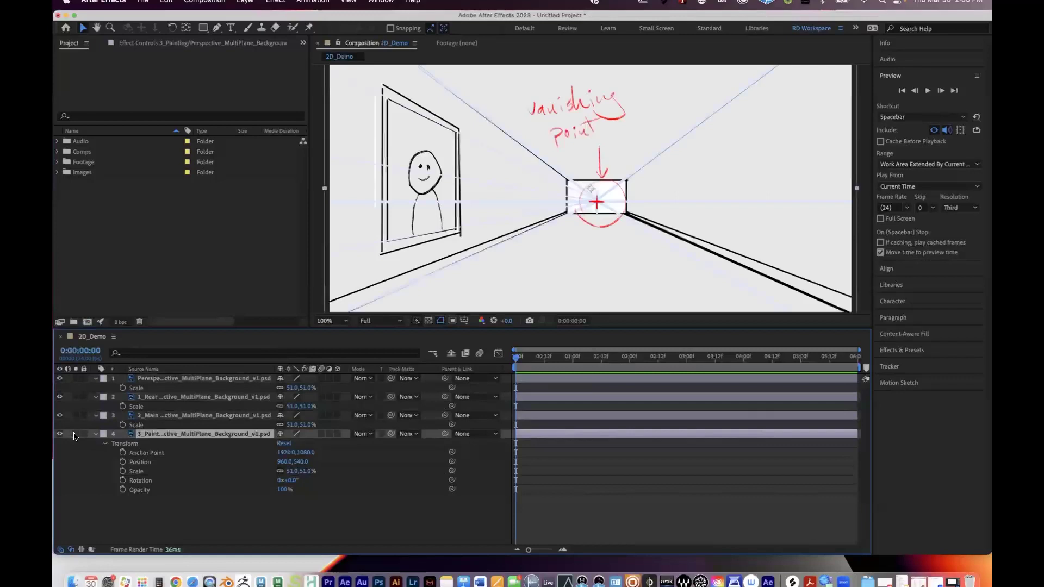
key(comma)
key(comma)
mouse_move(292, 471)
mouse_down()
mouse_move(273, 477)
mouse_move(299, 480)
mouse_up()
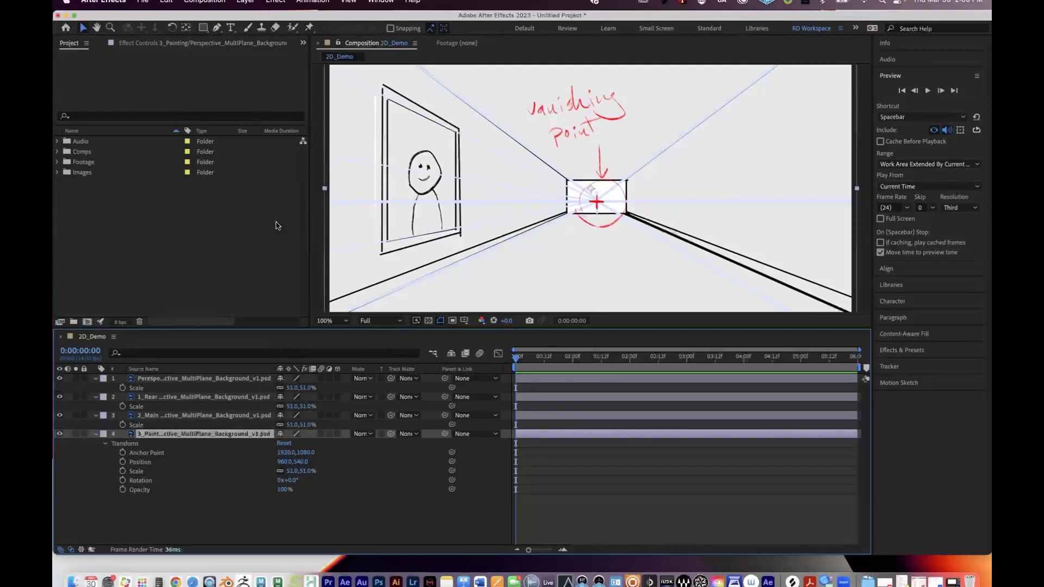
Step: Try shifting the painting layer horizontally through its Anchor Point value and undo the change
click(155, 456)
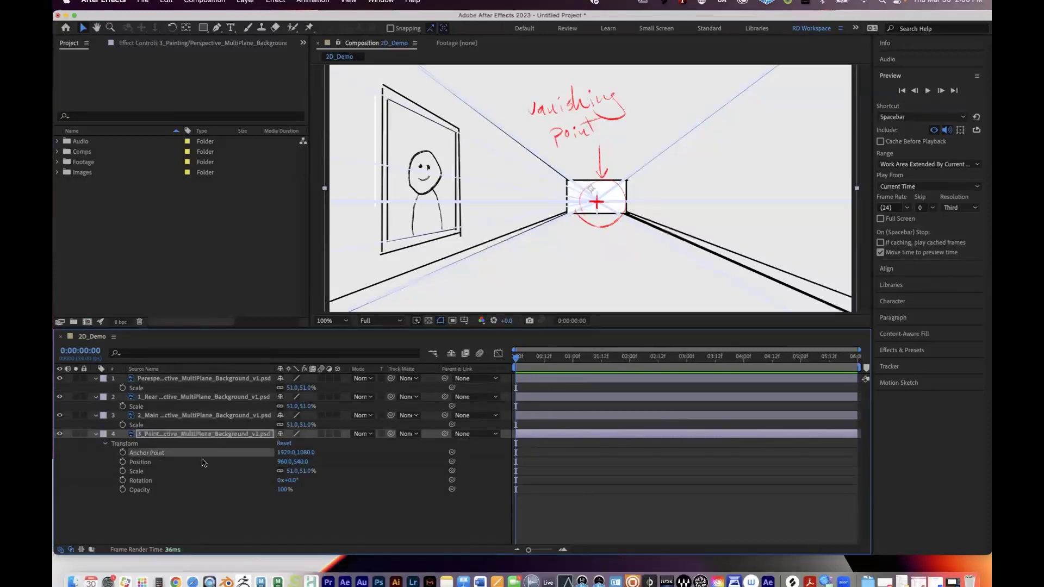
mouse_move(286, 452)
mouse_down()
mouse_move(608, 144)
mouse_move(416, 193)
mouse_up()
drag(582, 201, 585, 190)
mouse_move(294, 453)
mouse_down()
mouse_move(821, 187)
mouse_move(218, 451)
mouse_move(595, 197)
mouse_up()
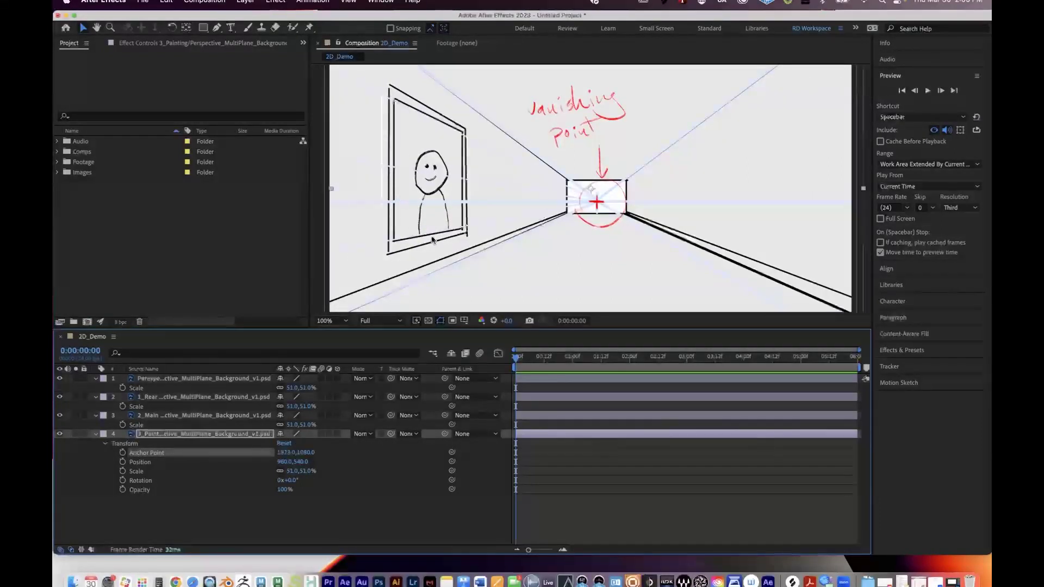
key(super+z)
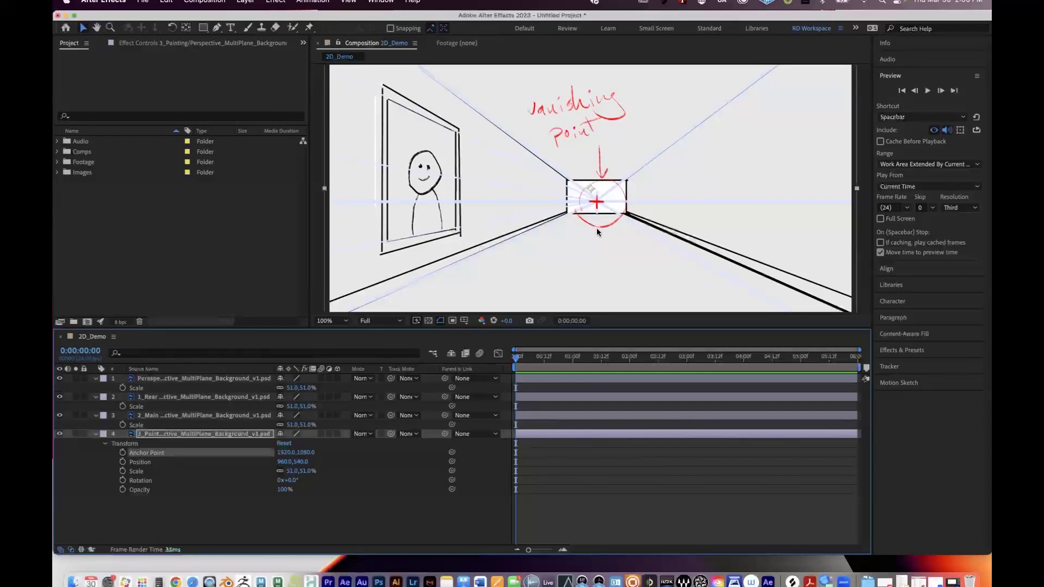
Step: Move the painting layer's anchor point onto the centre of the red vanishing-point cross with the Pan Behind tool
scroll(589, 224, up, 4)
drag(635, 225, 596, 162)
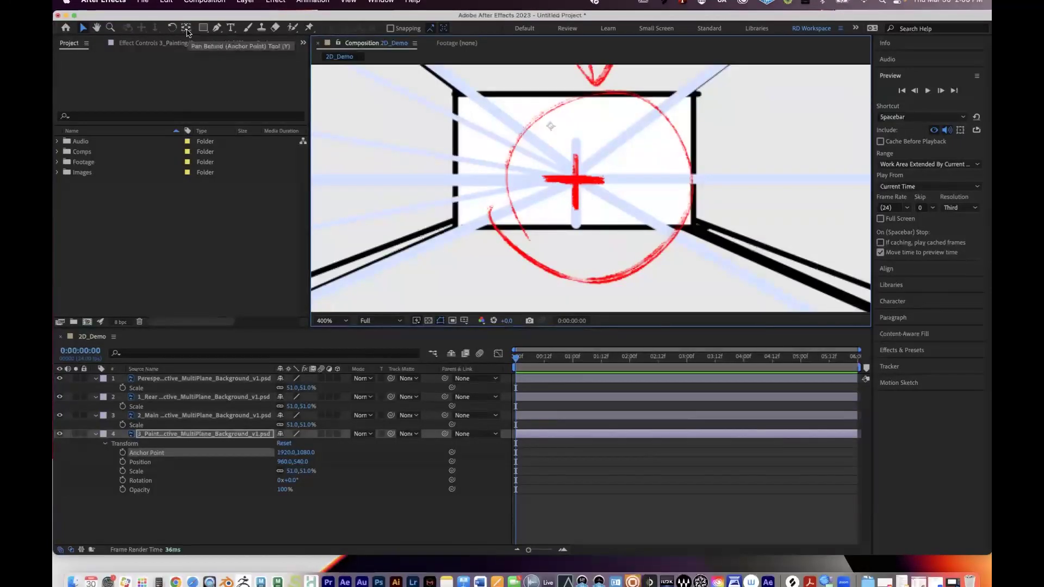
click(186, 32)
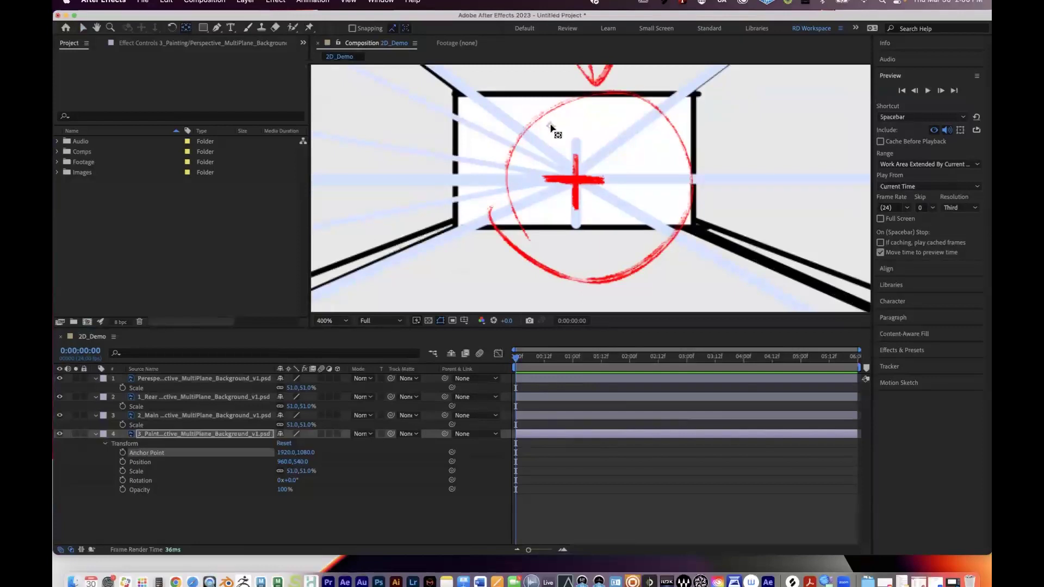
drag(550, 128, 576, 181)
scroll(577, 181, down, 4)
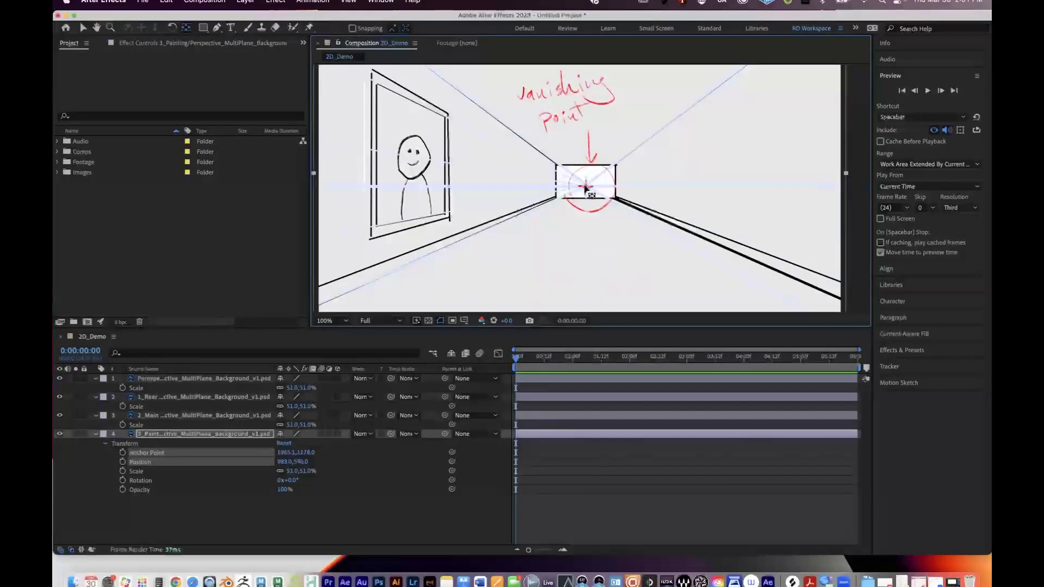
mouse_move(578, 193)
mouse_down()
mouse_move(554, 185)
mouse_move(575, 162)
mouse_move(587, 185)
mouse_up()
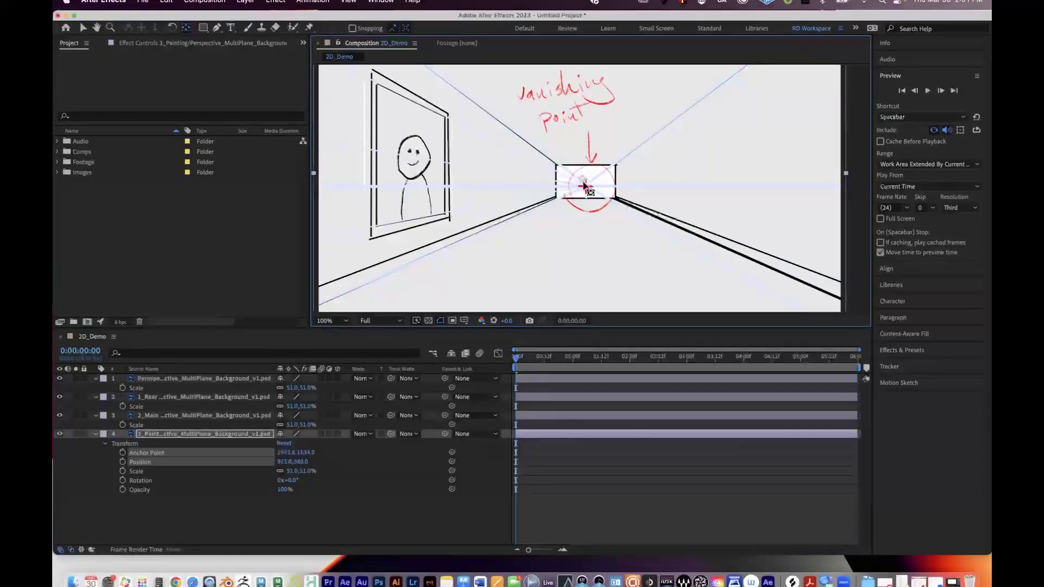
scroll(586, 188, up, 8)
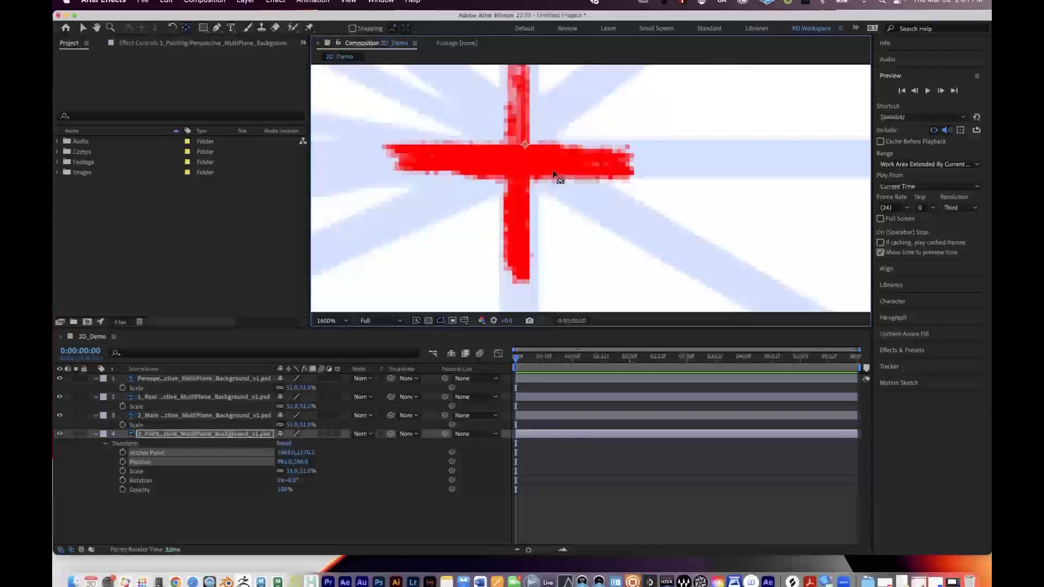
drag(525, 145, 517, 159)
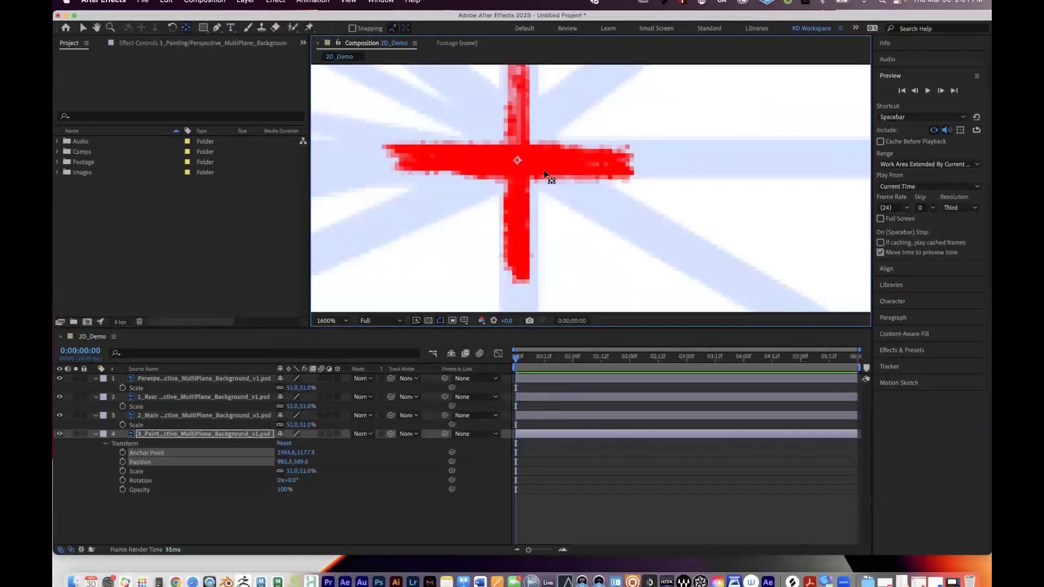
scroll(518, 162, down, 10)
Step: Add a Scale keyframe to the painting layer at 0:00:00:00
drag(516, 358, 388, 393)
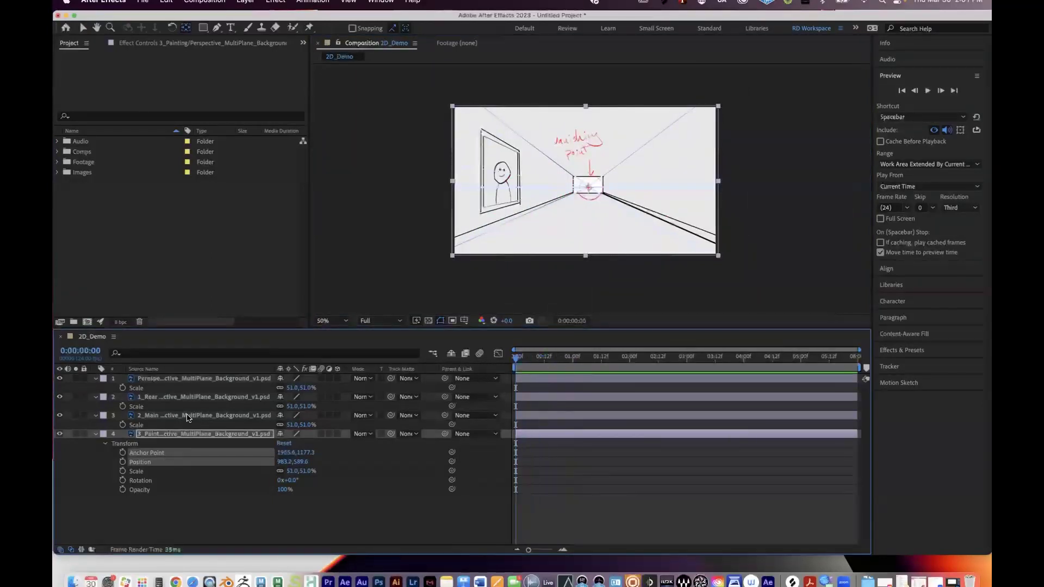
key(Return)
key(Return)
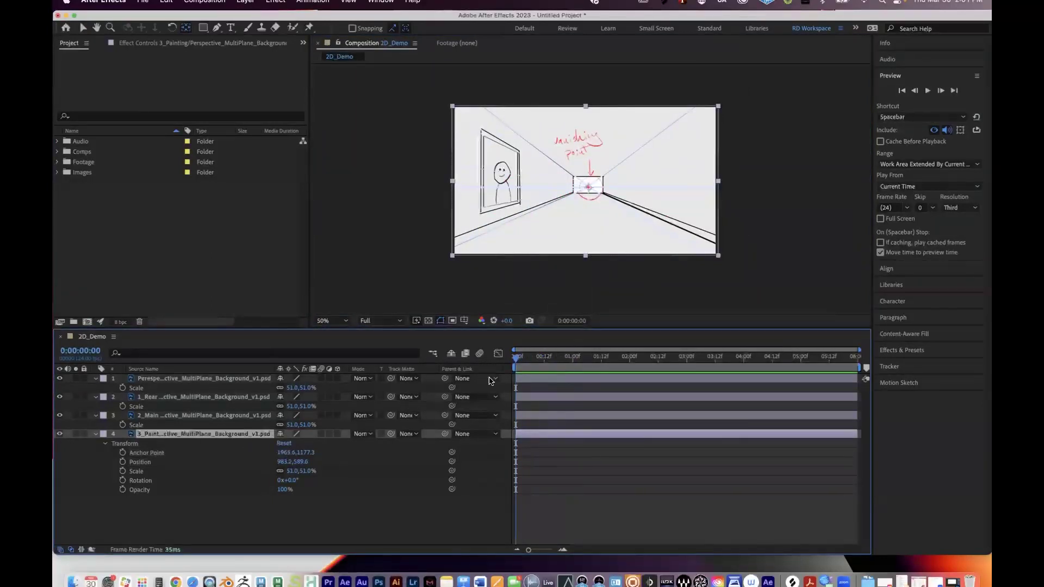
drag(520, 362, 496, 365)
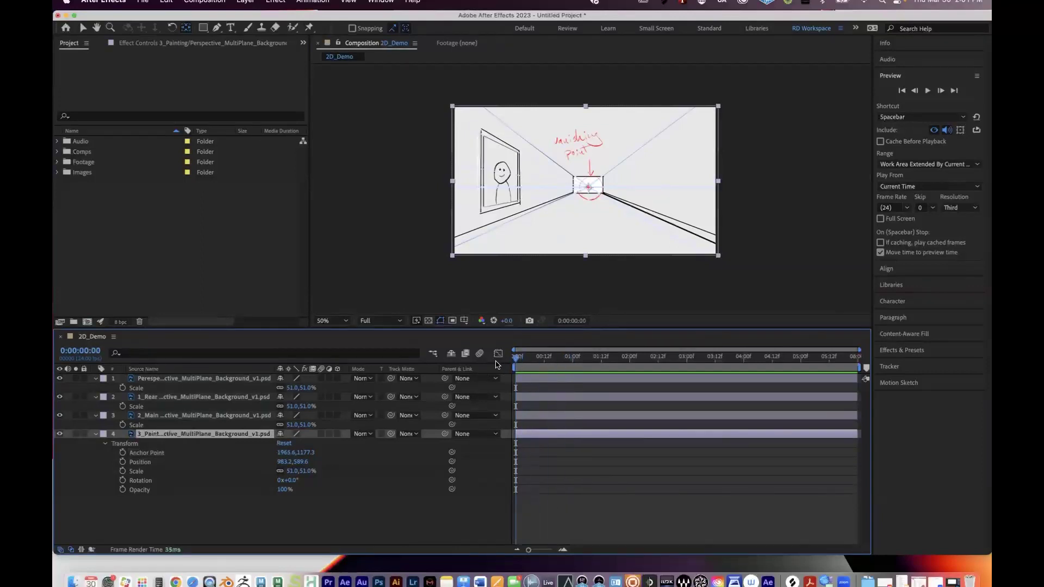
click(123, 470)
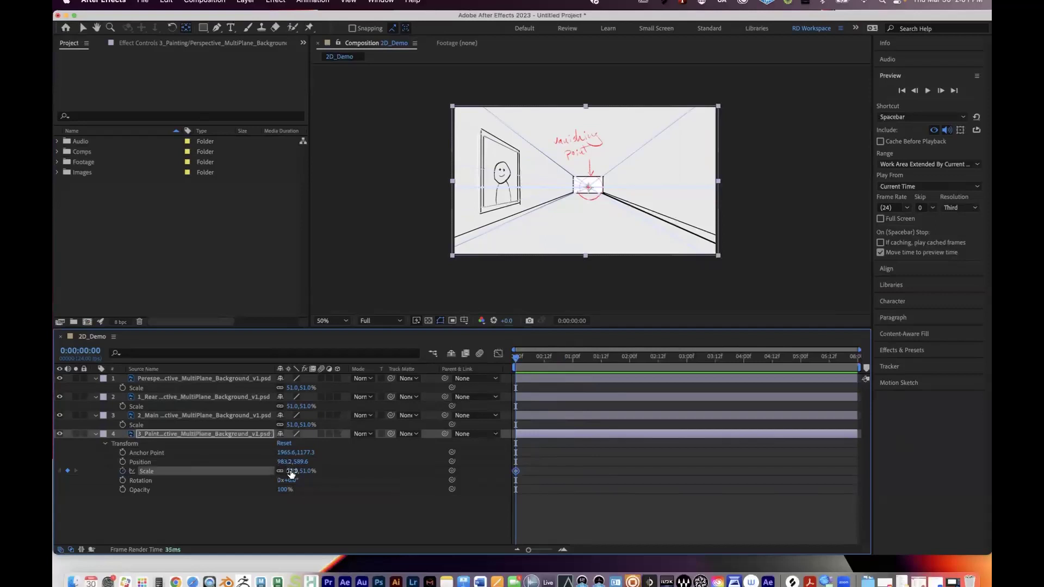
Step: Enlarge the painting layer at its first Scale keyframe to about 104%
click(290, 471)
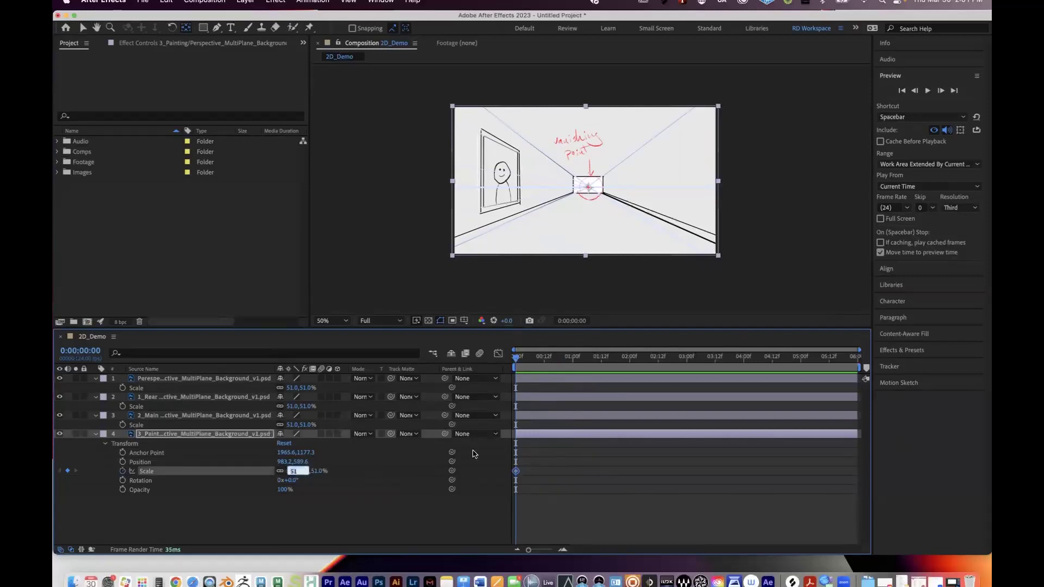
click(532, 474)
click(516, 470)
key(v)
drag(293, 469, 321, 471)
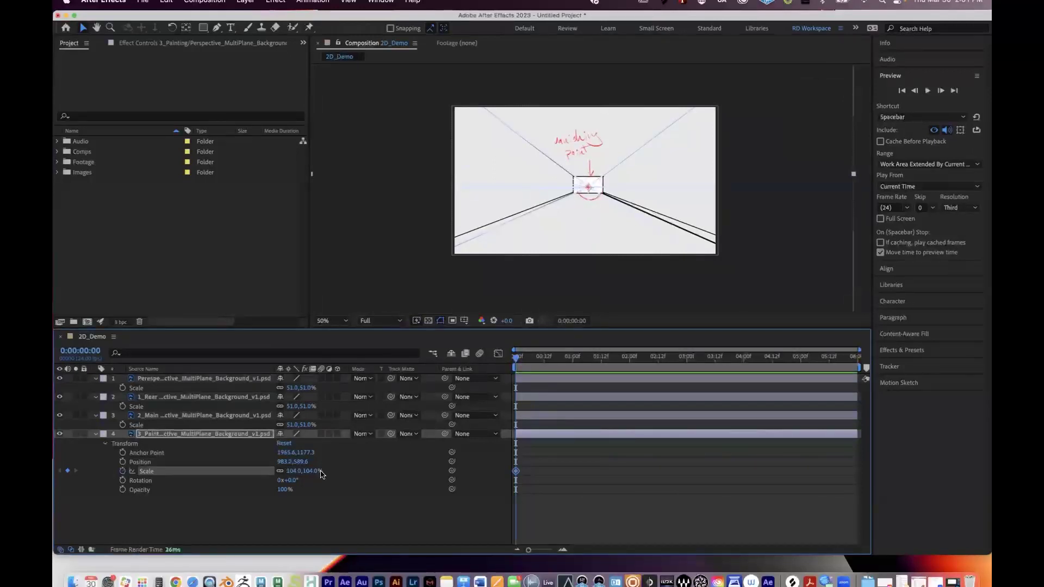
Step: Try setting the painting layer's Scale to 52% at its first keyframe, and undo the change
click(319, 471)
text(52)
key(Return)
key(super+z)
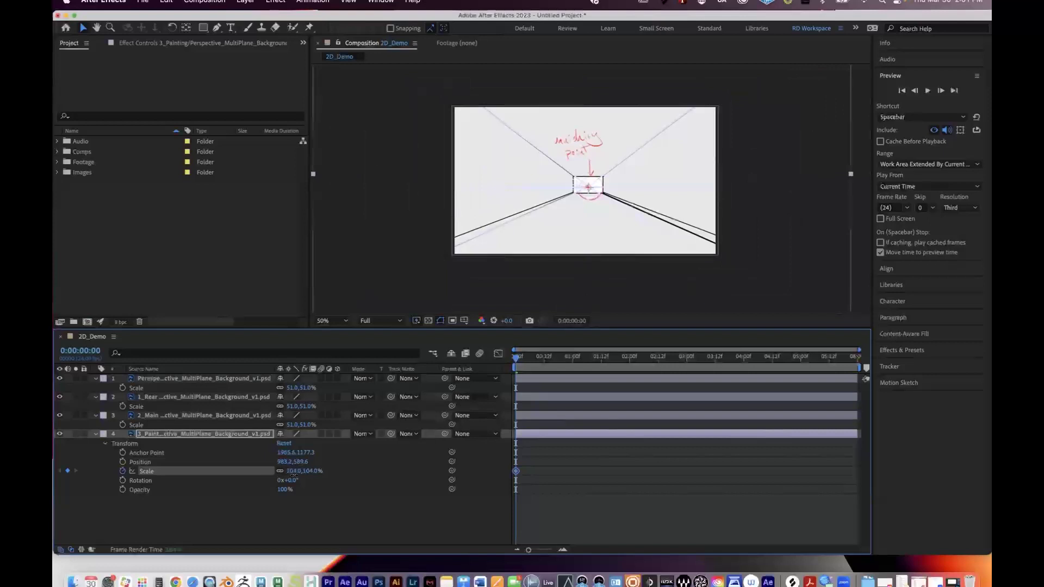
Step: Add a second Scale keyframe to the painting layer at 0:00:02:00 with the layer shrunk to 13%
drag(522, 360, 629, 358)
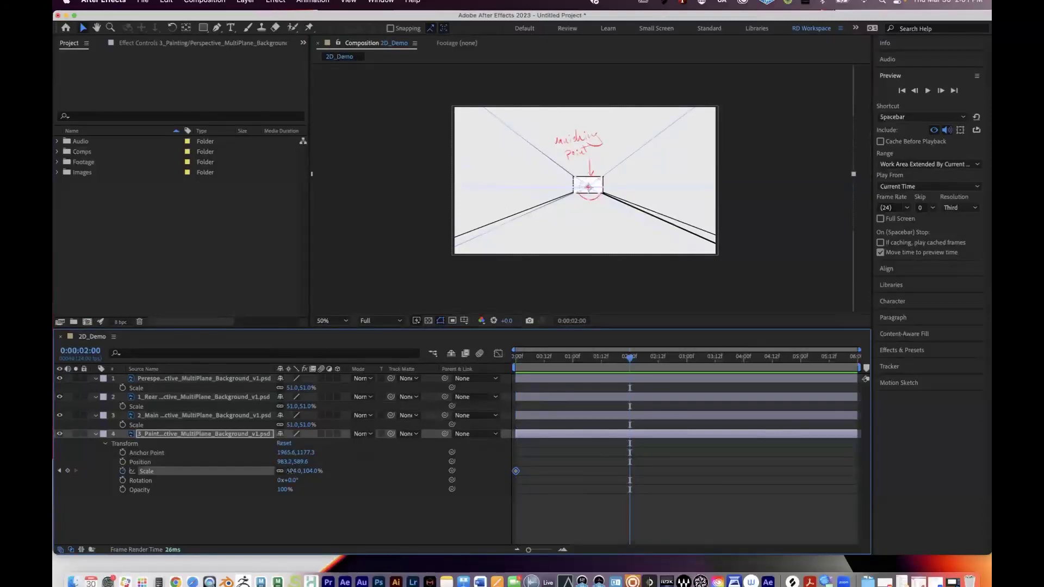
click(291, 471)
click(642, 471)
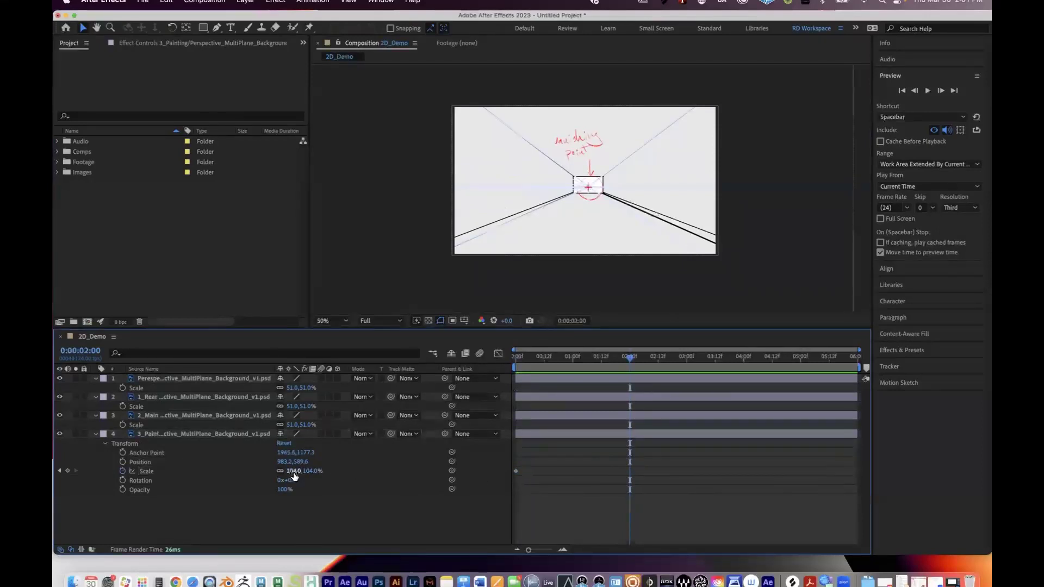
drag(297, 474, 250, 473)
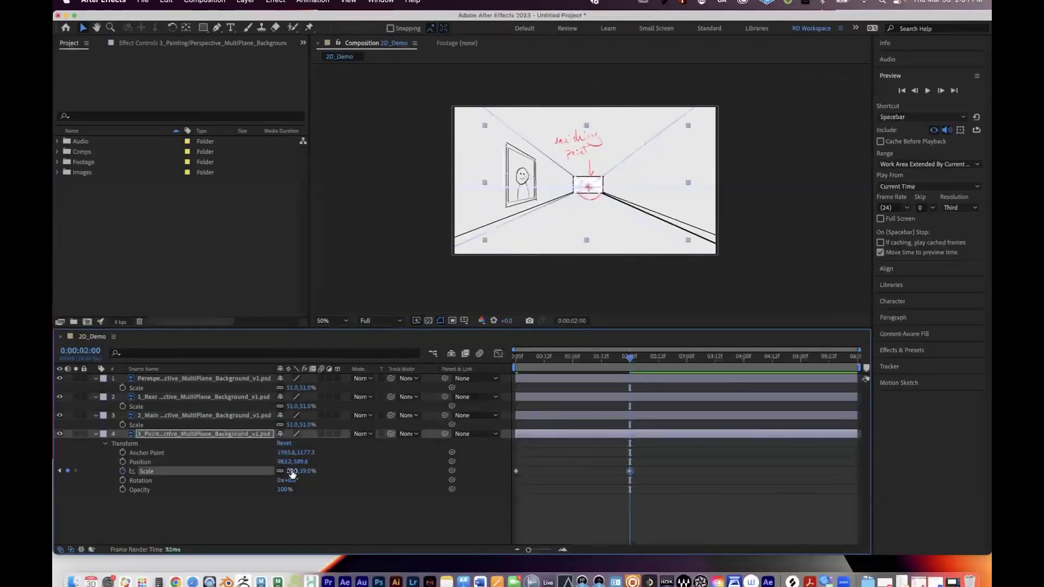
drag(292, 471, 281, 471)
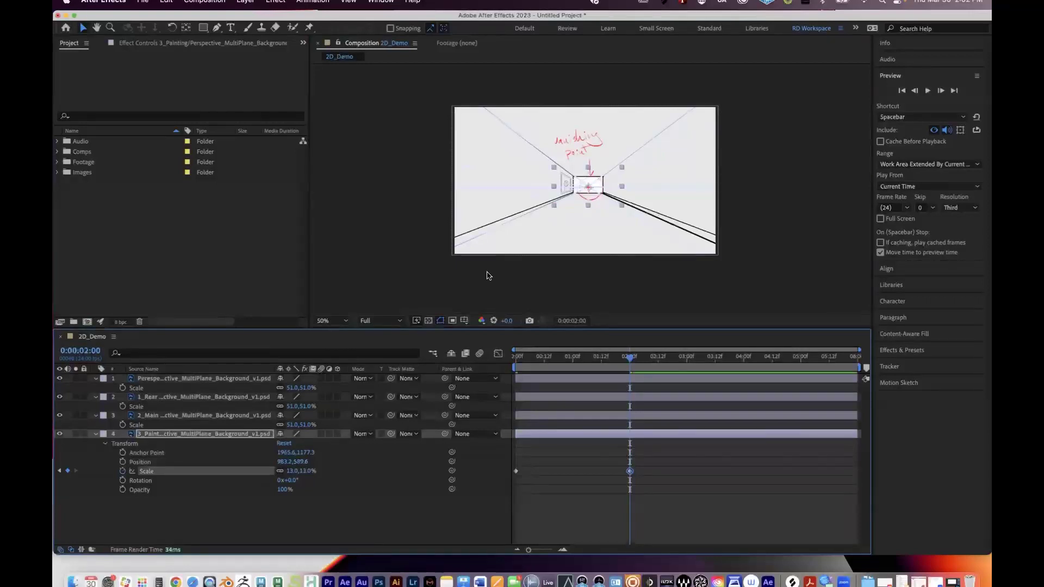
Step: Play back and scrub through the painting's scale animation to check how it recedes toward the vanishing point
scroll(519, 236, up, 1)
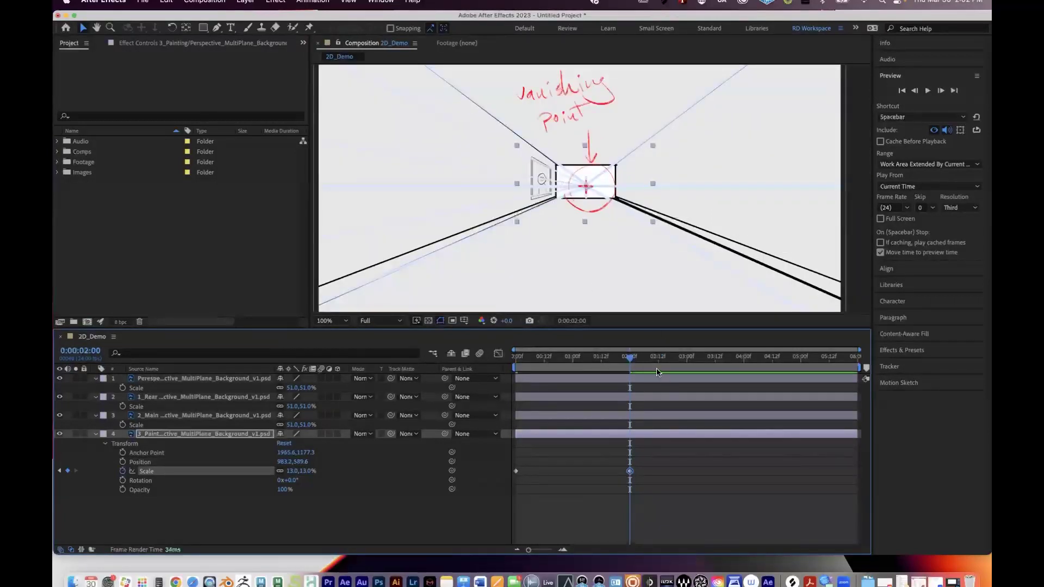
key(Home)
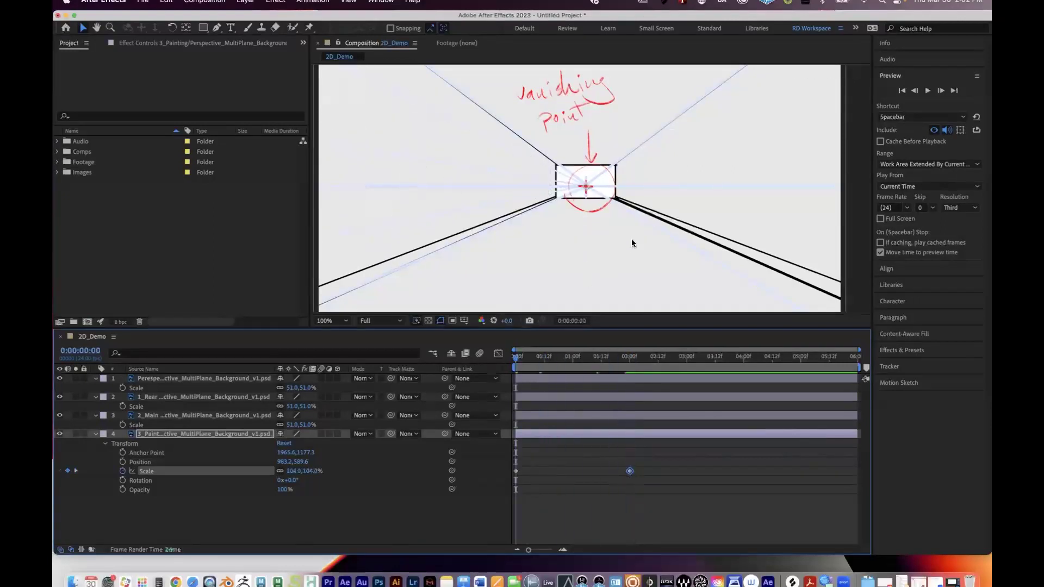
scroll(589, 205, down, 1)
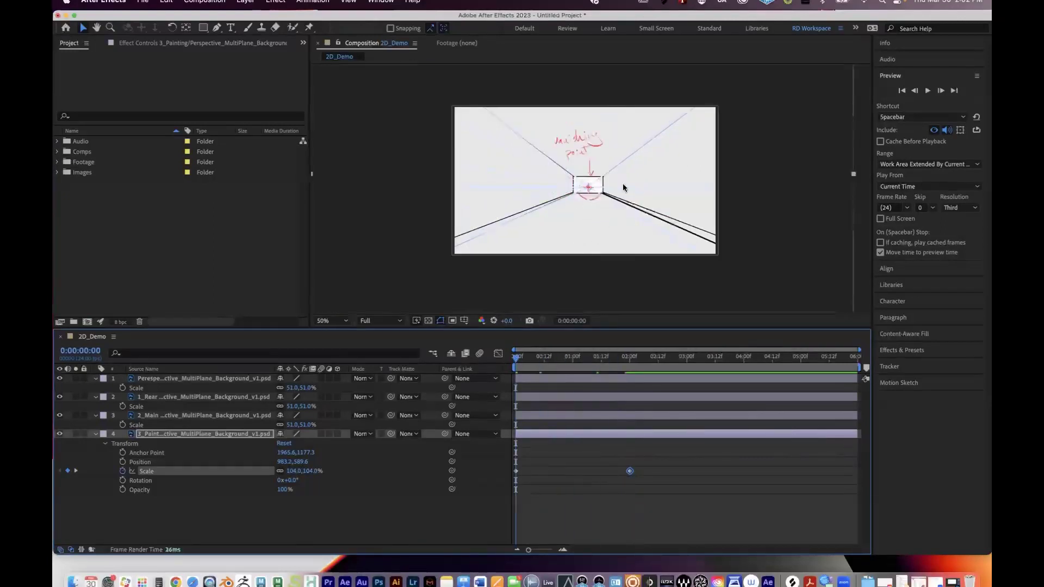
key(space)
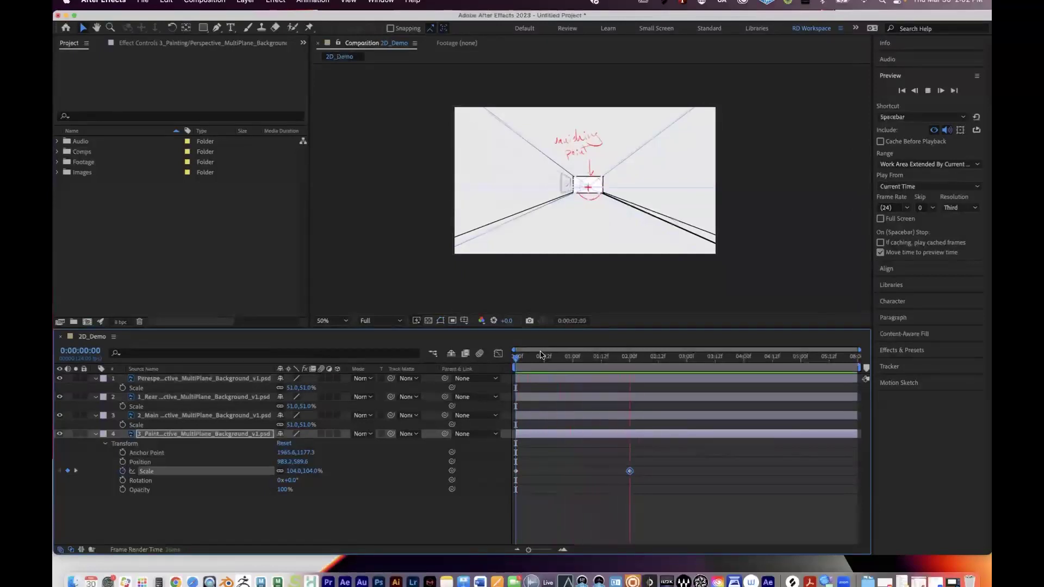
drag(531, 356, 605, 363)
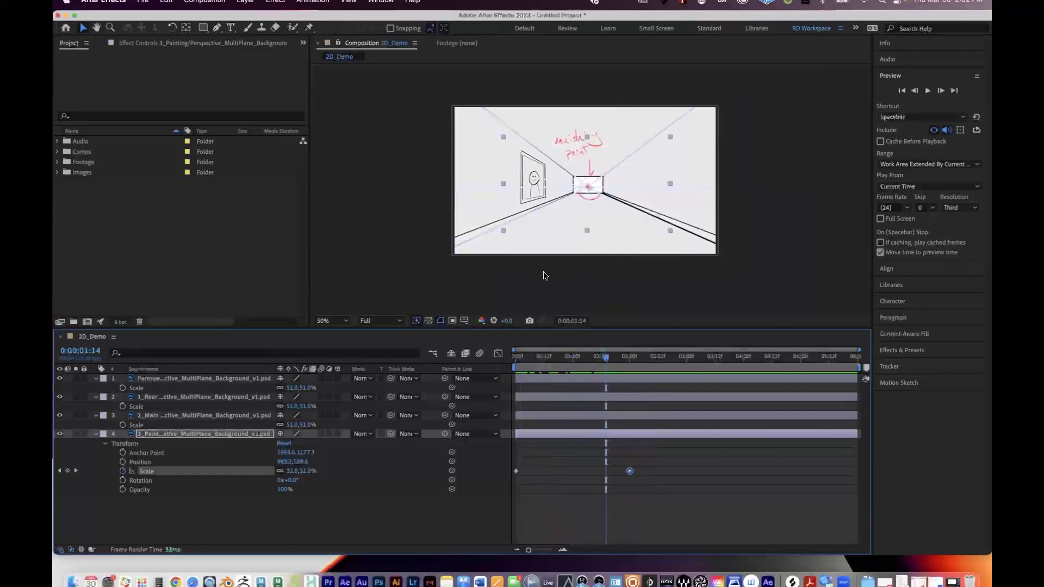
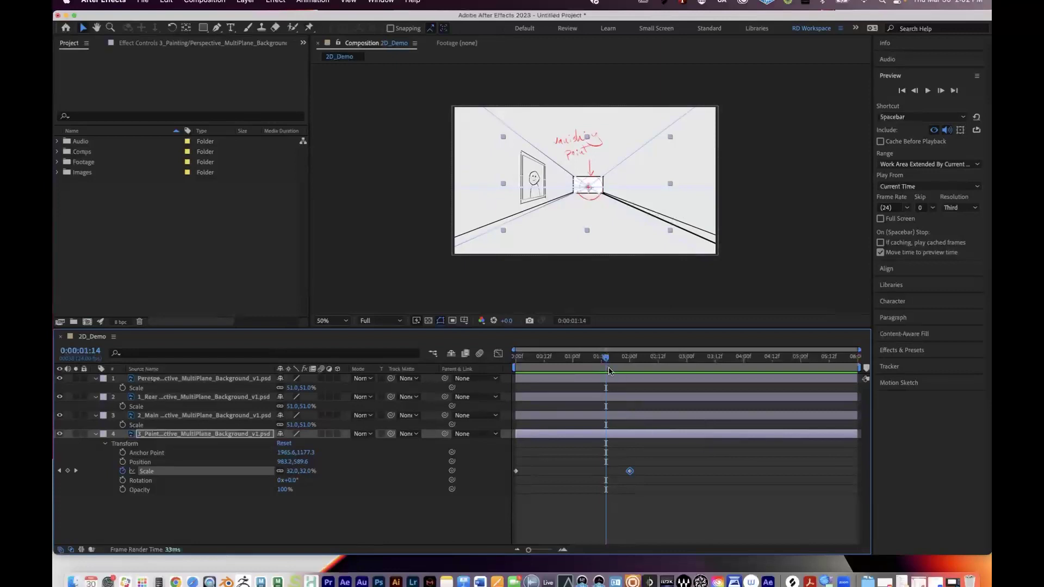
mouse_move(603, 359)
mouse_down()
mouse_move(543, 371)
mouse_move(619, 370)
mouse_move(515, 370)
mouse_move(627, 369)
mouse_move(596, 371)
mouse_up()
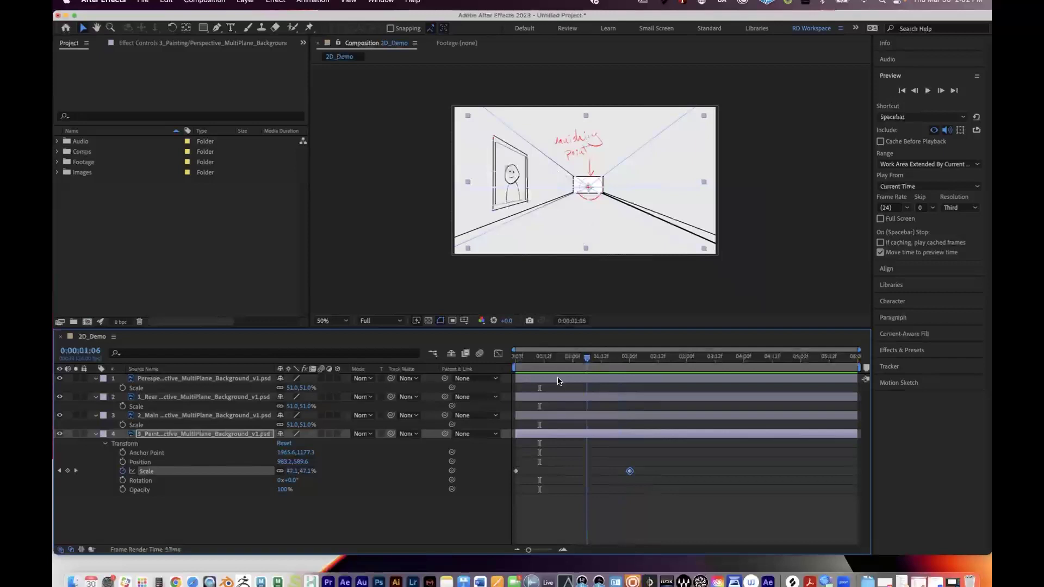
key(Home)
key(space)
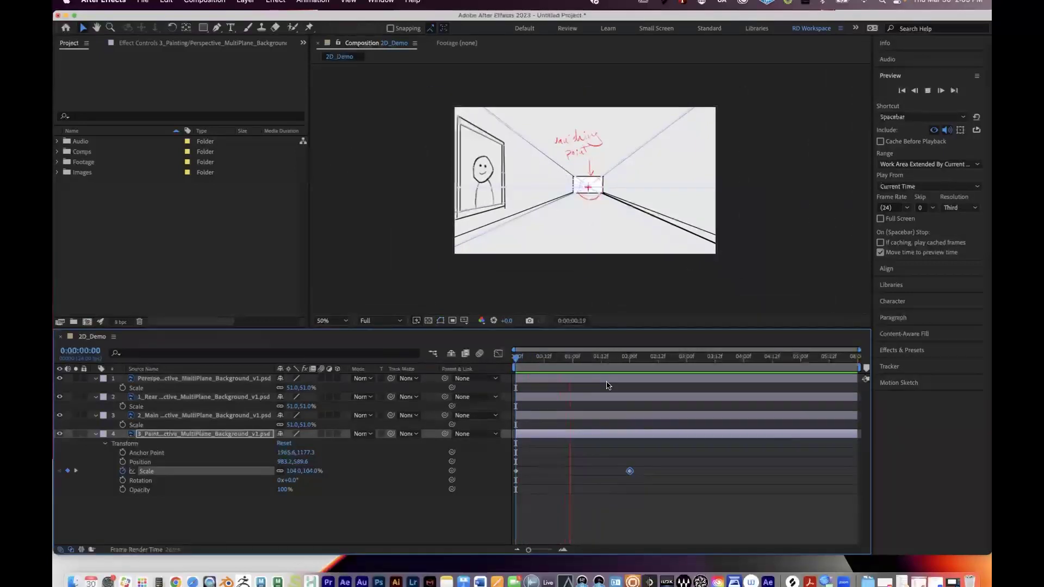
key(space)
drag(605, 360, 513, 363)
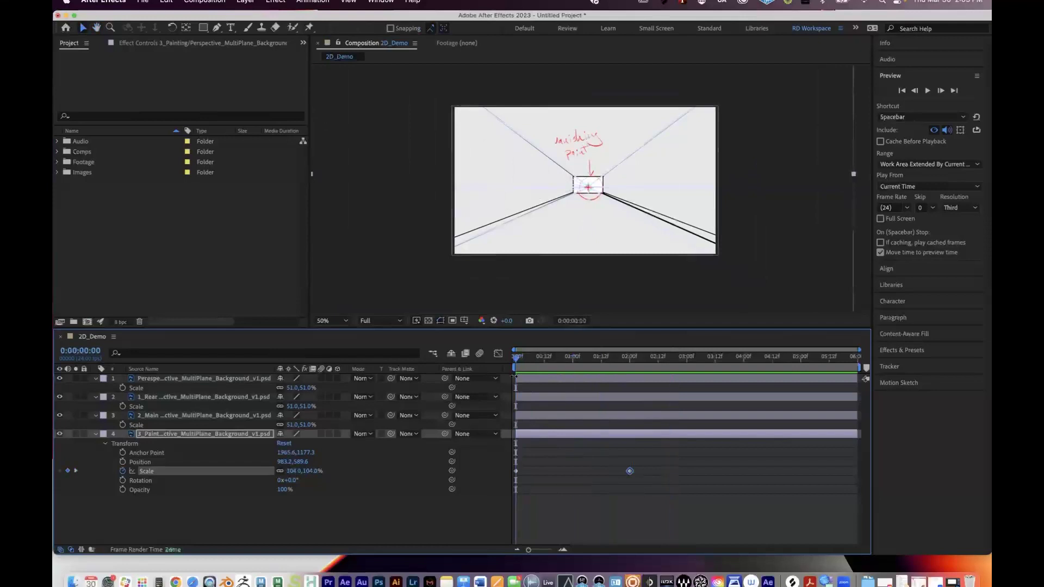
Step: Show the painting layer's Scale animation in the Graph Editor as an editable speed graph
click(498, 354)
click(807, 538)
key(super+z)
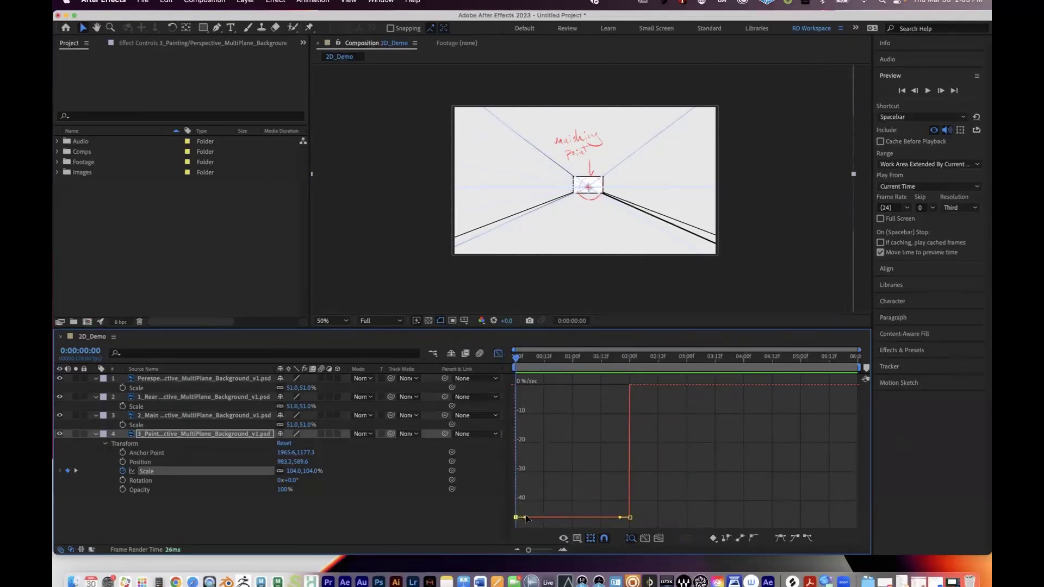
click(565, 538)
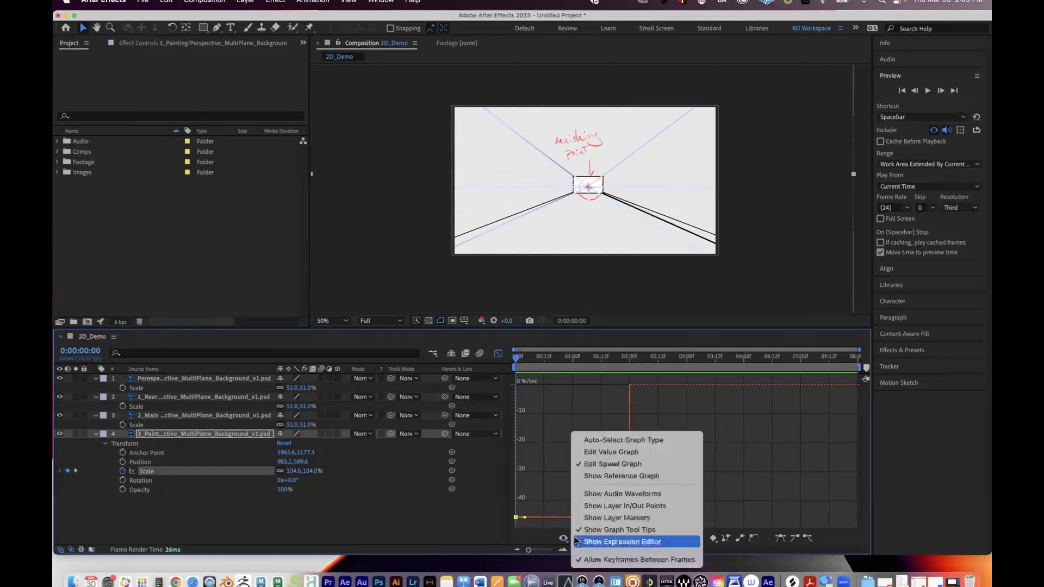
click(603, 465)
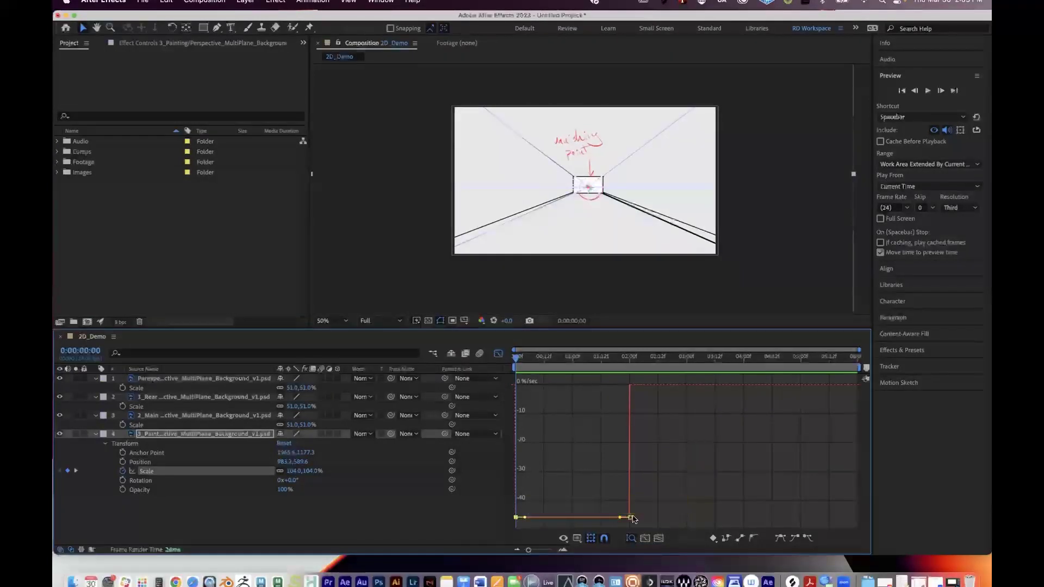
Step: Play the linear scale animation from the start to examine how its constant speed looks in perspective
key(space)
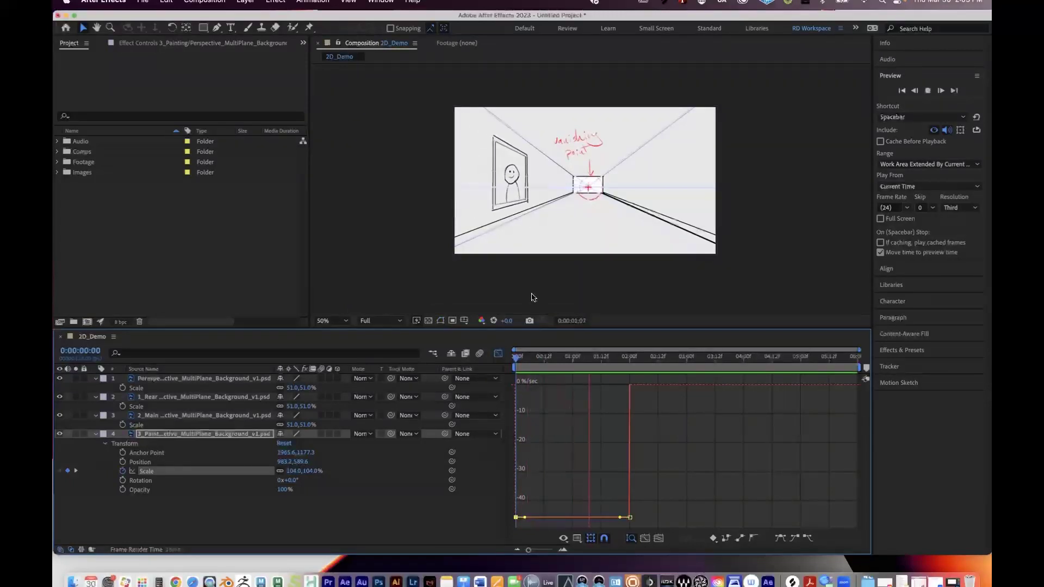
key(space)
key(Home)
key(space)
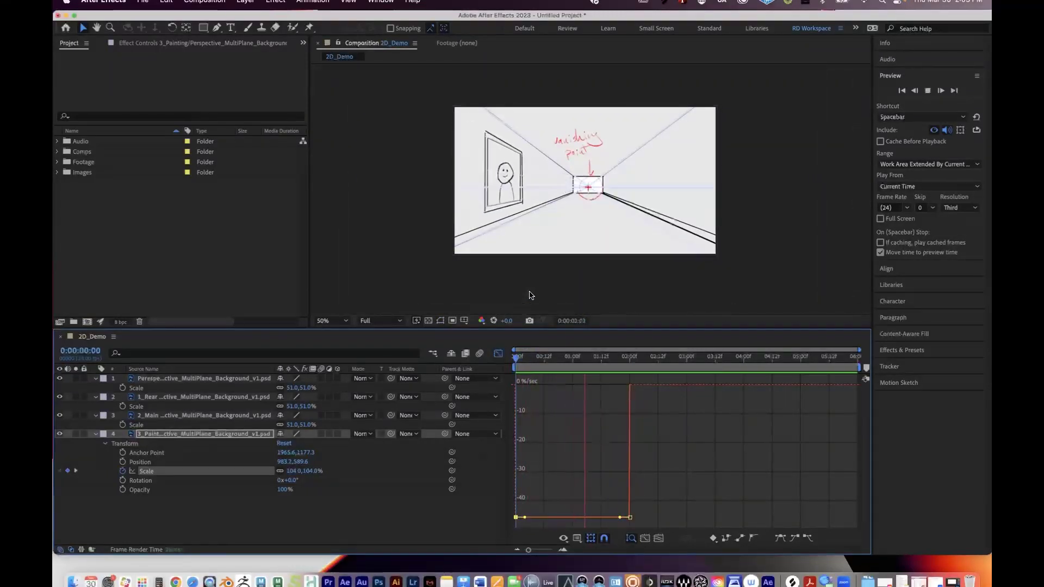
key(space)
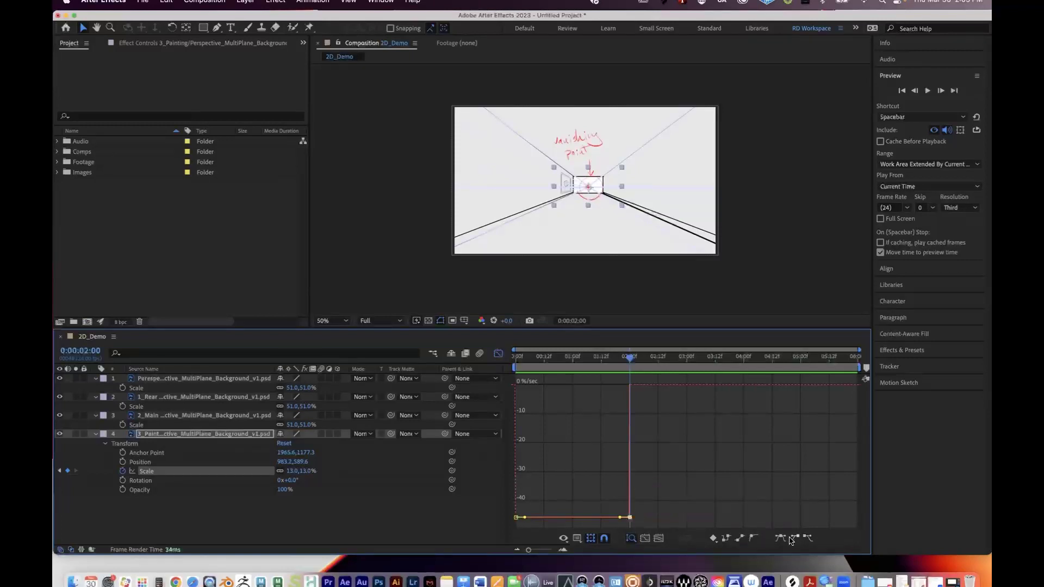
Step: Apply Easy Ease In to the painting's Scale keyframe at 0:00:02:00 and extend its incoming influence to about 67%
click(794, 538)
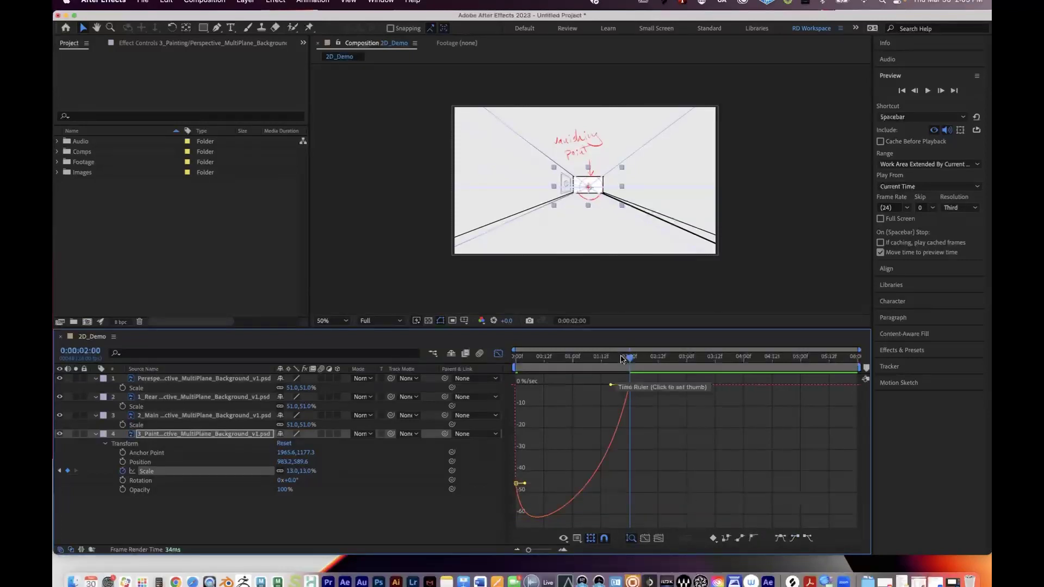
key(Home)
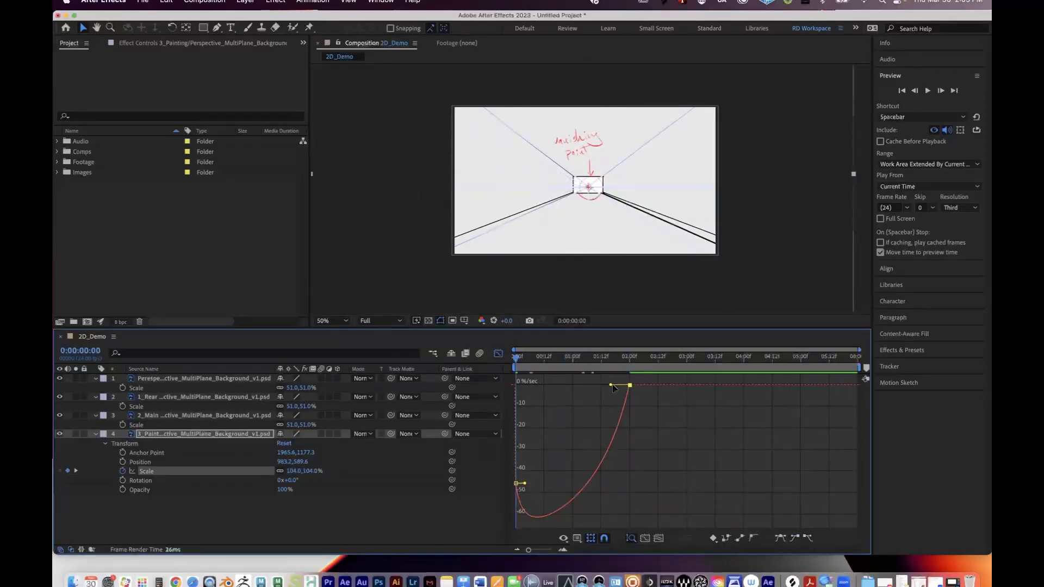
mouse_move(629, 386)
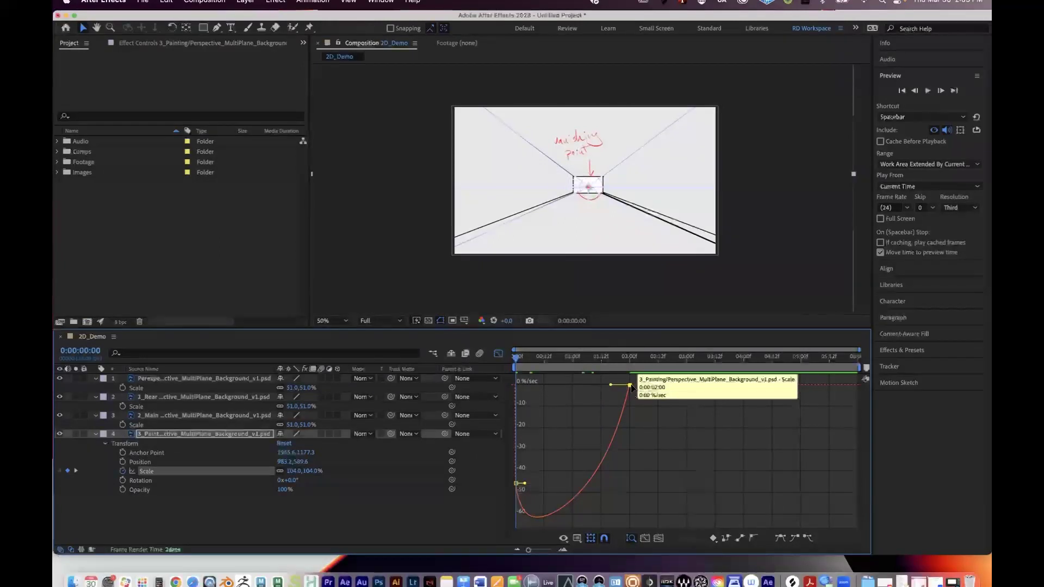
double_click(630, 386)
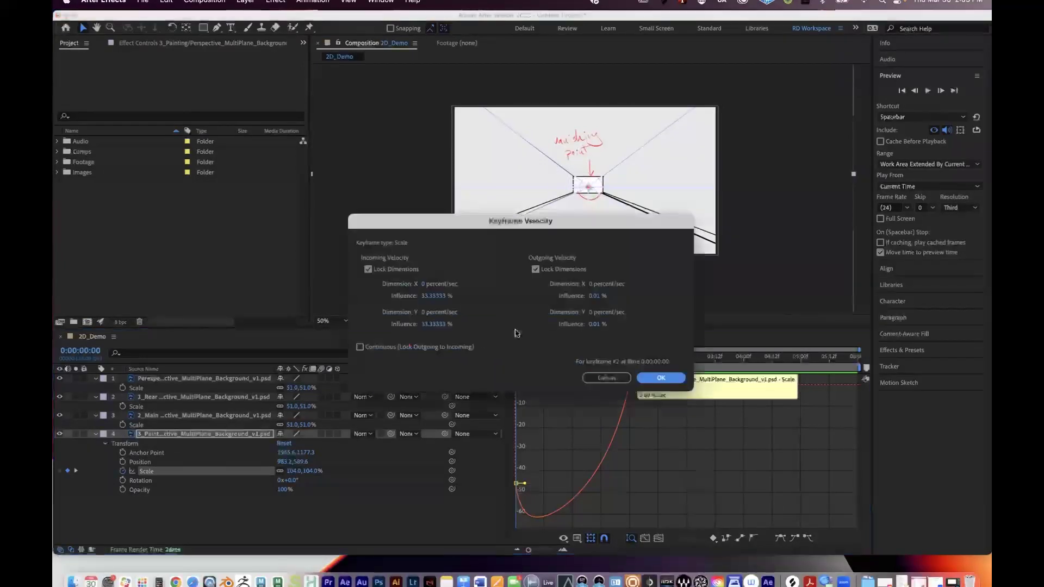
click(639, 379)
click(629, 386)
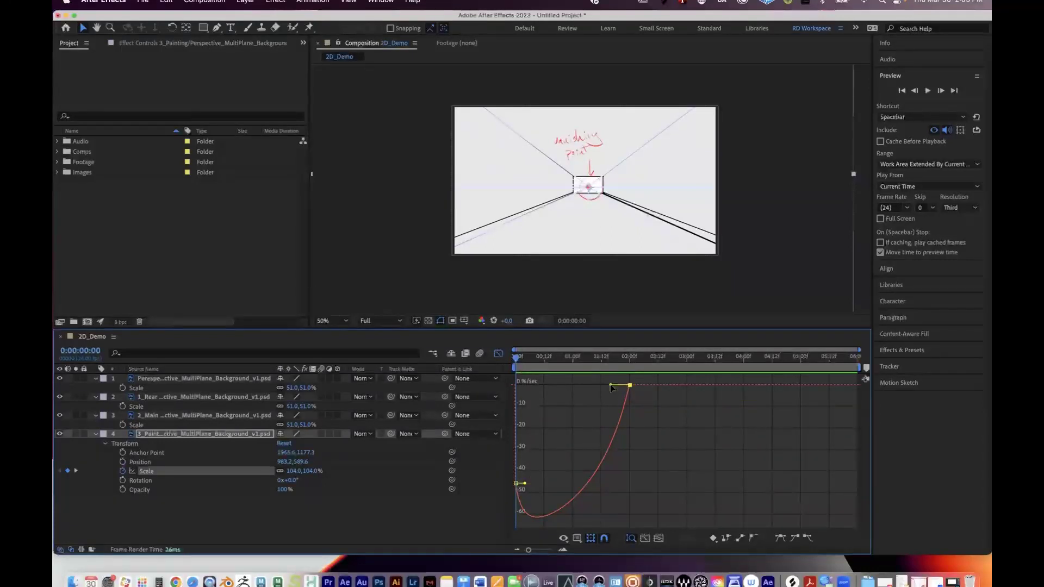
mouse_move(611, 385)
mouse_down()
mouse_move(626, 388)
mouse_move(590, 386)
mouse_up()
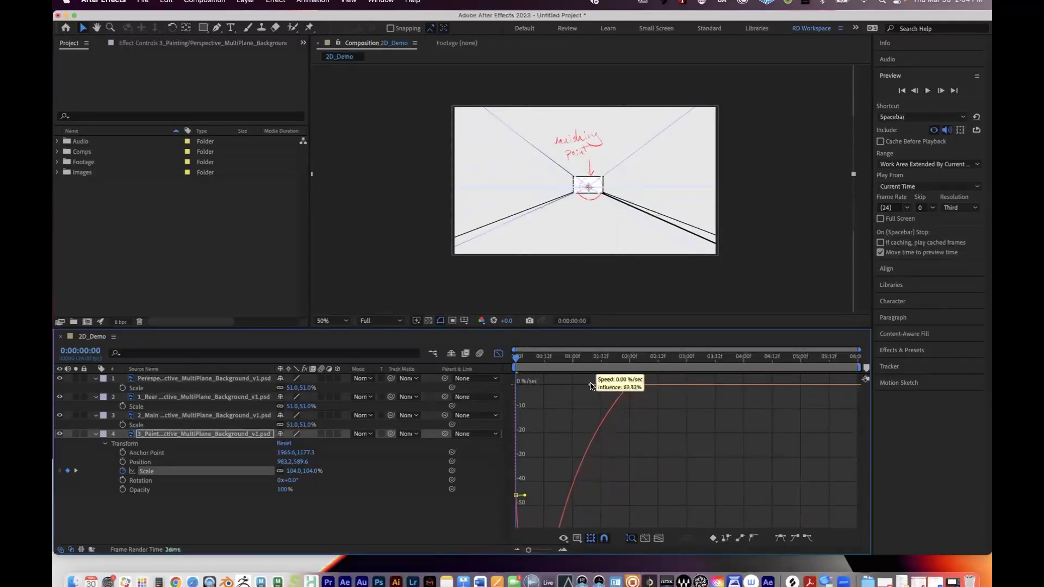
drag(591, 386, 592, 386)
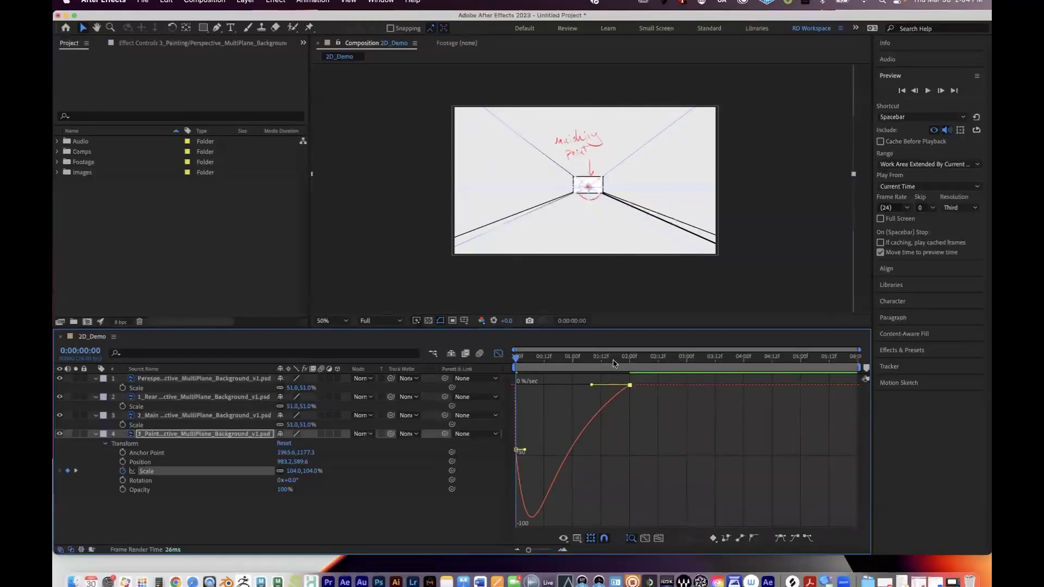
Step: Play back and scrub the eased scale animation to check the painting's slowdown toward the vanishing point
key(space)
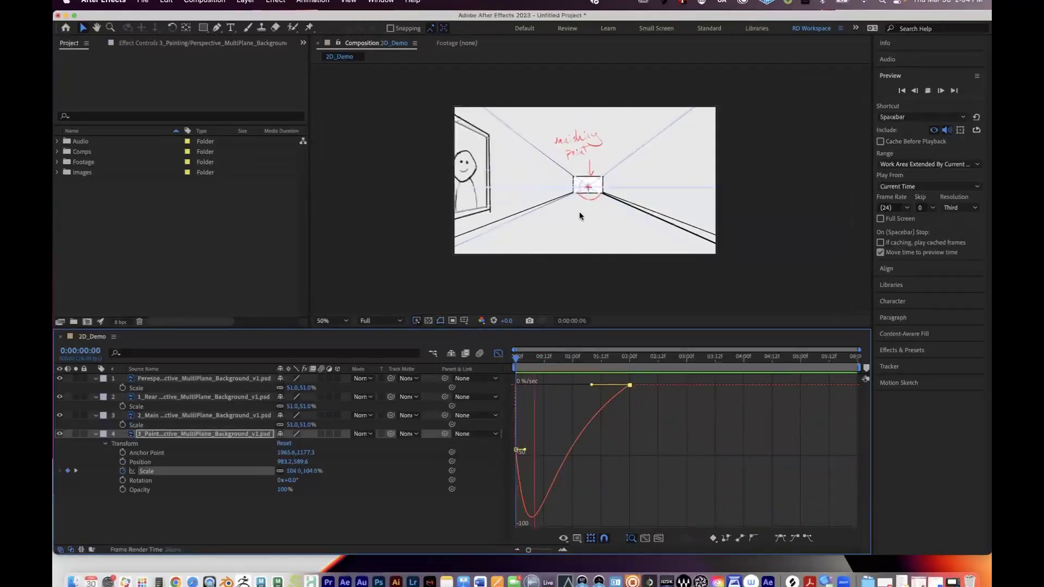
key(space)
click(602, 358)
key(space)
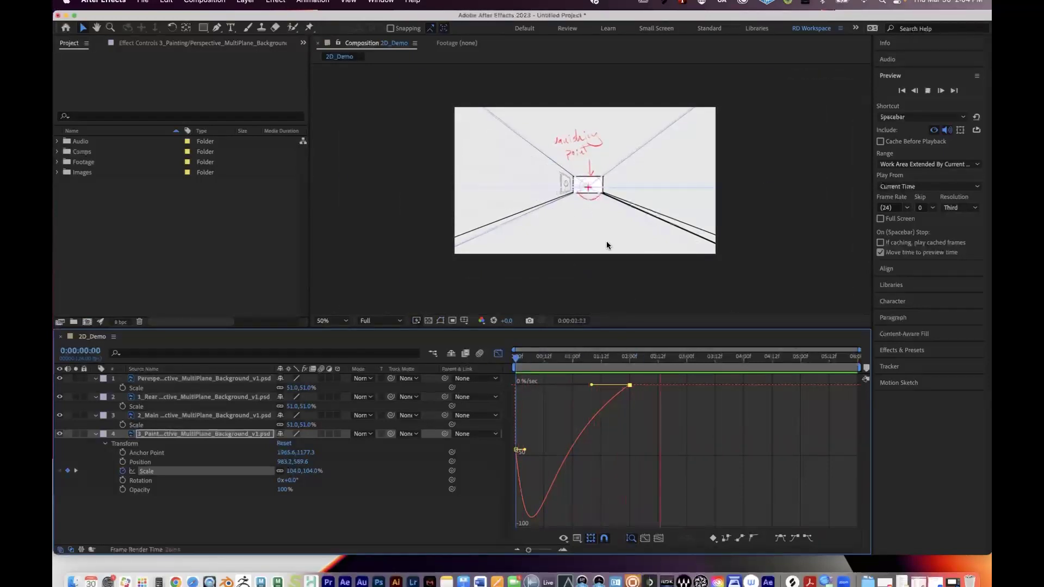
key(space)
key(space)
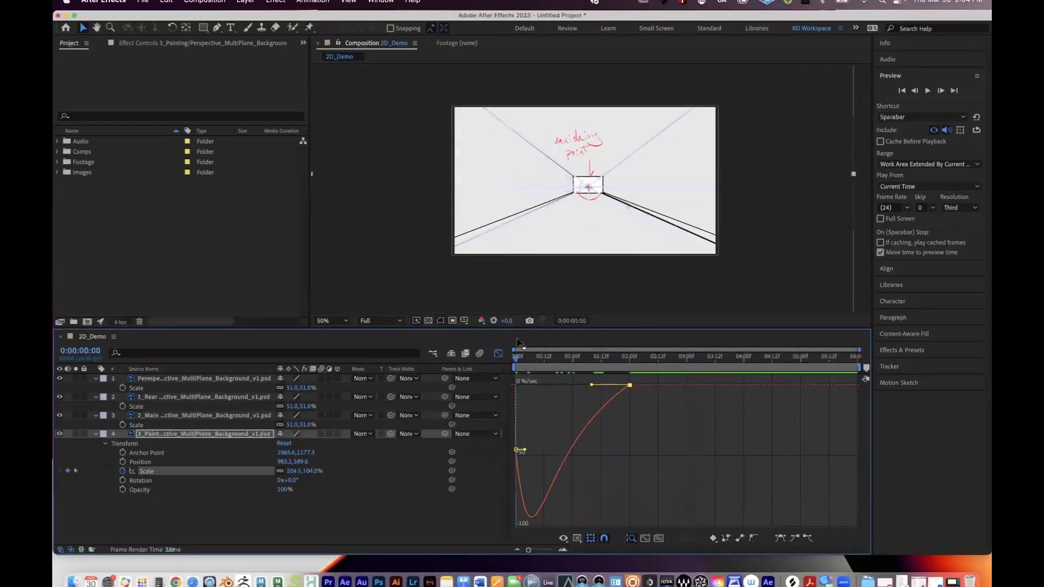
key(space)
drag(591, 360, 569, 368)
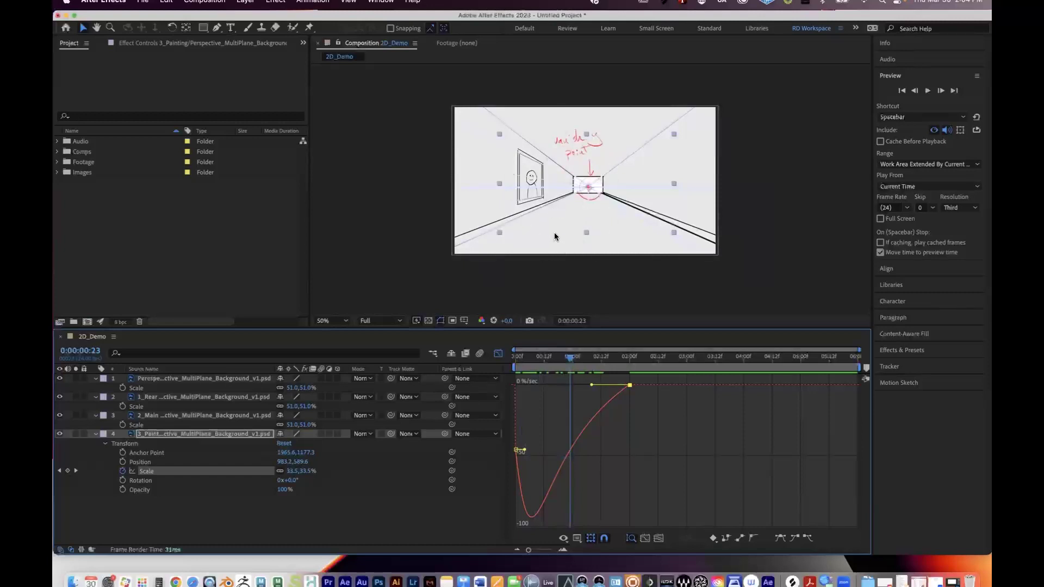
Step: Close the Graph Editor, move the painting's second Scale keyframe to about 0:00:05:16, and preview the slower animation
click(498, 353)
drag(630, 471, 726, 471)
key(Home)
key(space)
key(space)
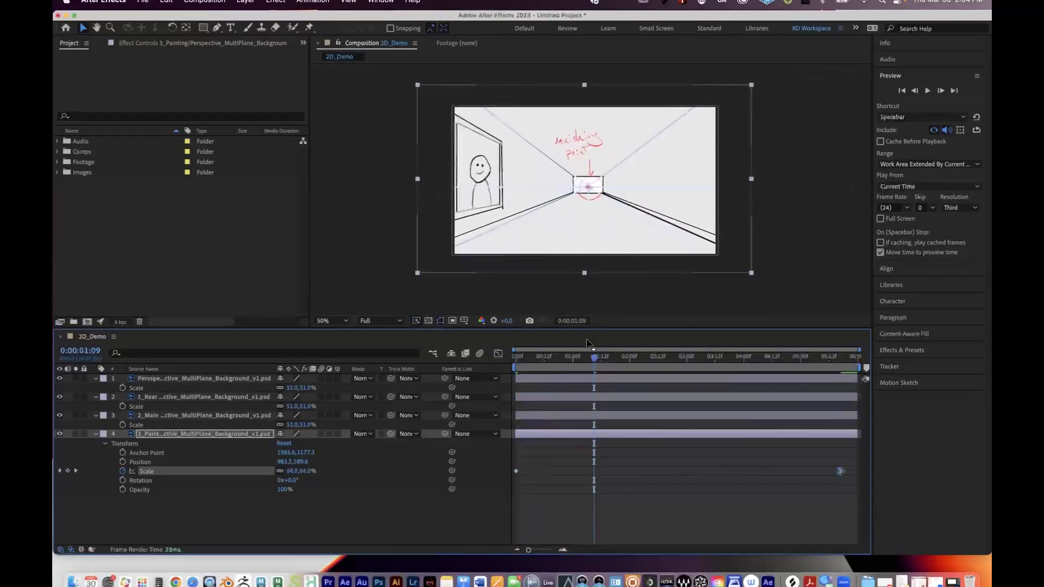
key(Home)
key(space)
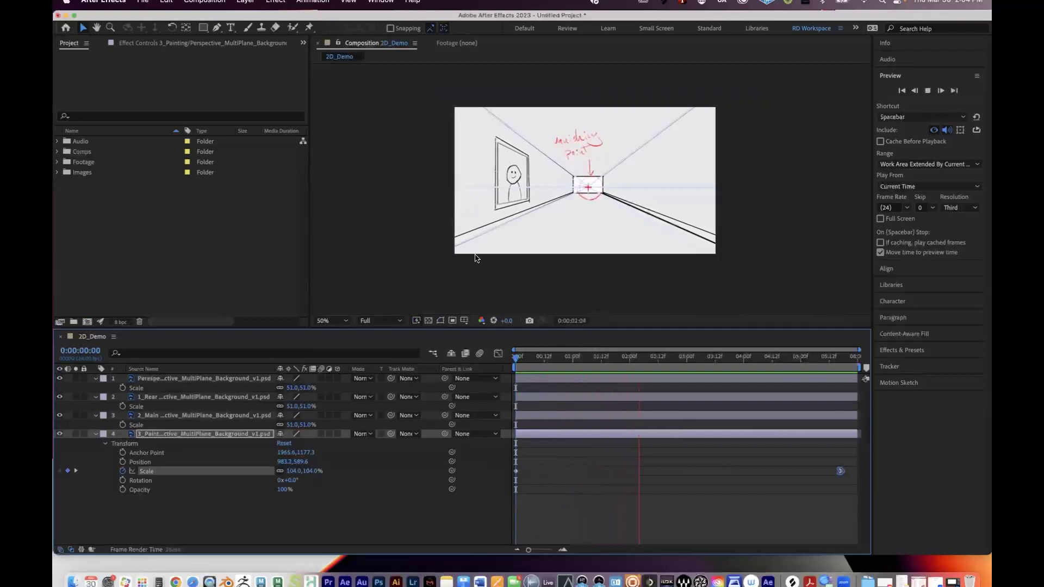
key(space)
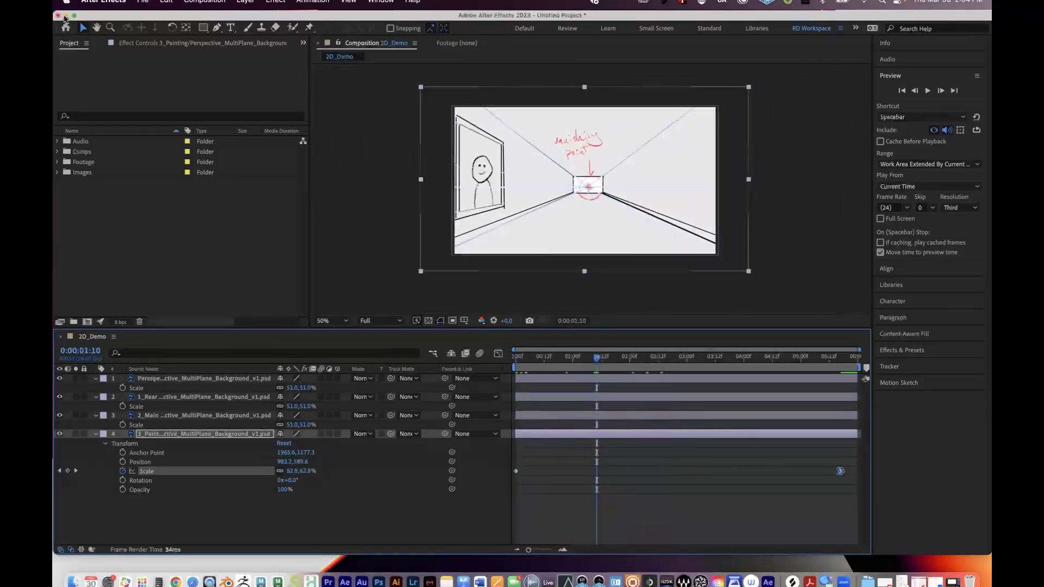
Step: Minimize the After Effects window to get back to the desktop and project folder
click(65, 15)
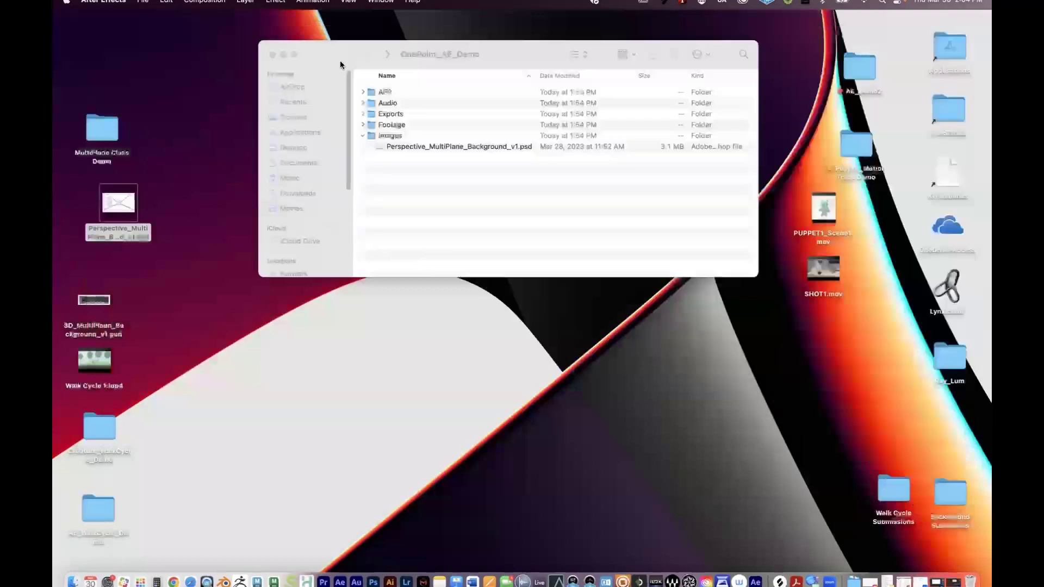
Step: Switch to Photoshop and bring up the 3D_MultiPlane_Background_v1.psd document
drag(341, 61, 238, 85)
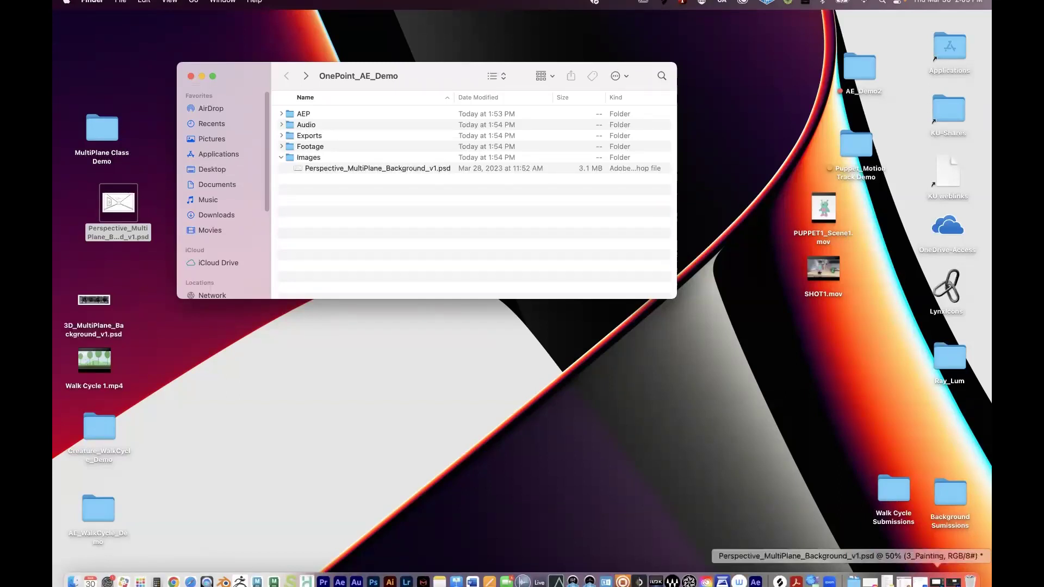
click(936, 580)
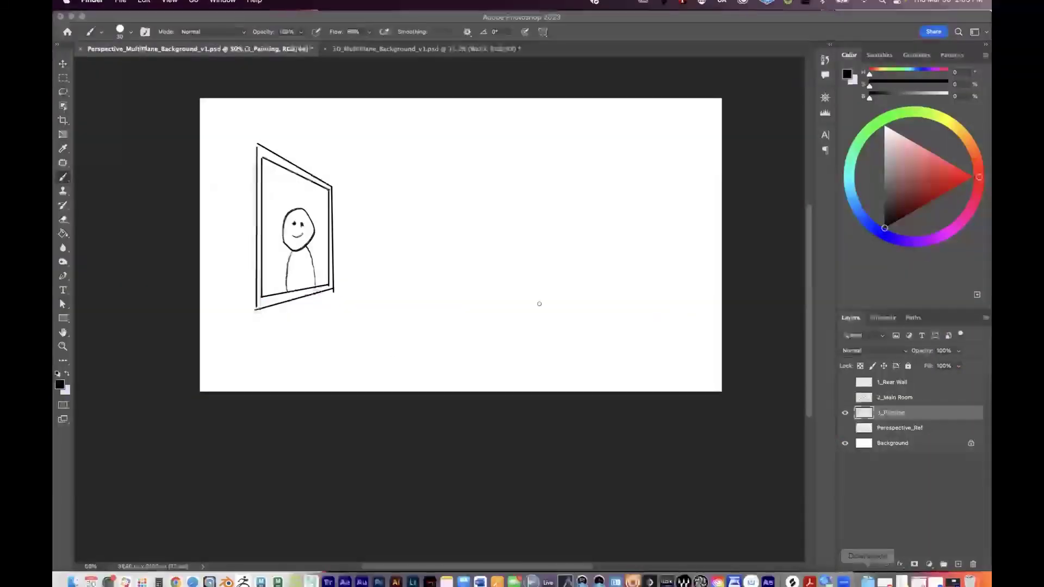
click(347, 50)
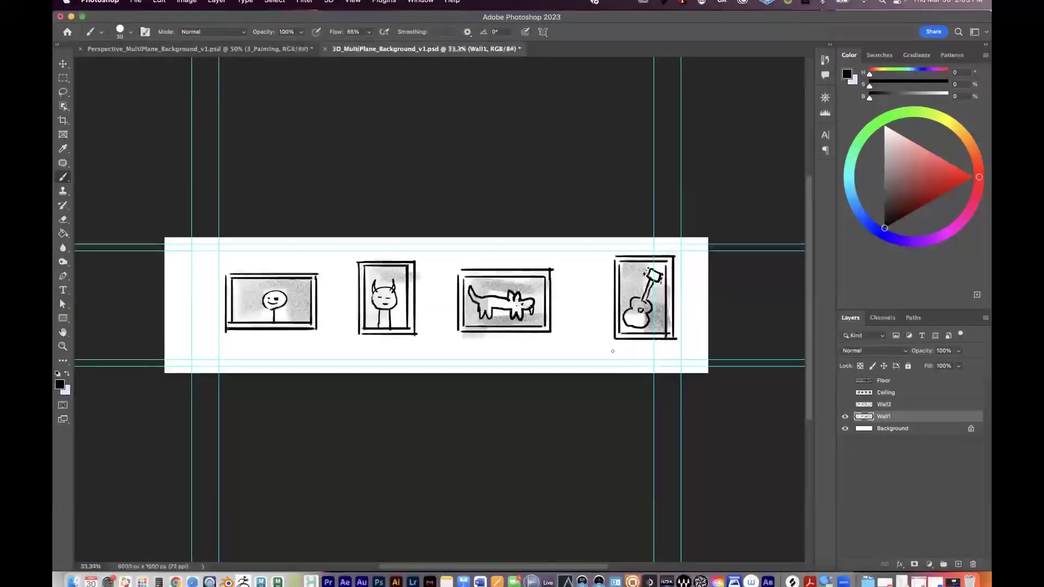
Step: Check the 3D background document's image size in pixels, then close the Image Size dialog without applying changes
click(186, 2)
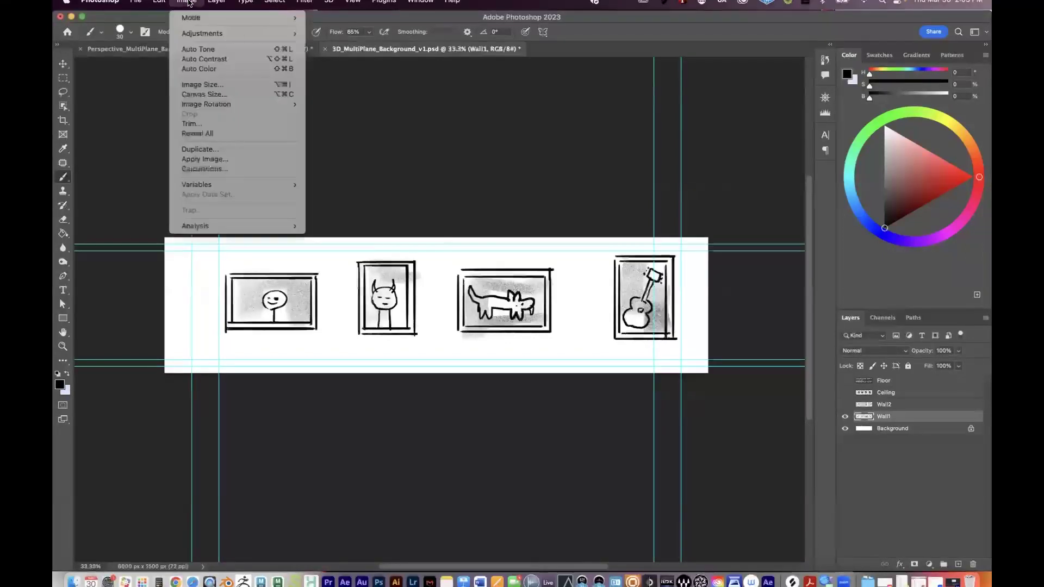
click(199, 84)
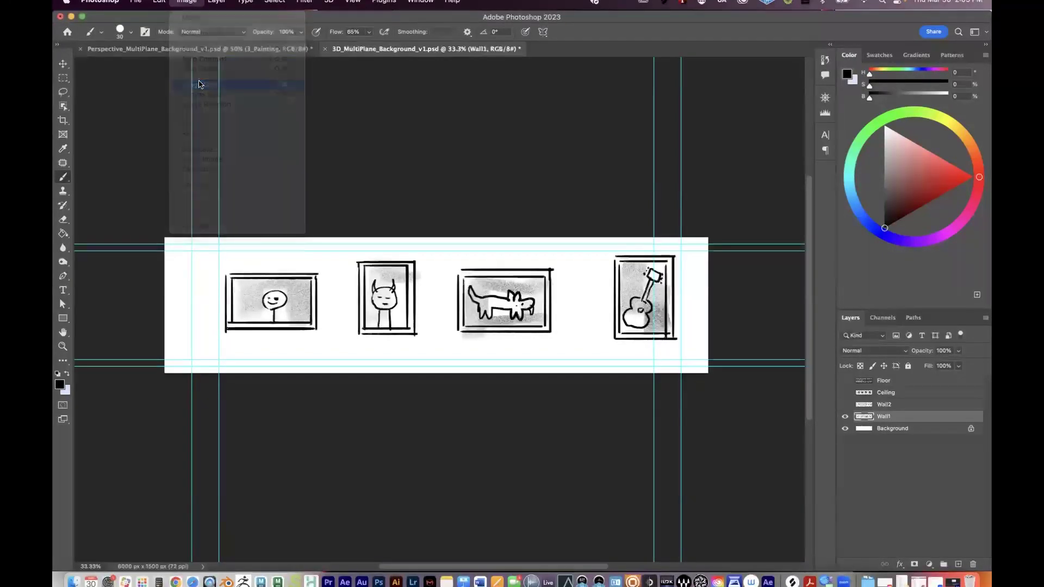
drag(527, 226, 387, 104)
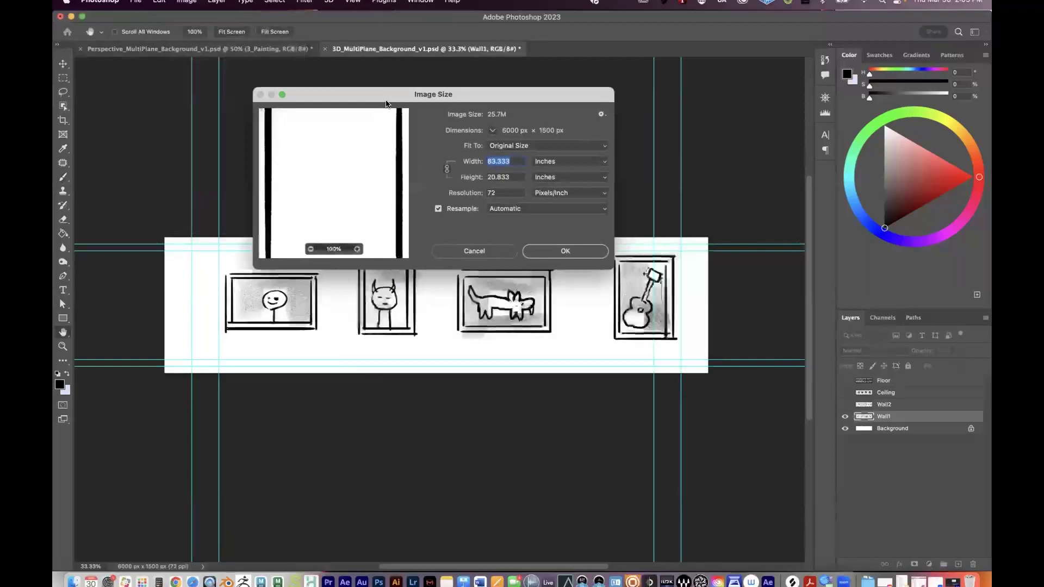
click(576, 161)
click(569, 154)
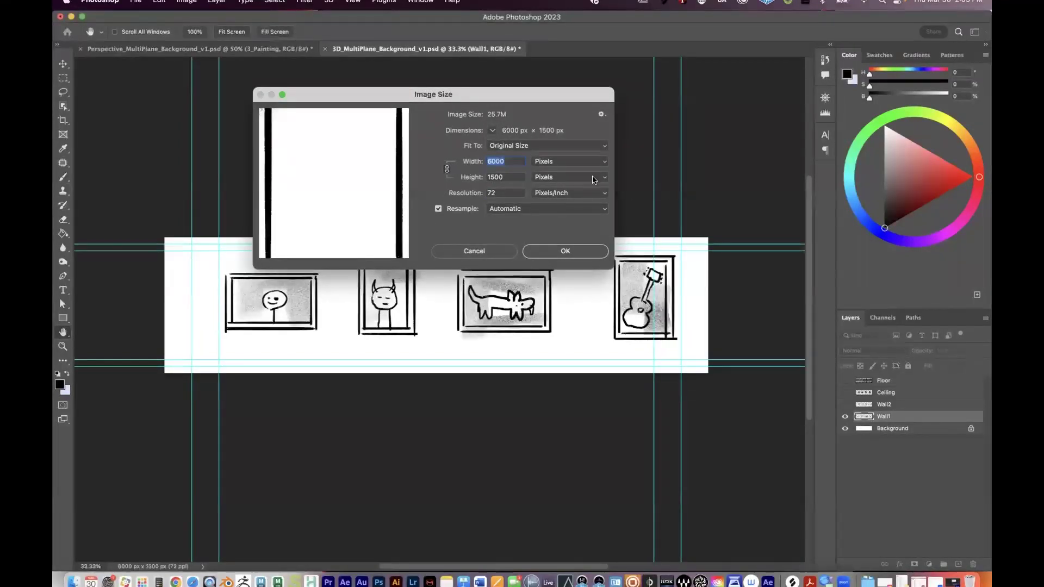
key(Tab)
key(shift+Tab)
click(474, 250)
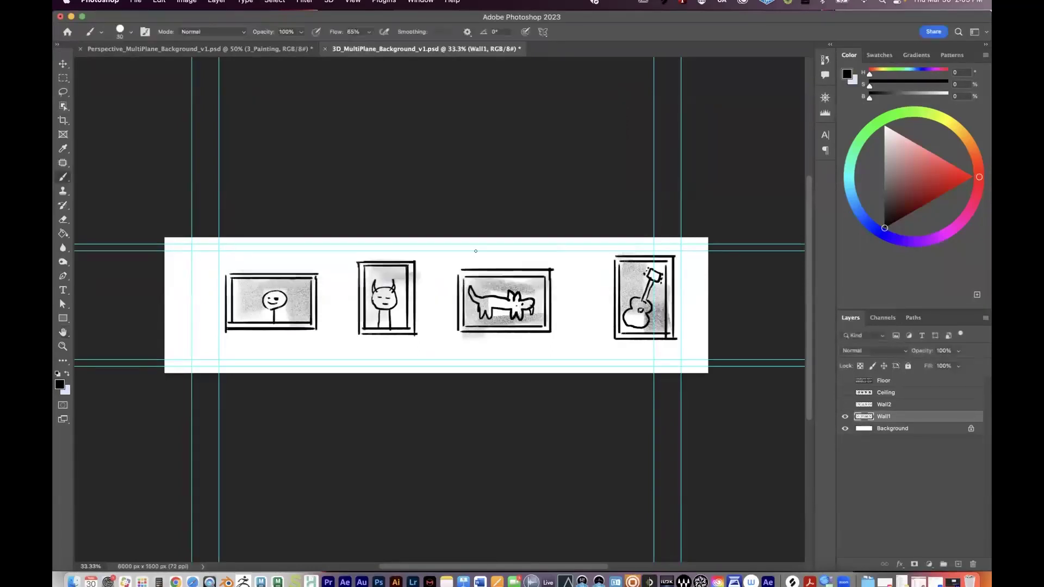
Step: Hide the Wall1 layer and briefly show the Wall2, Ceiling and Floor layers one at a time to review their artwork
click(845, 417)
click(845, 405)
click(845, 404)
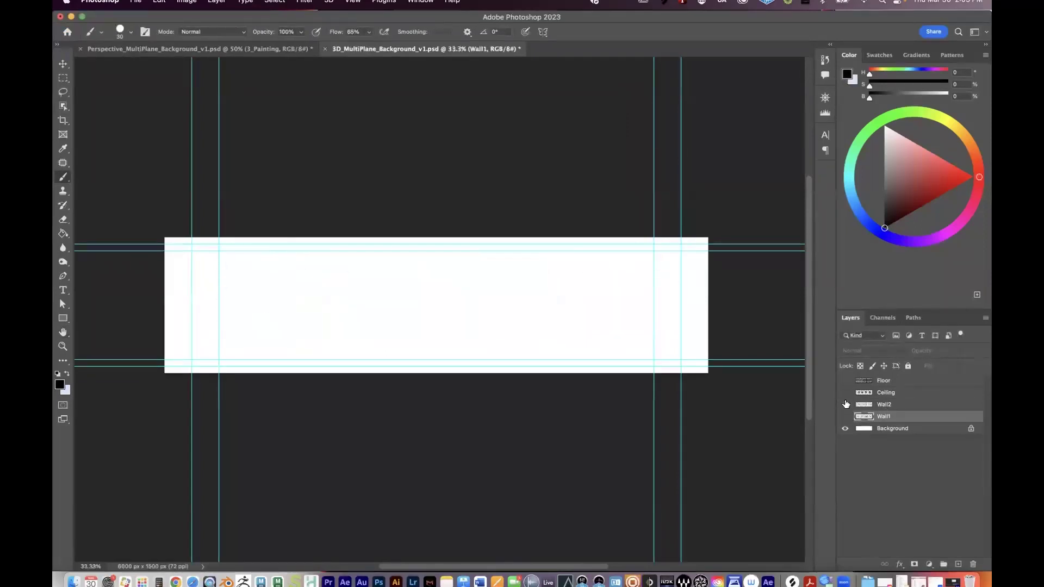
click(844, 394)
click(845, 393)
click(844, 383)
click(844, 382)
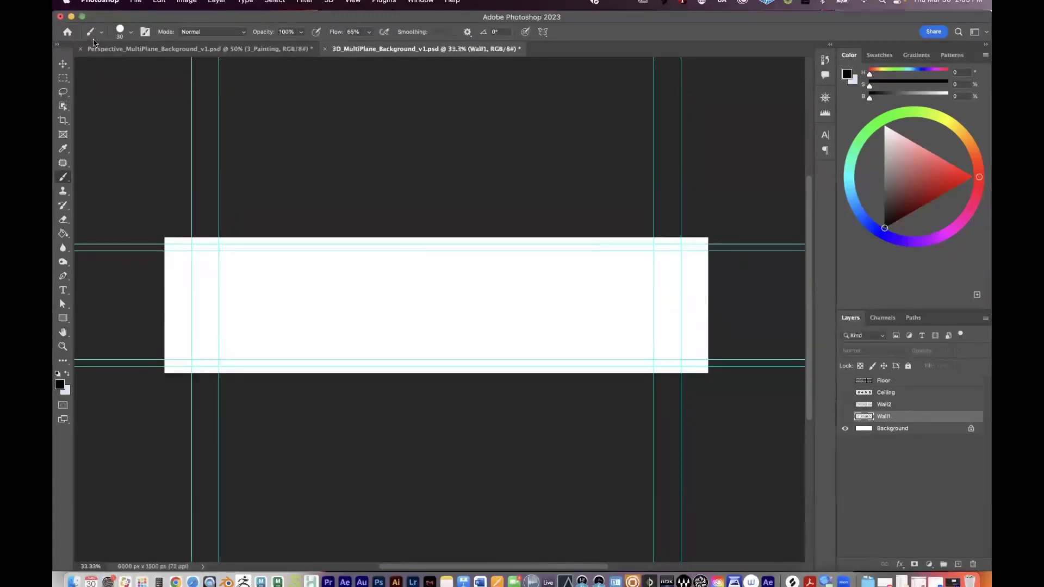
Step: Minimize Photoshop and copy 3D_MultiPlane_Background_v1.psd from the desktop into the Images folder of OnePoint_AE_Demo
click(71, 17)
drag(94, 300, 93, 297)
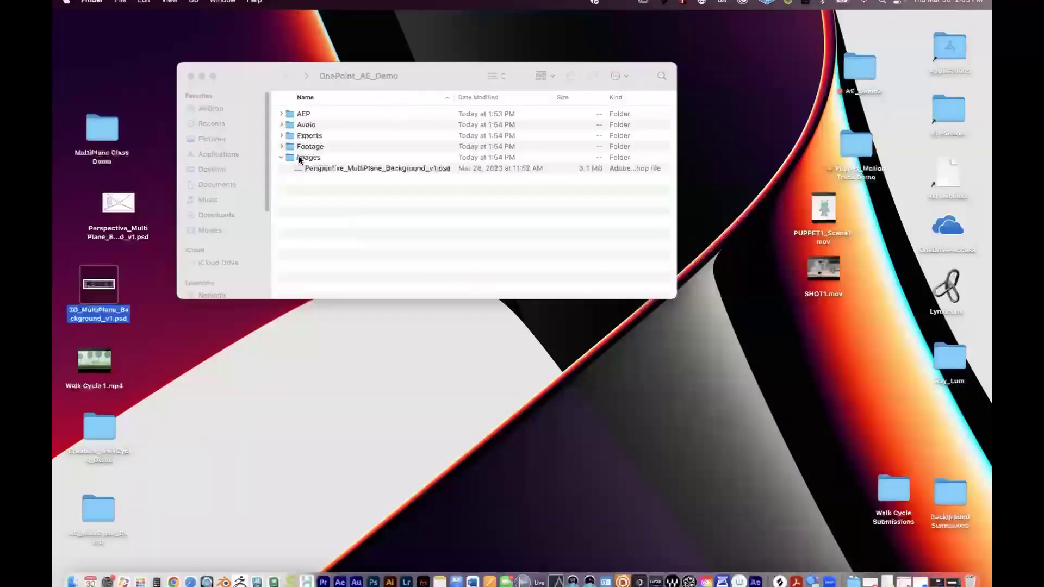
click(246, 90)
drag(233, 76, 417, 163)
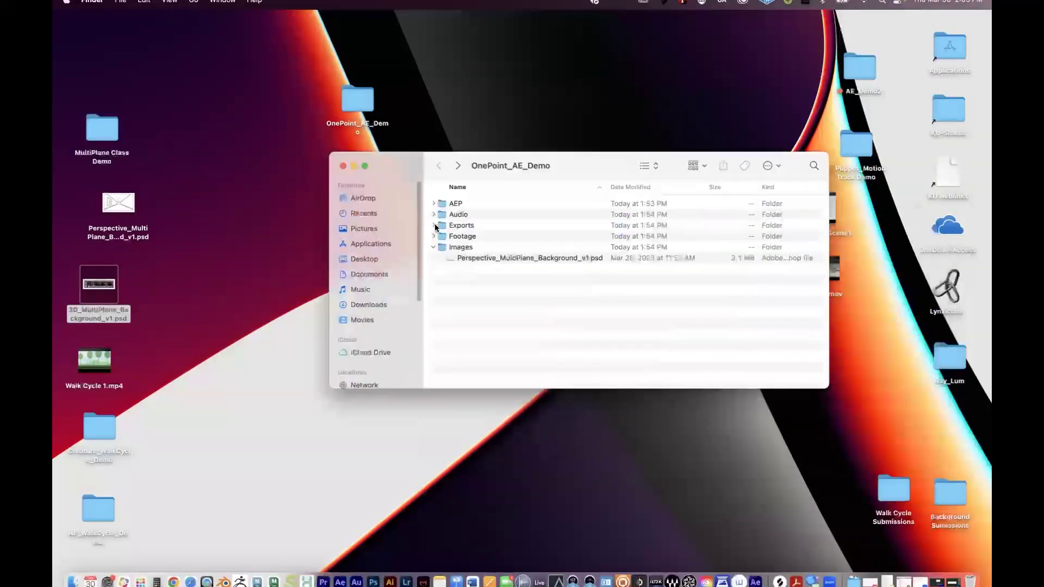
click(464, 249)
drag(97, 289, 466, 248)
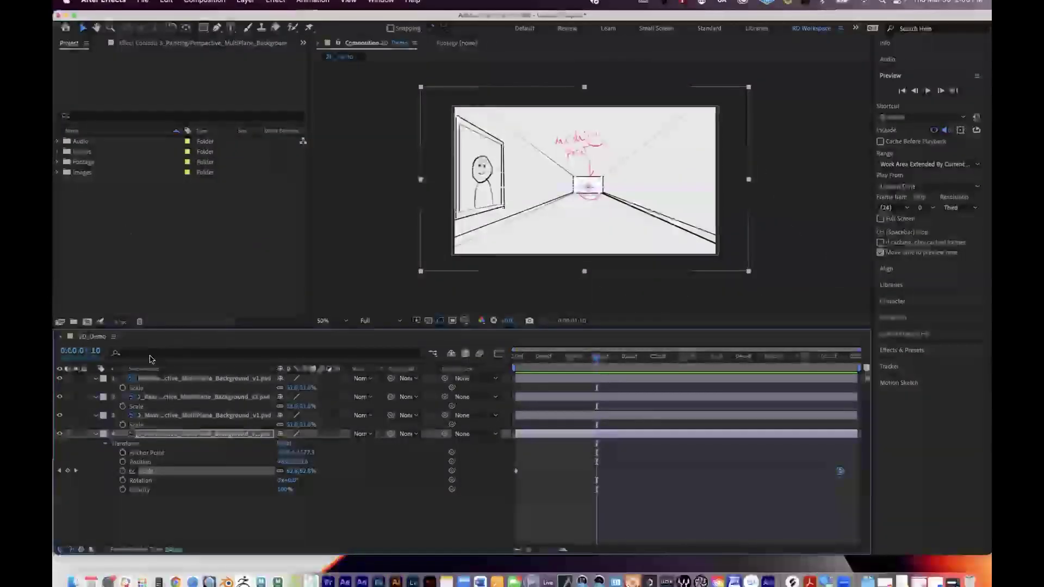
Step: Switch to After Effects, expand the project's Images folder, and place the application window beside the Finder window
click(82, 172)
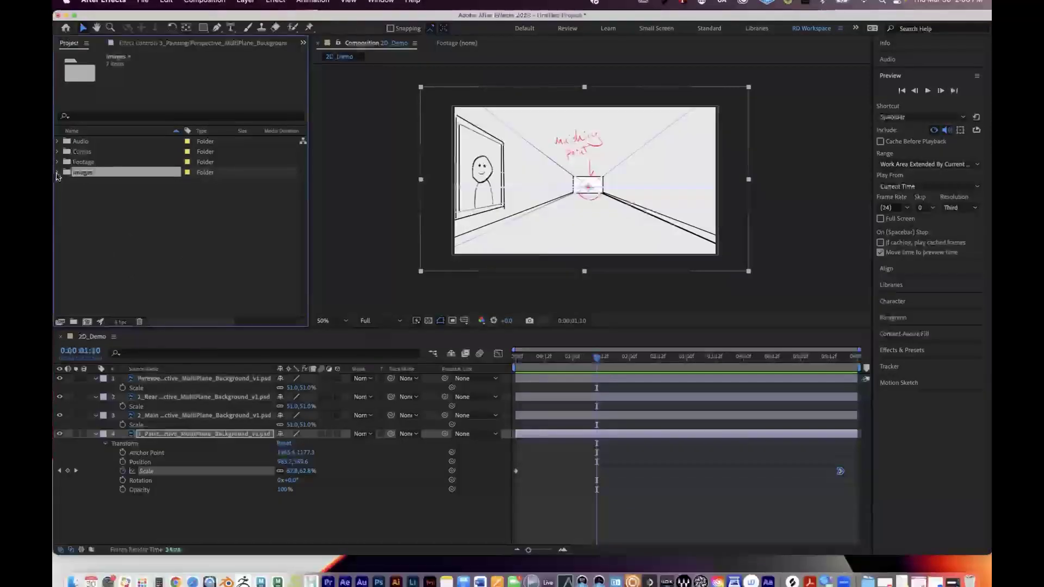
click(57, 173)
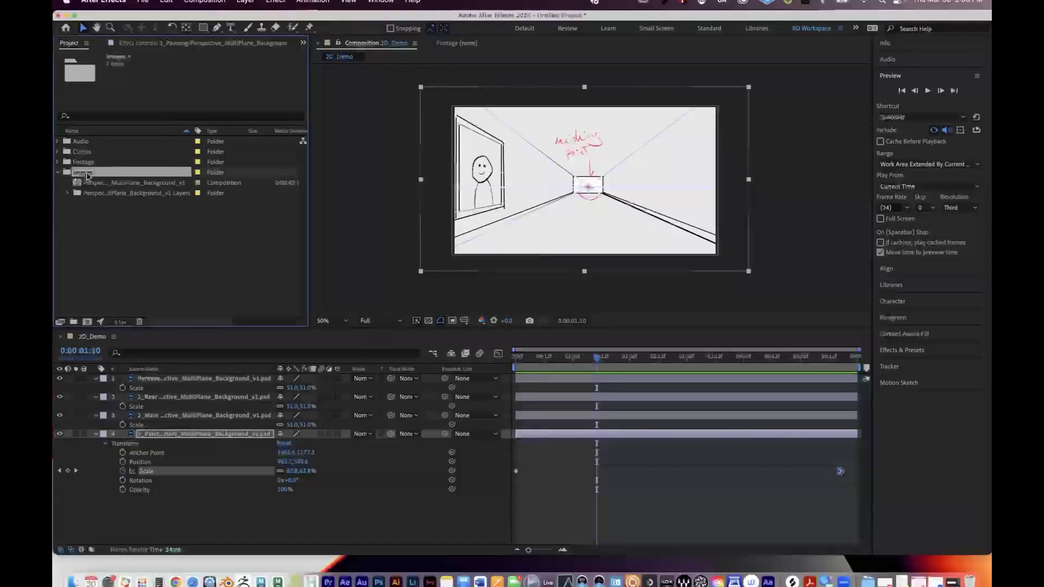
click(131, 10)
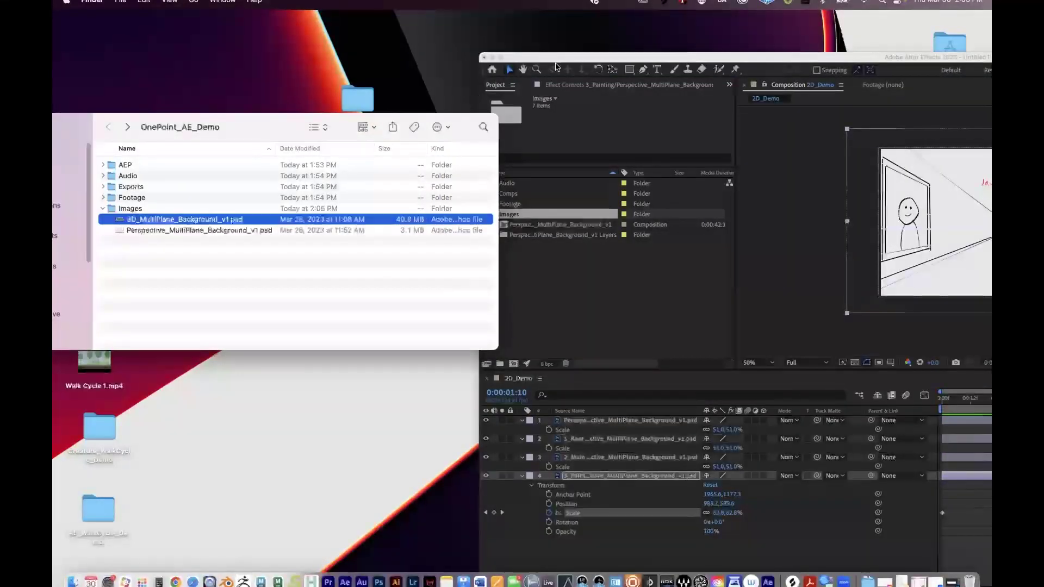
drag(643, 61, 460, 97)
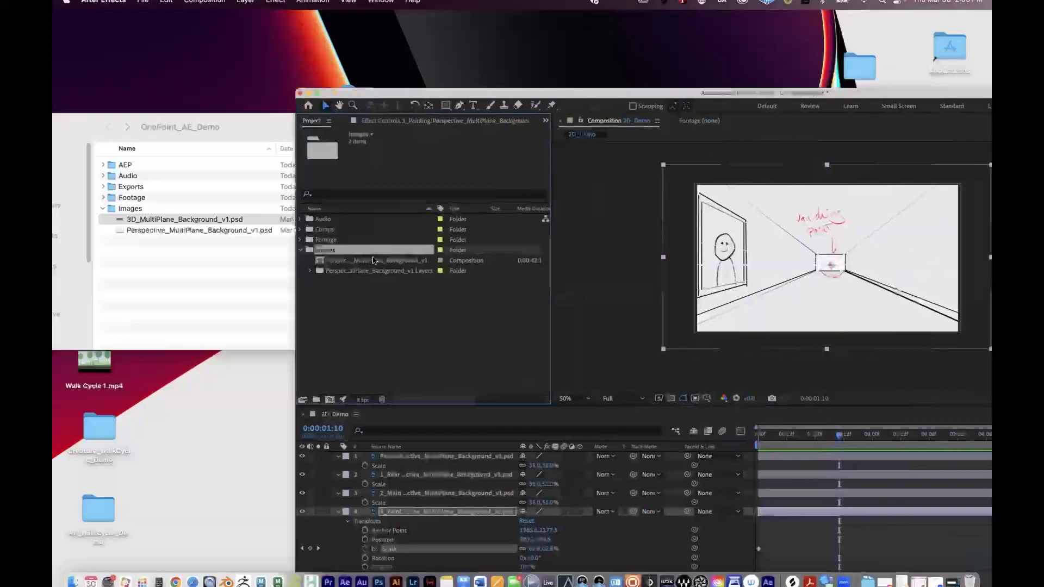
Step: Import 3D_MultiPlane_Background_v1.psd into the project's Images folder as a Composition with the default layer options
click(143, 2)
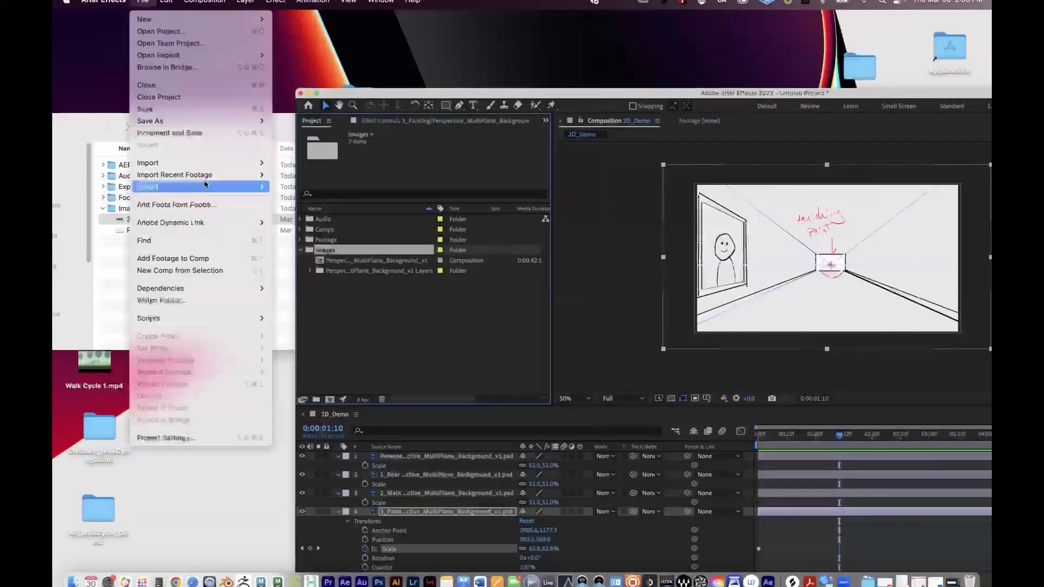
mouse_move(243, 164)
click(287, 163)
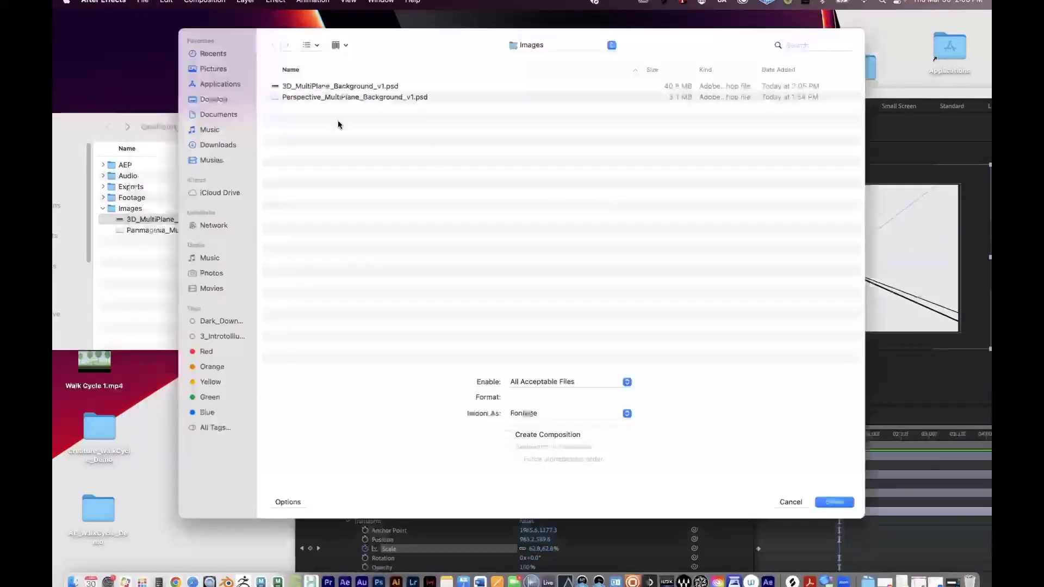
click(290, 87)
drag(787, 31, 774, 160)
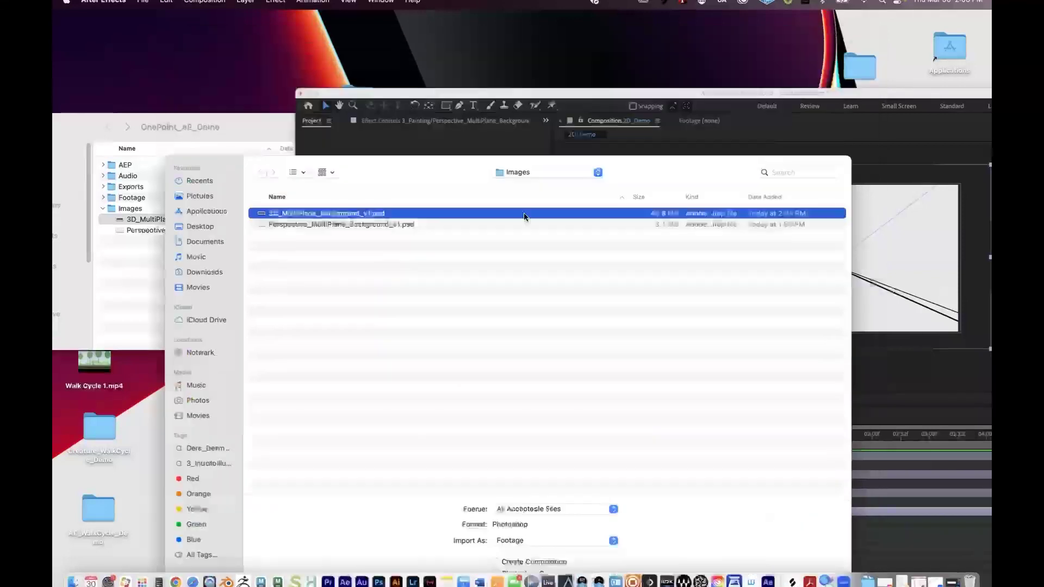
drag(436, 176, 431, 65)
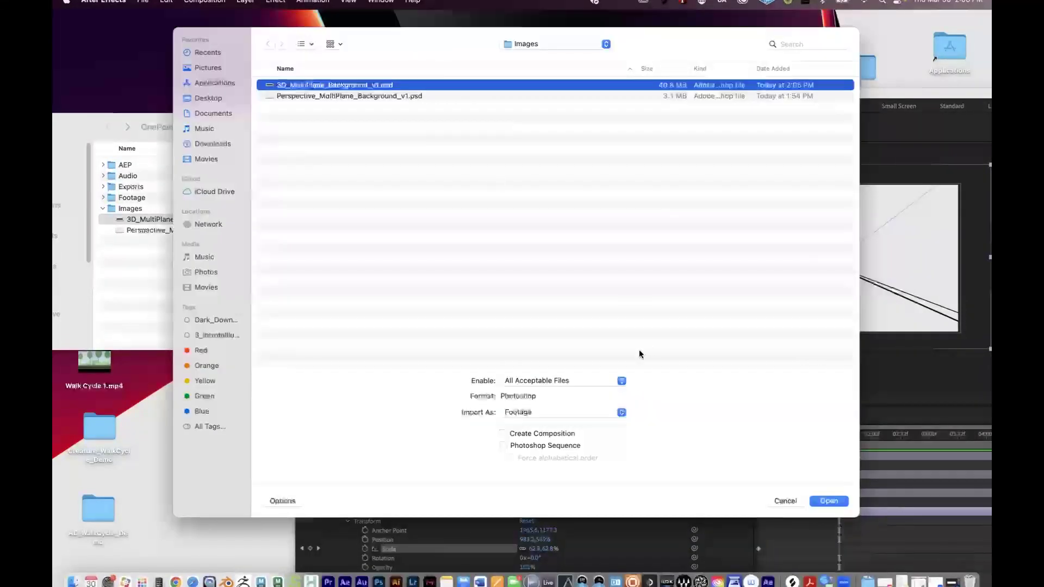
click(550, 412)
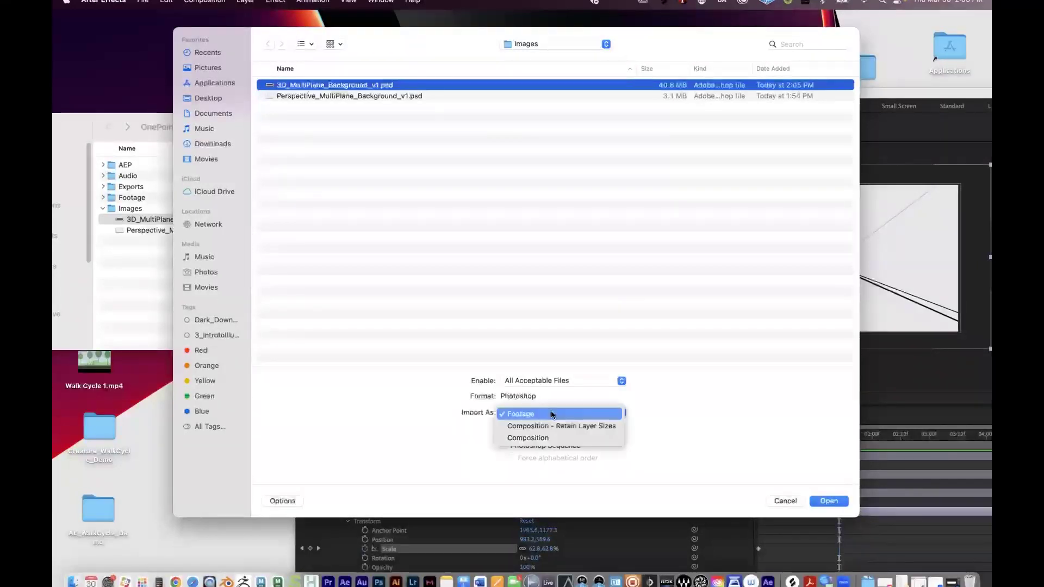
click(553, 439)
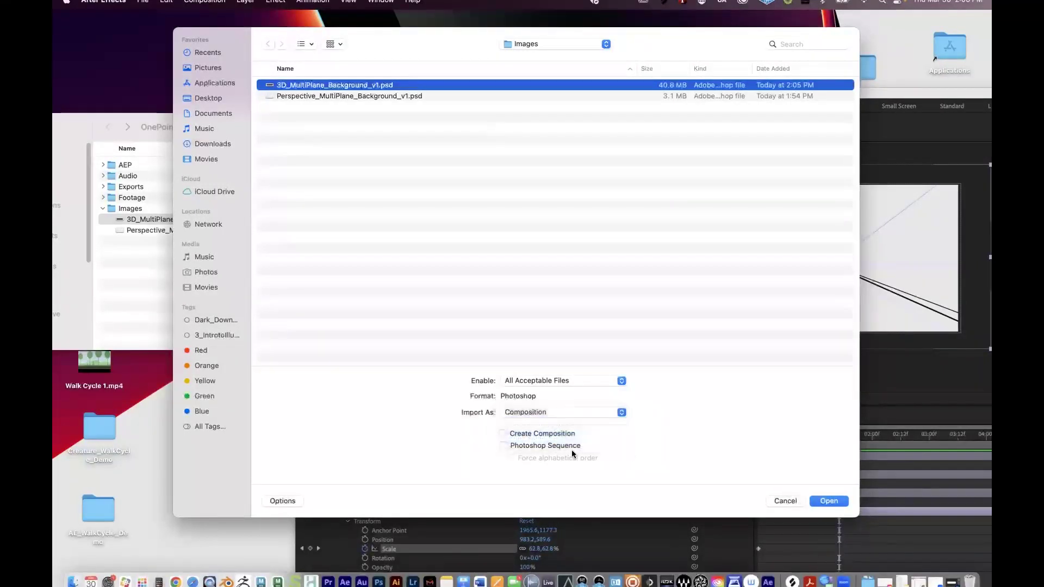
click(837, 500)
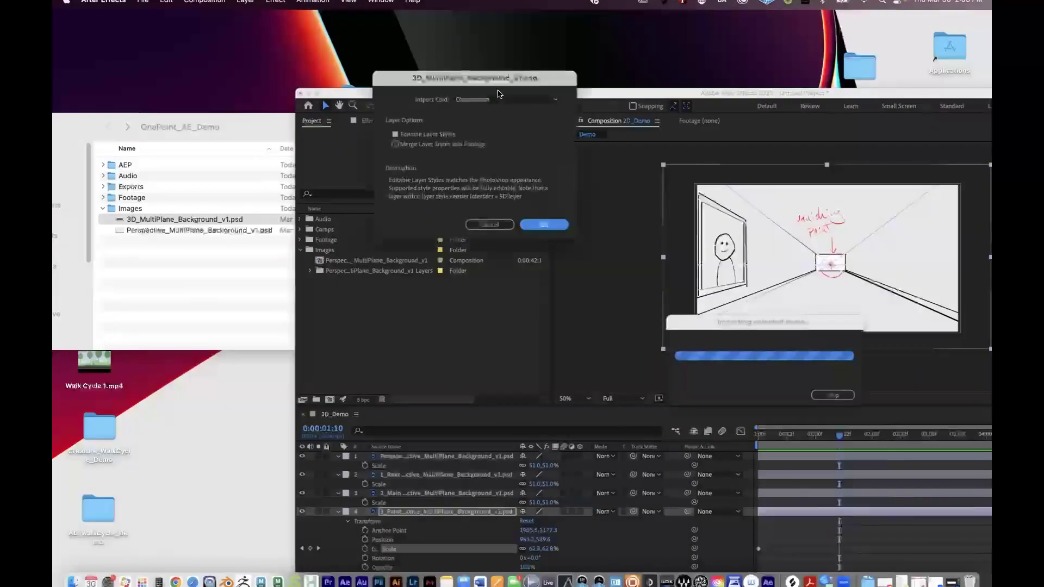
click(544, 224)
Step: Create a composition named 3D_Demo in the Comps folder, keeping HD 1920x1080, 24 fps and a 0:00:06:00 duration
drag(368, 93, 145, 26)
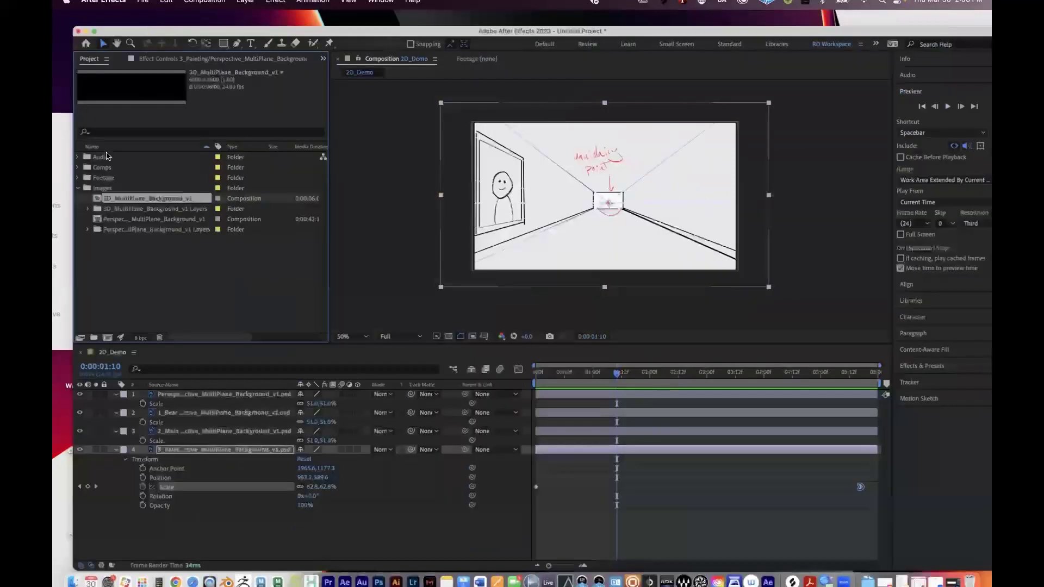
click(91, 170)
click(77, 169)
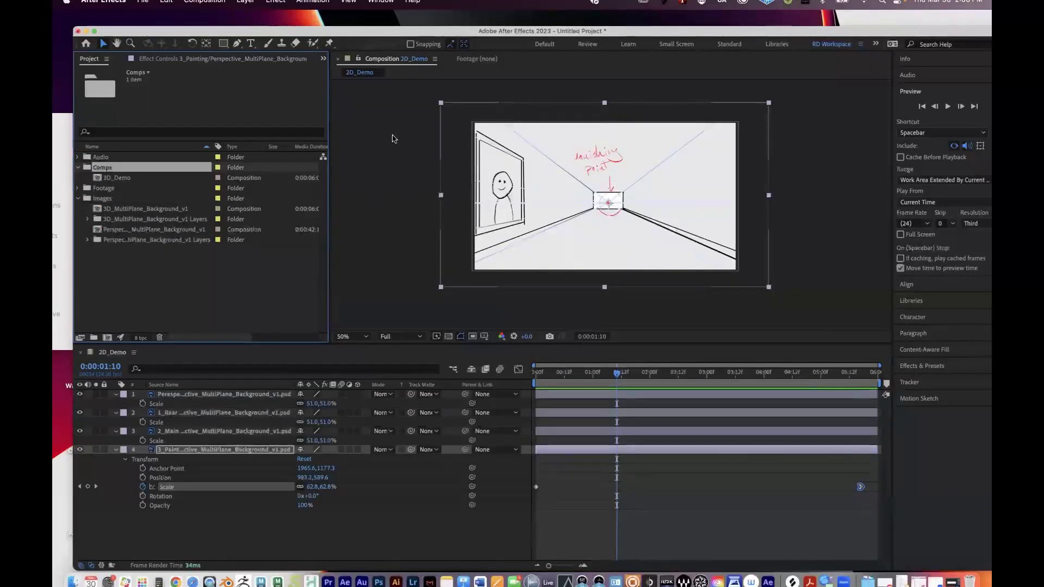
click(207, 1)
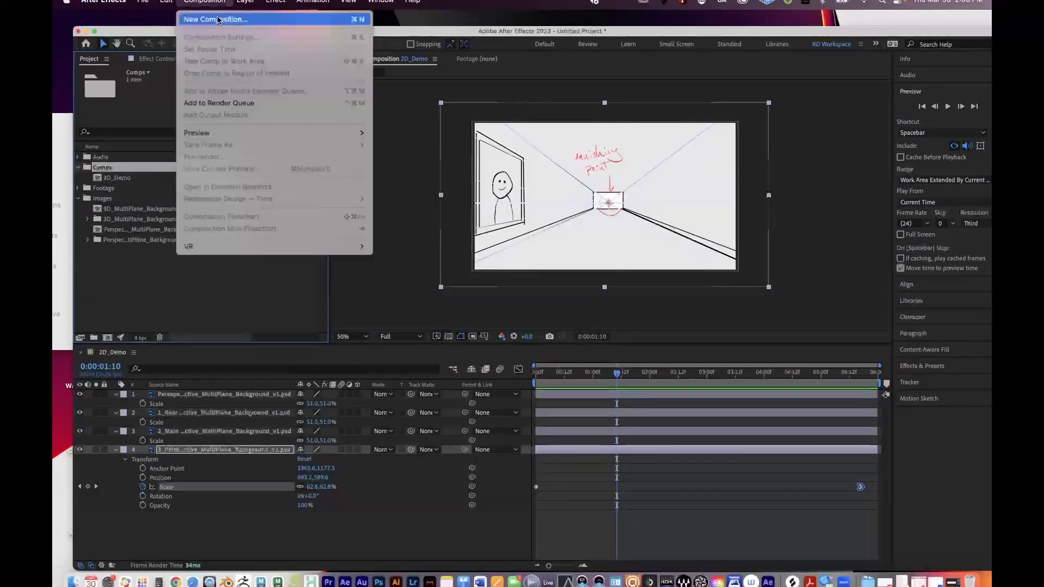
click(322, 20)
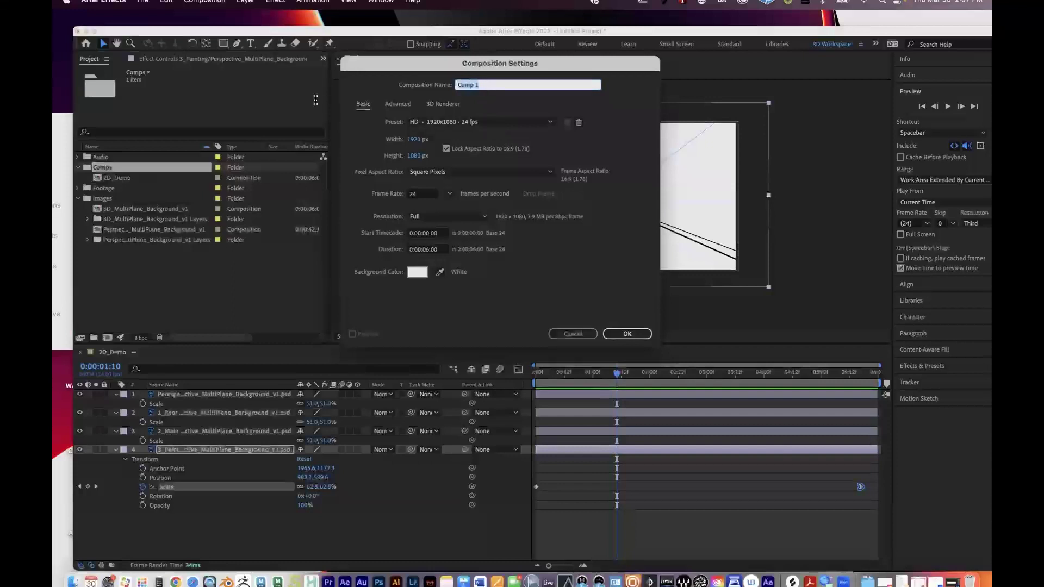
text(3D_)
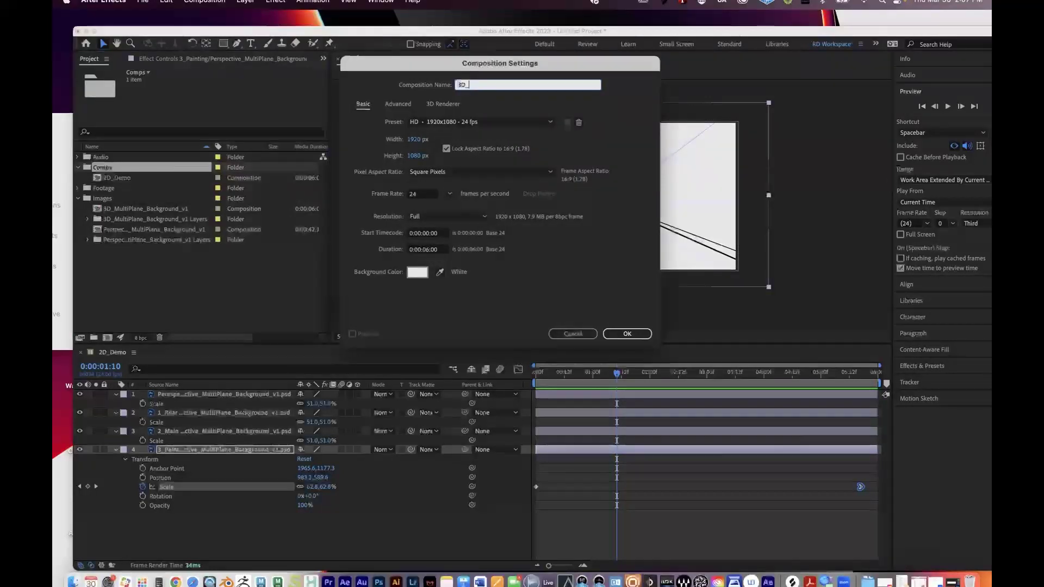
text(Demo)
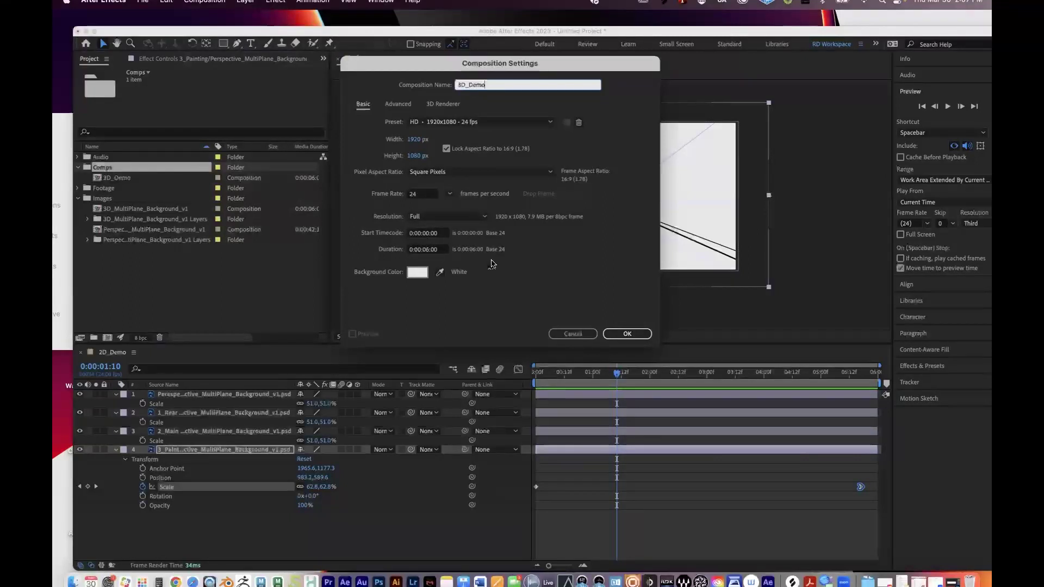
click(627, 333)
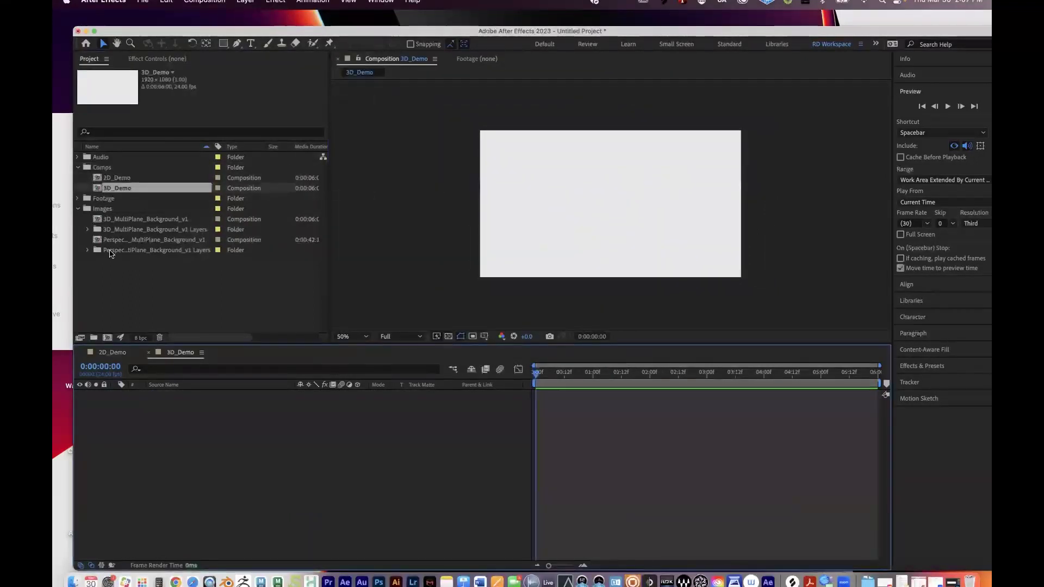
Step: Expand the 3D_MultiPlane_Background_v1 Layers folder and add its Ceiling, Floor, Wall1 and Wall2 layers to the 3D_Demo timeline
click(107, 230)
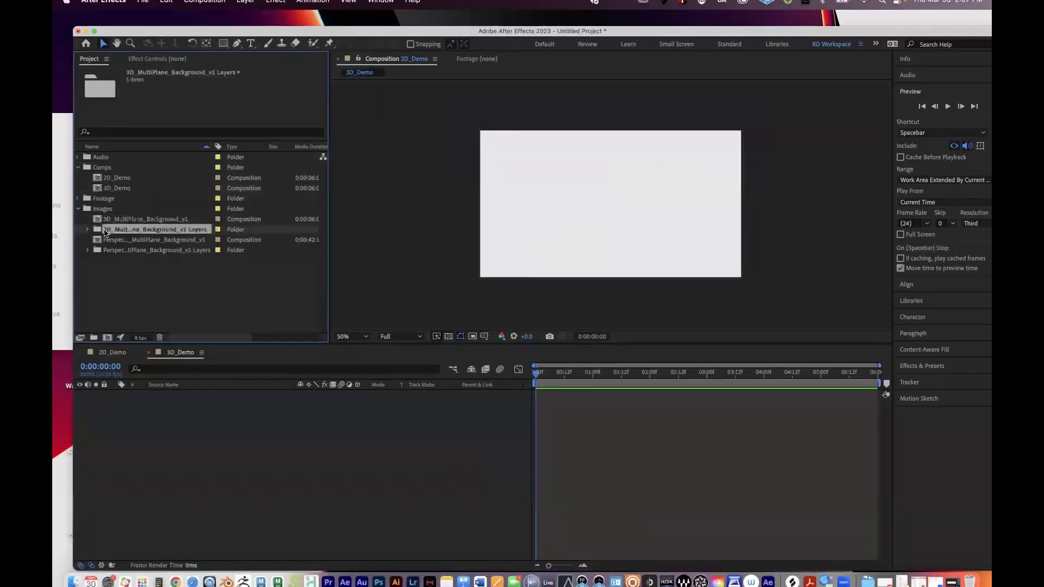
click(87, 229)
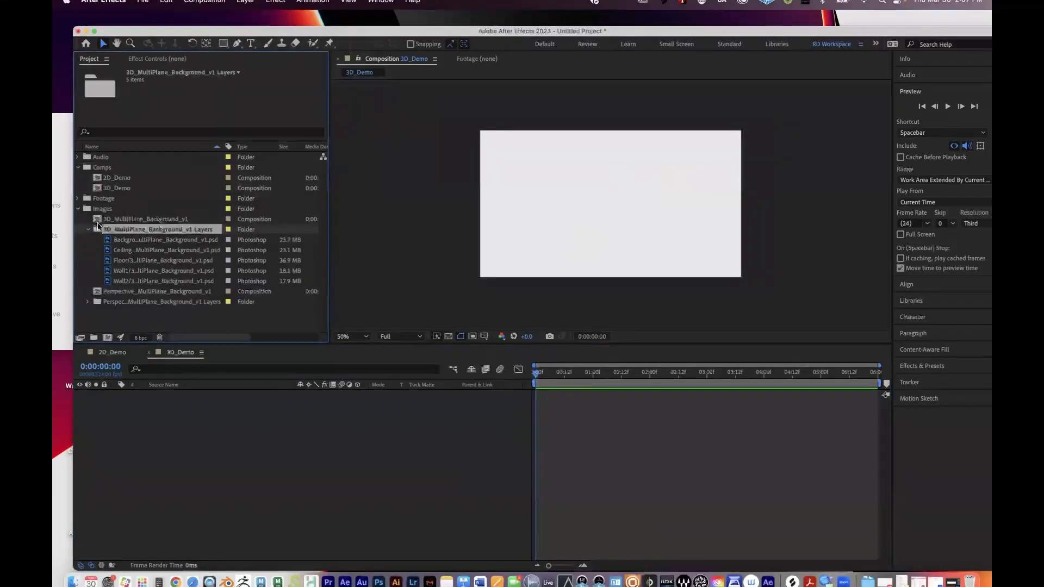
click(152, 242)
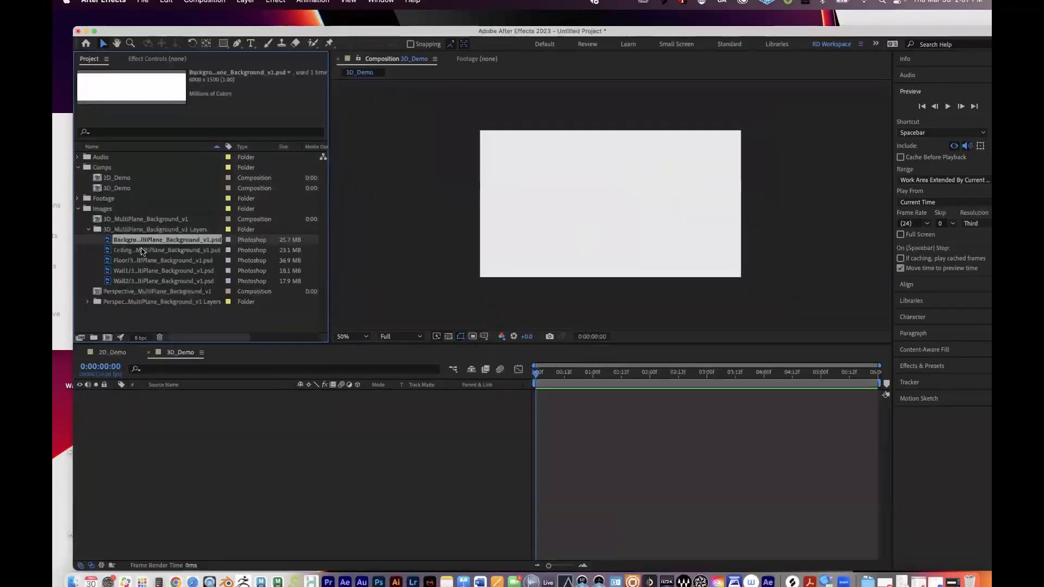
click(140, 250)
shift+click(142, 280)
drag(143, 279, 188, 418)
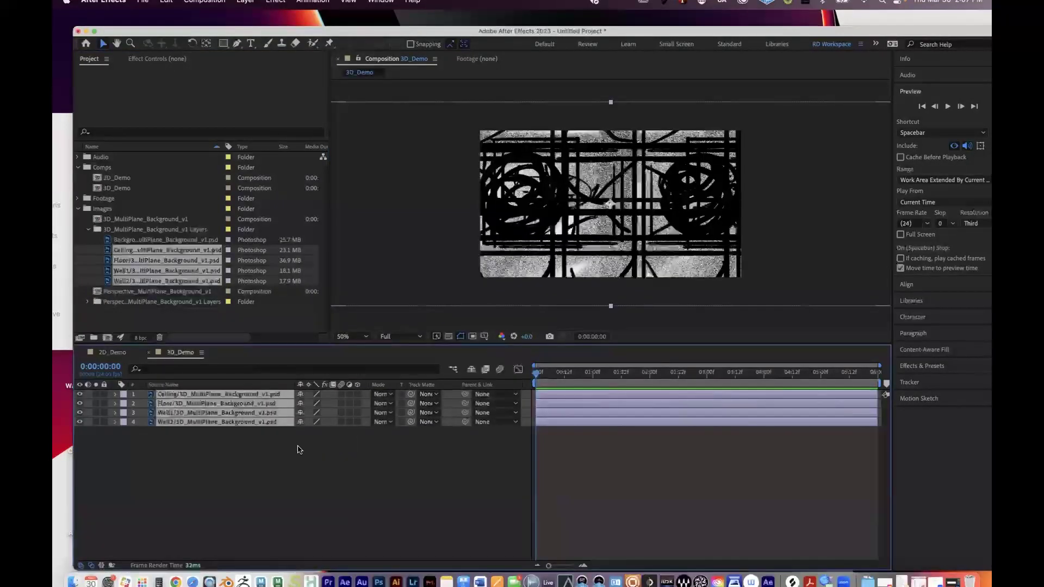
Step: Select the Ceiling, Floor, Wall1 and Wall2 layers and view their full extents beyond the 3D_Demo frame
click(296, 472)
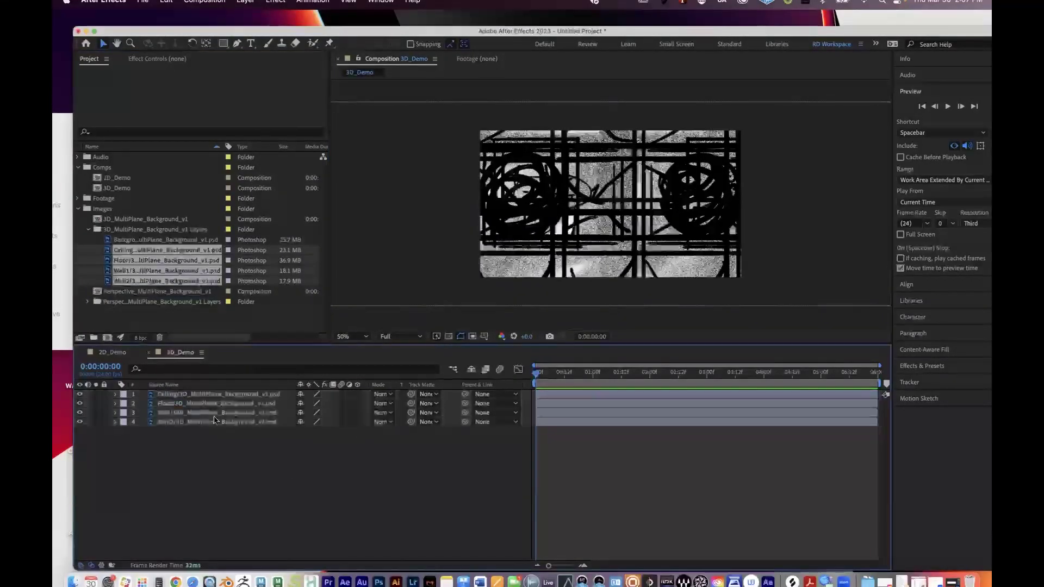
click(195, 395)
shift+click(194, 404)
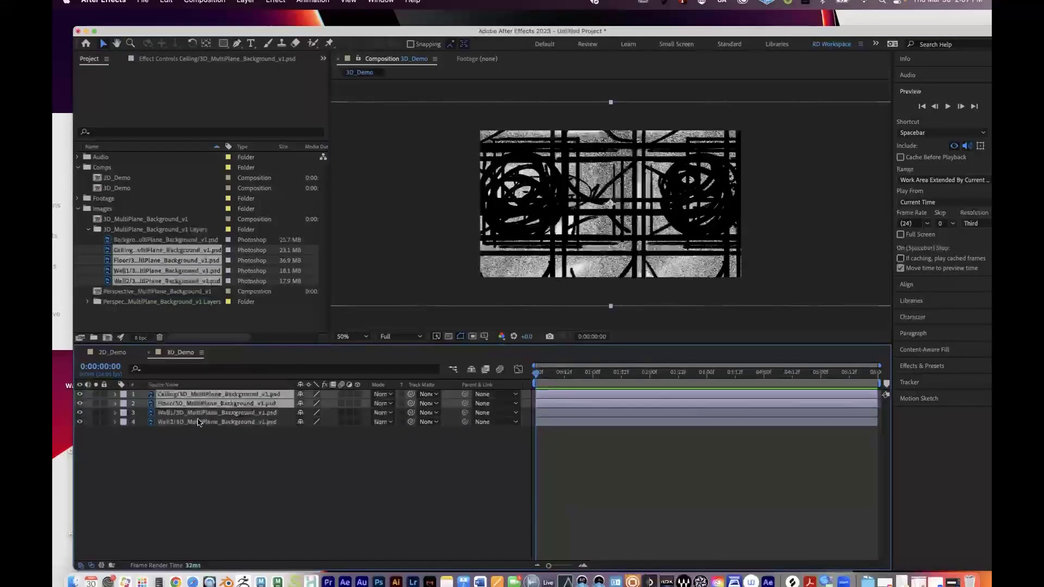
shift+click(202, 421)
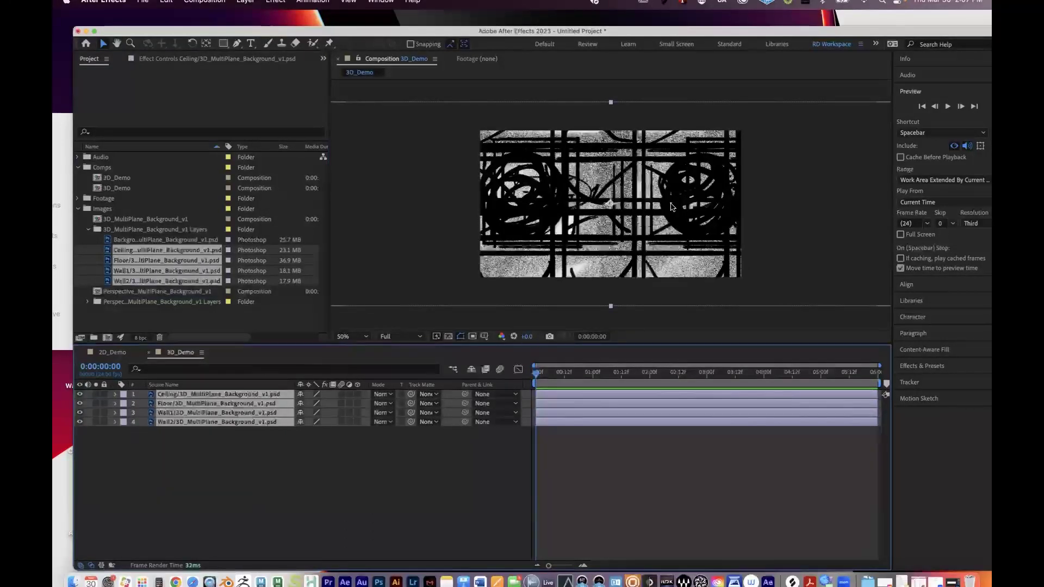
key(comma)
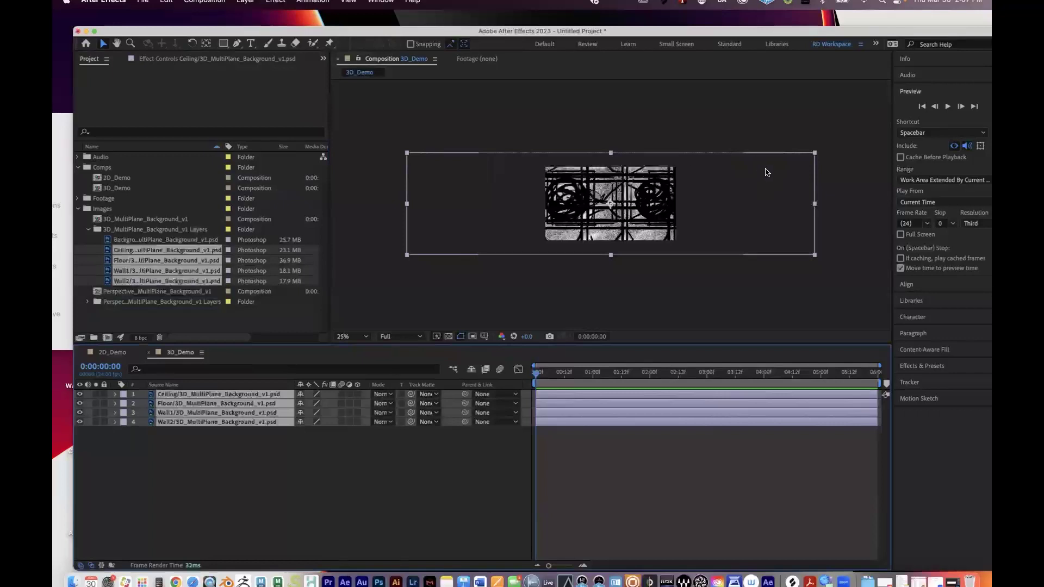
Step: Examine the artwork of the stacked layers by temporarily hiding Ceiling, Floor and Wall1, and restore their visibility
click(300, 478)
click(175, 395)
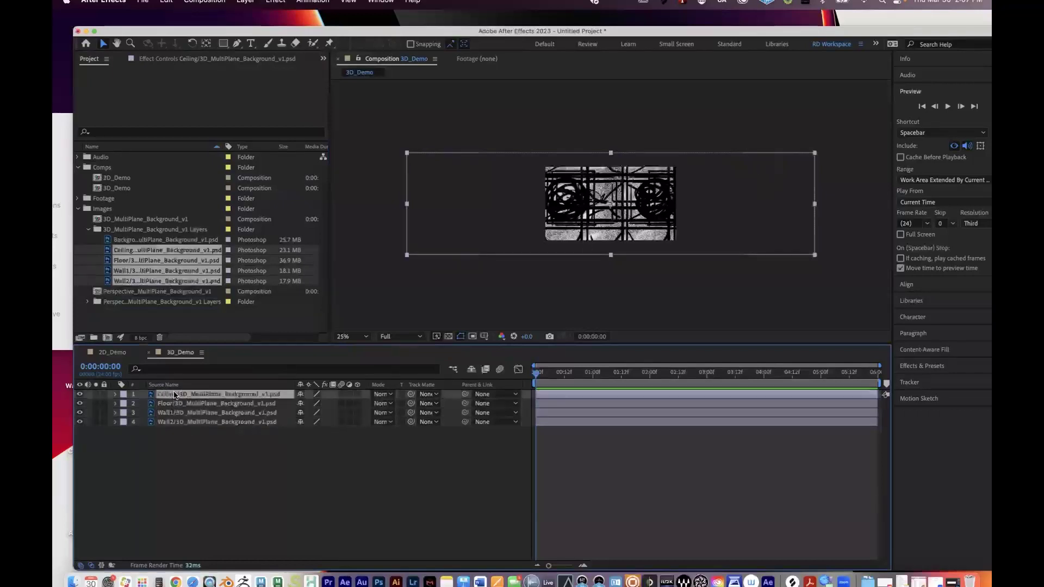
click(79, 394)
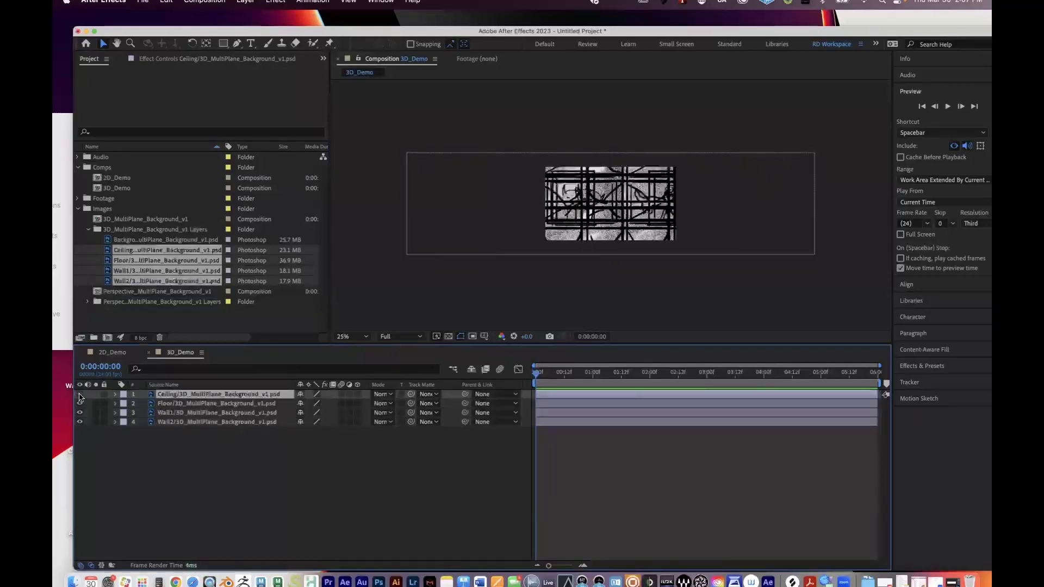
click(80, 403)
click(80, 403)
click(80, 403)
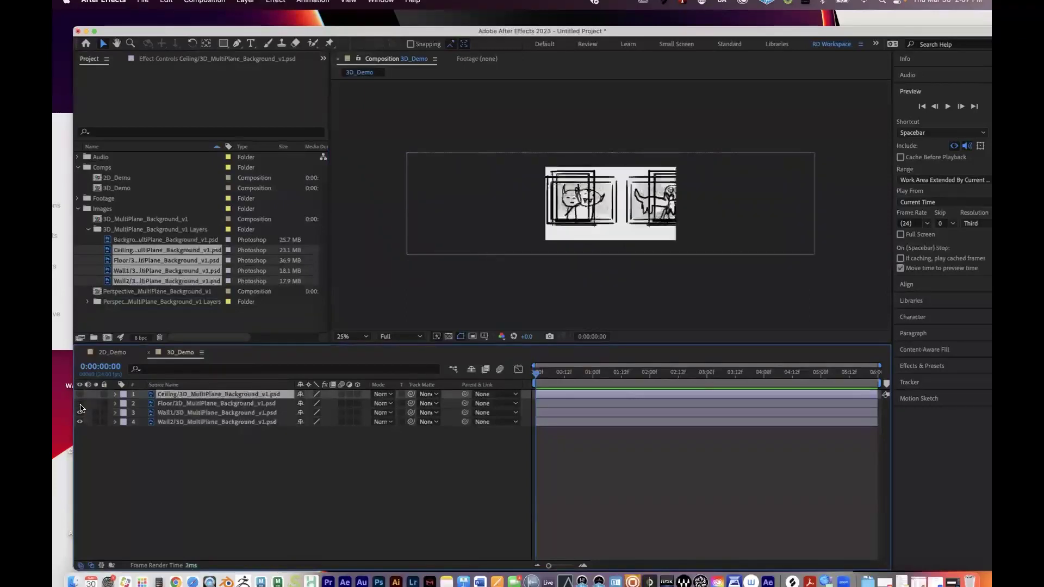
click(80, 413)
click(79, 412)
click(80, 413)
click(80, 413)
click(79, 395)
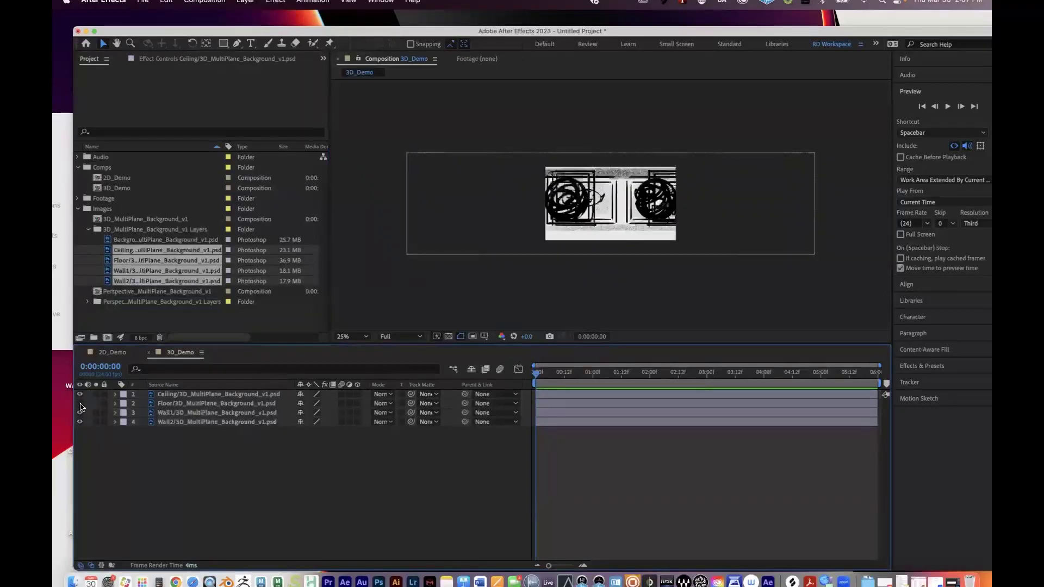
click(80, 403)
key(slash)
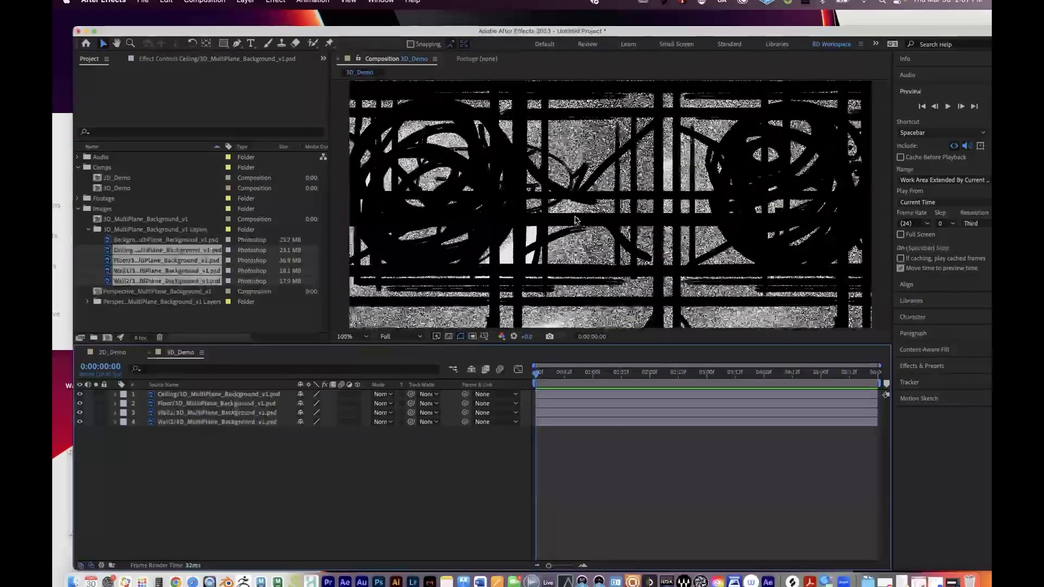
Step: Switch to Photoshop, toggle the Ceiling, Wall2 and Wall1 layers' visibility to inspect the source artwork, and minimize the document window
click(949, 581)
click(845, 393)
click(845, 404)
click(845, 416)
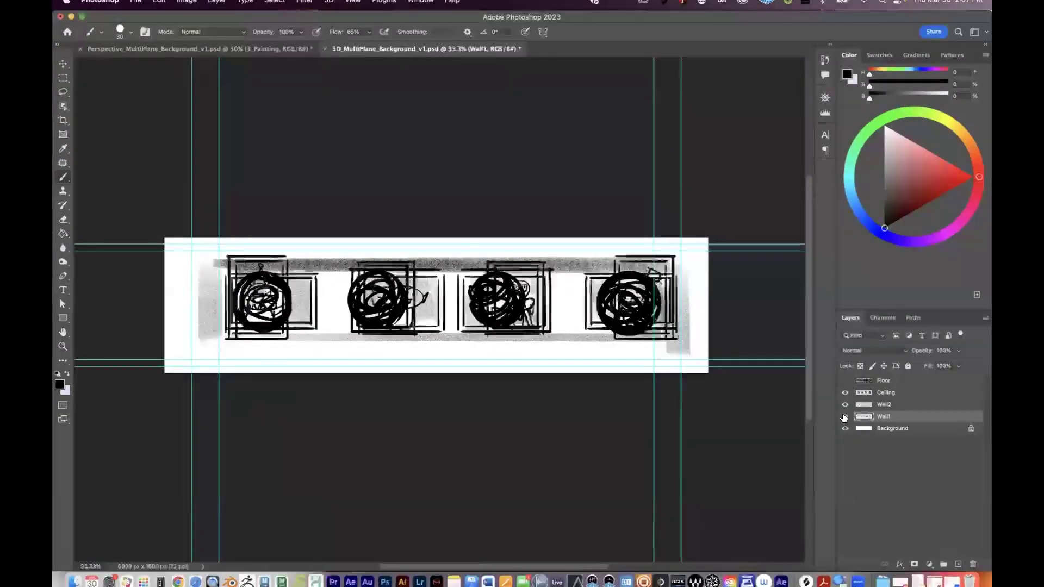
click(71, 17)
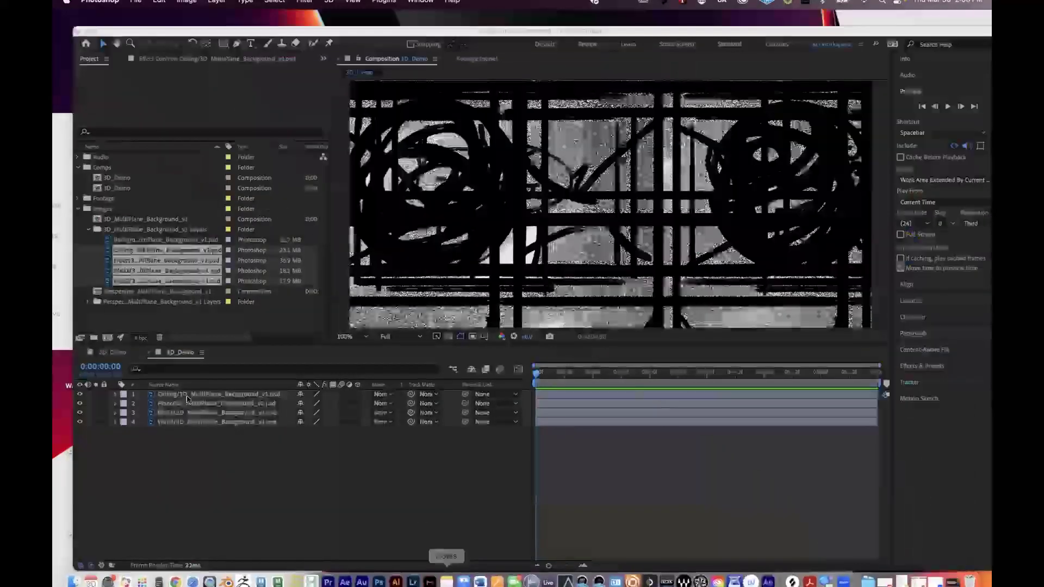
Step: In After Effects, rename the first two 3D_Demo timeline layers Ceiling and Floor
click(190, 395)
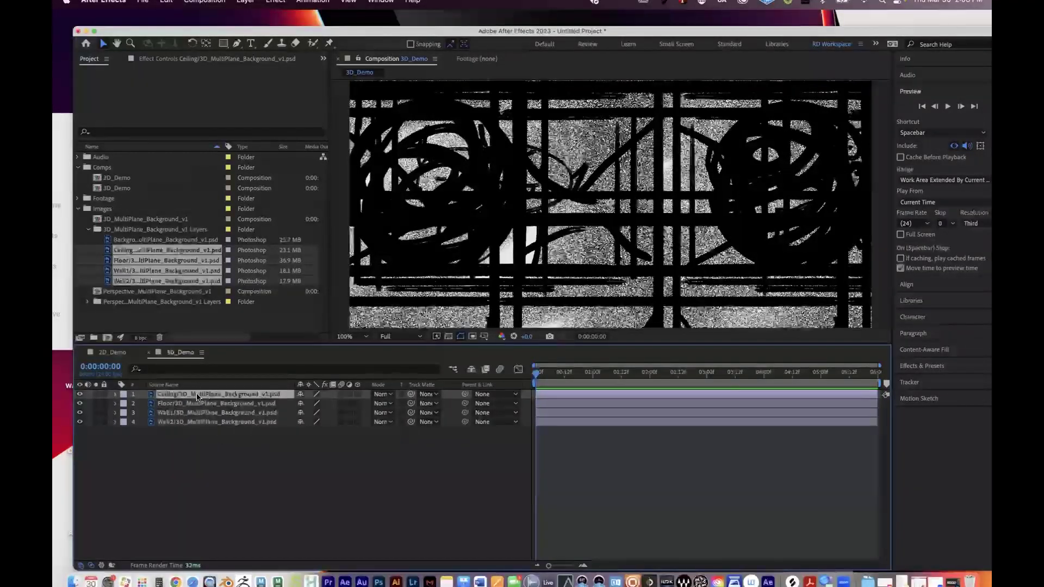
key(Return)
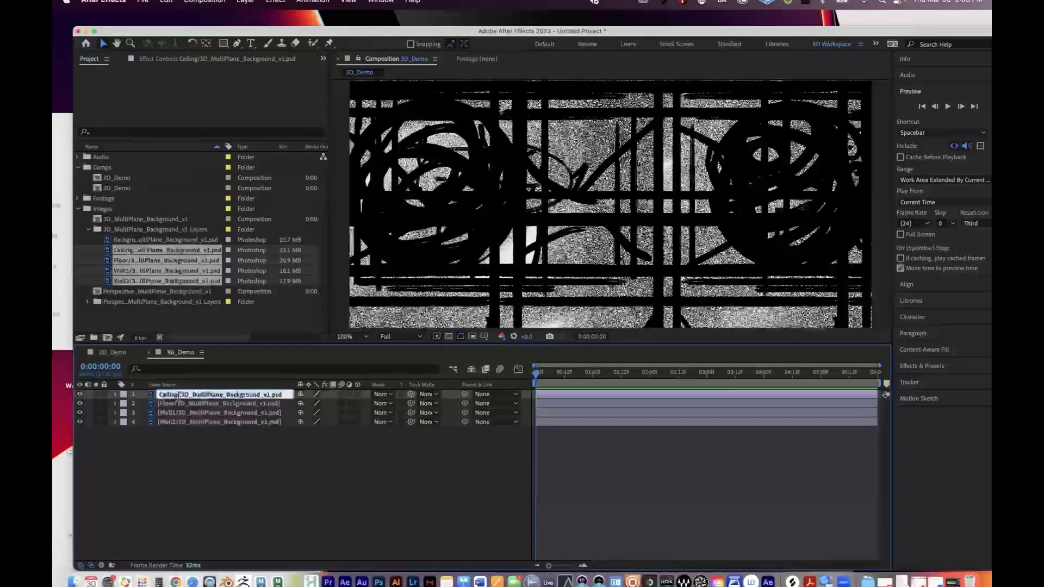
text(Ceiling)
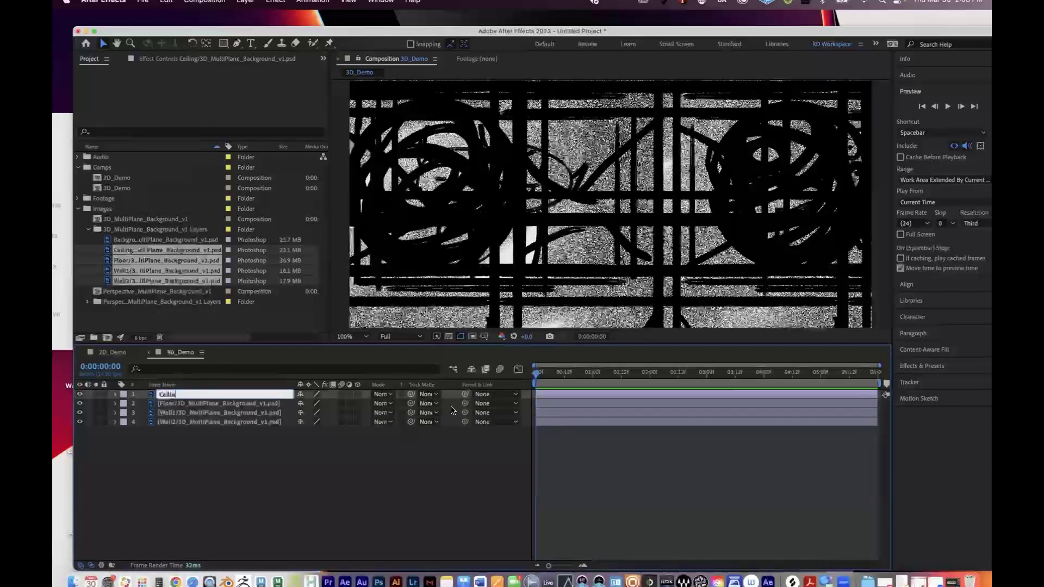
key(Return)
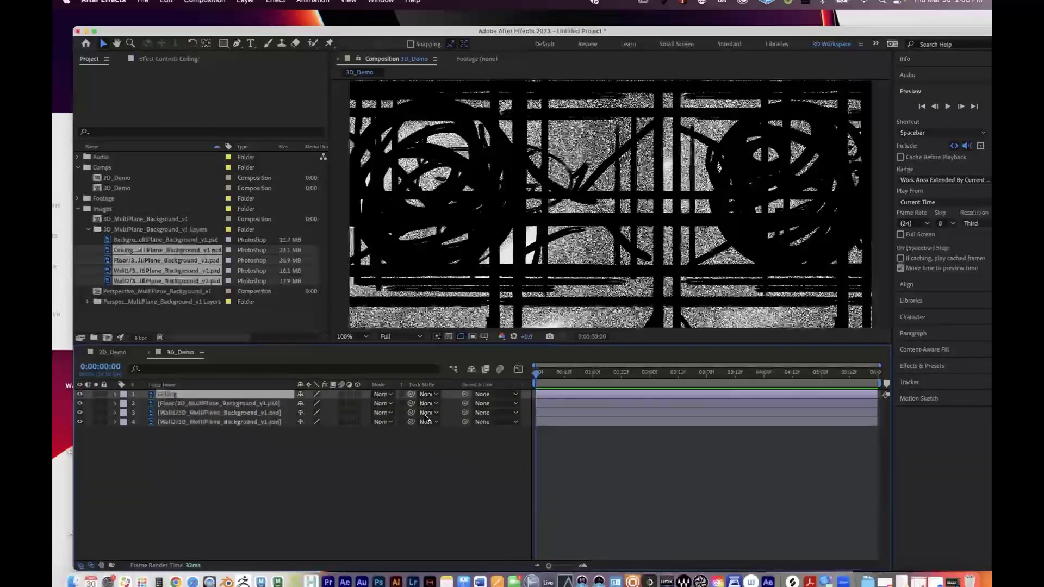
click(309, 454)
click(182, 405)
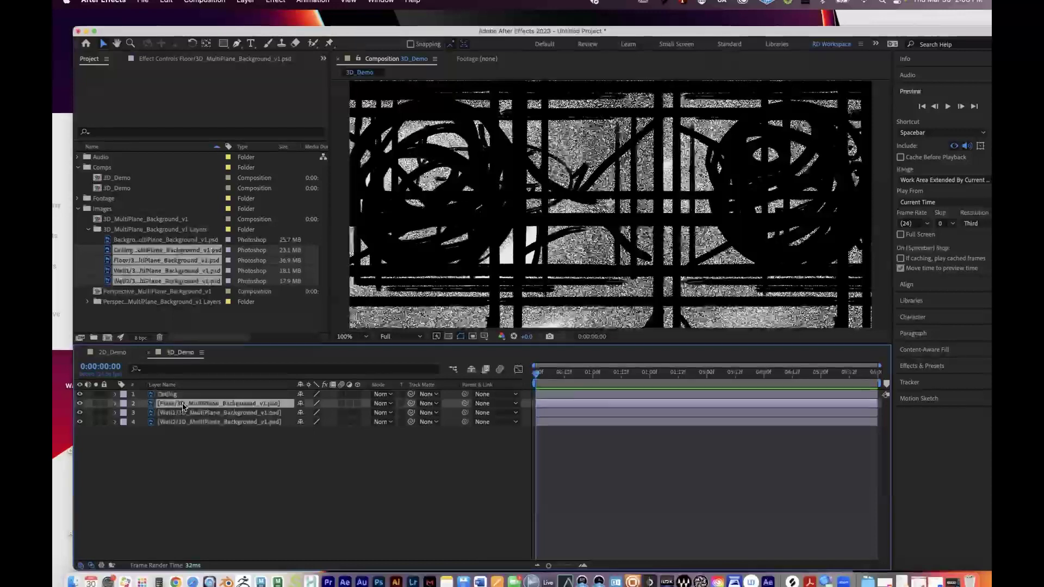
key(Return)
text(Floor)
key(Return)
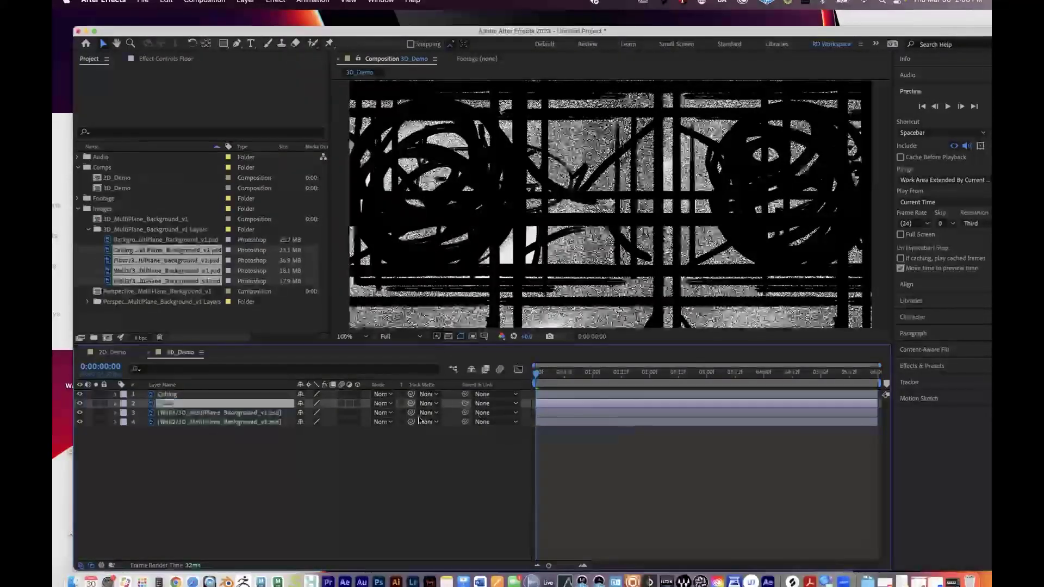
Step: Shorten the names of the two wall layers to Wall1 and Wall2
click(192, 413)
key(Return)
drag(176, 412, 522, 437)
key(BackSpace)
key(Return)
click(179, 422)
key(Return)
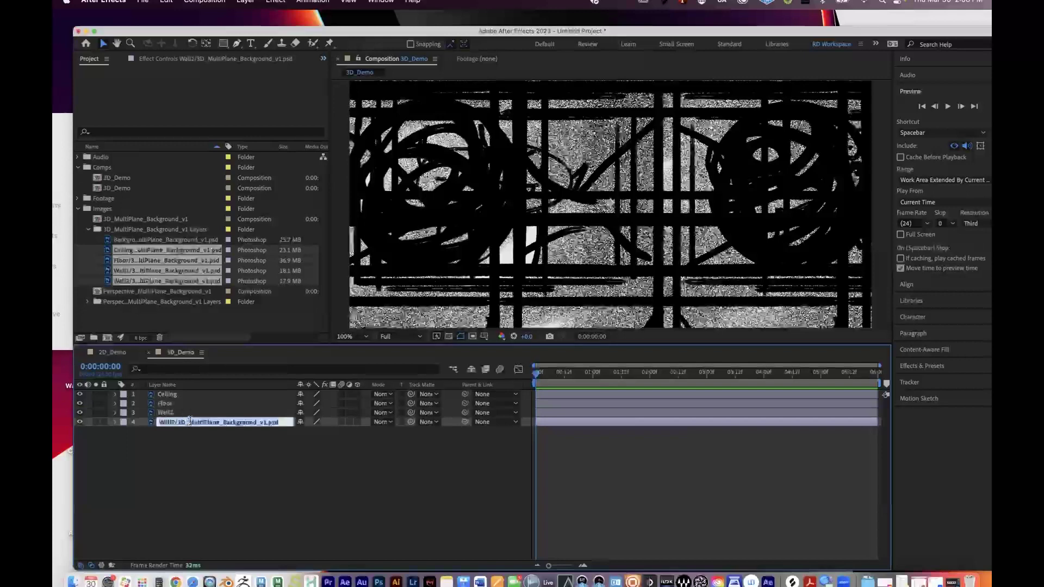
drag(174, 420, 582, 418)
key(BackSpace)
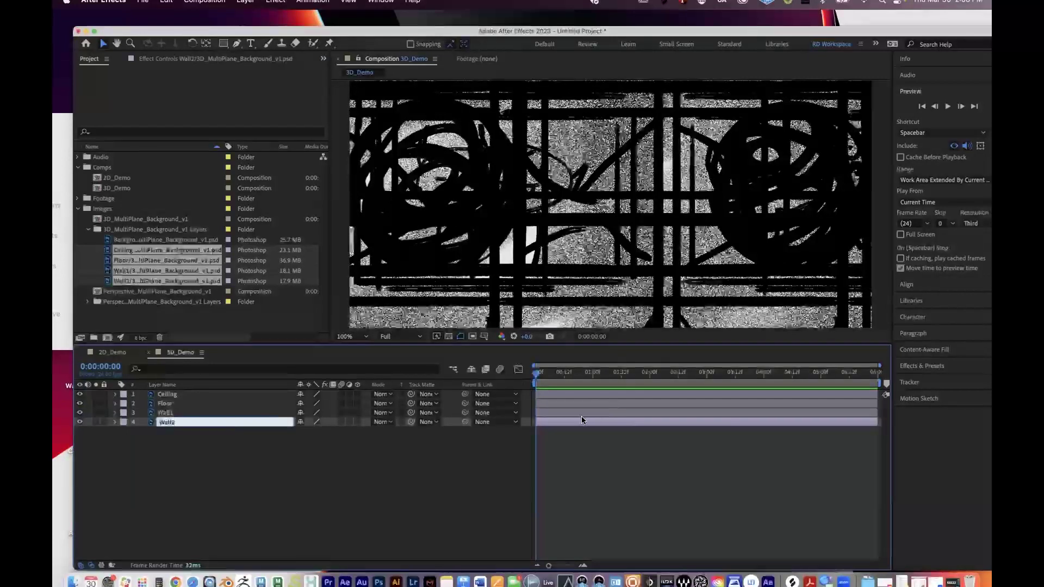
key(Return)
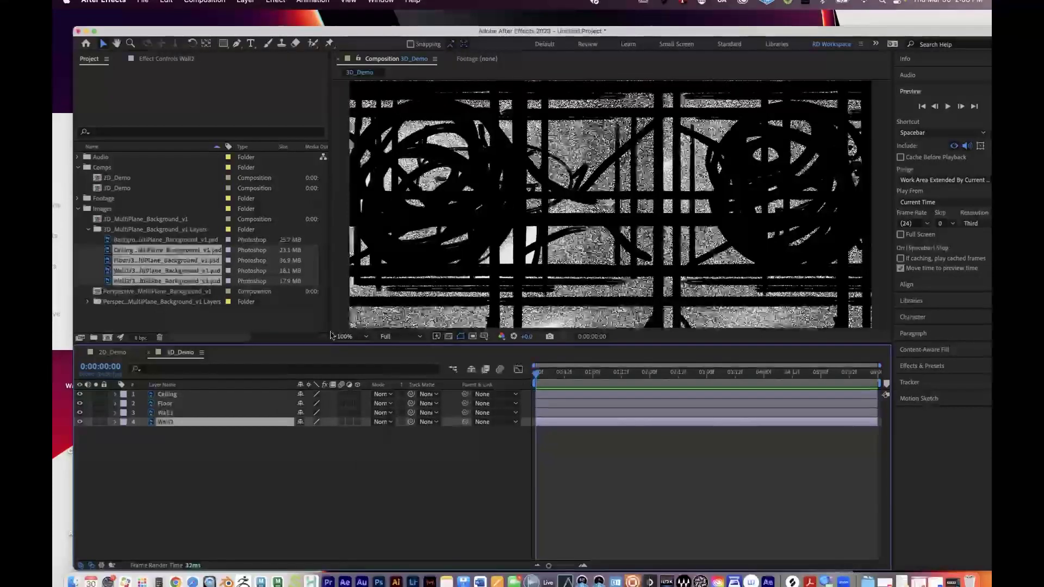
Step: Turn all four layers in the 3D_Demo timeline into 3D layers
click(169, 395)
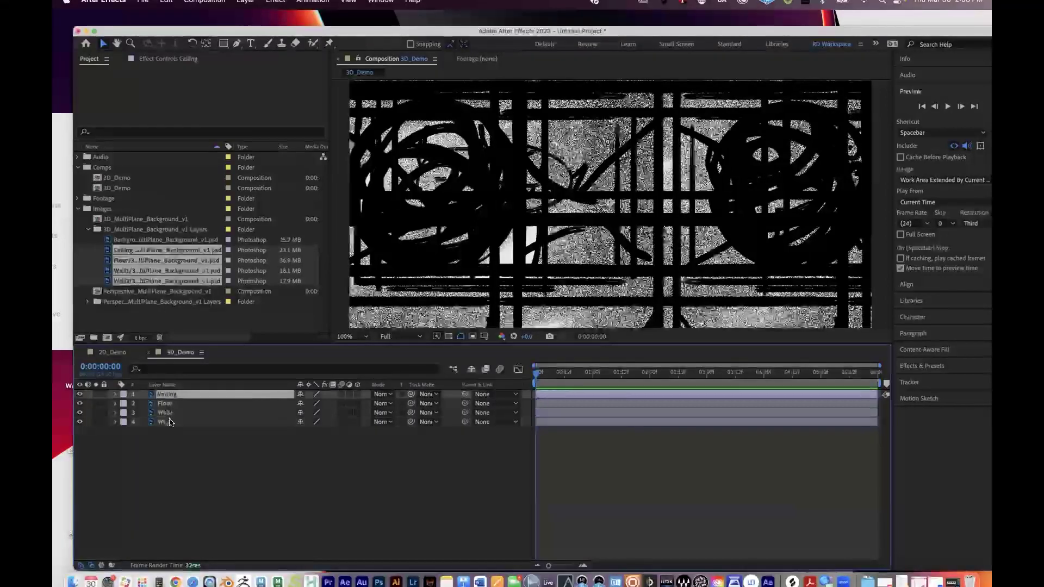
key(super+a)
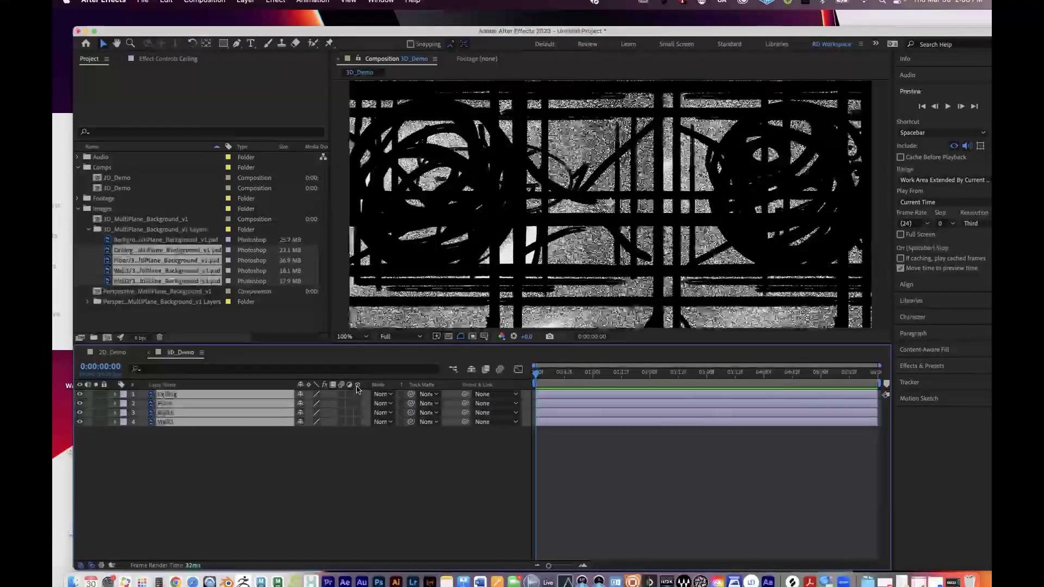
click(357, 395)
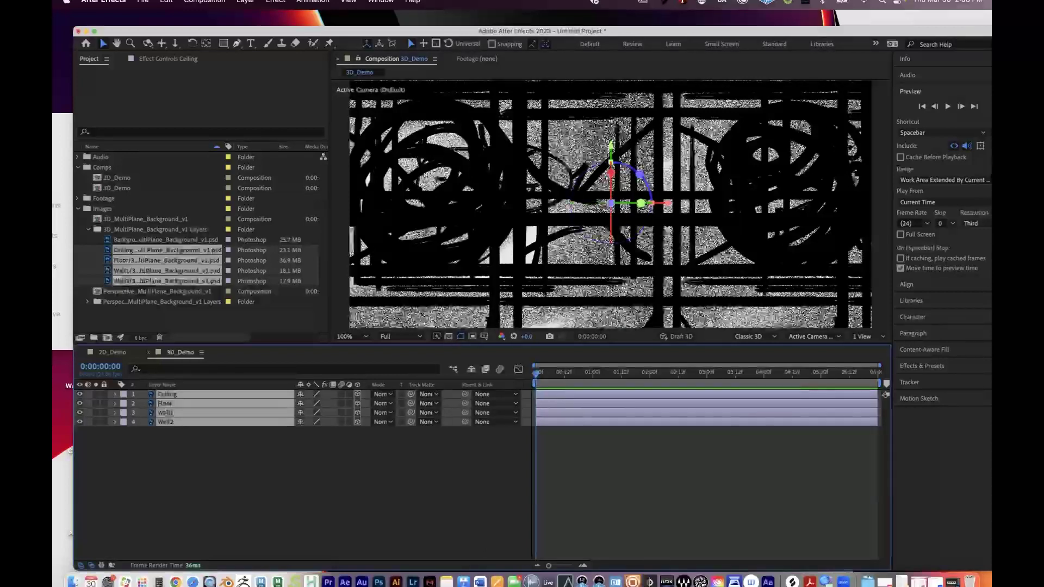
click(656, 458)
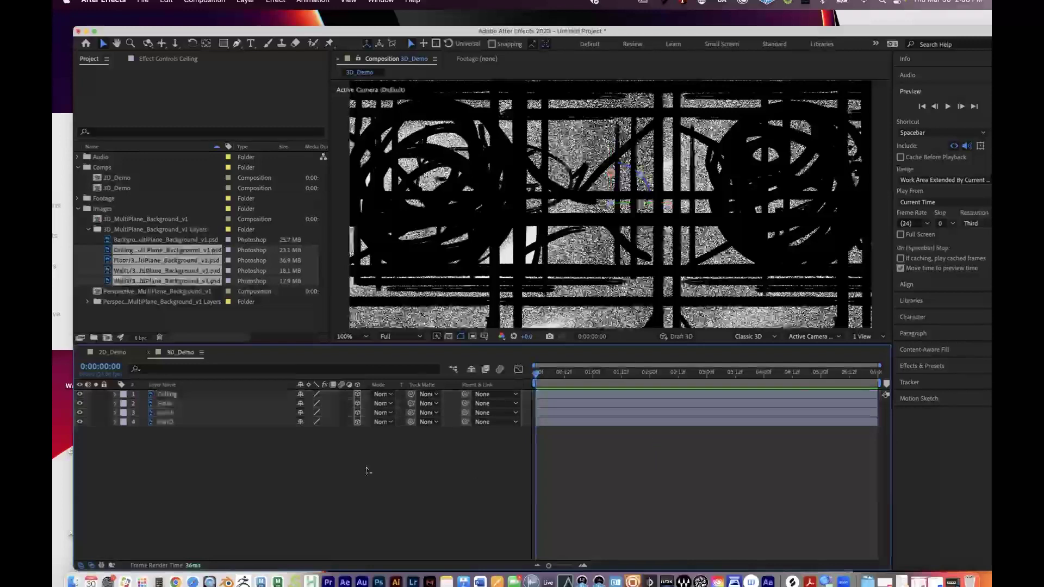
Step: Hide the Ceiling, Floor and Wall1 layers and select Wall2 to work on it alone
click(165, 396)
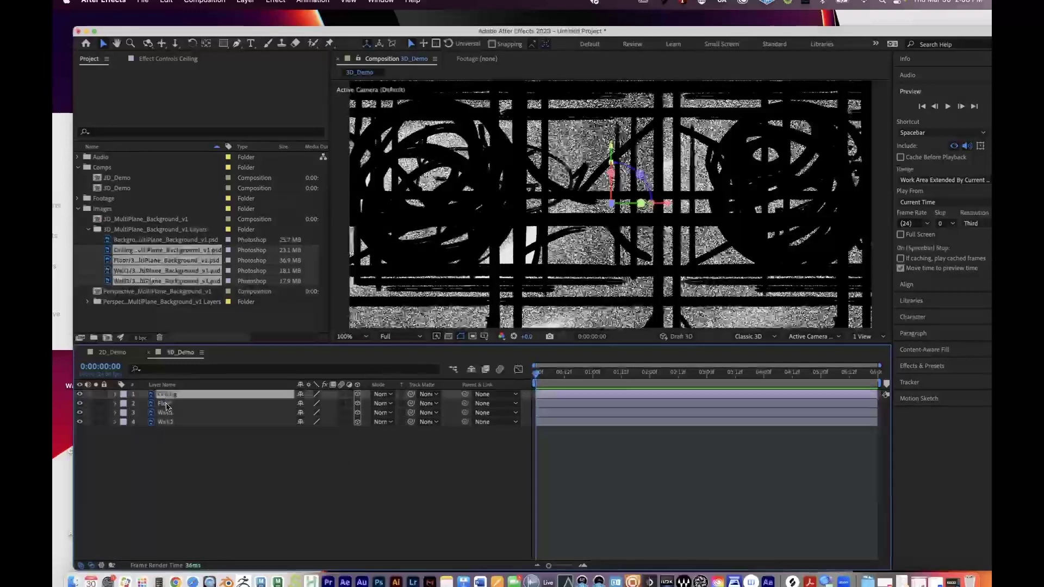
shift+click(167, 407)
shift+click(162, 416)
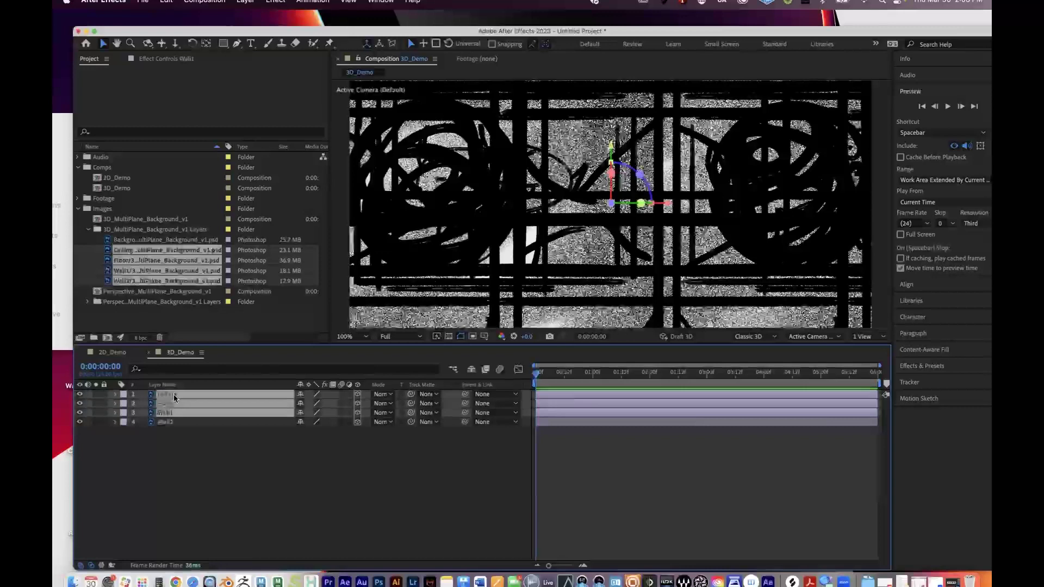
drag(79, 396, 79, 413)
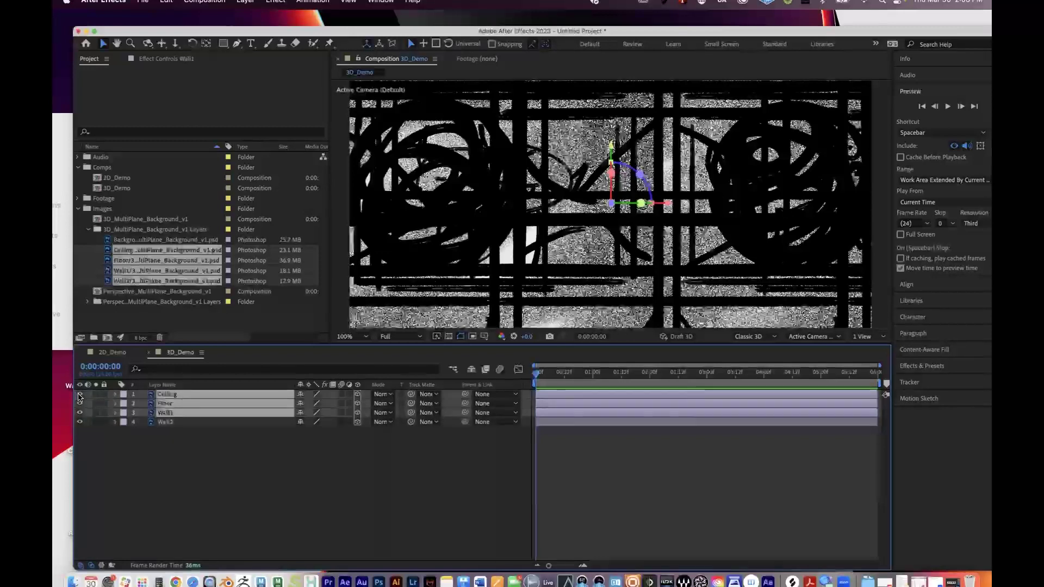
click(160, 422)
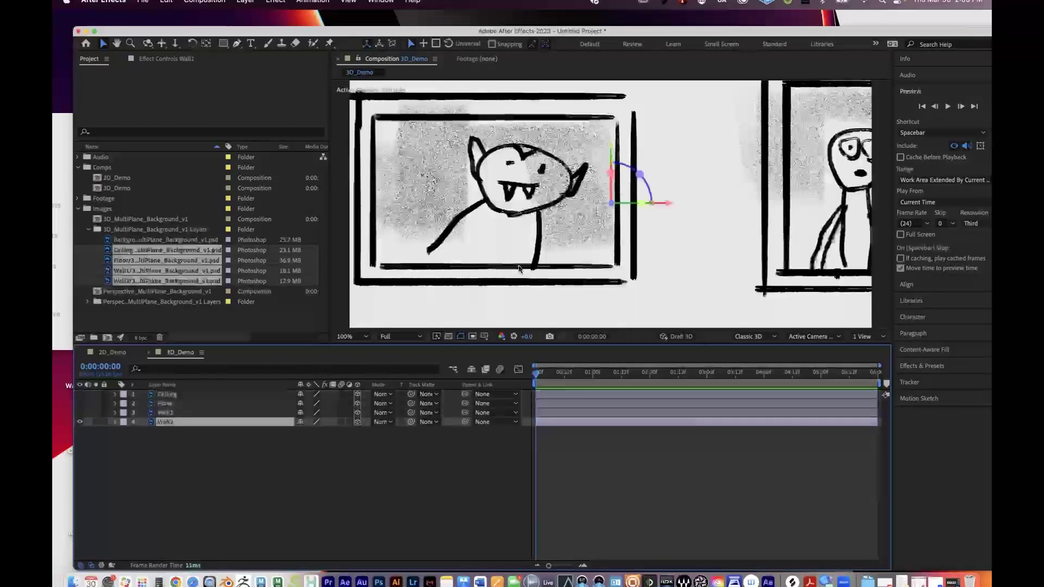
scroll(562, 254, down, 4)
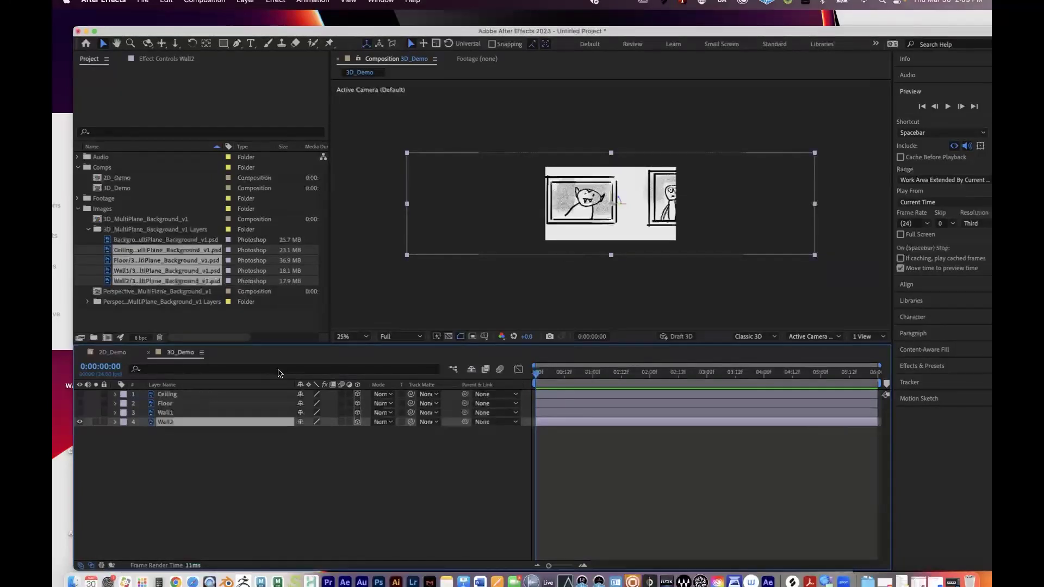
Step: Expand Wall2's transform properties and set its Y Rotation to -90°
click(115, 422)
key(r)
click(114, 422)
click(115, 422)
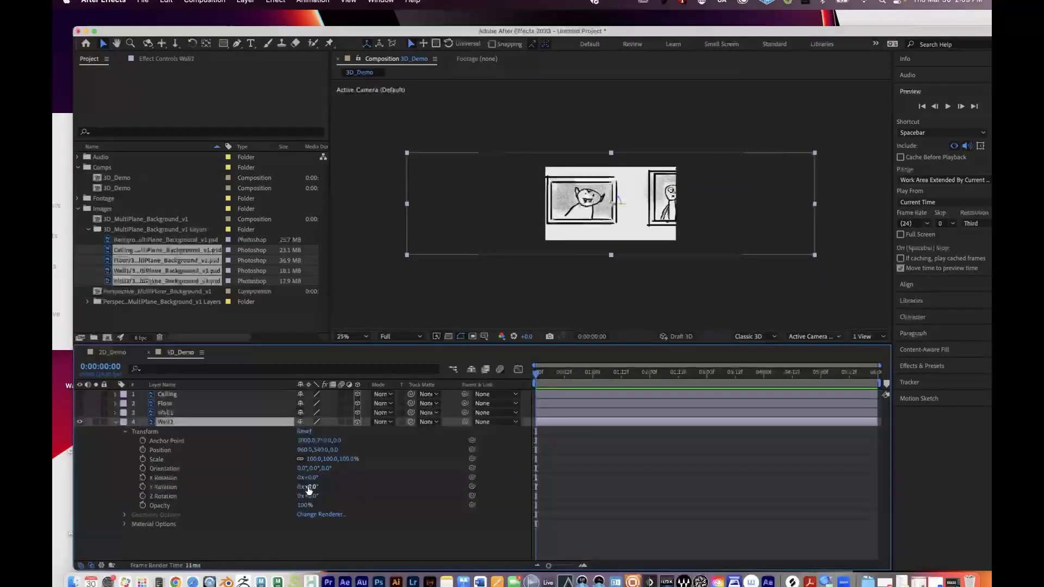
drag(304, 487, 275, 491)
click(313, 486)
text(-90)
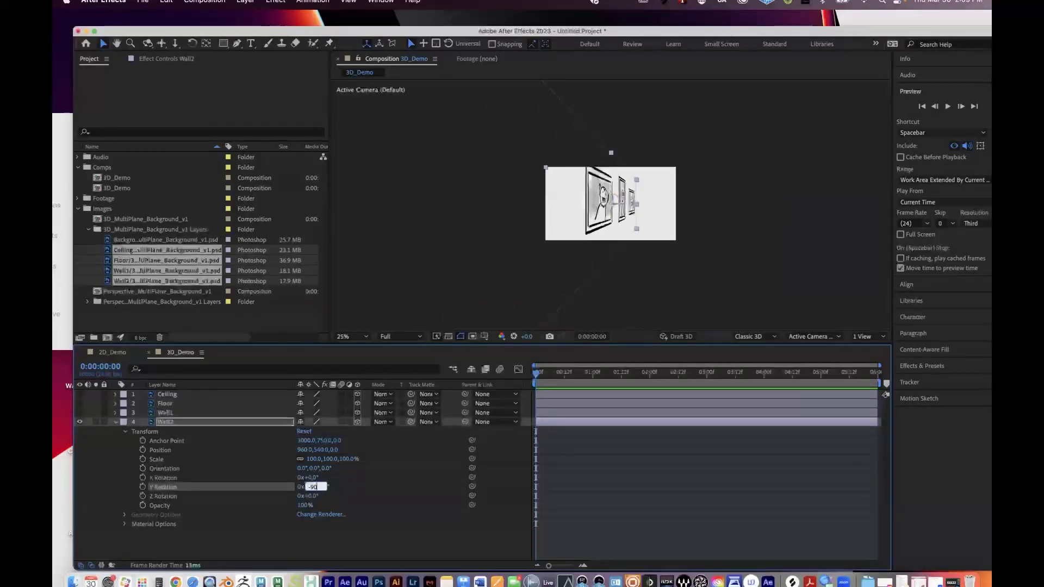
key(Return)
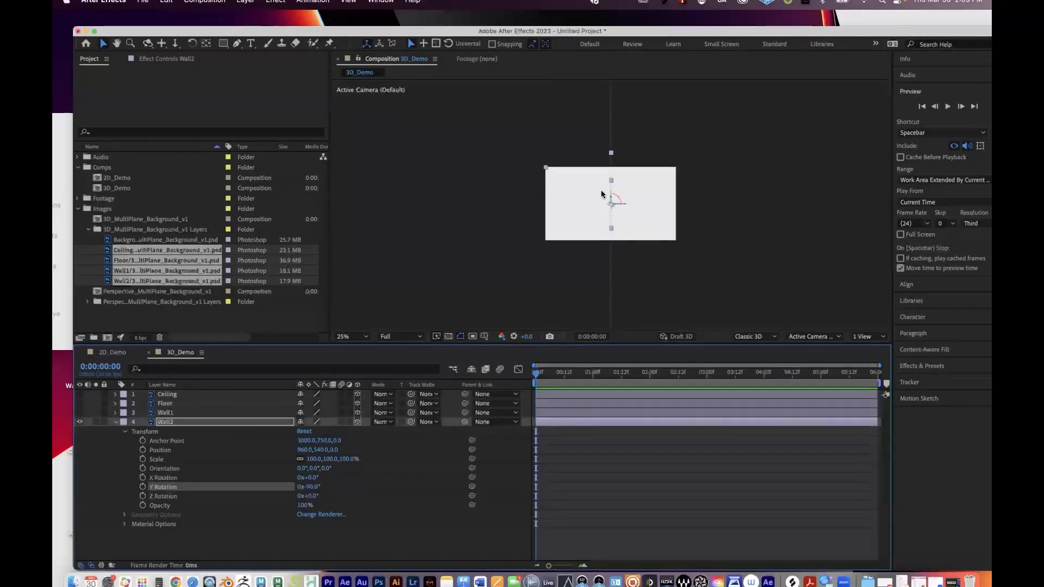
scroll(606, 192, up, 4)
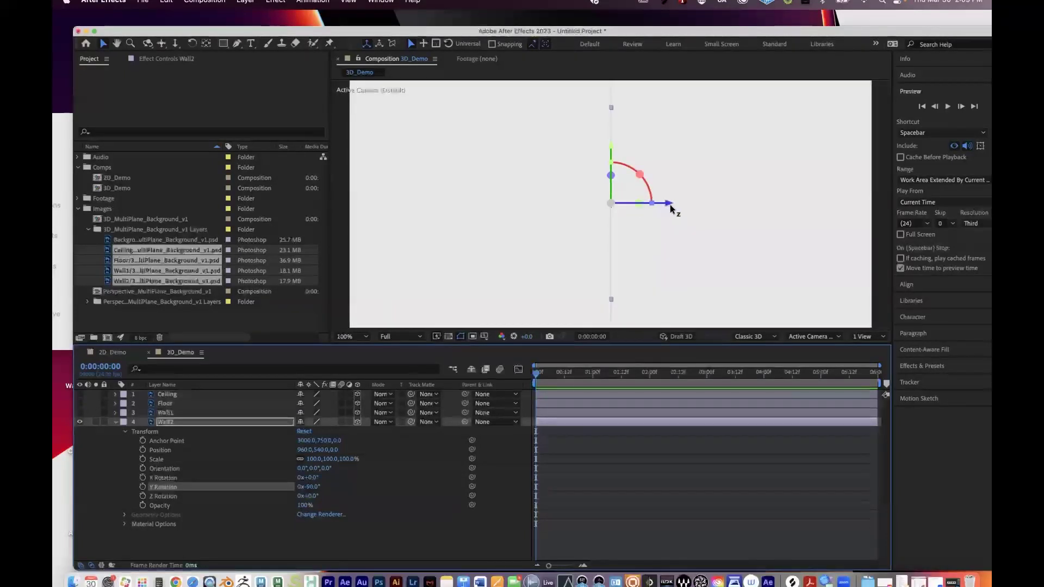
drag(670, 207, 563, 209)
key(ctrl+z)
Step: Move Wall2 sideways by changing its X position to 475
key(comma)
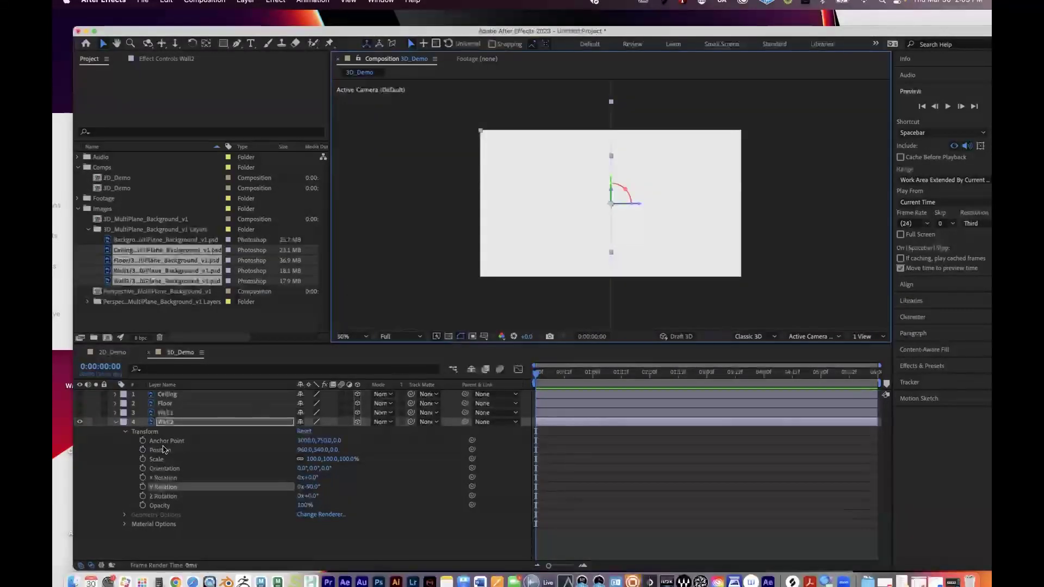
drag(304, 450, 451, 463)
key(ctrl+z)
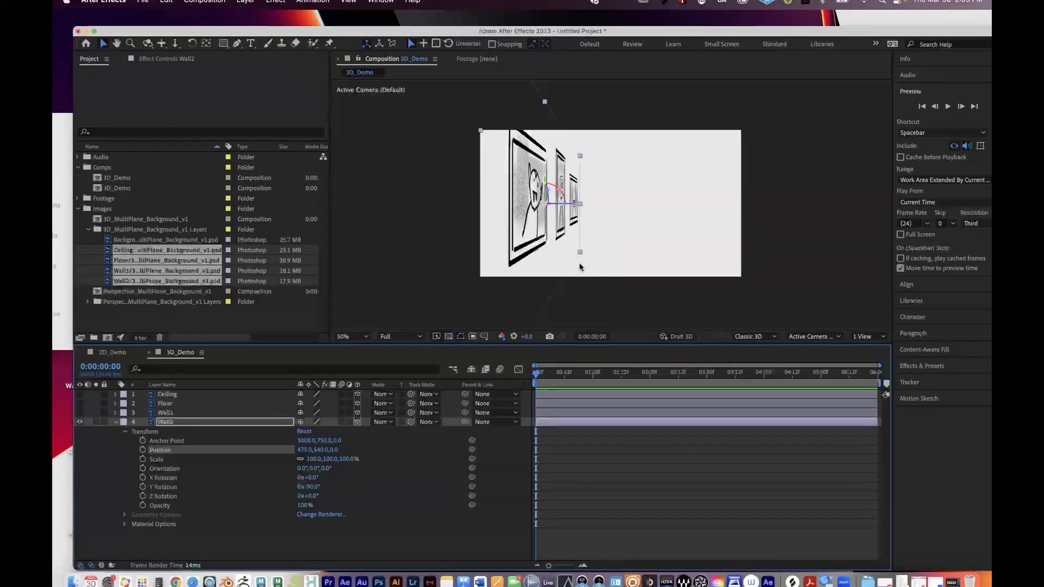
Step: Collapse Wall2's properties, select Wall1, and show Wall1 alone with Wall2 hidden
click(116, 422)
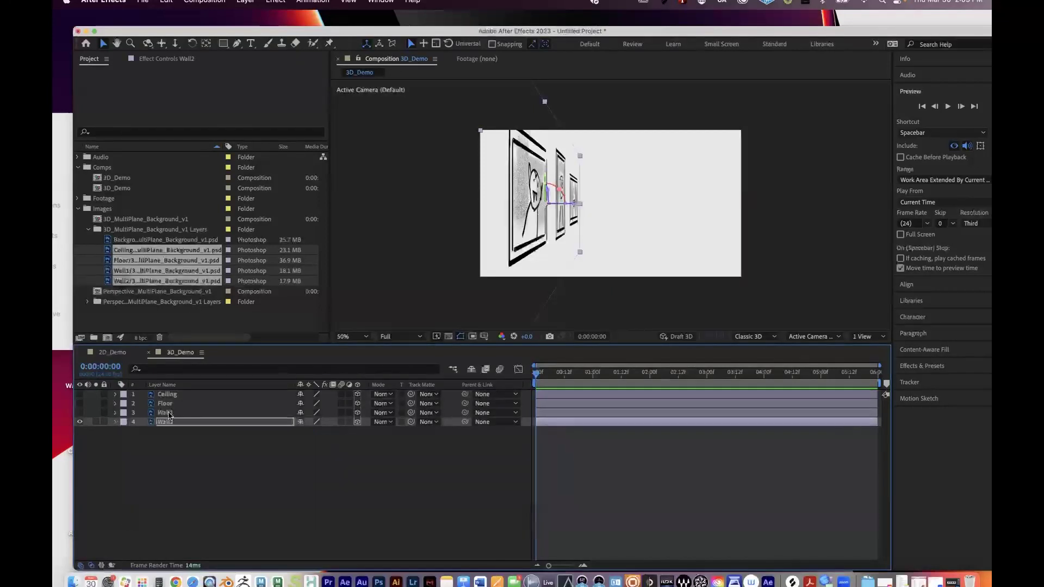
click(166, 412)
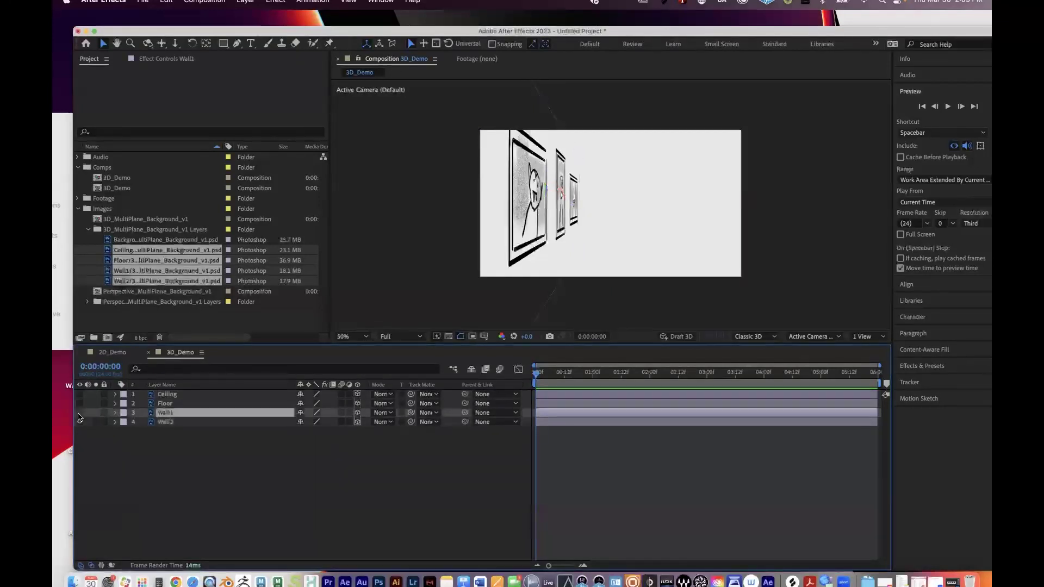
click(80, 412)
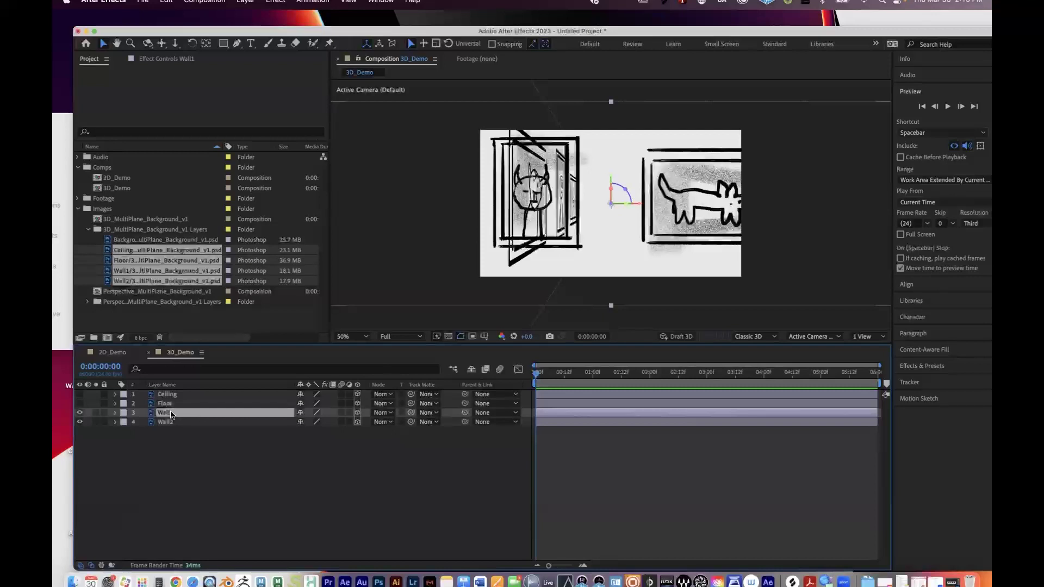
click(80, 413)
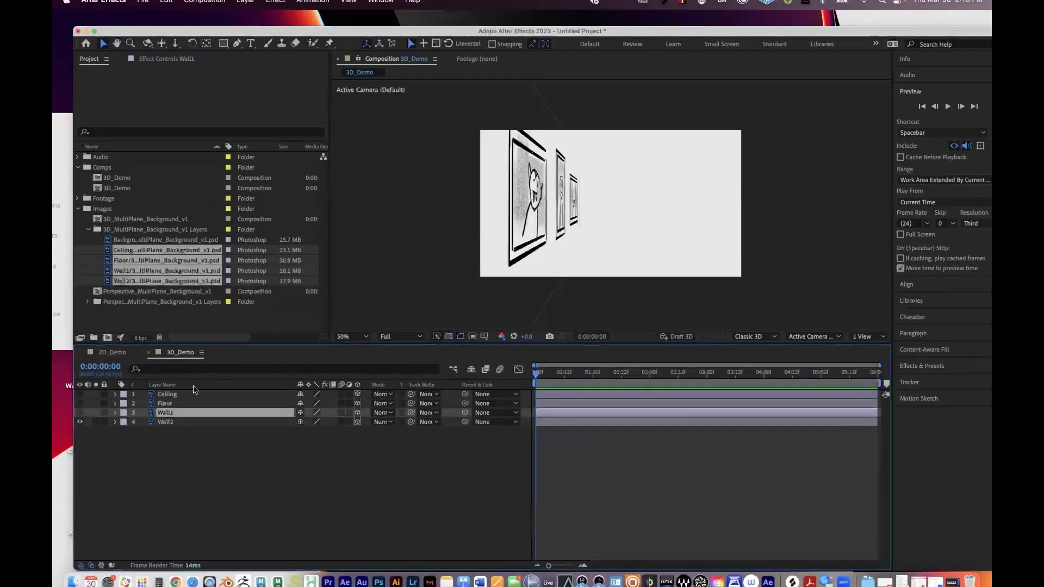
click(79, 412)
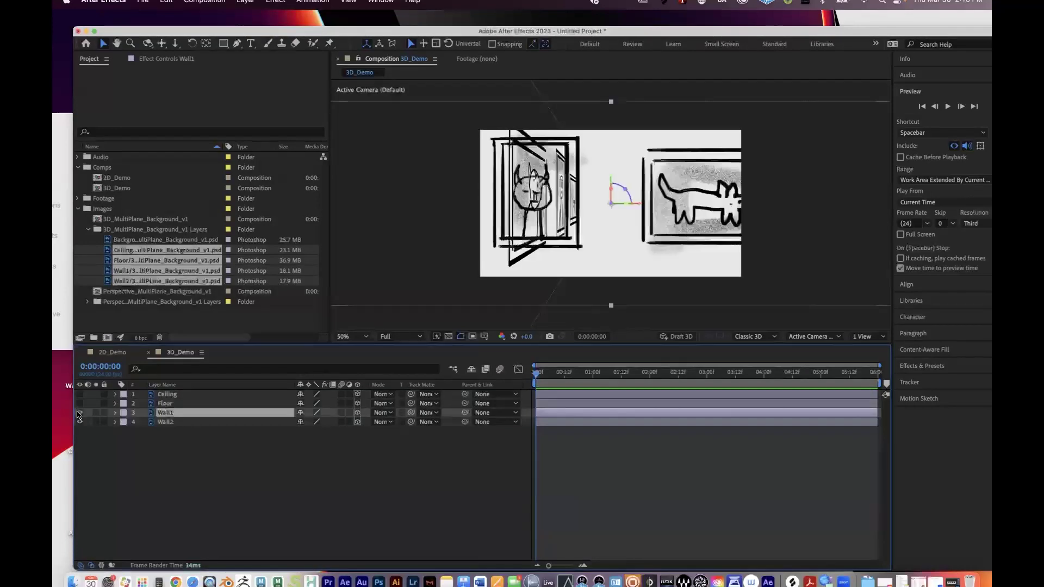
click(80, 422)
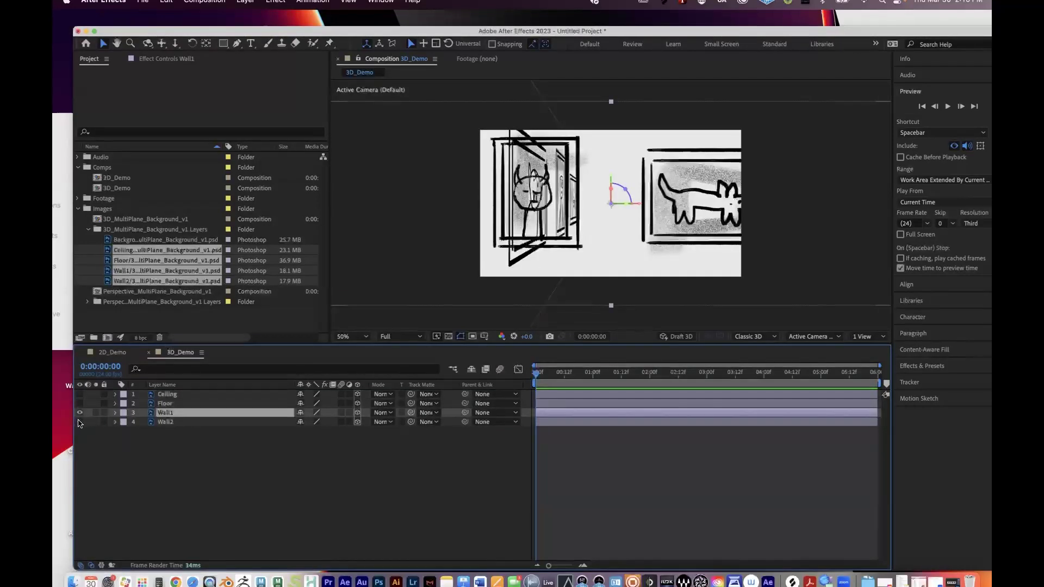
Step: Reveal Wall1's rotation properties and set its Y Rotation to 90°
key(comma)
key(comma)
key(comma)
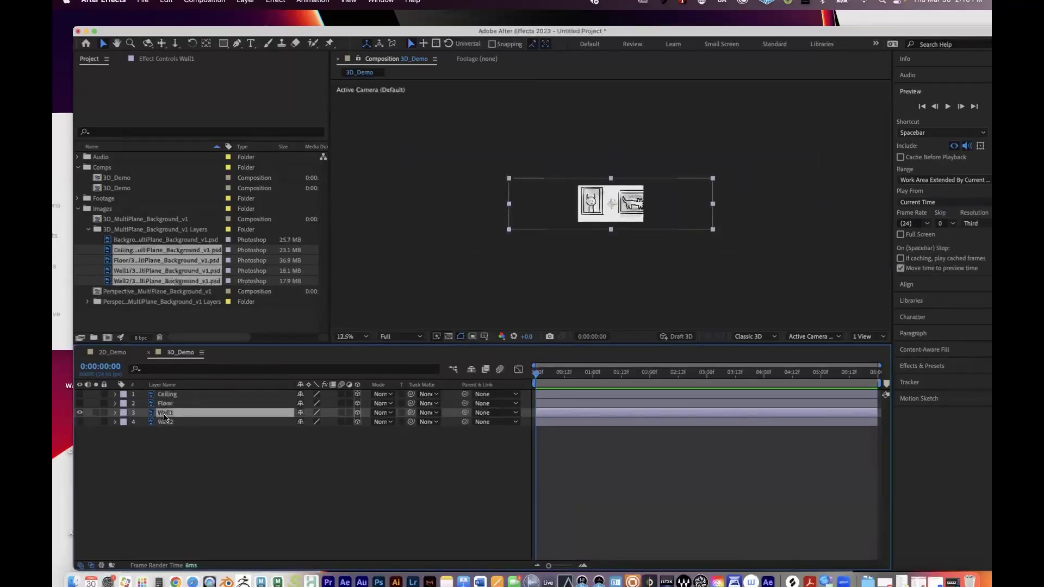
key(r)
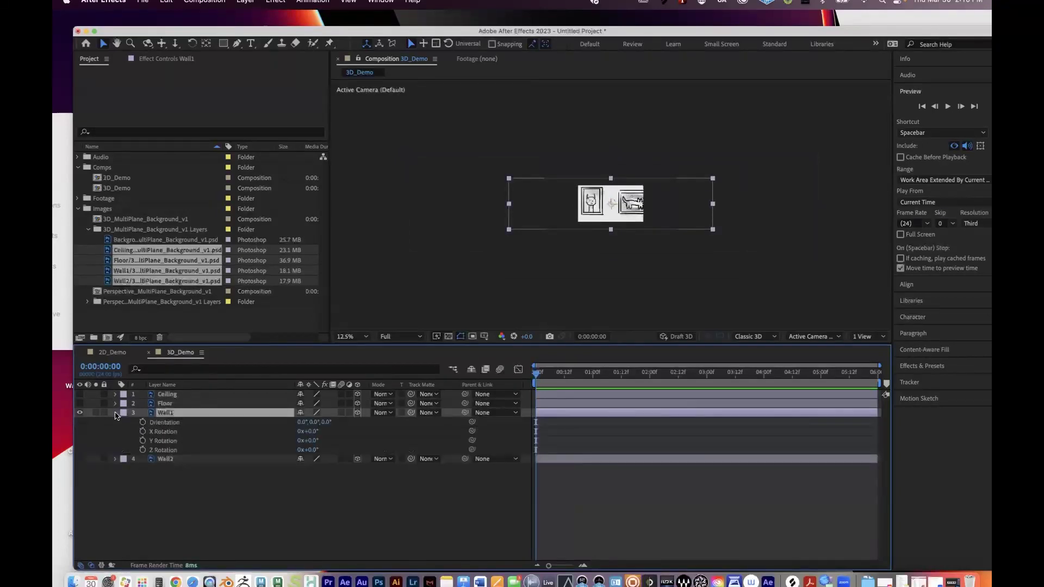
mouse_move(309, 440)
mouse_down()
mouse_move(293, 440)
mouse_move(338, 437)
mouse_move(318, 438)
mouse_up()
click(313, 441)
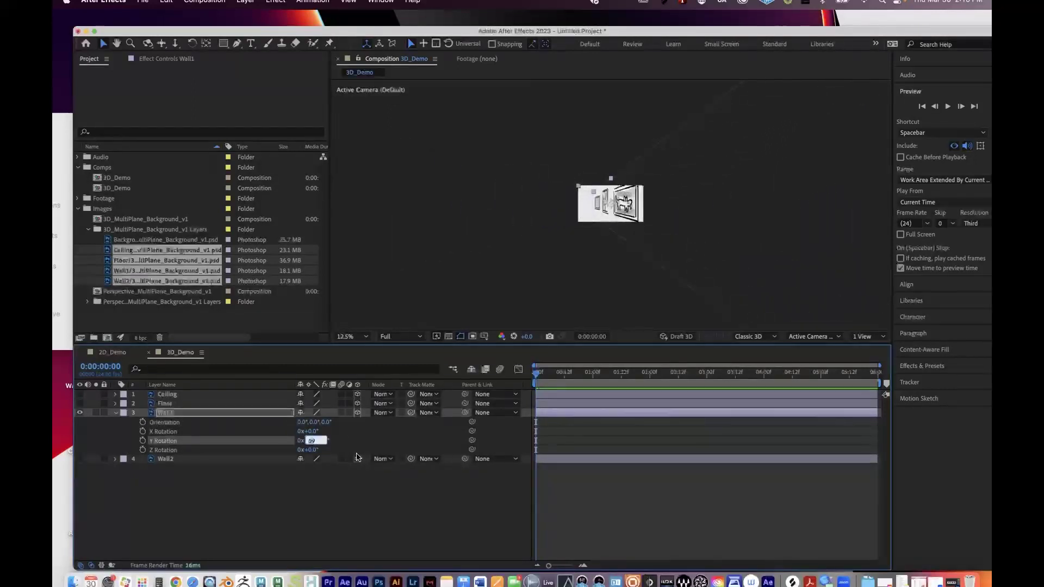
text(90)
key(Return)
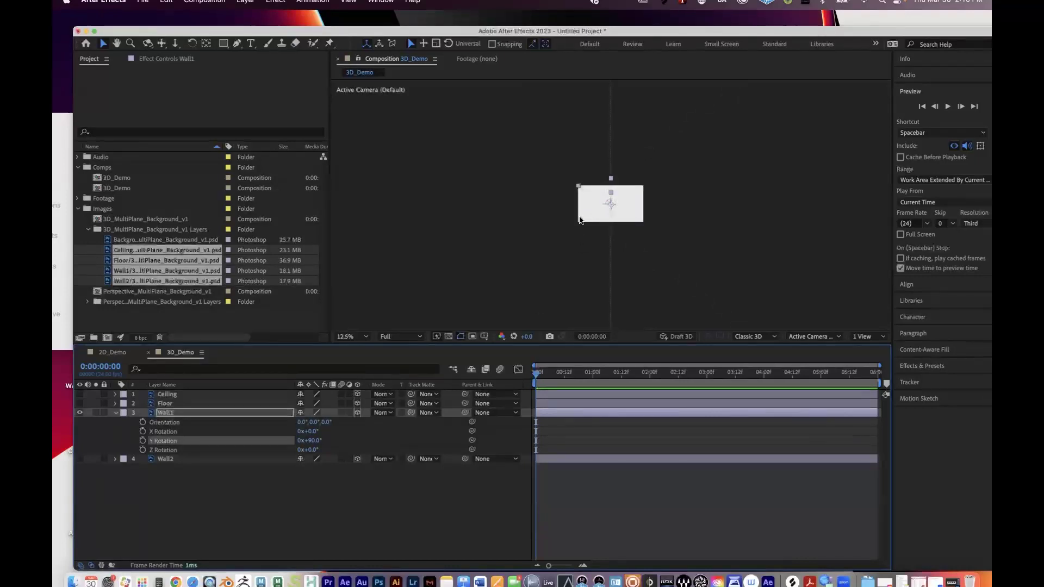
key(period)
key(period)
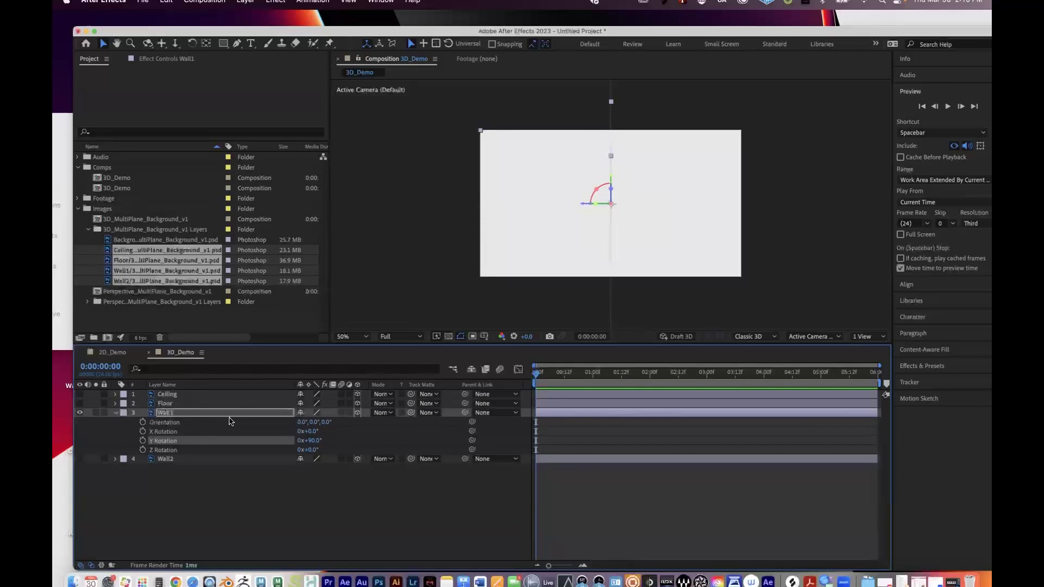
Step: Expand Wall1's full transform properties and move the layer sideways to an X position of about 1401
click(116, 412)
click(116, 413)
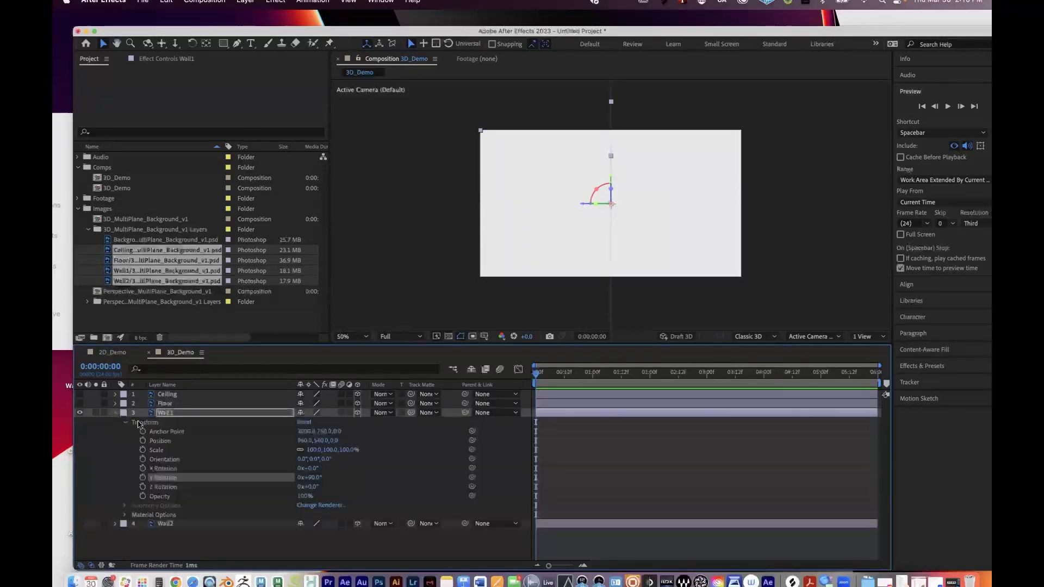
click(303, 441)
text(3000)
key(Return)
drag(345, 435, 519, 435)
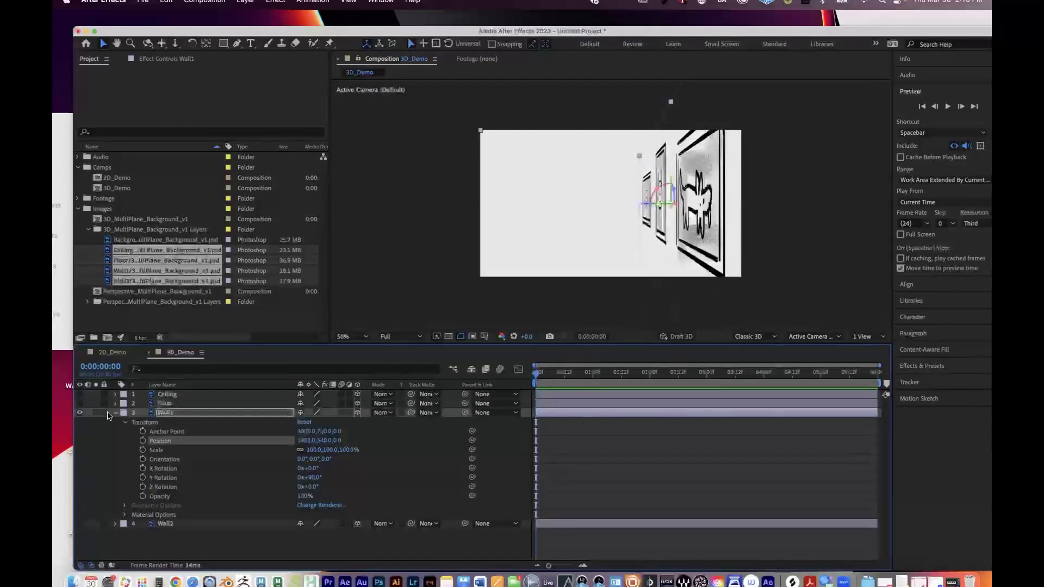
Step: Collapse Wall1's properties and make Wall2 visible again alongside it
click(115, 412)
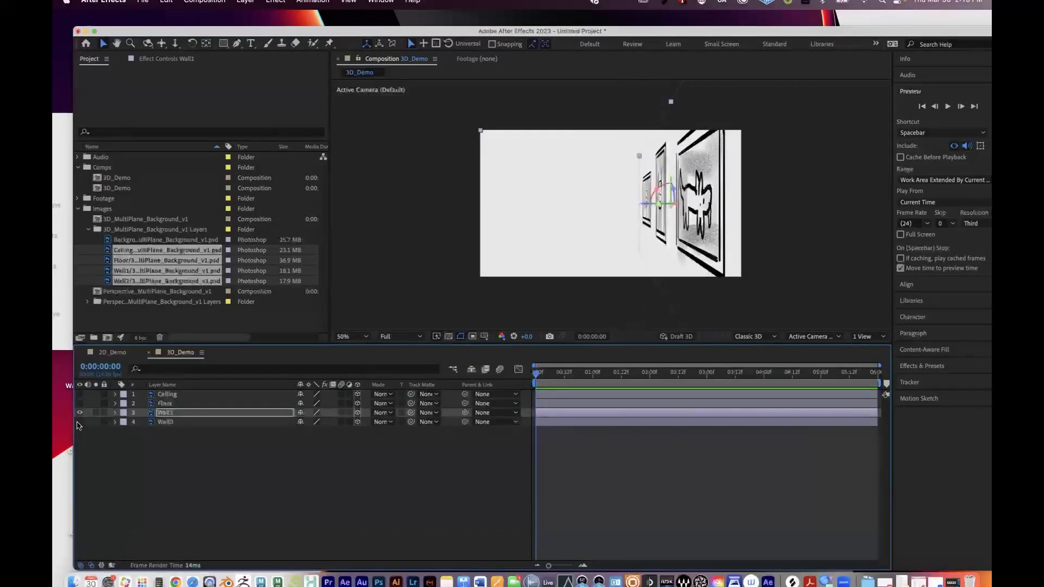
click(79, 422)
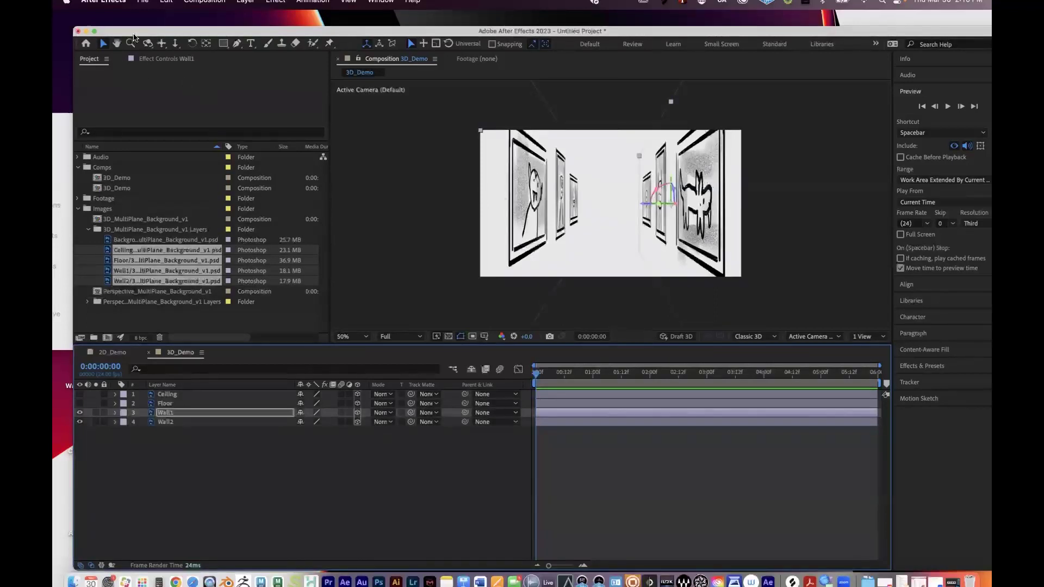
drag(135, 31, 127, 15)
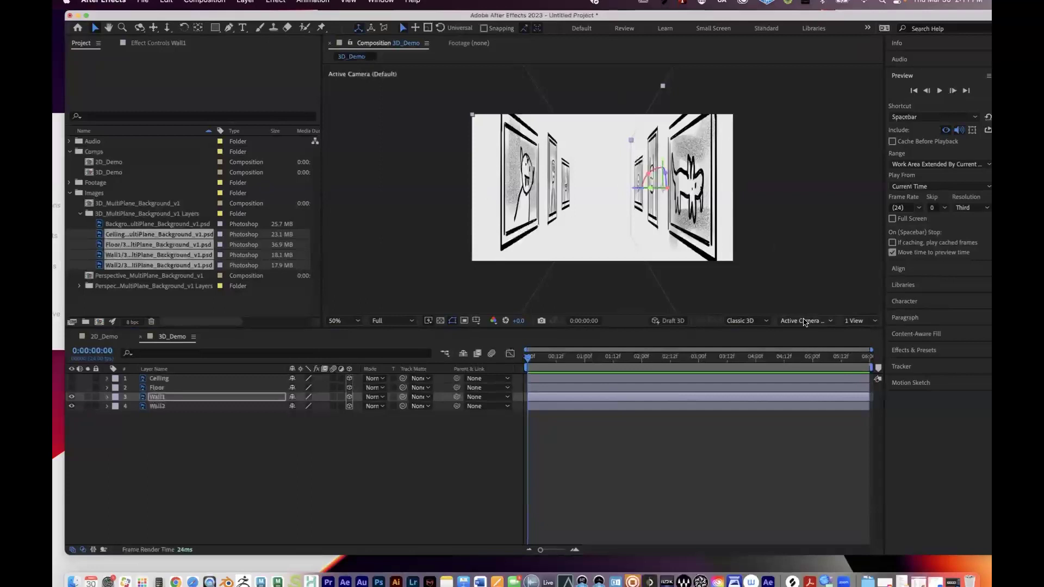
Step: Switch the 3D view from Active Camera to Top to look at the walls from above
click(804, 320)
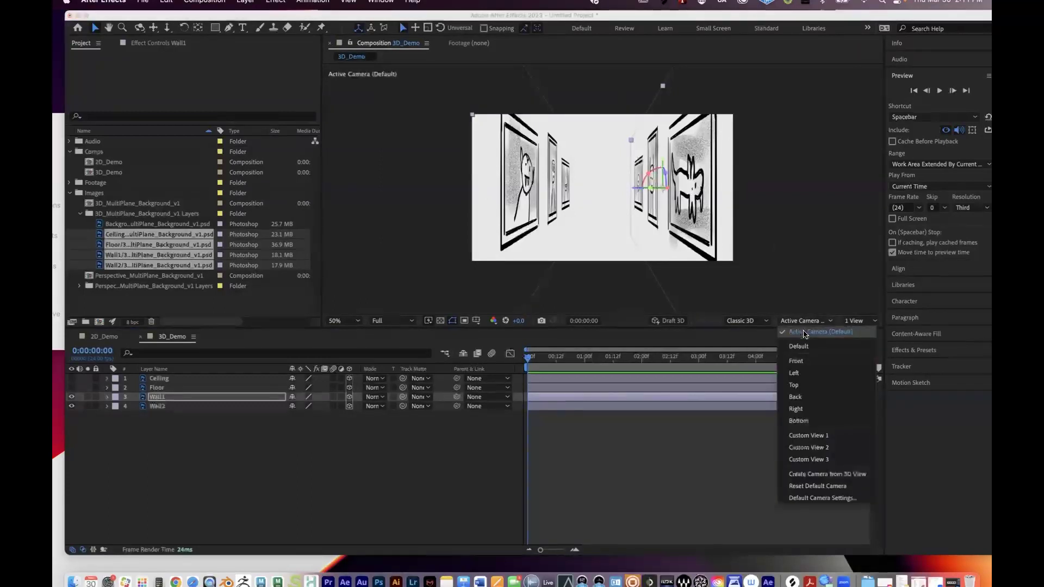
click(804, 332)
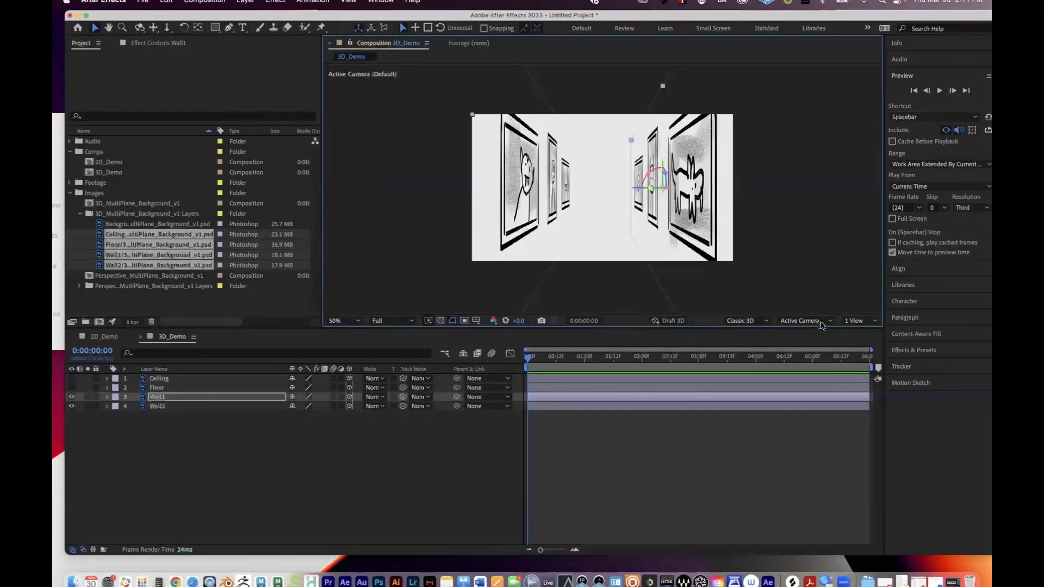
click(809, 322)
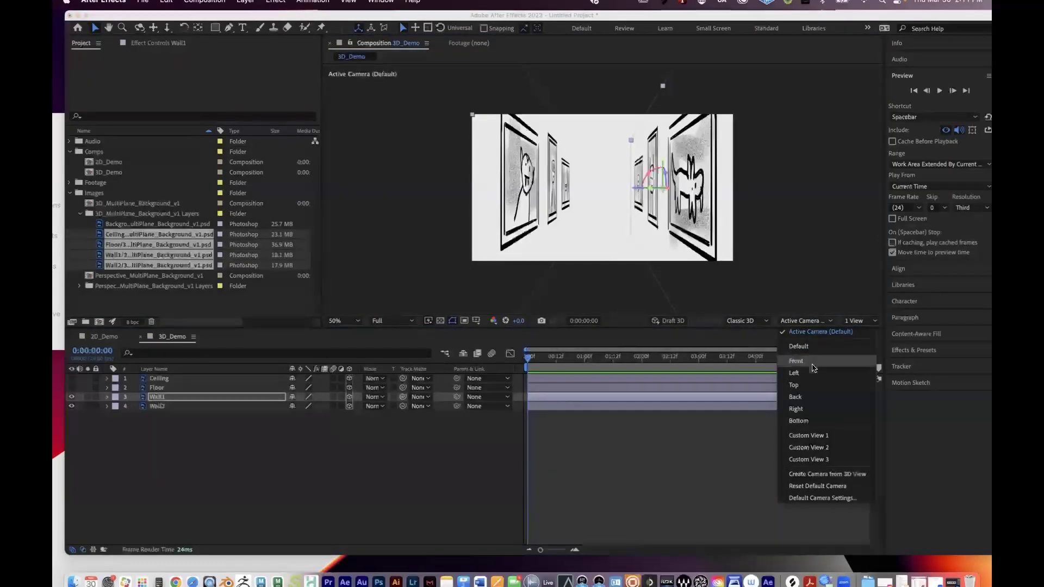
click(793, 385)
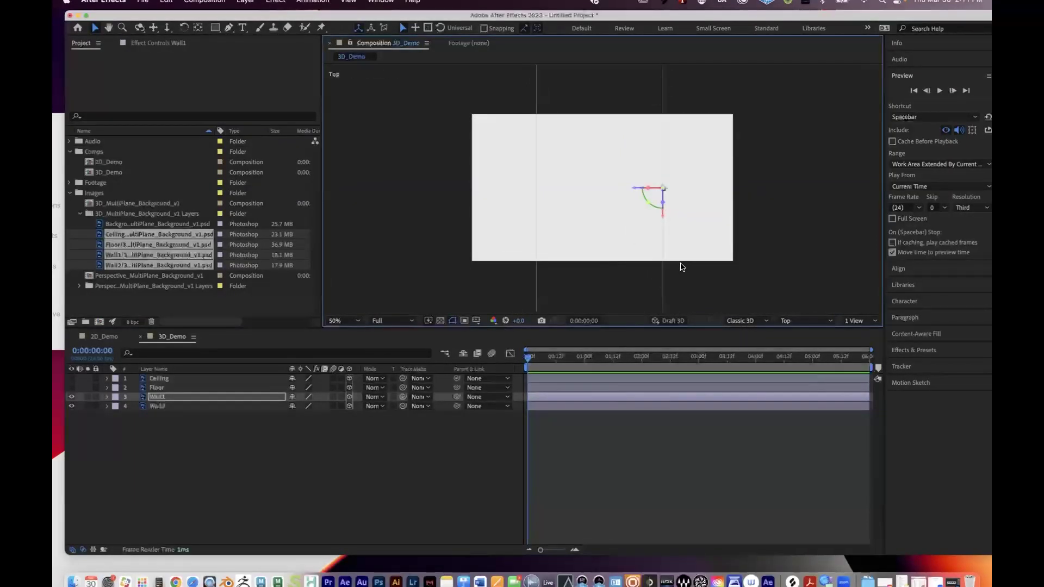
click(809, 323)
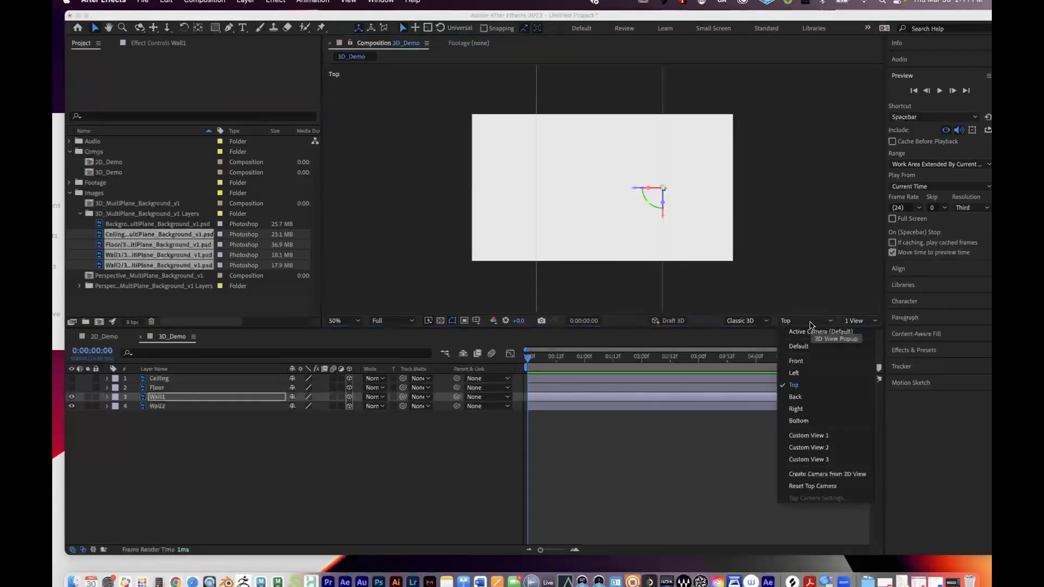
click(810, 386)
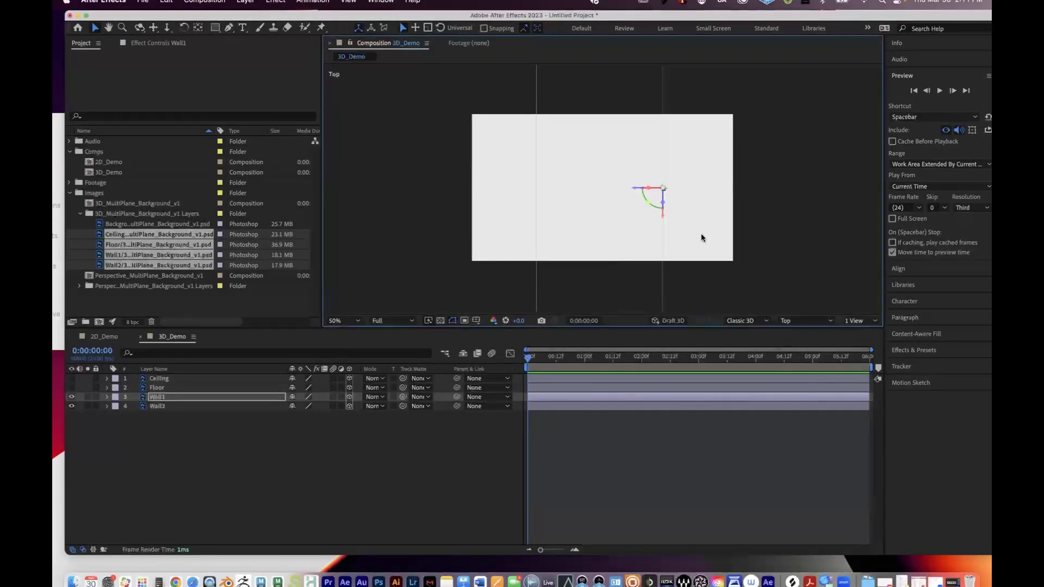
key(comma)
key(comma)
key(comma)
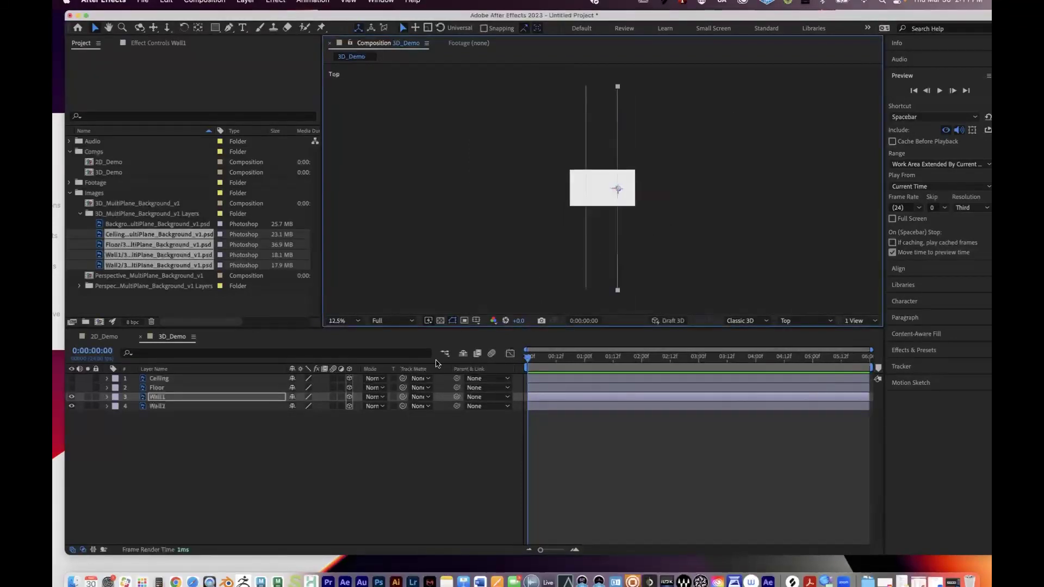
Step: Select Wall1 and Wall2 together and reveal their rotation properties to check both Y Rotation values
shift+click(170, 406)
key(period)
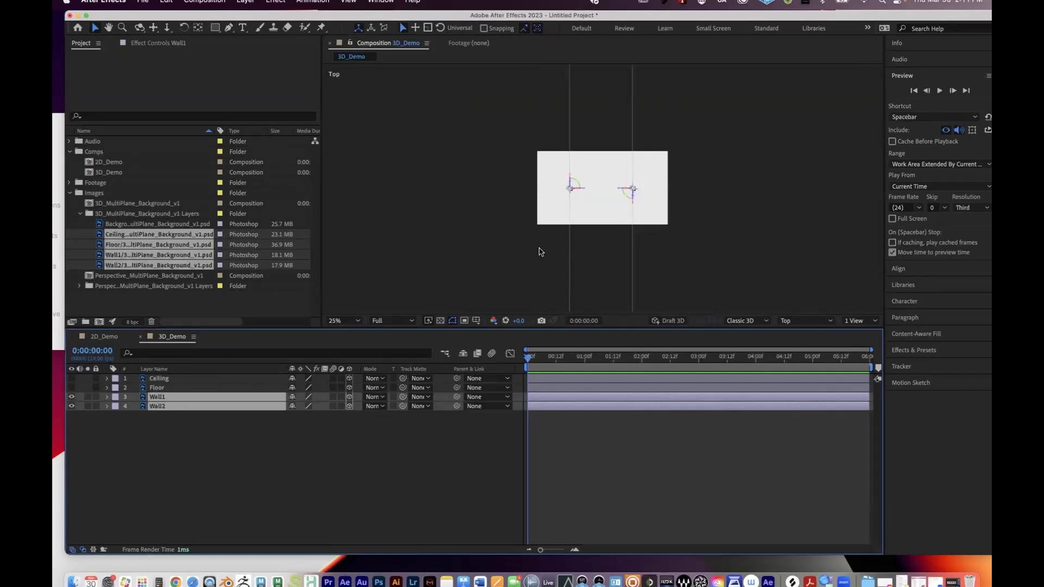
click(287, 445)
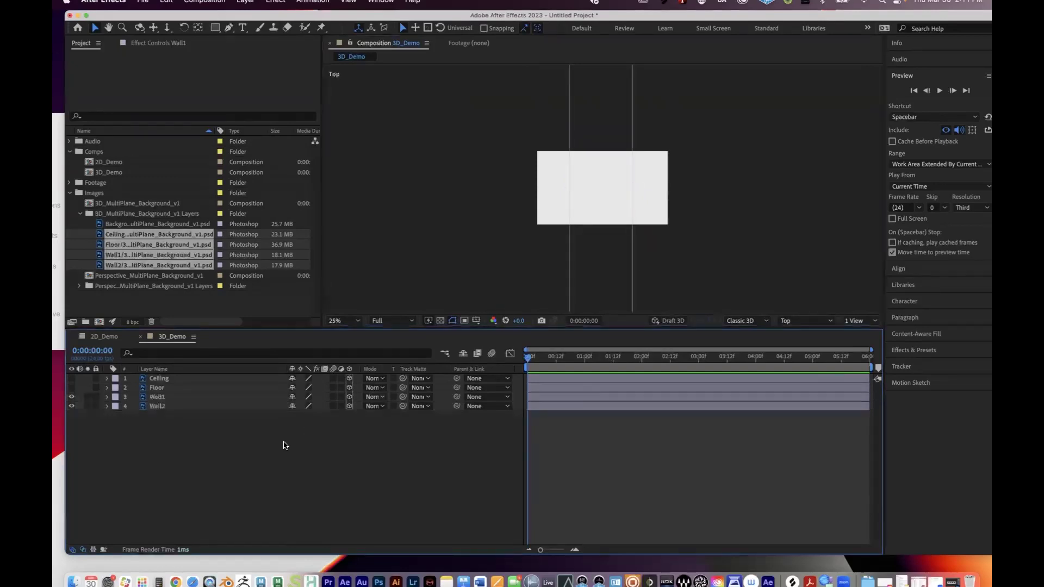
click(171, 399)
shift+click(172, 406)
key(r)
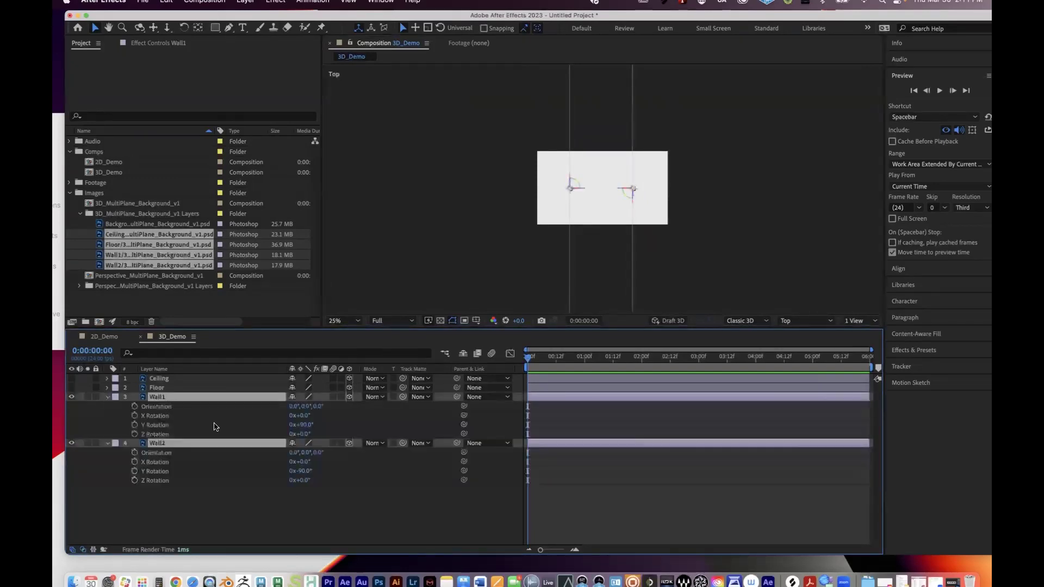
click(296, 425)
text(90)
click(305, 471)
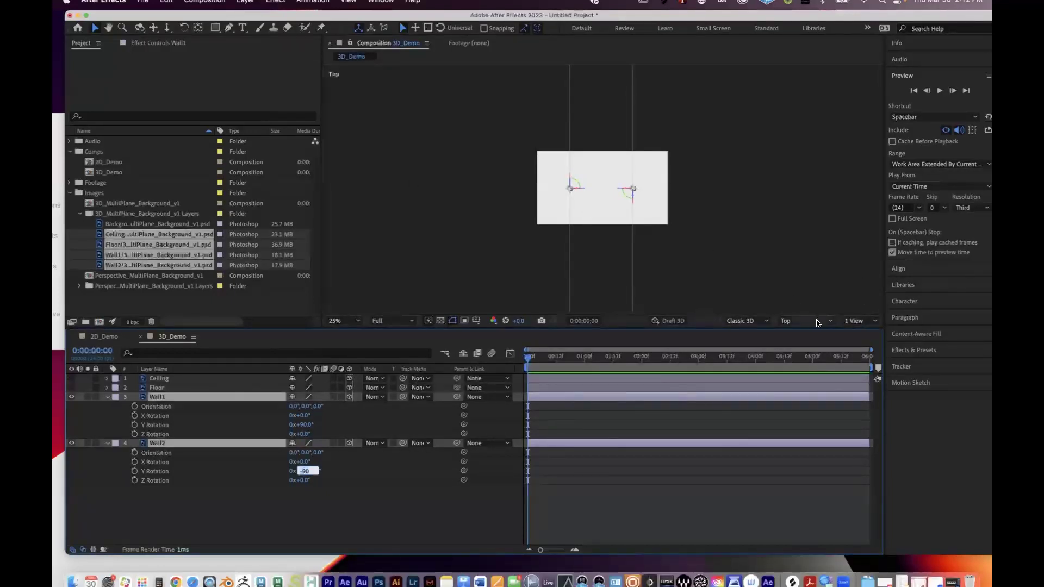
Step: Compare the two walls in the Active Camera and Top views, ending on Active Camera
click(818, 322)
click(799, 331)
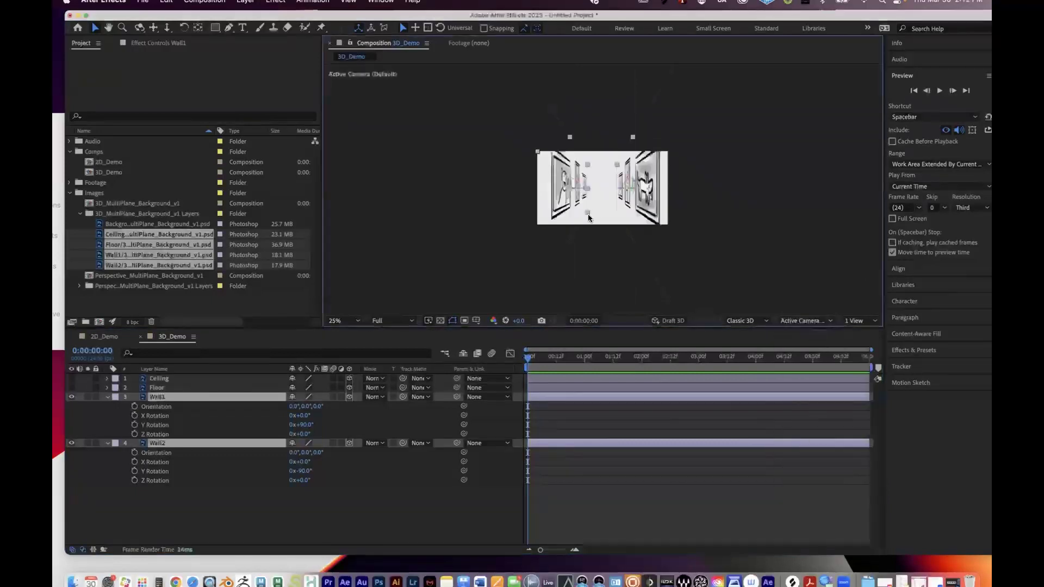
click(803, 321)
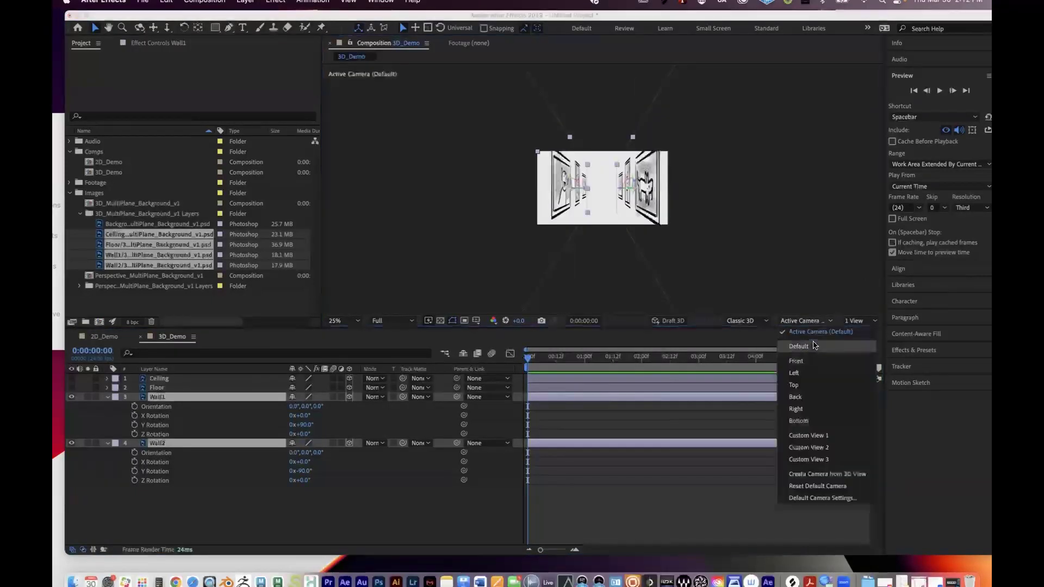
click(809, 384)
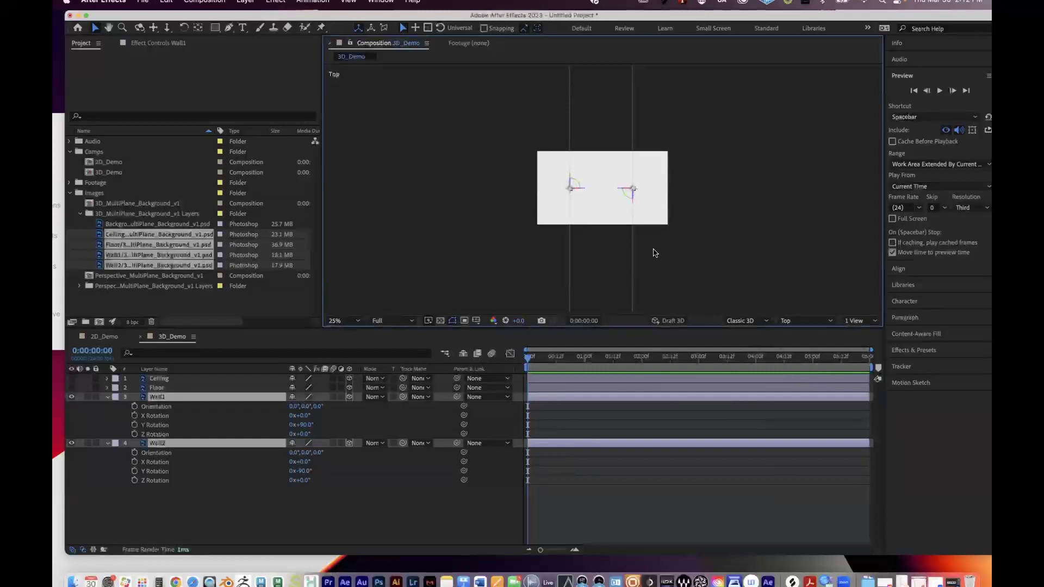
click(815, 319)
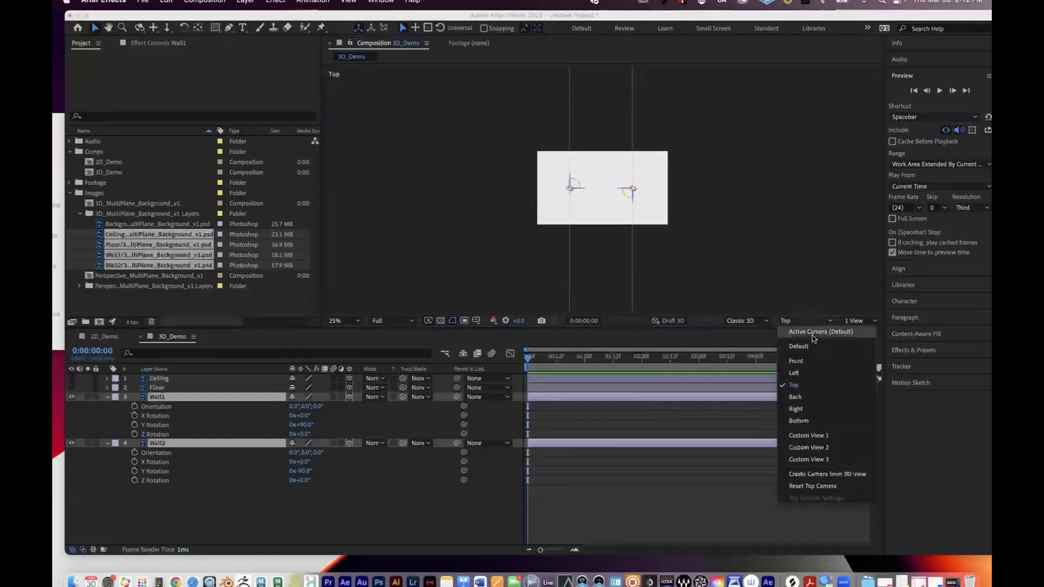
click(812, 329)
Step: Change the composition's view layout to 2 Views and on to 4 Views
click(854, 322)
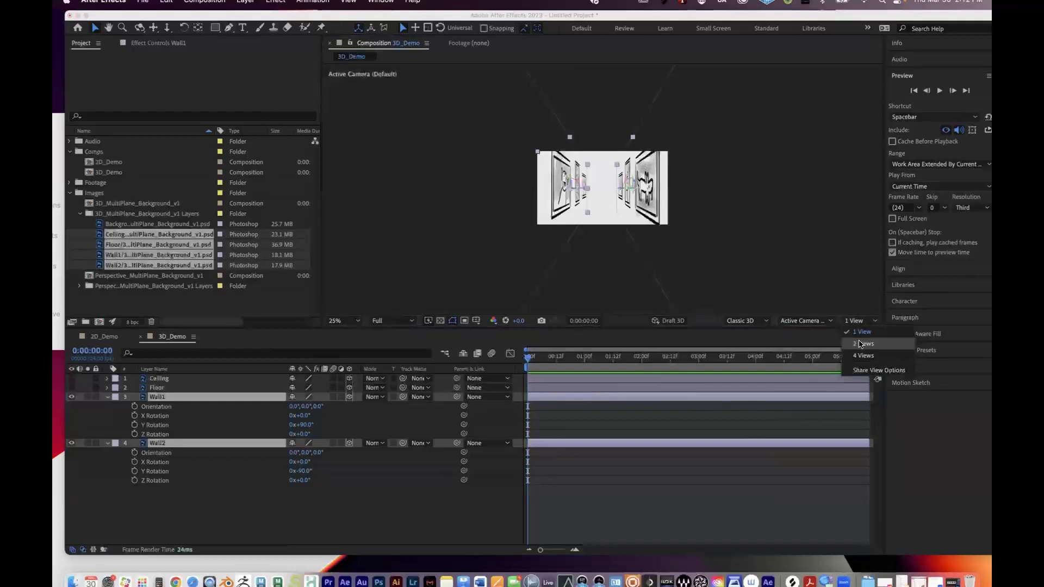
click(862, 344)
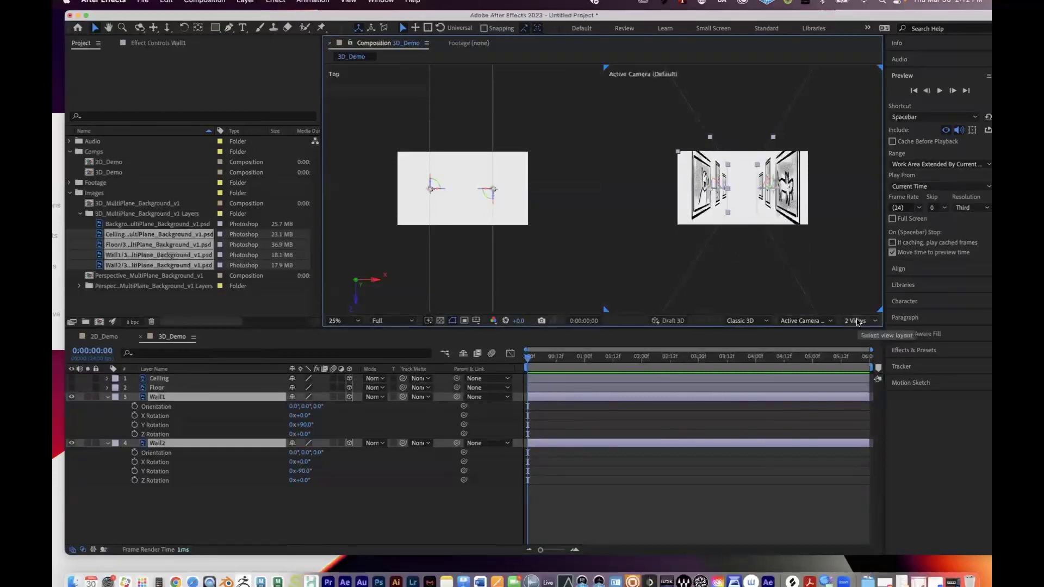
click(858, 320)
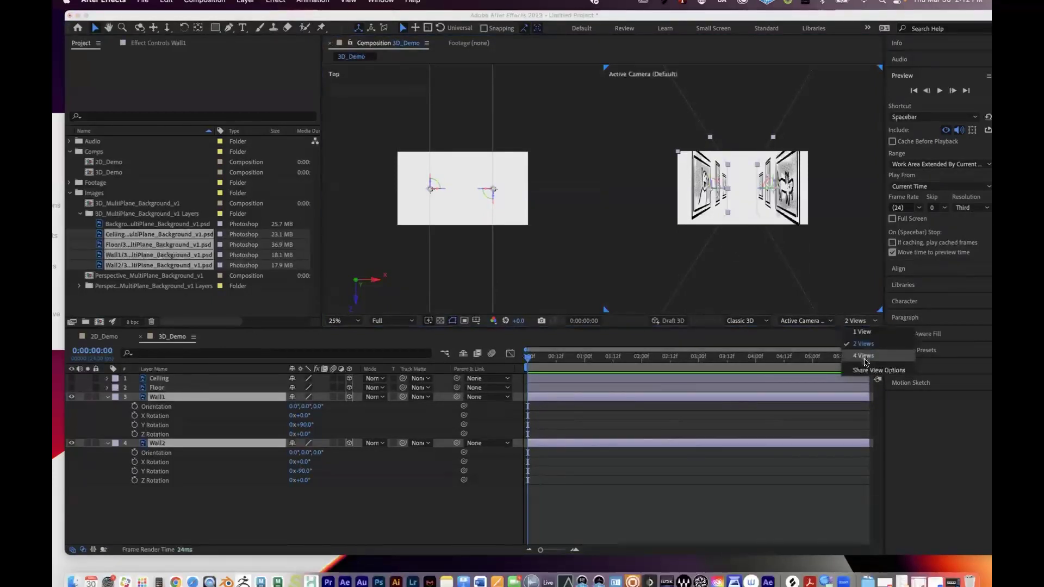
click(863, 355)
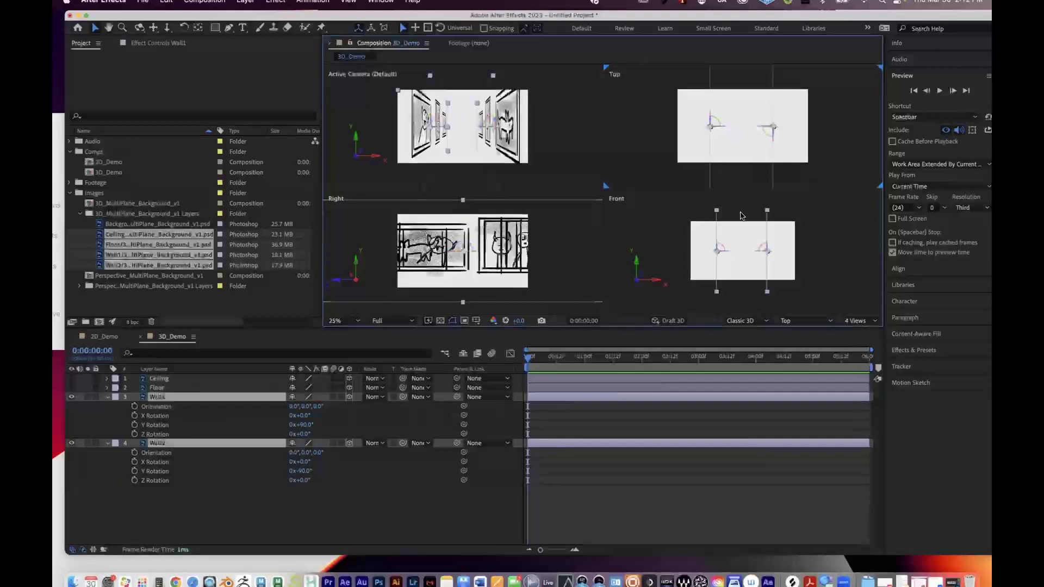
Step: Switch the composition viewer to 2 Views and make the Top view the active one
click(853, 321)
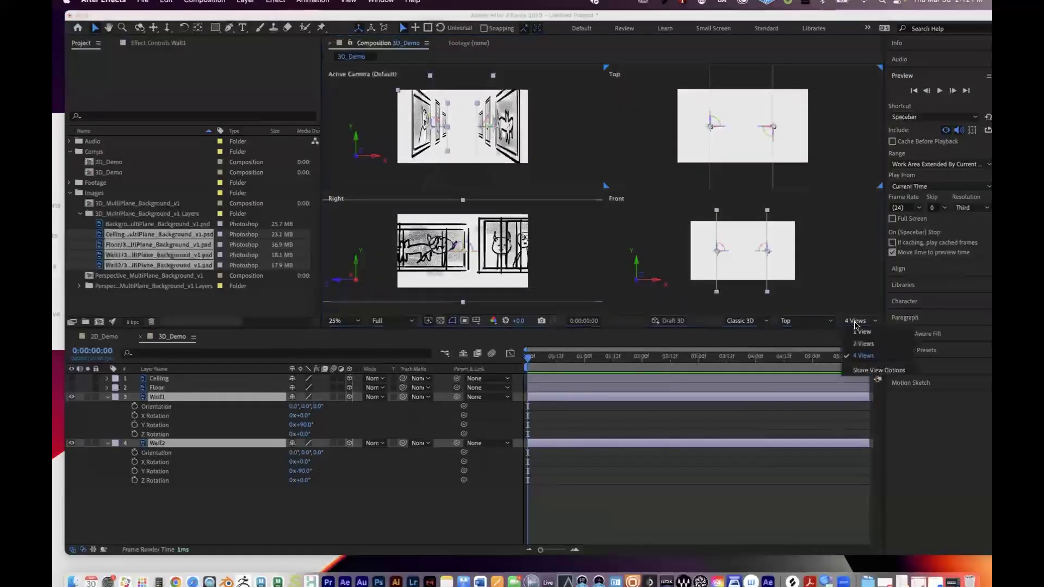
click(862, 344)
click(531, 250)
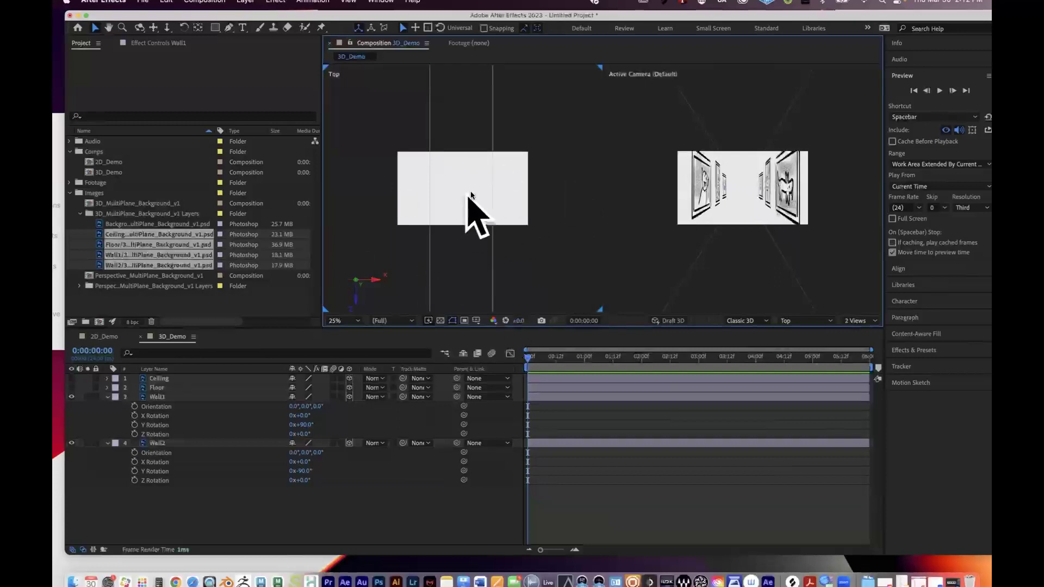
click(633, 106)
click(557, 105)
click(624, 114)
click(563, 120)
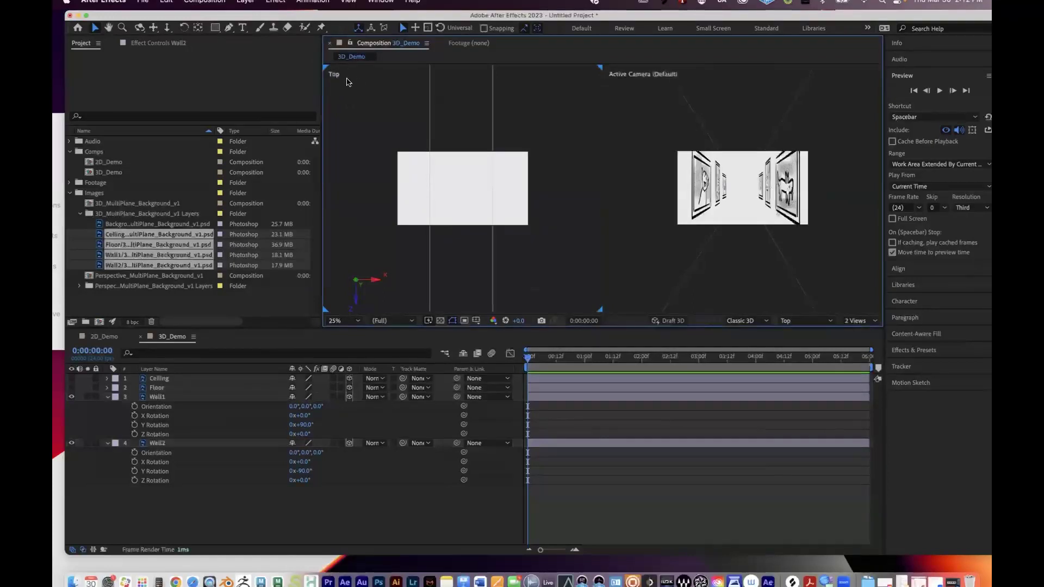
click(601, 107)
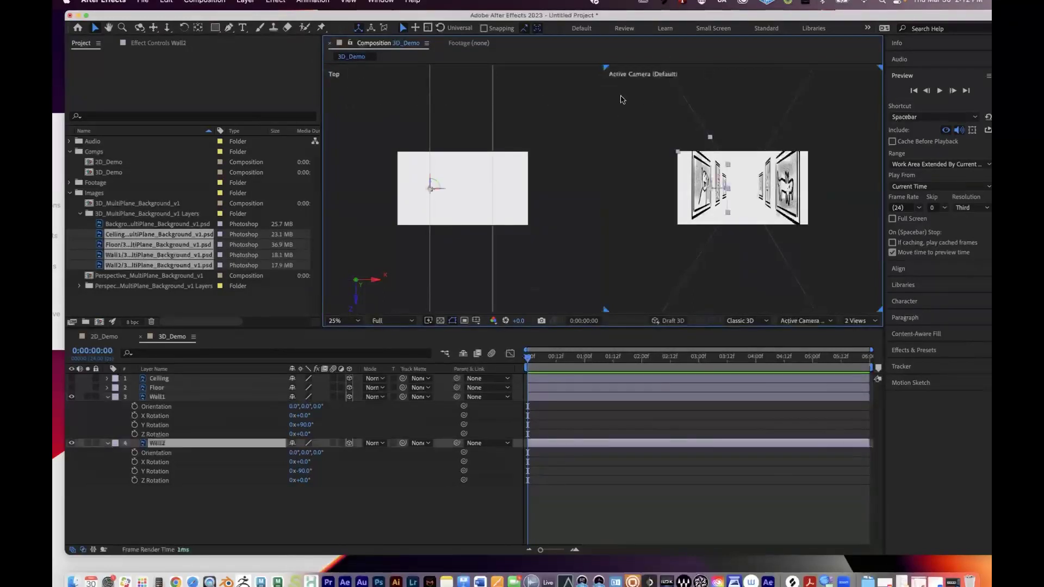
click(381, 84)
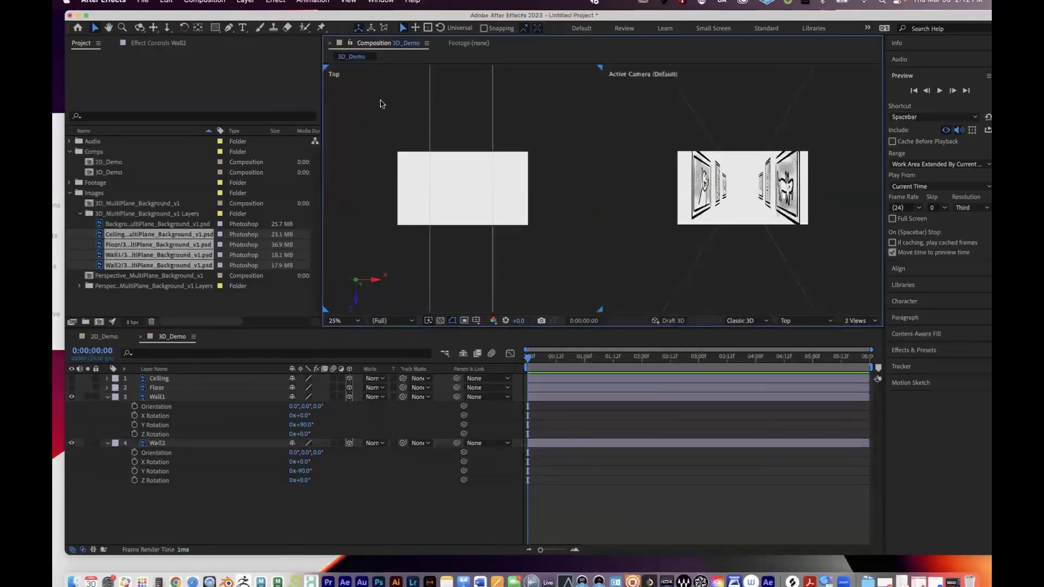
Step: Preview the Right view in place of Top, return it to Top at 12.5% magnification, and reactivate the Active Camera view
click(816, 322)
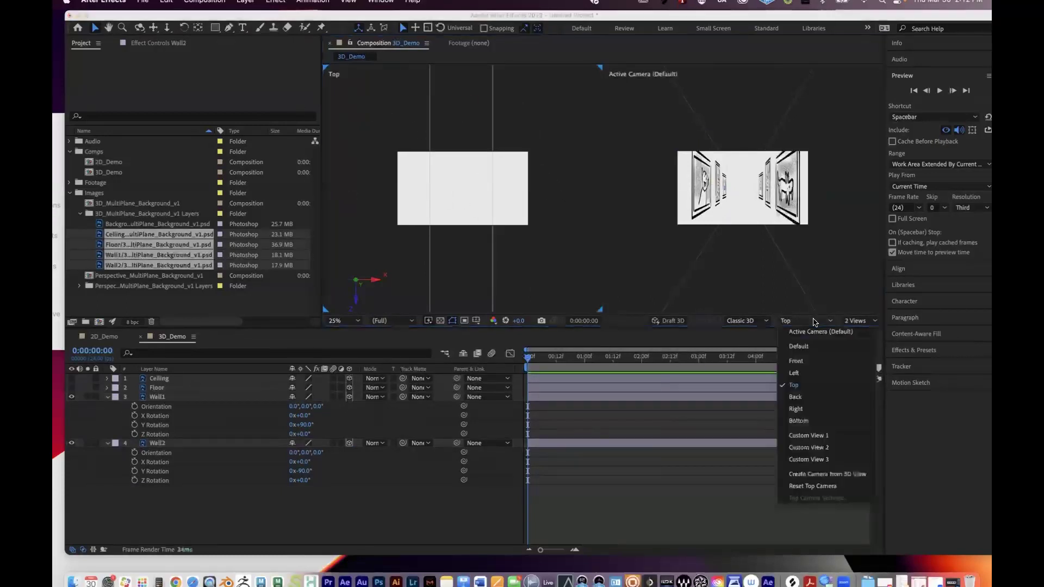
click(799, 408)
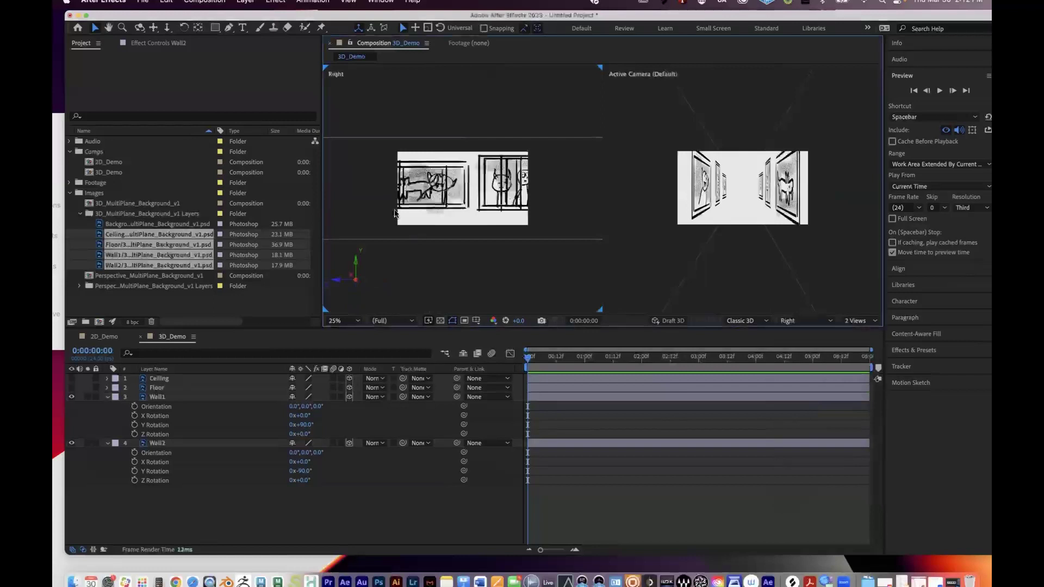
click(816, 323)
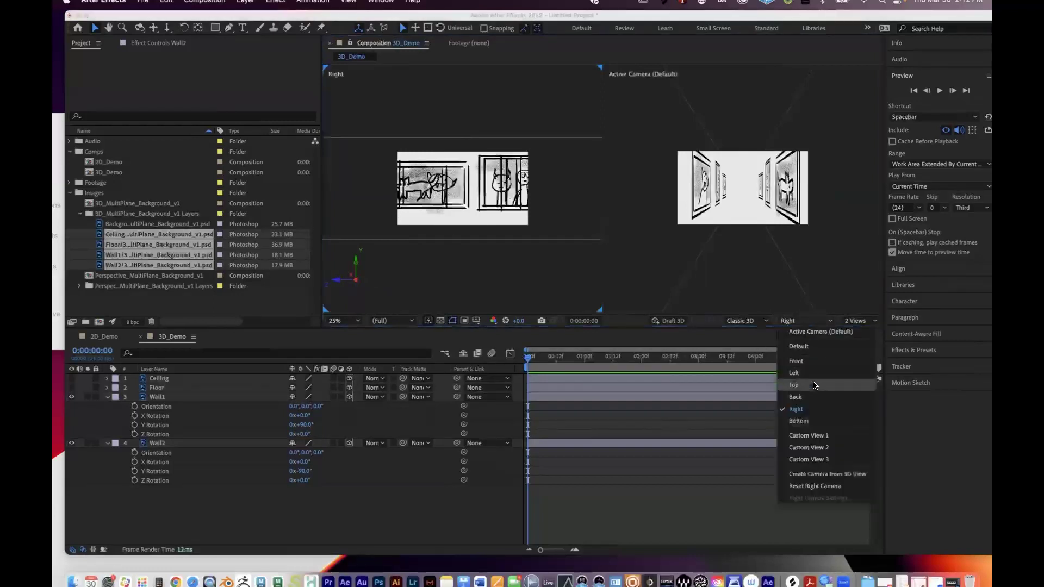
click(813, 385)
key(comma)
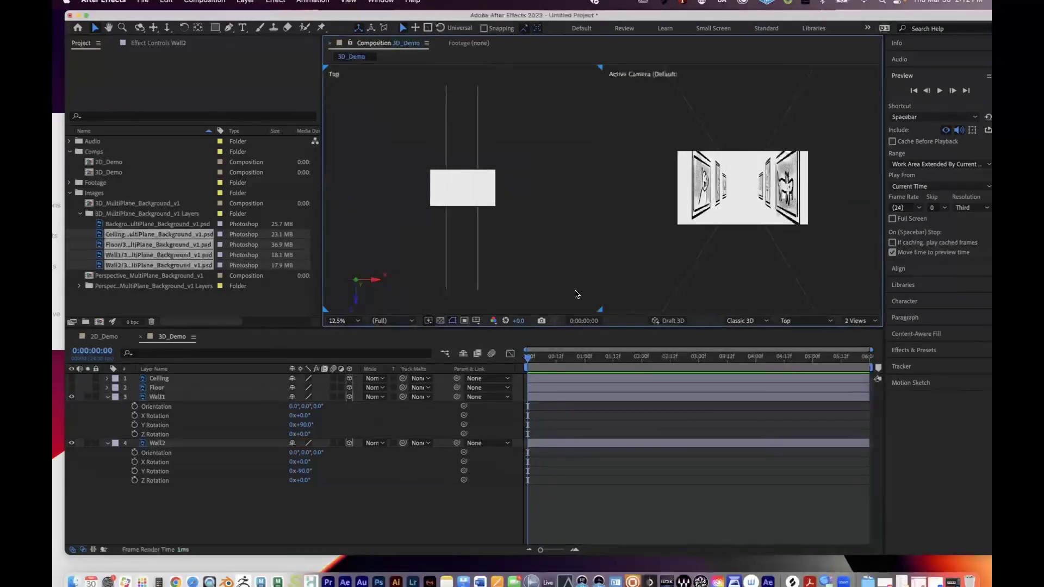
click(732, 246)
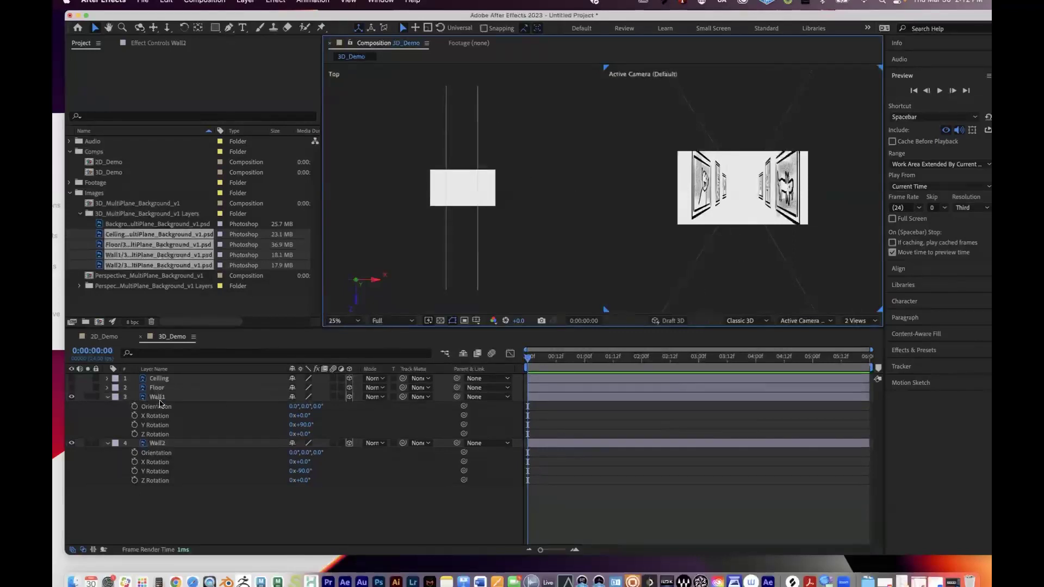
Step: Reveal the Scale properties of the Wall1 and Wall2 layers together
click(157, 397)
shift+click(158, 443)
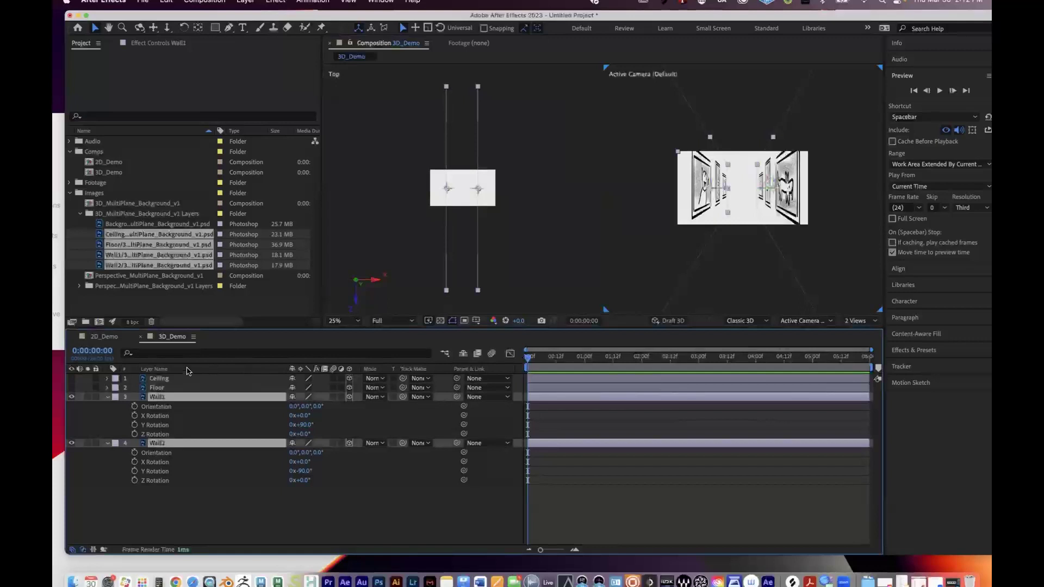
click(166, 388)
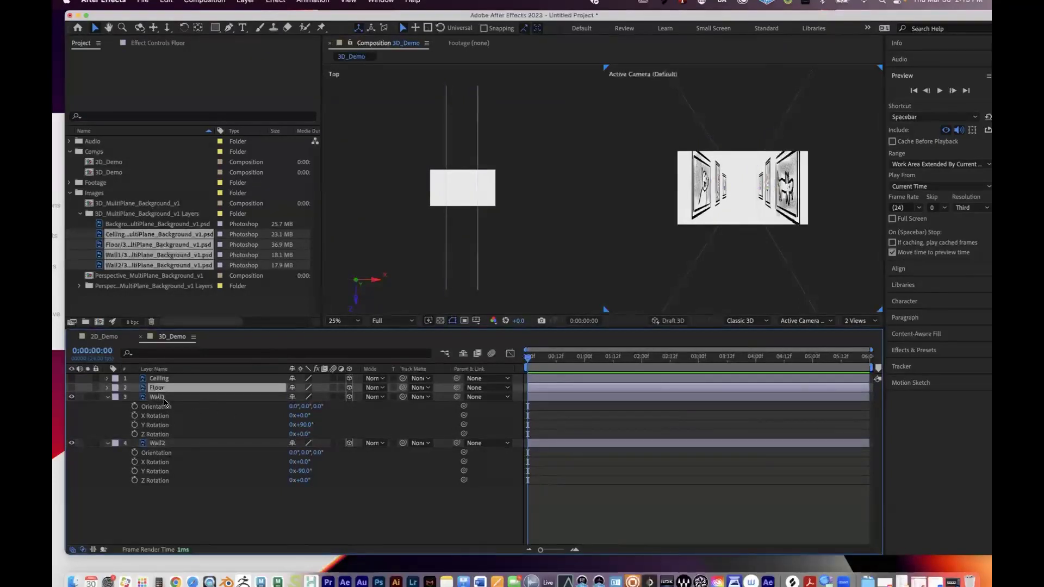
click(157, 397)
shift+click(160, 443)
key(s)
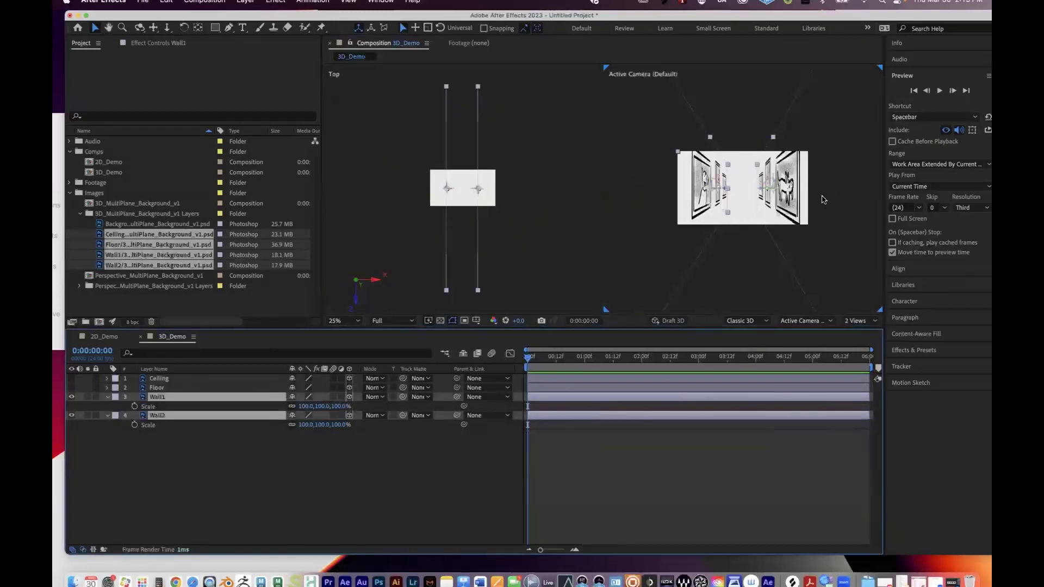
click(780, 470)
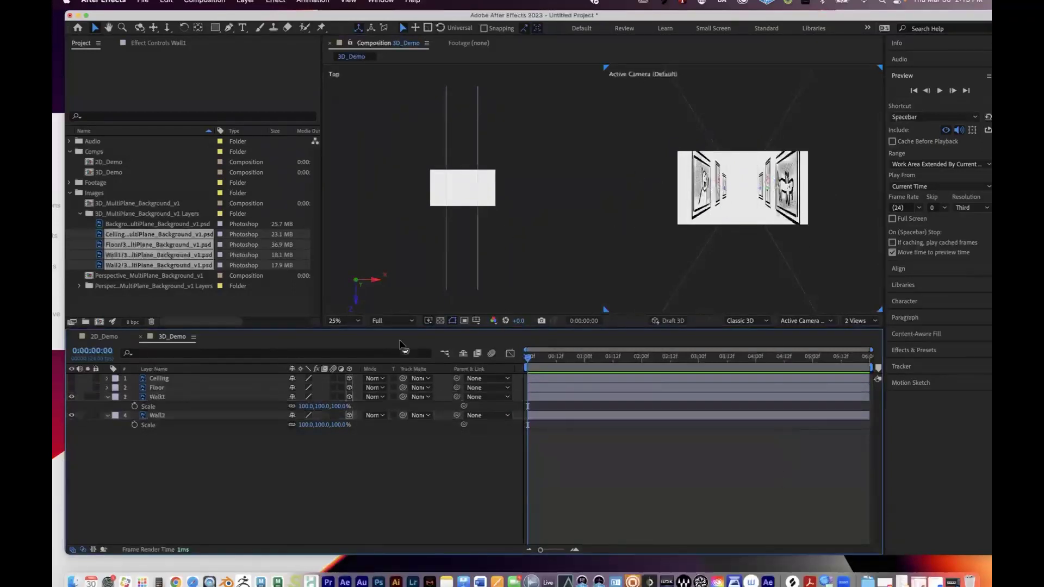
Step: Make the Floor layer visible and reveal its rotation properties
click(162, 389)
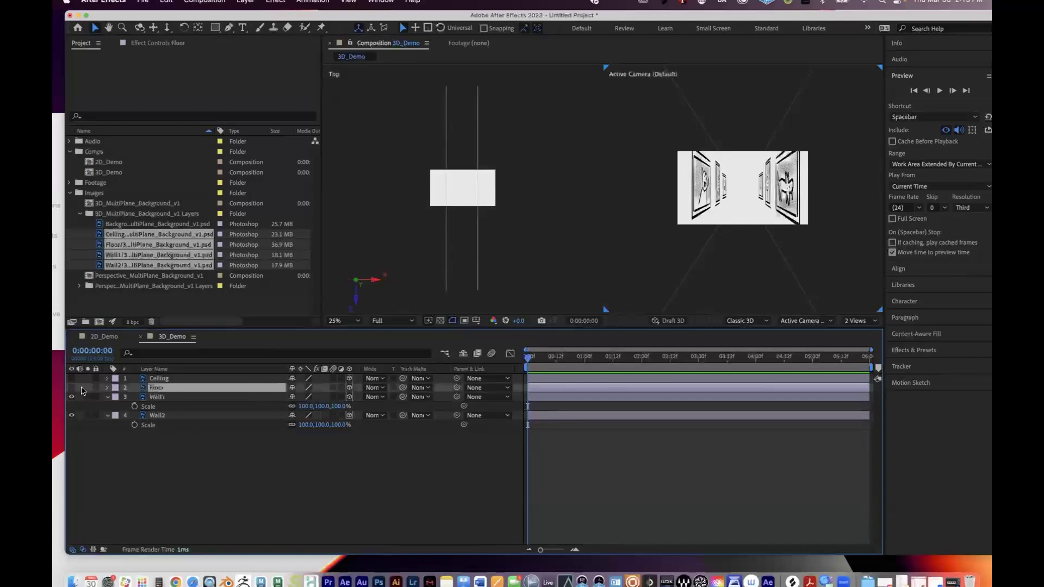
click(71, 388)
click(71, 397)
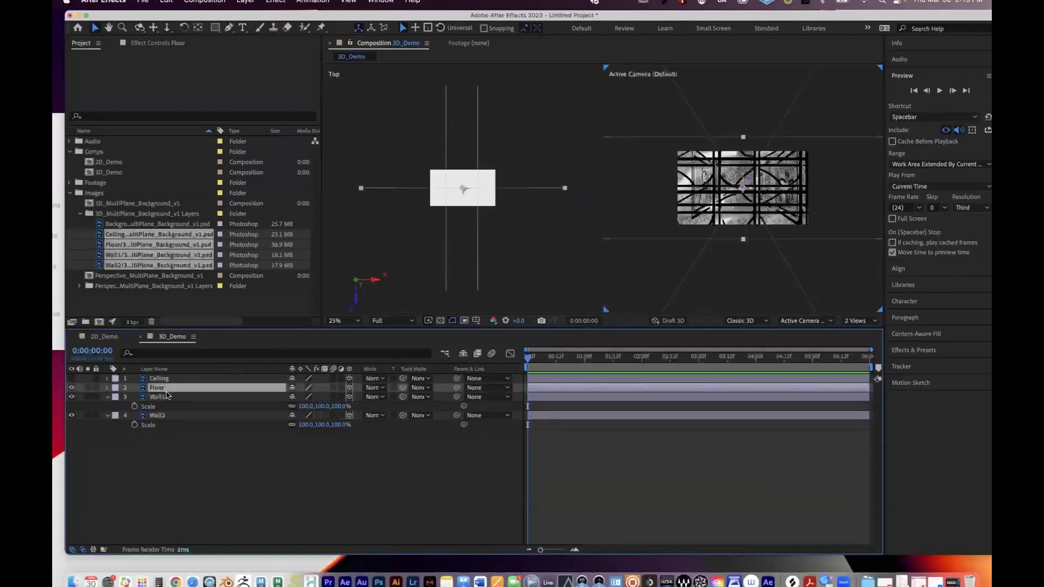
key(r)
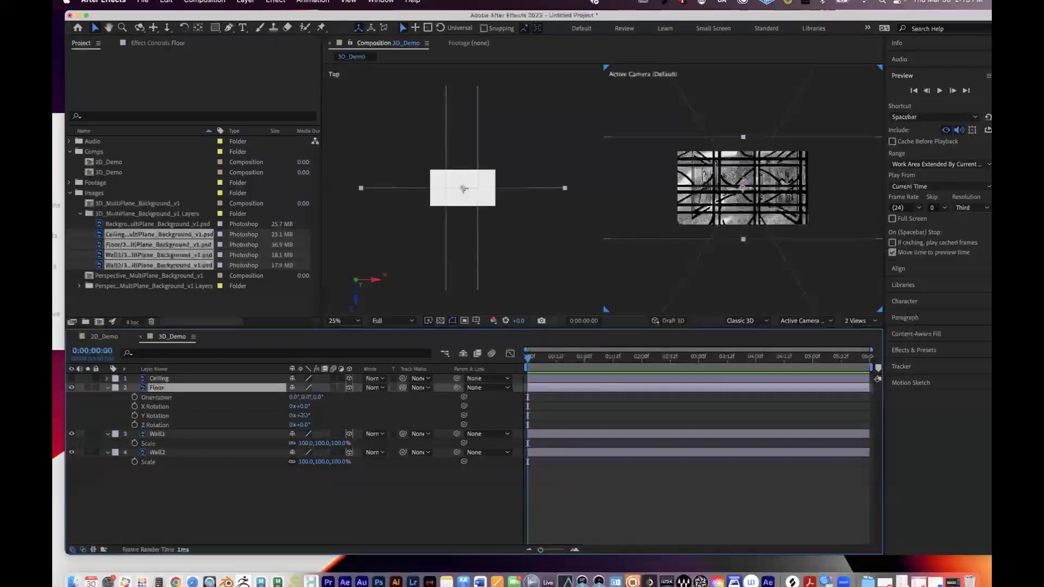
Step: Try setting the Floor layer's Y Rotation to 90° and undo the trial rotations
drag(301, 418, 323, 423)
key(super+z)
key(super+z)
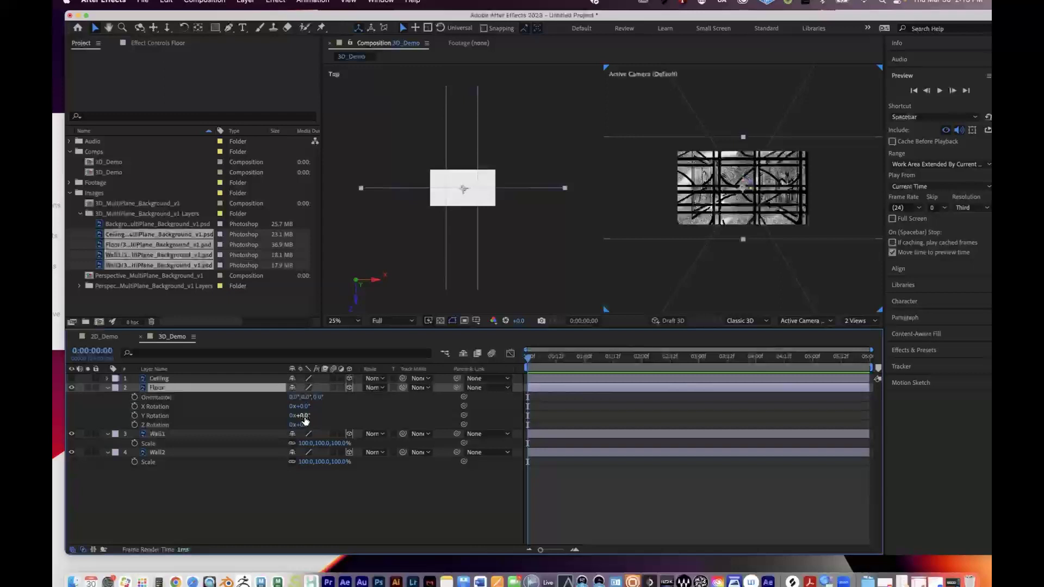
drag(304, 418, 349, 411)
click(305, 416)
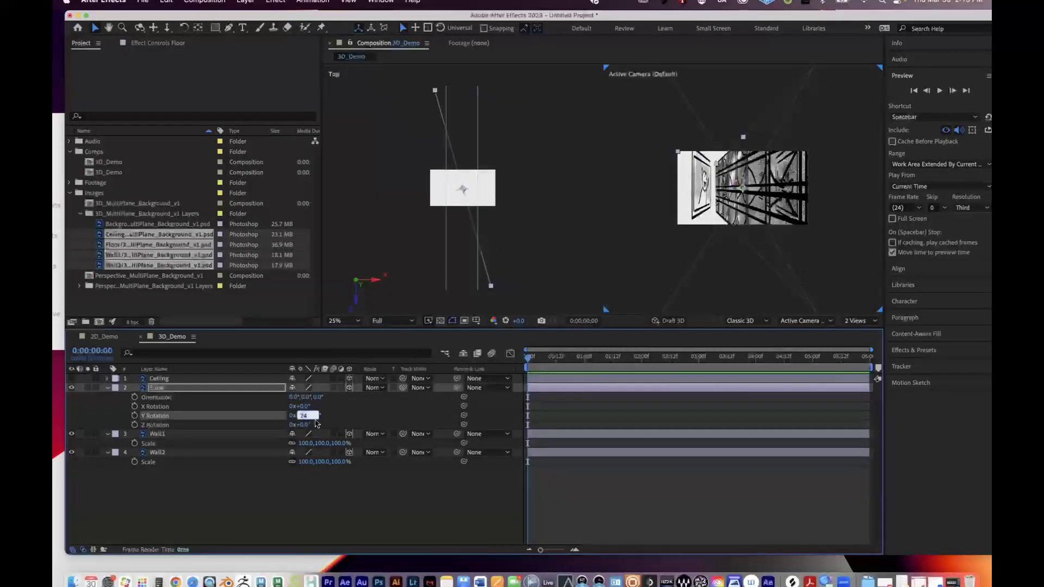
text(90)
key(Return)
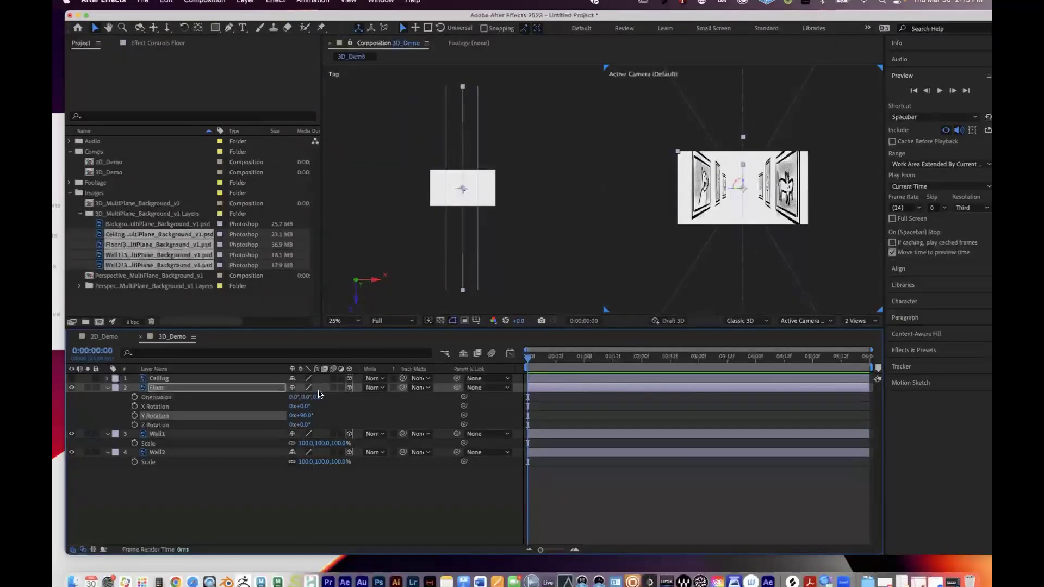
drag(300, 424, 328, 421)
key(ctrl+z)
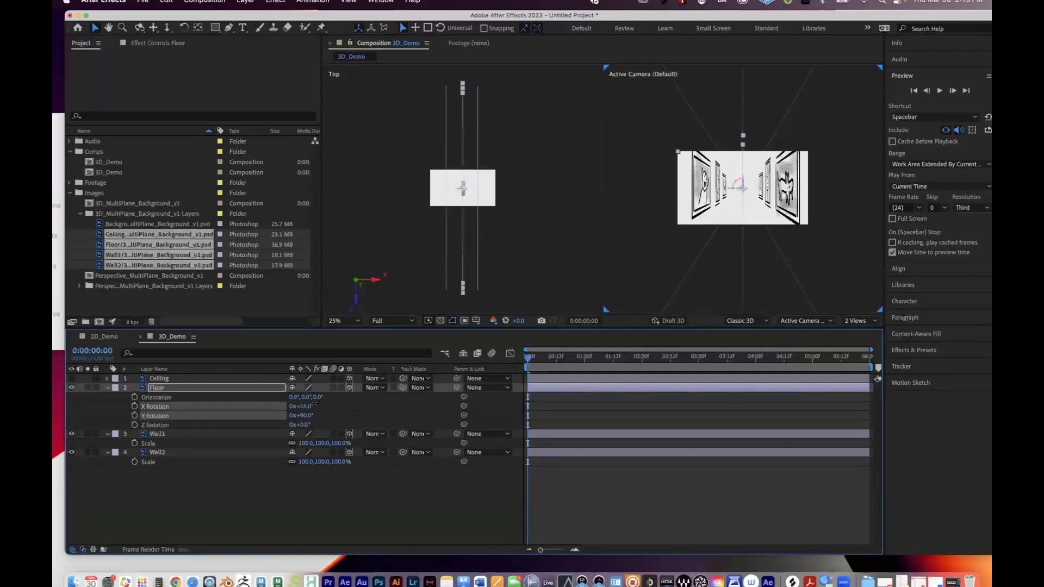
key(ctrl+z)
Step: Set the Floor layer's X Rotation to 90° and its Z Rotation to 90°
drag(302, 406, 351, 416)
click(304, 426)
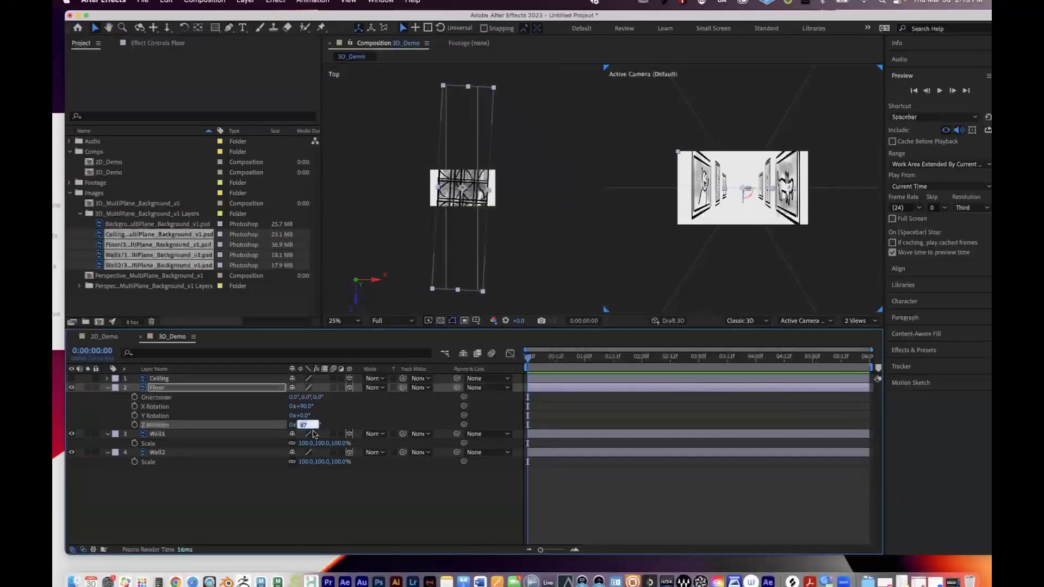
text(90)
key(Return)
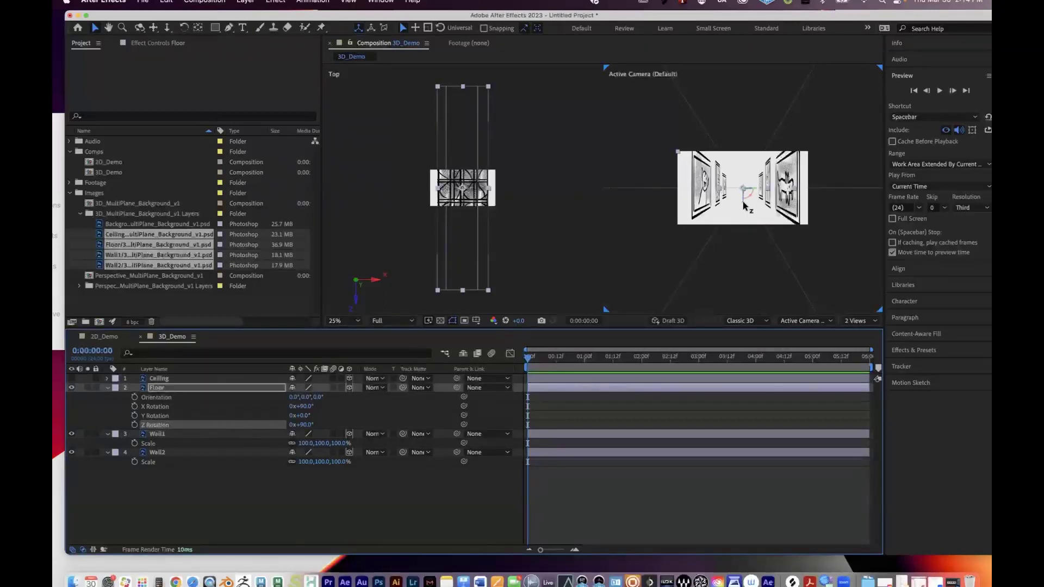
Step: Move the Floor layer down along its Z axis to the base of the walls and check the fit in the camera view
drag(744, 206, 742, 235)
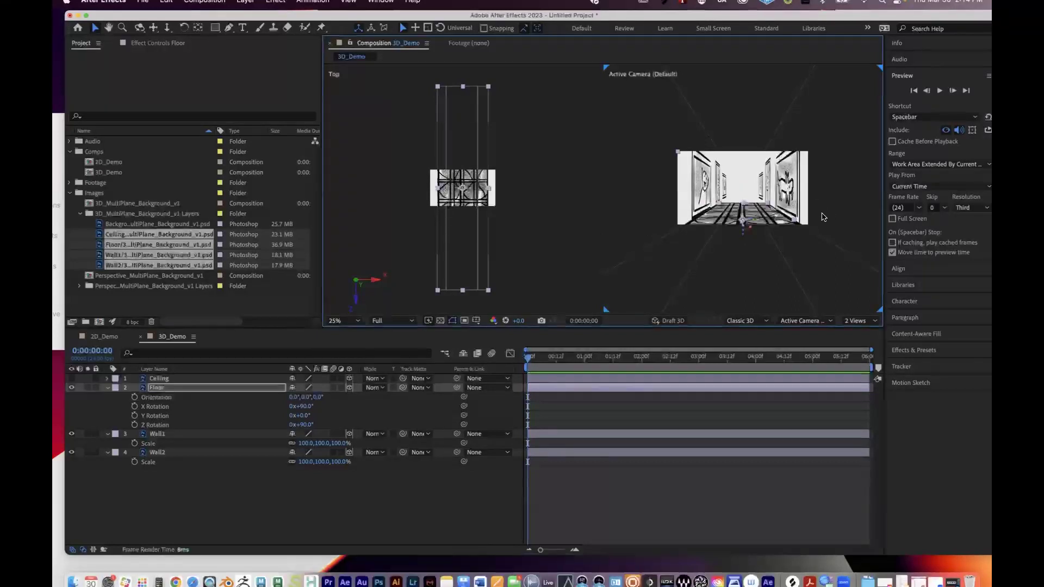
key(period)
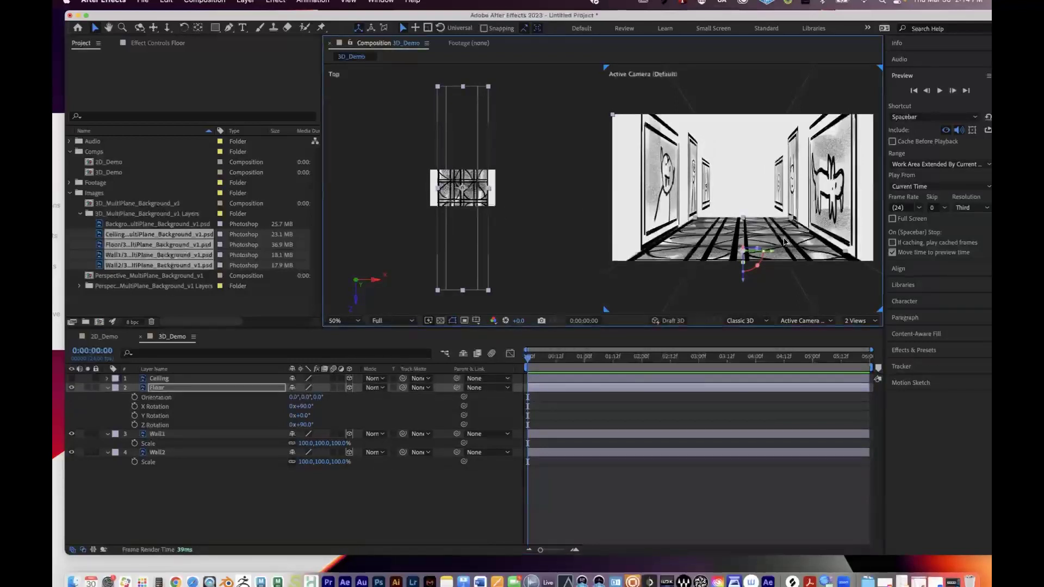
key(comma)
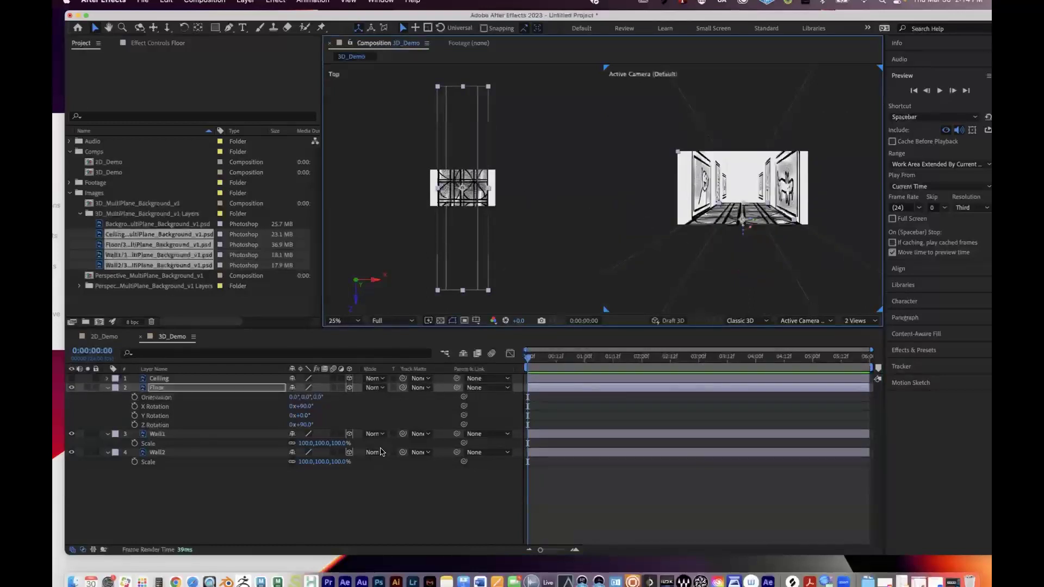
key(period)
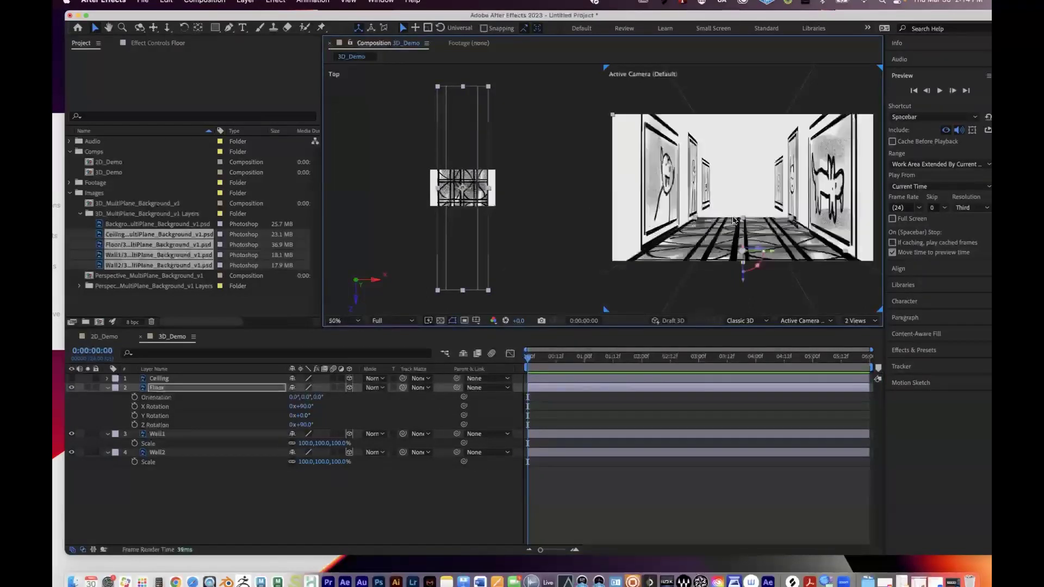
key(period)
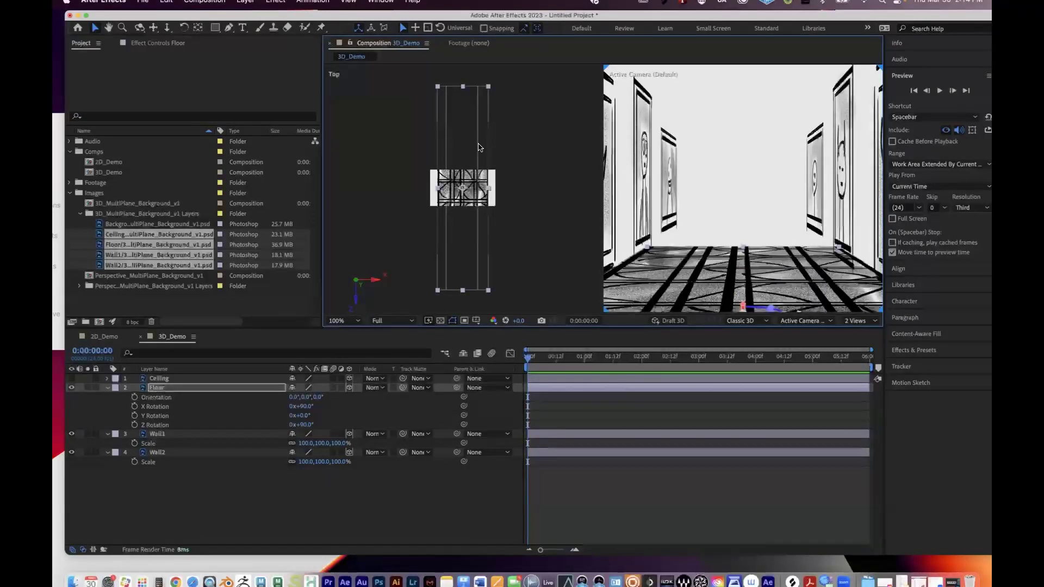
key(comma)
key(comma)
key(comma)
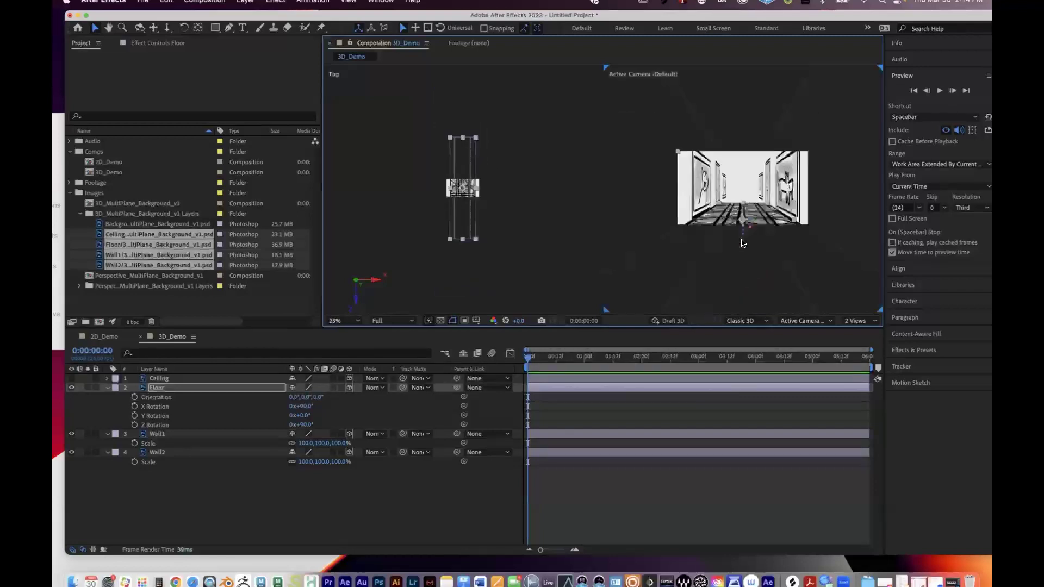
Step: Make the Ceiling layer visible and reveal its rotation properties
click(162, 390)
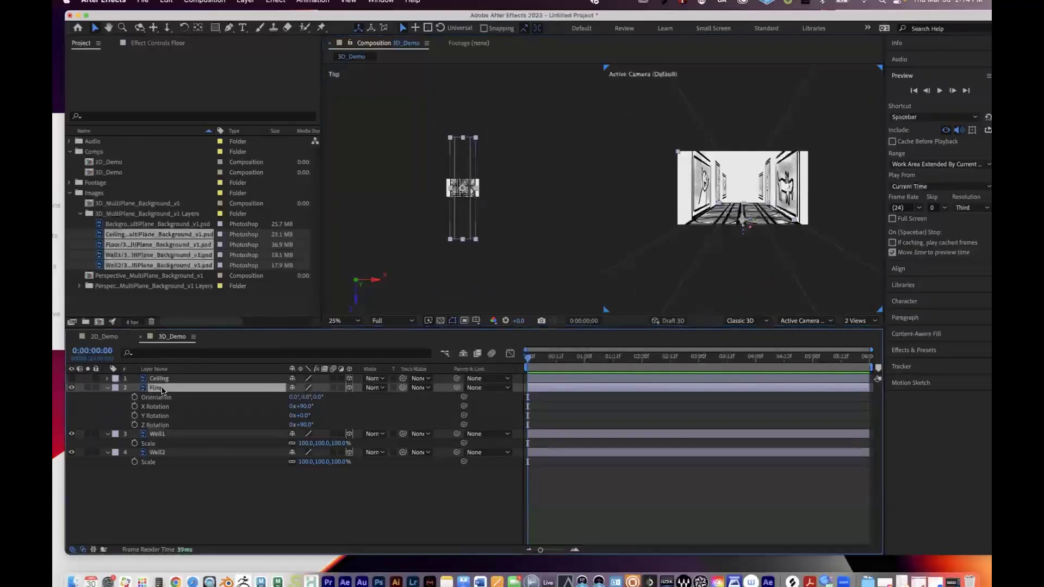
click(70, 381)
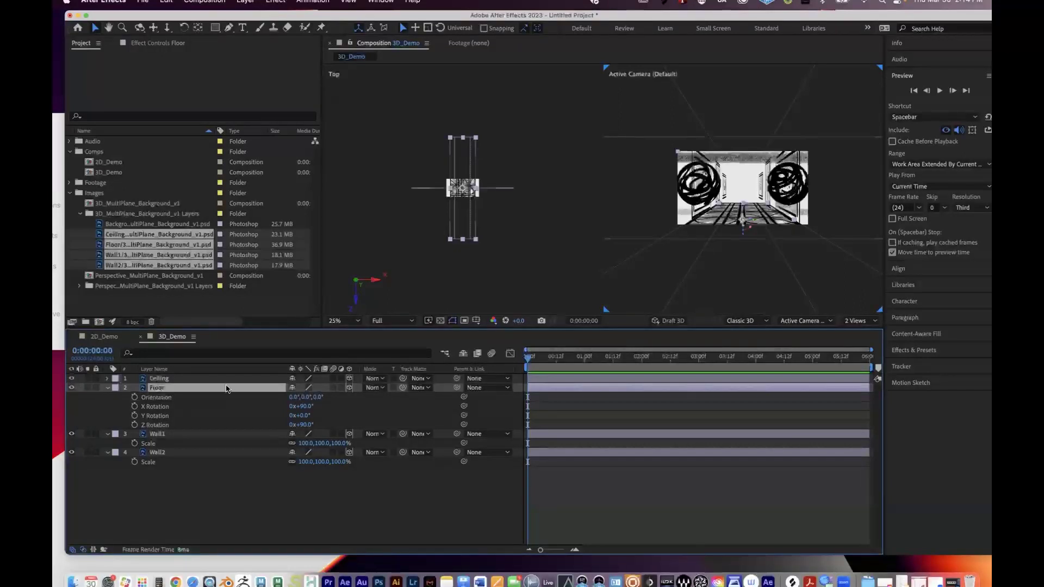
click(107, 379)
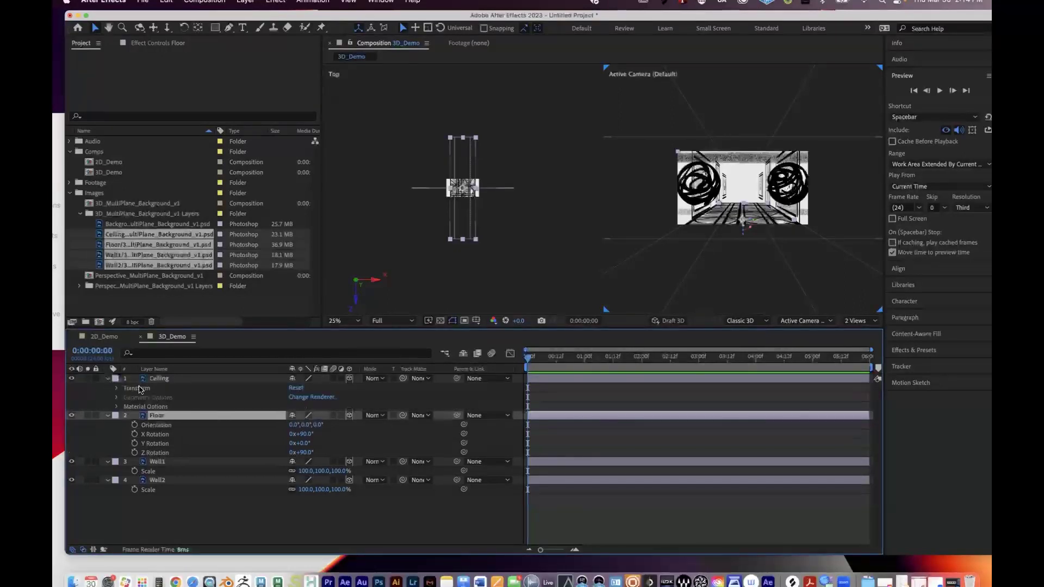
click(169, 378)
key(r)
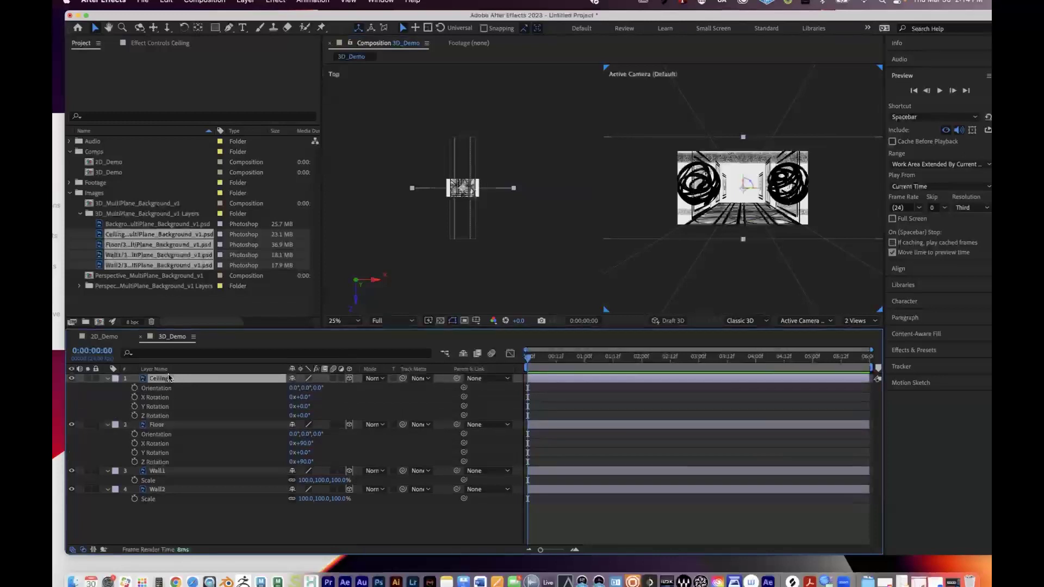
Step: Set the Ceiling layer's X Rotation to 90° and its Z Rotation to 90°
click(307, 397)
text(90)
key(Return)
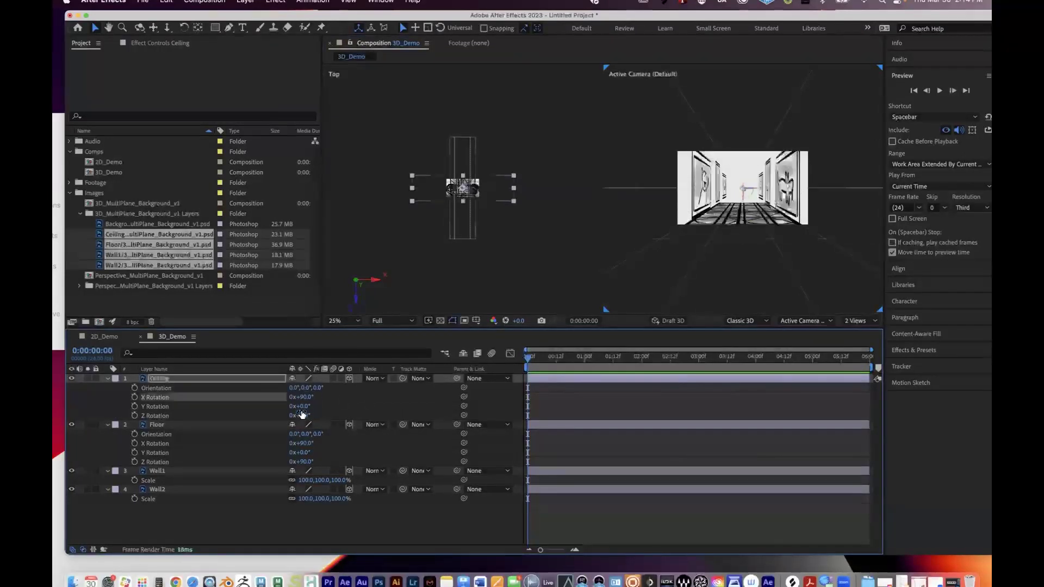
click(305, 416)
text(90)
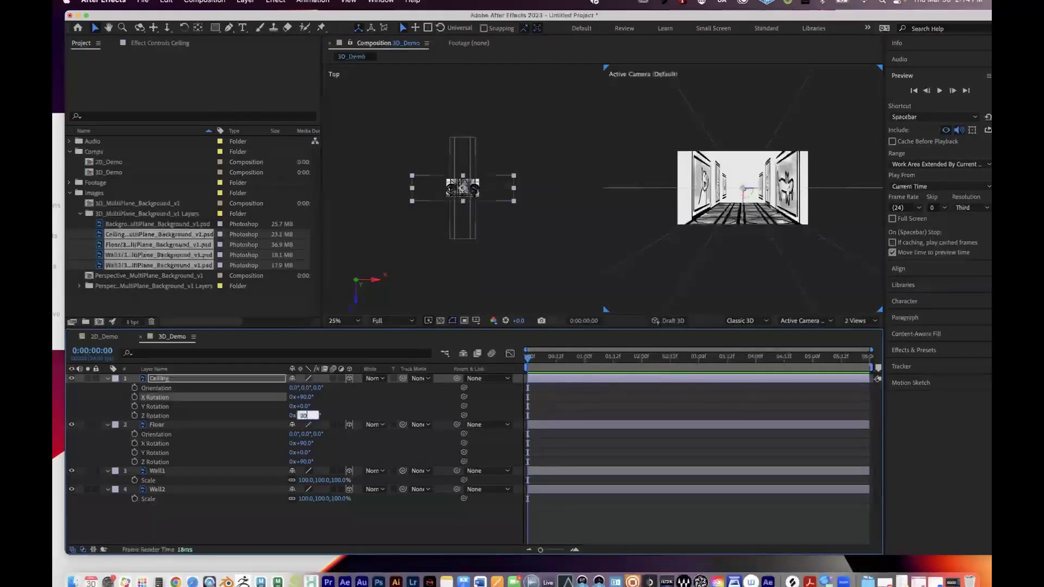
key(Return)
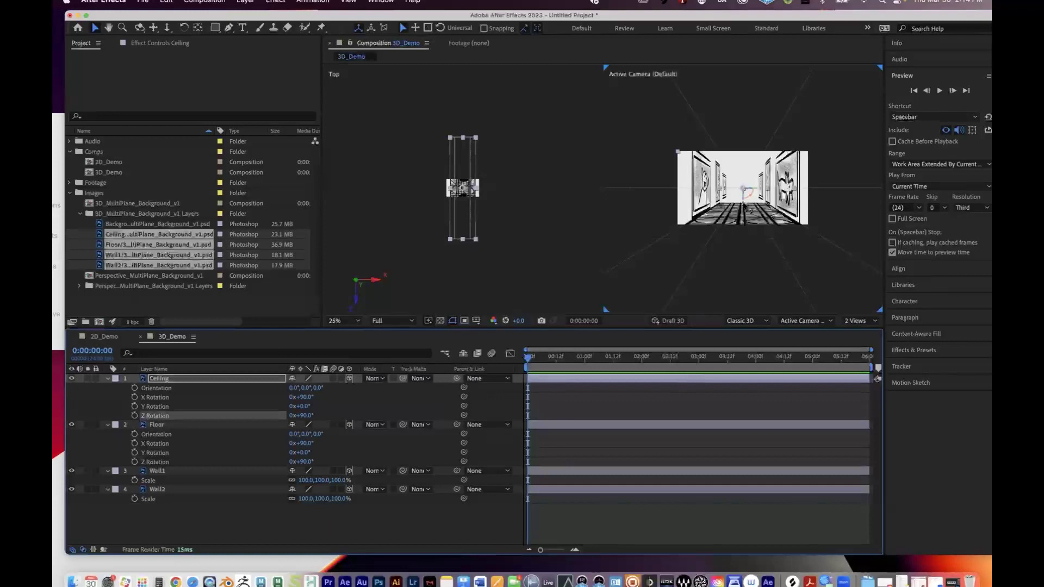
Step: Move the Ceiling layer up along its Z axis to the top of the walls, at about Y -108
drag(746, 208, 742, 158)
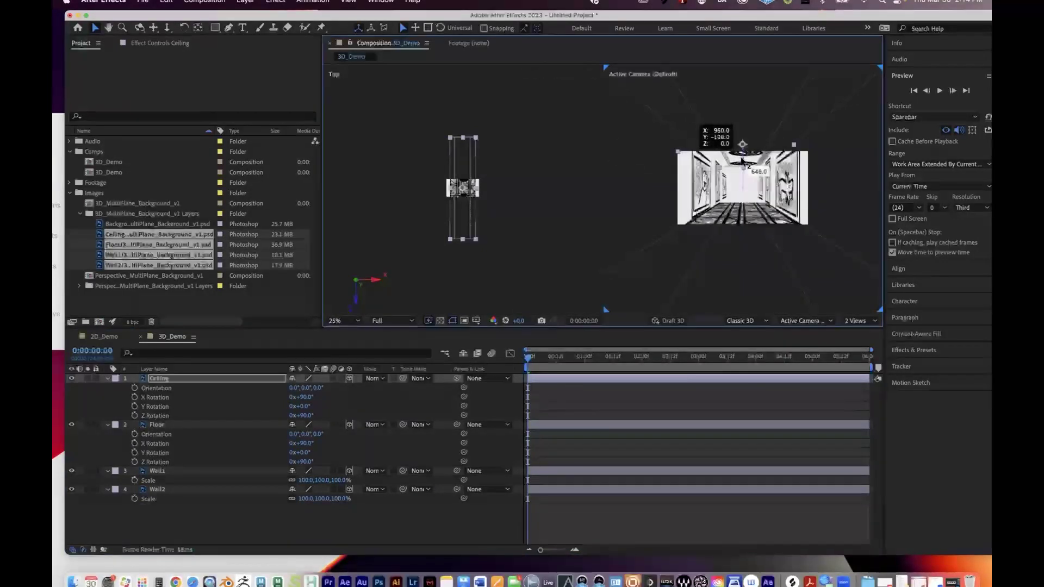
key(period)
key(period)
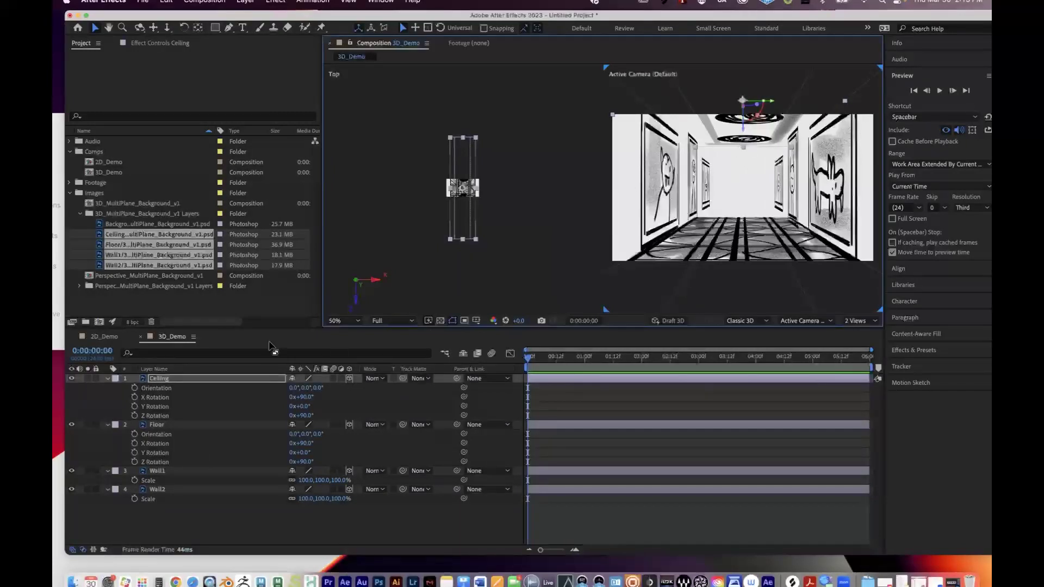
Step: Collapse the properties of the Ceiling, Floor, Wall1 and Wall2 layers in the timeline
click(168, 379)
click(108, 379)
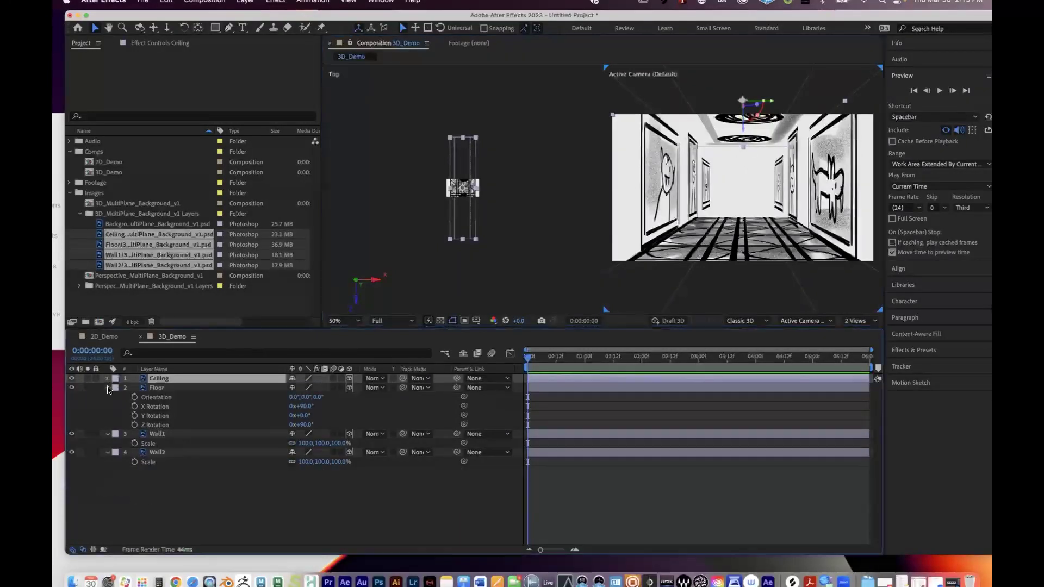
click(108, 388)
click(108, 397)
click(107, 406)
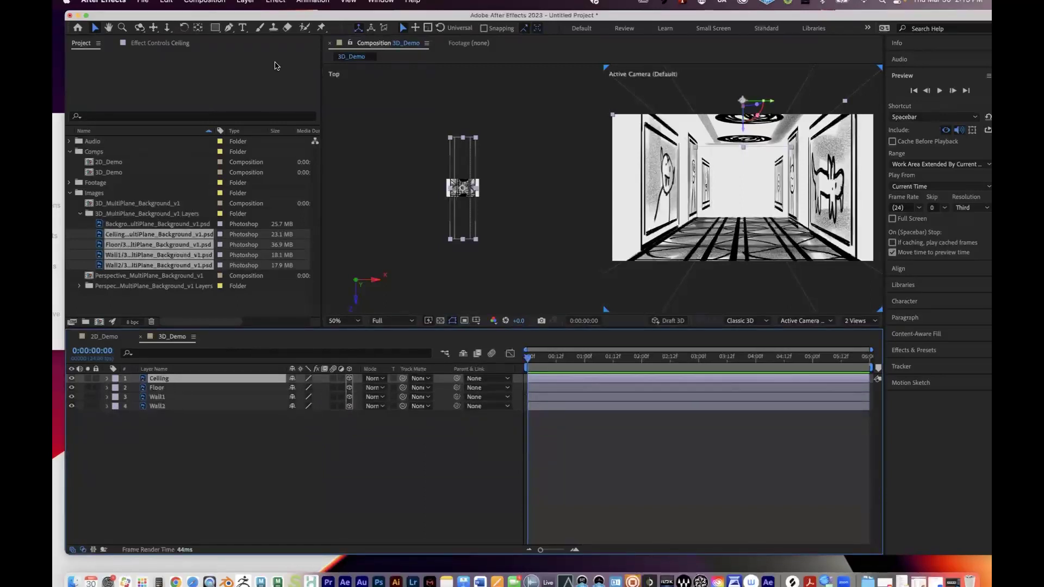
Step: Collapse the 3D_MultiPlane_Background_v1 Layers, Images and Comps folders in the project
click(80, 214)
click(71, 193)
click(71, 152)
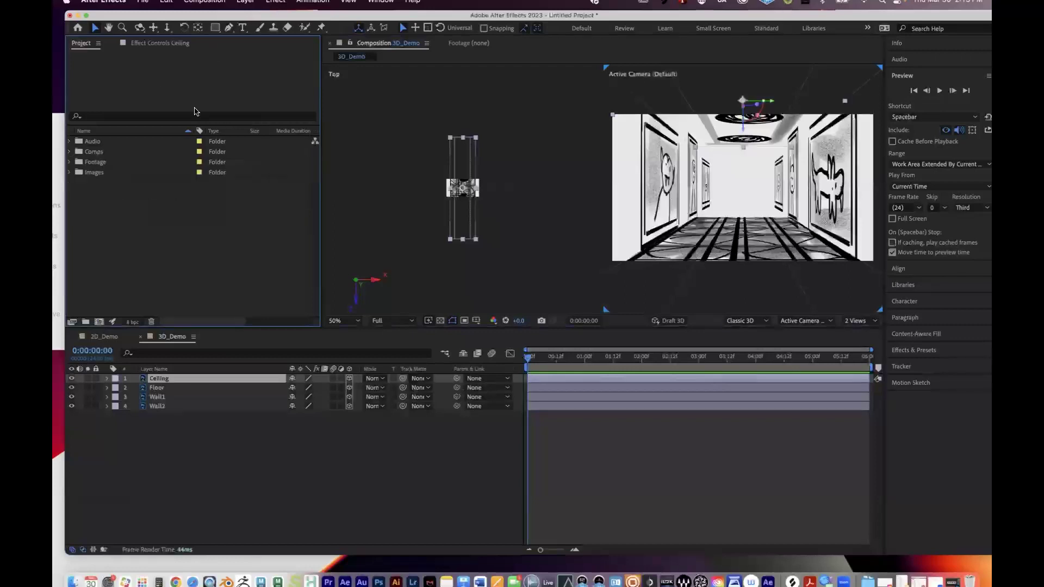
Step: Add a new null object to the 3D_Demo composition and make it a 3D layer
click(246, 2)
click(236, 445)
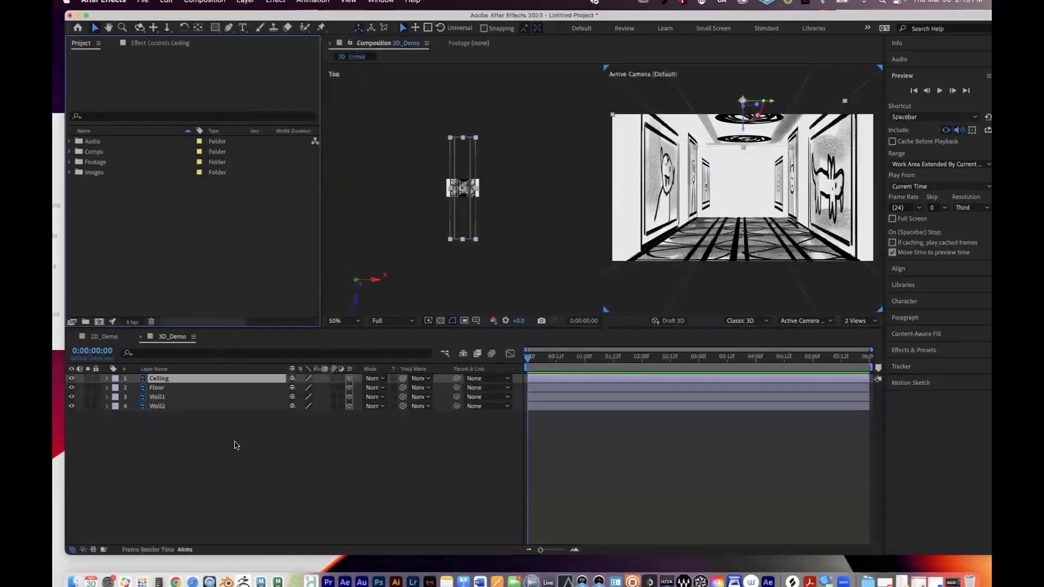
click(236, 445)
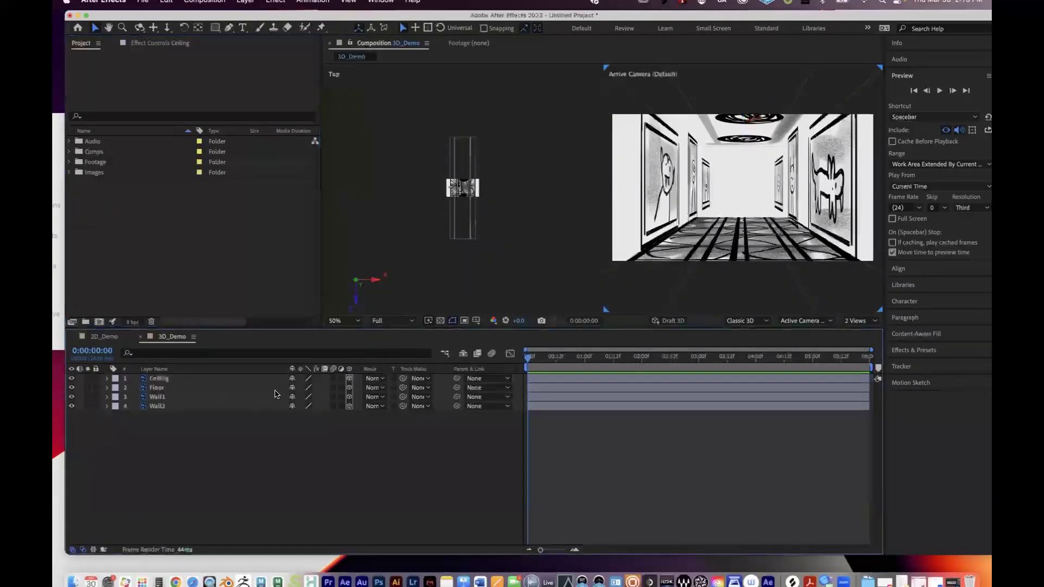
click(246, 2)
mouse_move(304, 19)
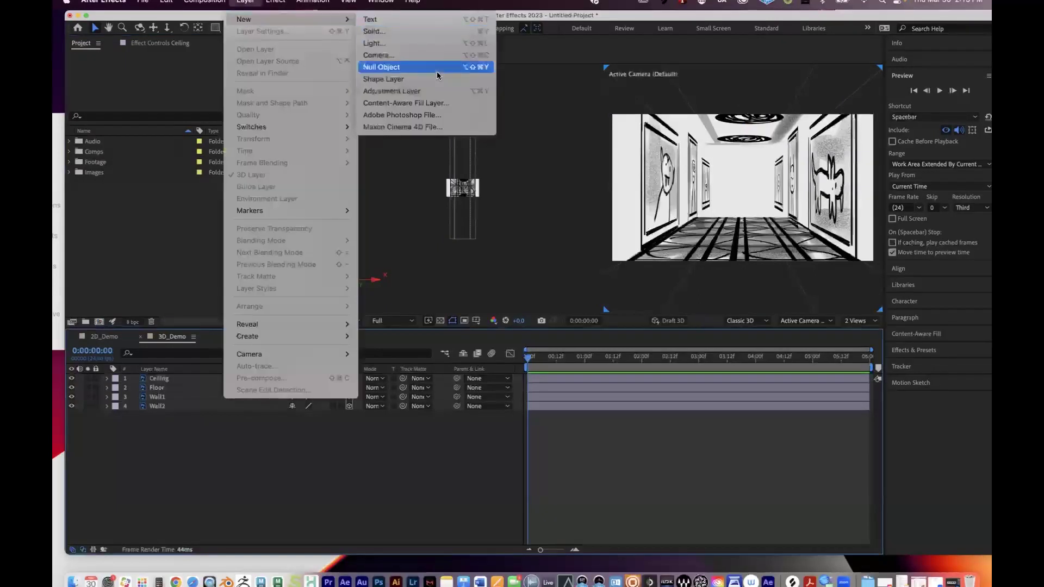
click(435, 70)
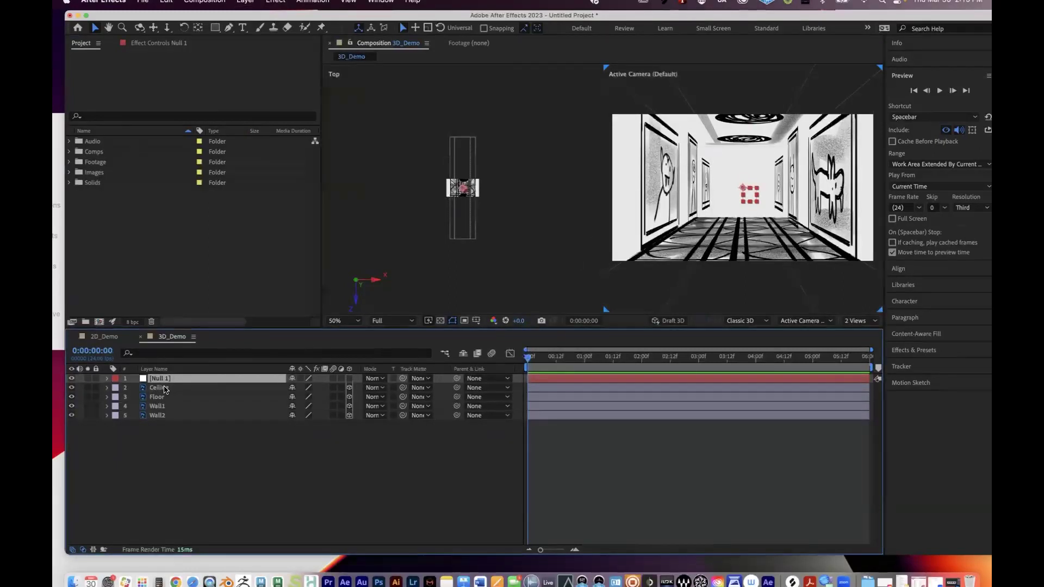
click(349, 378)
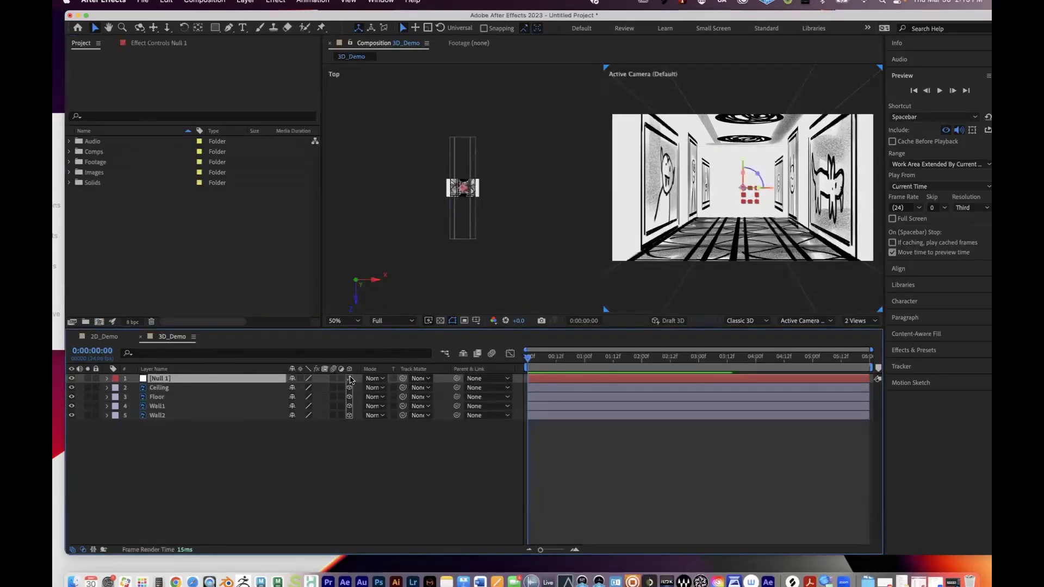
Step: Rename the null layer as Room_NULL
click(196, 450)
click(163, 382)
key(Return)
text(Room)
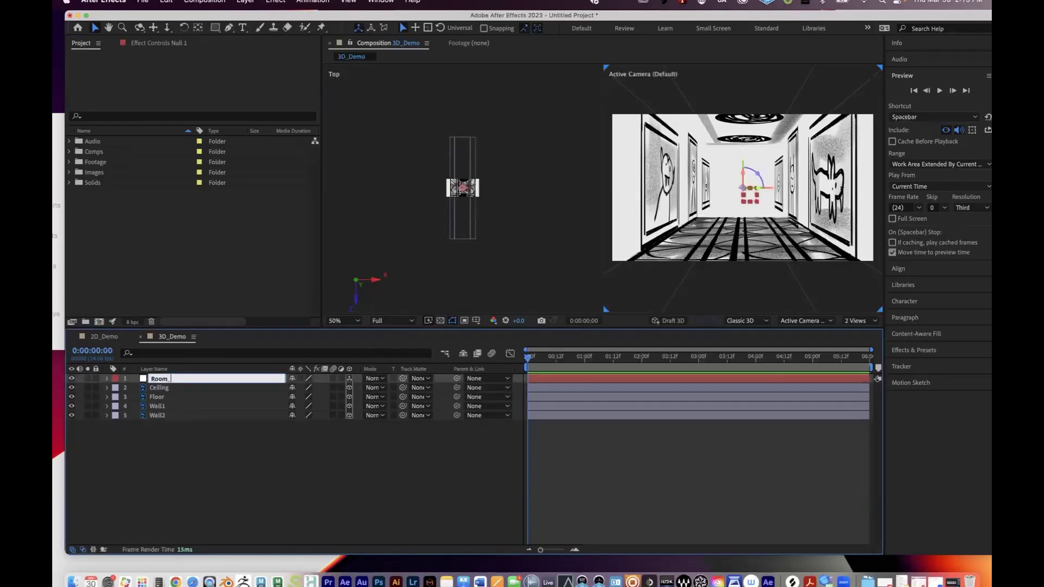
text(_NULL)
key(Return)
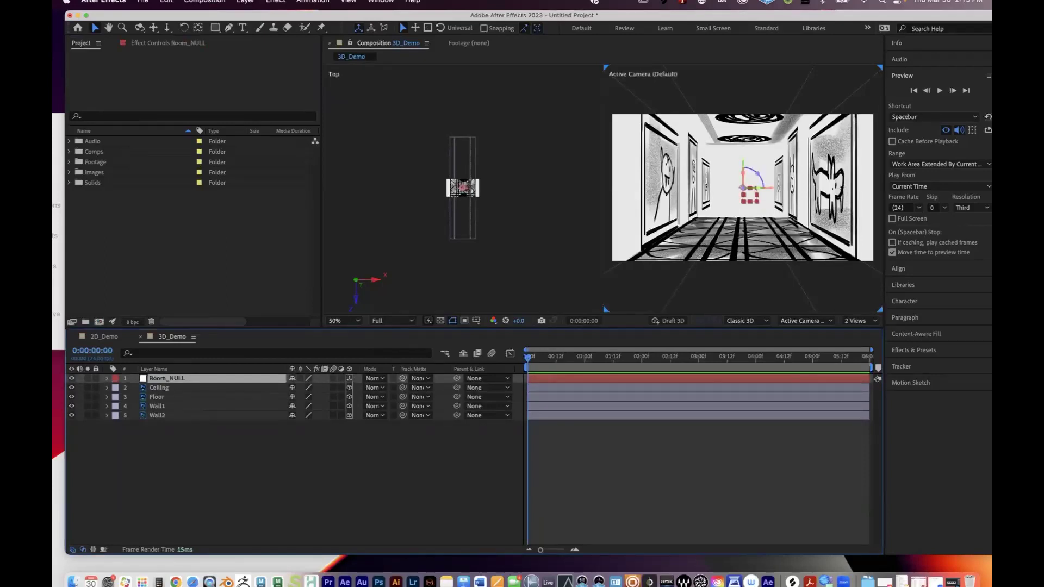
Step: Parent the Ceiling, Floor, Wall1 and Wall2 layers to Room_NULL and try moving the null in the camera view
click(198, 388)
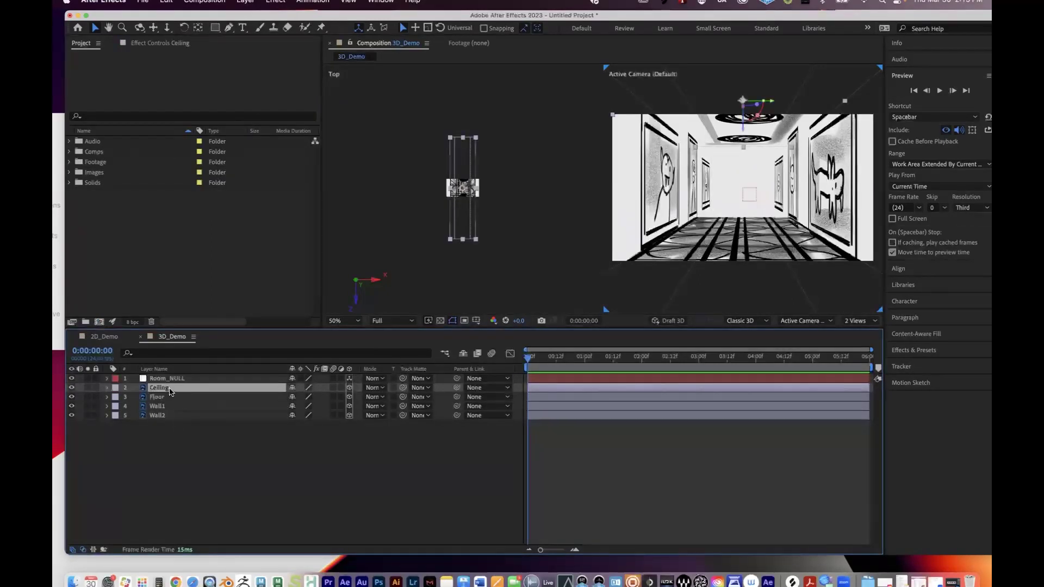
shift+click(160, 416)
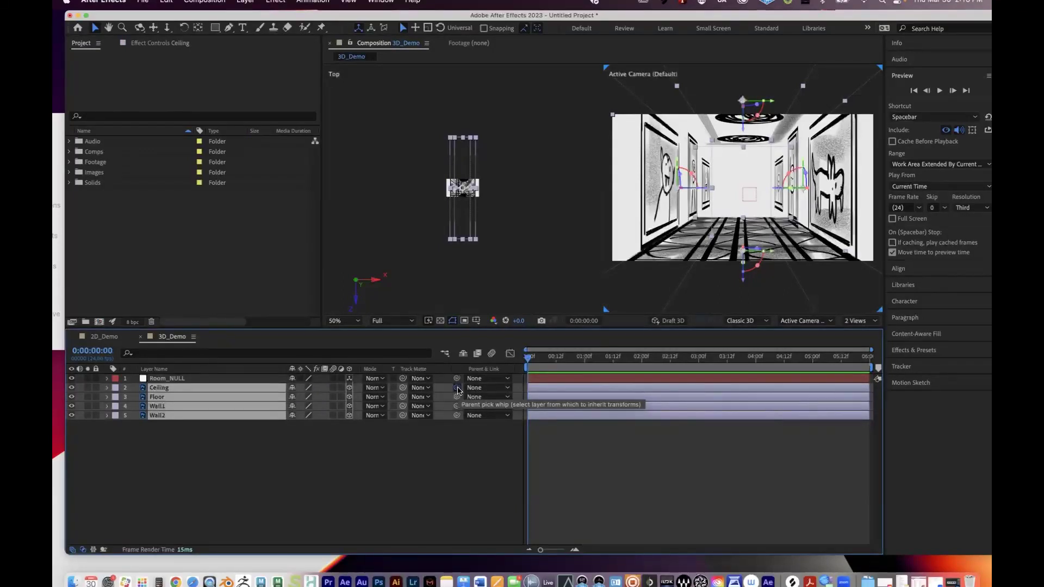
drag(457, 389, 170, 380)
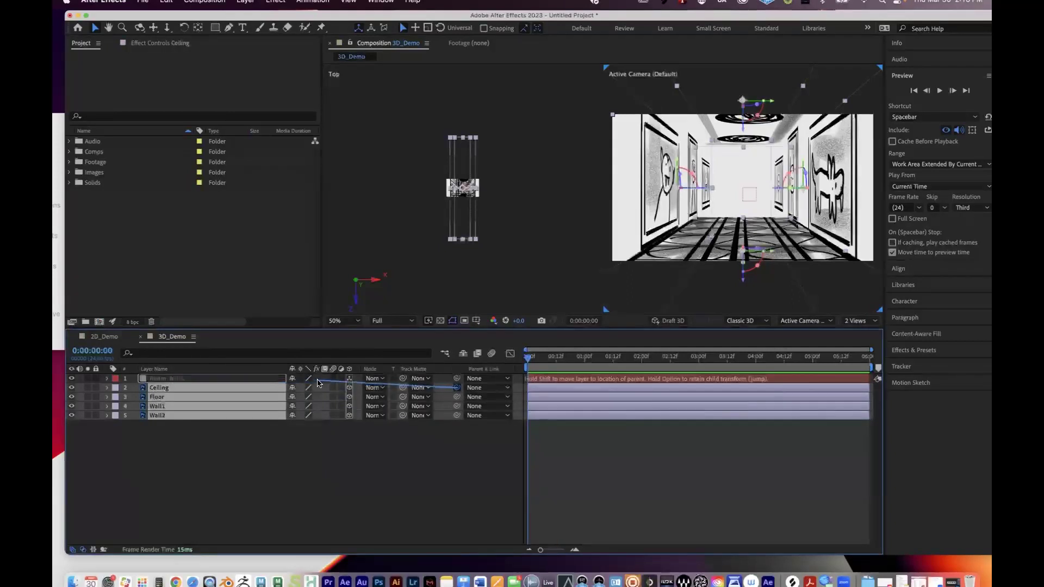
drag(471, 381, 164, 380)
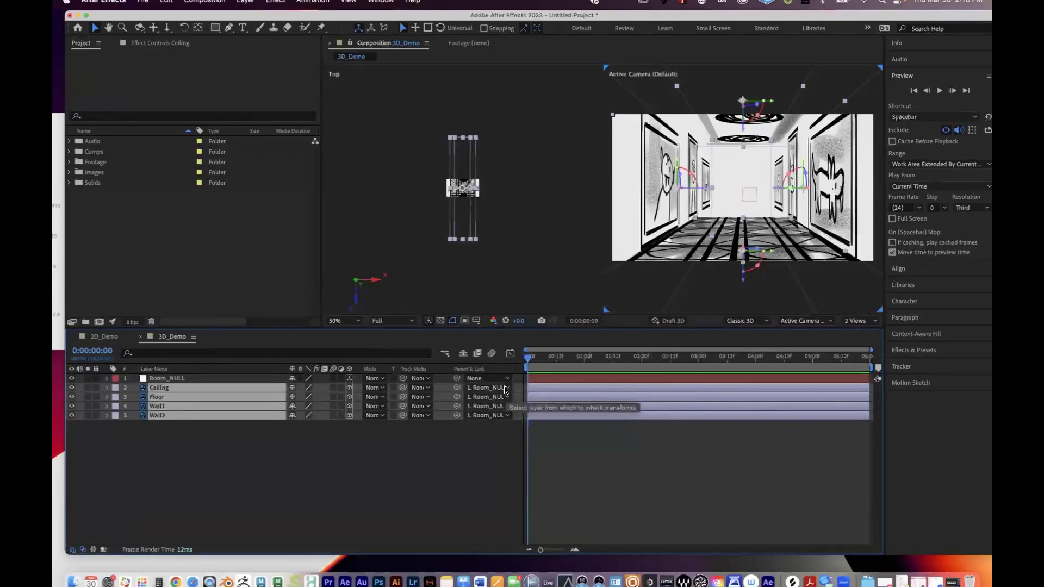
click(164, 379)
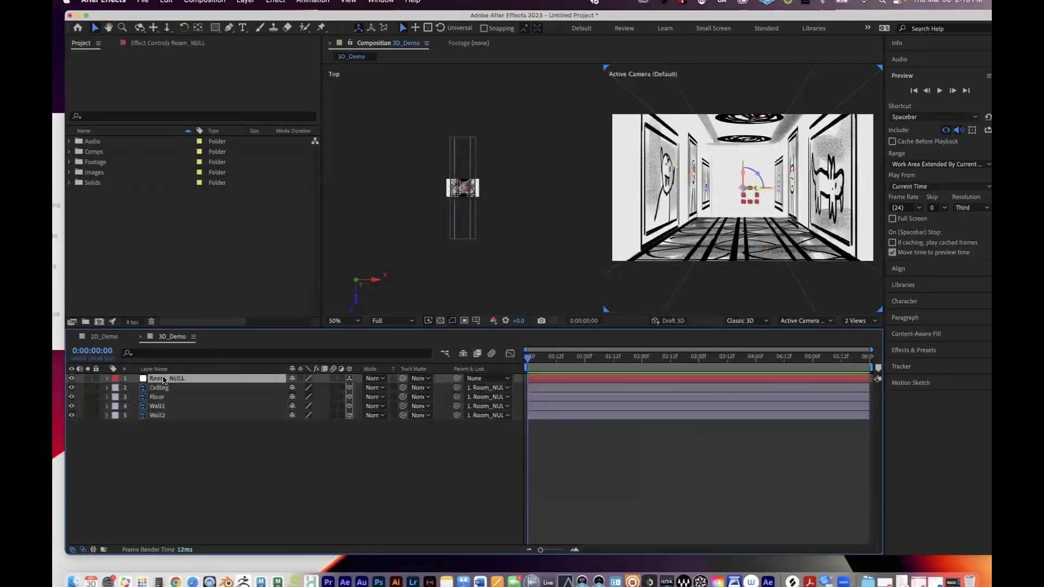
mouse_move(743, 163)
mouse_down()
mouse_move(743, 228)
mouse_move(749, 165)
mouse_move(743, 217)
mouse_move(737, 165)
mouse_up()
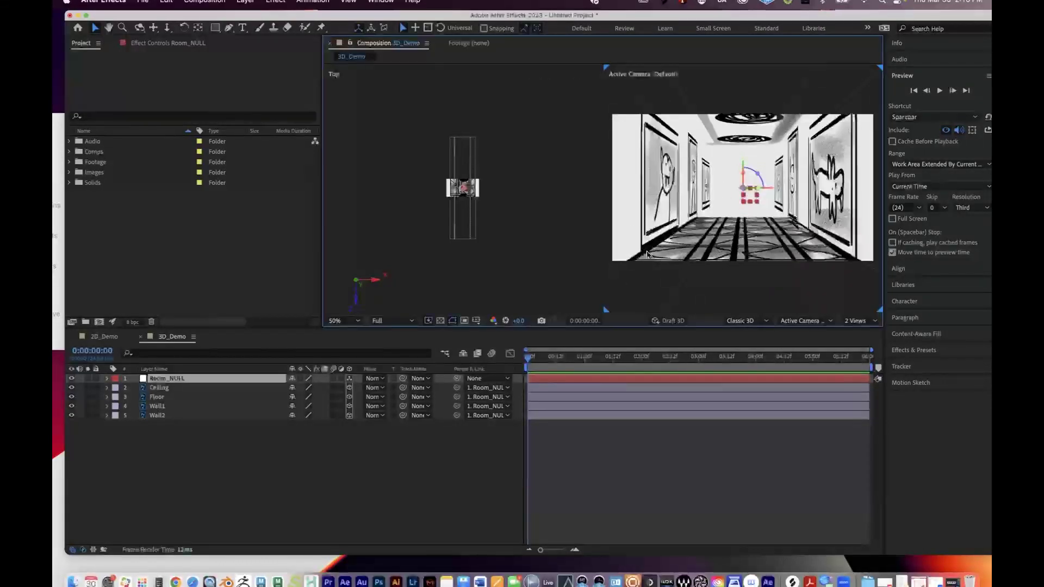
Step: Lower the Floor layer further along its Z axis in the camera view and check how it meets the walls
click(157, 397)
drag(772, 226, 763, 175)
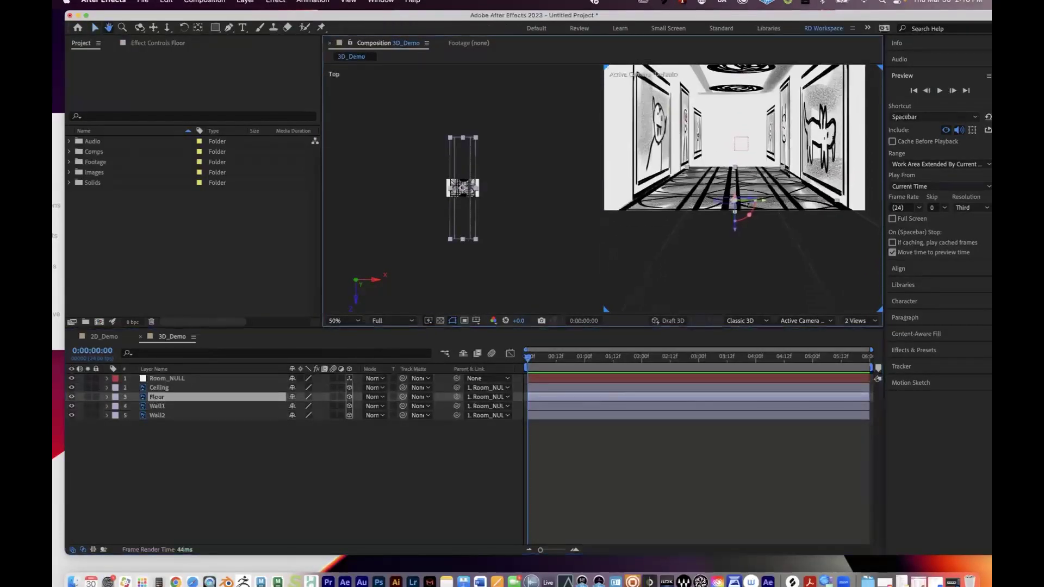
key(v)
drag(734, 223, 739, 263)
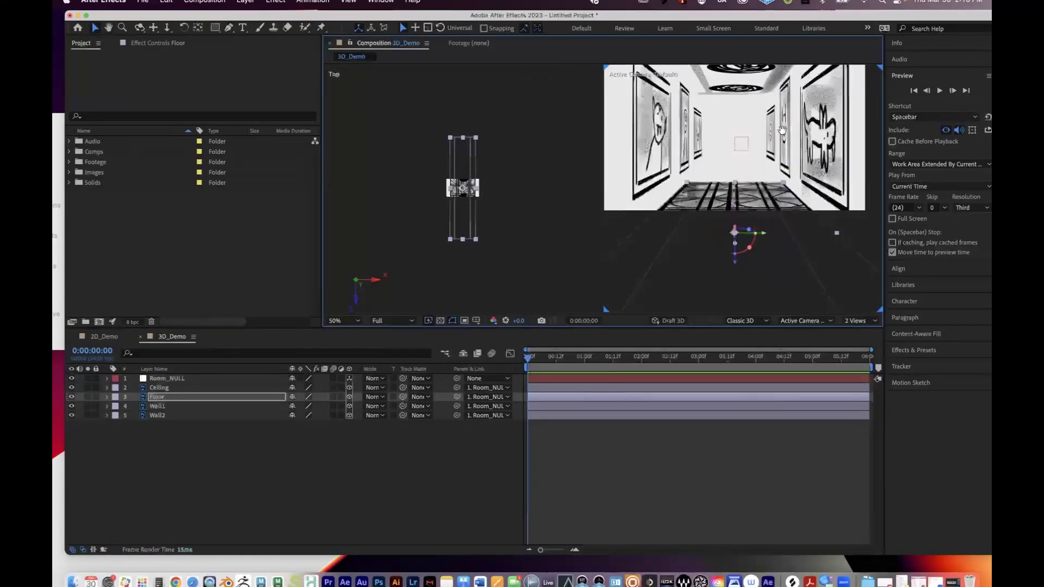
drag(778, 127, 751, 168)
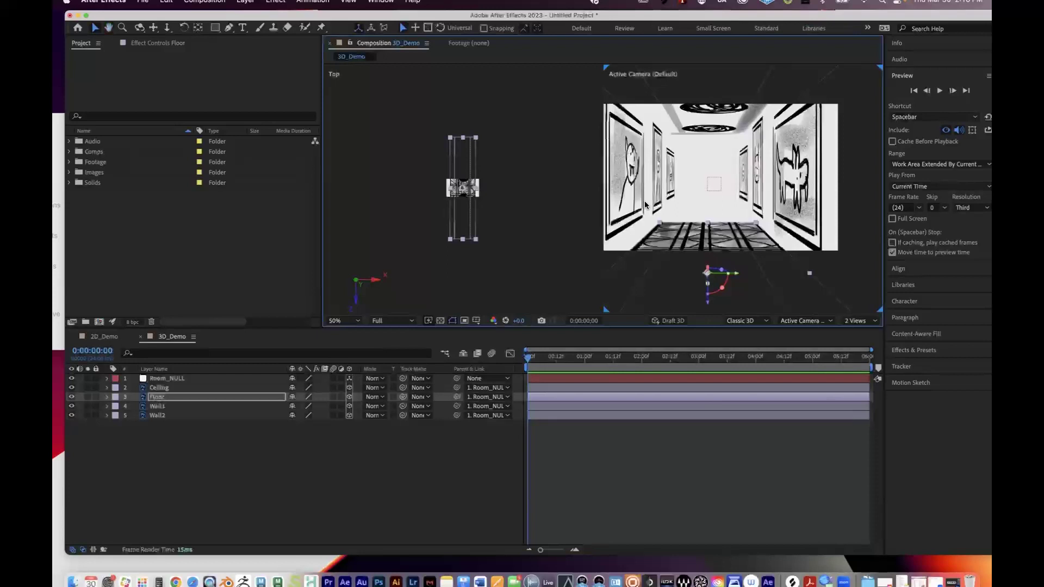
scroll(692, 227, down, 2)
scroll(693, 227, down, 2)
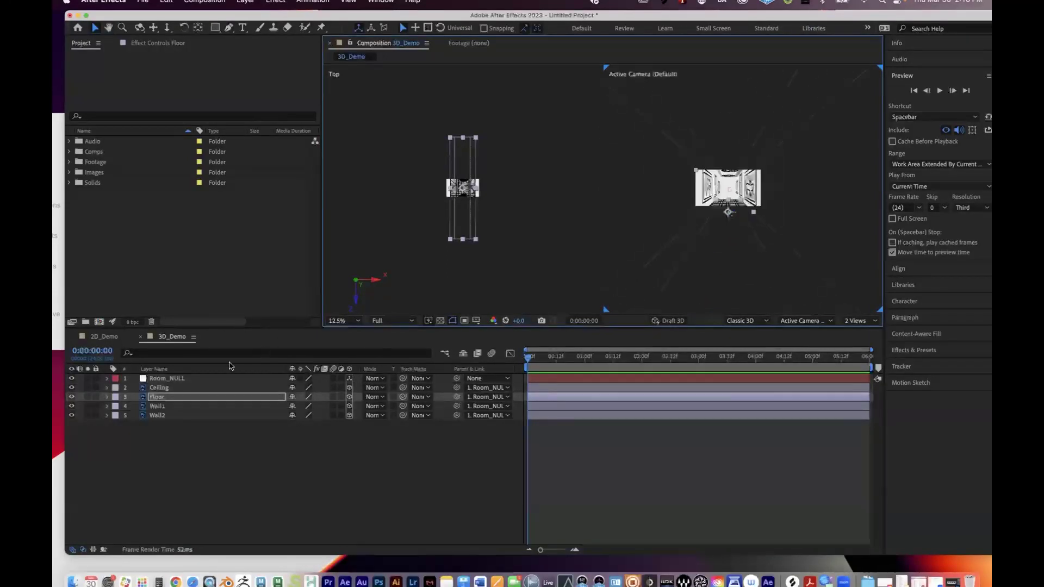
Step: Select Room_NULL and switch the composition to a single active camera view
click(177, 379)
click(838, 325)
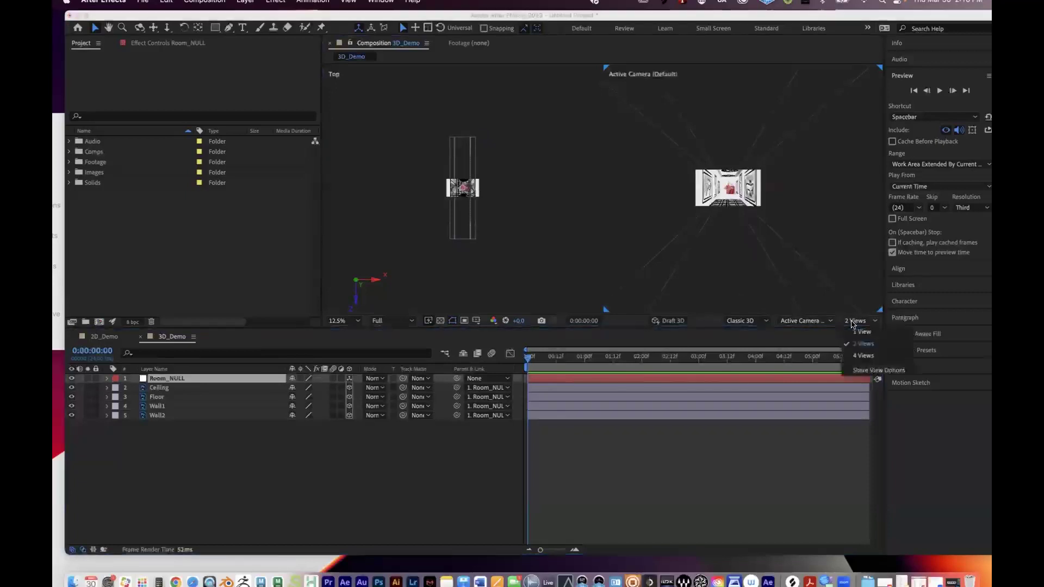
click(856, 330)
scroll(593, 233, up, 4)
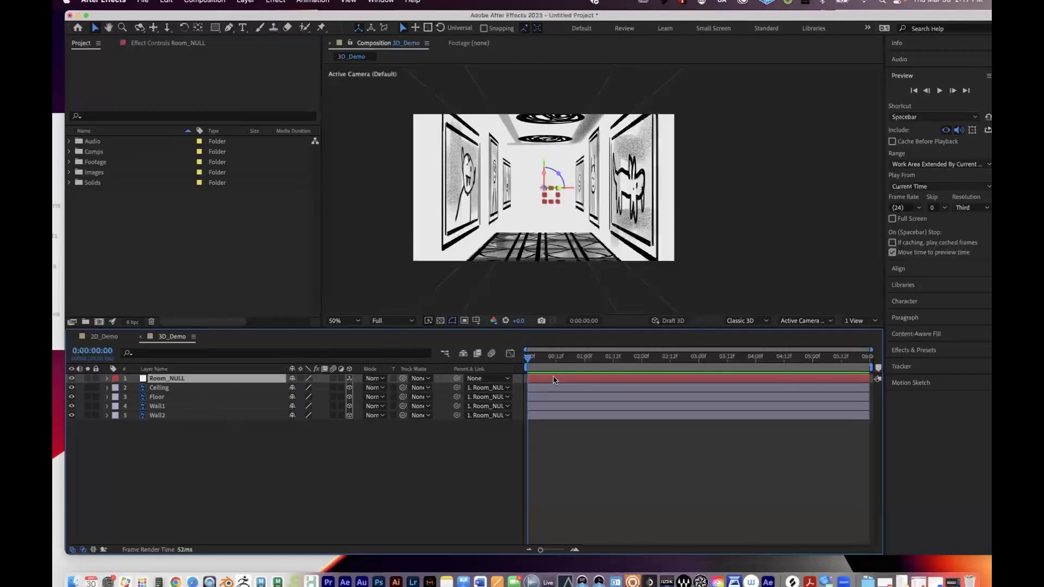
Step: Expand Room_NULL's transform properties and set its starting Position keyframe at 0:00:00:00
key(p)
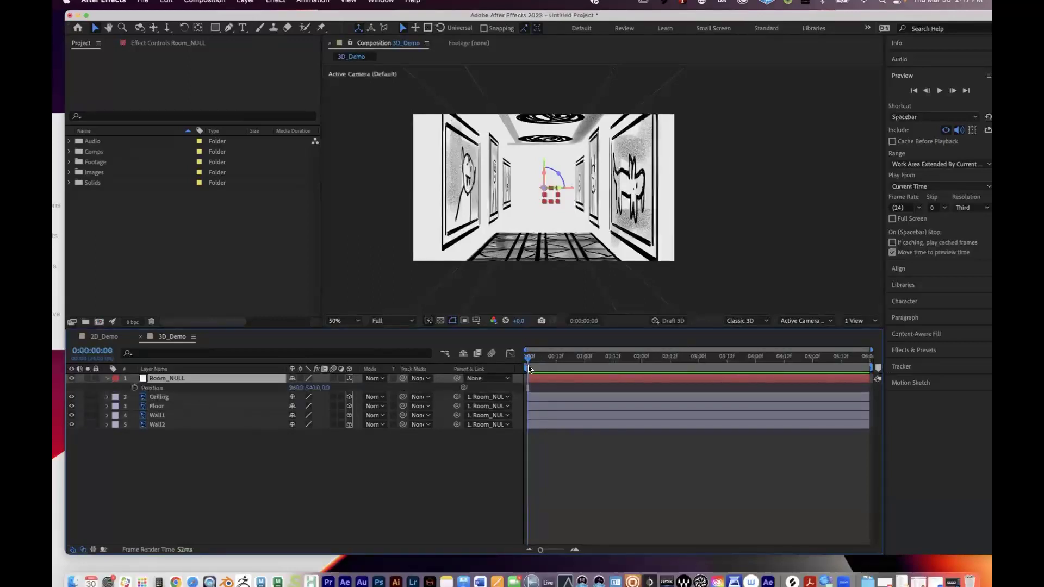
click(133, 389)
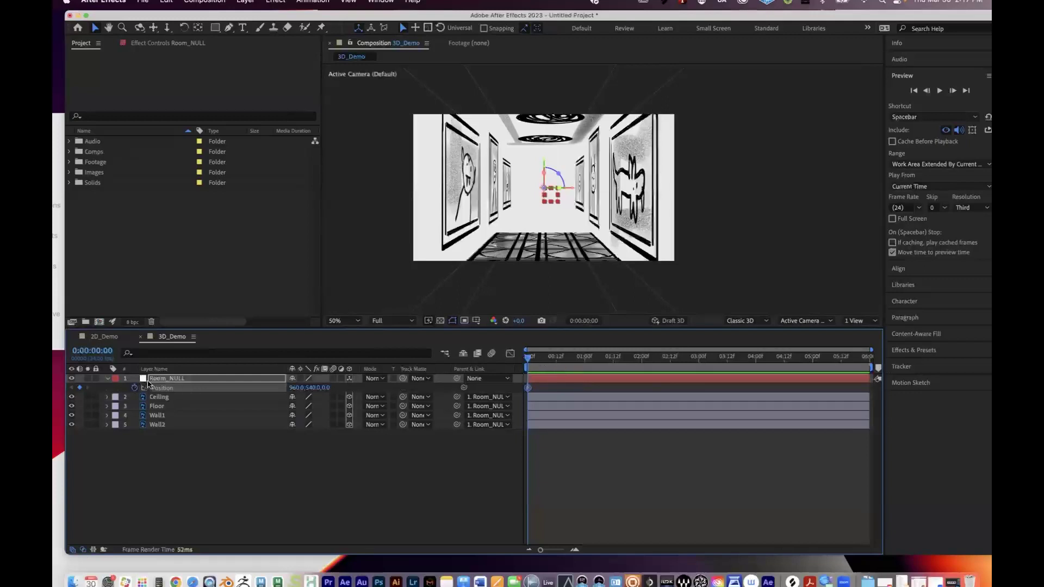
click(107, 380)
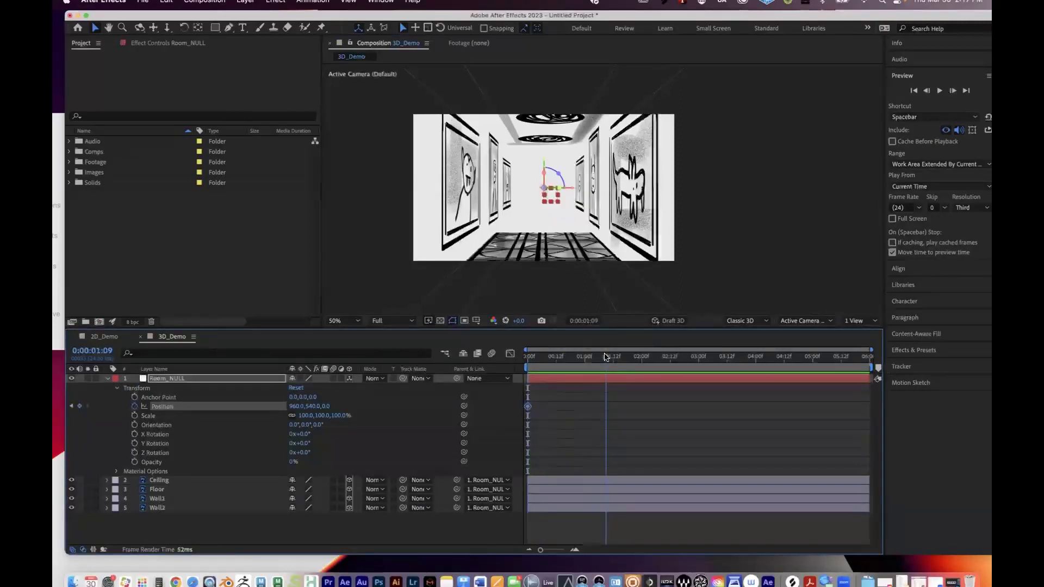
click(528, 407)
key(Delete)
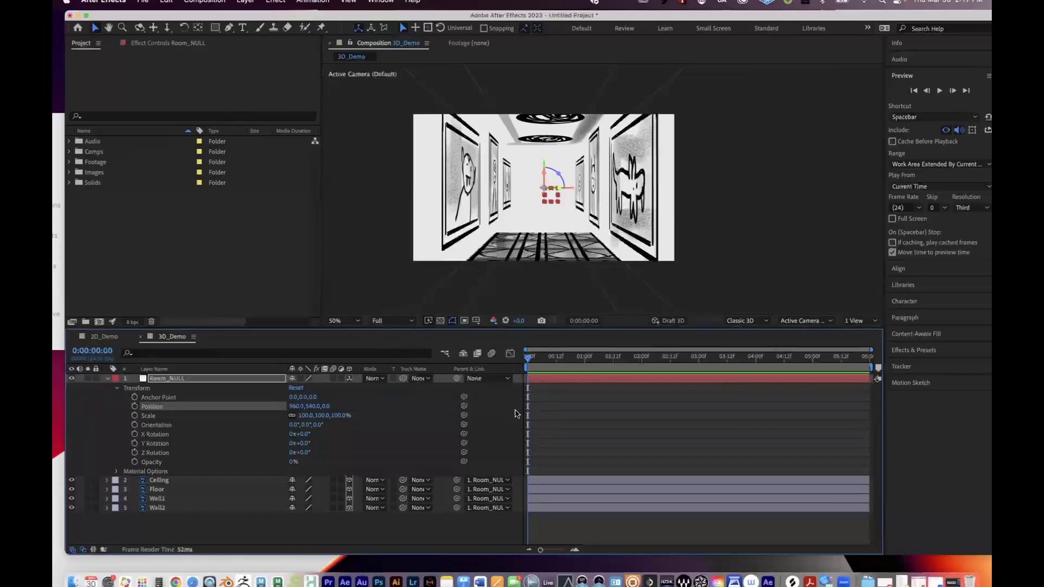
click(134, 407)
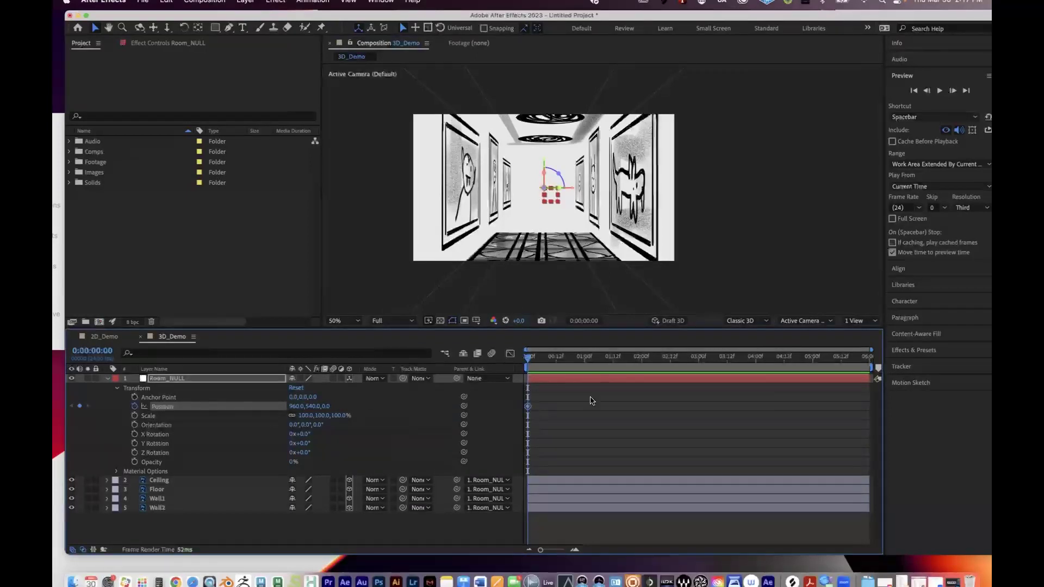
Step: Keyframe Room_NULL's Position at 0:00:04:00 with a Z value of about 1354
drag(535, 362, 756, 360)
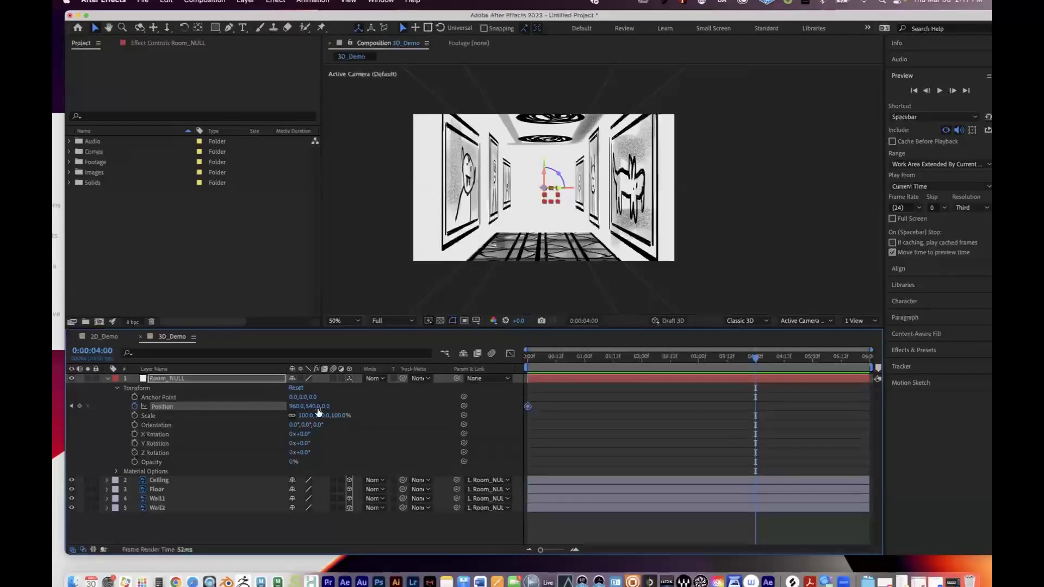
drag(327, 412, 798, 409)
drag(346, 405, 627, 405)
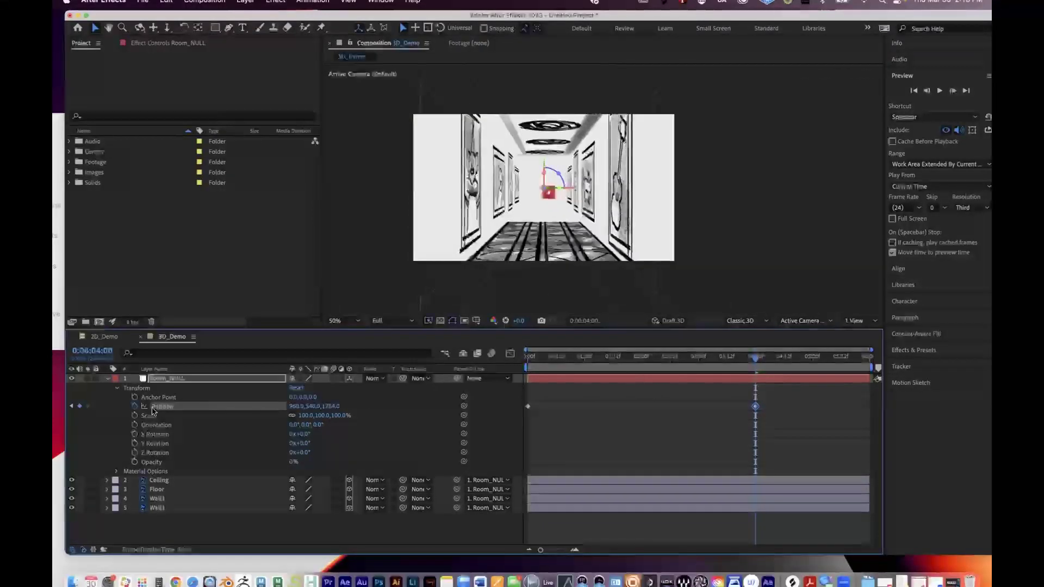
Step: Preview the Room_NULL position animation from the start of the composition
drag(755, 357, 738, 358)
key(Home)
key(space)
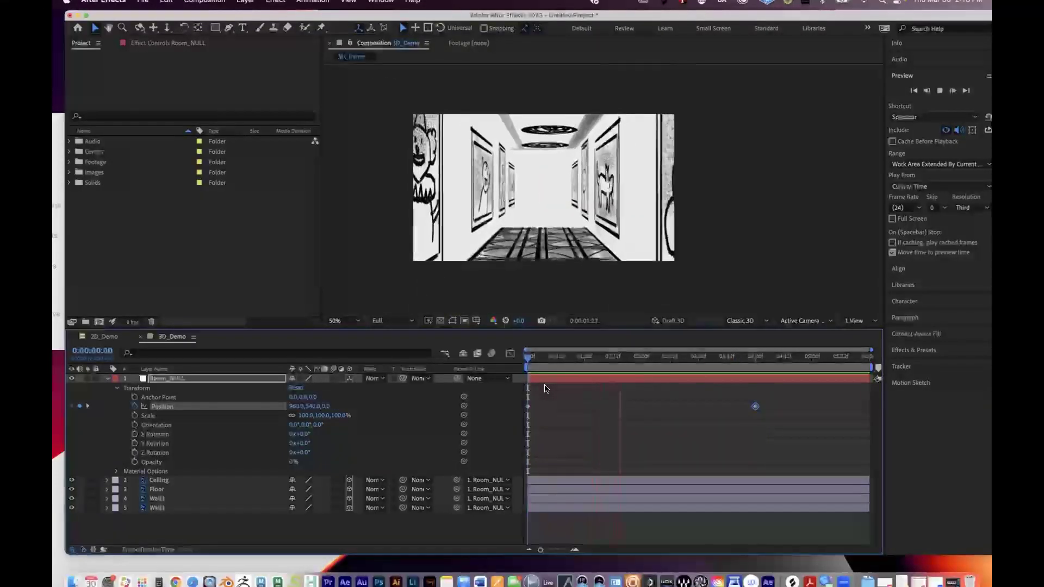
Step: Stop the preview and remove both Position keyframes from Room_NULL, with its Position back at 960, 540, 0
key(space)
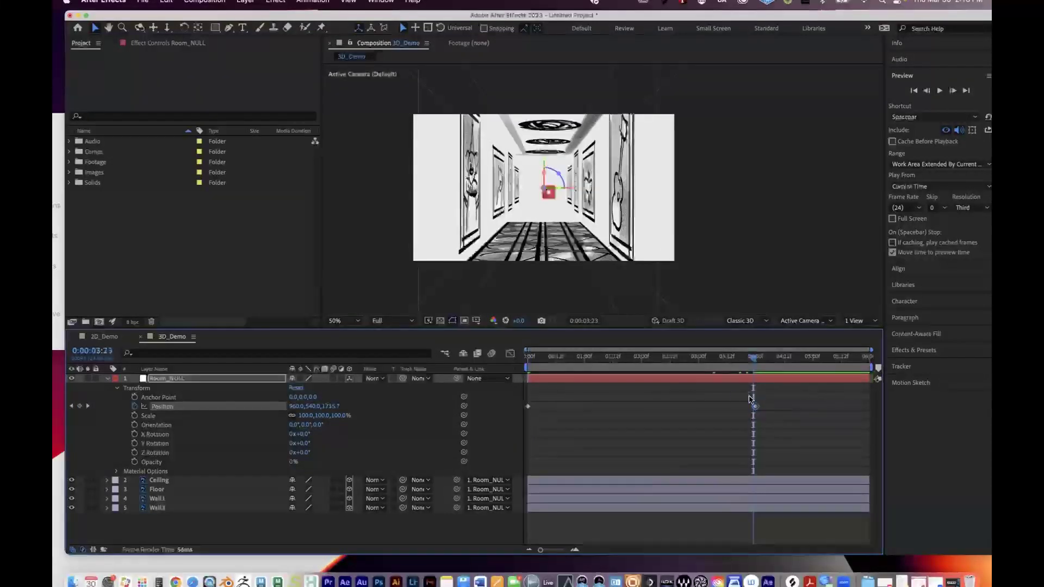
click(758, 403)
click(755, 406)
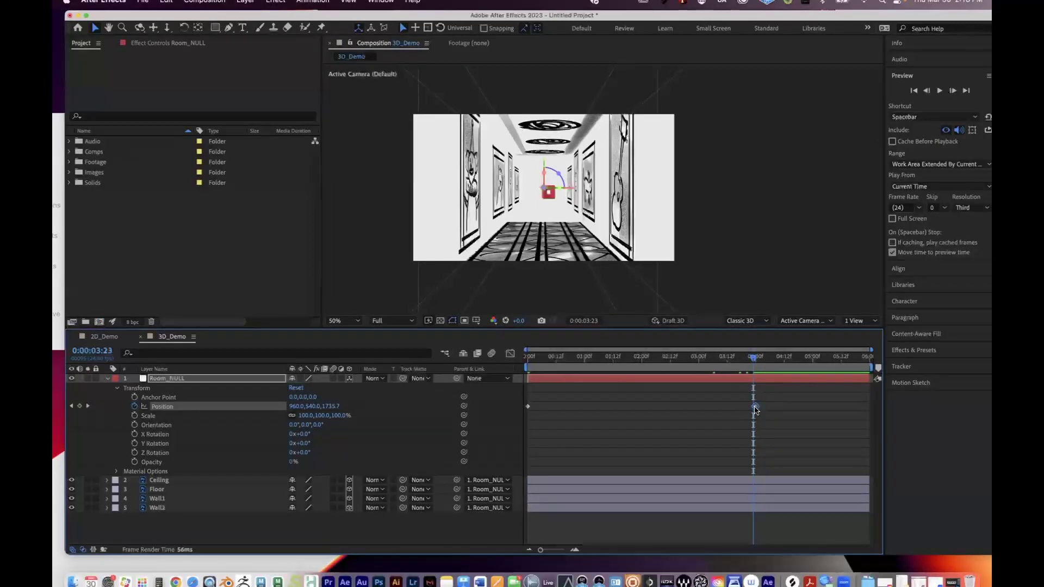
key(Delete)
click(521, 406)
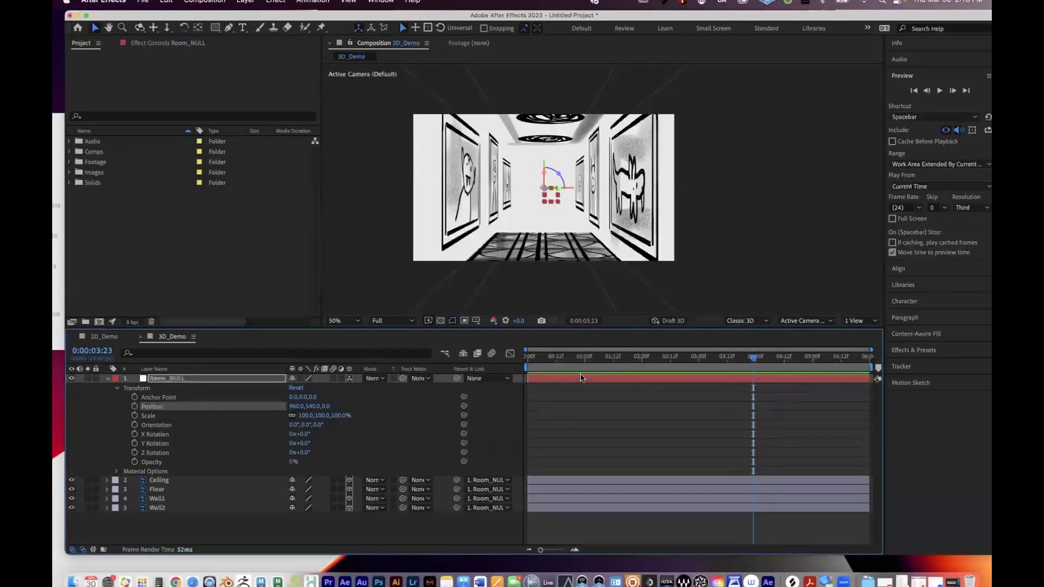
Step: At 0:00:00:00, compare both walls' positions with the floor's edges in a two-view layout with an enlarged top view
drag(605, 357, 526, 357)
click(851, 321)
click(862, 344)
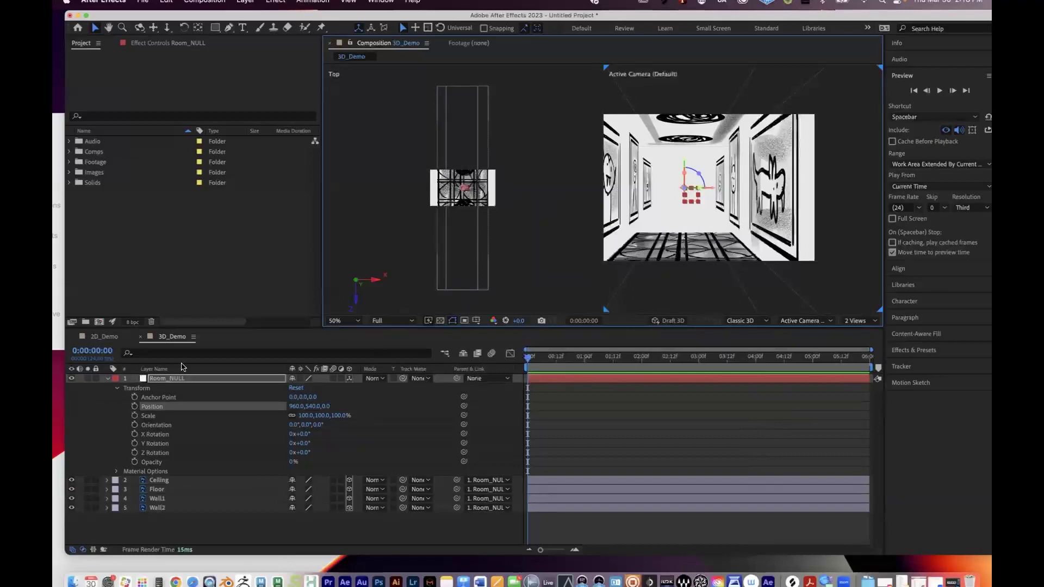
click(169, 489)
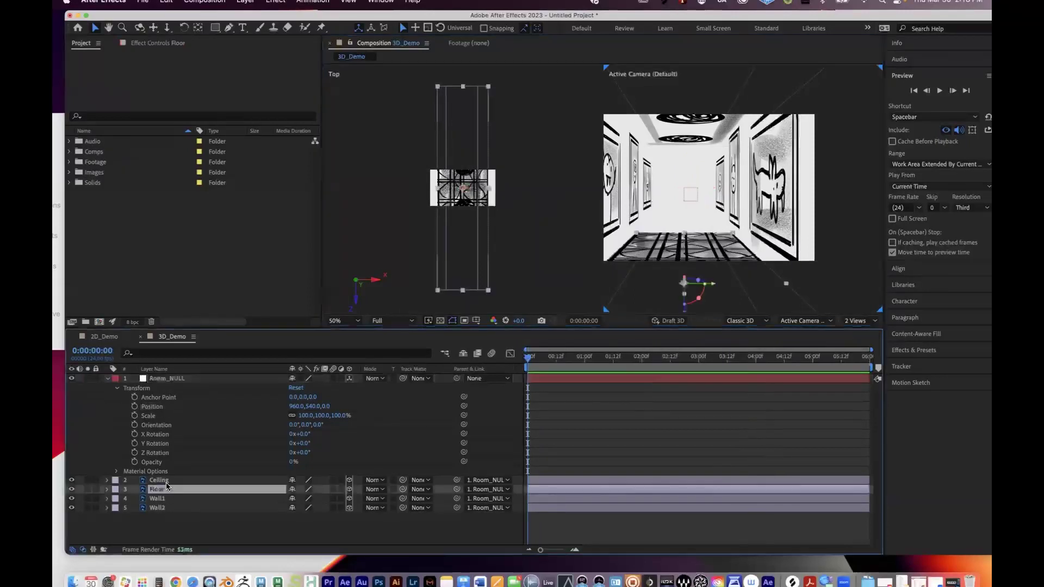
key(f)
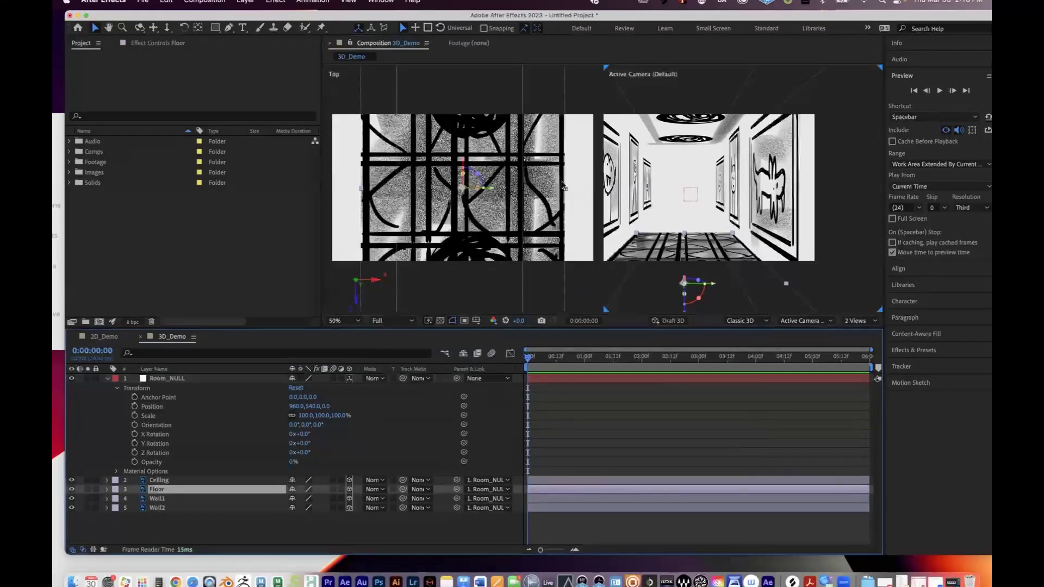
click(513, 193)
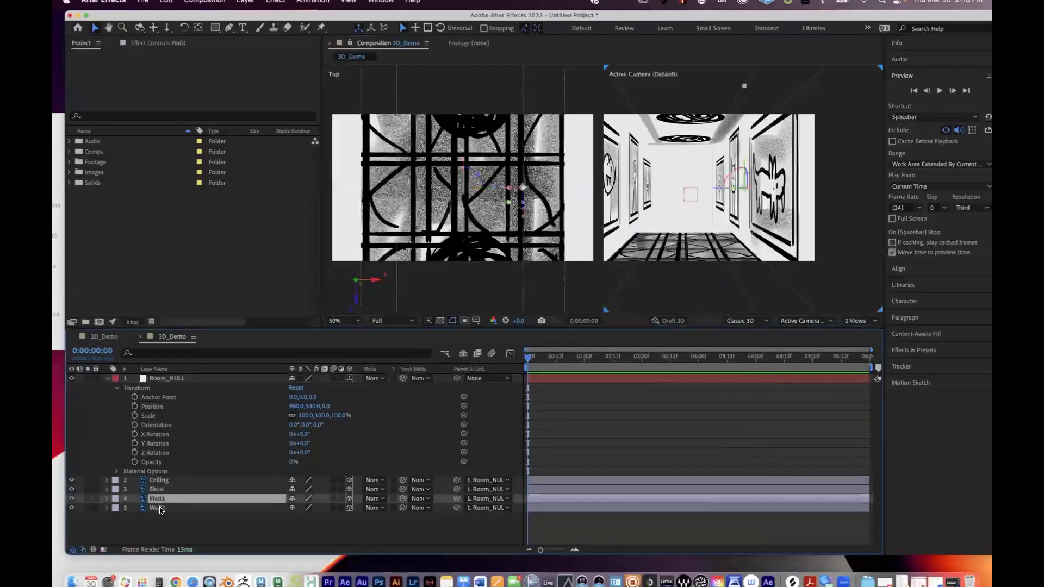
shift+click(399, 232)
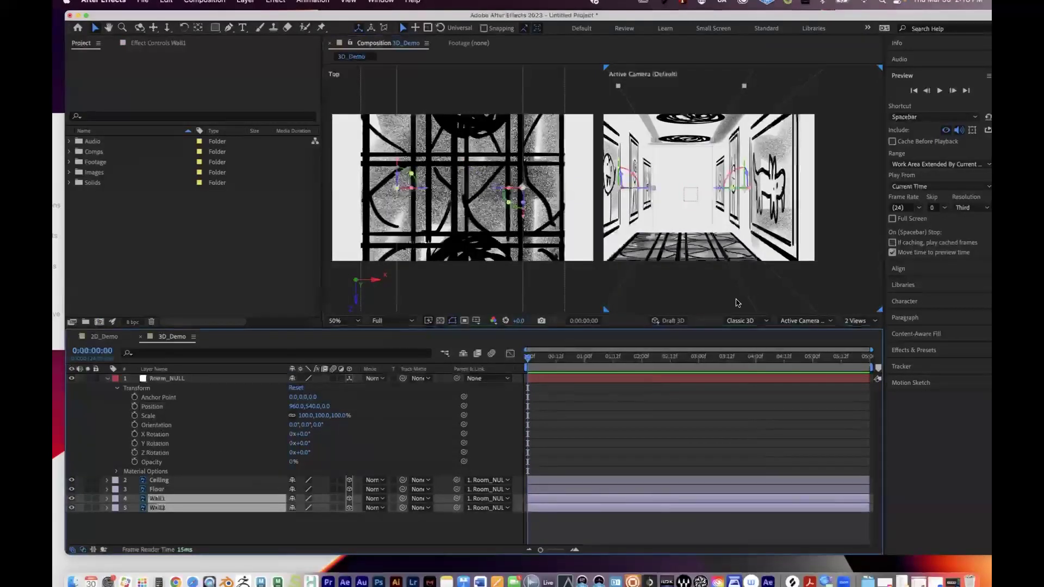
click(655, 415)
Step: Move Wall1 outward along X to about 1717 at the floor's edge, and move Wall2 outward to the opposite floor edge
click(157, 498)
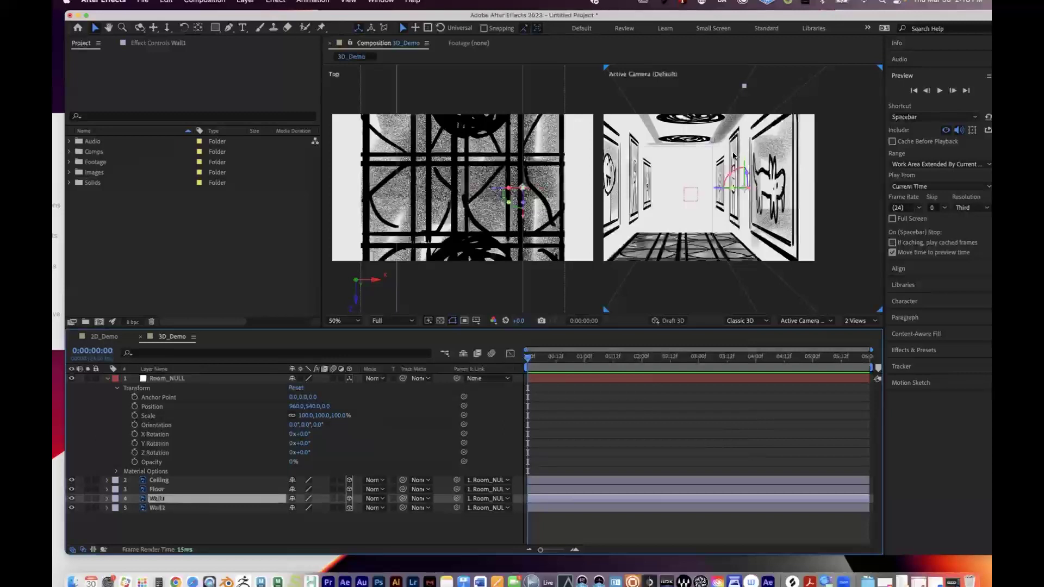
scroll(733, 156, down, 1)
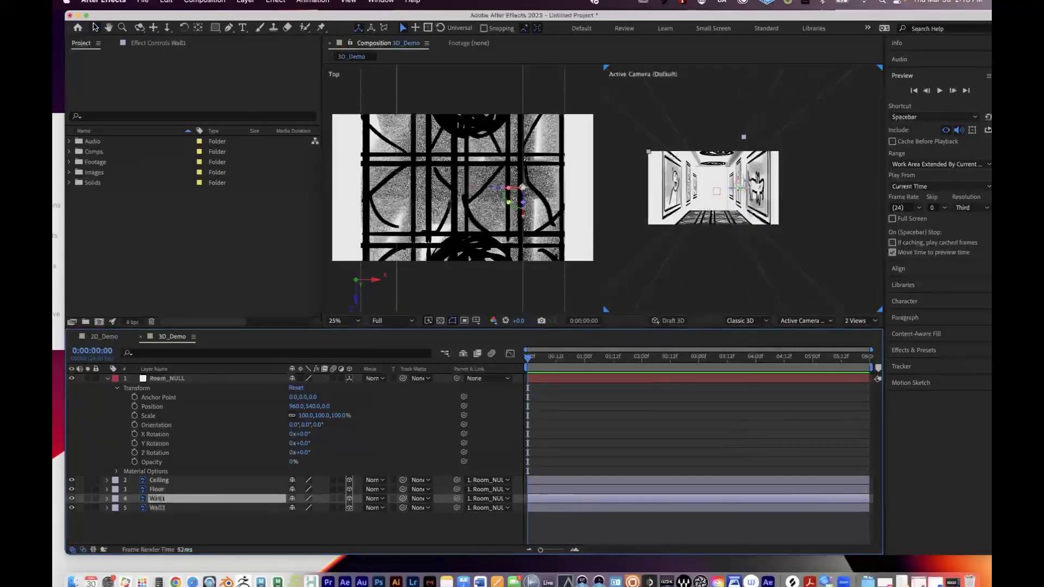
drag(493, 187, 537, 193)
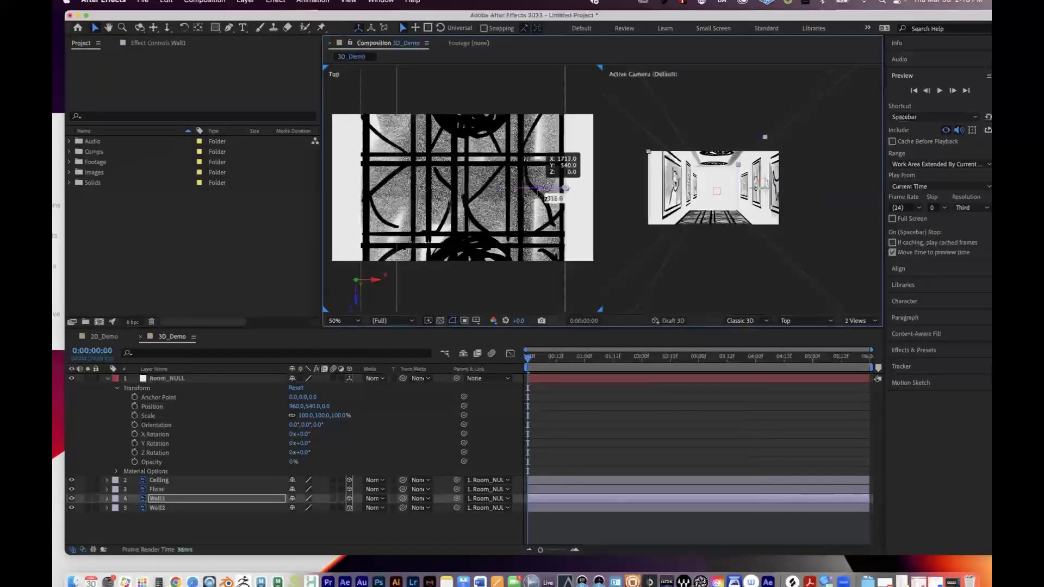
drag(538, 193, 538, 193)
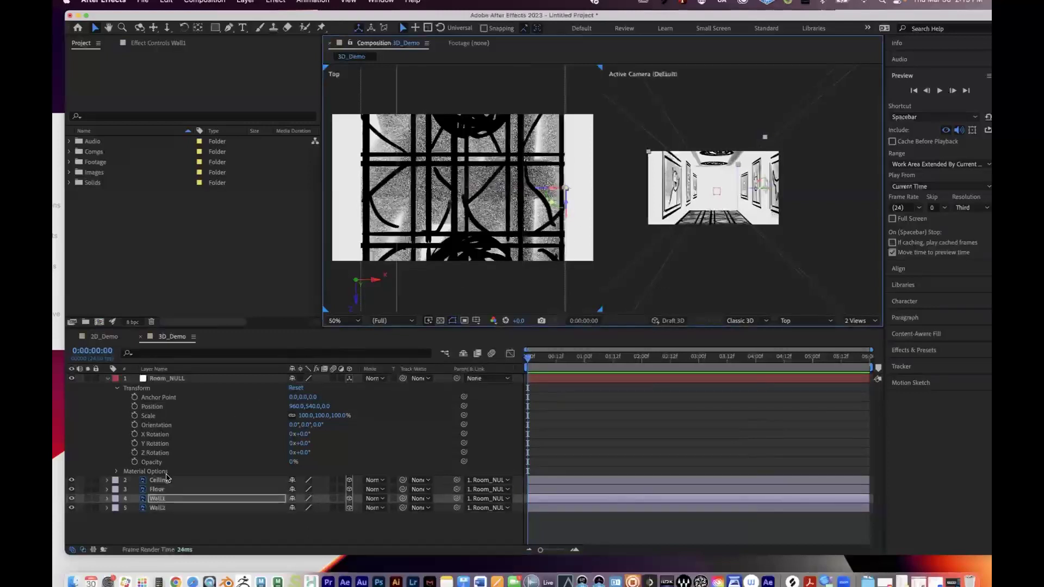
click(163, 507)
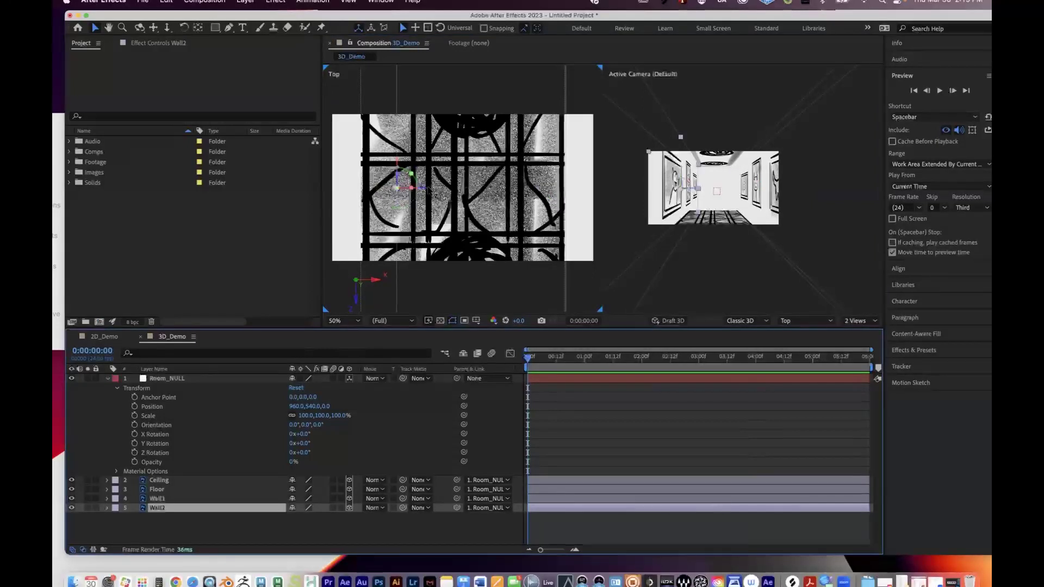
drag(429, 190, 394, 196)
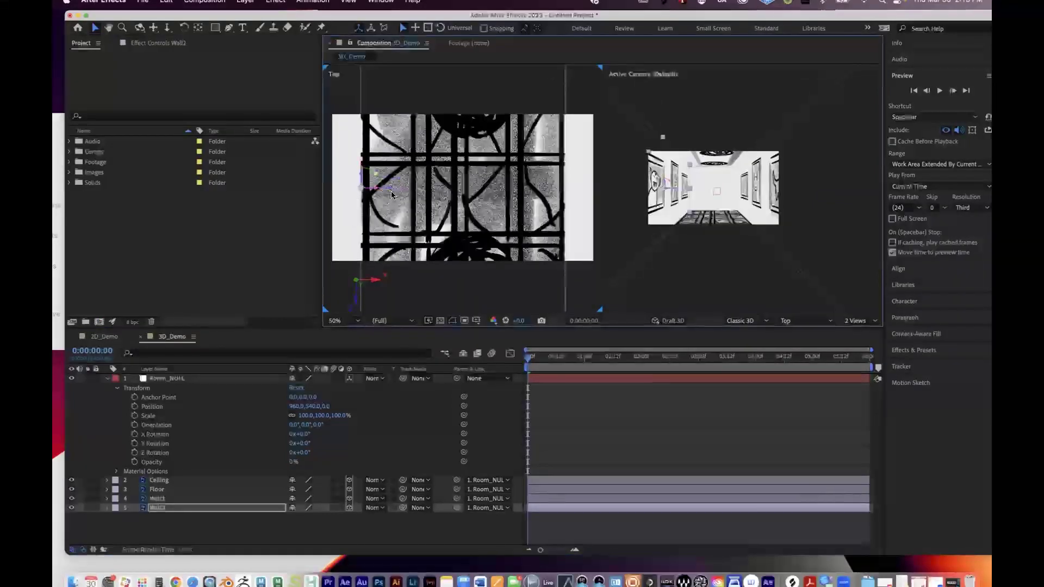
Step: Keyframe Room_NULL's Position at 0:00:00:00 with Z at 0 and at 0:00:04:00 with a Z value of about 1948
click(151, 406)
click(134, 407)
drag(534, 362, 755, 363)
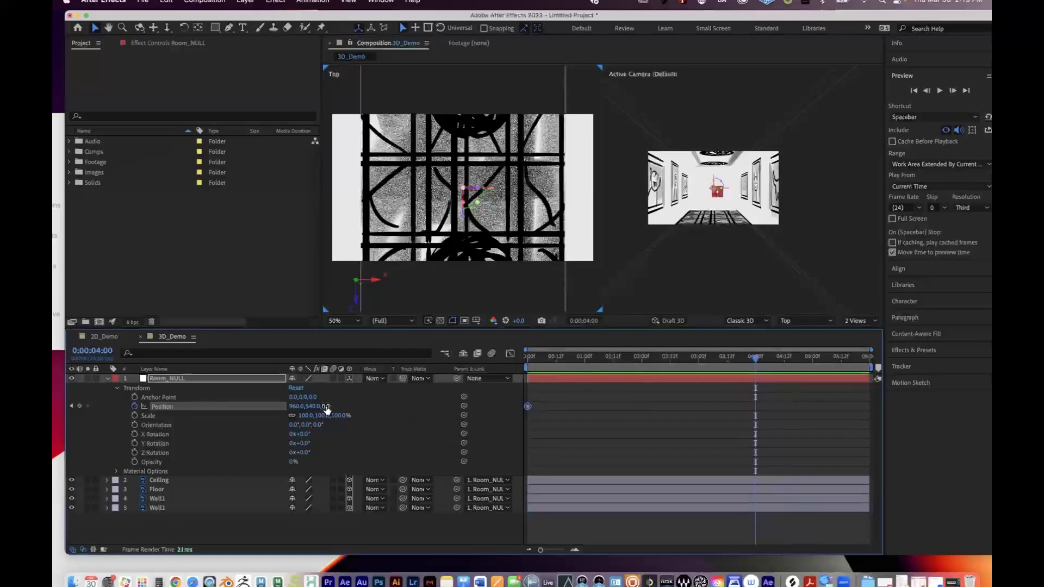
drag(326, 406, 893, 377)
drag(329, 406, 275, 406)
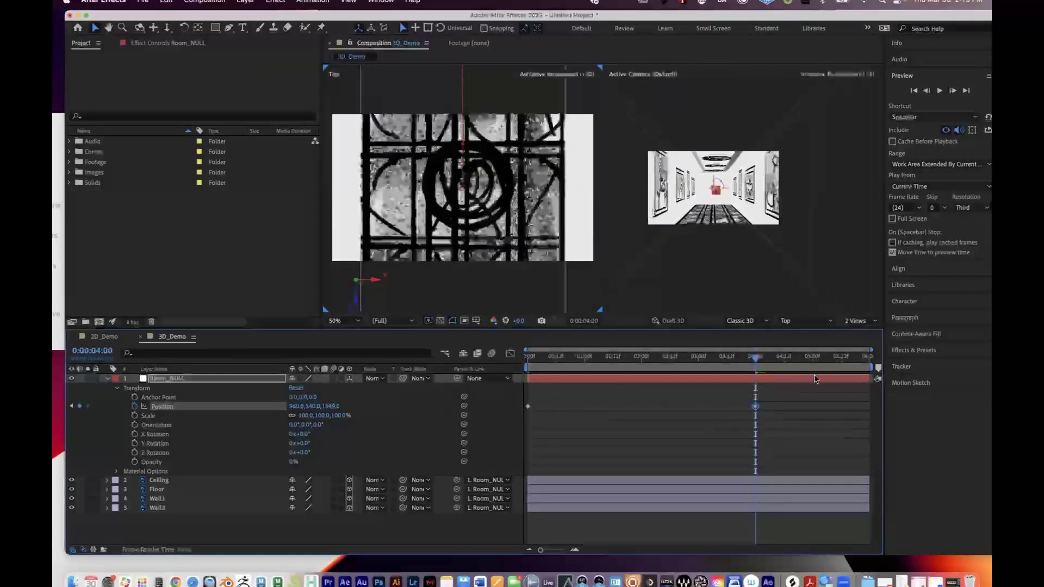
Step: Preview the null's movement through the widened hallway from the composition's start in a single active camera view
key(Home)
click(852, 322)
click(858, 328)
scroll(556, 256, down, 5)
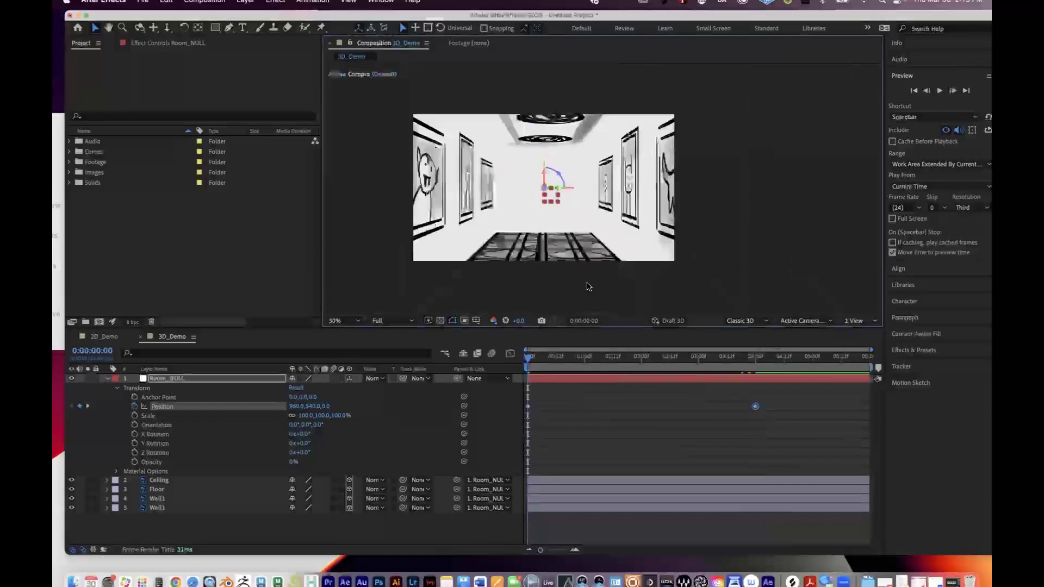
key(space)
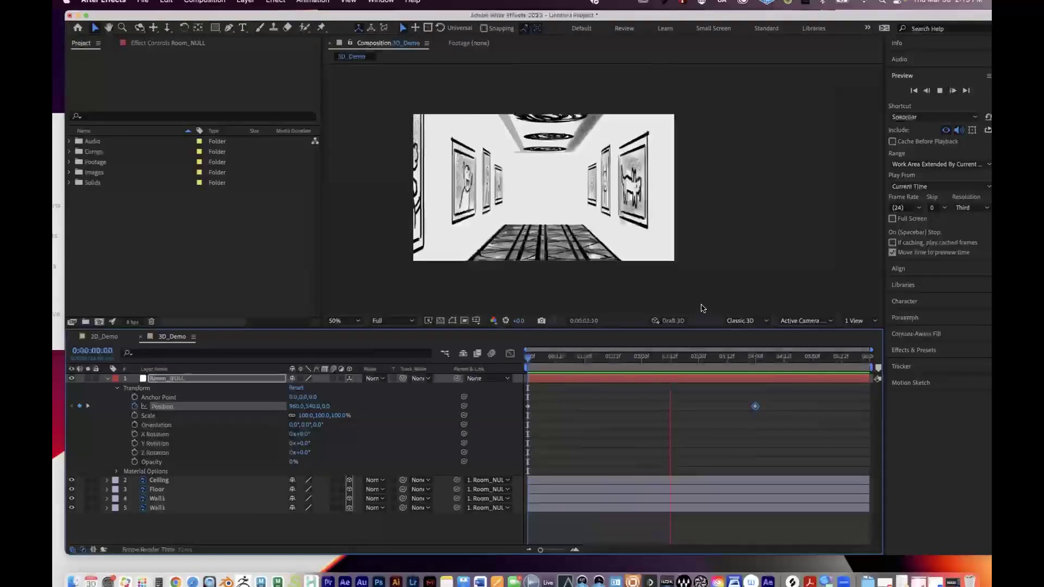
key(space)
Step: Delete the Position keyframes of Room_NULL and collapse its properties
drag(754, 407, 527, 408)
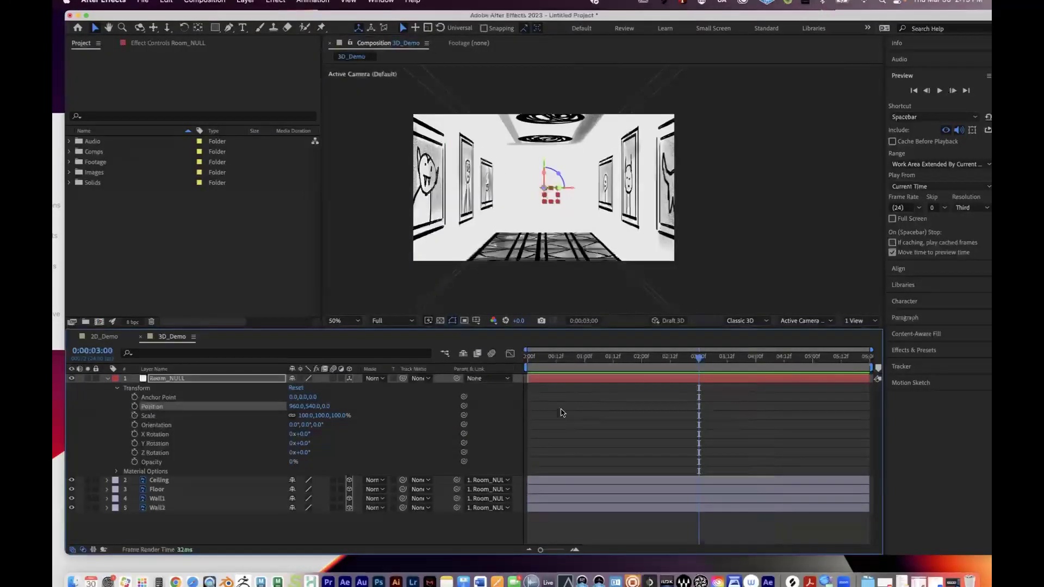
click(107, 381)
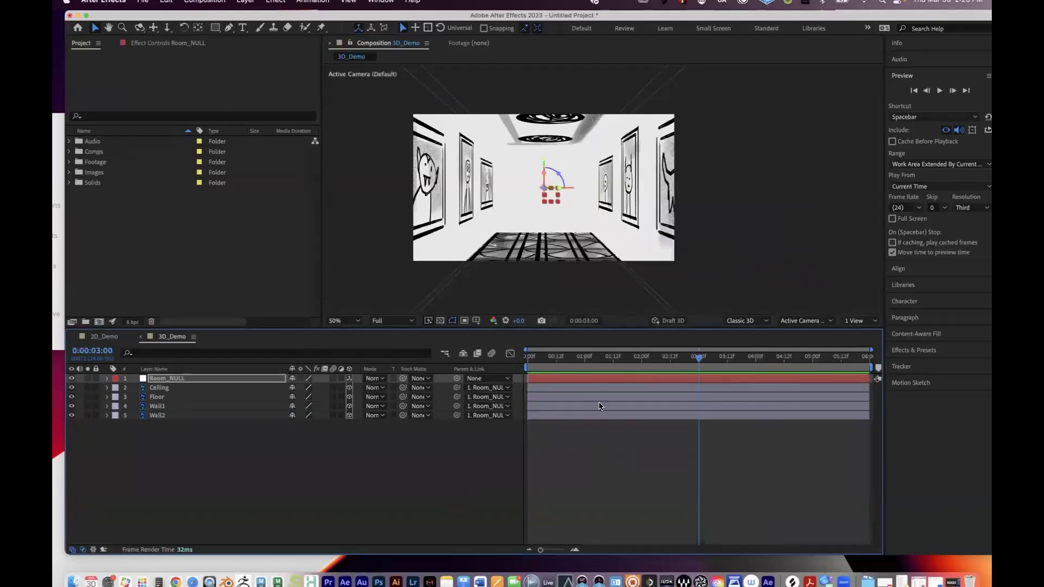
Step: Check the Scale values of the Ceiling, Floor, Wall1 and Wall2 layers together, and collapse the layers again
click(159, 388)
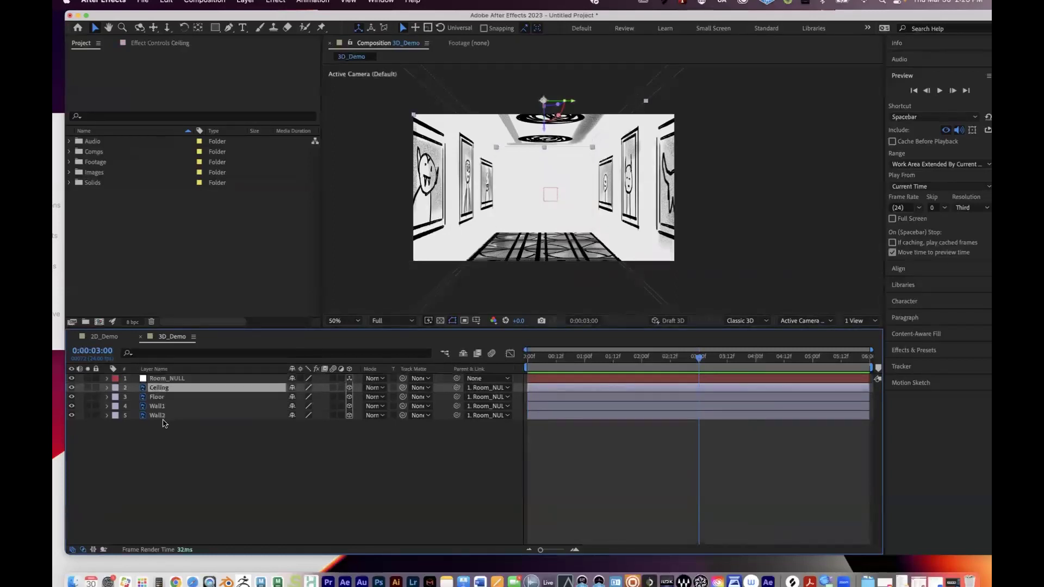
shift+click(158, 415)
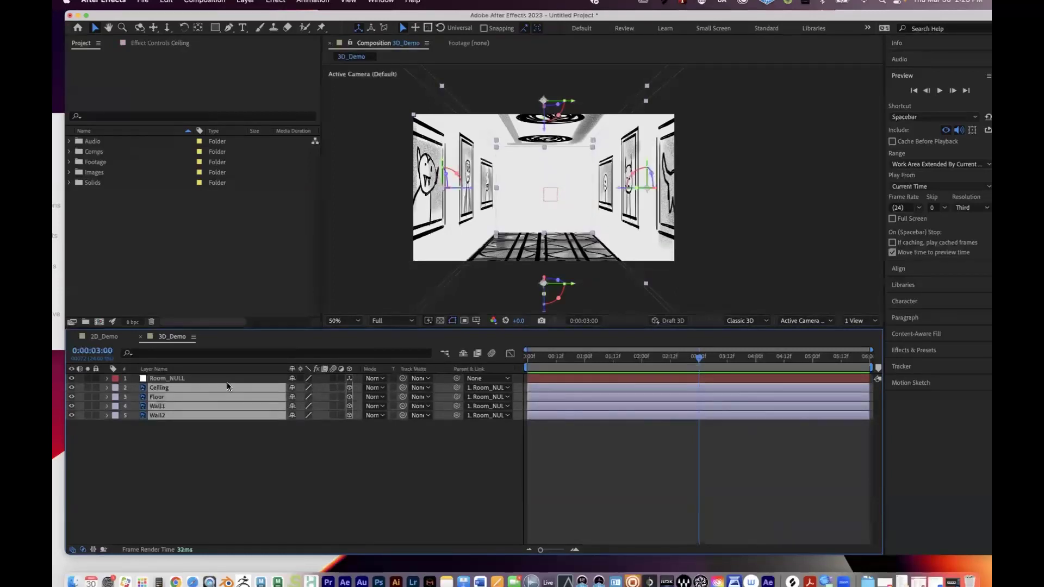
click(228, 437)
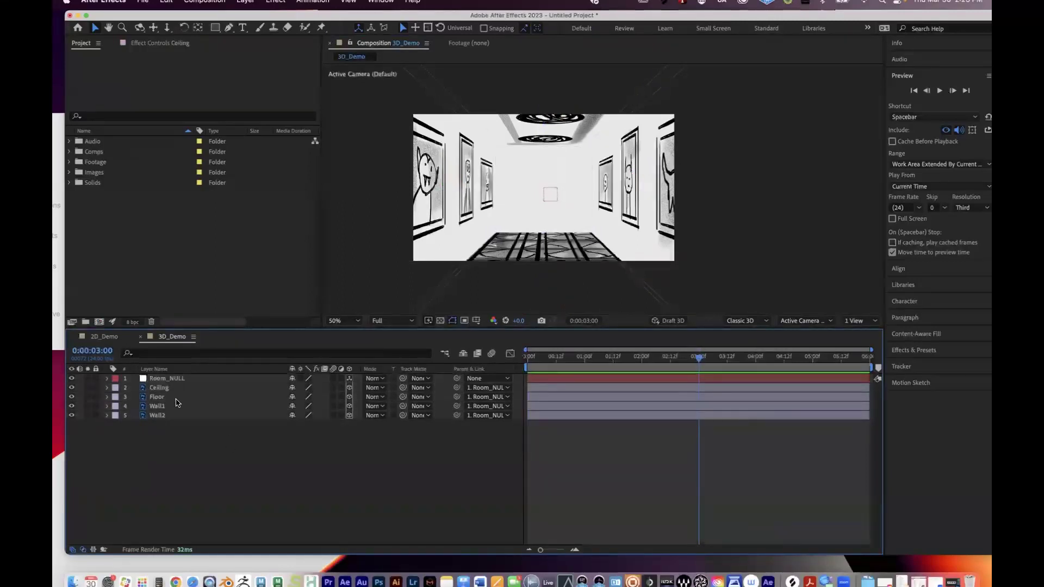
click(159, 397)
click(159, 387)
shift+click(153, 415)
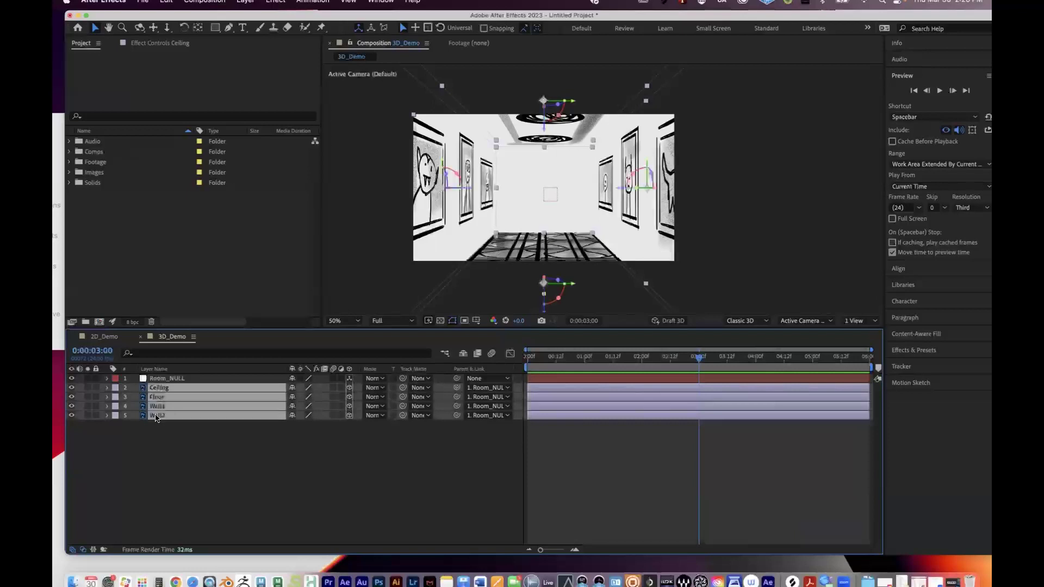
key(s)
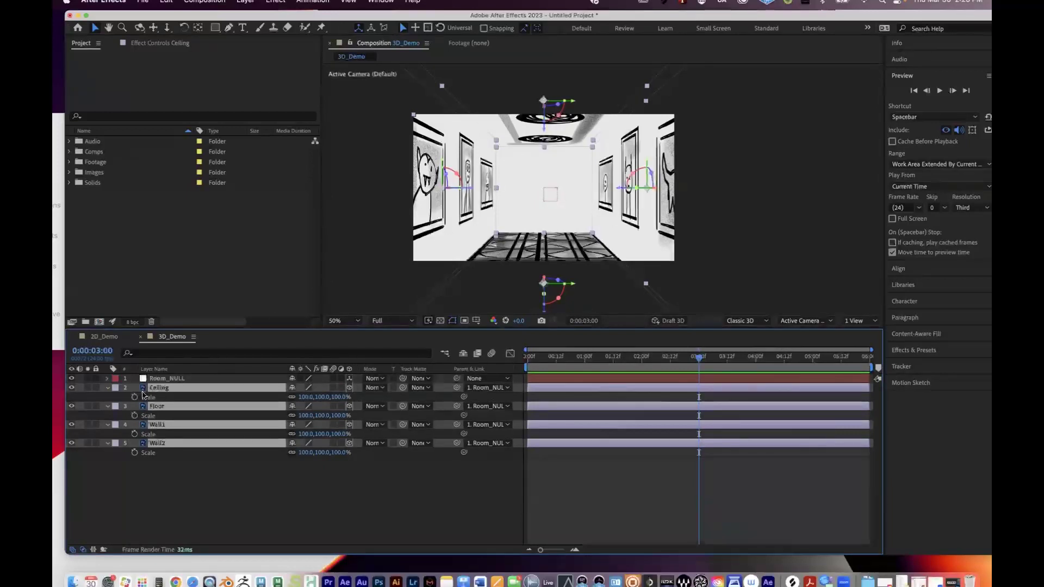
click(108, 388)
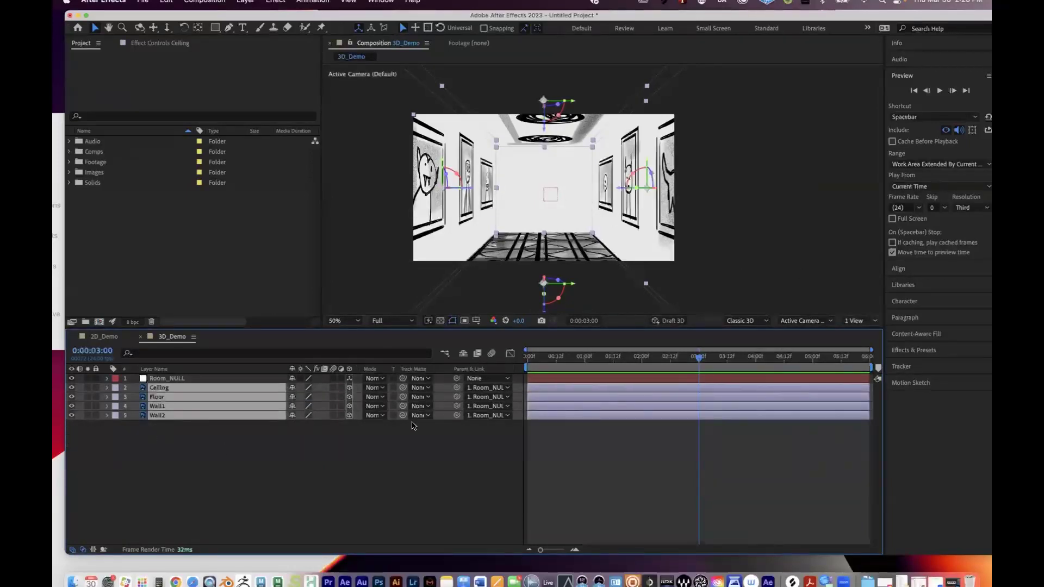
Step: In a two-view layout, examine the Ceiling and Floor as one pair and Wall1 and Wall2 as another
click(868, 321)
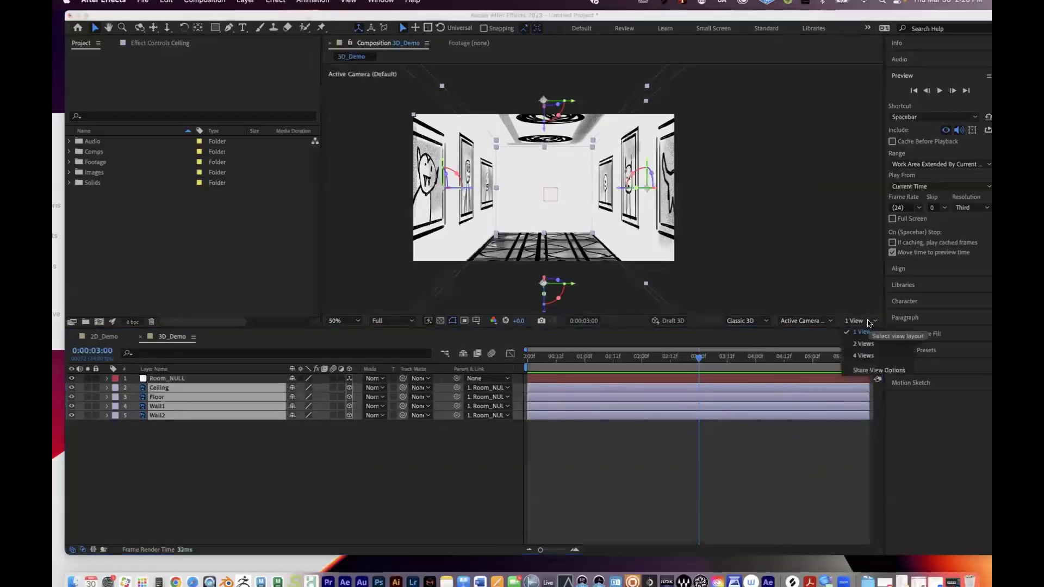
click(871, 344)
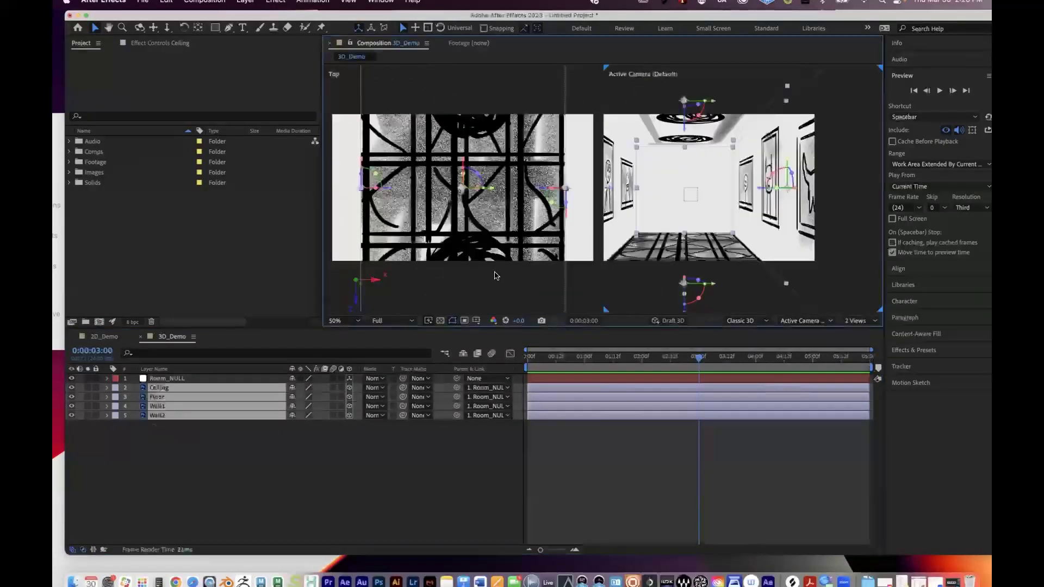
click(168, 462)
click(157, 386)
shift+click(159, 397)
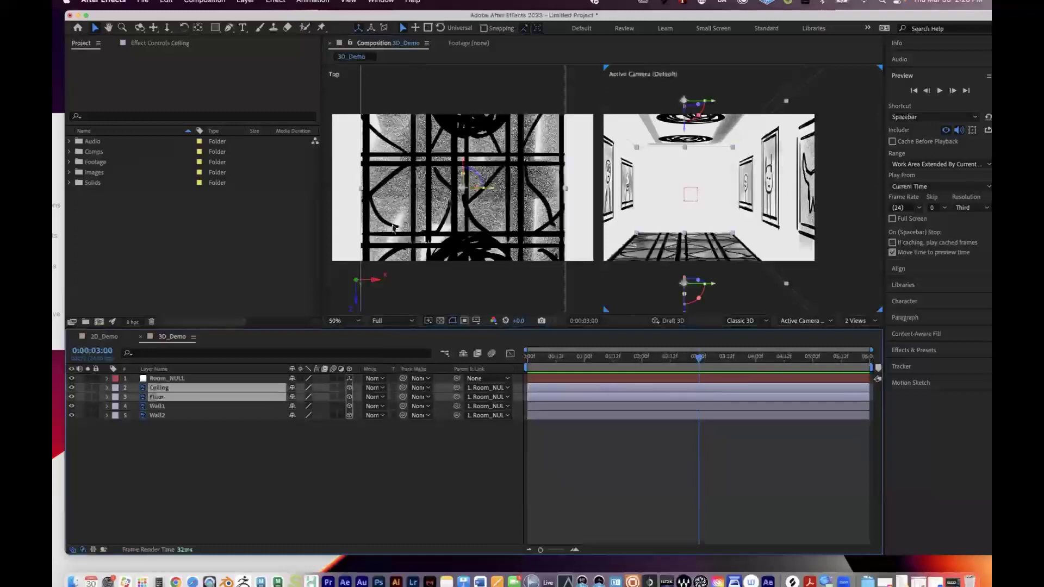
scroll(730, 223, down, 4)
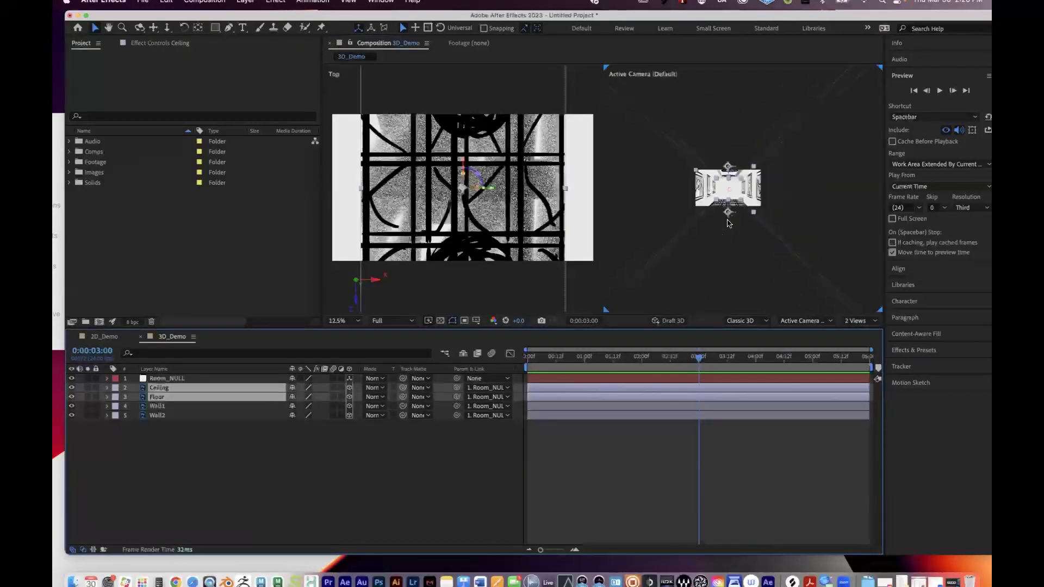
scroll(739, 226, up, 4)
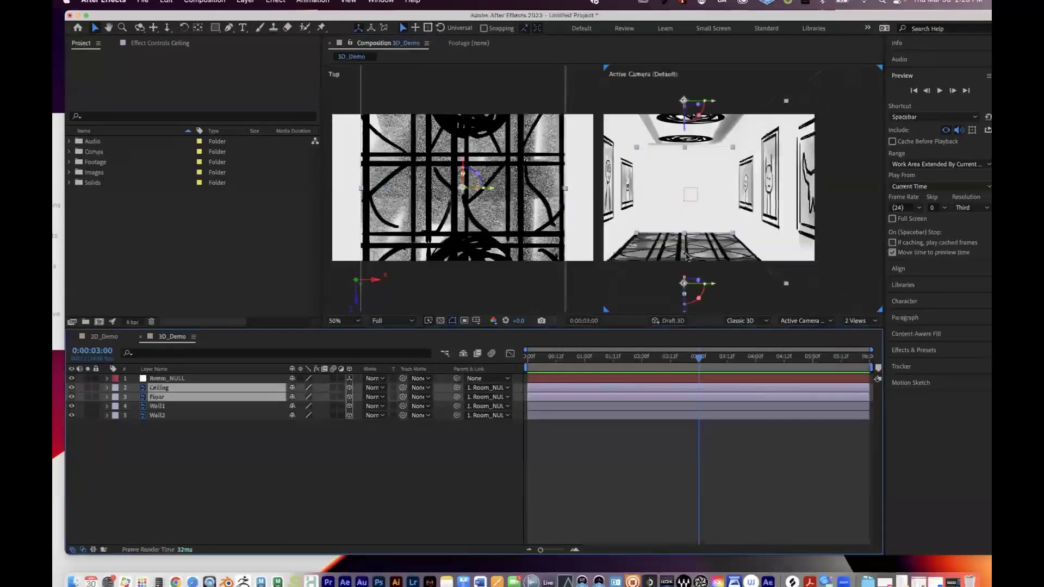
click(158, 406)
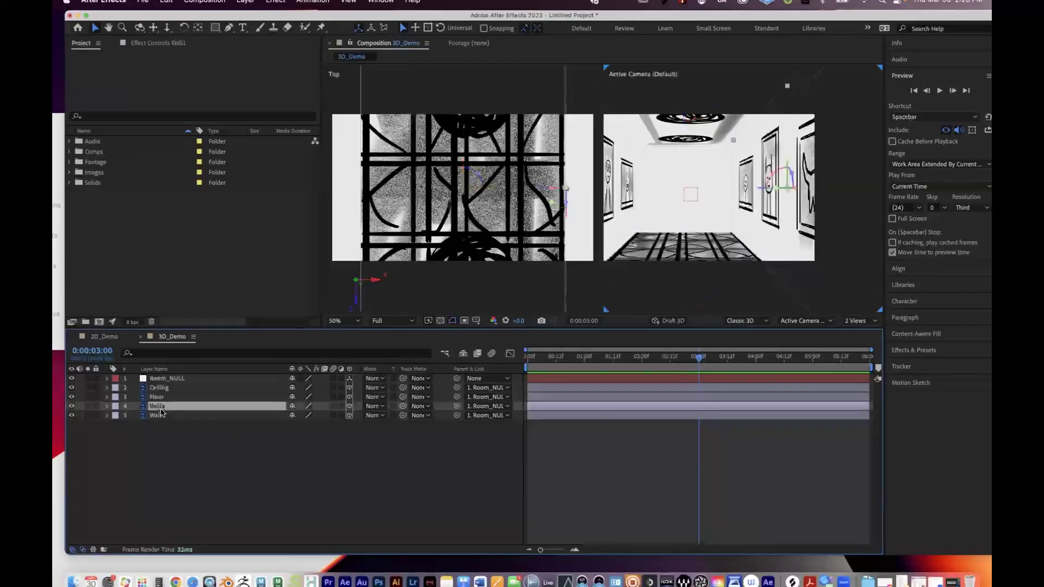
shift+click(161, 415)
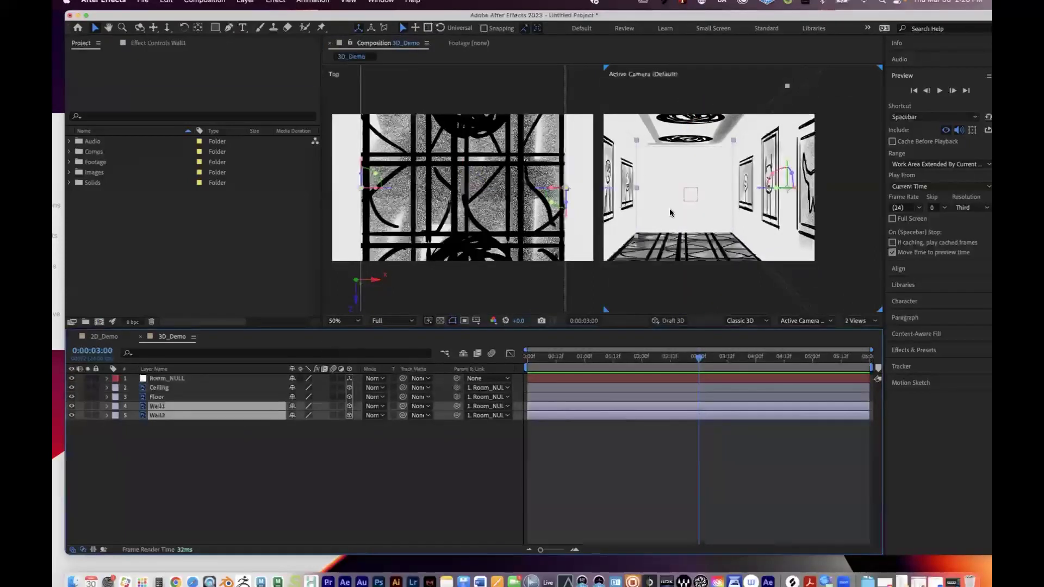
click(266, 491)
click(158, 408)
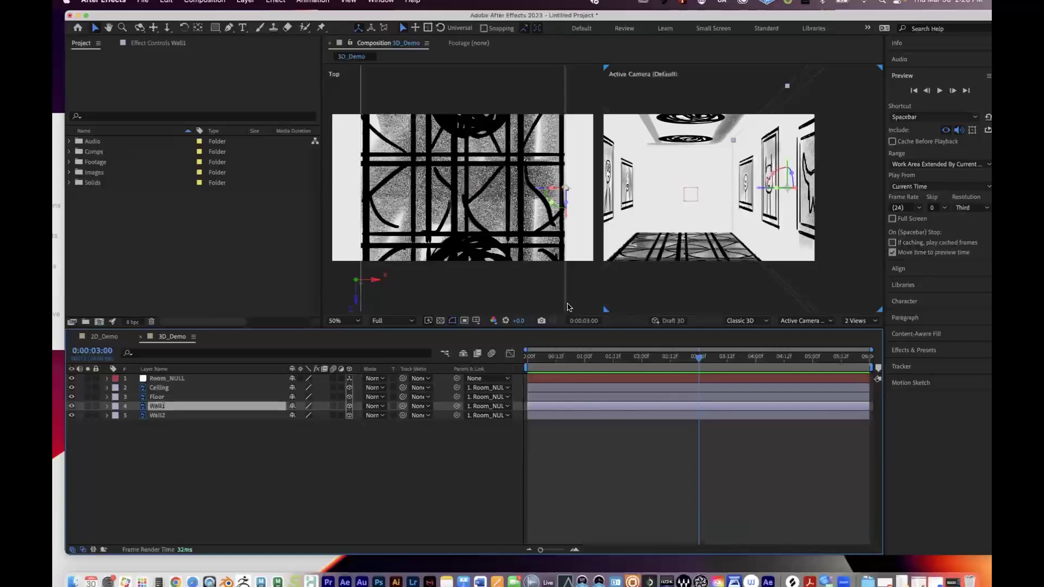
click(165, 388)
shift+click(159, 416)
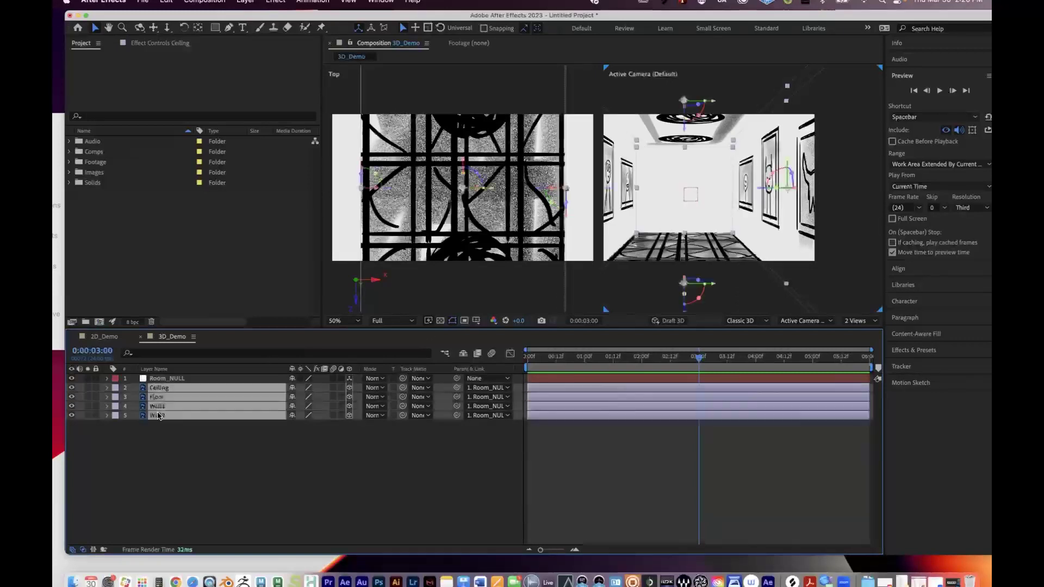
click(171, 379)
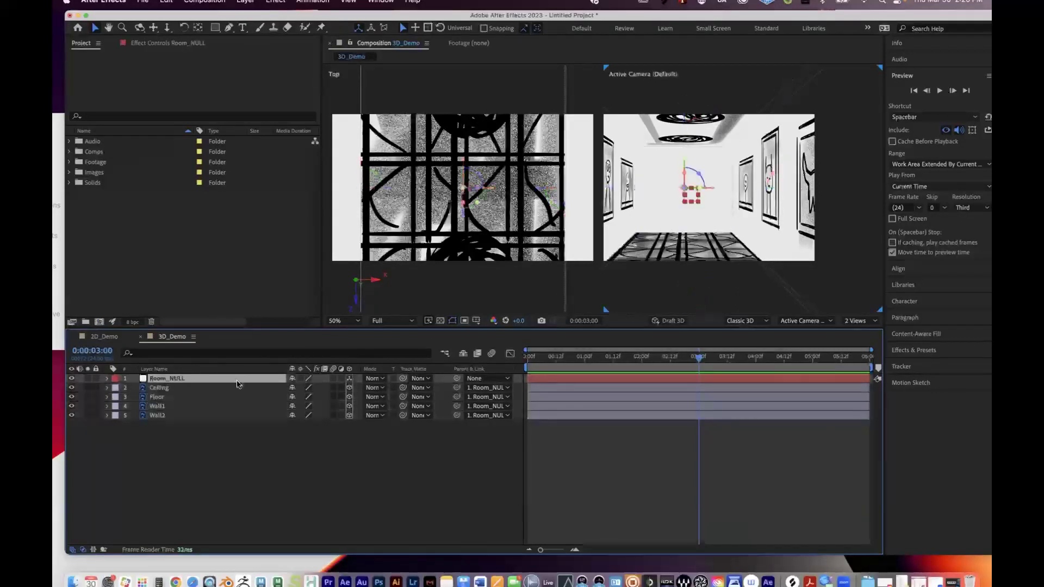
click(245, 1)
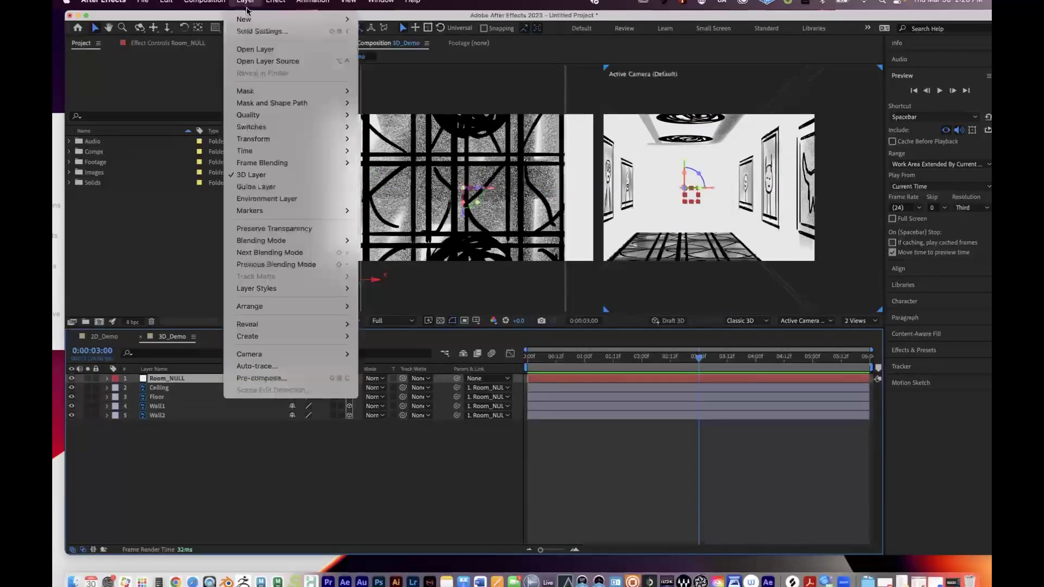
mouse_move(255, 19)
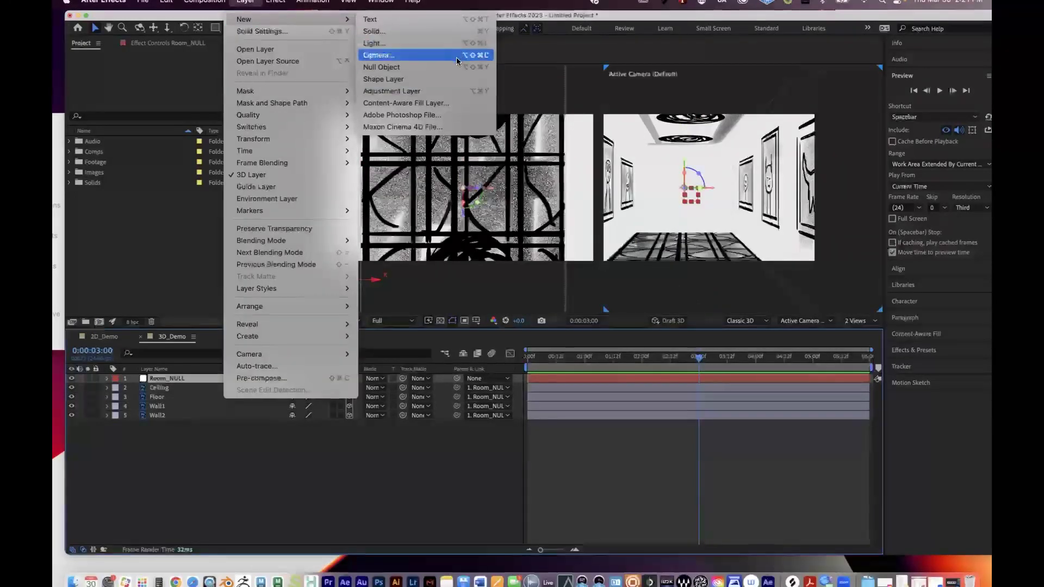
key(Escape)
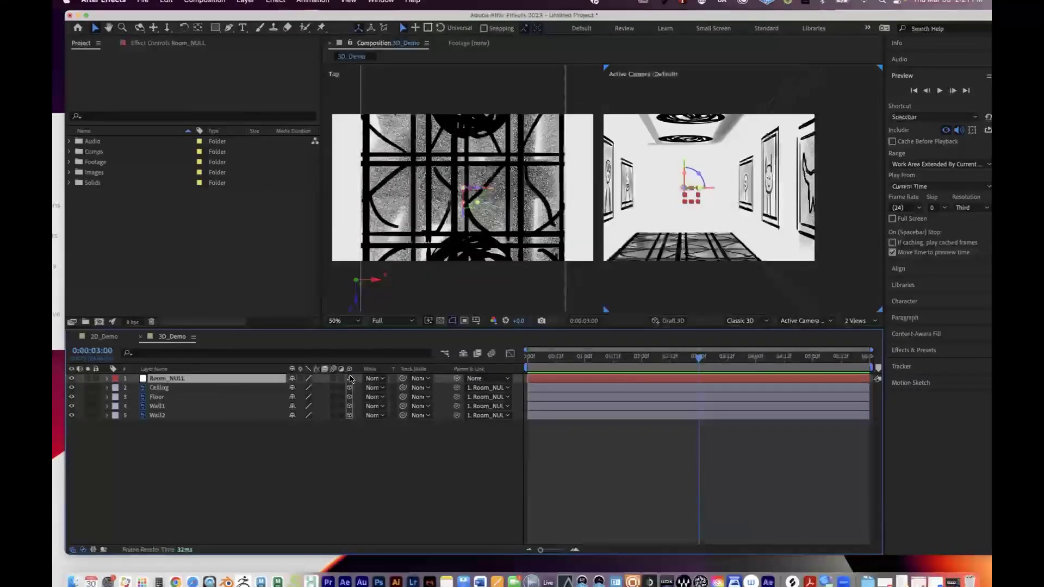
Step: Parent the Ceiling, Floor, Wall1 and Wall2 layers to Room_NULL again
click(172, 388)
shift+click(160, 415)
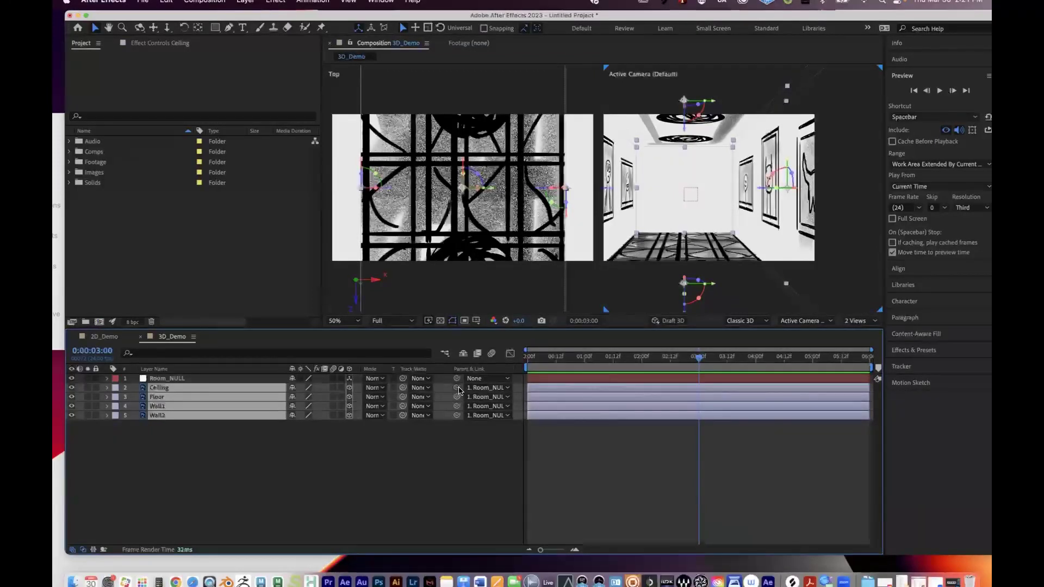
drag(457, 387, 183, 379)
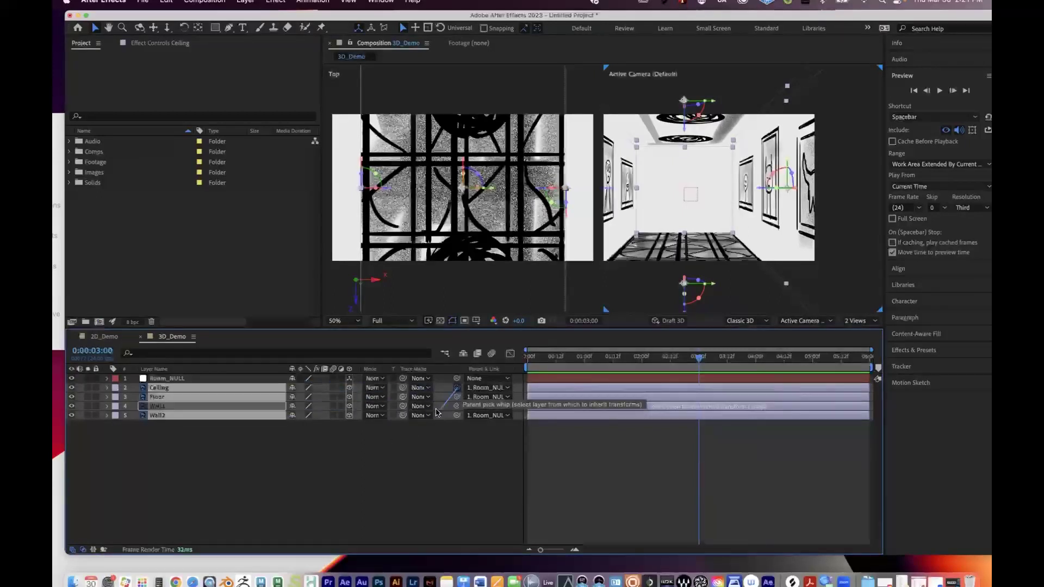
Step: At the composition's start, try moving Room_NULL deeper along its Z position to shift the whole hallway
click(165, 379)
drag(698, 357, 548, 371)
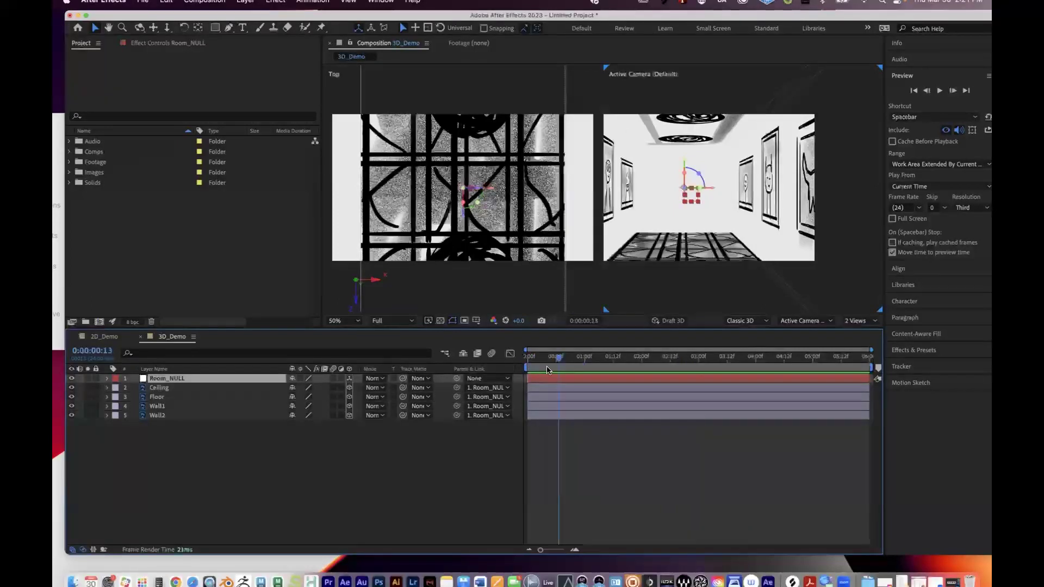
click(108, 378)
key(Home)
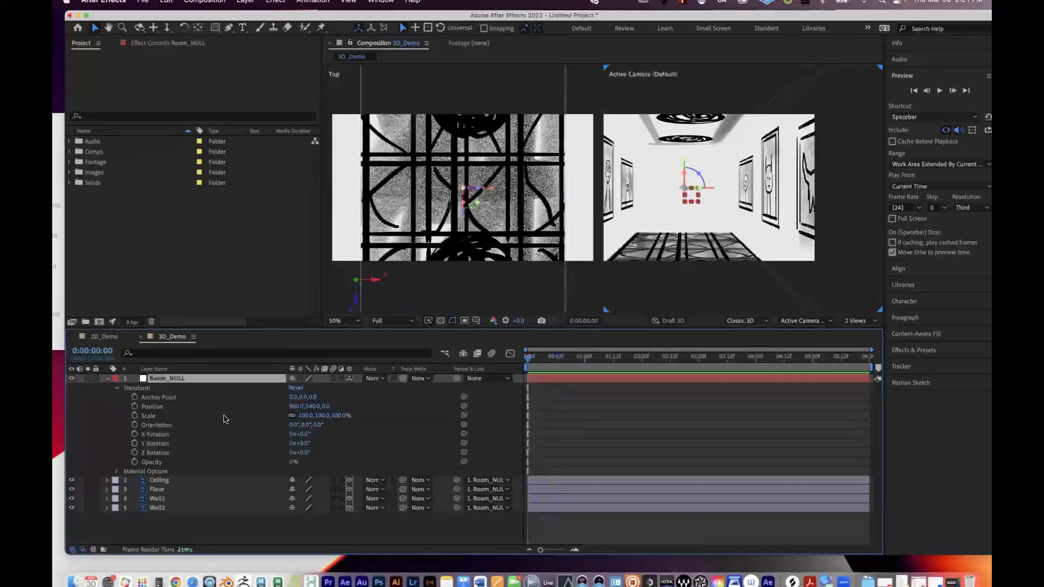
drag(327, 406, 507, 385)
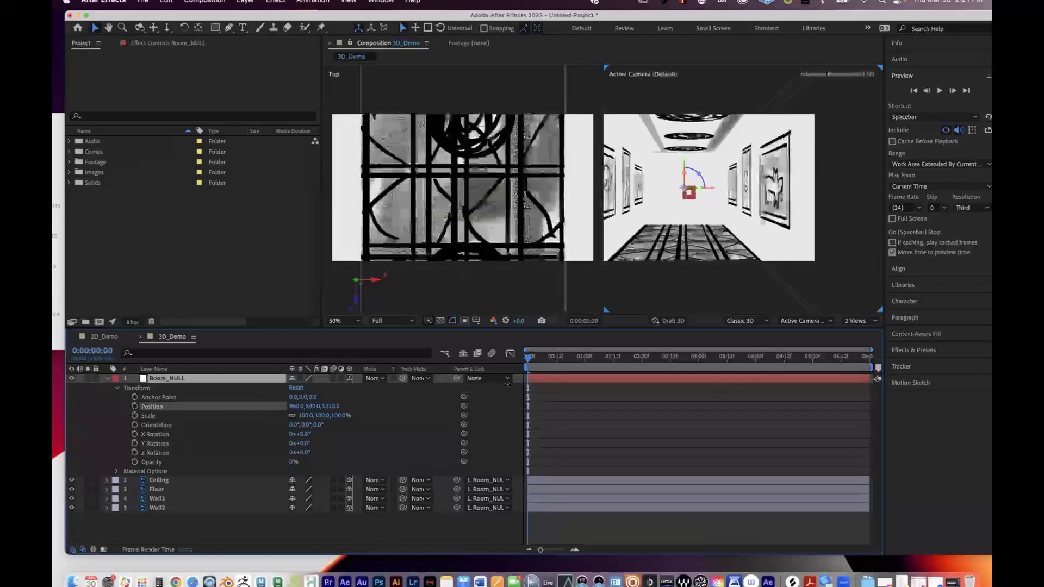
Step: Switch the composition to a single view, undo Room_NULL's position change and collapse its properties
click(858, 321)
click(858, 330)
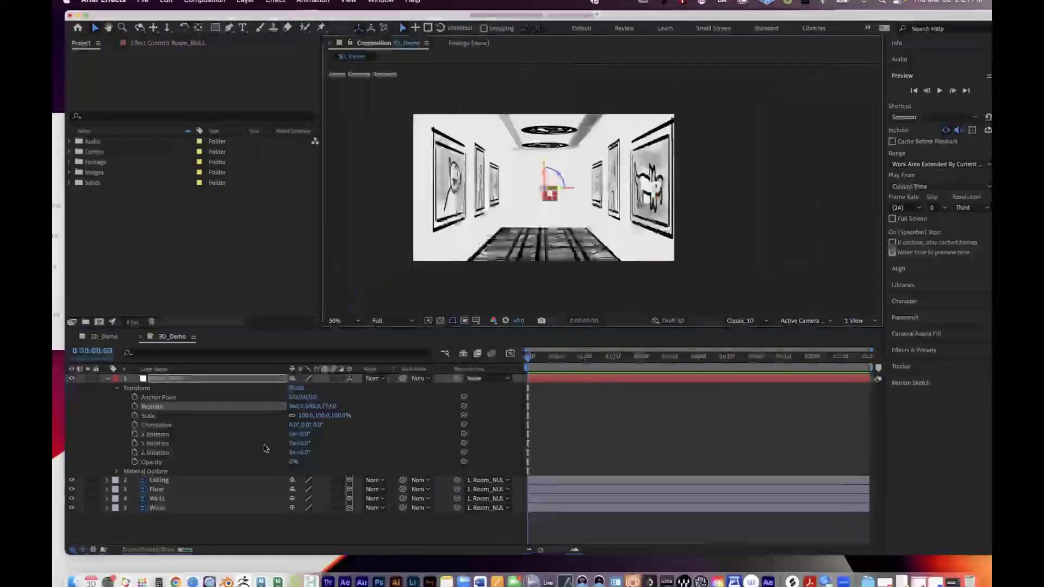
key(ctrl+z)
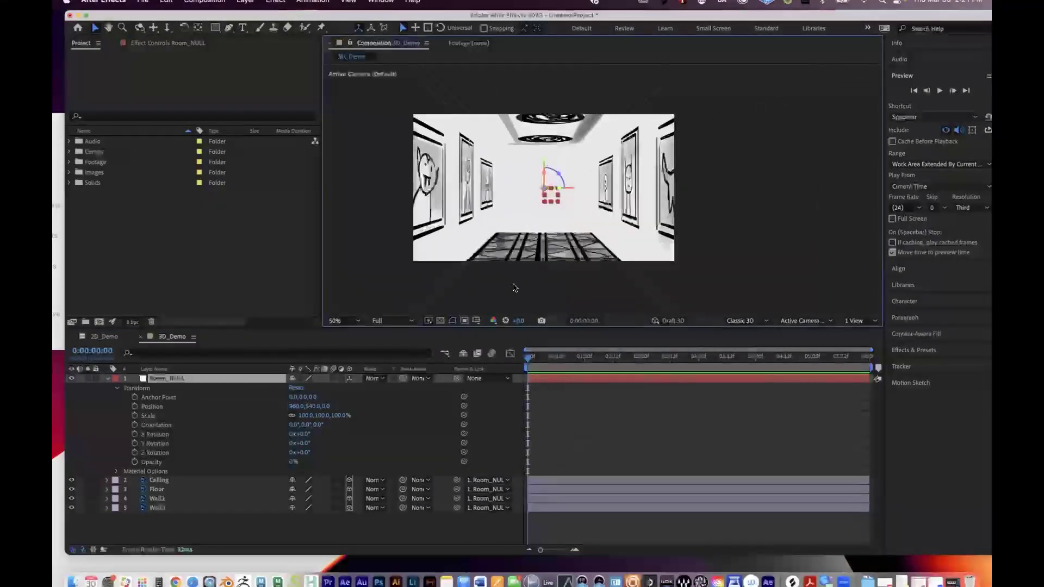
click(106, 381)
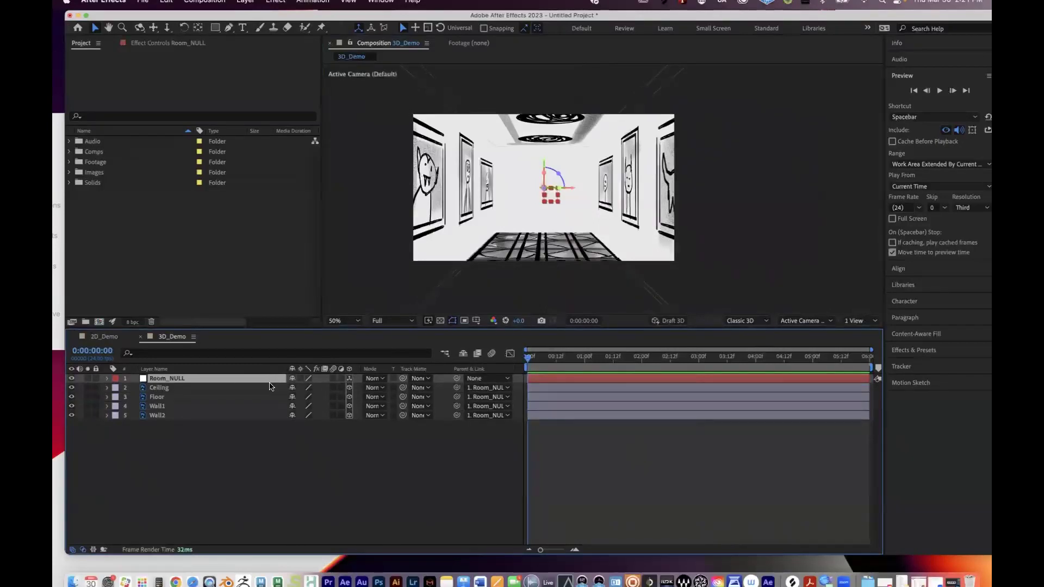
Step: Try changing Room_NULL's Scale, undo the change and collapse the layer
key(s)
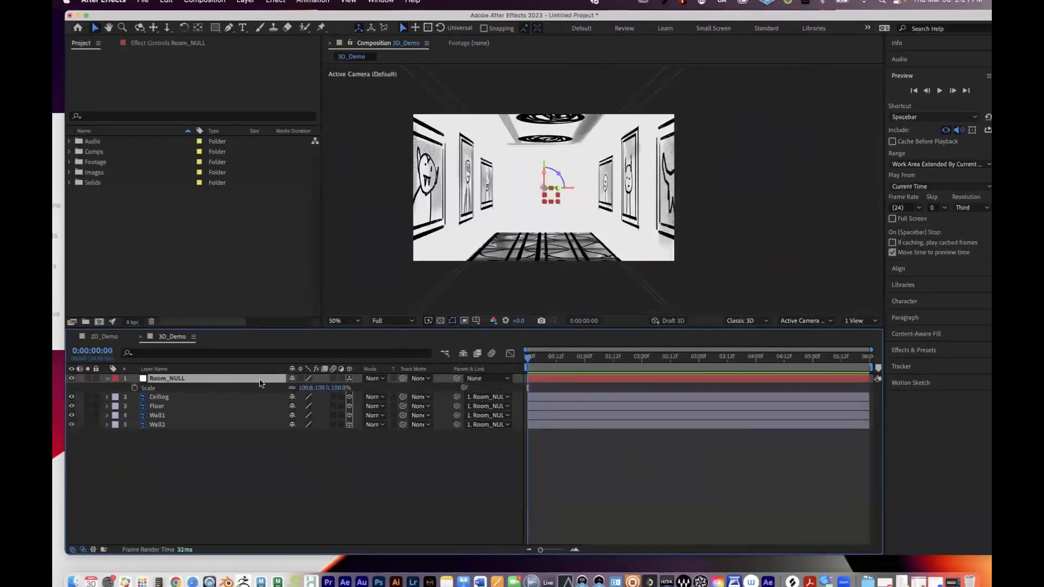
drag(302, 392, 280, 391)
key(super+z)
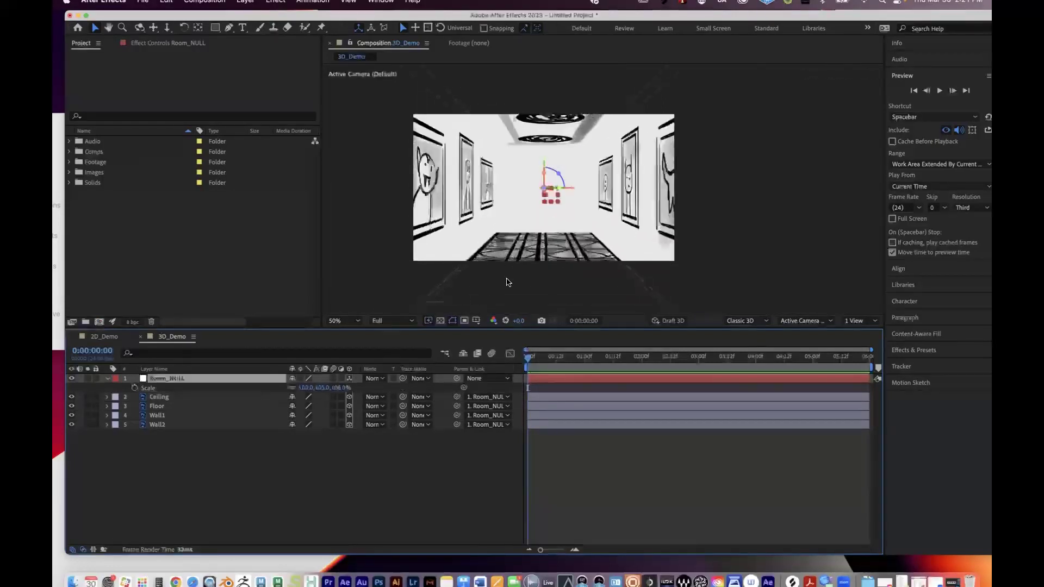
click(107, 379)
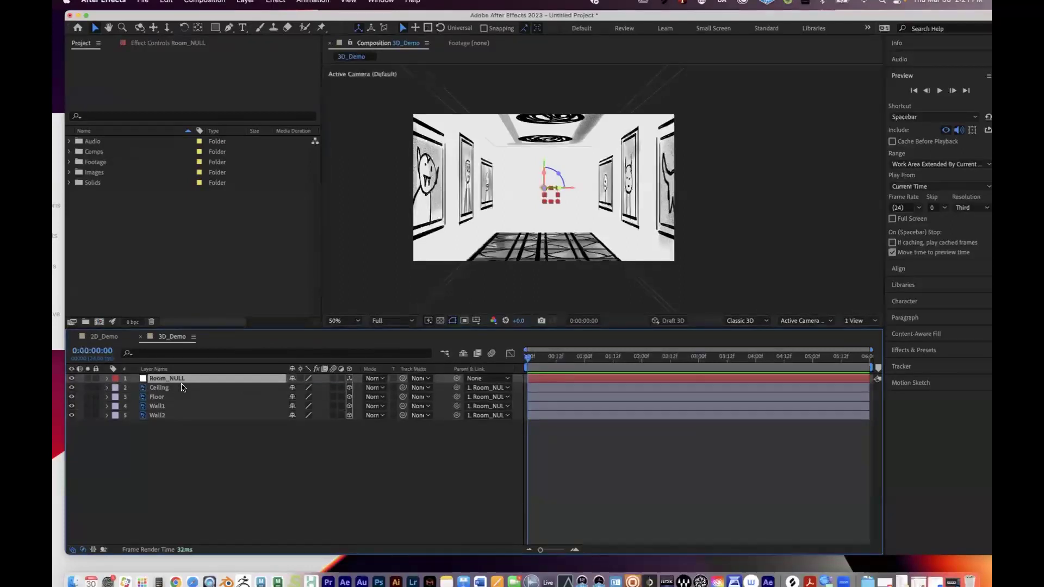
Step: Create a two-node camera named Camera 1 with a 20 mm focal length
click(245, 2)
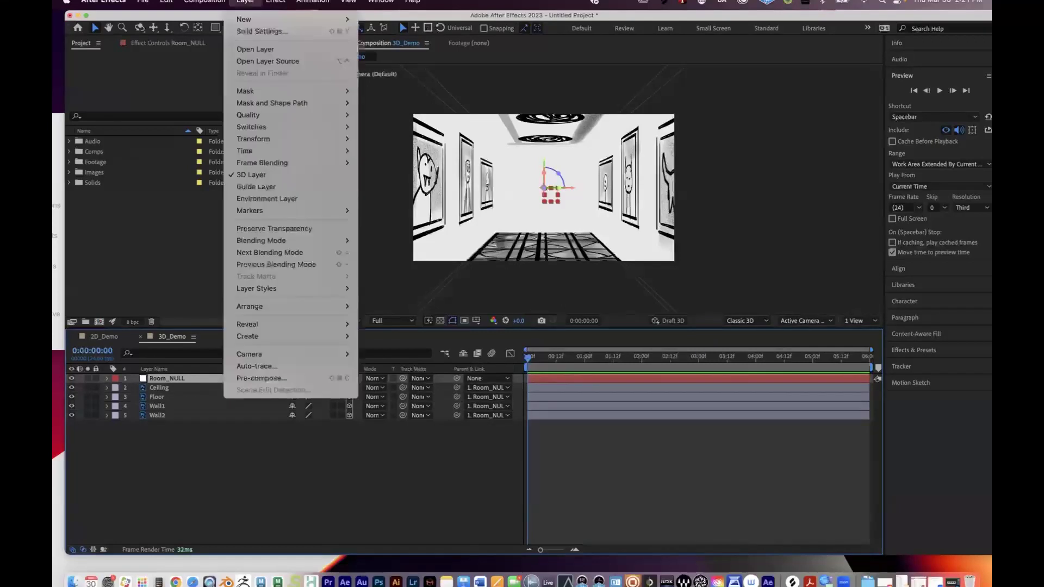
mouse_move(326, 19)
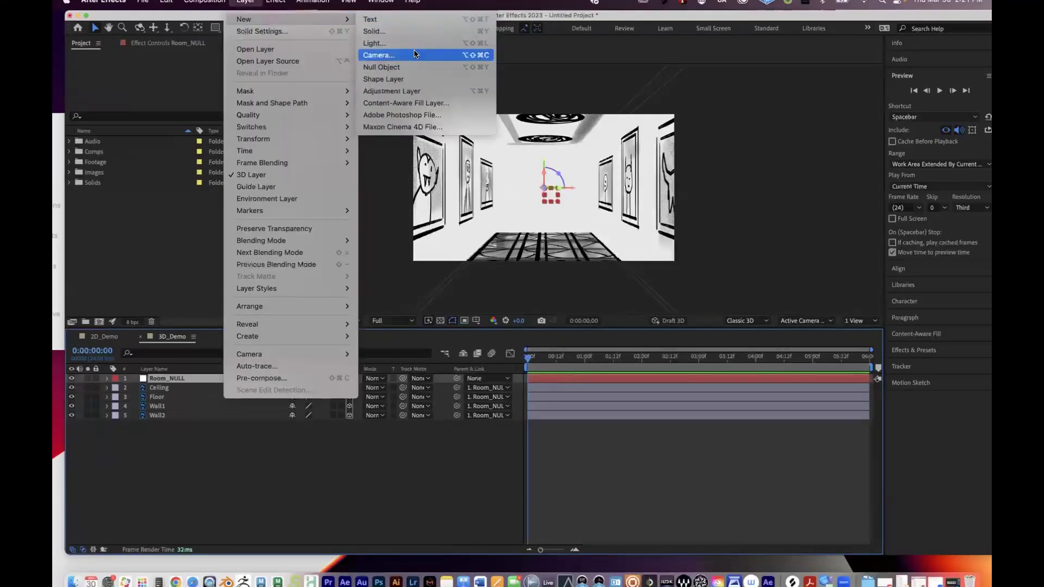
click(414, 54)
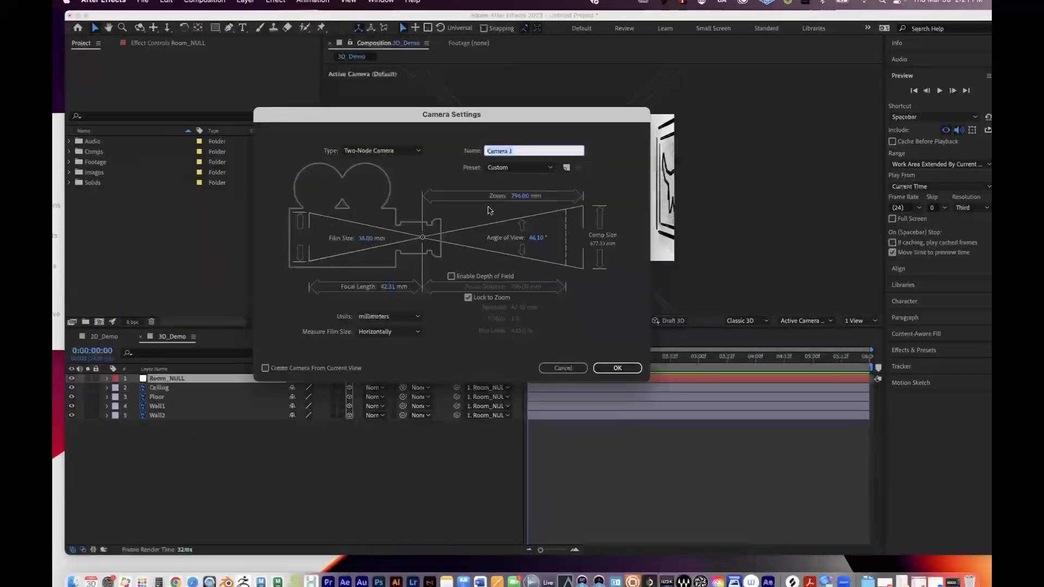
click(388, 286)
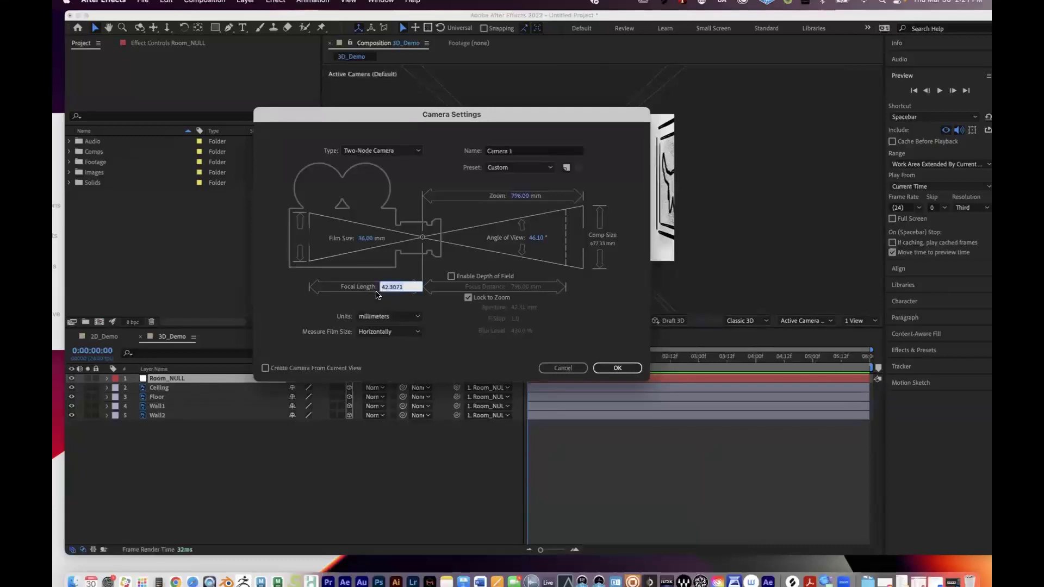
text(208020)
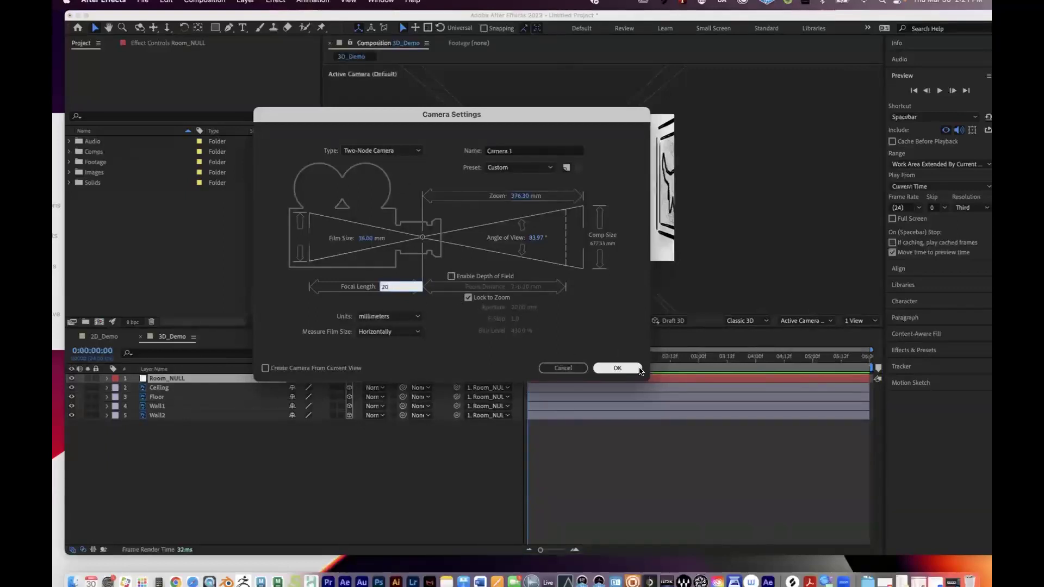
click(617, 368)
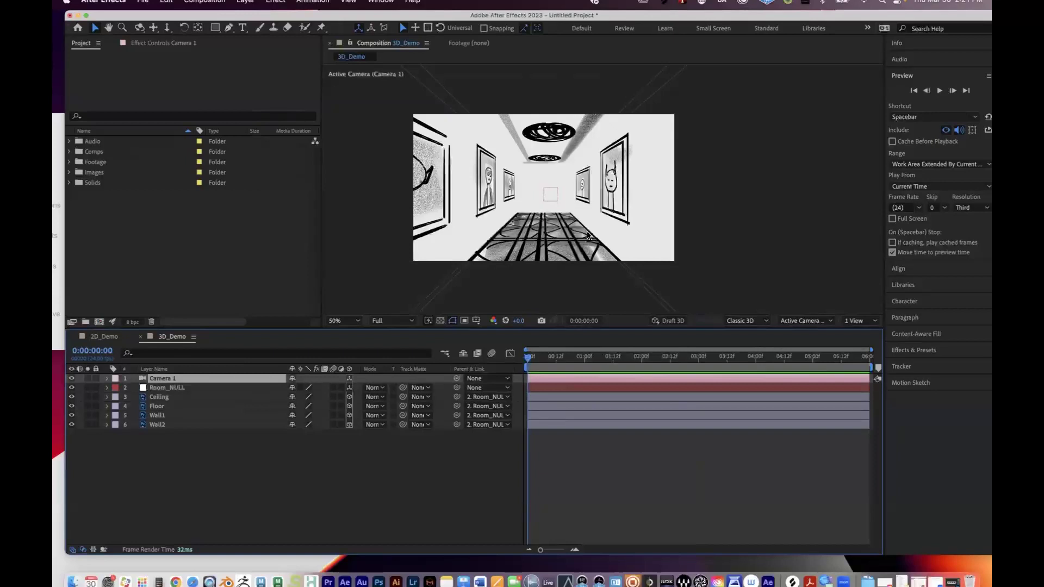
key(Delete)
click(212, 450)
click(173, 379)
click(246, 3)
click(204, 2)
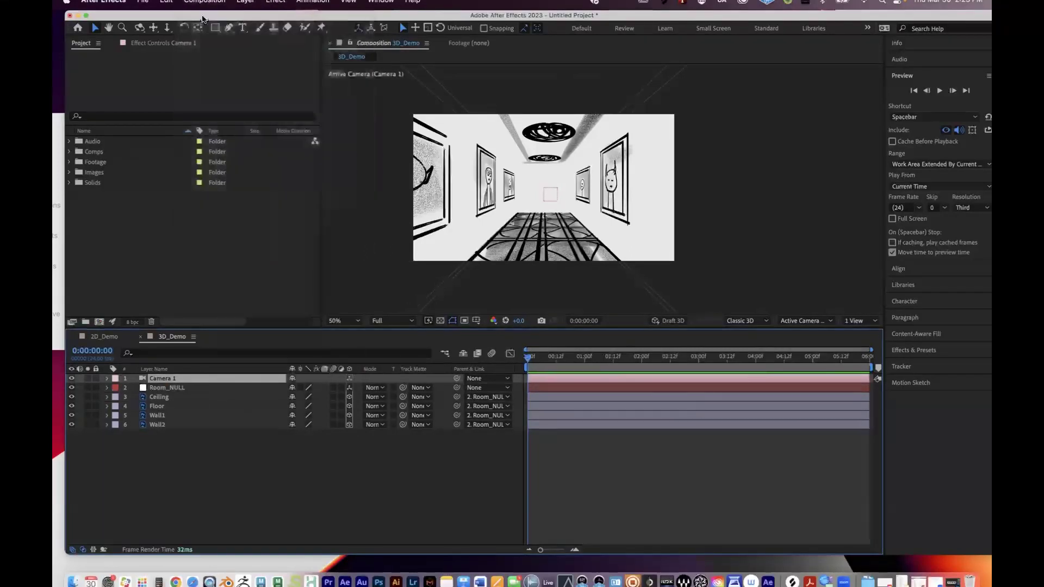
Step: Set Camera 1's focal length to 80 mm and enable depth of field in its camera settings
click(245, 2)
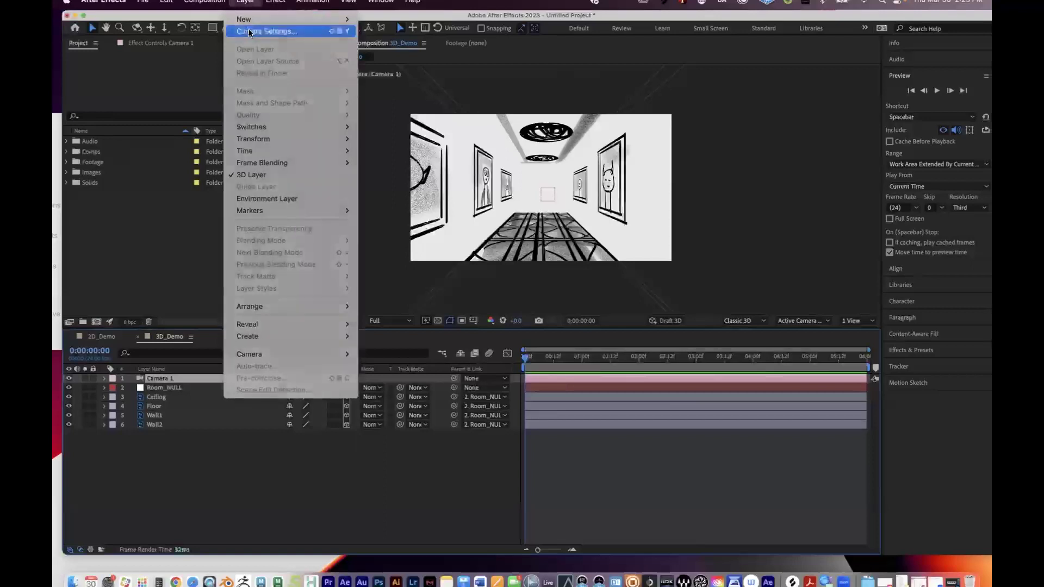
click(249, 32)
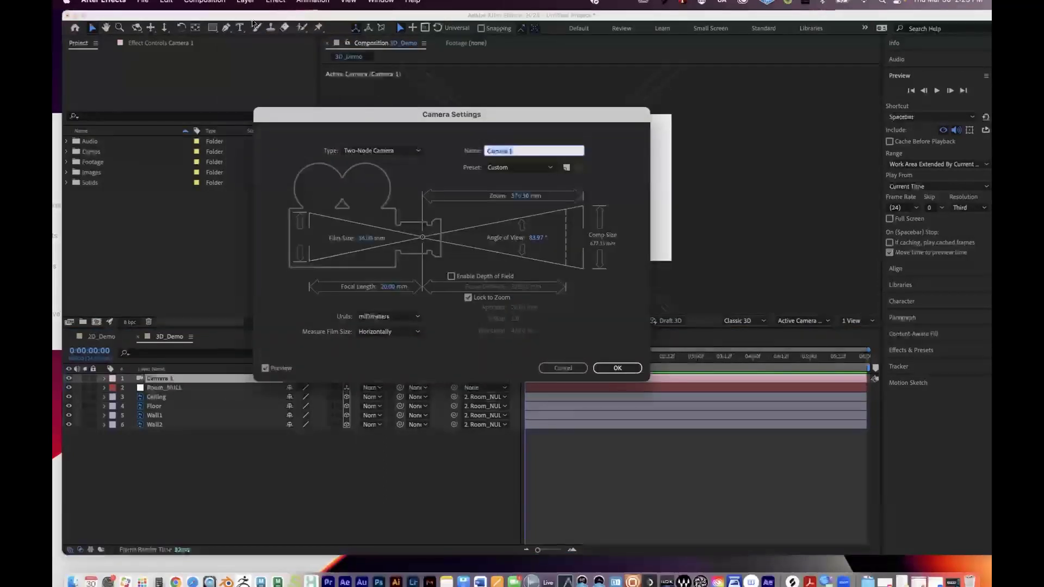
drag(410, 111, 360, 71)
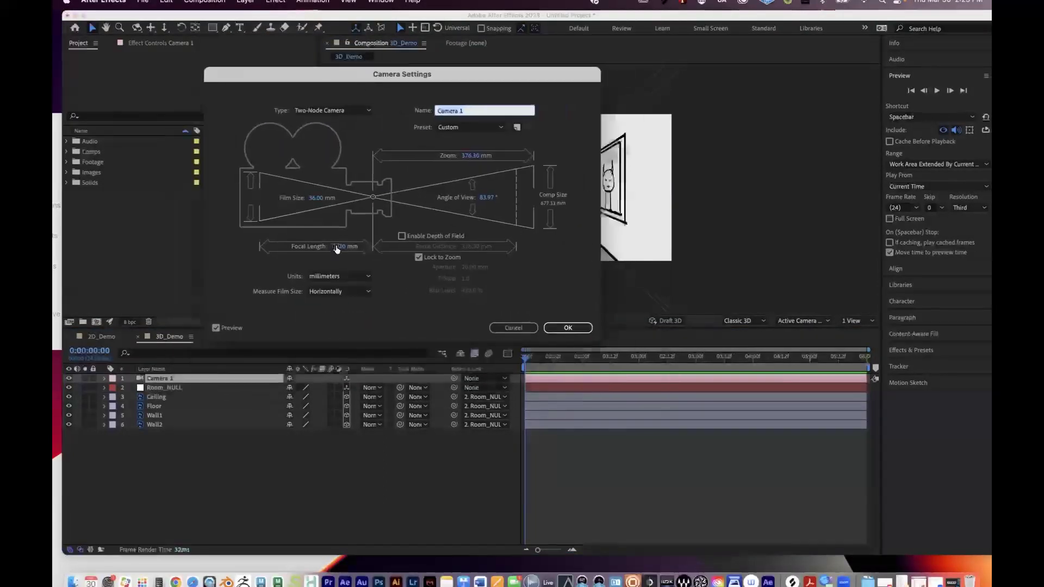
click(336, 247)
text(80)
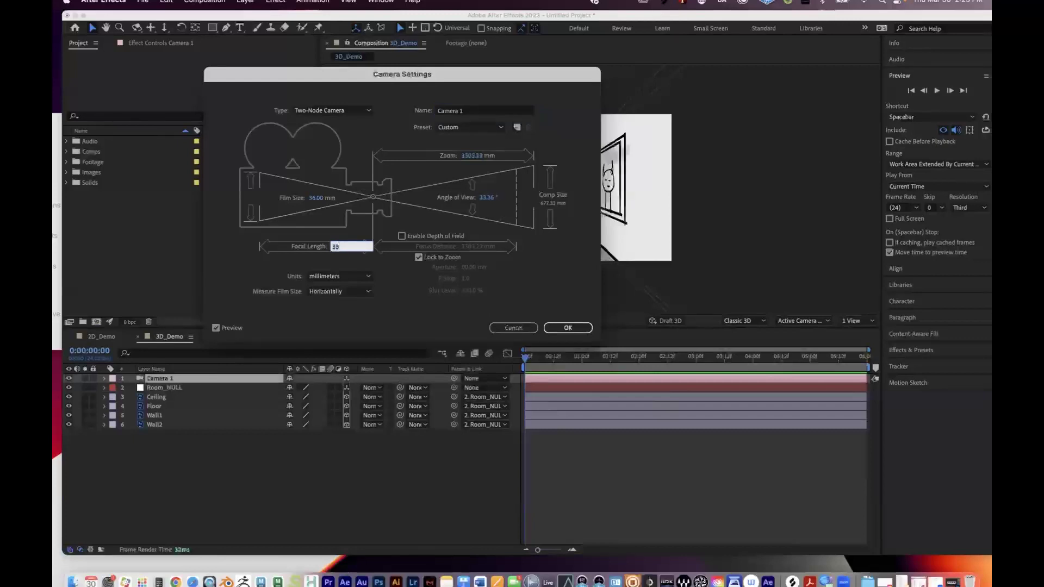
click(402, 236)
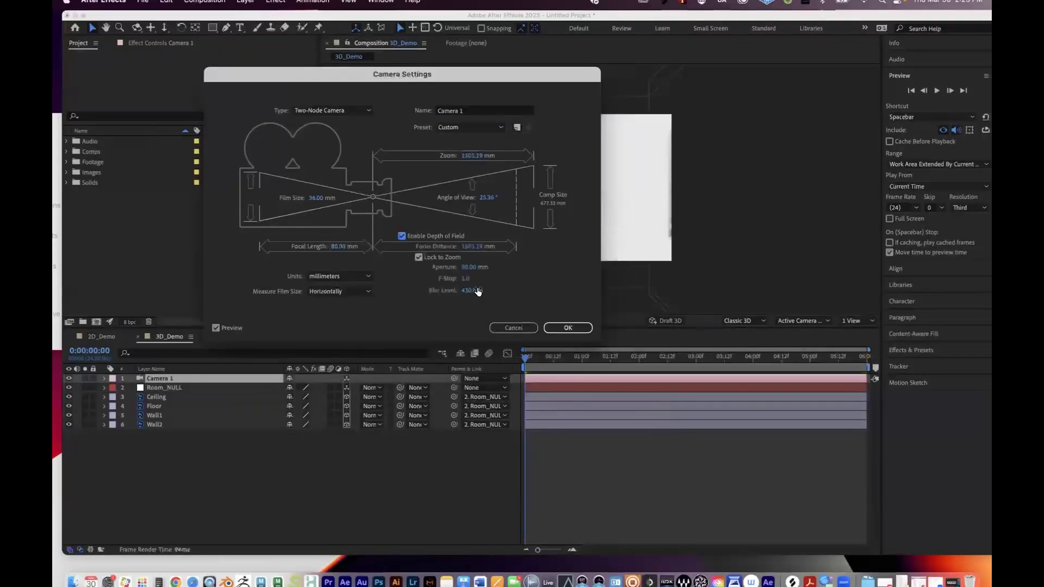
click(565, 328)
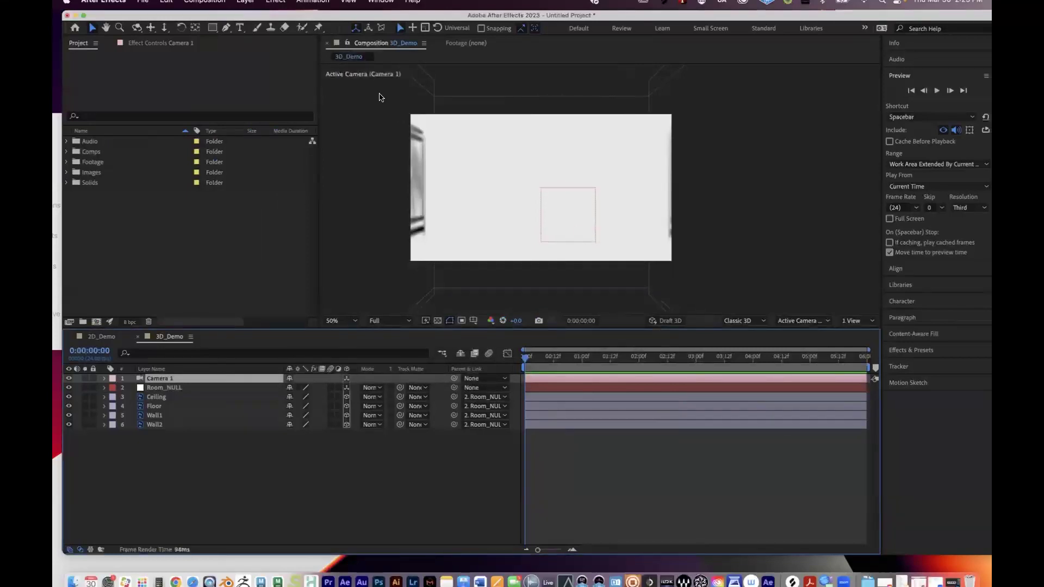
Step: Set Camera 1's focal length to 12 mm
click(248, 3)
click(260, 32)
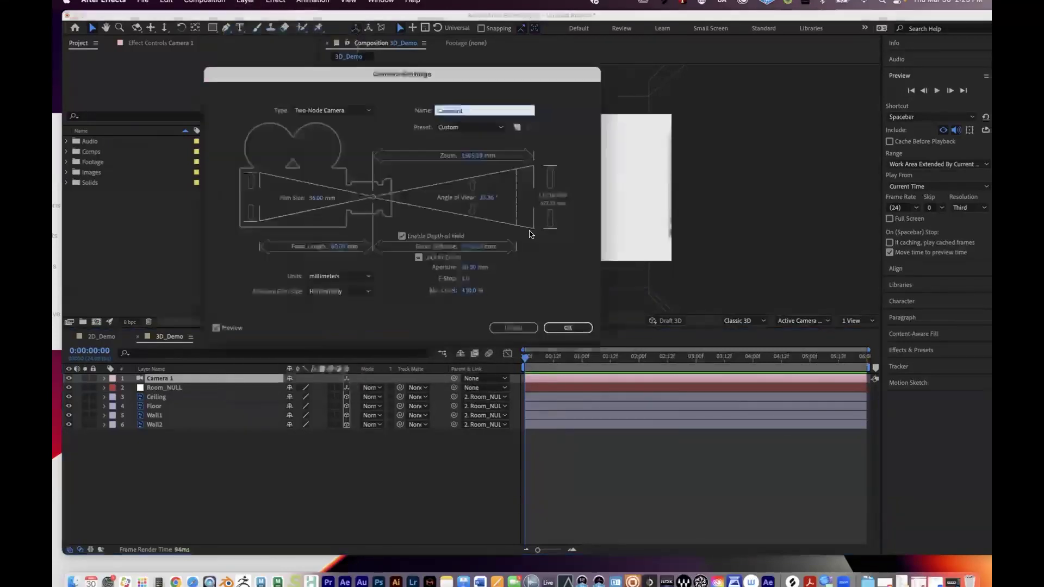
click(340, 246)
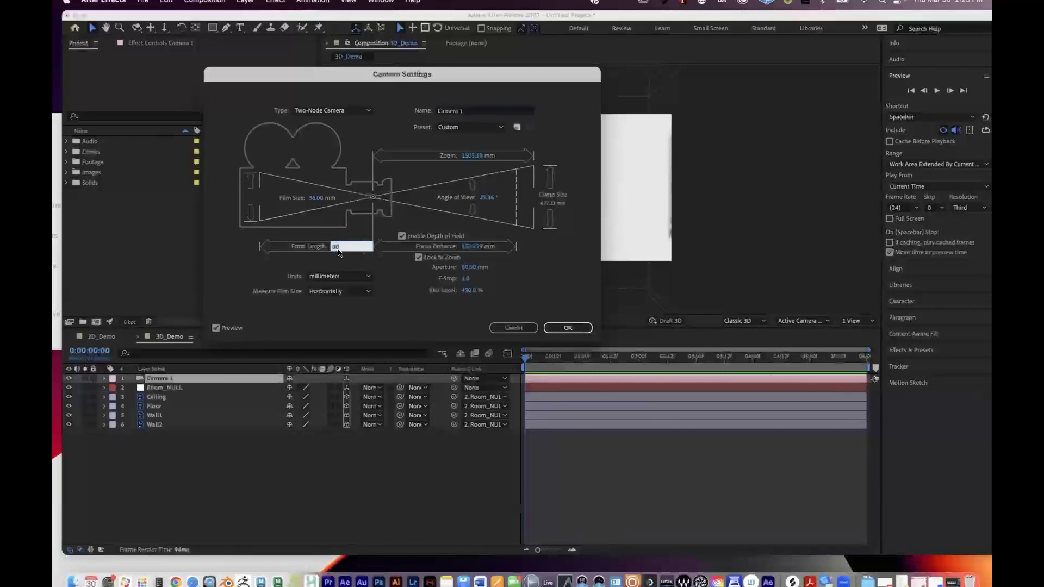
text(12)
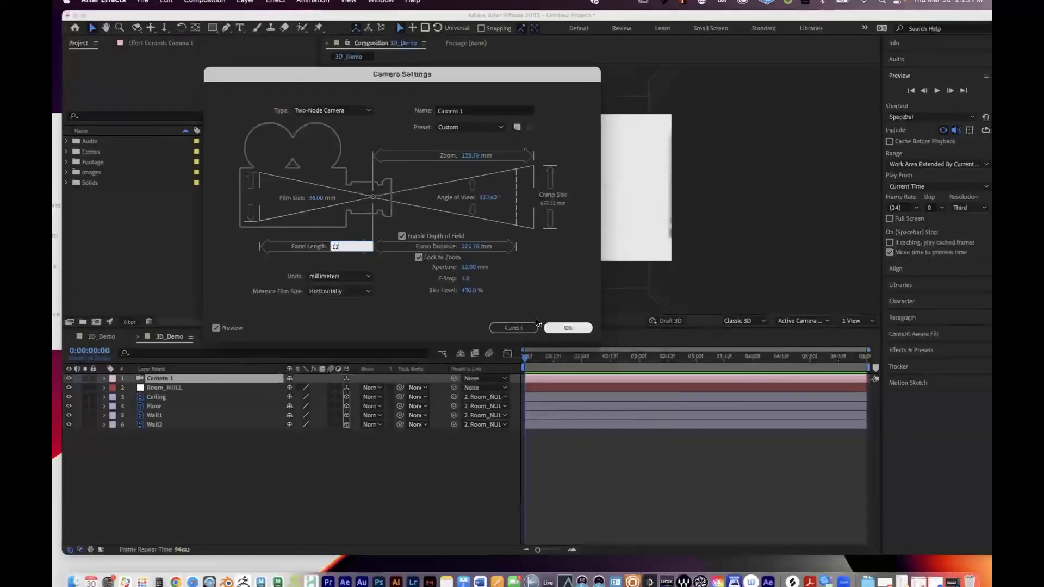
click(553, 325)
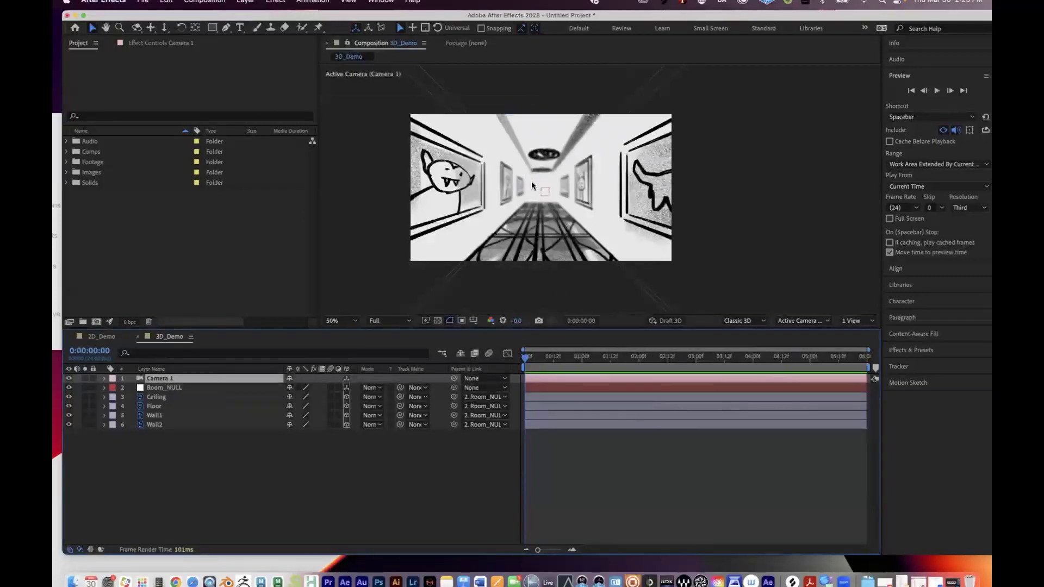
Step: Open Camera 1's settings, keep the hallway preview in sight and set the focal length to 25 mm
click(247, 2)
click(254, 32)
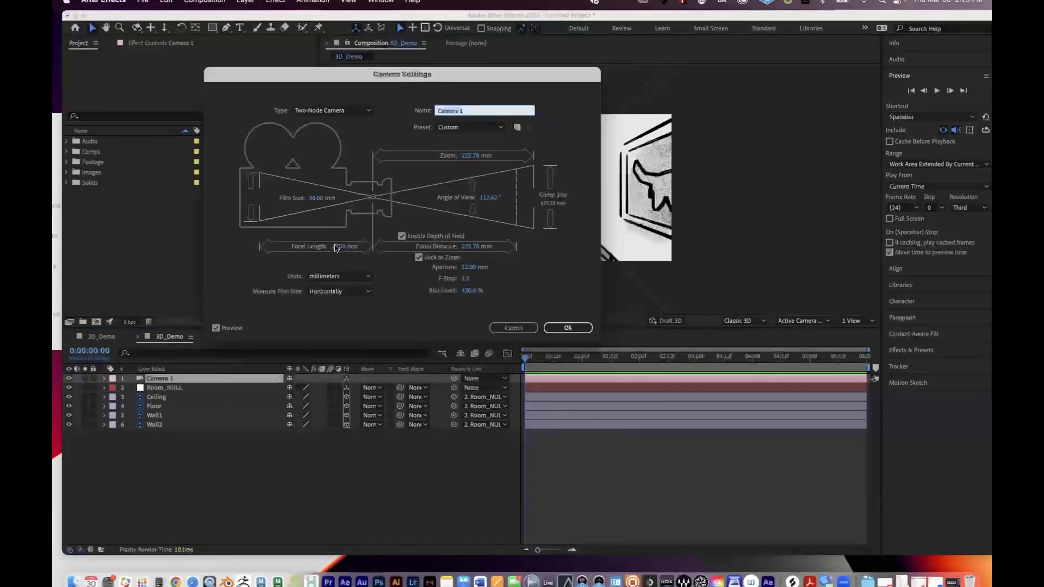
drag(333, 76, 178, 67)
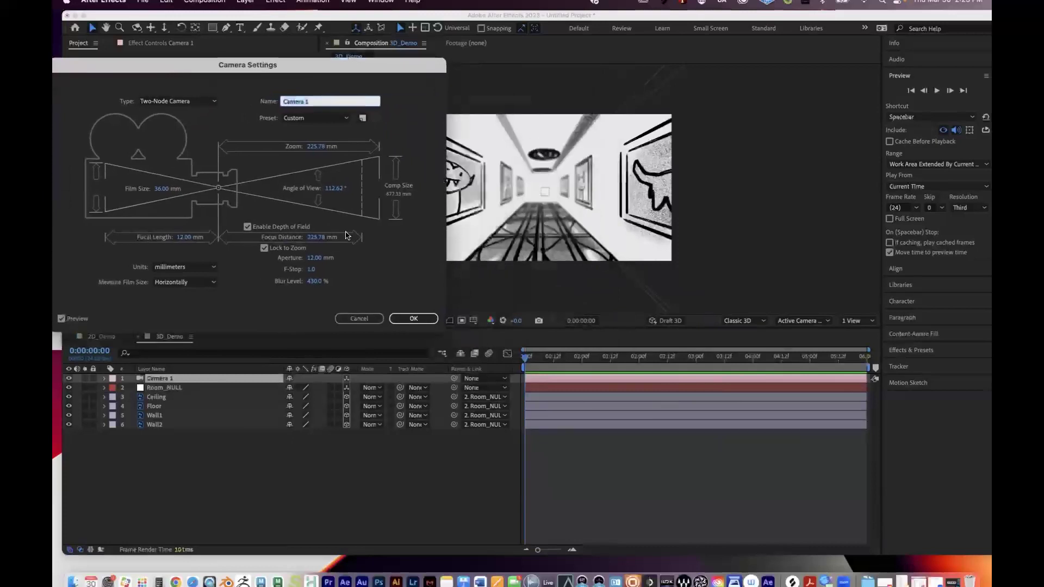
drag(318, 69, 220, 79)
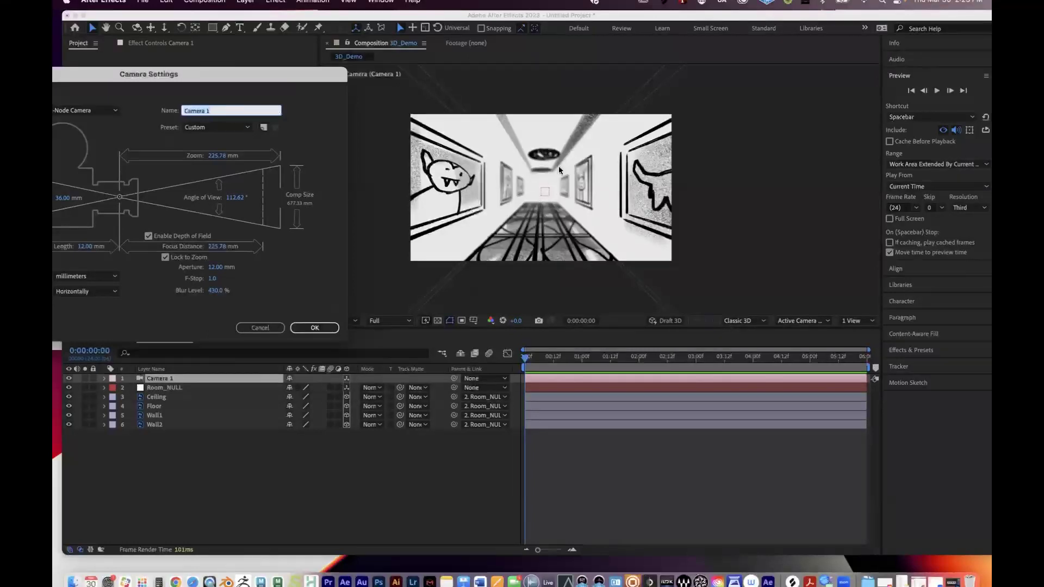
drag(164, 68, 336, 67)
click(255, 245)
text(25)
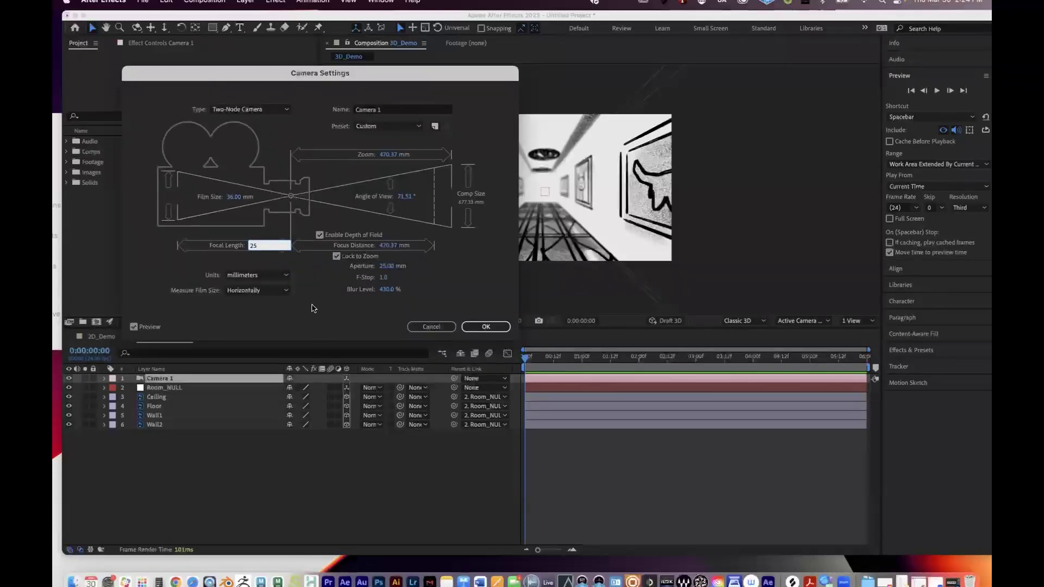
key(Tab)
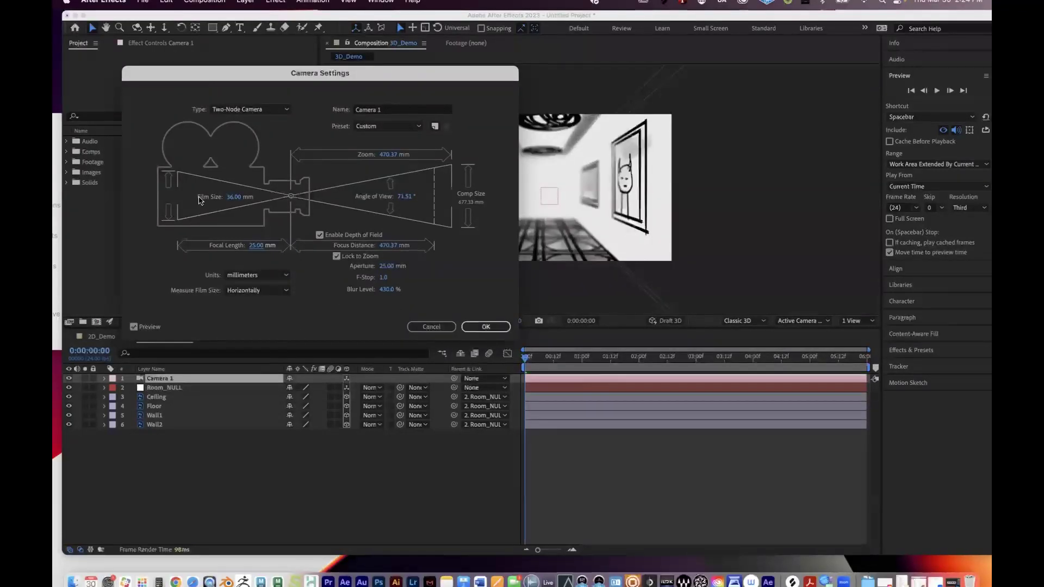
Step: Try a 35 mm focal length for Camera 1 and uncover the hallway preview
click(254, 246)
text(33)
key(Tab)
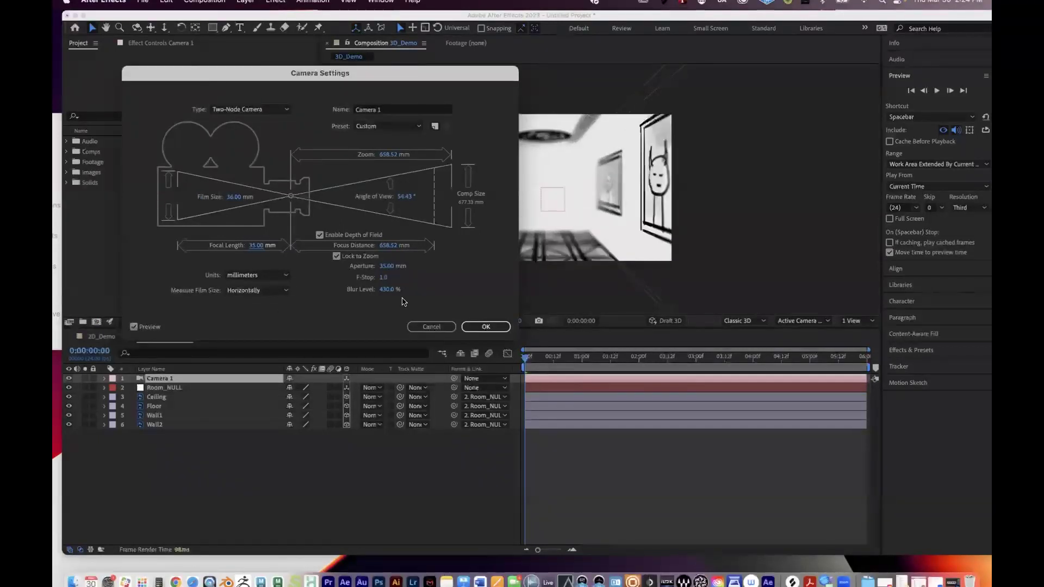
click(253, 246)
text(35)
drag(257, 75, 155, 46)
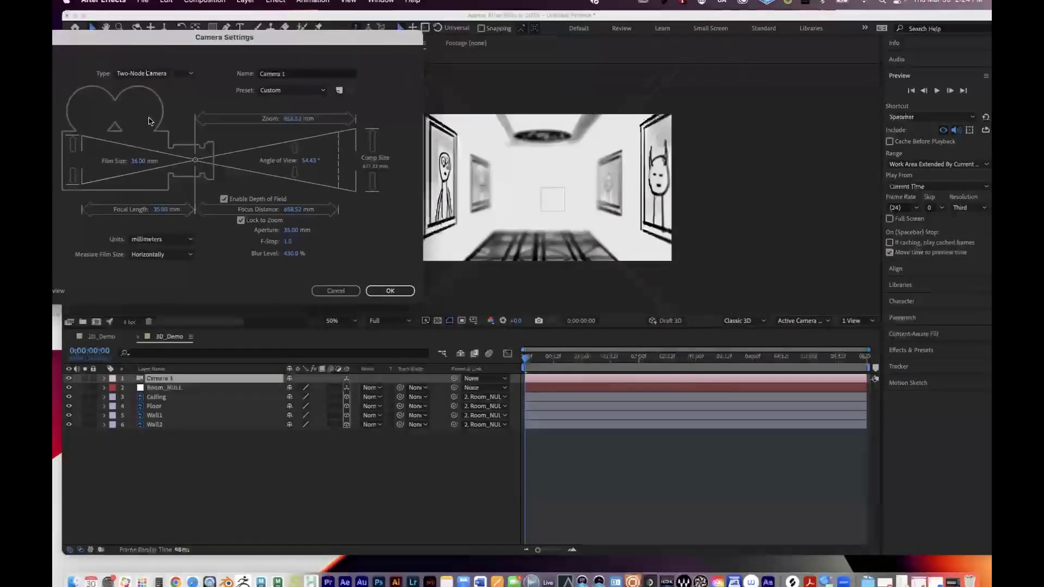
Step: Set Camera 1's focal length to 23 mm
drag(157, 210, 149, 210)
click(160, 211)
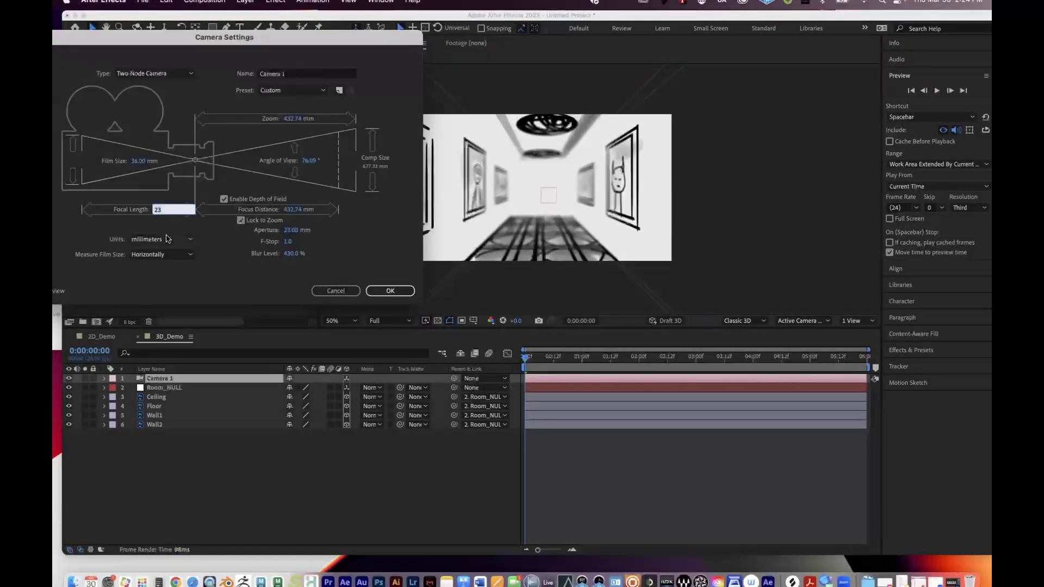
click(207, 277)
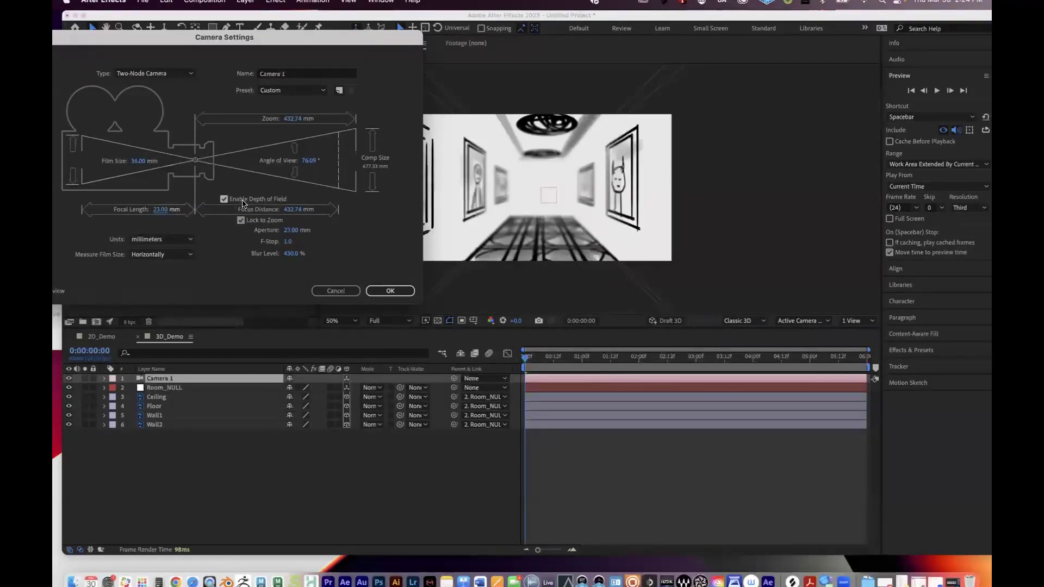
Step: Compare the hallway with depth of field off and on, leave it disabled and apply the camera settings
click(223, 200)
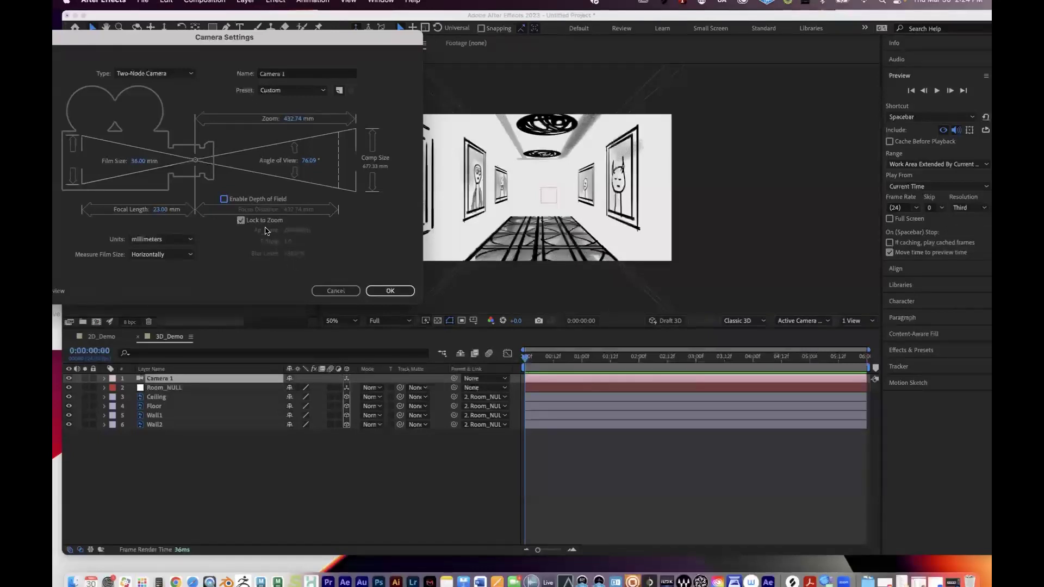
click(223, 199)
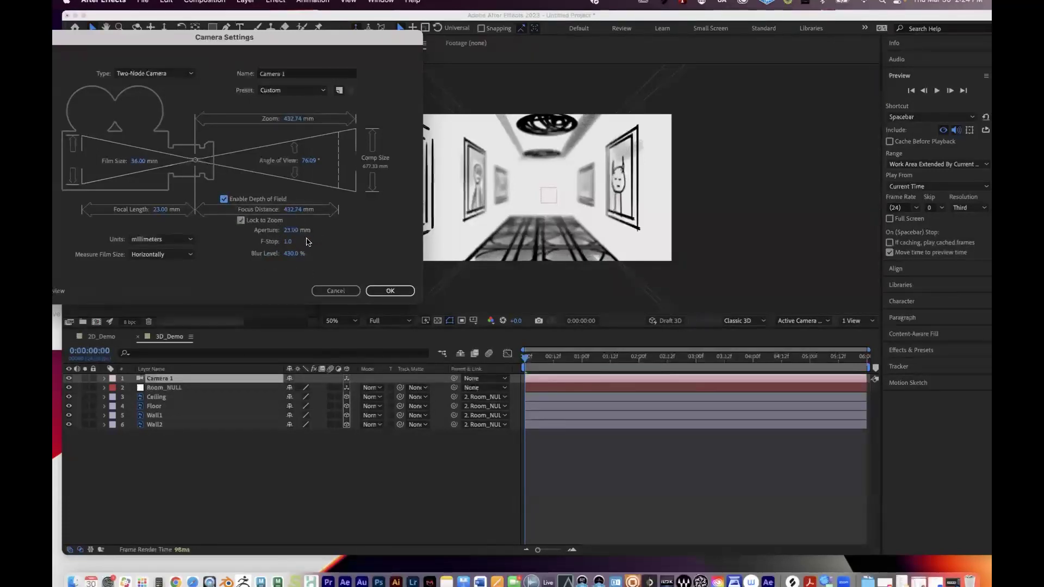
click(223, 199)
click(385, 292)
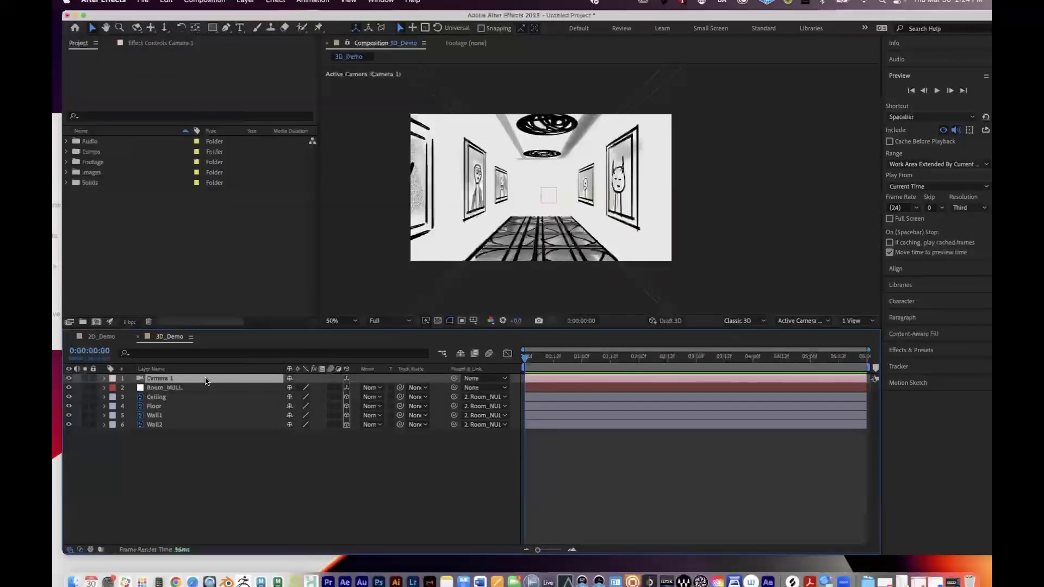
Step: With Camera 1 selected, switch the composition to 2 Views and frame the camera's cone in the Top view and the hallway in Active Camera
click(166, 388)
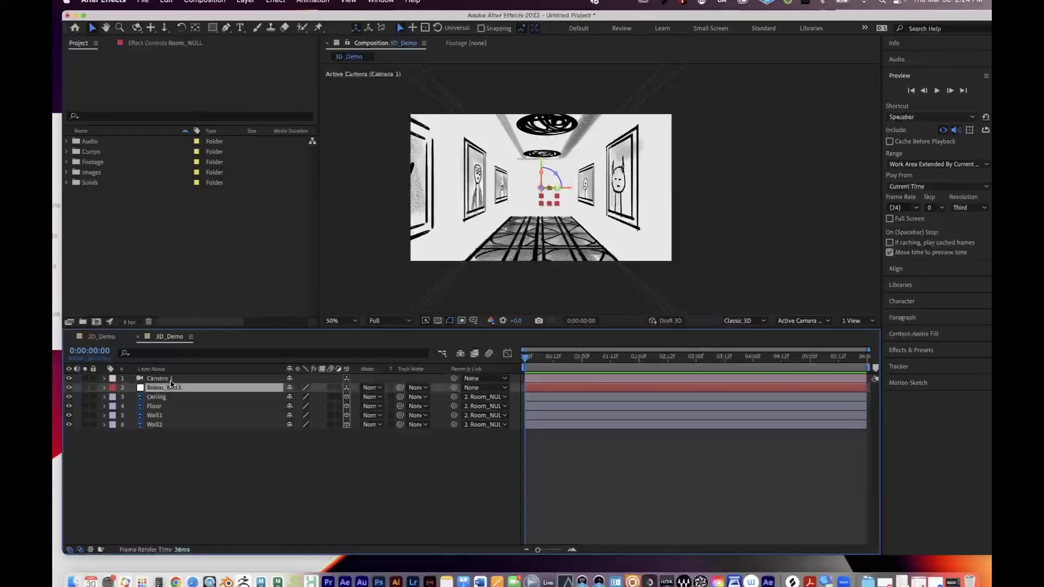
click(171, 379)
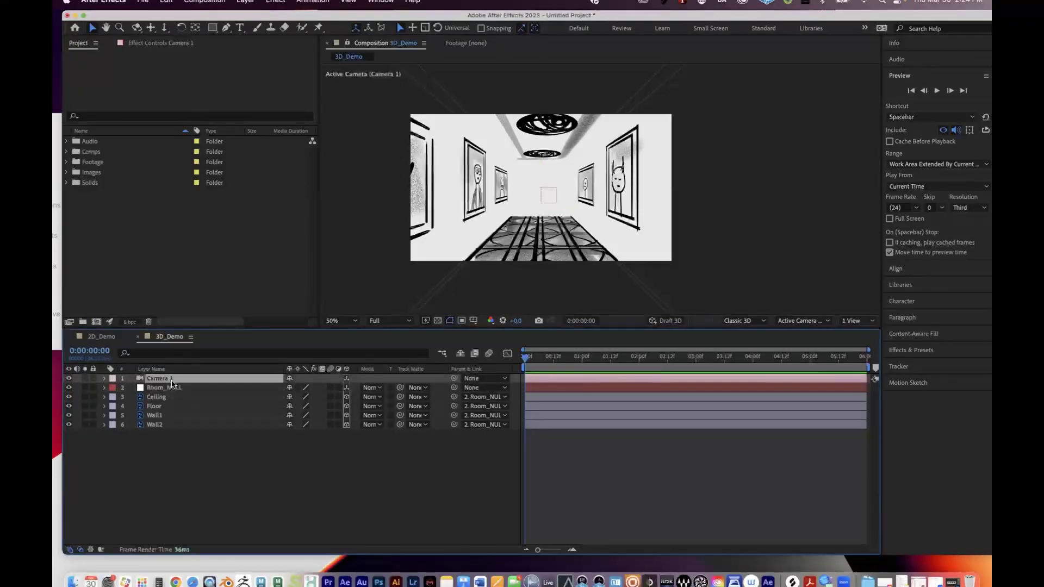
click(858, 321)
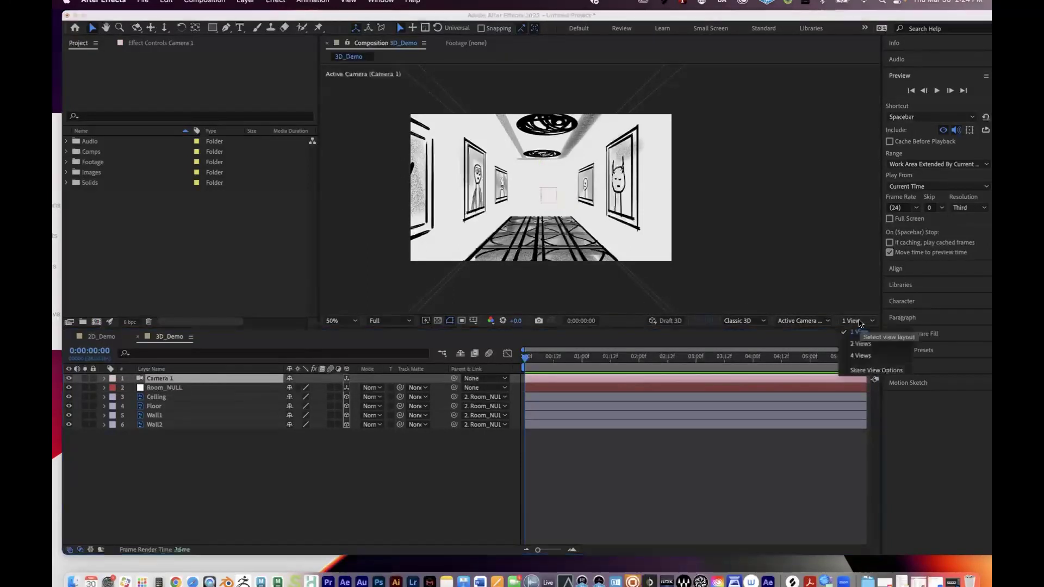
click(862, 343)
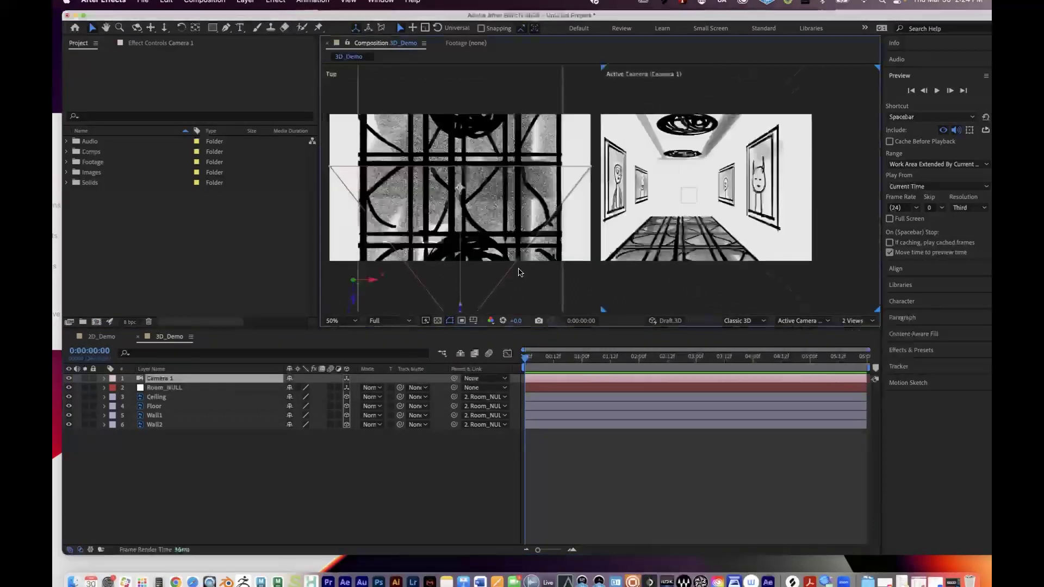
scroll(517, 270, down, 5)
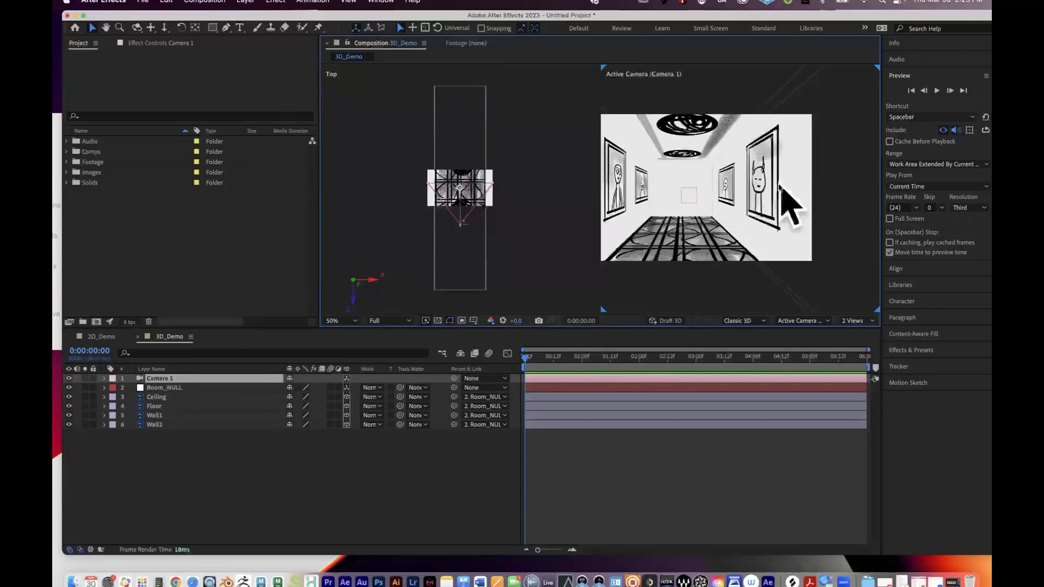
key(c)
drag(774, 215, 760, 238)
key(v)
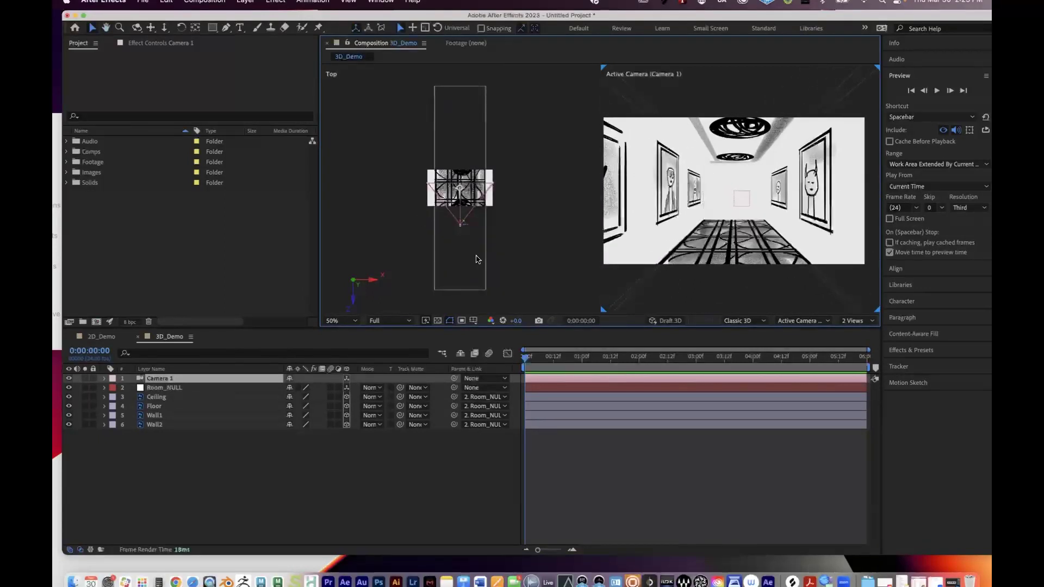
scroll(459, 223, up, 5)
scroll(467, 259, down, 4)
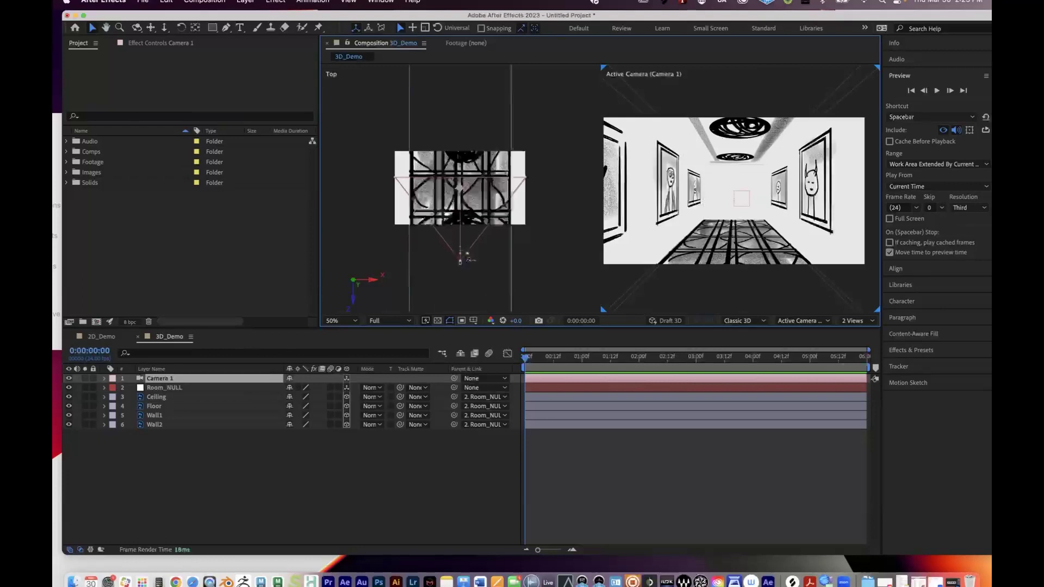
scroll(470, 261, up, 5)
scroll(481, 268, down, 5)
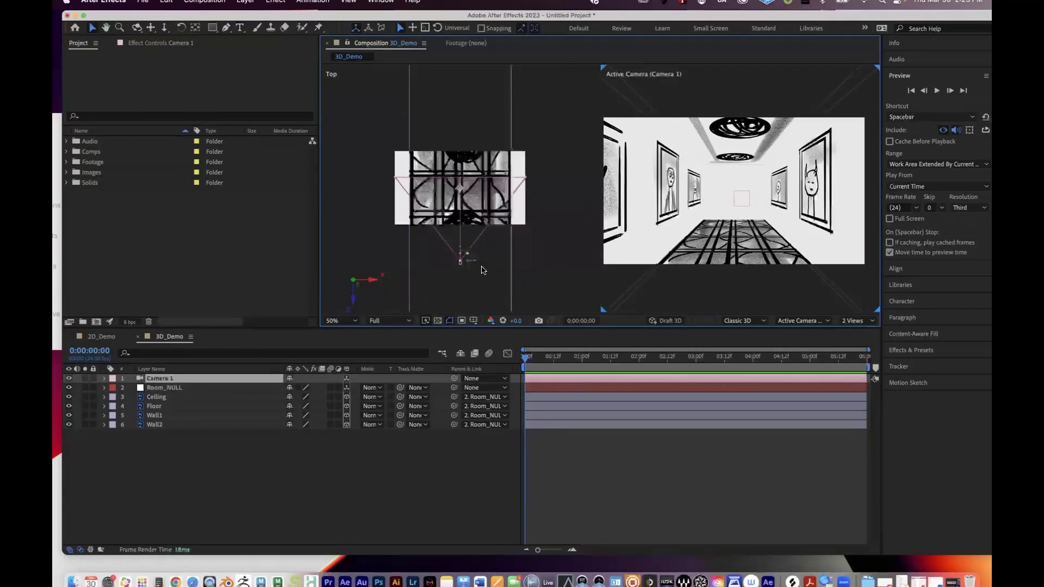
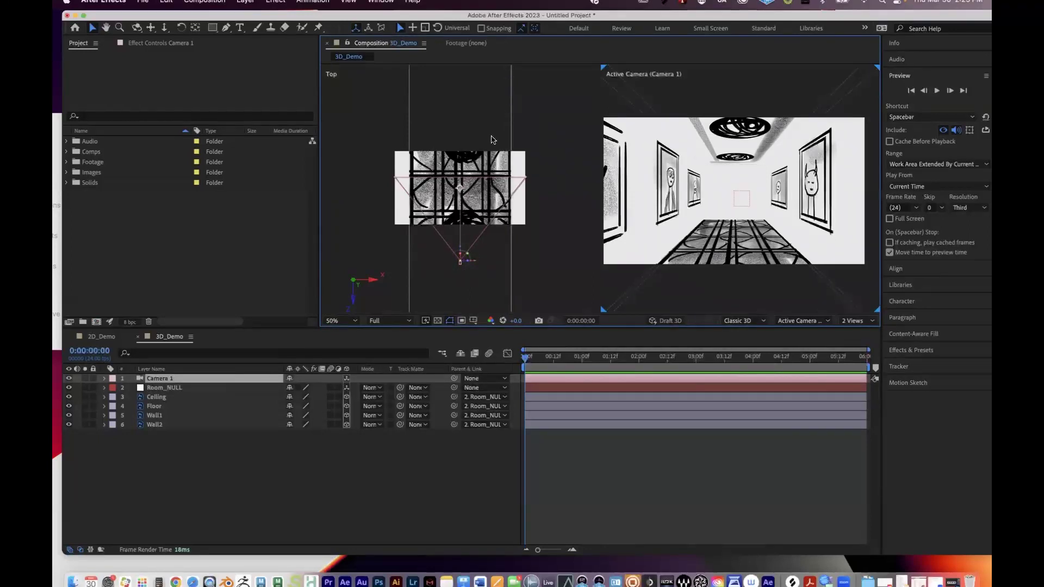
Step: Try a 60 mm focal length on Camera 1 and undo the change
click(248, 3)
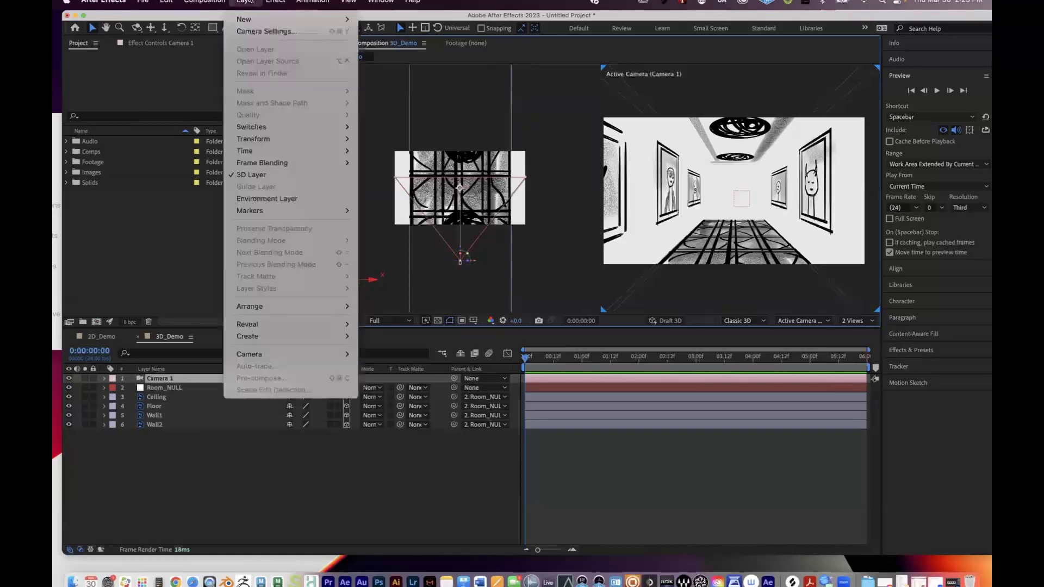
click(256, 30)
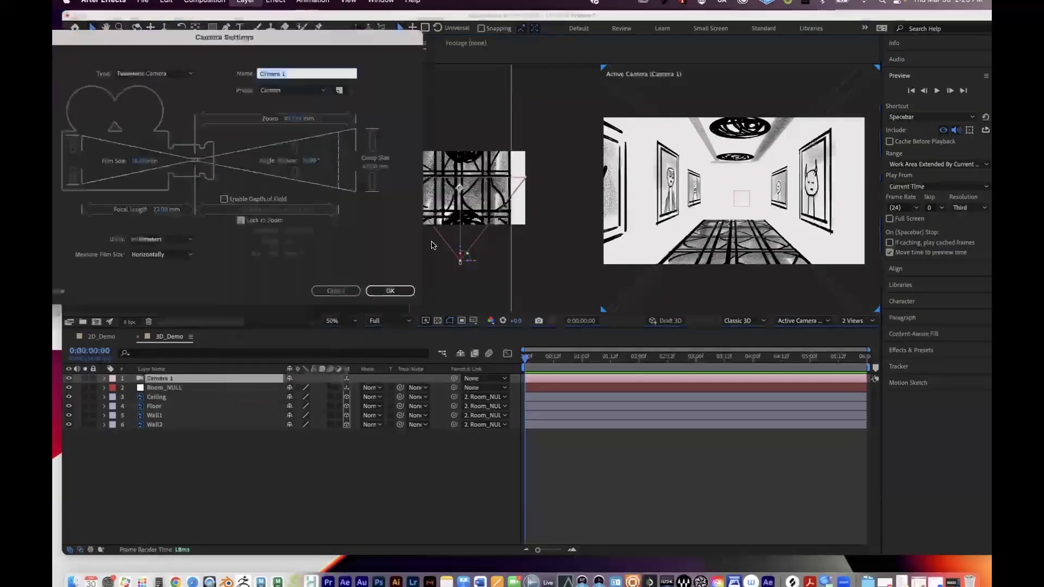
click(160, 209)
text(60)
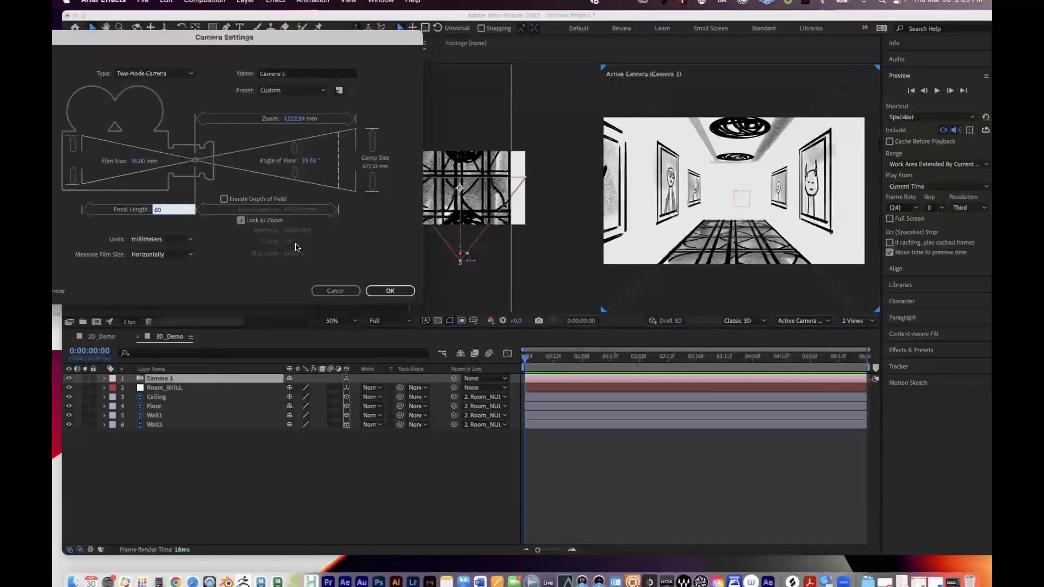
click(391, 291)
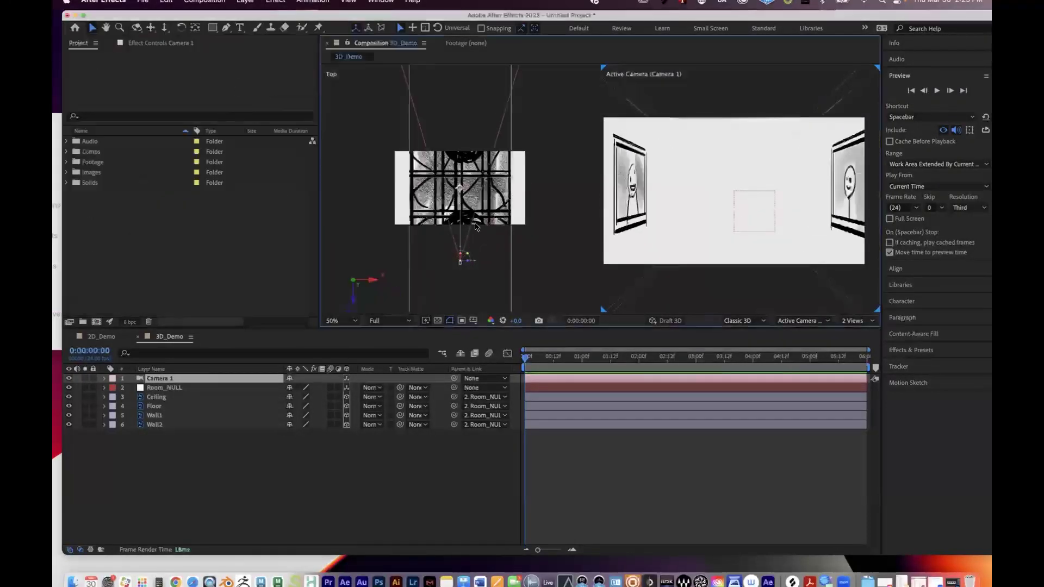
key(super+z)
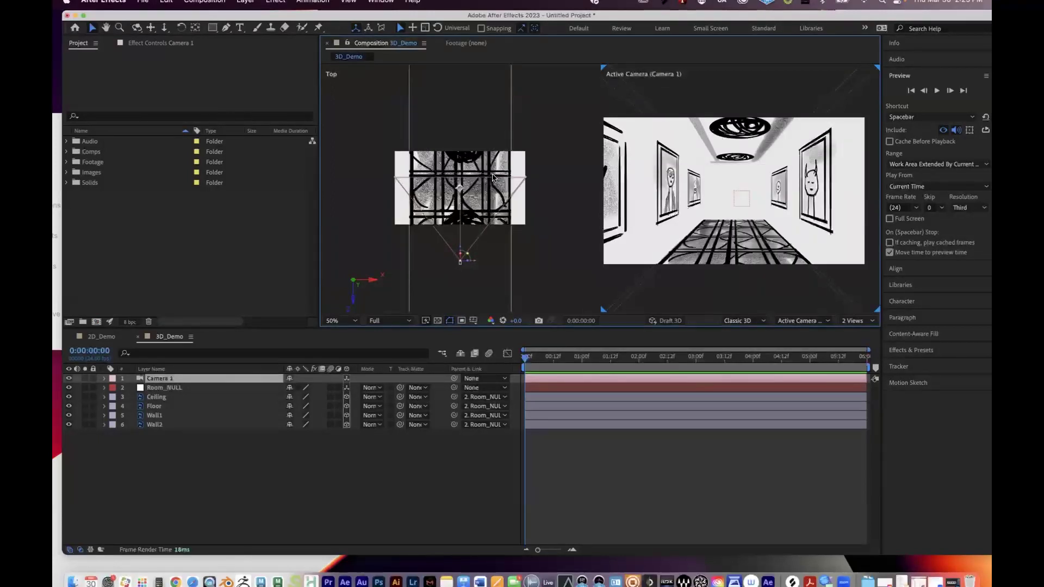
Step: Expand Camera 1's Camera Options and turn on Depth of Field
scroll(486, 185, up, 3)
drag(485, 185, 509, 197)
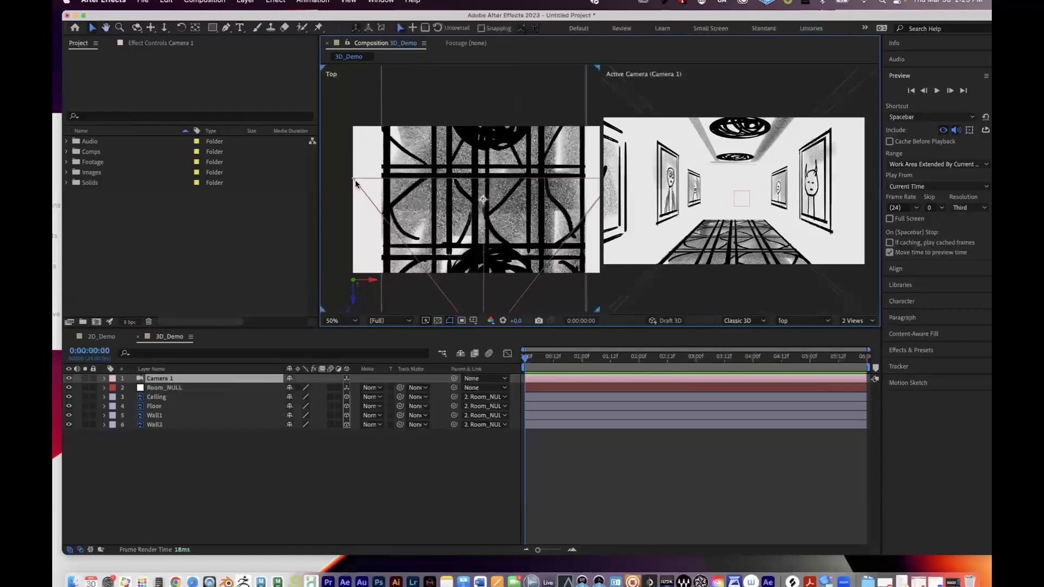
click(104, 379)
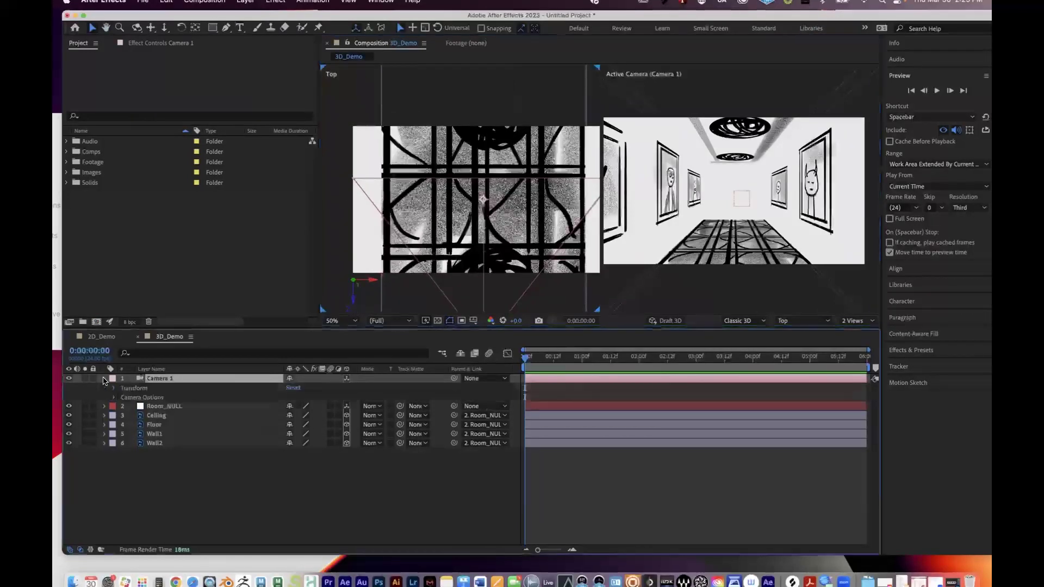
click(114, 398)
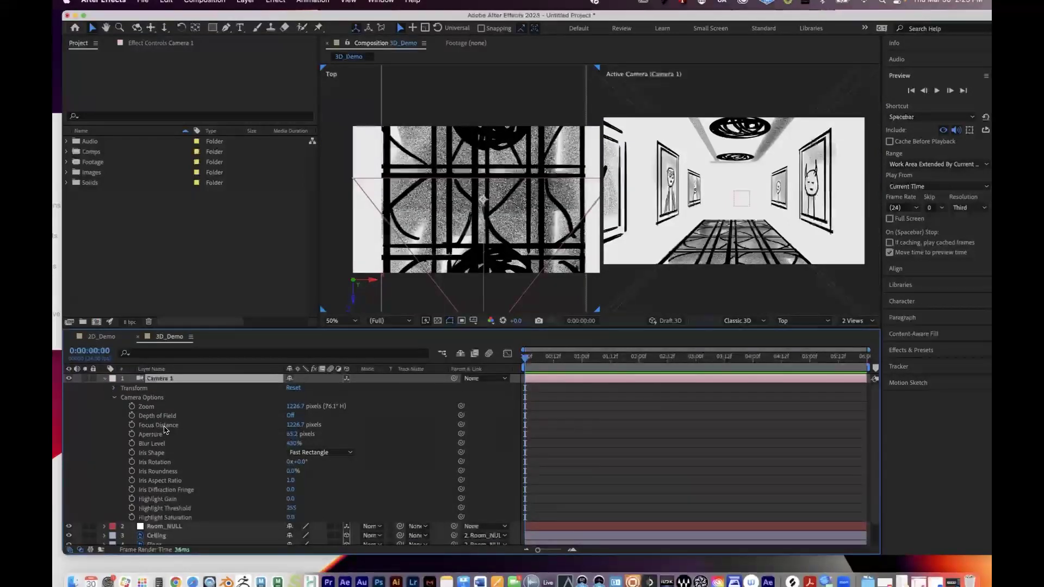
click(164, 426)
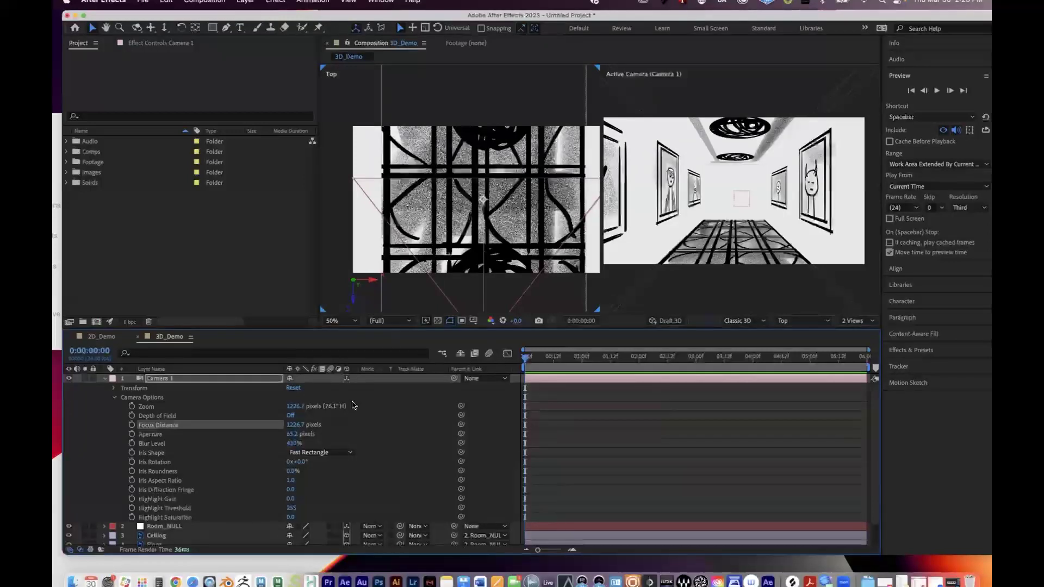
drag(290, 425, 288, 425)
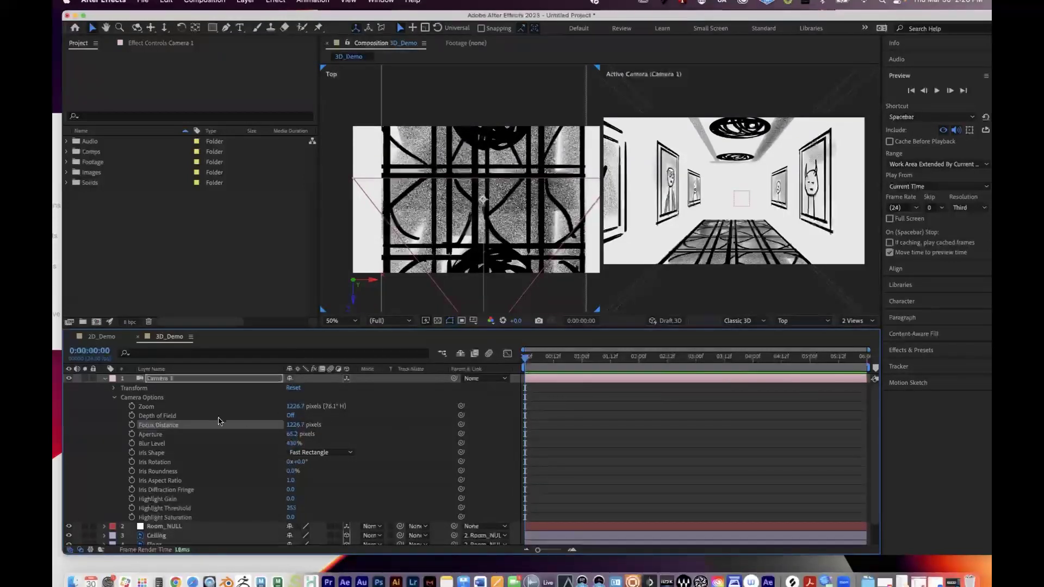
click(291, 416)
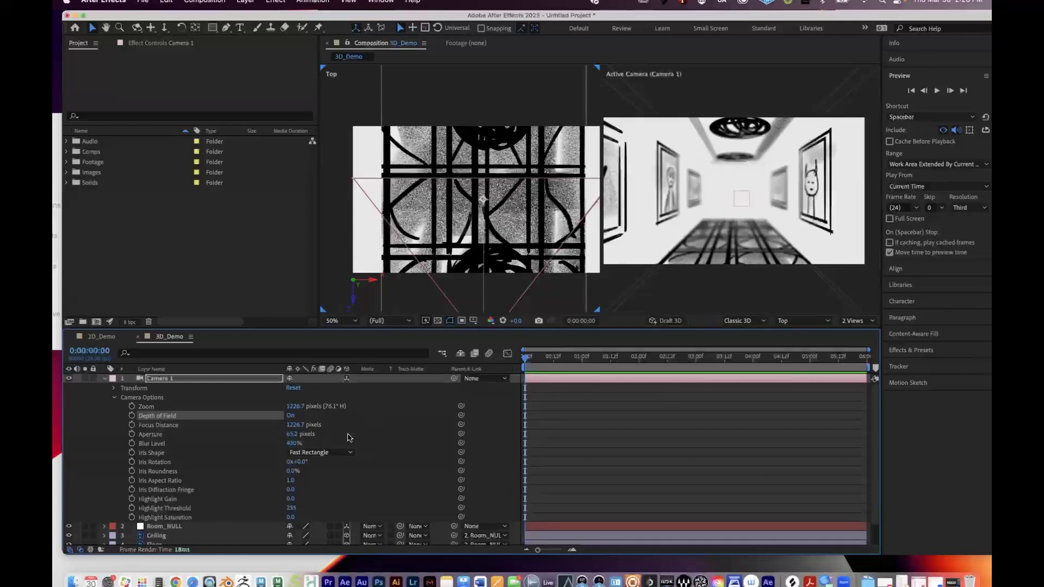
Step: Try shorter focus distances on Camera 1, then set its Focus Distance to about 1082.7 pixels
drag(296, 425, 87, 435)
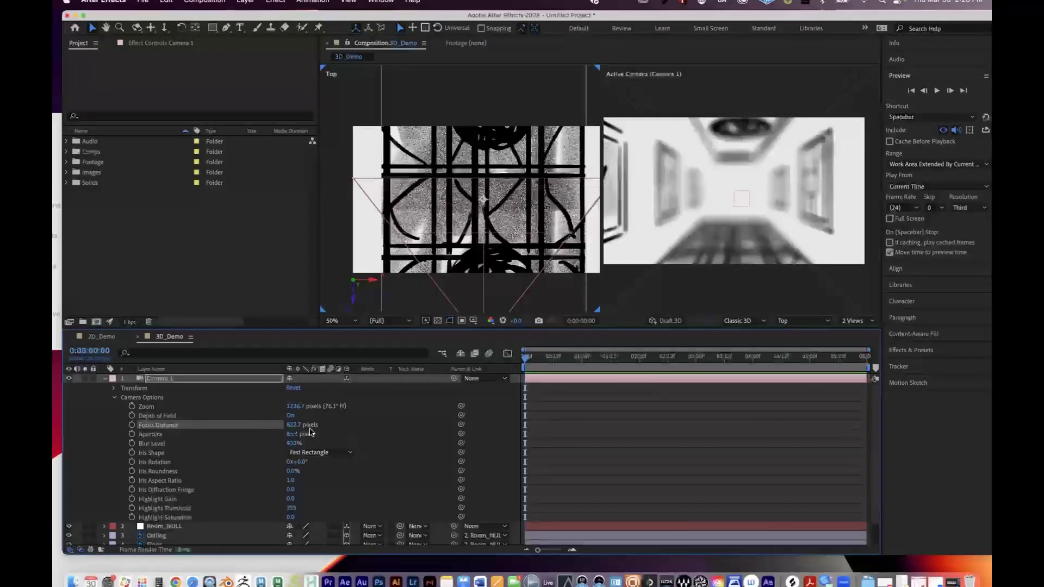
drag(296, 424, 282, 425)
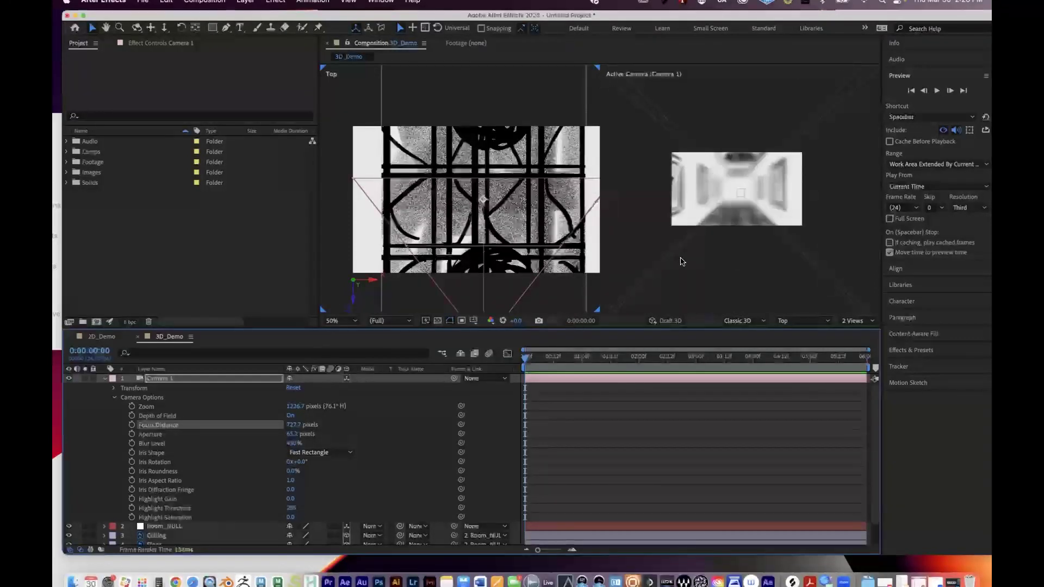
drag(295, 426, 481, 419)
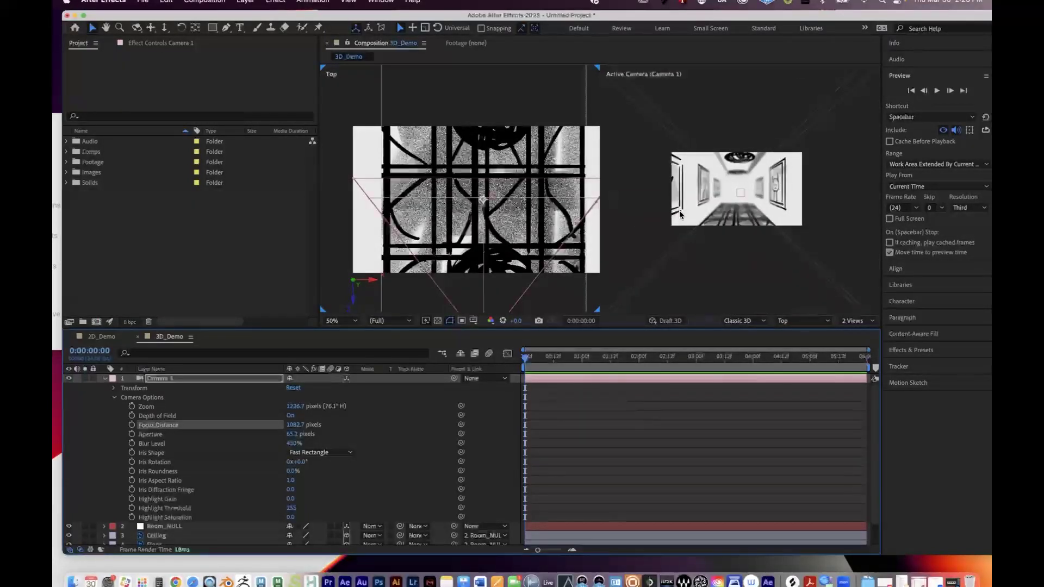
Step: Increase Camera 1's Focus Distance in stages to about 3019.7 pixels
drag(288, 427, 523, 219)
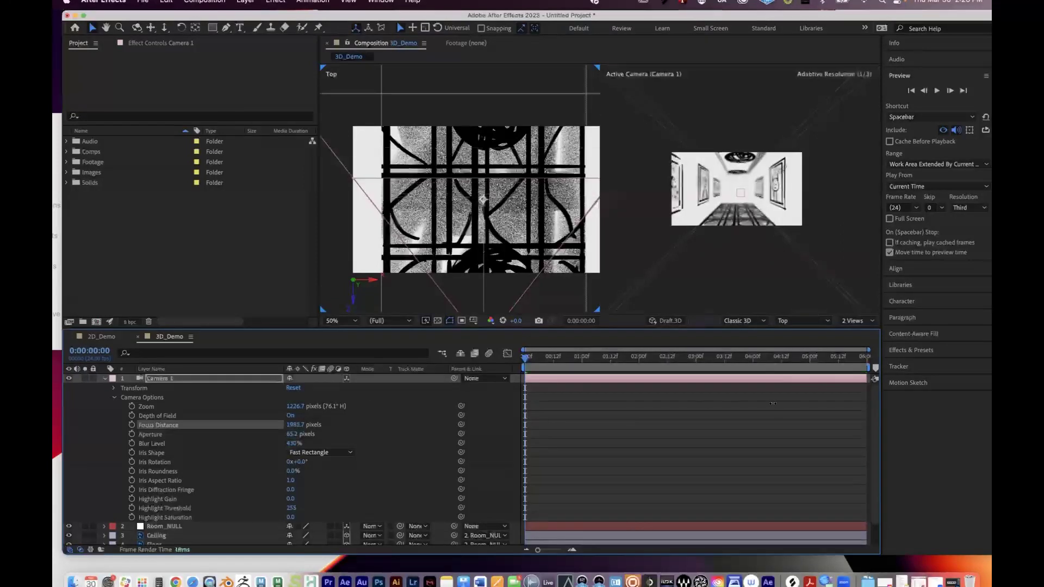
scroll(523, 220, down, 2)
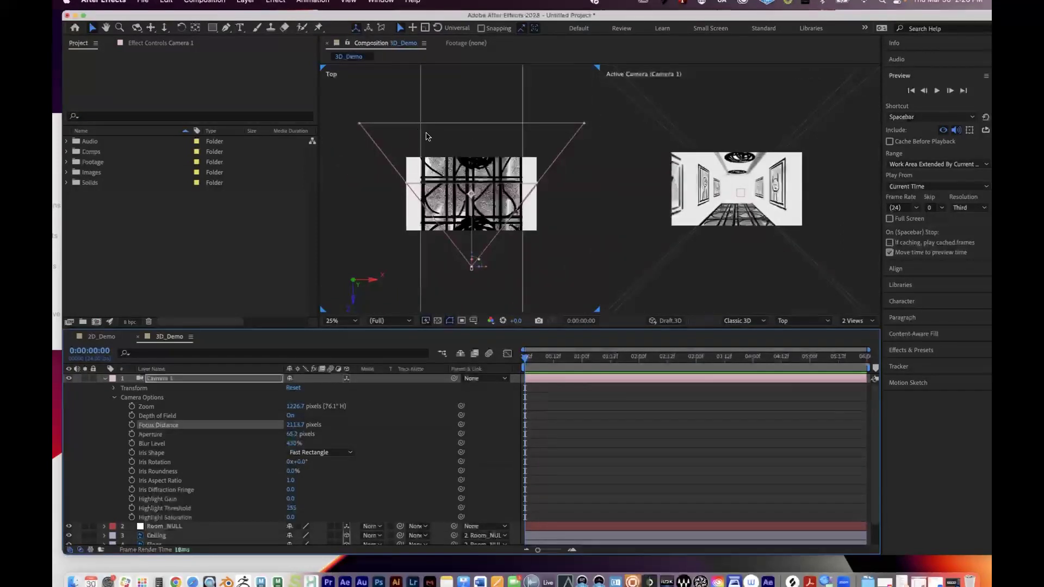
drag(298, 425, 762, 194)
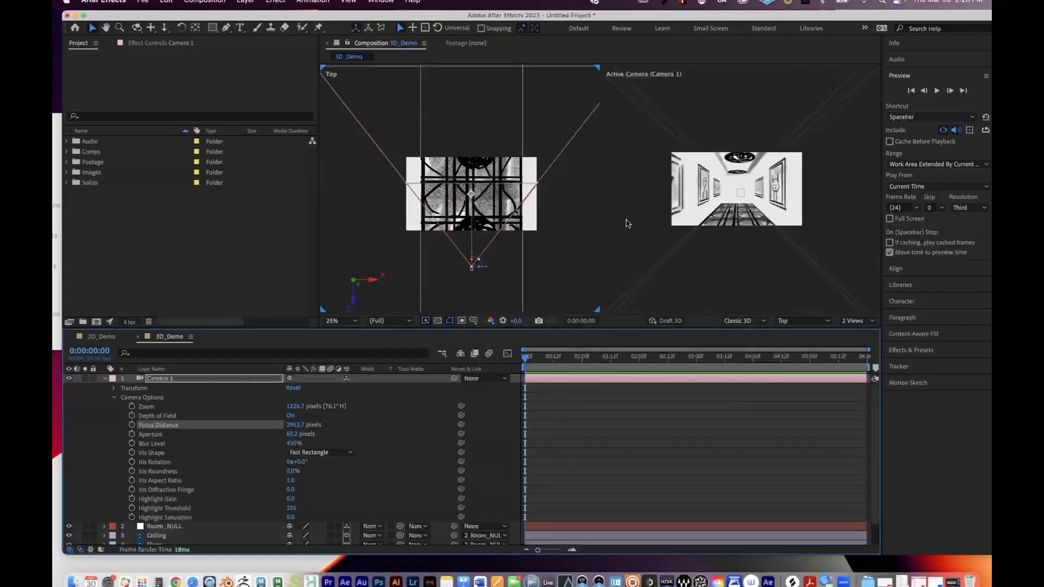
drag(283, 424, 292, 426)
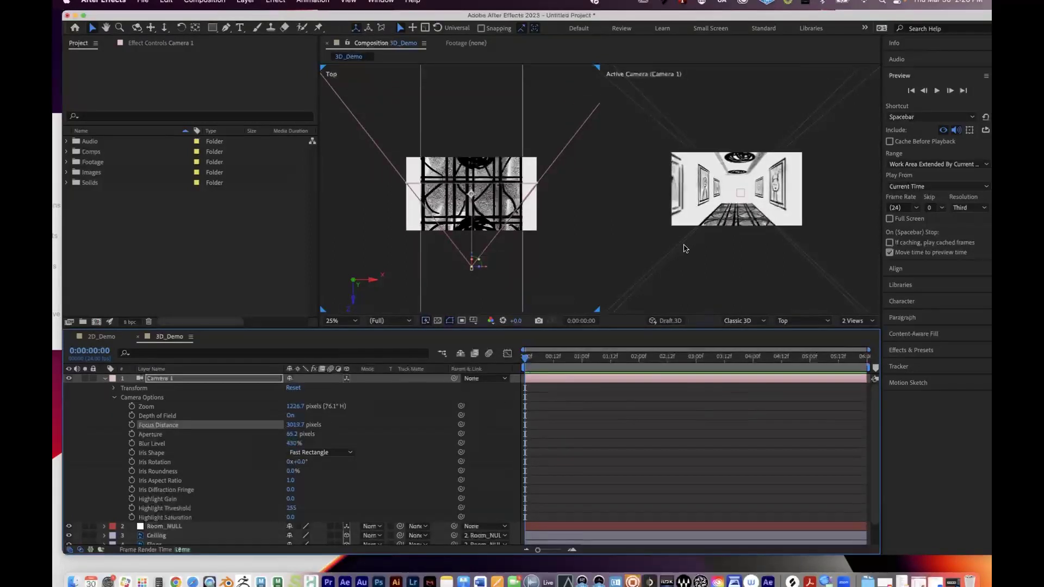
Step: Enlarge the Active Camera view to 50%, inspect the hallway's blur in 1 View and return to 2 Views
scroll(684, 248, up, 2)
click(851, 321)
click(851, 331)
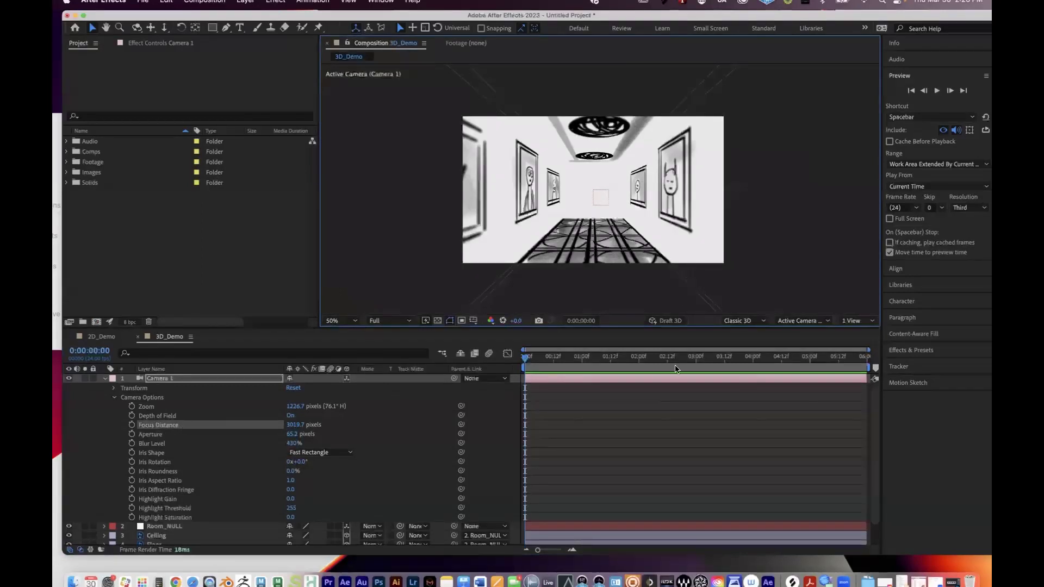
click(856, 320)
click(861, 341)
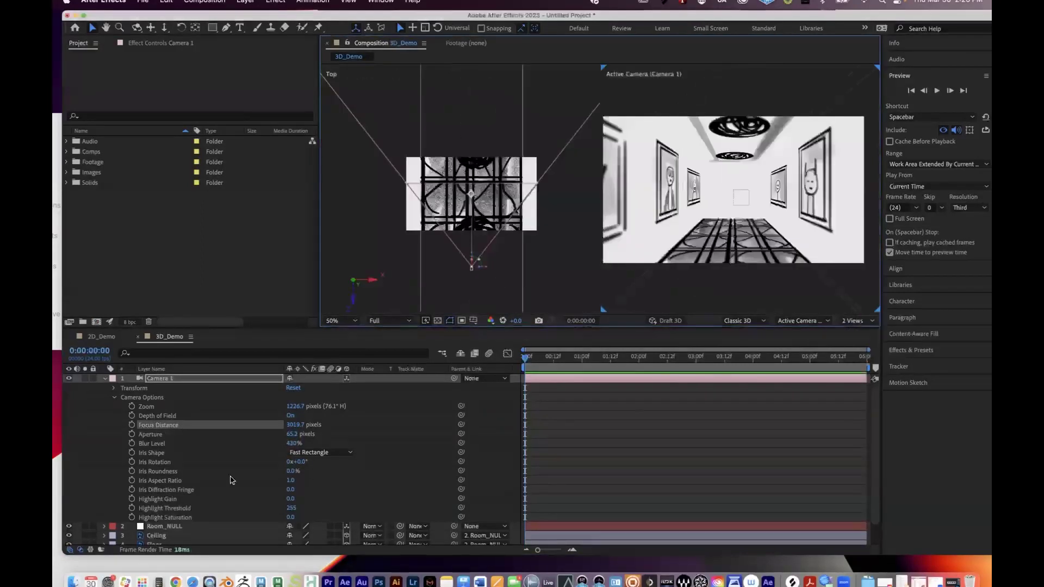
Step: Check the Enable Depth of Field option in Camera 1's Camera Settings and keep it enabled
click(260, 416)
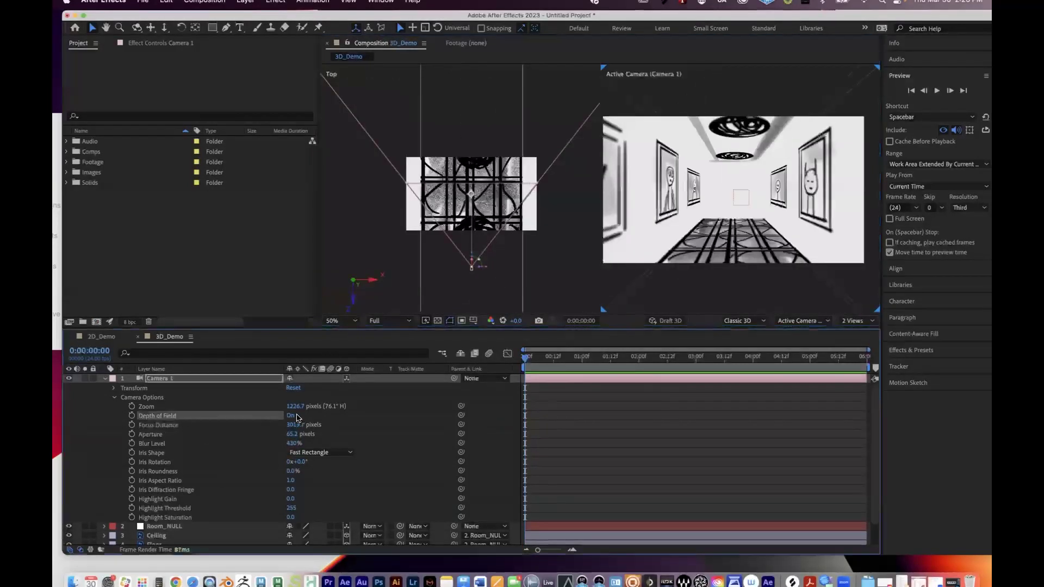
click(257, 2)
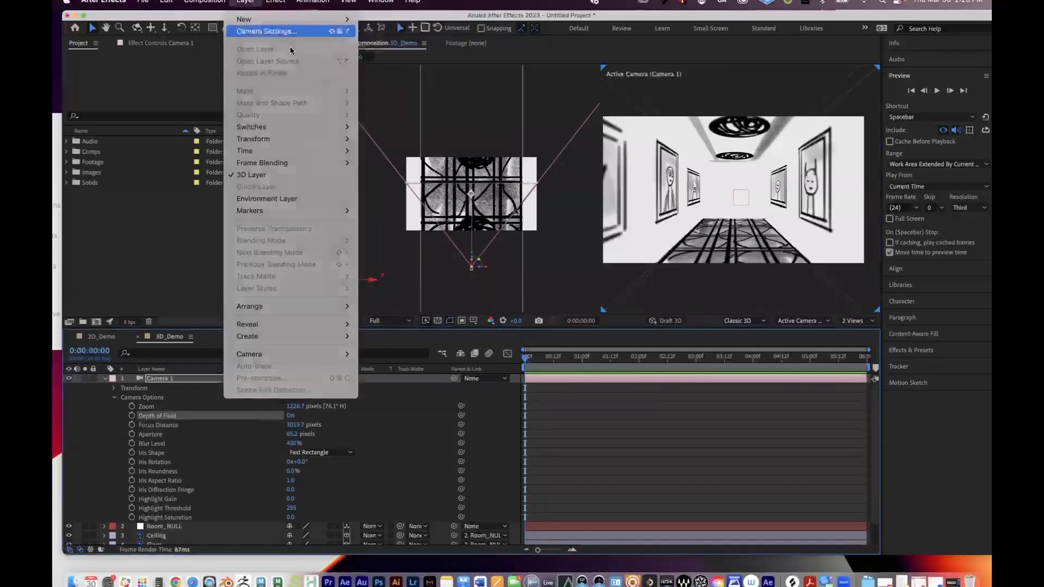
click(271, 31)
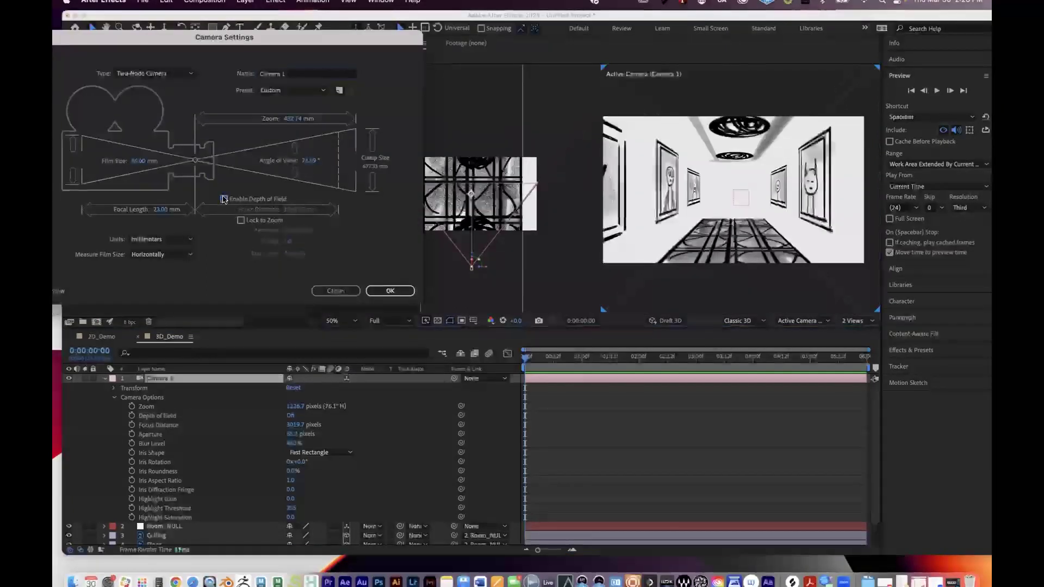
click(390, 290)
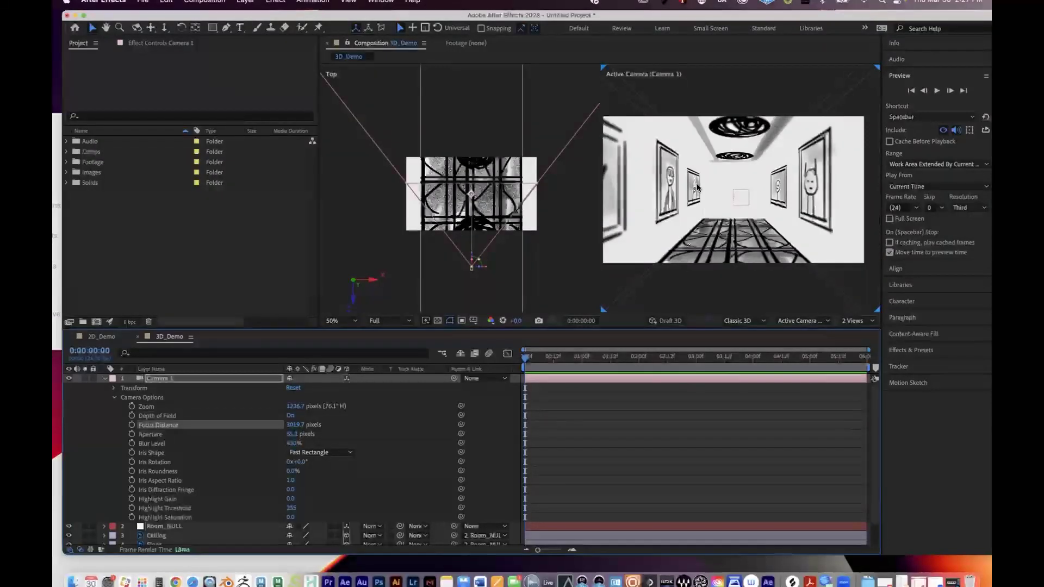
Step: Turn off Depth of Field on Camera 1, then collapse its properties and deselect the layer
click(291, 415)
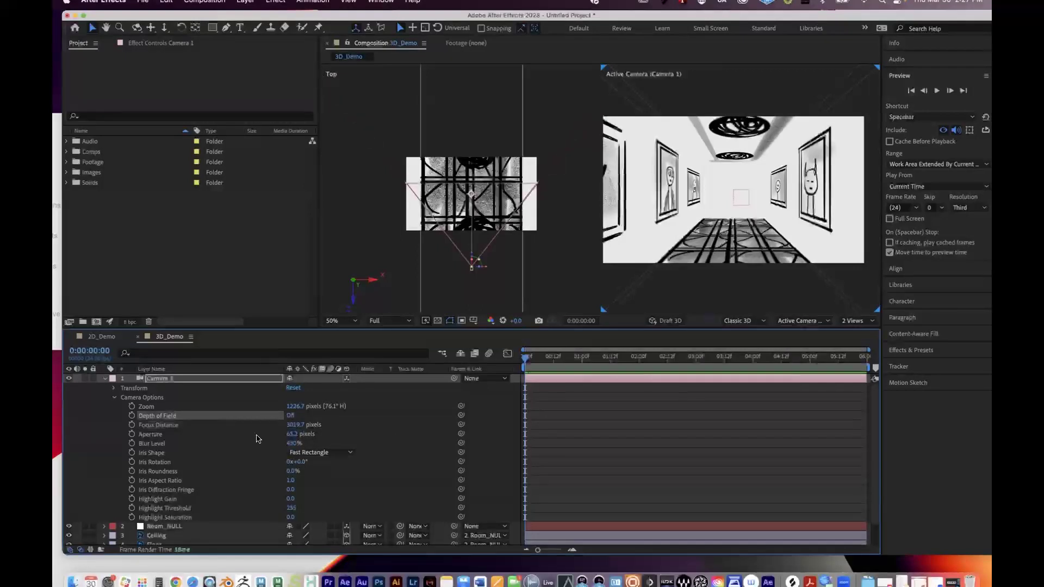
click(105, 379)
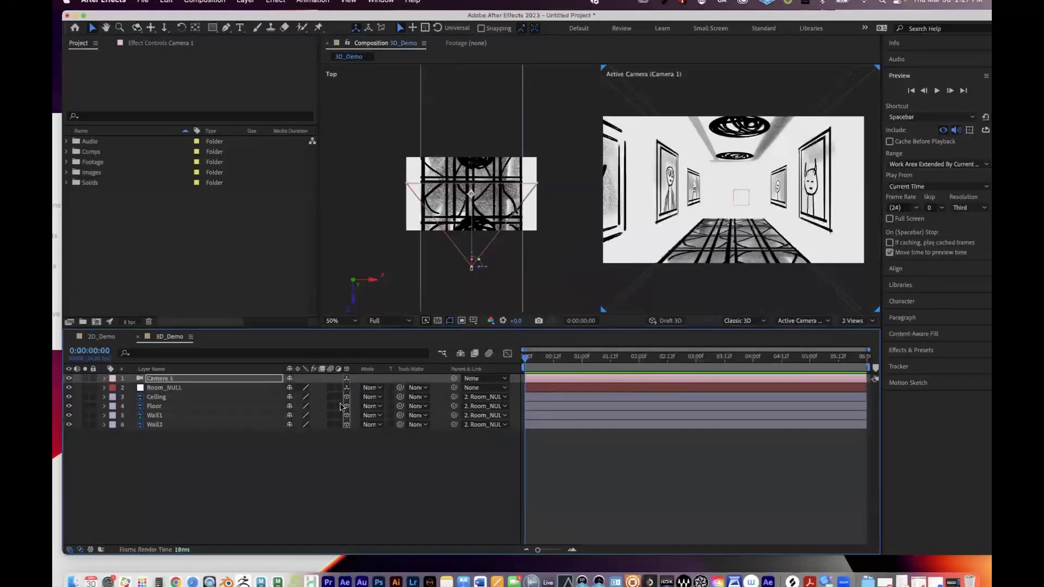
click(259, 463)
Step: Select Camera 1 and expand its Transform properties, with its Camera Options collapsed
click(164, 379)
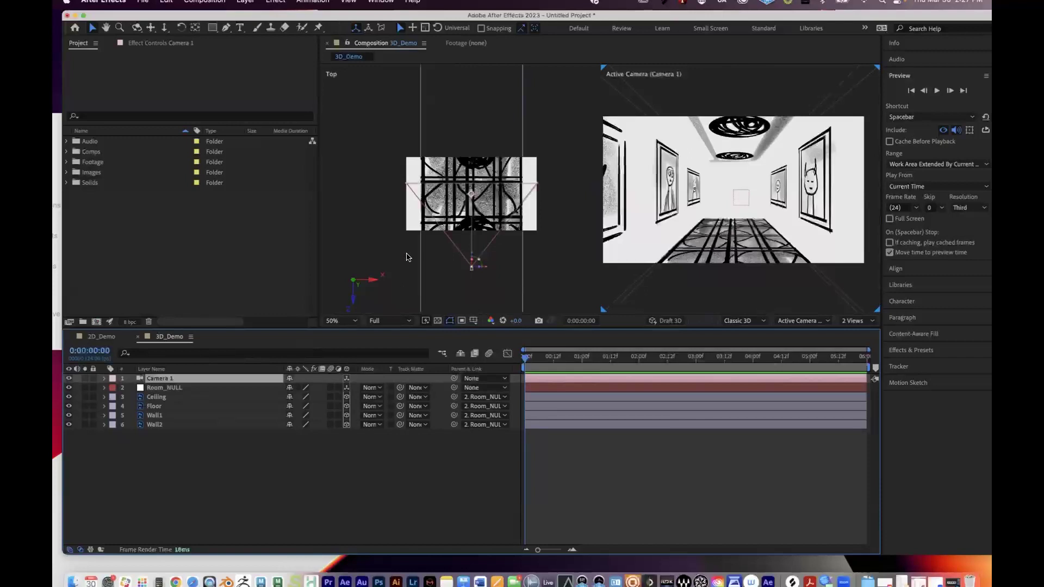
click(104, 379)
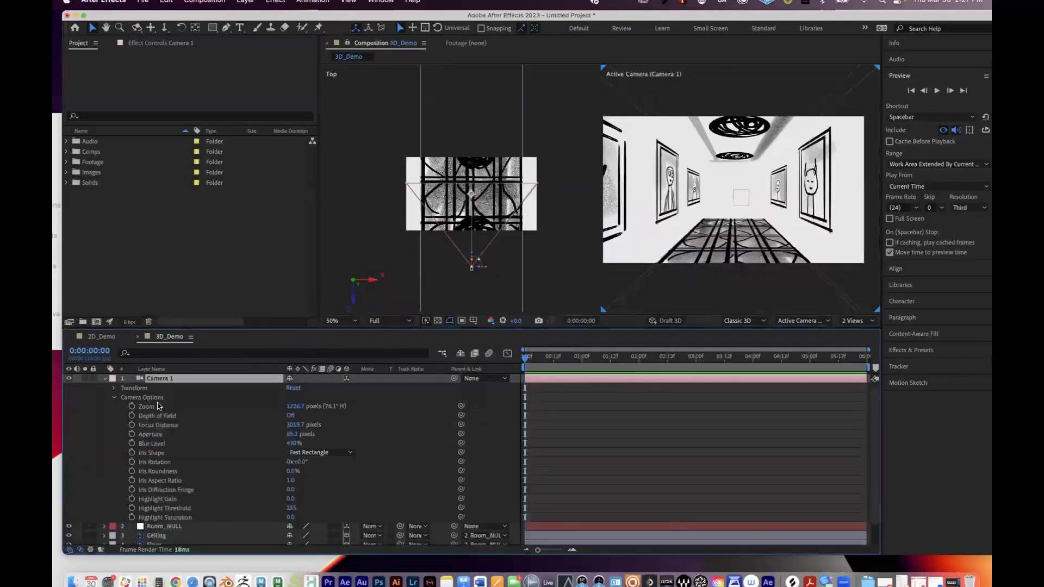
click(113, 397)
click(113, 388)
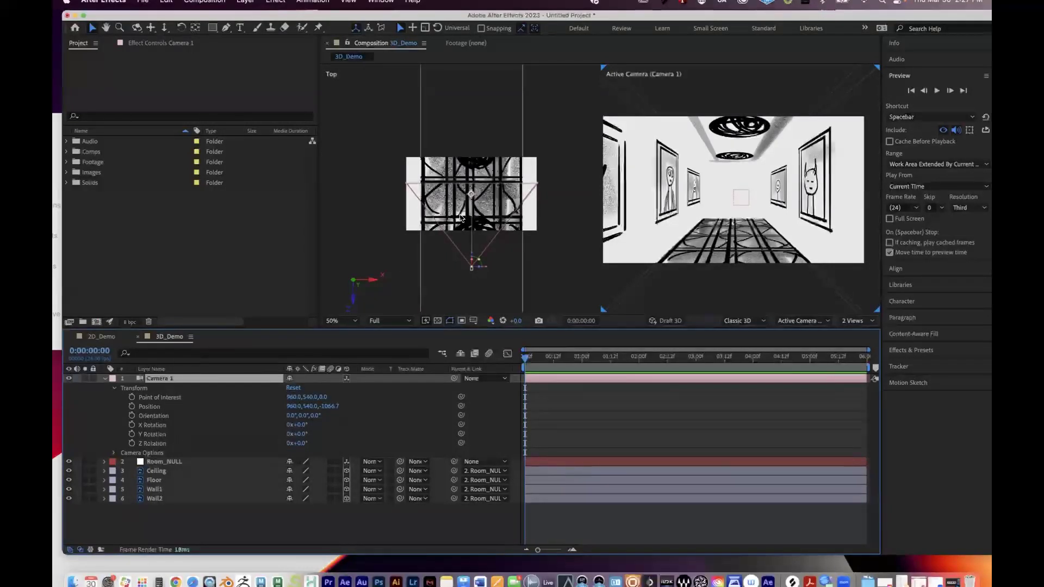
Step: Try moving Camera 1 through its Position values and restore its original position
drag(293, 406, 439, 297)
key(ctrl+z)
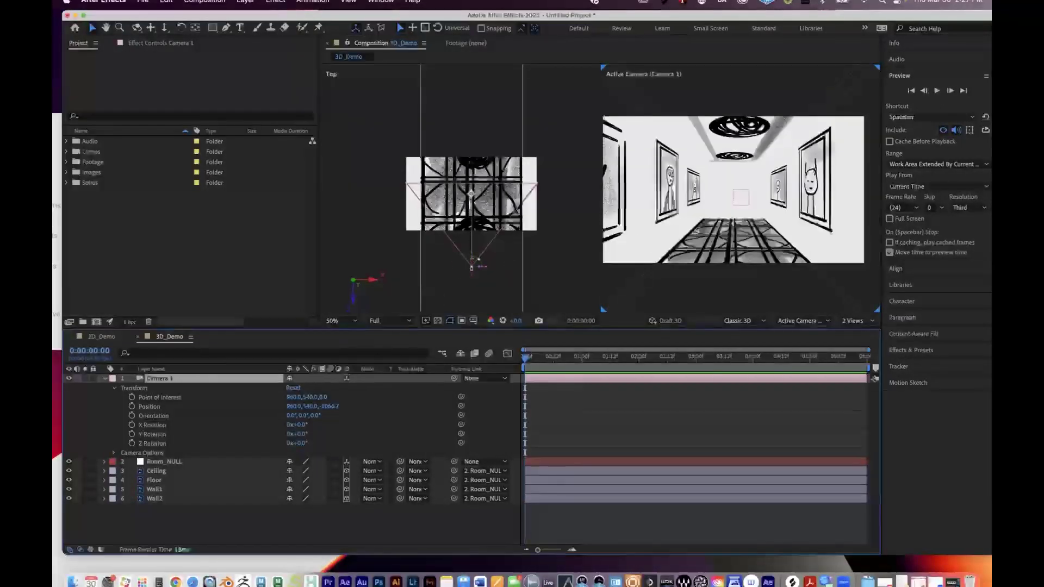
drag(290, 406, 492, 414)
drag(313, 406, 116, 402)
drag(307, 406, 244, 411)
Step: Review Camera 1's type and lens values in Camera Settings and cancel without changing anything
click(182, 384)
double_click(183, 383)
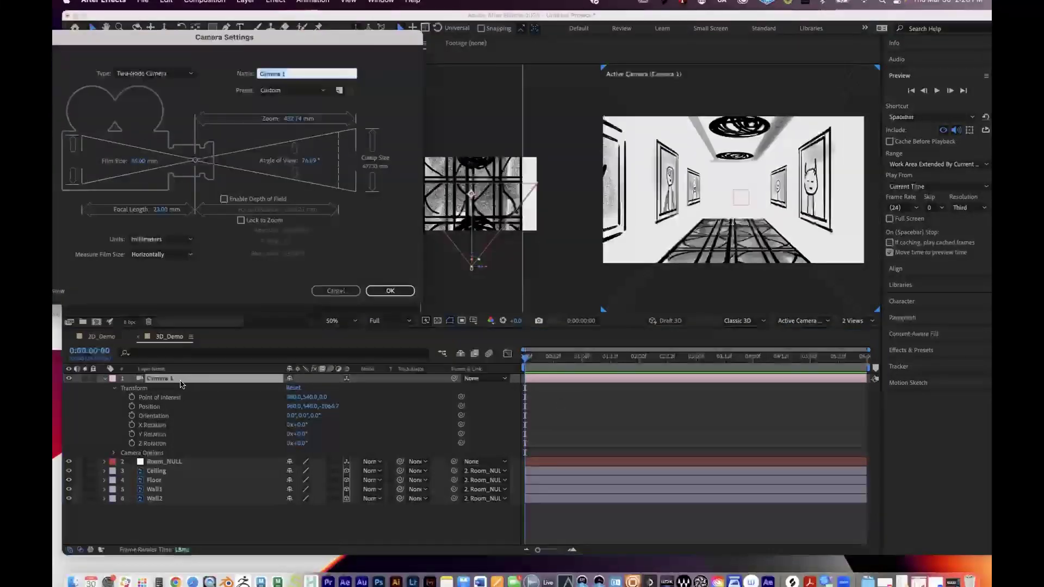
click(334, 291)
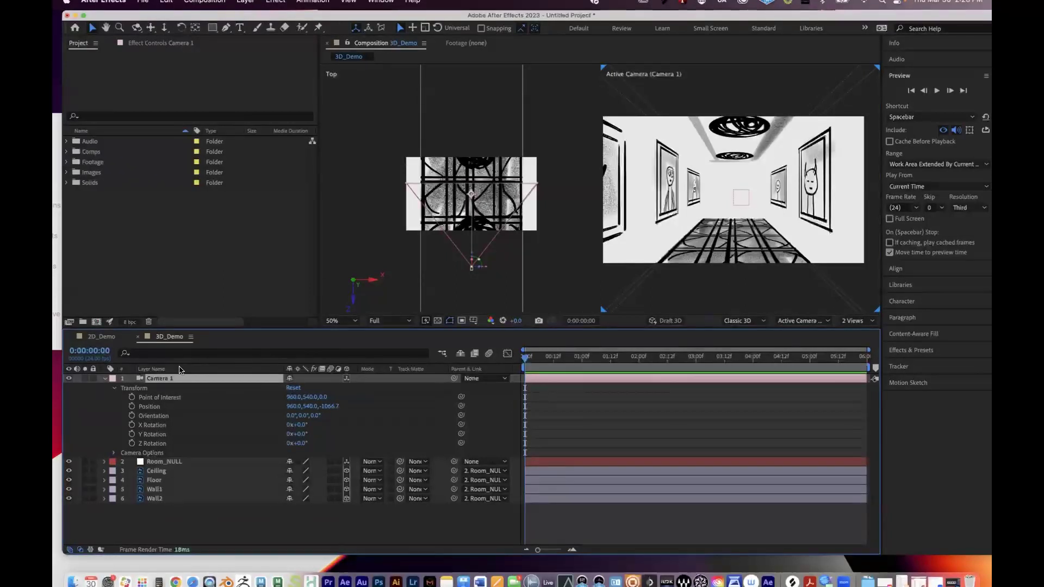
Step: Add a null object to the 3D_Demo composition, name it Camera_NULL and make it a 3D layer
click(245, 1)
mouse_move(251, 19)
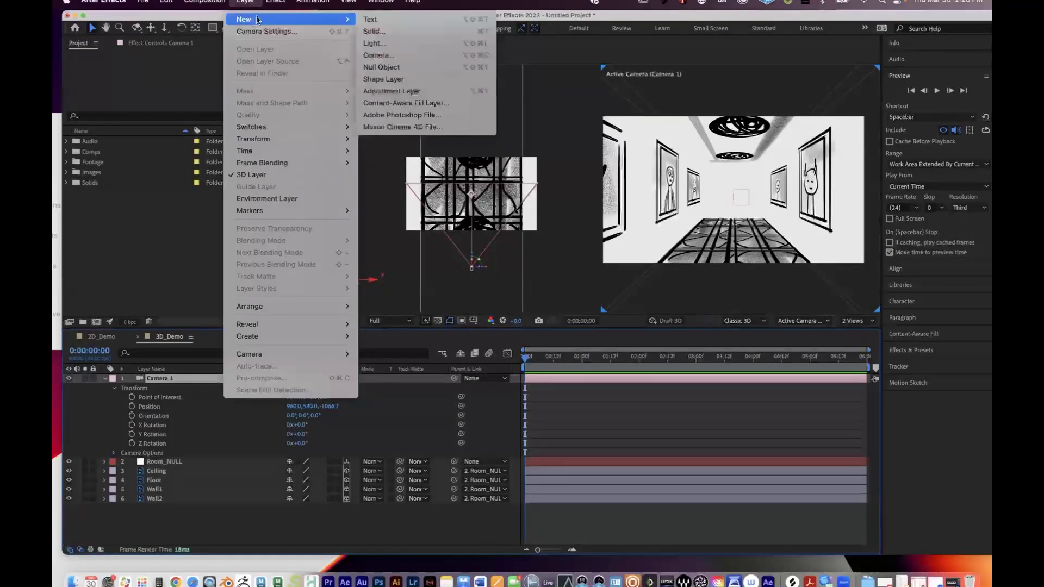
click(403, 66)
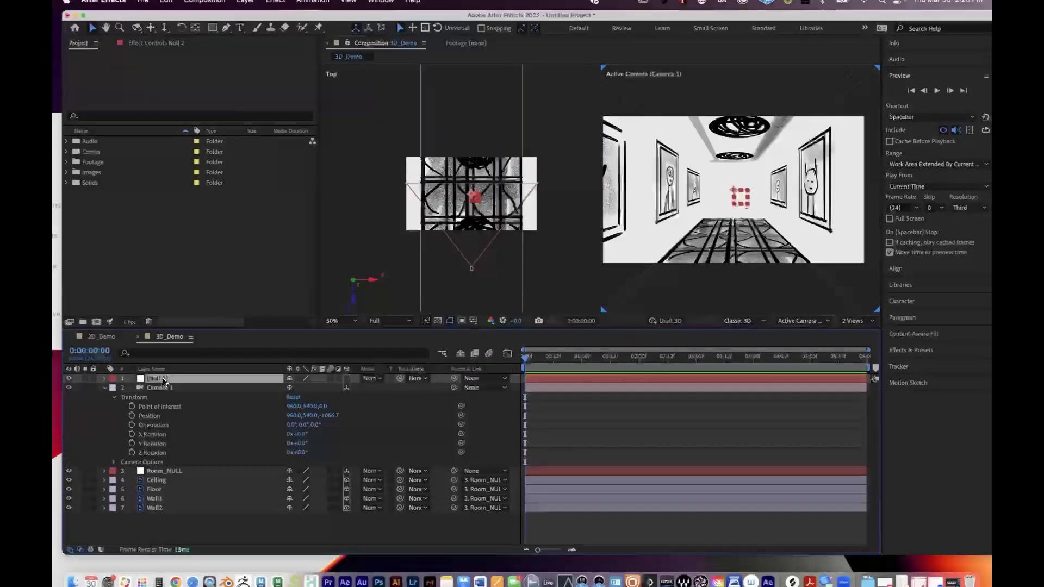
key(Return)
text(Camer)
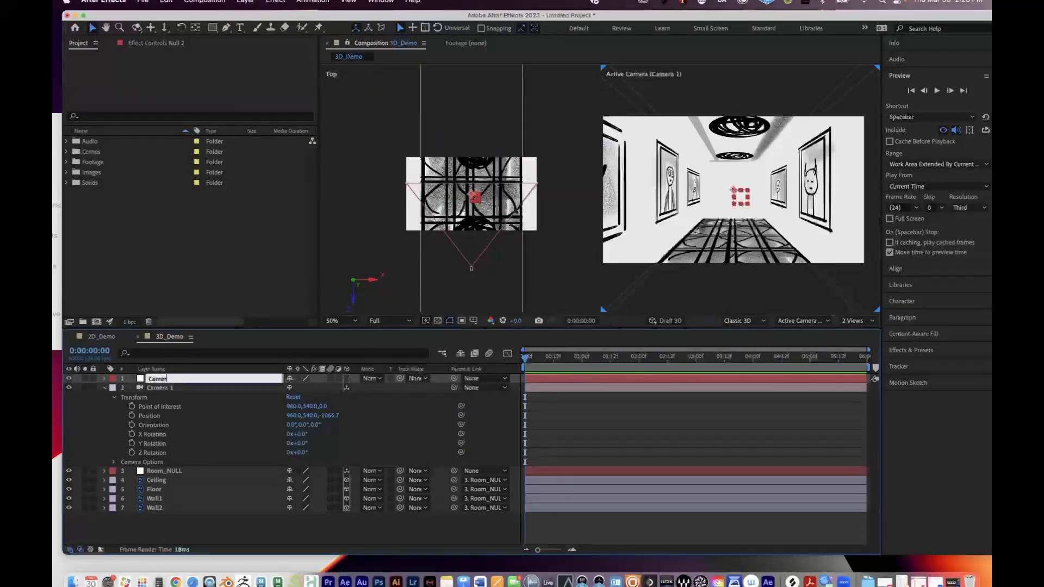
text(a_NULL)
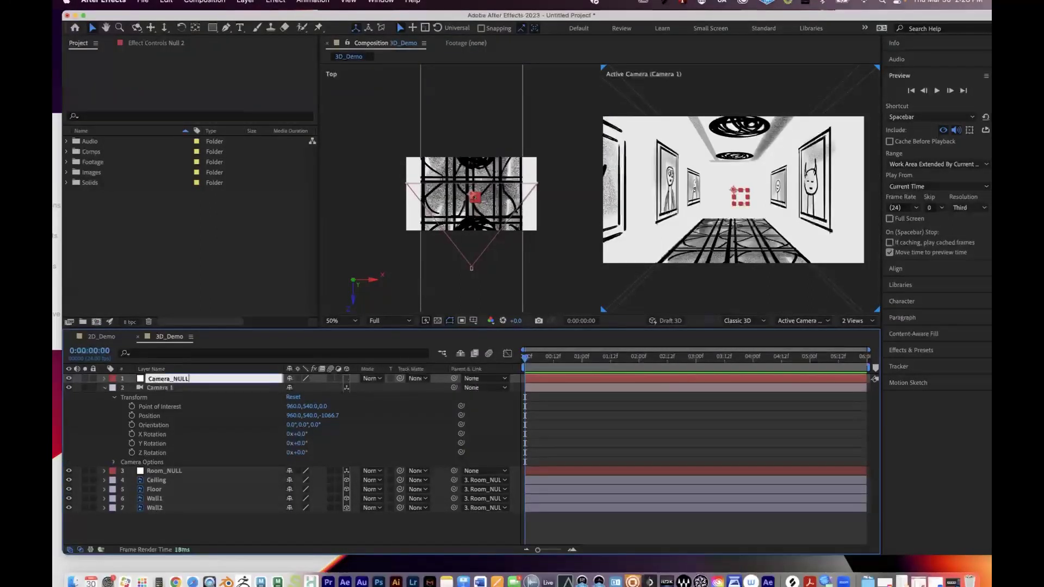
key(Return)
click(346, 378)
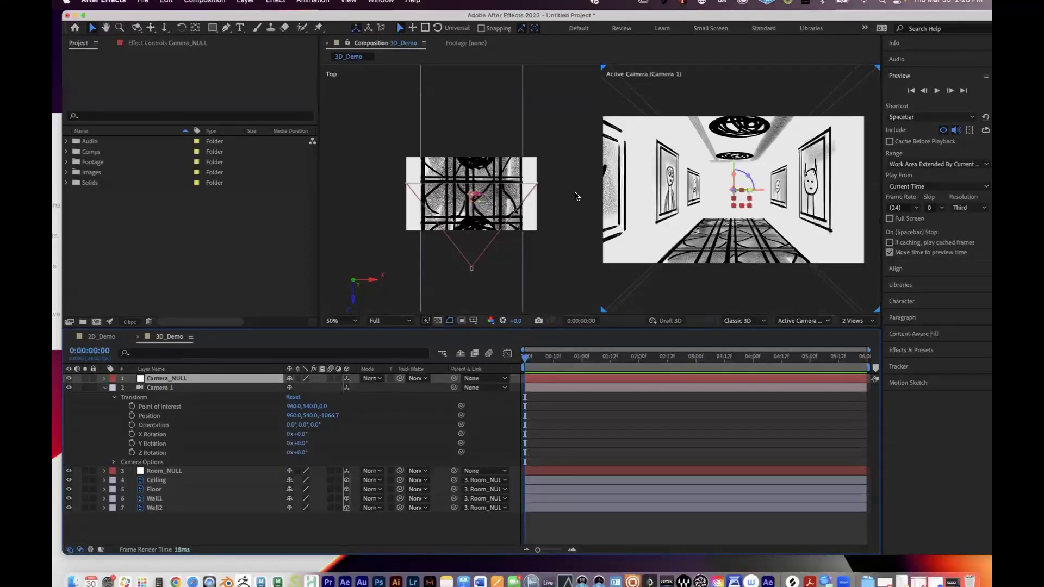
Step: Parent Camera 1 to the Camera_NULL layer
click(158, 387)
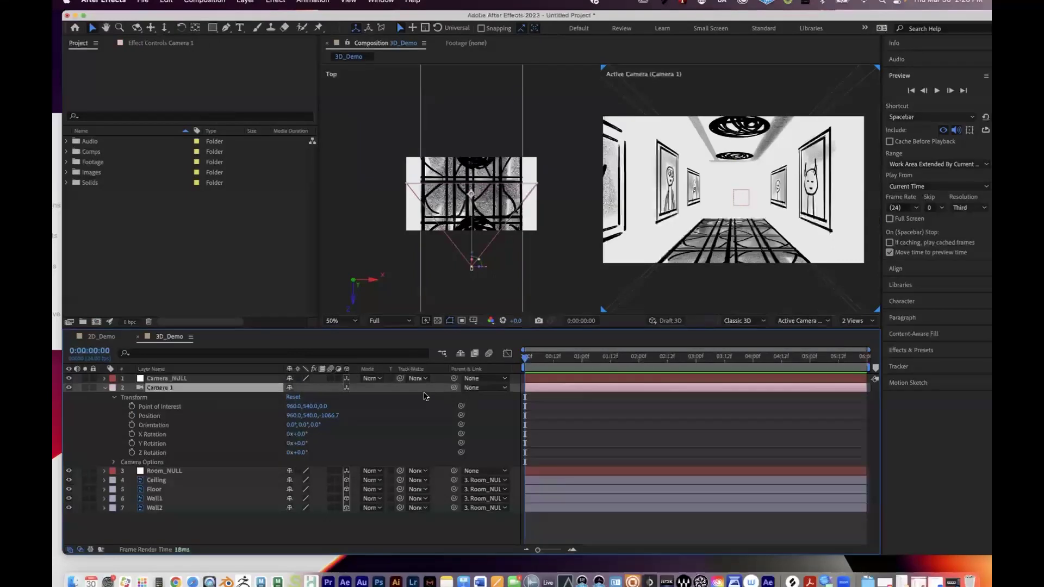
drag(454, 388, 174, 382)
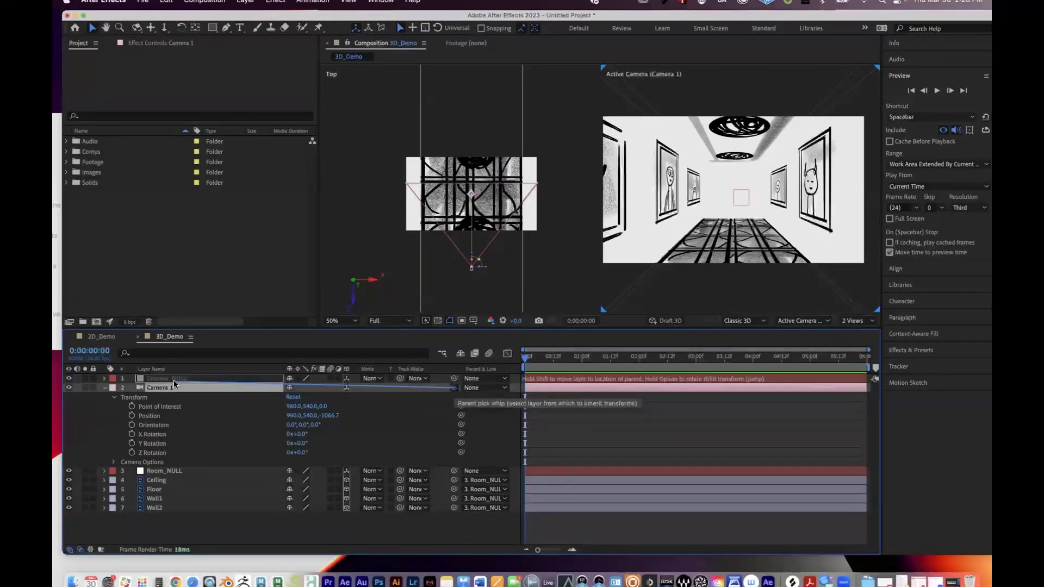
drag(174, 380, 174, 379)
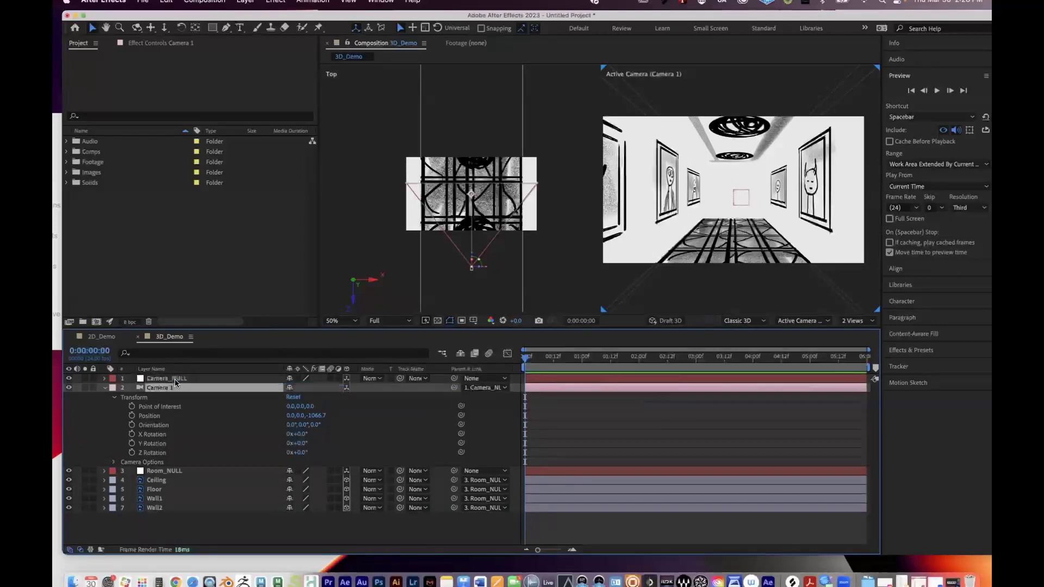
Step: Reveal Camera_NULL's Position and move the null along Z to 1816 so the camera travels down the hallway
click(175, 380)
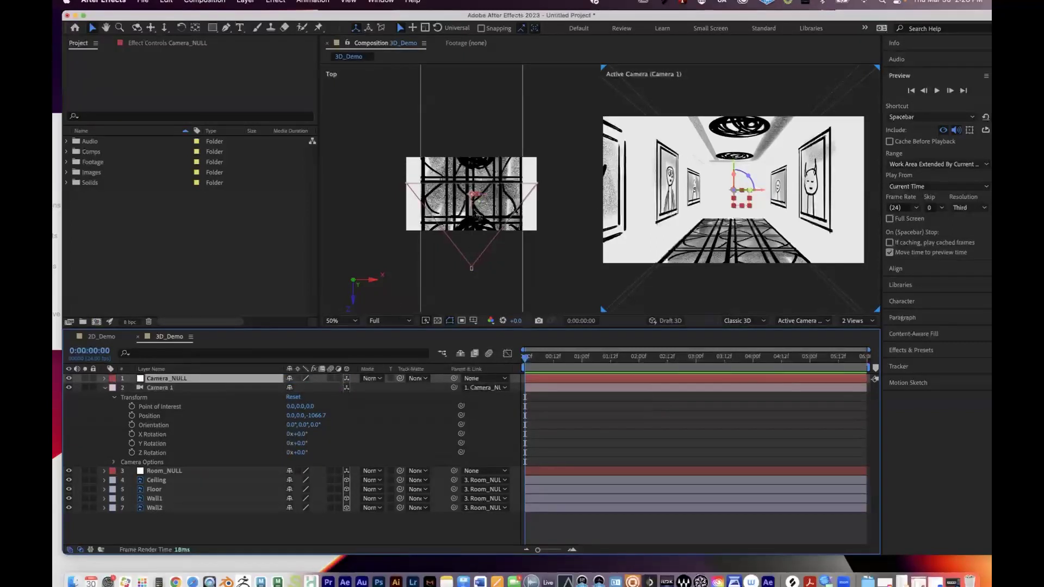
drag(477, 213, 443, 244)
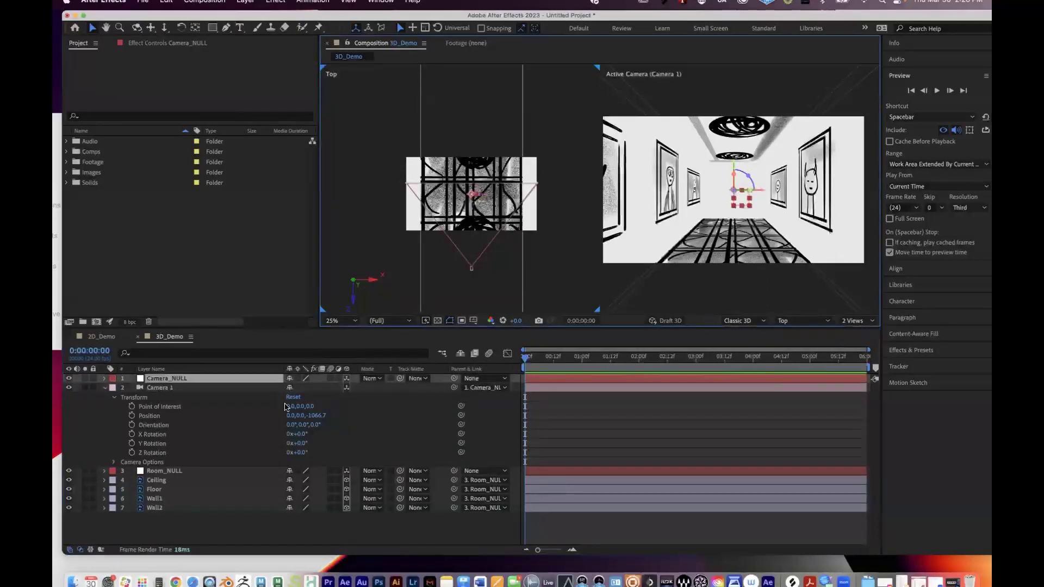
click(170, 380)
key(p)
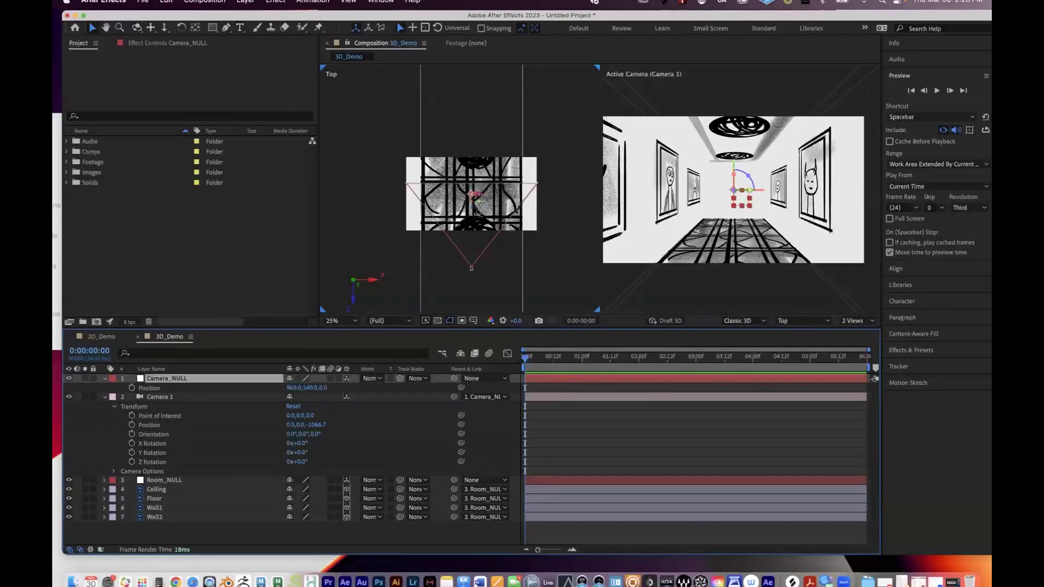
scroll(475, 211, up, 4)
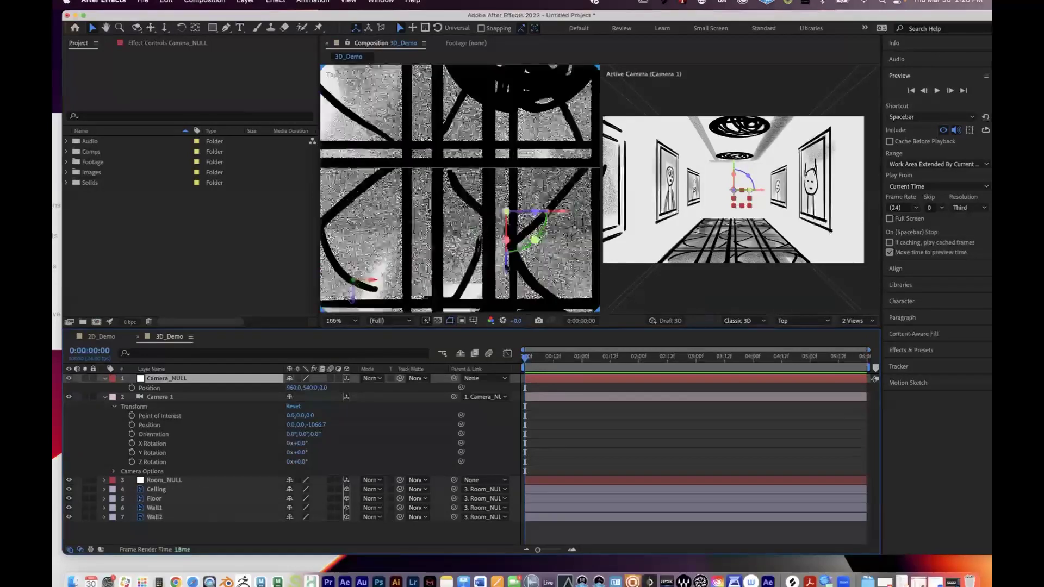
scroll(485, 249, down, 4)
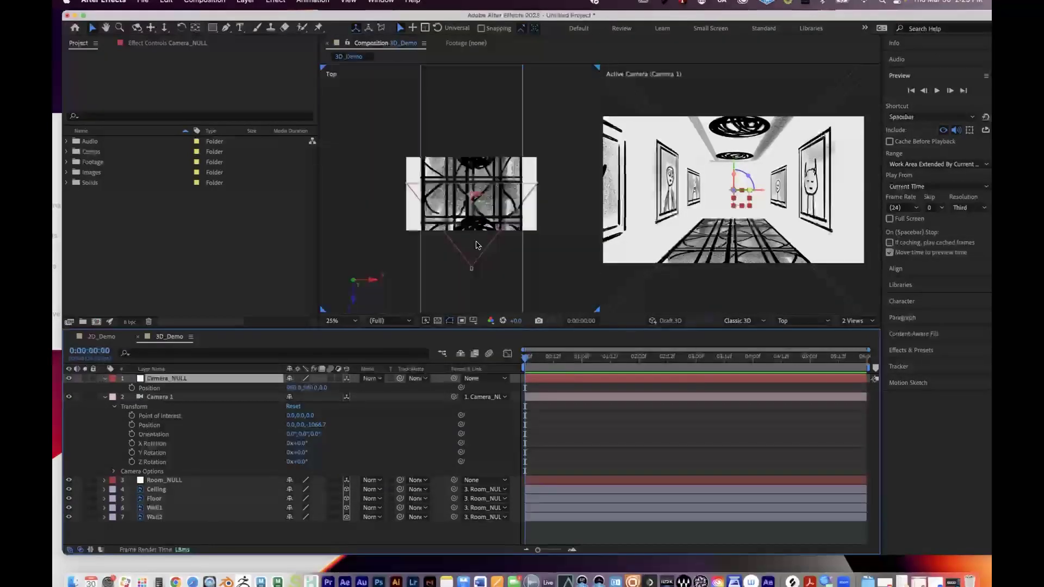
drag(465, 206, 462, 82)
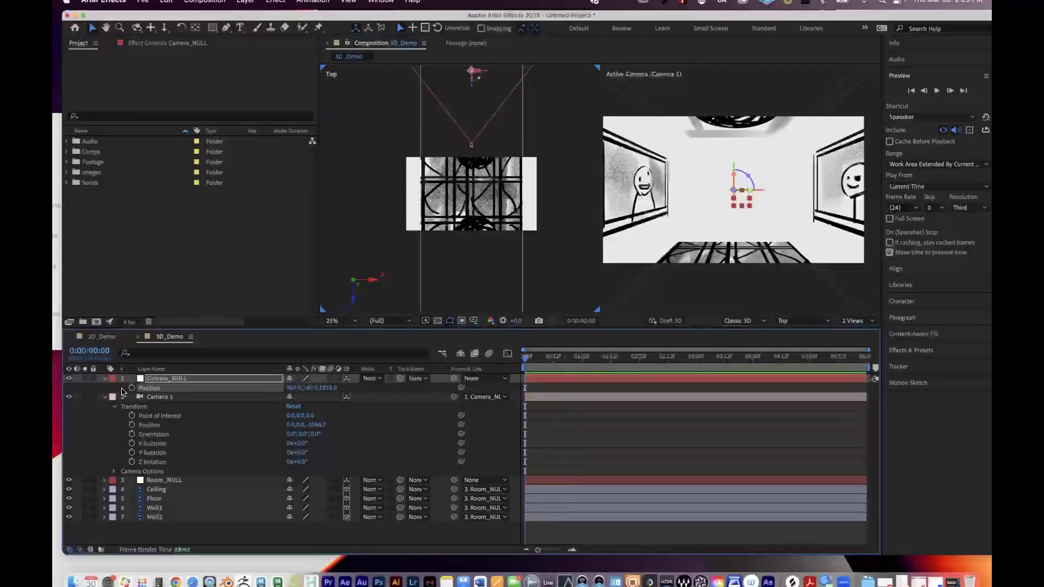
Step: Set a Position keyframe on Camera_NULL at 0:00:00:00 and expand all its Transform properties
click(132, 388)
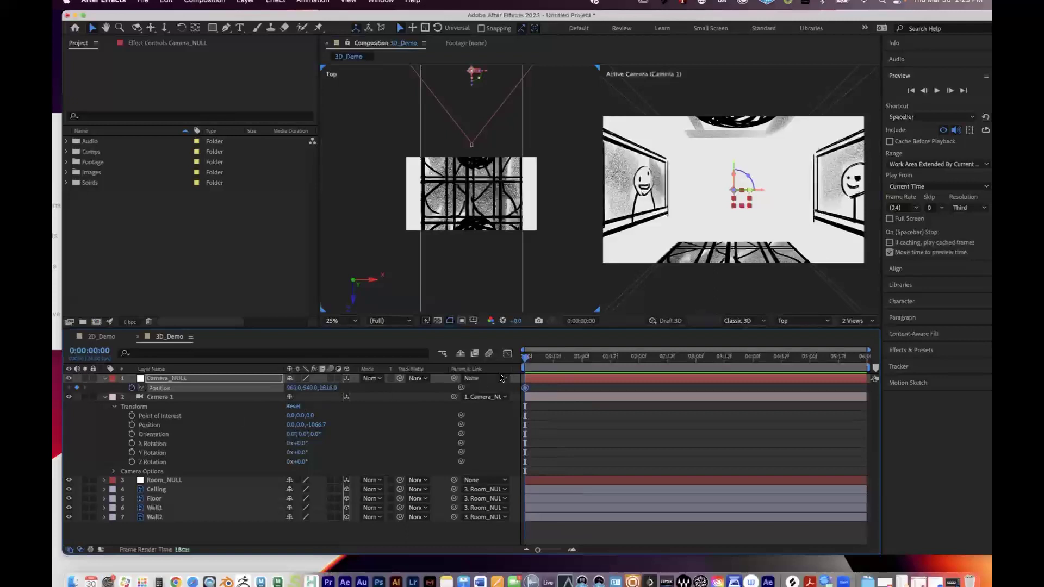
click(105, 378)
click(105, 379)
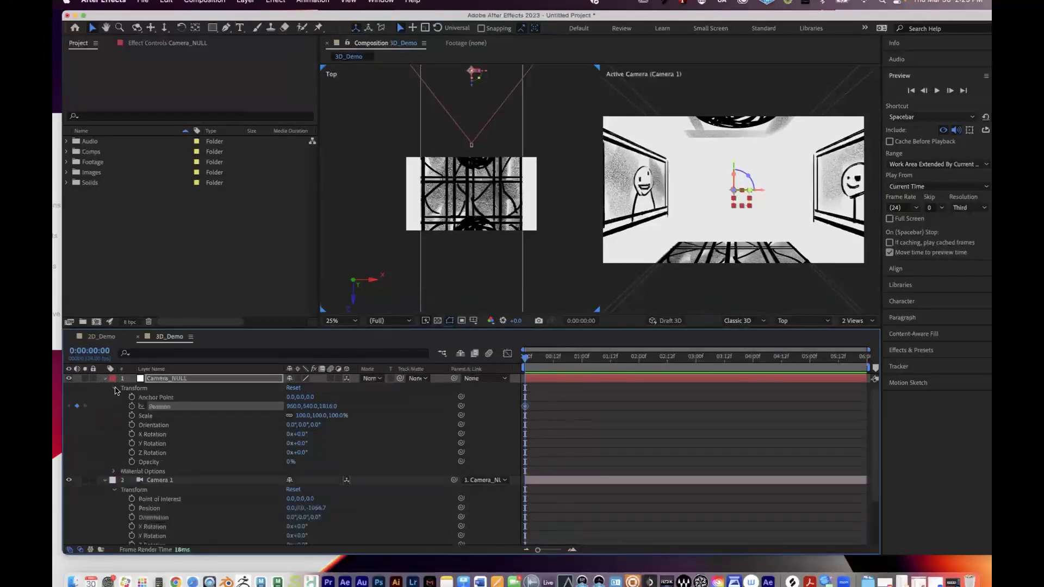
Step: Keyframe Camera_NULL's Position at 0:00:04:00 with Z at -1413, and preview the camera pulling back through the hallway
drag(530, 362, 753, 369)
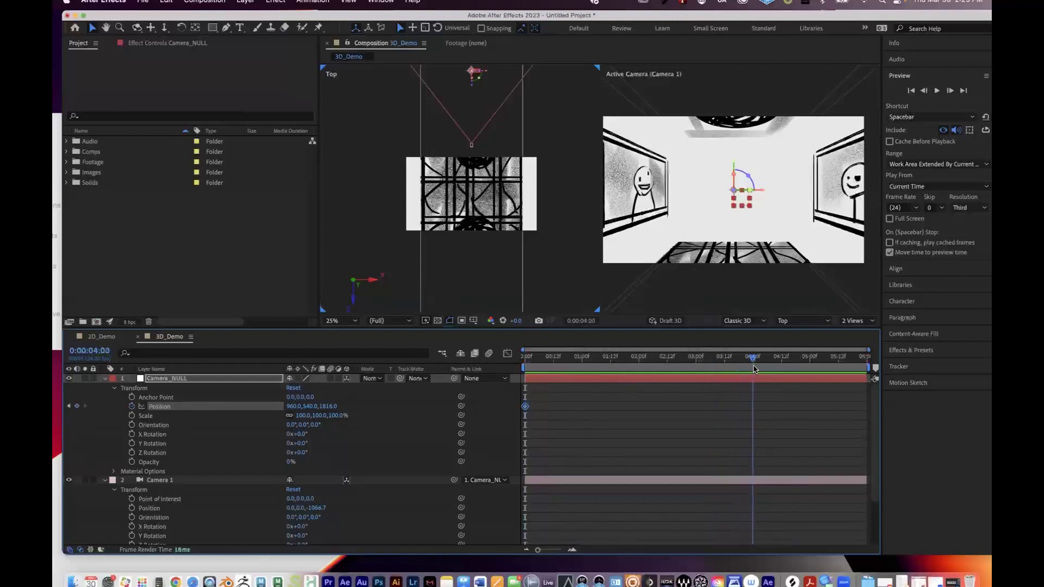
click(334, 407)
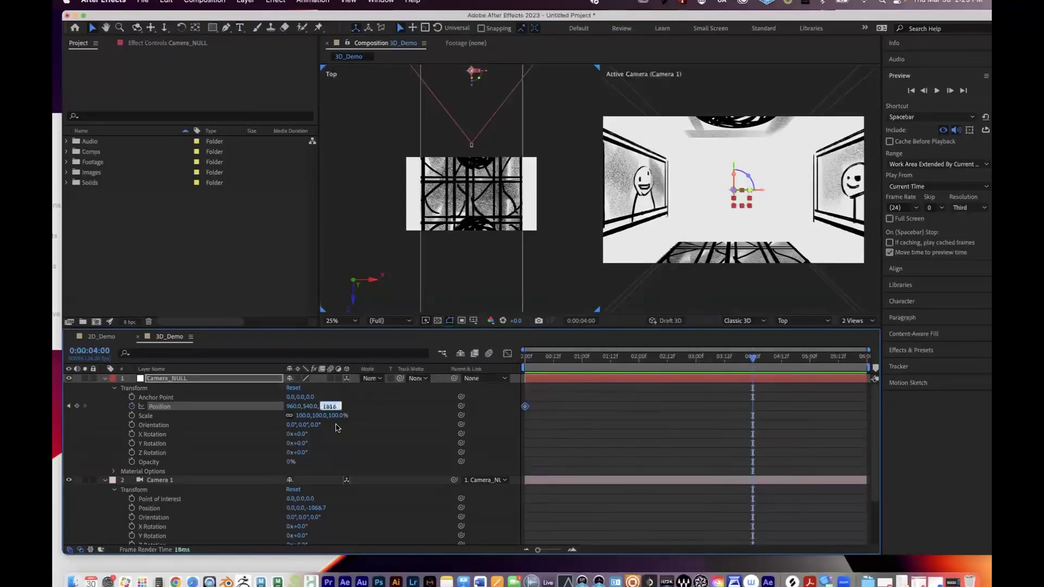
key(Return)
drag(330, 408, 297, 407)
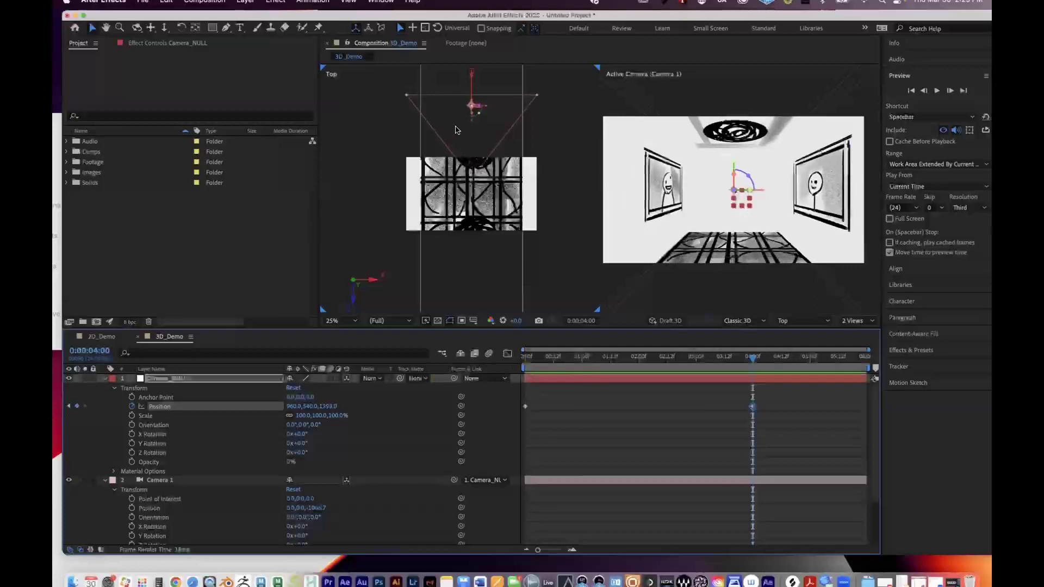
drag(471, 121, 464, 314)
key(space)
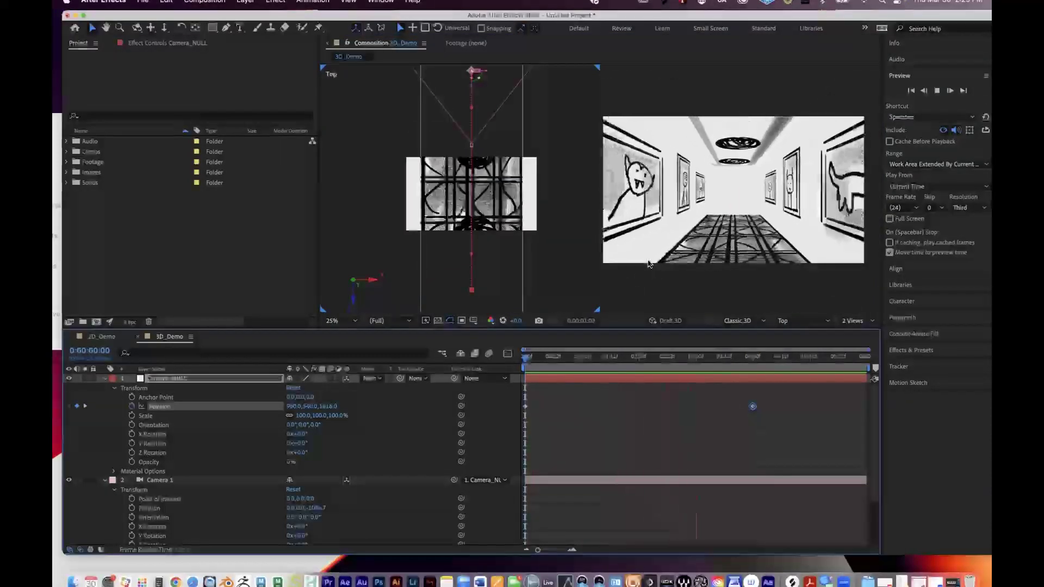
Step: Review the camera move at several times and inspect how the Room_NULL and Camera 1 layers relate to it
click(591, 356)
drag(629, 358, 710, 361)
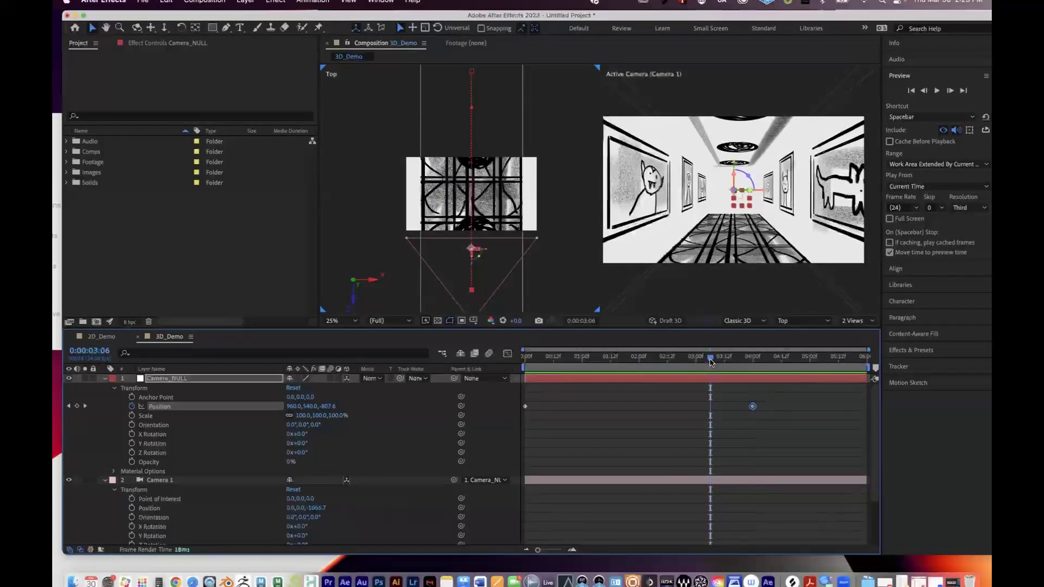
scroll(202, 475, down, 5)
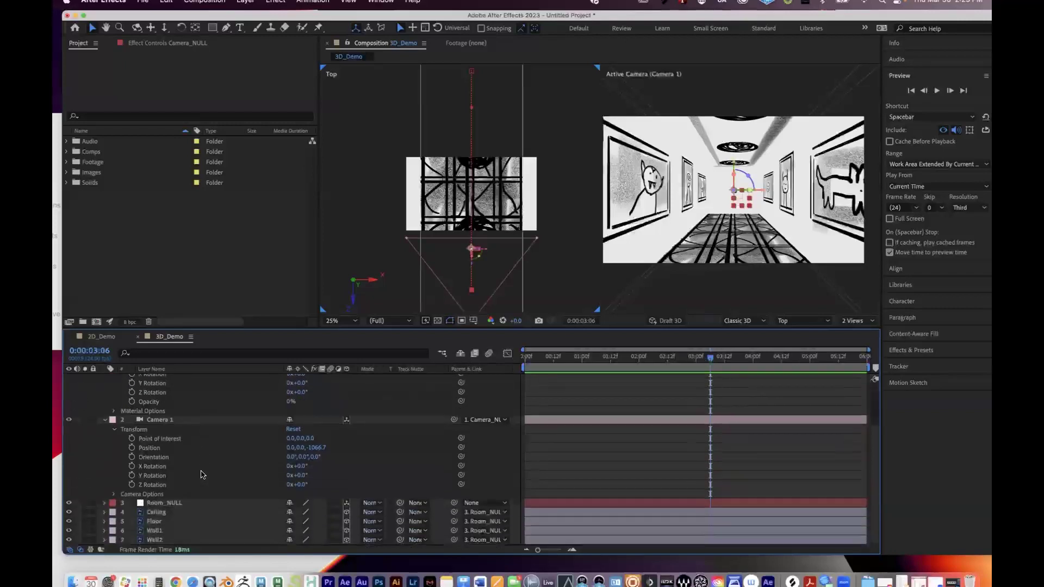
click(165, 503)
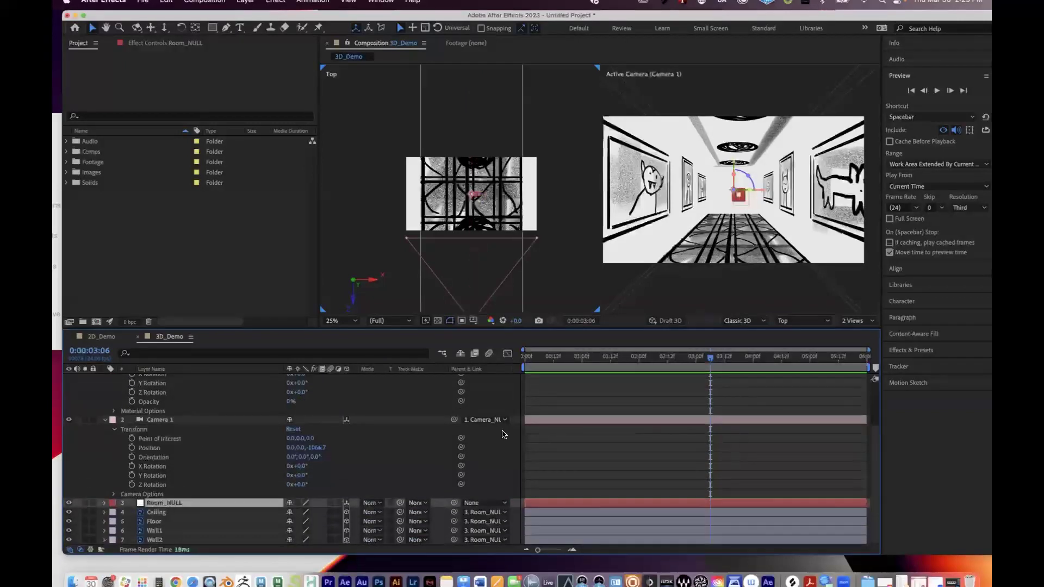
scroll(504, 434, up, 5)
mouse_move(707, 357)
mouse_down()
mouse_move(679, 358)
mouse_move(700, 363)
mouse_up()
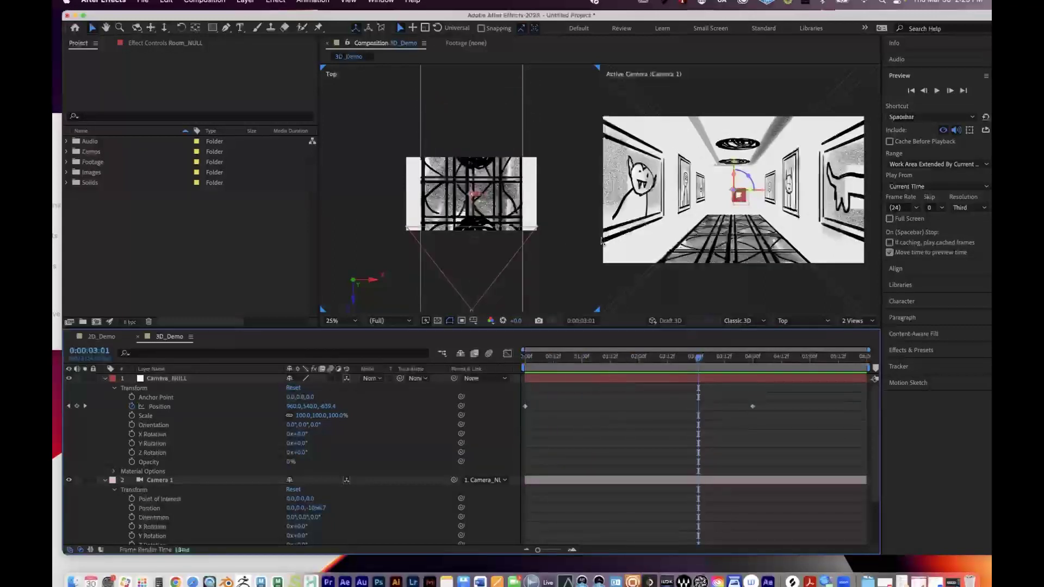
click(163, 480)
drag(608, 359, 520, 370)
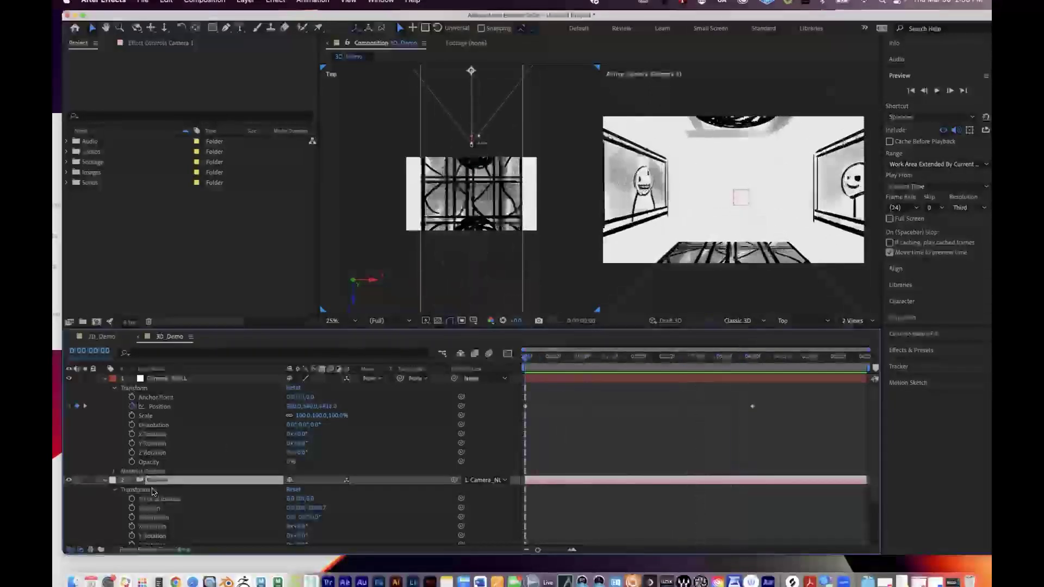
Step: Try swinging Camera 1's view by moving its point of interest in the Top view, and undo each move
scroll(198, 492, down, 2)
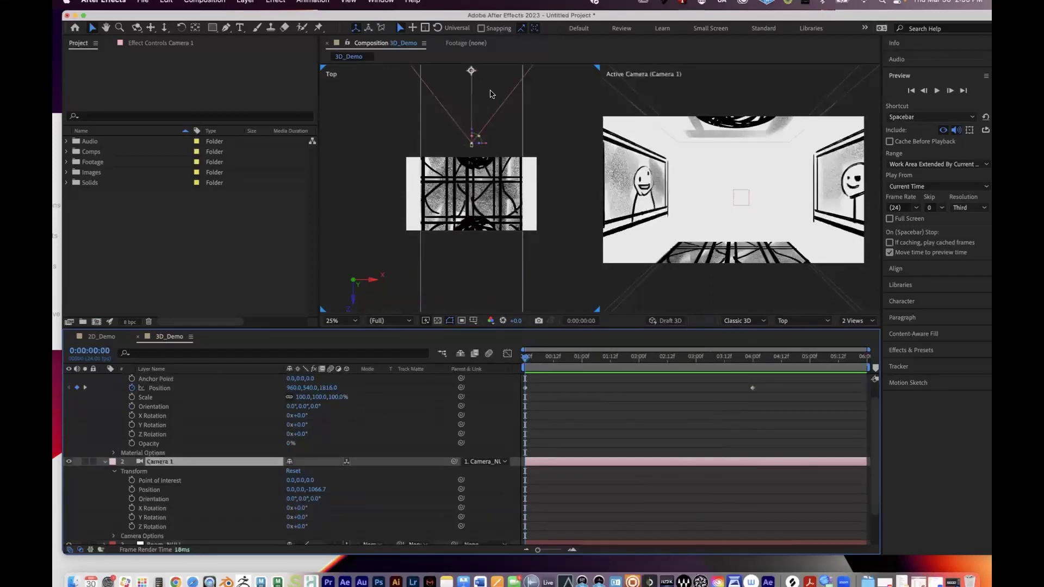
drag(470, 70, 500, 110)
key(ctrl+z)
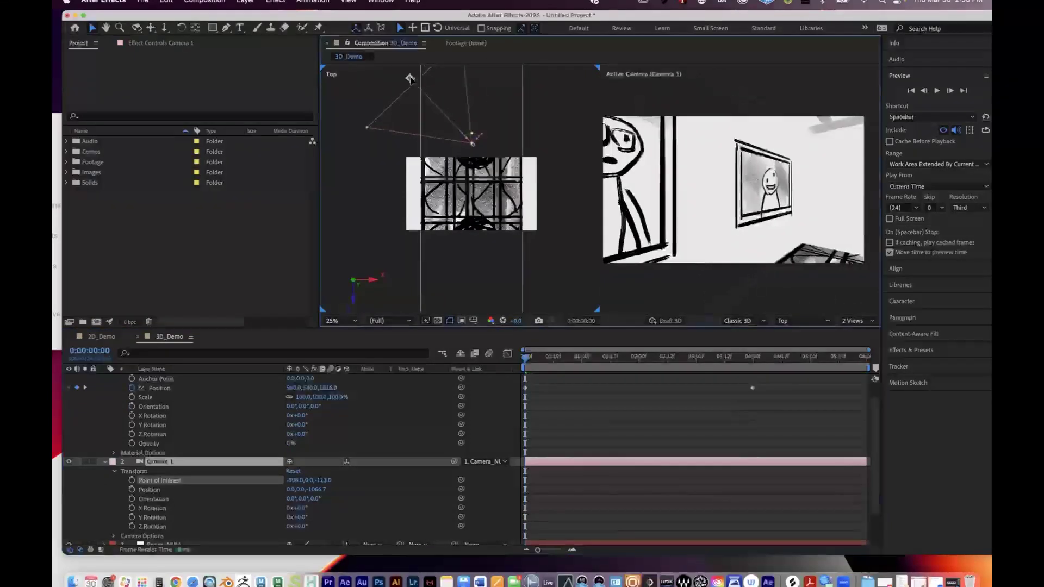
key(comma)
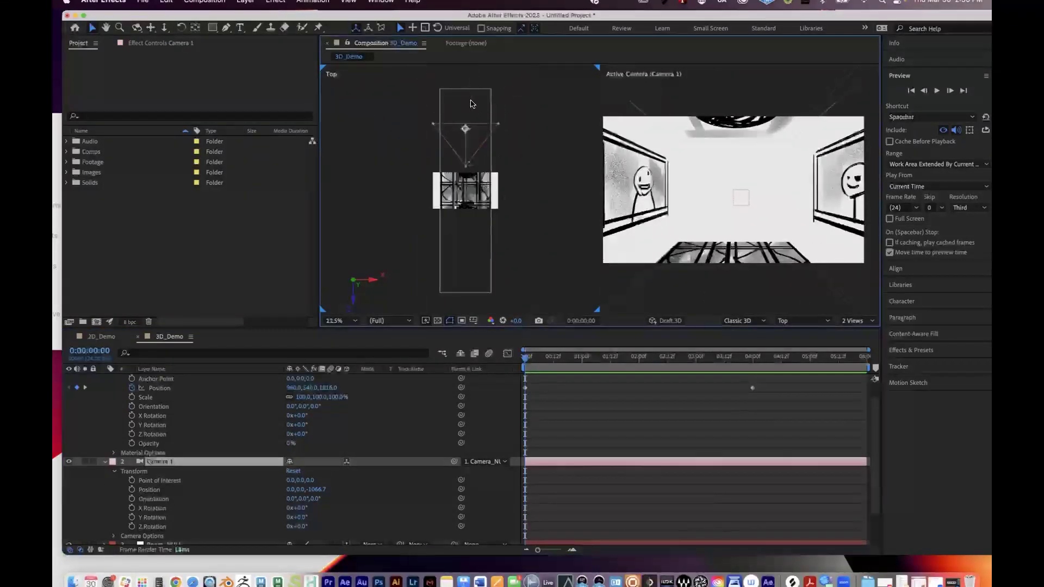
mouse_move(467, 131)
mouse_down()
mouse_move(472, 138)
mouse_move(461, 137)
mouse_up()
key(super+z)
Step: Set a Point of Interest keyframe on Camera 1 at 0:00:00:00
click(525, 365)
drag(526, 368, 653, 356)
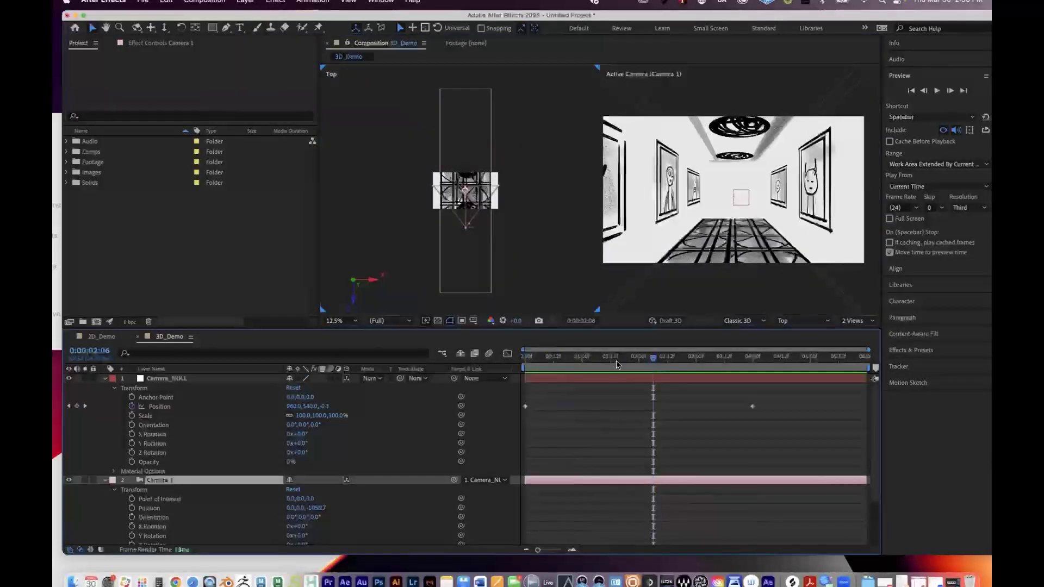
scroll(260, 473, down, 2)
key(Home)
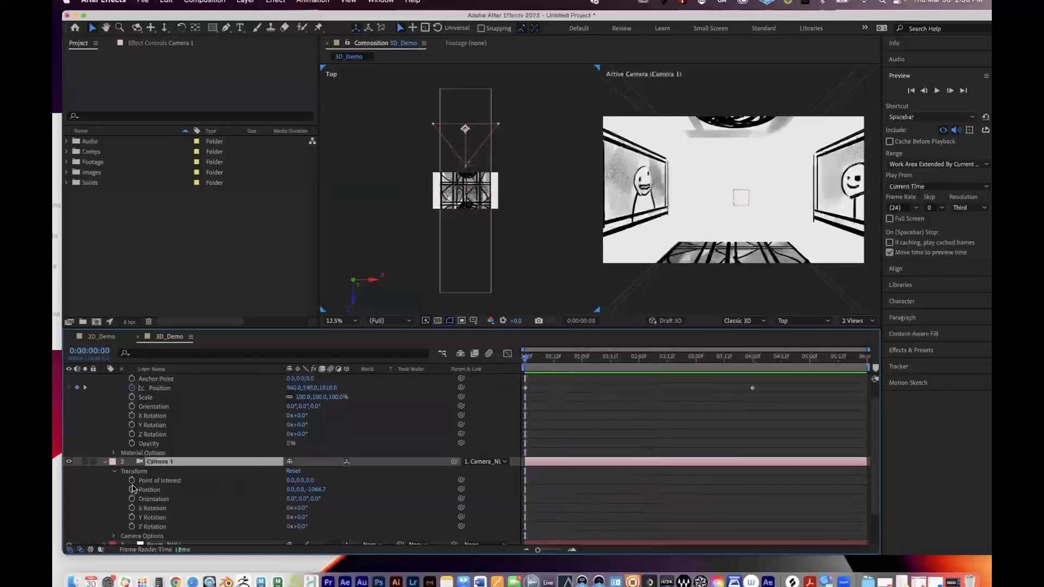
click(131, 480)
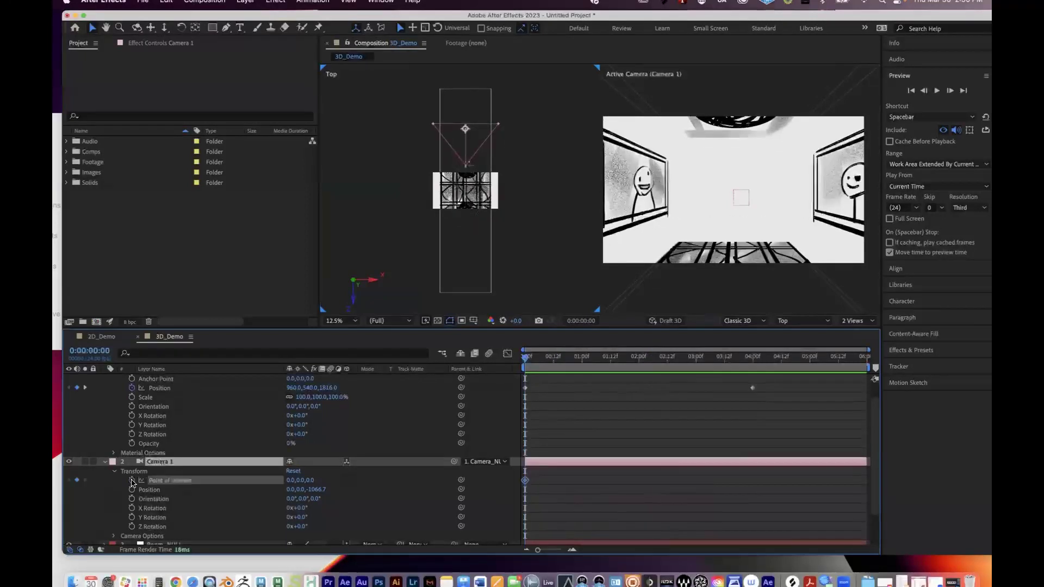
click(537, 360)
drag(538, 361, 512, 367)
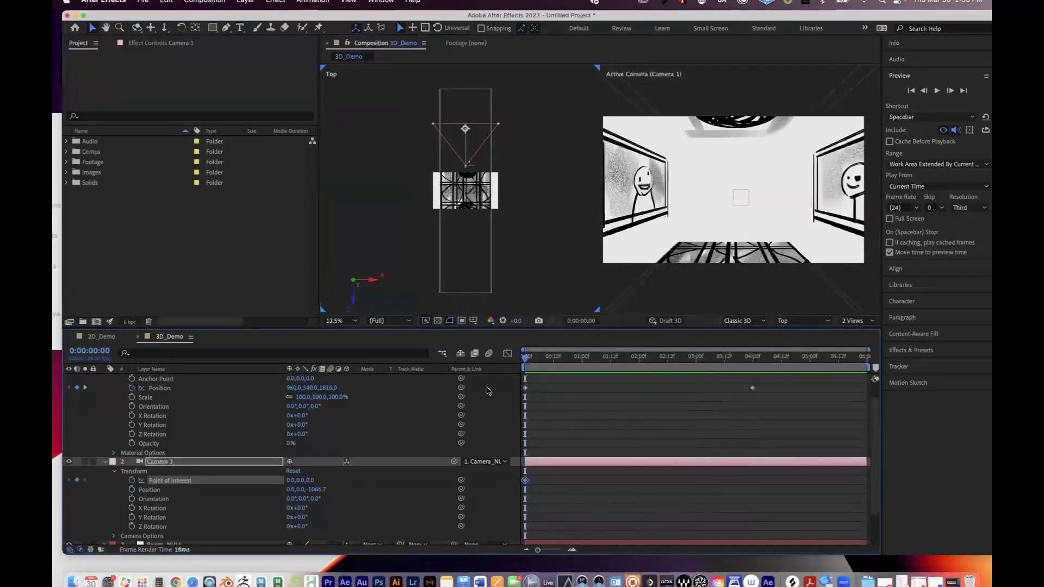
Step: Keyframe Camera 1's Point of Interest at 0:00:01:00 with a slight X shift and Y set to -6
drag(537, 364, 581, 361)
drag(289, 480, 302, 481)
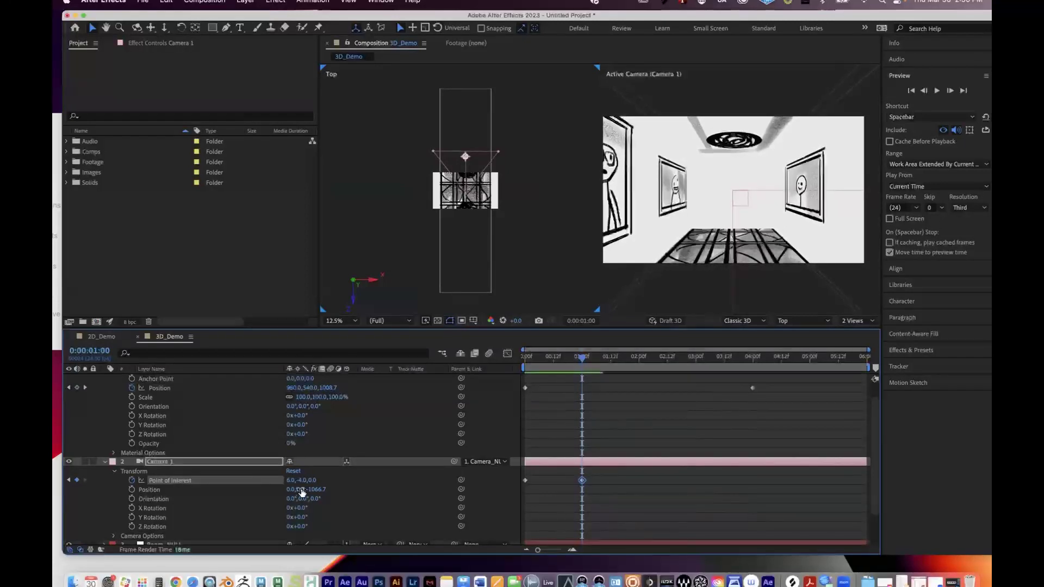
click(302, 480)
text(-6)
key(Return)
mouse_move(317, 480)
mouse_down()
mouse_move(307, 480)
mouse_move(317, 480)
mouse_up()
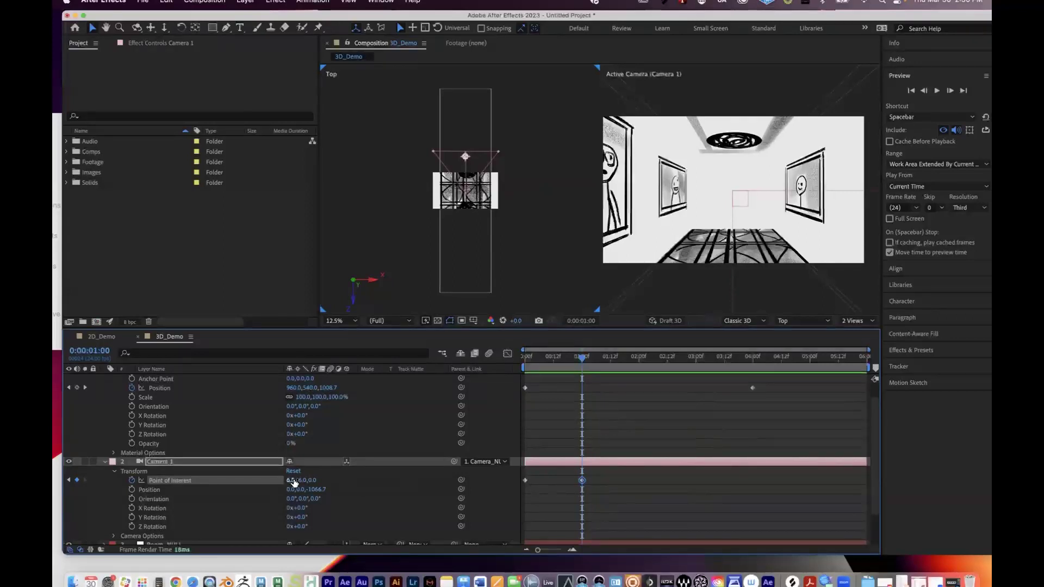
Step: Keyframe Camera 1's Point of Interest at -9, 9, 0 on 0:00:02:00 and at -28, 18, 0 on 0:00:03:06
key(space)
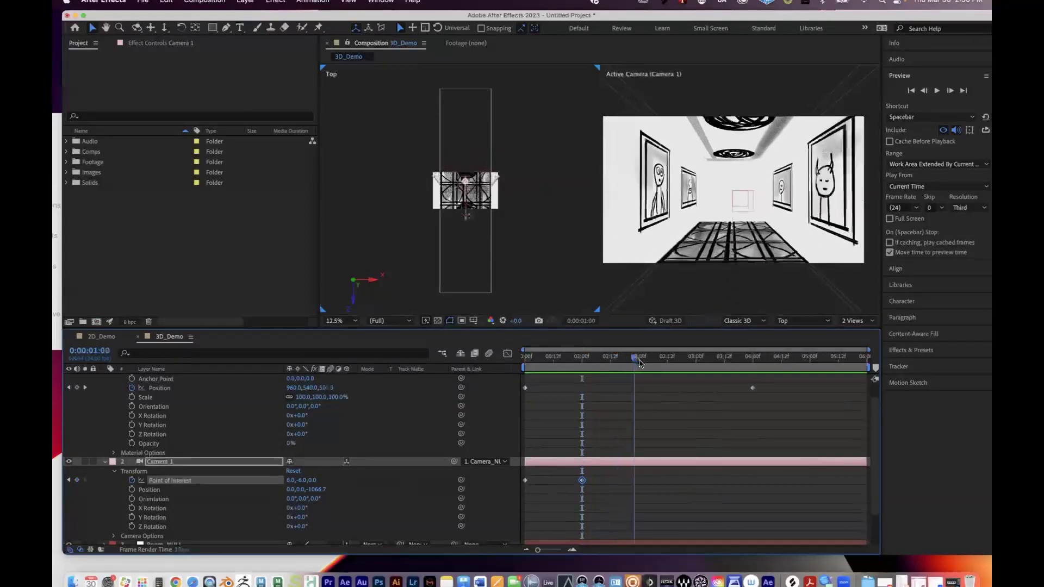
drag(298, 485, 289, 489)
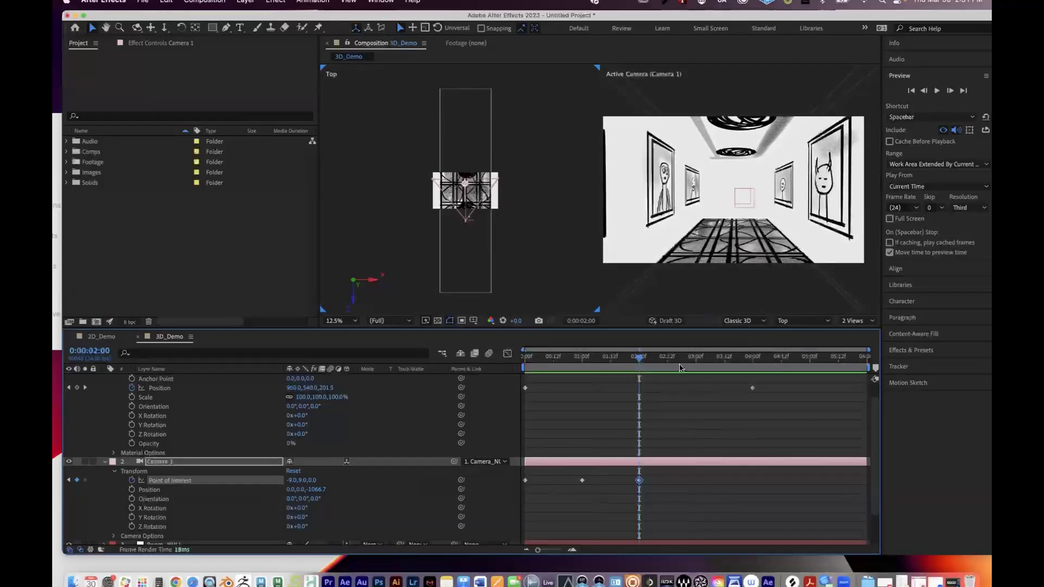
drag(639, 357, 710, 359)
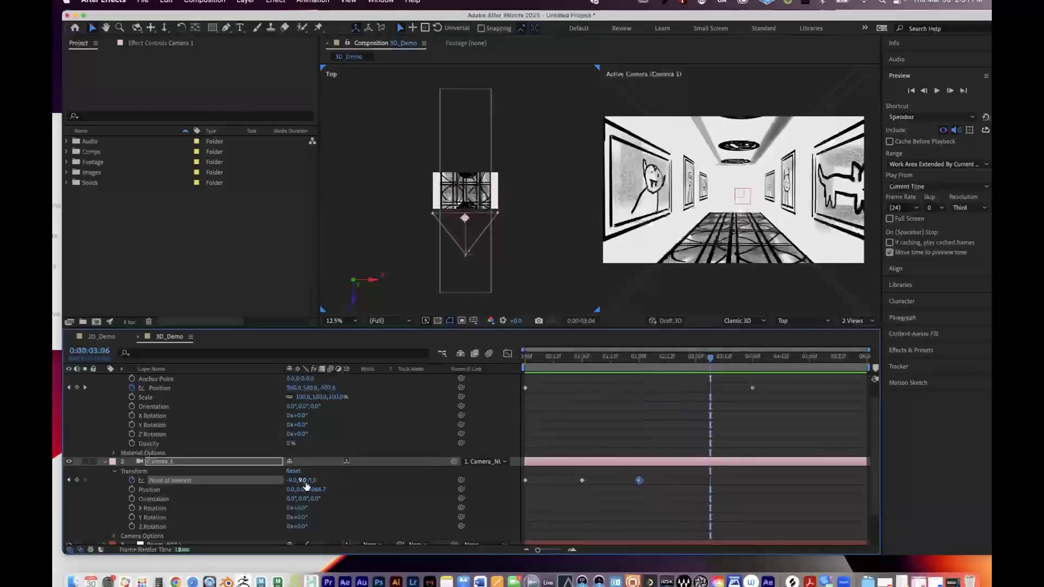
drag(302, 481, 288, 483)
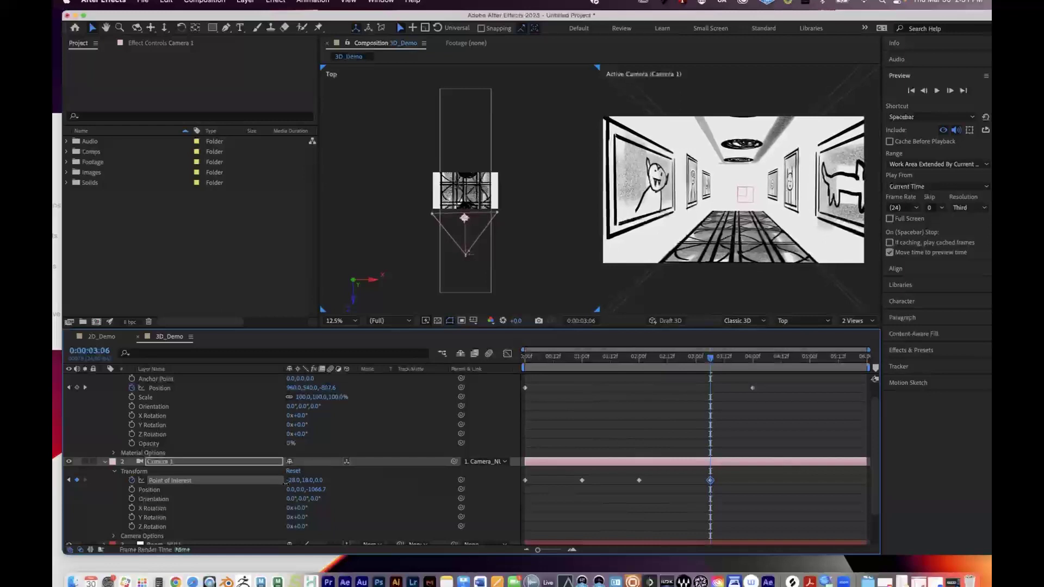
Step: Keyframe Camera 1's Point of Interest at -13, 0, 0 on 0:00:04:00 and preview the animation
key(space)
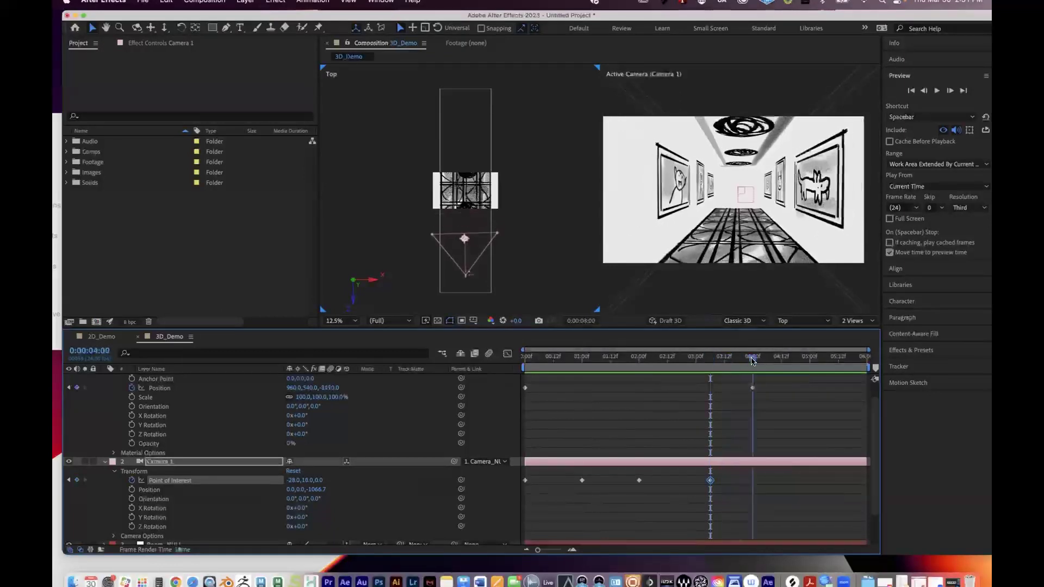
click(293, 471)
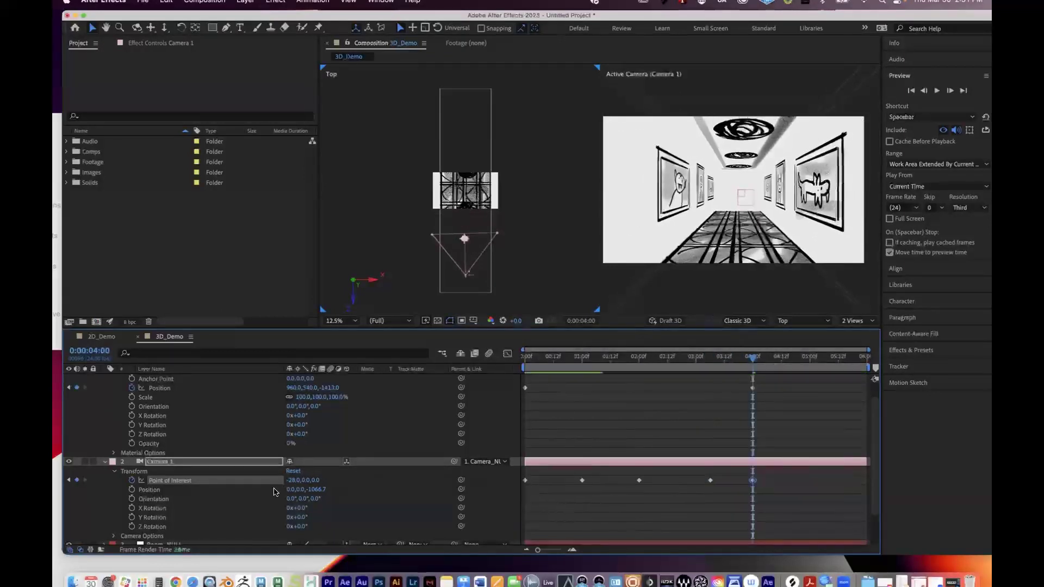
drag(292, 480, 302, 480)
key(space)
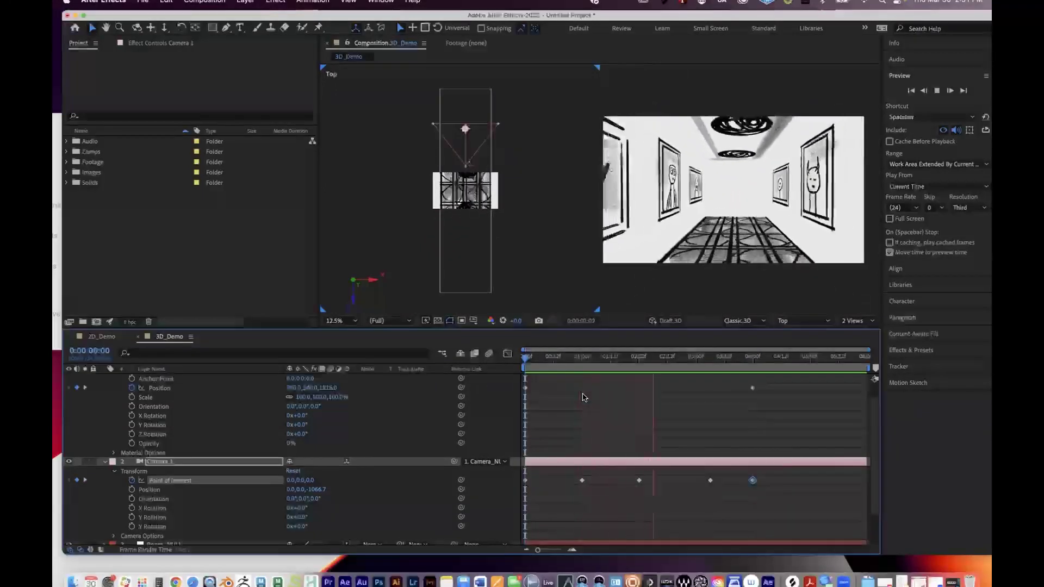
key(space)
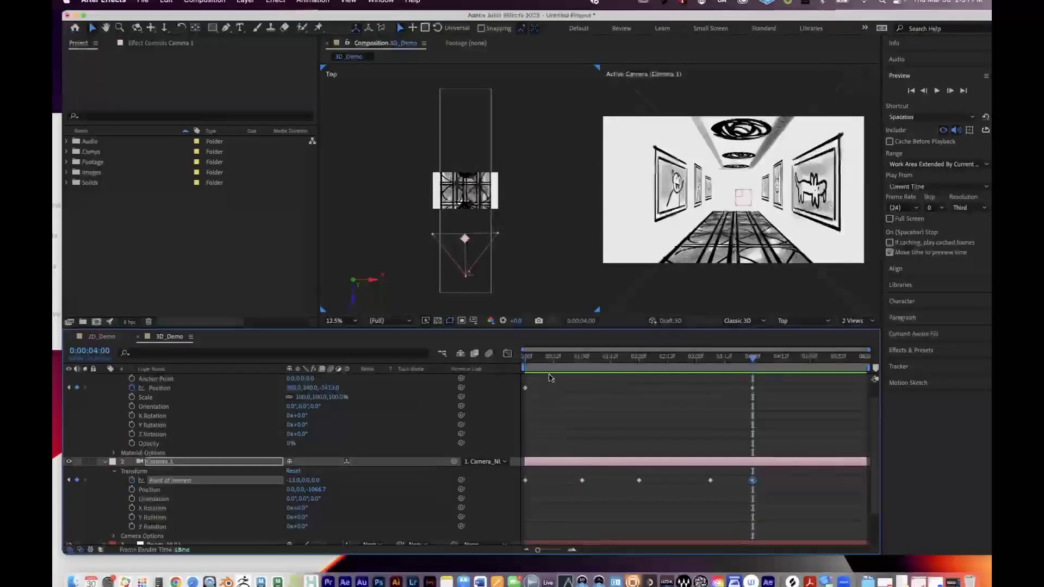
Step: Exaggerate the Point of Interest sway, setting X to 46 at 0:00:01:00, -40 at 0:00:02:00 and 31 at 0:00:03:06, with opposing Y offsets
key(Home)
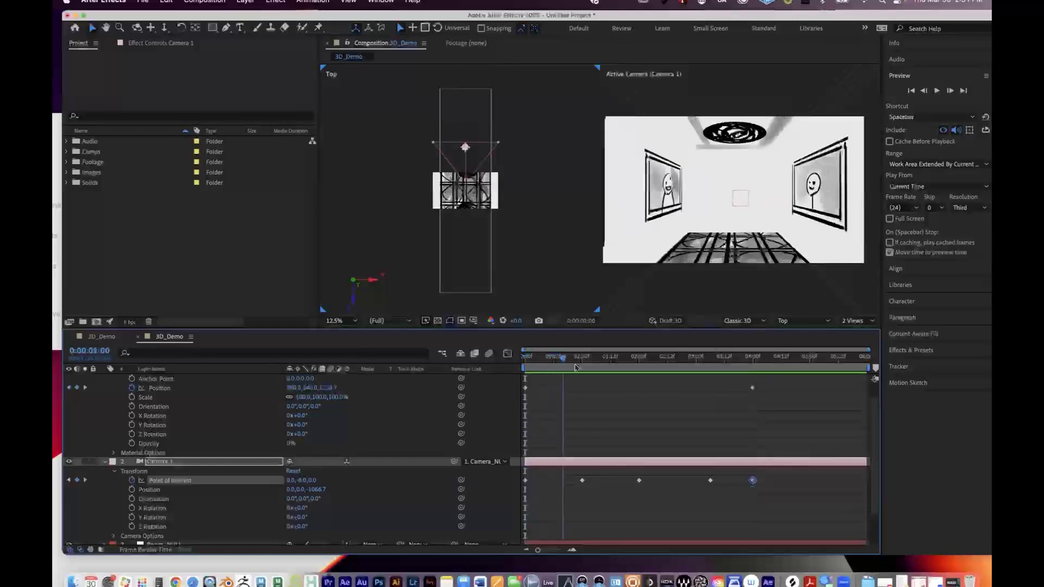
key(k)
mouse_move(290, 482)
mouse_down()
mouse_move(305, 482)
mouse_move(282, 483)
mouse_up()
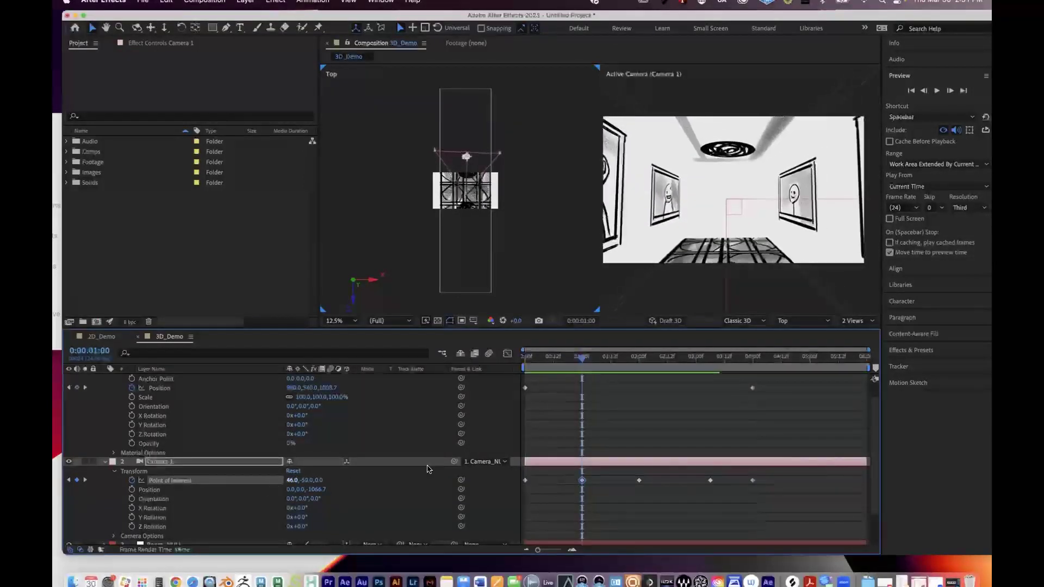
mouse_move(630, 363)
mouse_down()
mouse_move(620, 363)
mouse_move(647, 363)
mouse_up()
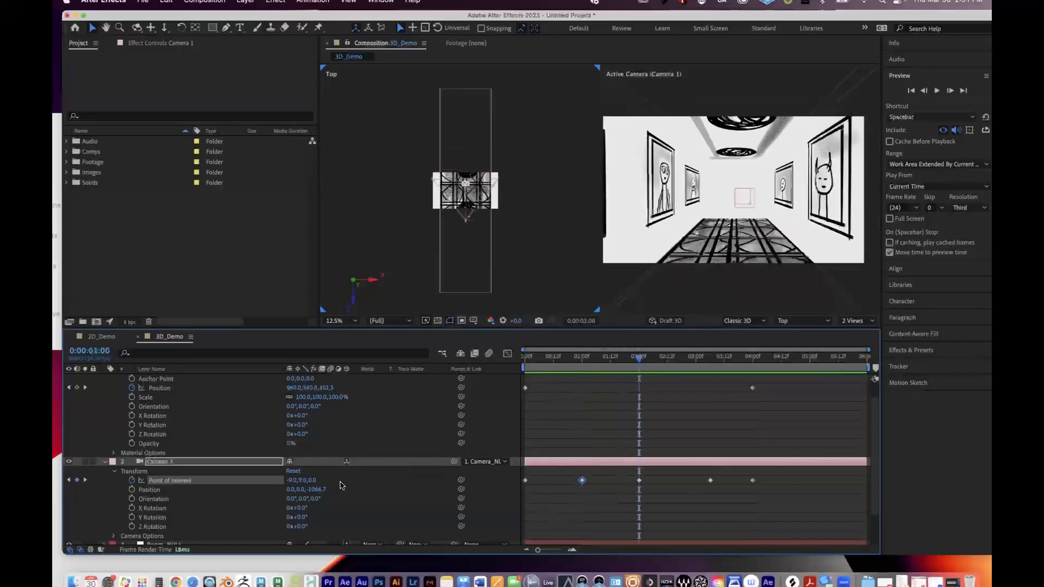
drag(308, 481, 278, 486)
key(space)
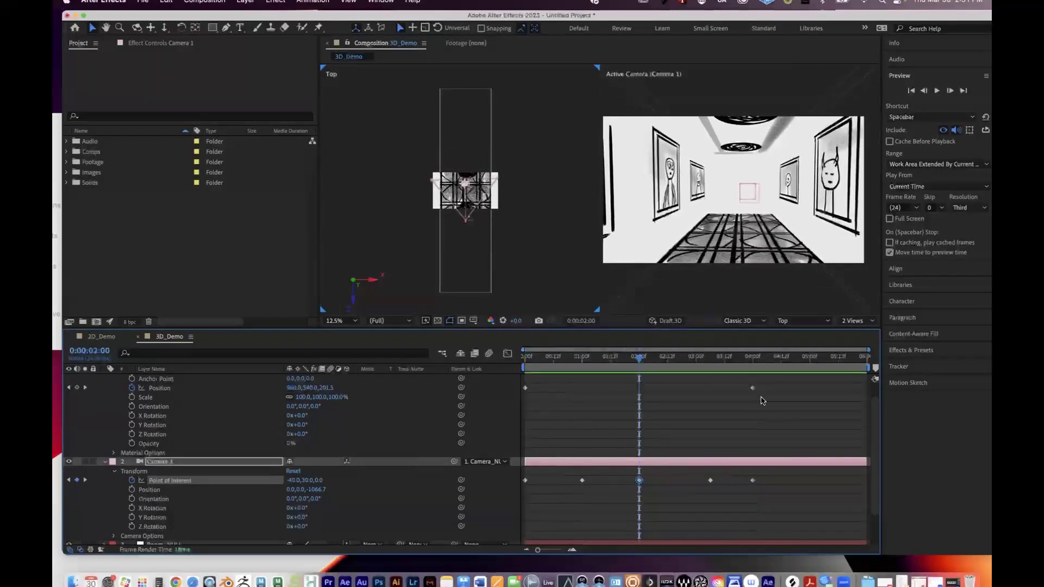
drag(304, 481, 291, 484)
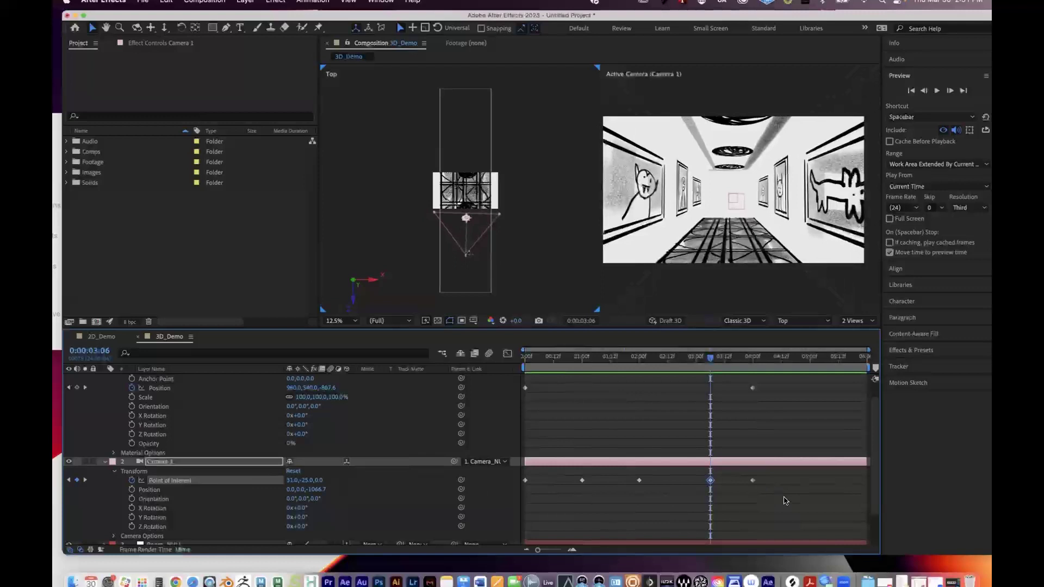
Step: Move the last four Point of Interest keyframes closer together so the final one falls near 0:00:02:09, and preview the faster sway
drag(582, 481, 550, 481)
drag(639, 481, 587, 481)
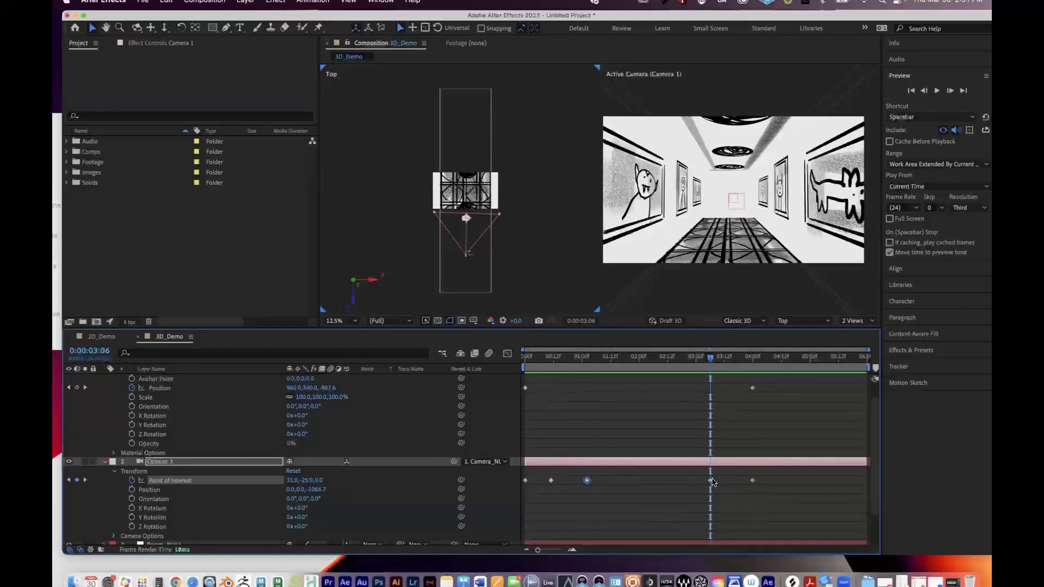
drag(709, 481, 622, 481)
drag(754, 480, 660, 481)
click(583, 356)
key(space)
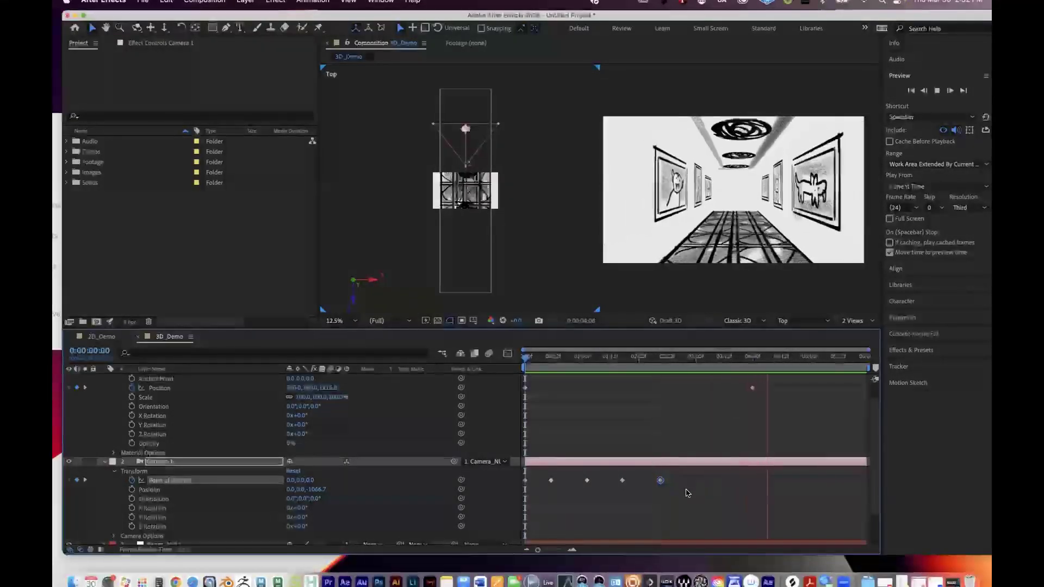
Step: Stop the preview and delete all Point of Interest keyframes from Camera 1
key(space)
drag(677, 485, 531, 478)
key(Delete)
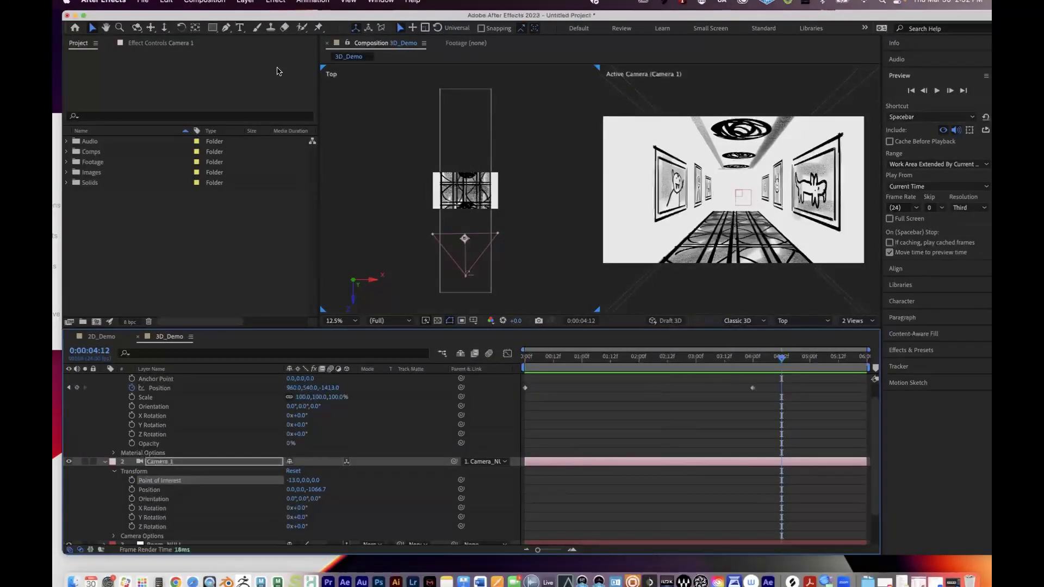
Step: Move the windows aside and copy Test_Animation2.swf from the Footage folder of MultiPlane Class Demo in Finder
drag(267, 14, 370, 344)
drag(503, 359, 728, 16)
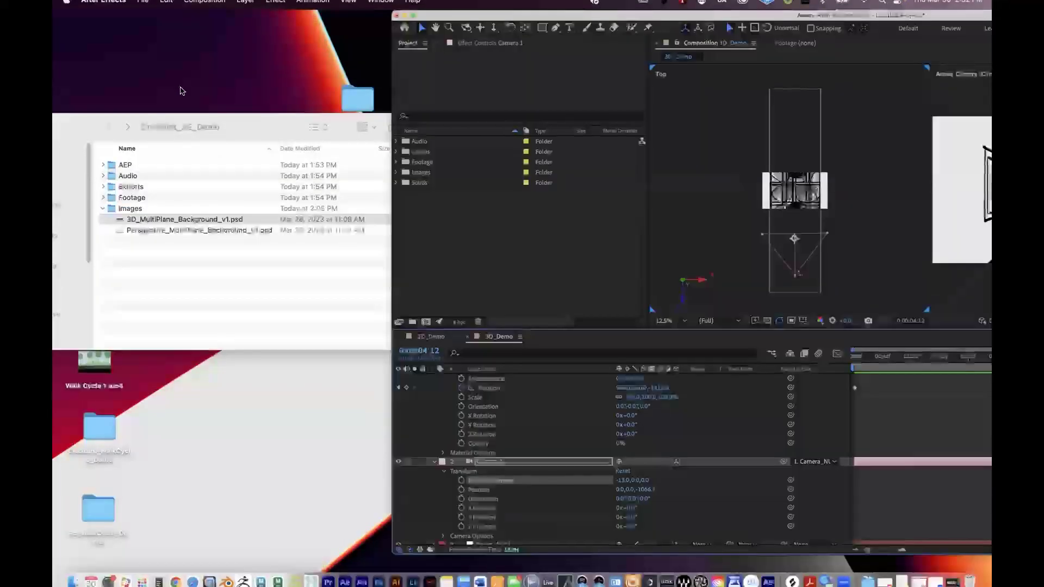
drag(81, 125, 364, 208)
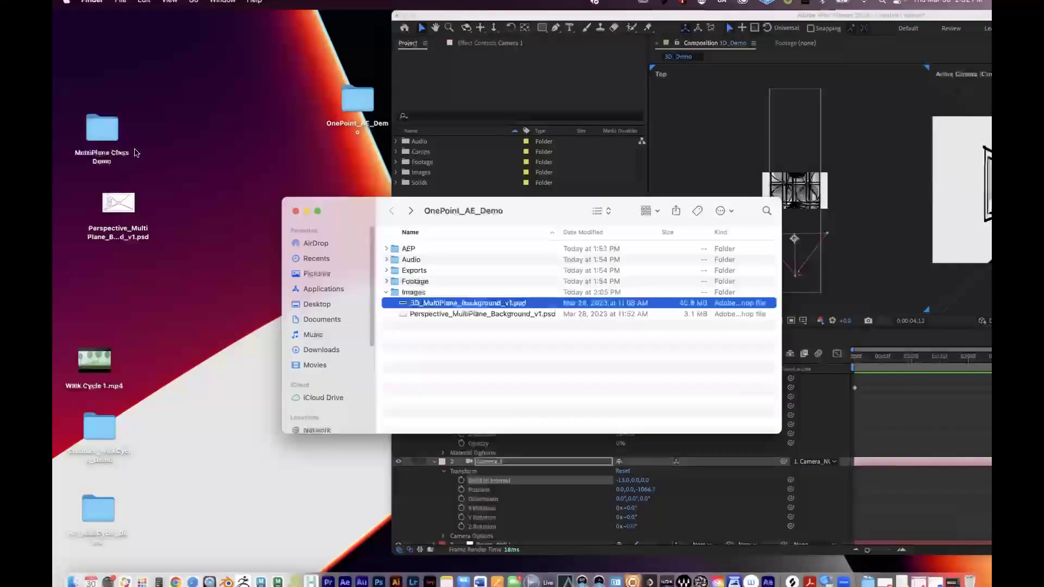
double_click(102, 128)
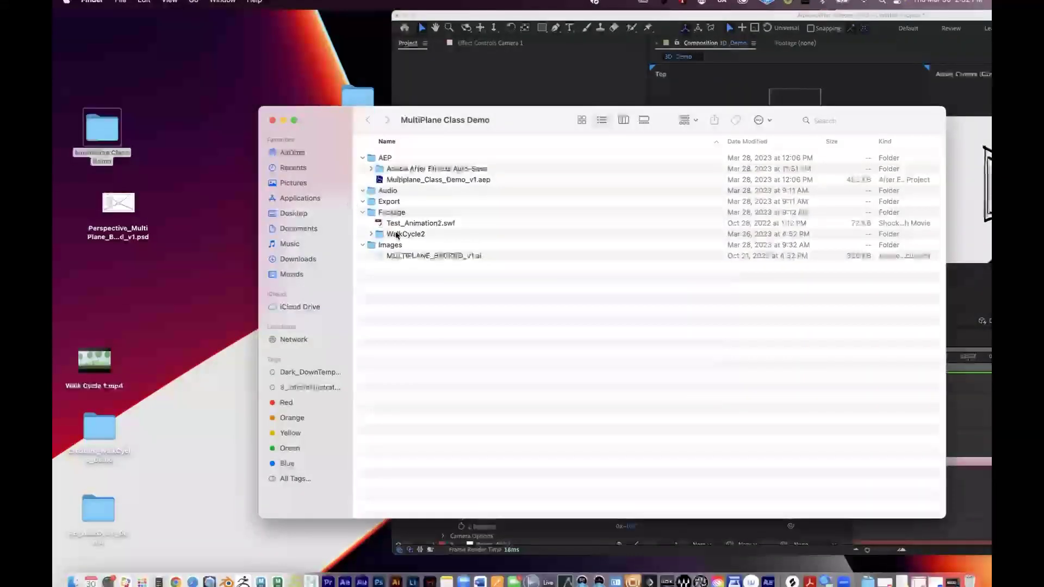
click(407, 225)
key(space)
key(space)
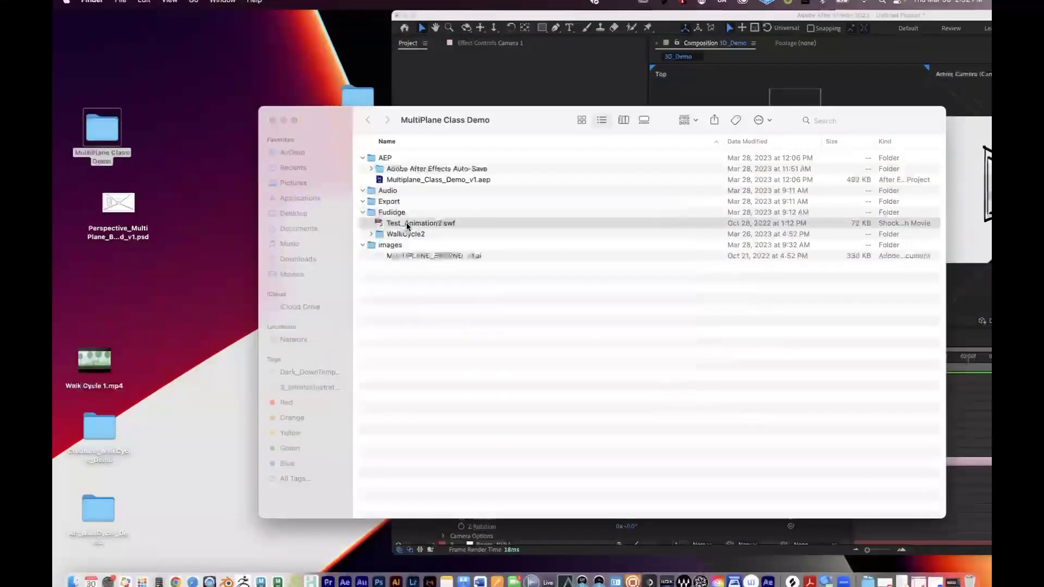
click(399, 215)
click(400, 223)
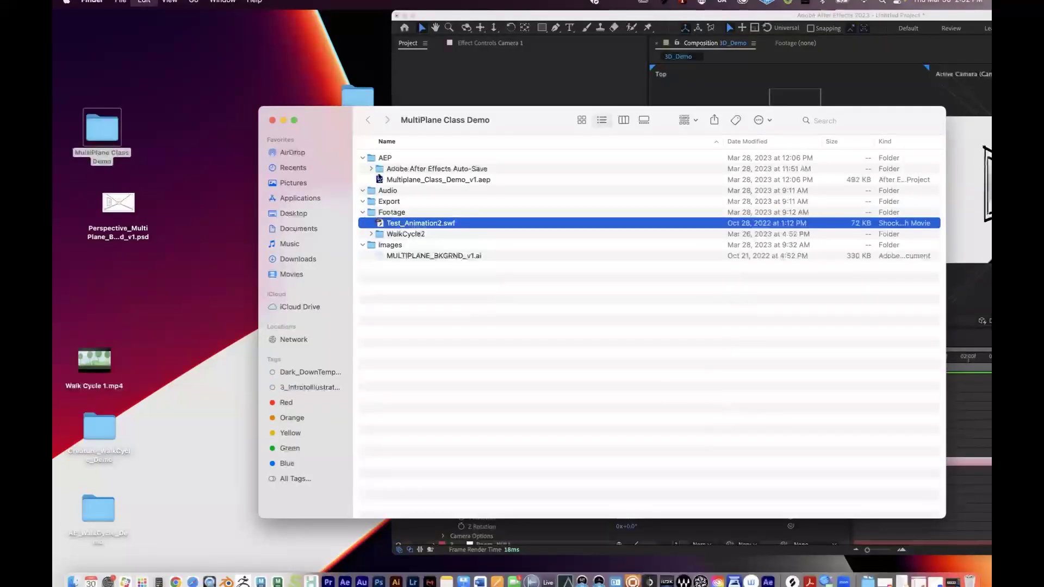
click(272, 120)
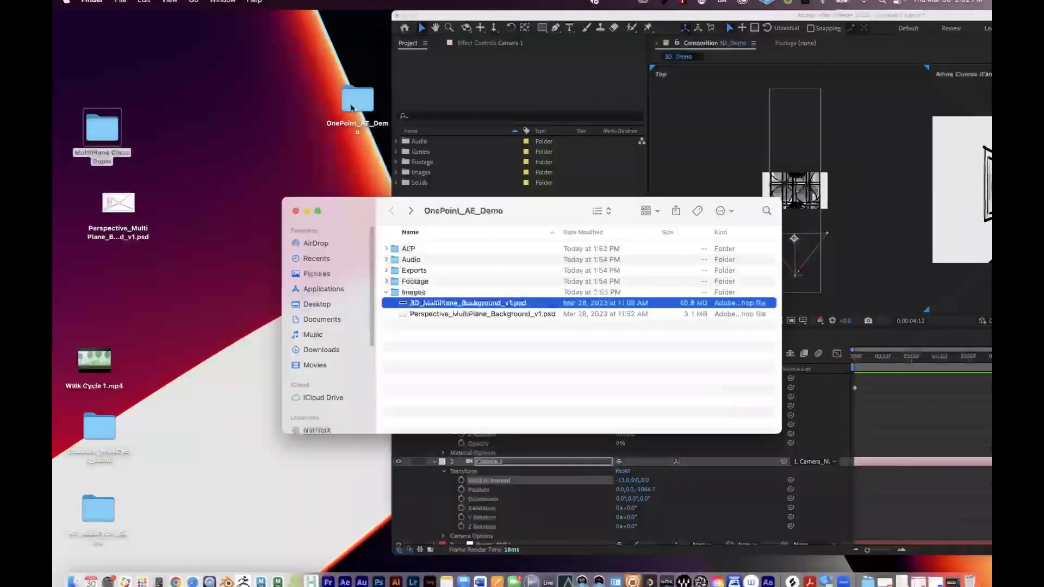
Step: Paste Test_Animation2.swf into the Footage folder of OnePoint_AE_Demo and return to the parent folder
click(354, 107)
drag(352, 210, 157, 108)
click(191, 191)
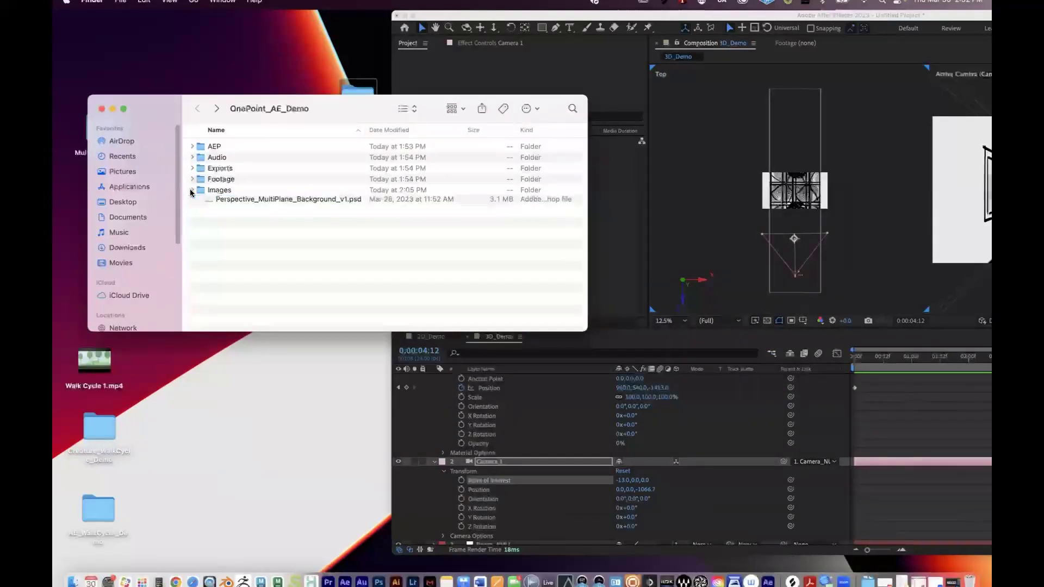
double_click(223, 181)
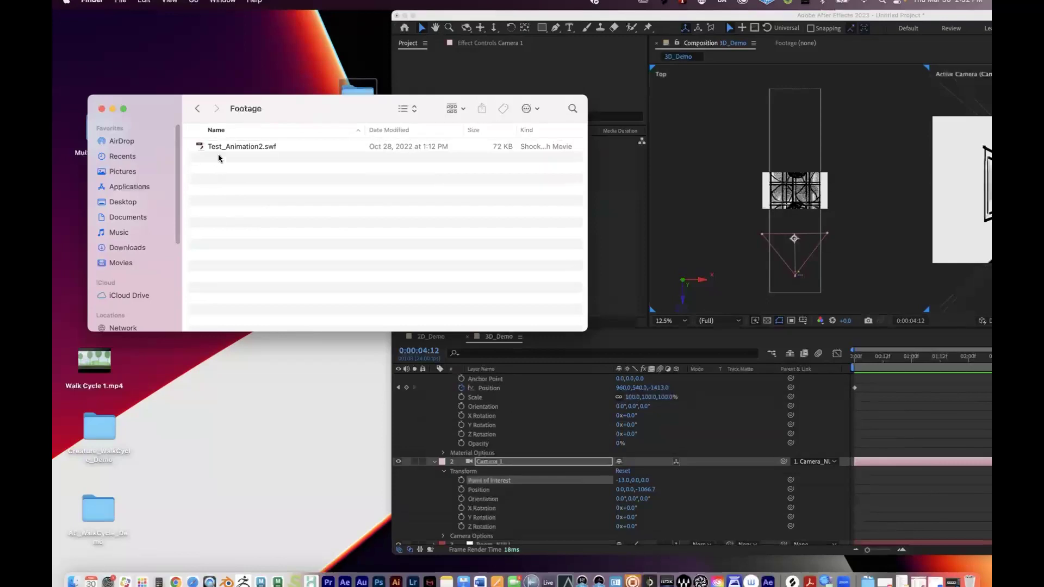
click(234, 148)
click(197, 108)
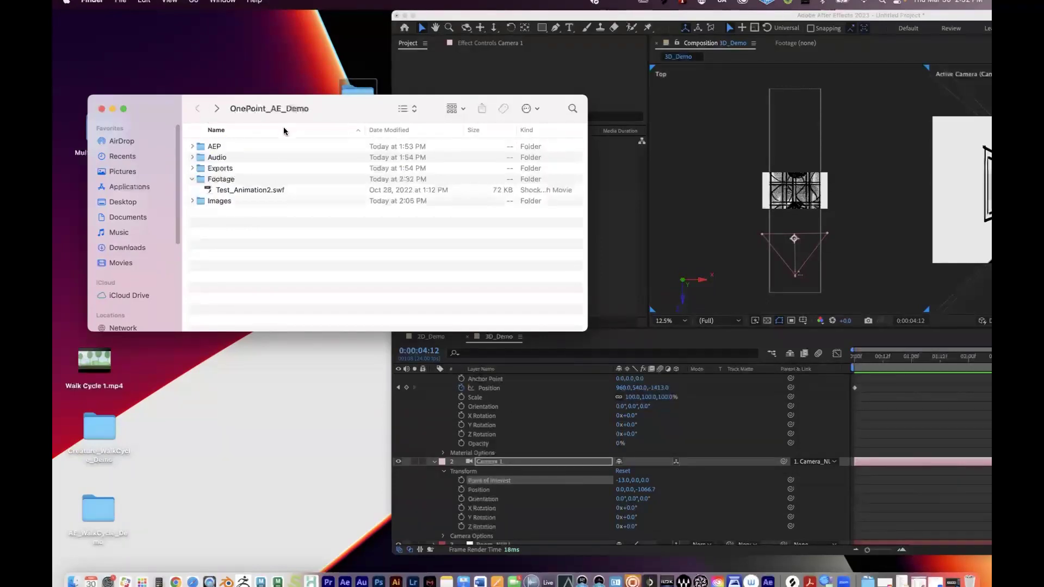
Step: Switch to After Effects and import Test_Animation2.swf from Finder into the project's Footage folder
drag(487, 15, 498, 15)
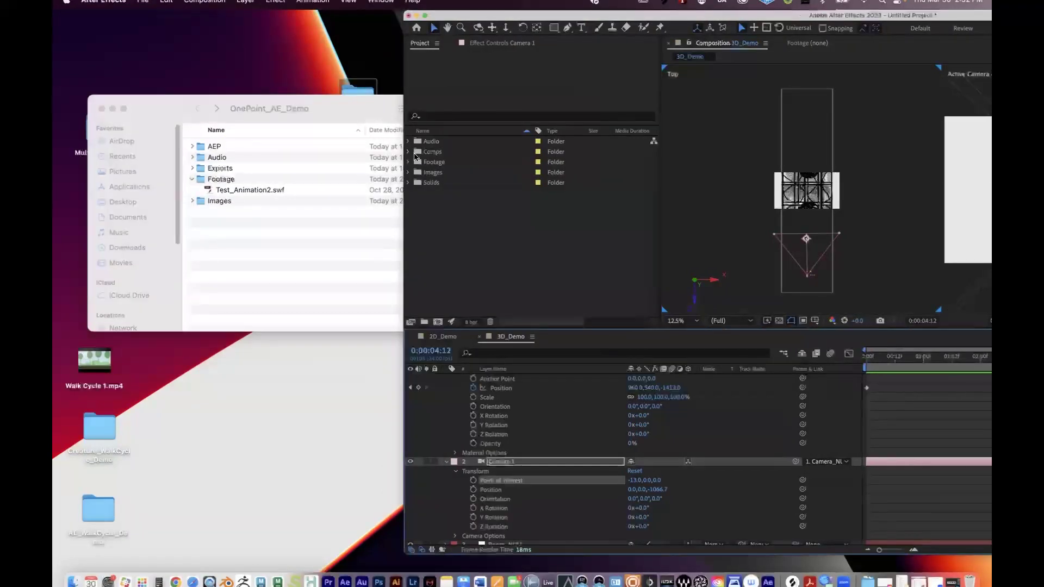
drag(271, 186, 501, 179)
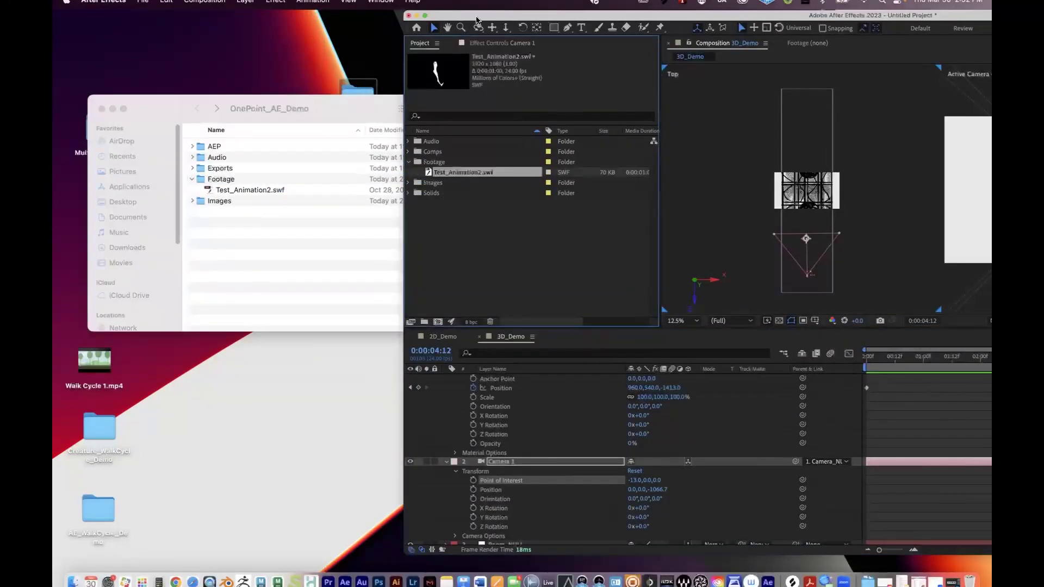
double_click(476, 17)
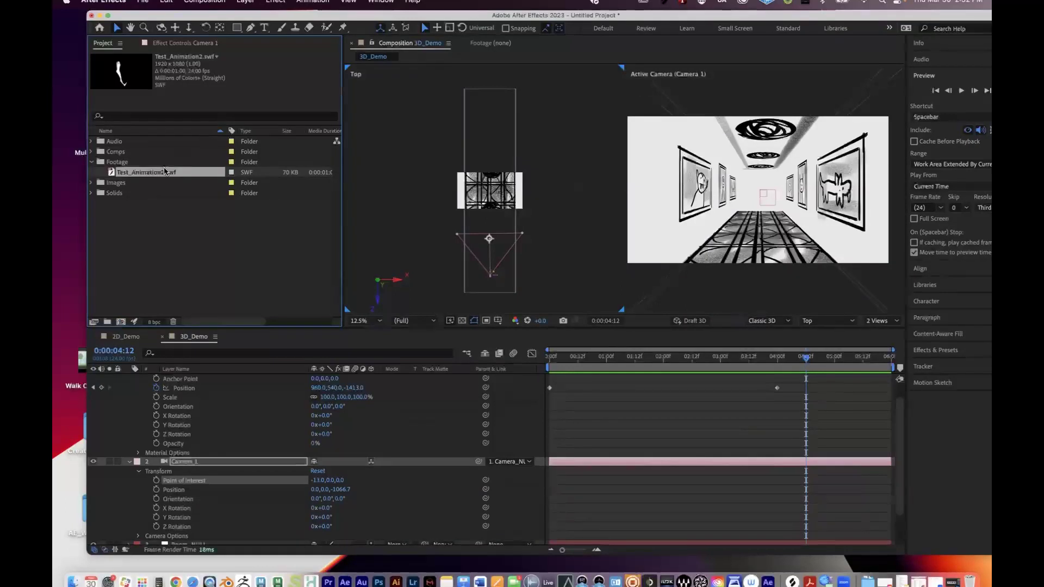
Step: Review the Interpret Footage settings of Test_Animation2.swf, including its loop count, and close them without changes
click(93, 323)
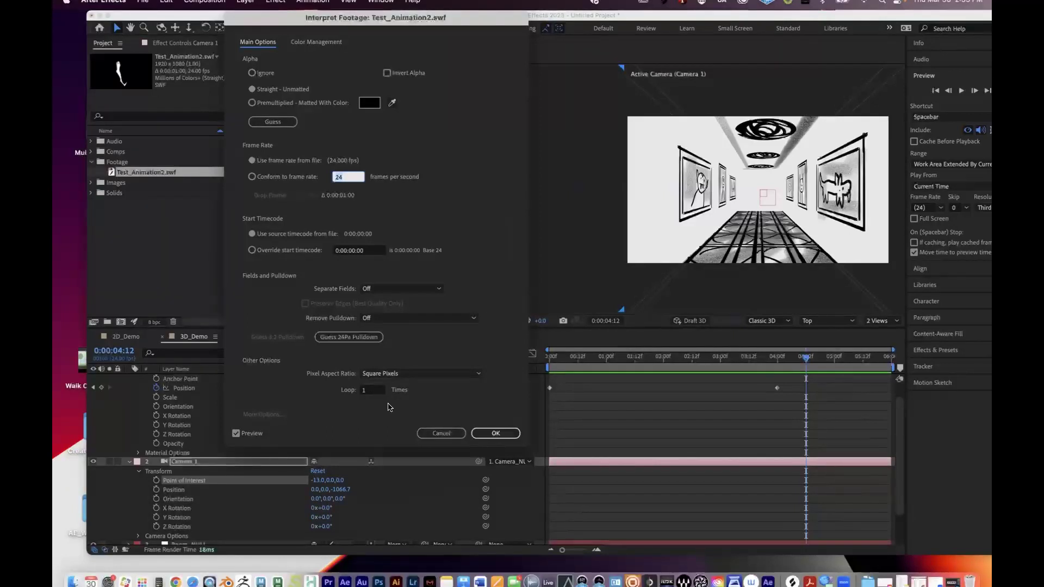
click(367, 391)
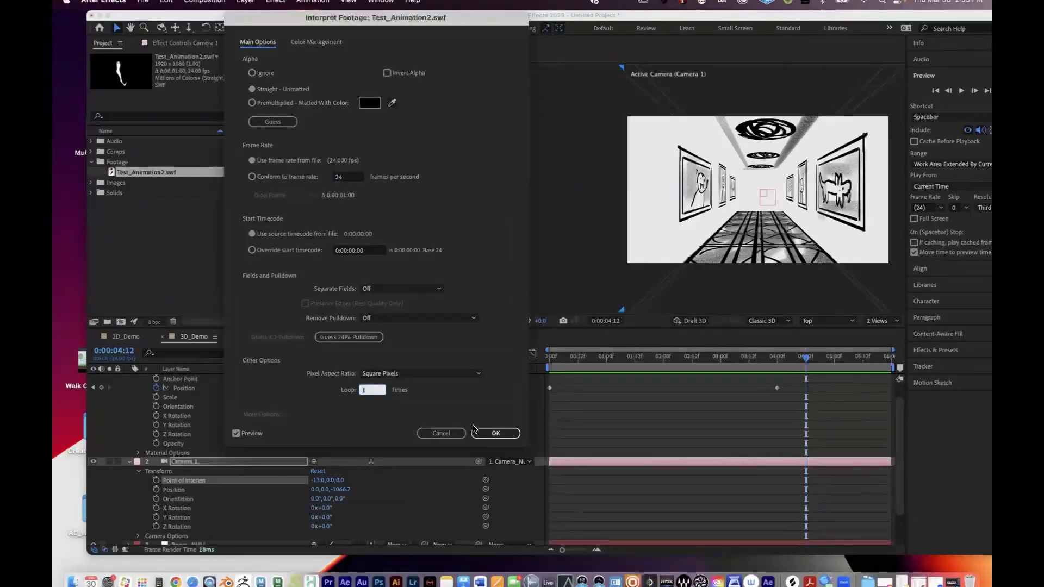
click(496, 433)
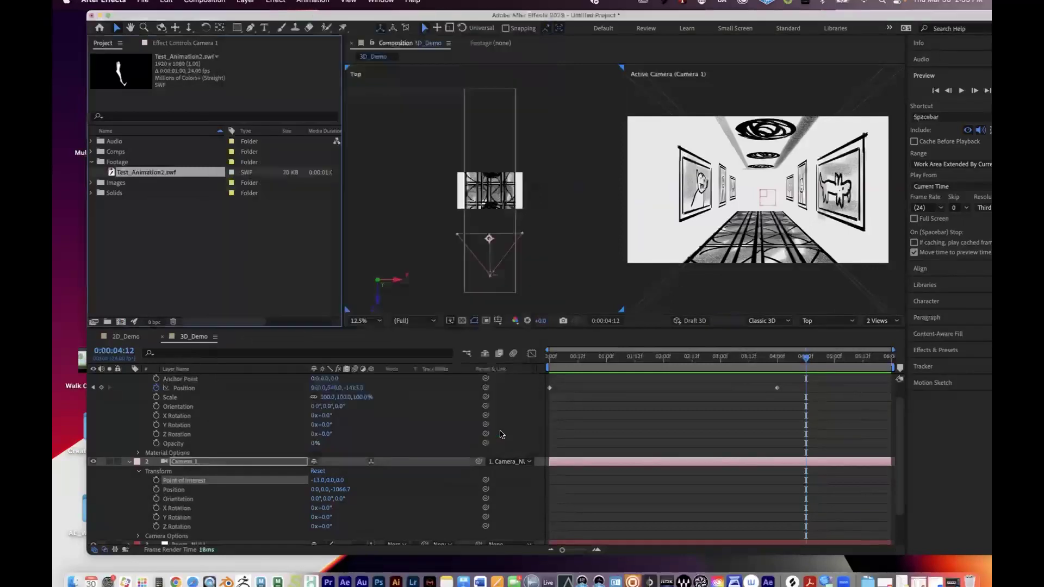
Step: Add Test_Animation2.swf as the top layer of 3D_Demo and preview it from the first frame
drag(141, 181, 248, 426)
drag(184, 482, 197, 378)
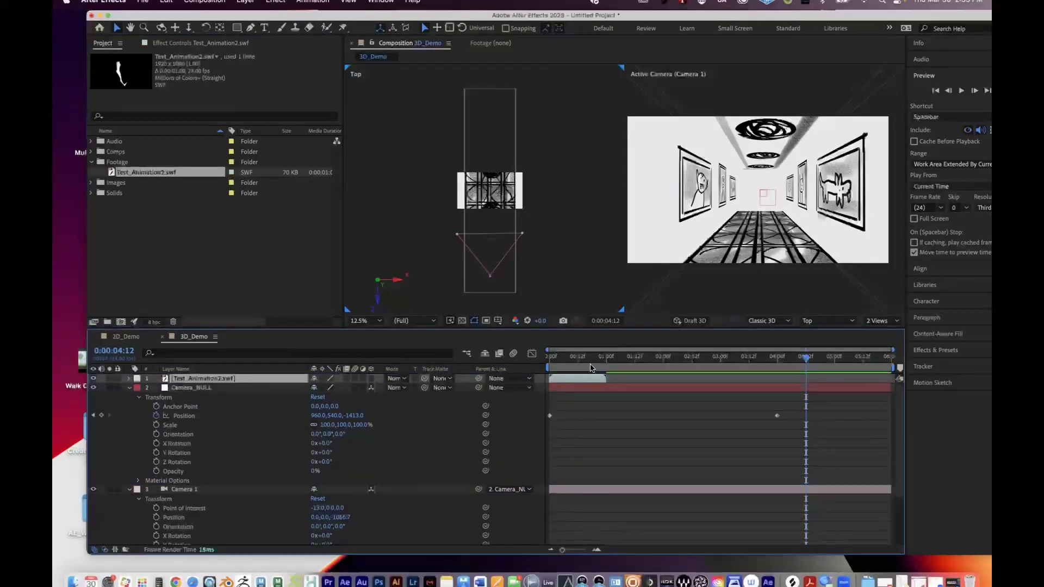
key(Home)
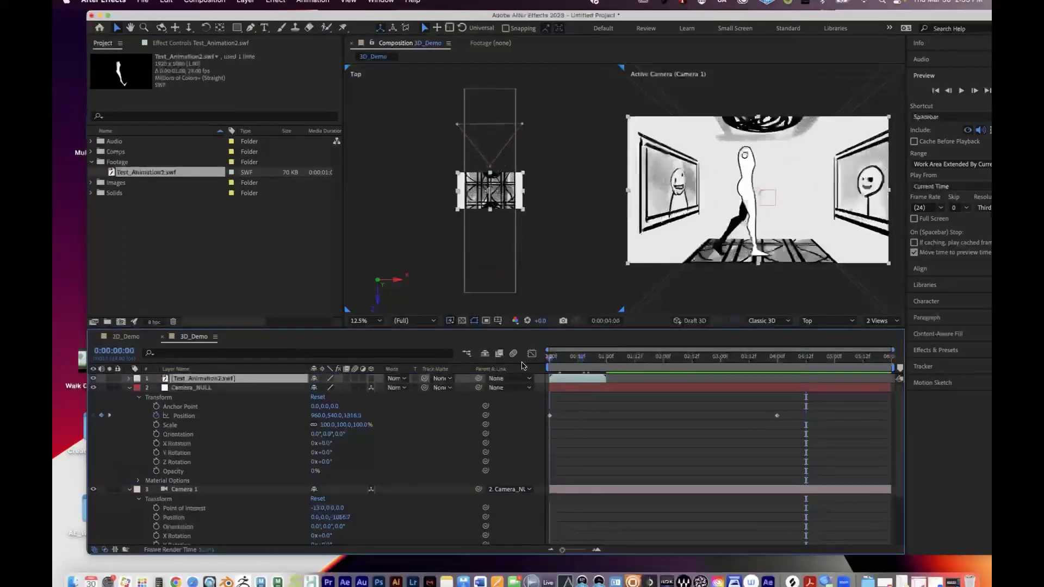
key(space)
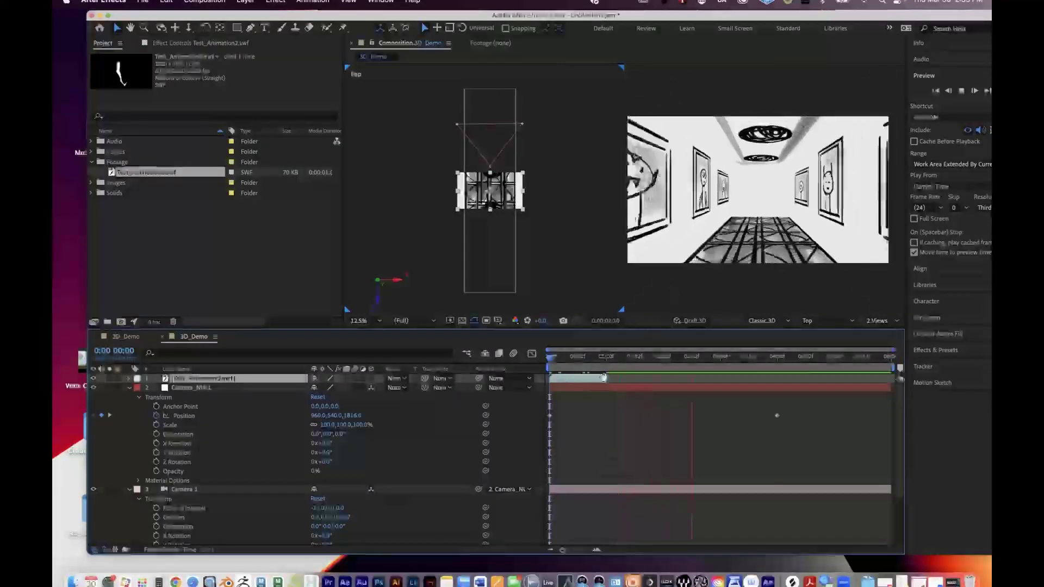
click(589, 363)
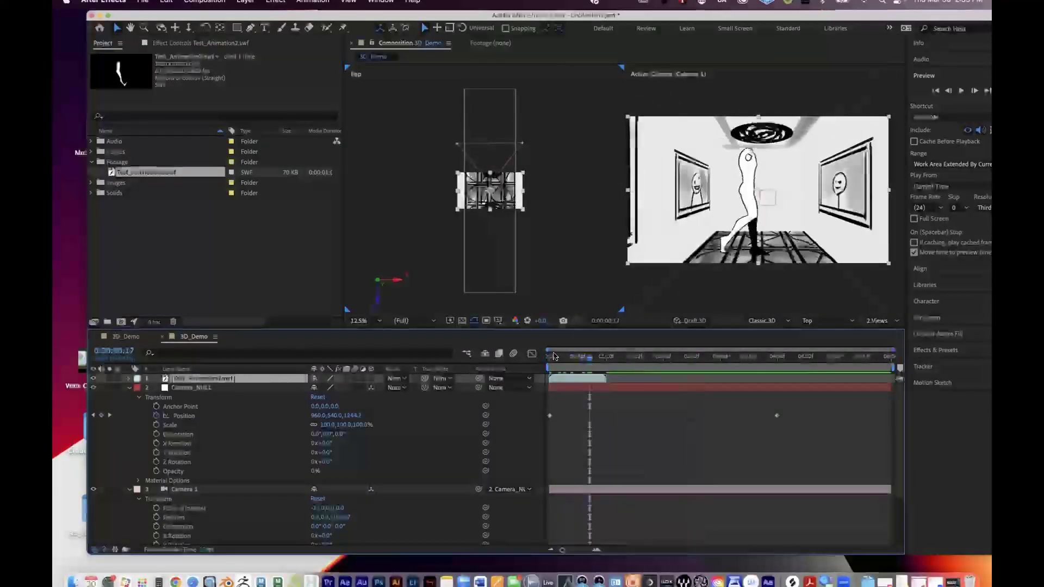
Step: Set the Test_Animation2.swf footage to loop 50 times and extend its layer to the end of the composition
click(128, 173)
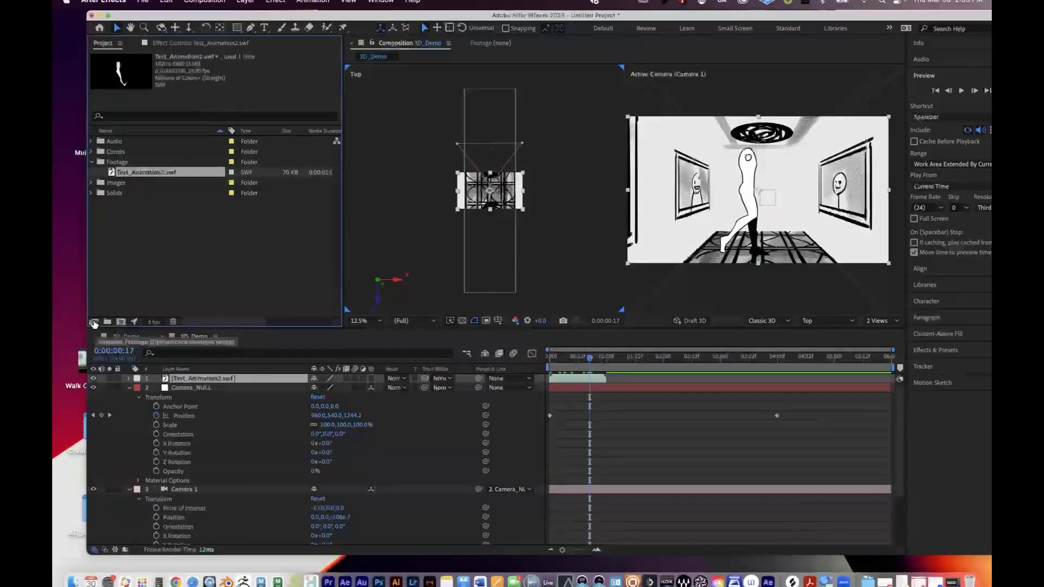
click(93, 322)
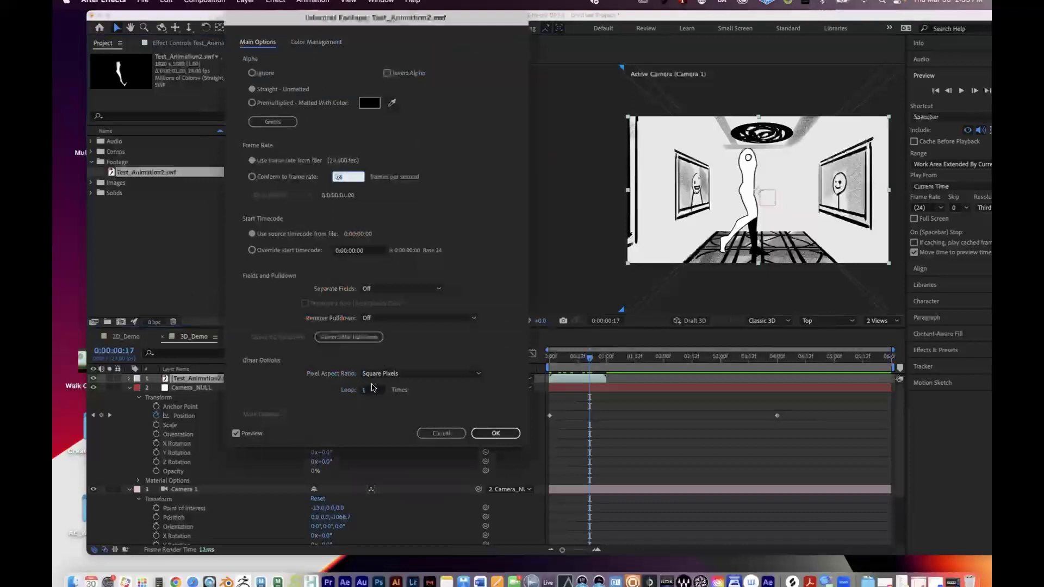
click(373, 389)
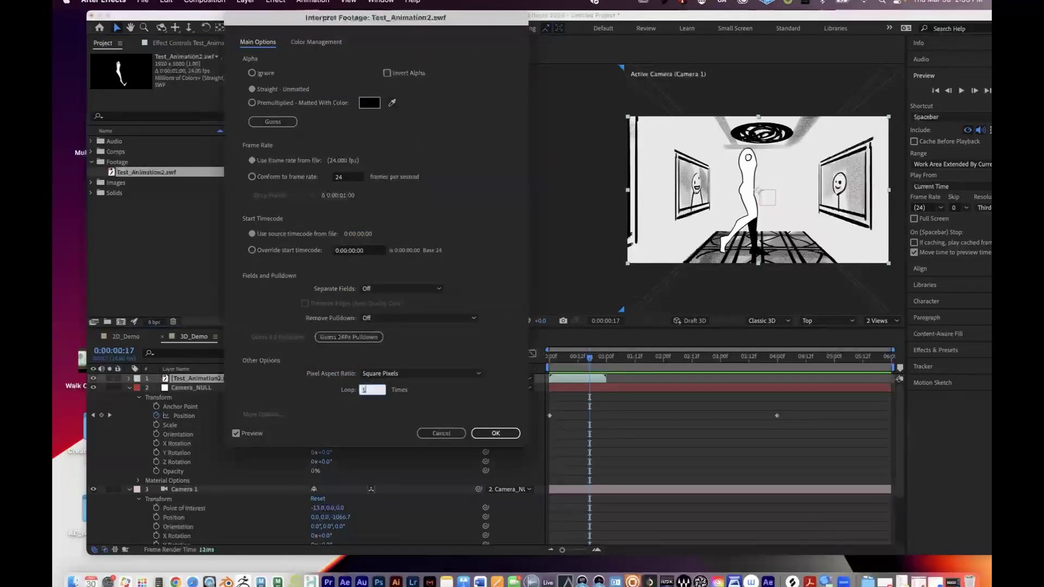
text(50)
click(495, 433)
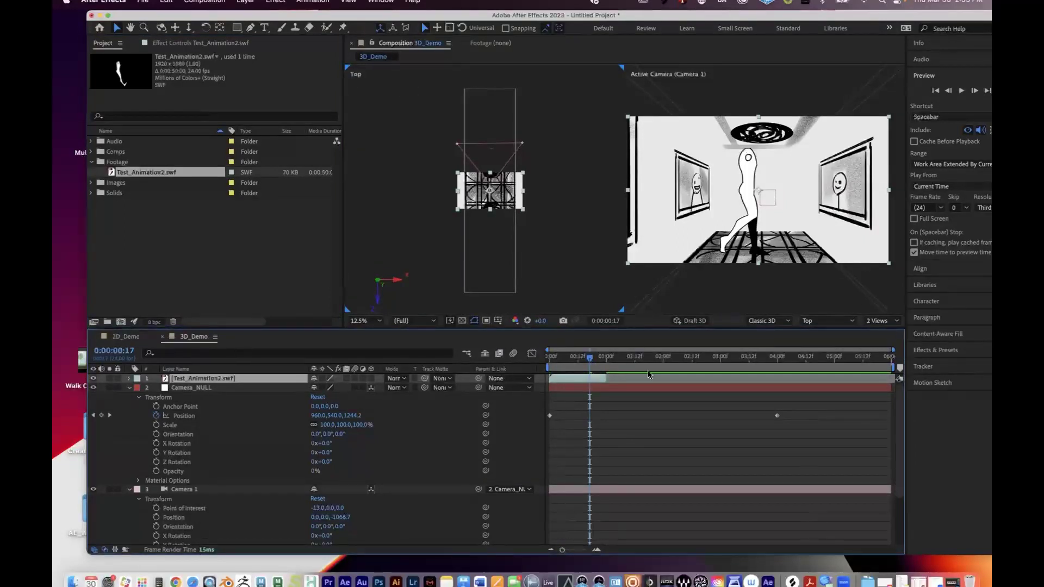
drag(604, 378, 857, 379)
Step: Preview the looping walk cycle against the camera move and return to 0:00:00:00
key(Home)
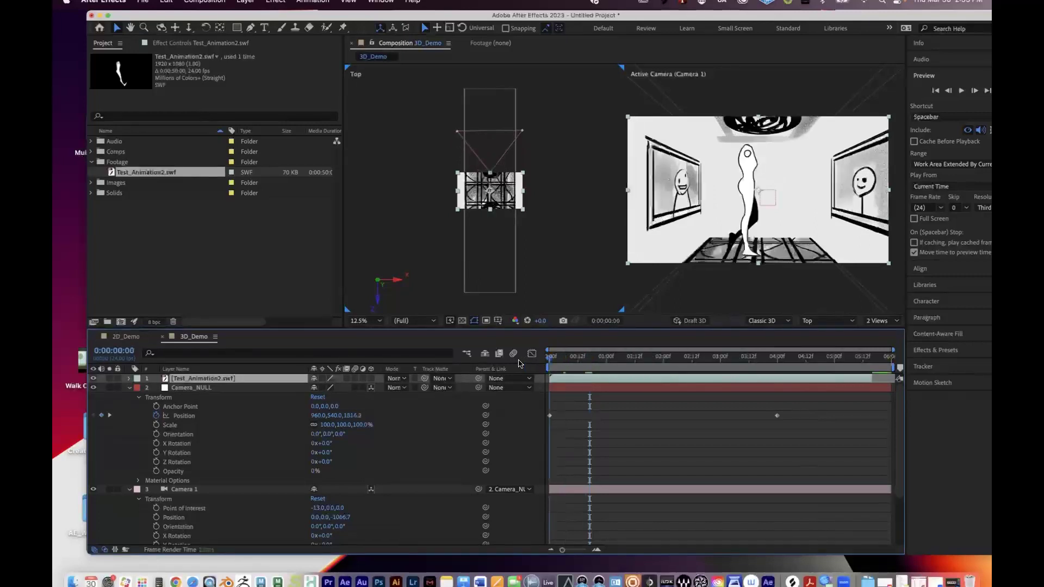
key(space)
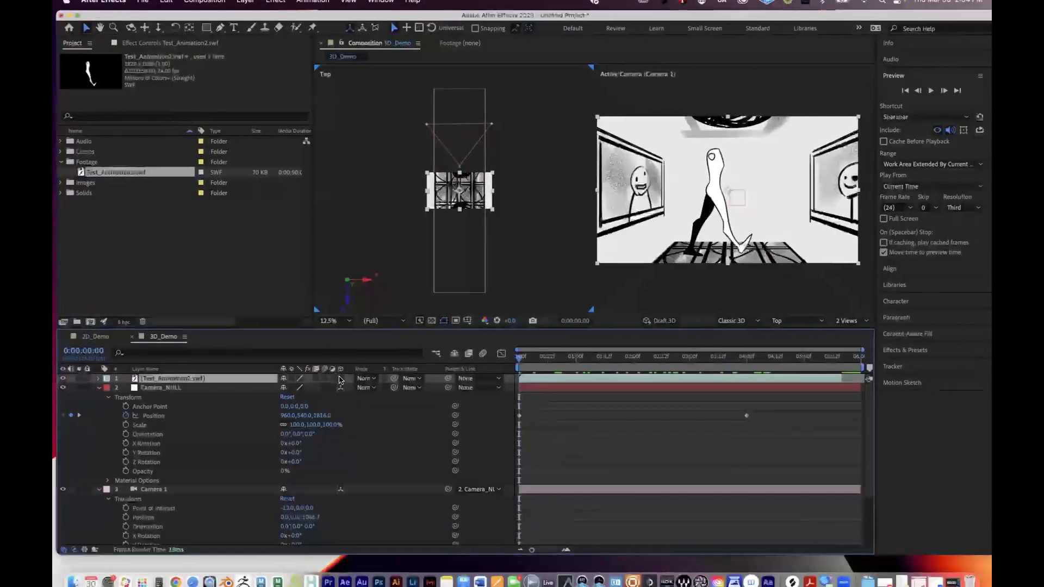
key(space)
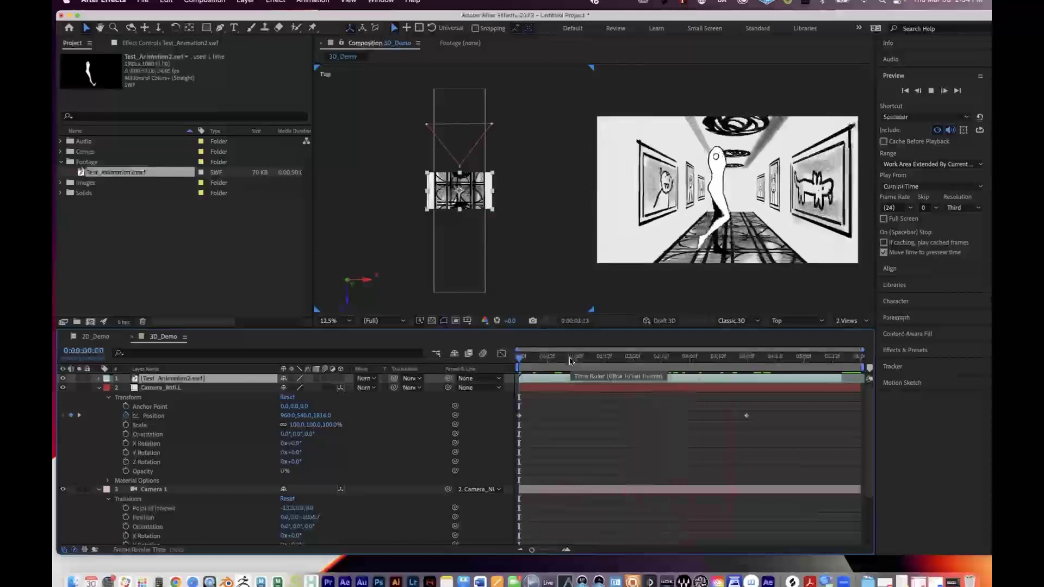
key(space)
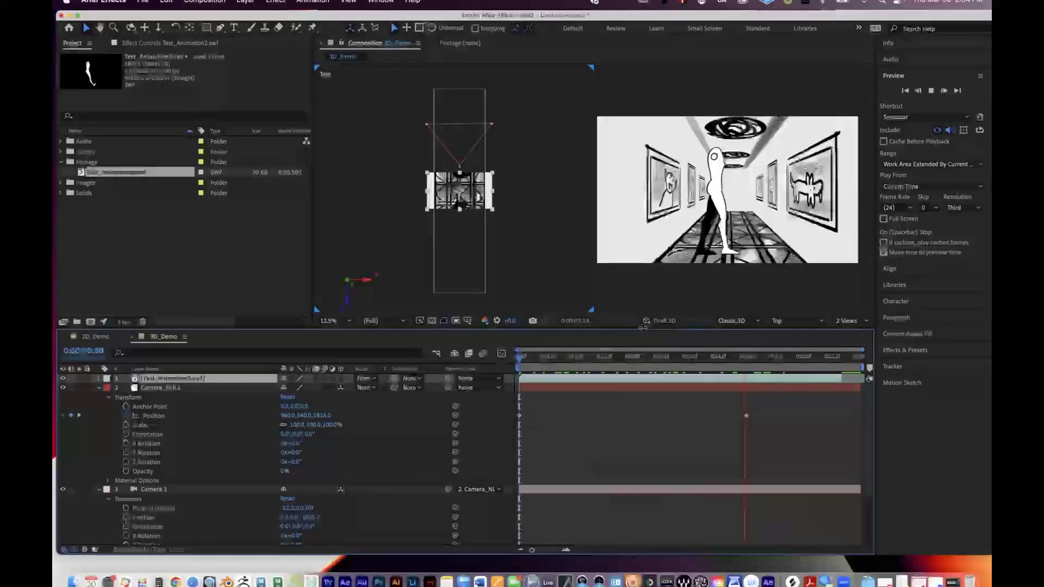
key(space)
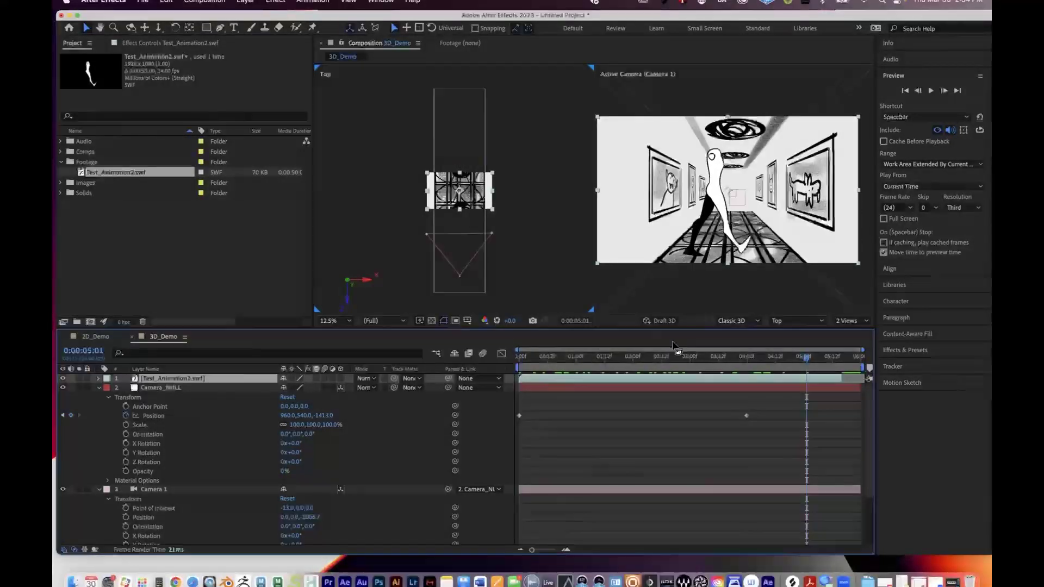
drag(594, 358, 466, 370)
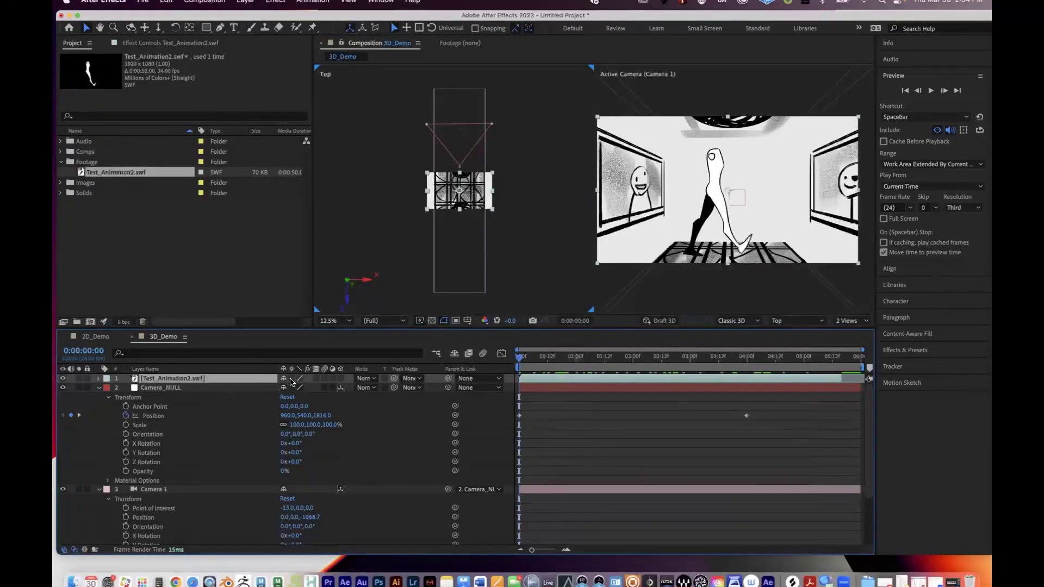
Step: Collapse the properties of the Camera_NULL and Camera 1 layers in the 3D_Demo timeline
click(155, 387)
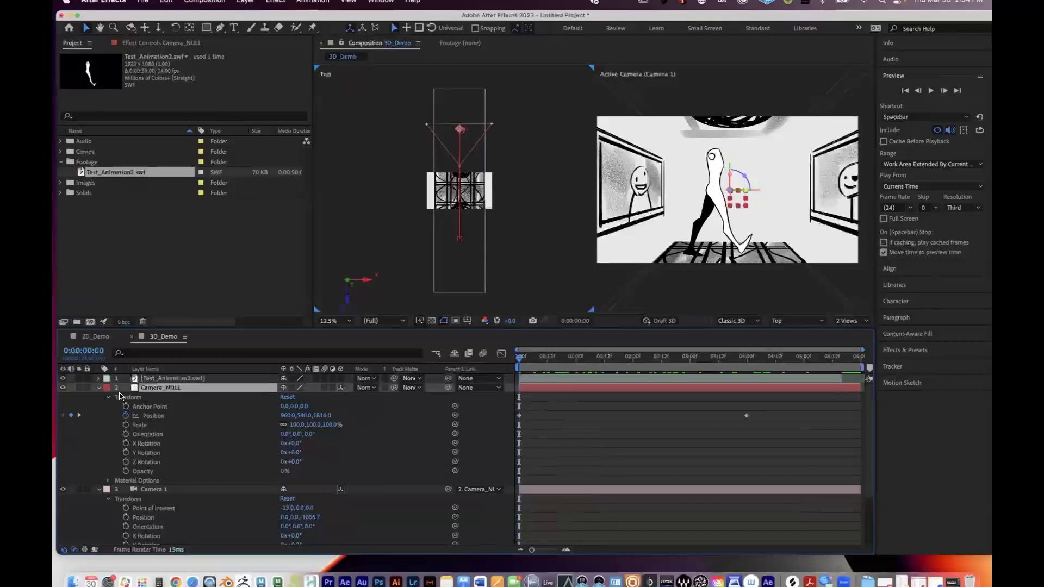
click(99, 388)
click(99, 398)
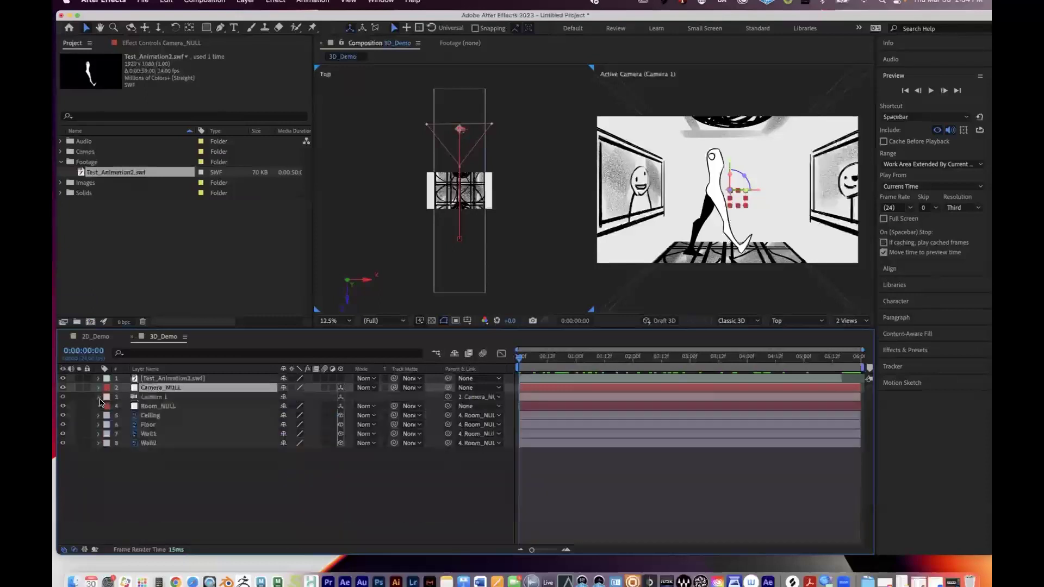
Step: Check the room and camera layers, then scrub to 0:00:03:01 to compare the 2D walking figure with the moving hallway
click(150, 443)
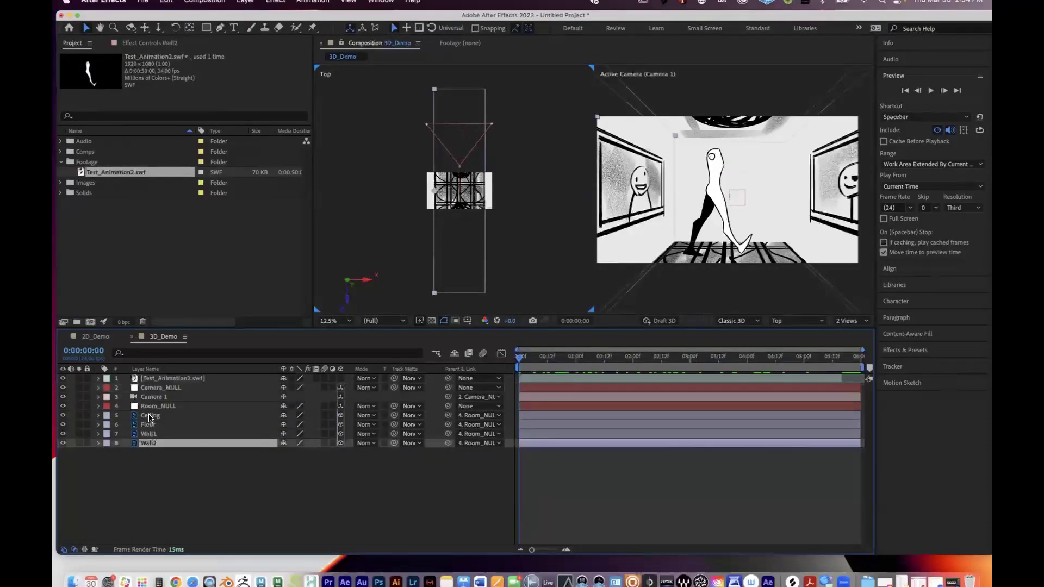
click(152, 415)
click(156, 397)
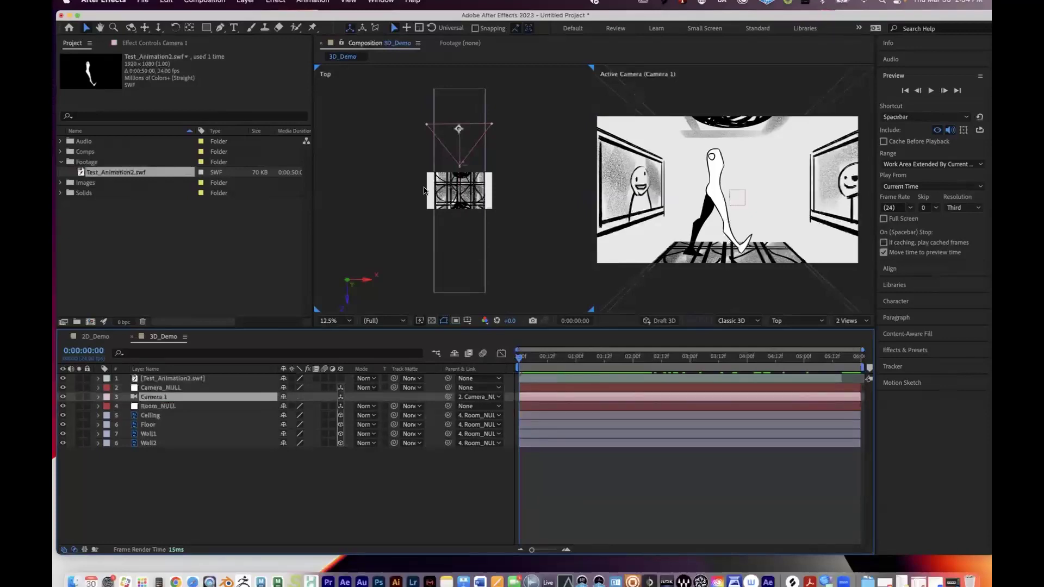
drag(552, 358, 474, 372)
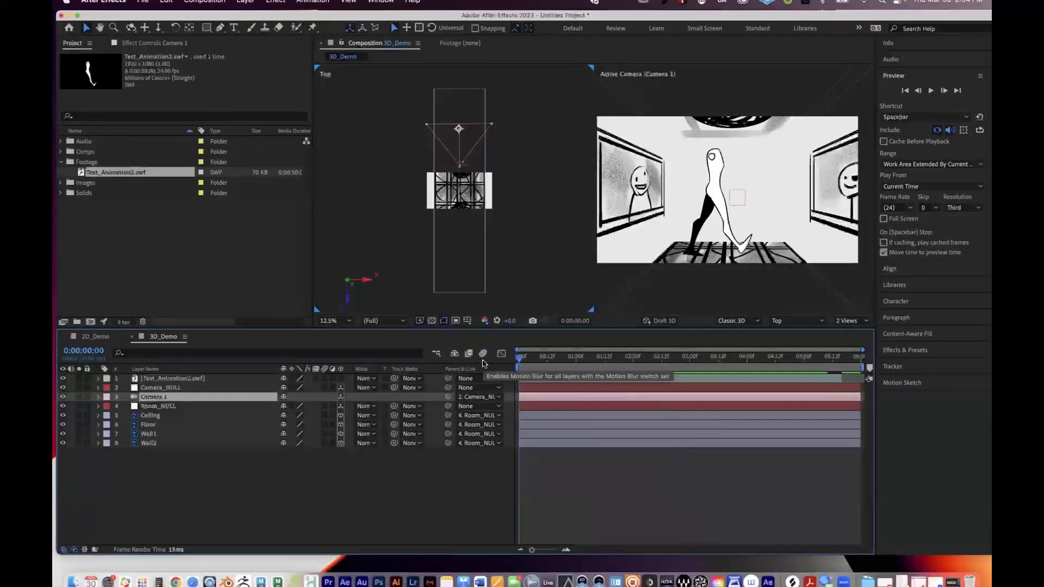
drag(519, 356, 692, 353)
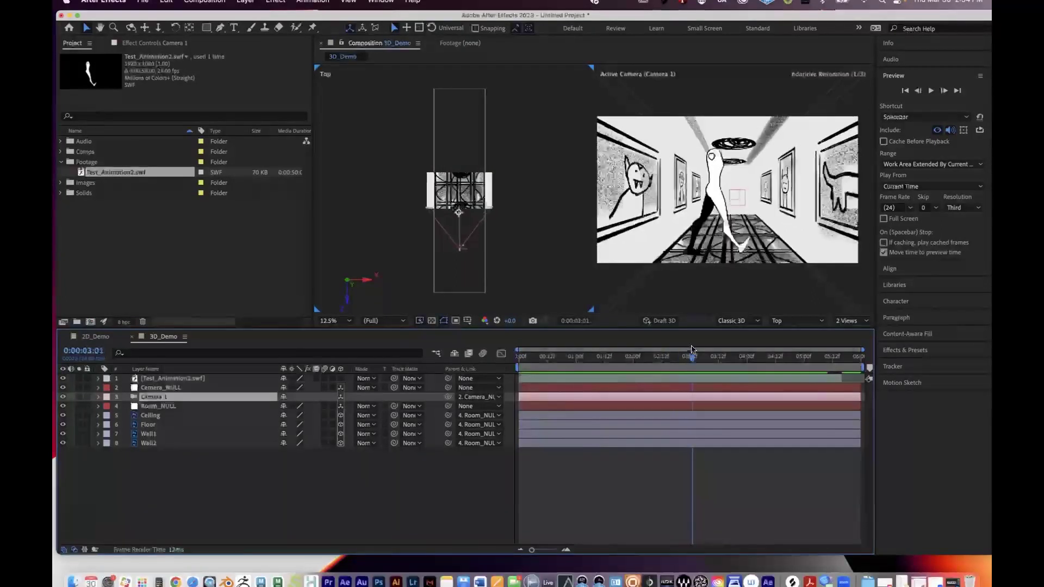
Step: Make the Test_Animation2.swf layer 3D, try Camera_NULL as its track matte in a preview, and undo the matte
click(175, 379)
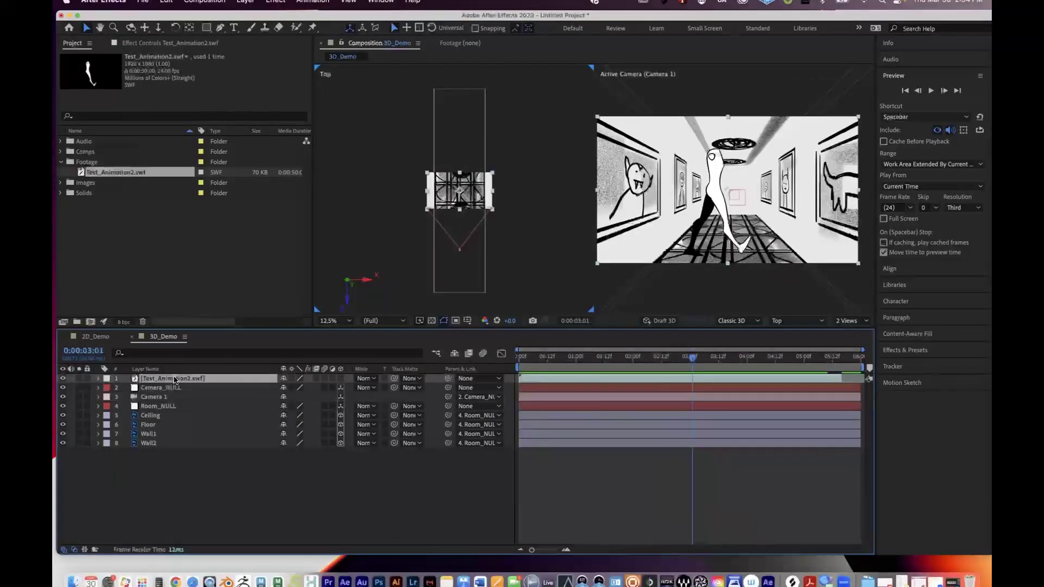
click(342, 379)
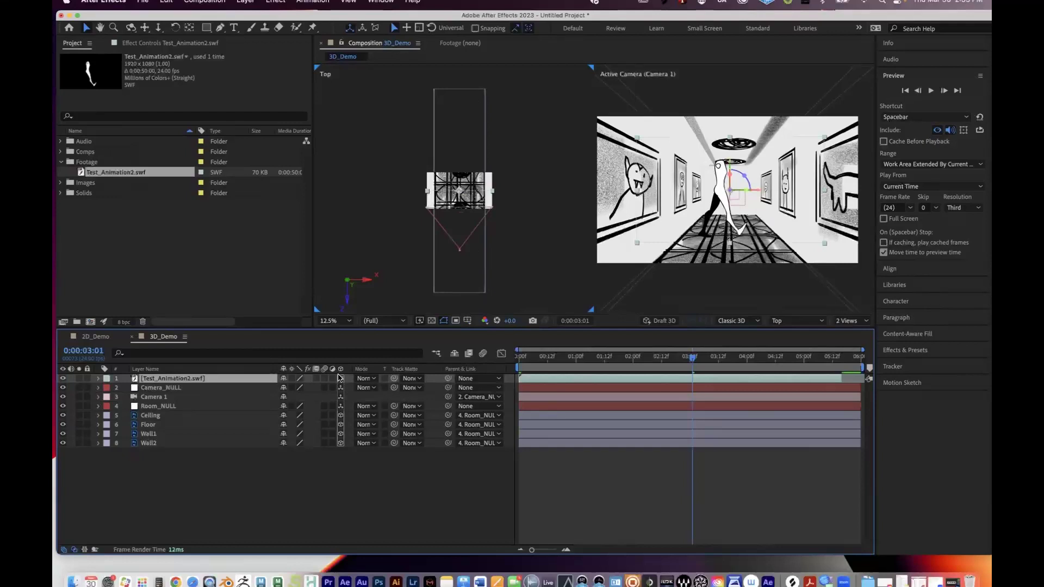
drag(342, 381, 174, 387)
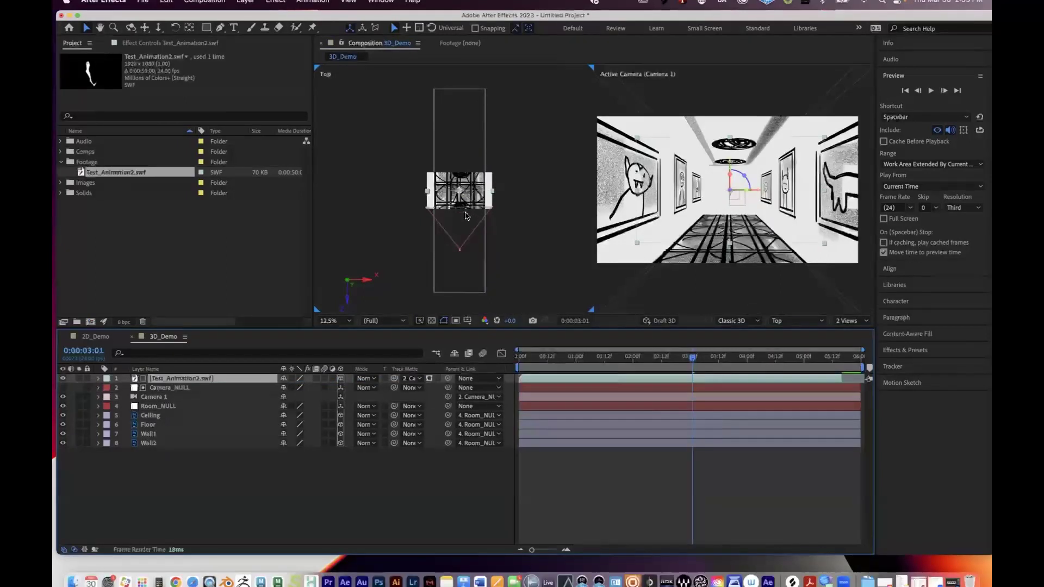
key(period)
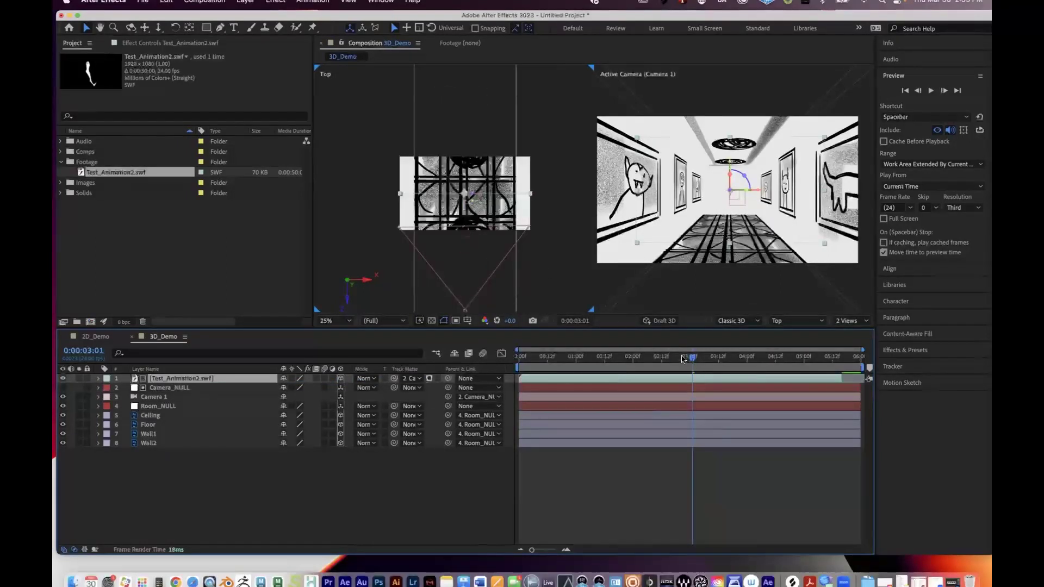
key(space)
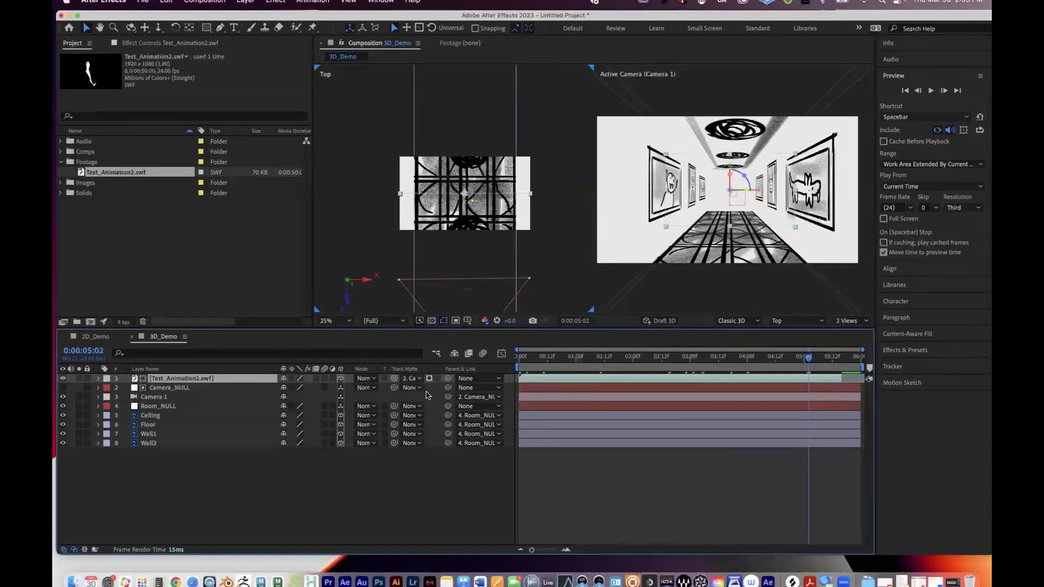
key(super+z)
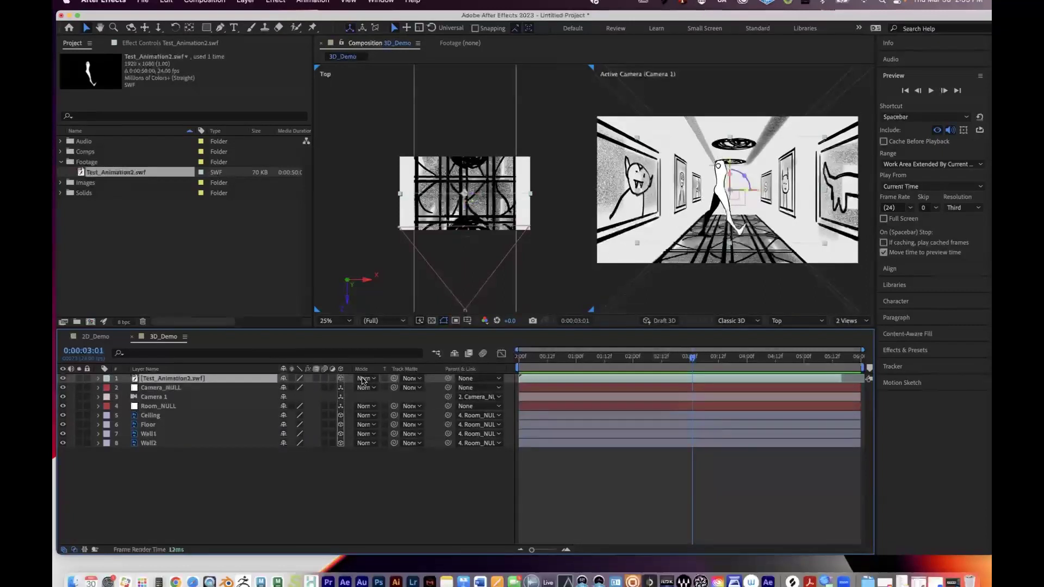
Step: Parent the Test_Animation2.swf layer to Camera_NULL and preview the walking figure against the camera move
drag(447, 381, 174, 388)
mouse_move(609, 365)
mouse_down()
mouse_move(566, 356)
mouse_move(611, 350)
mouse_up()
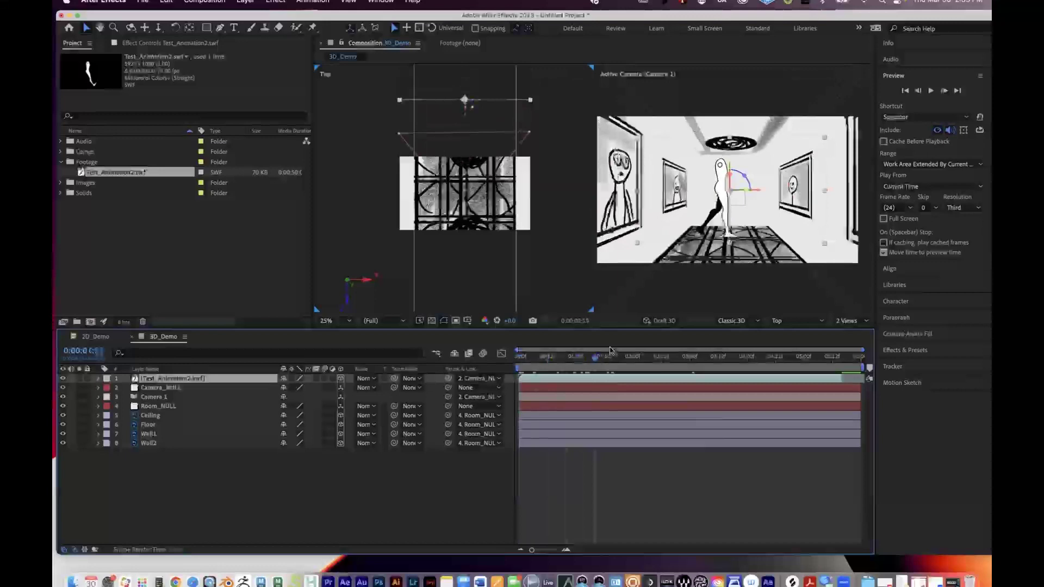
key(space)
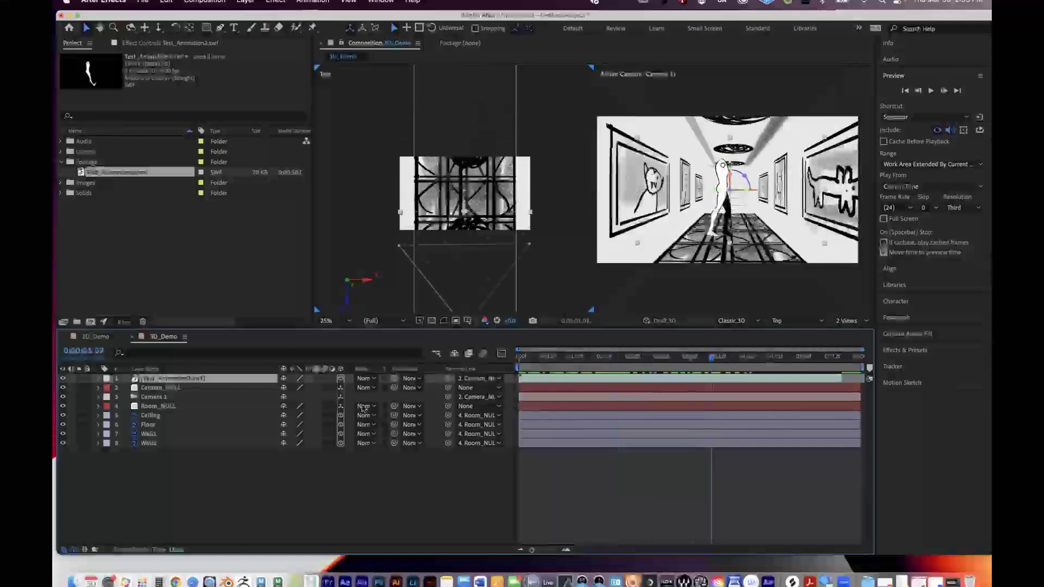
drag(704, 364, 503, 364)
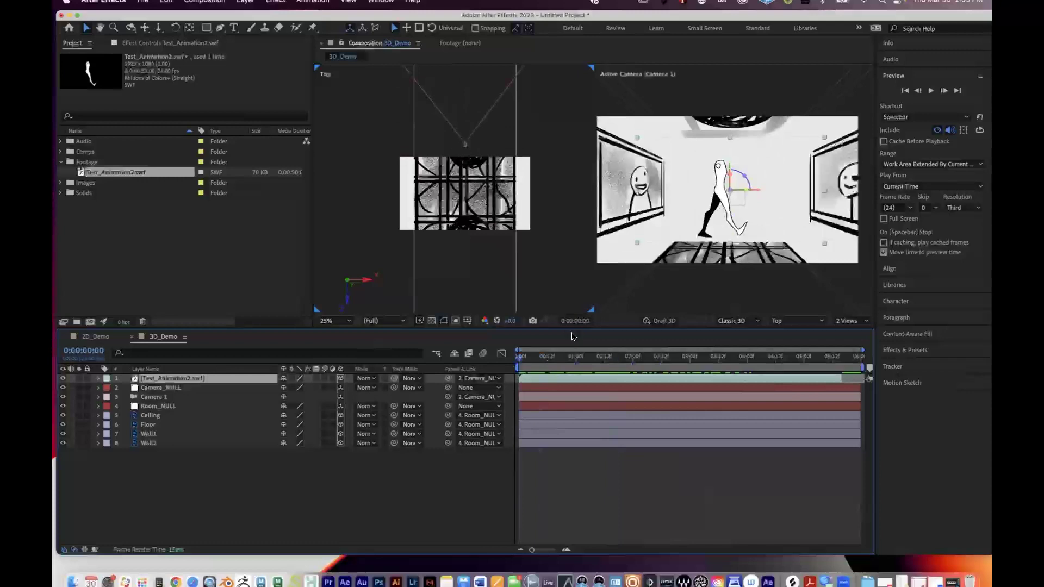
key(space)
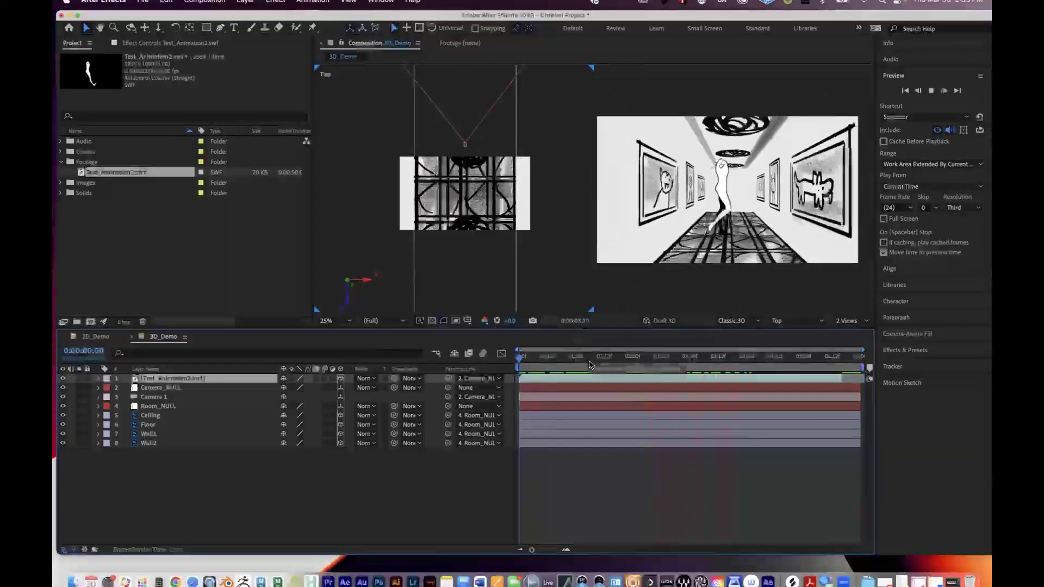
key(space)
click(744, 356)
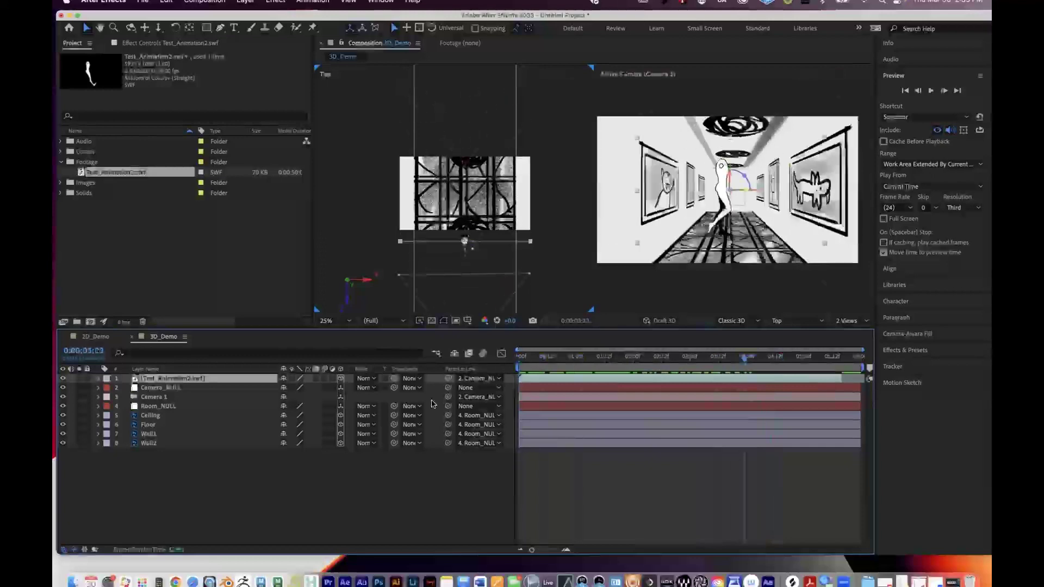
Step: Preview the camera move from the start and examine Camera 1's Transform properties and Camera_NULL's Position keyframes
click(155, 398)
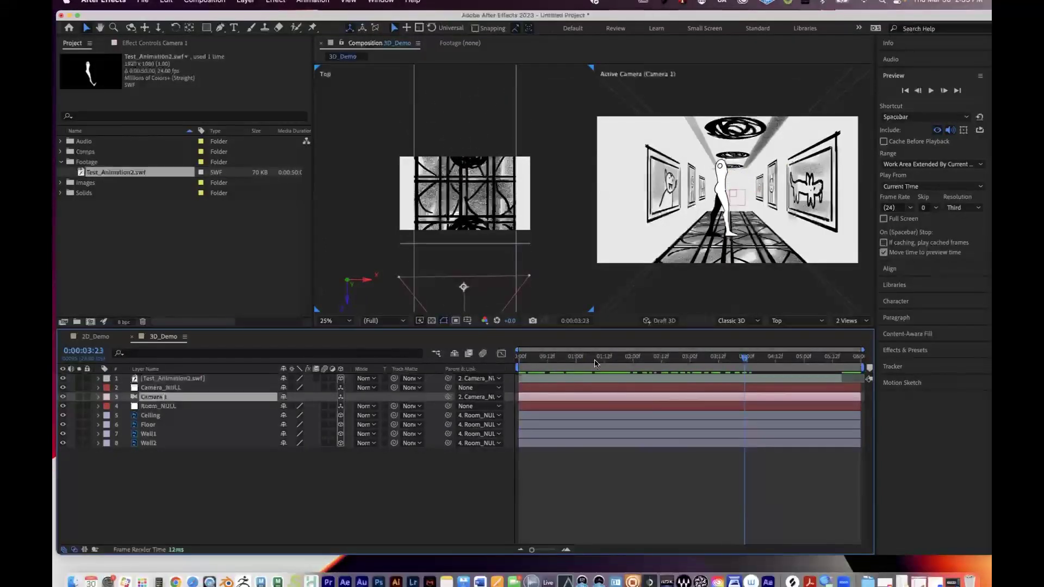
key(Home)
key(space)
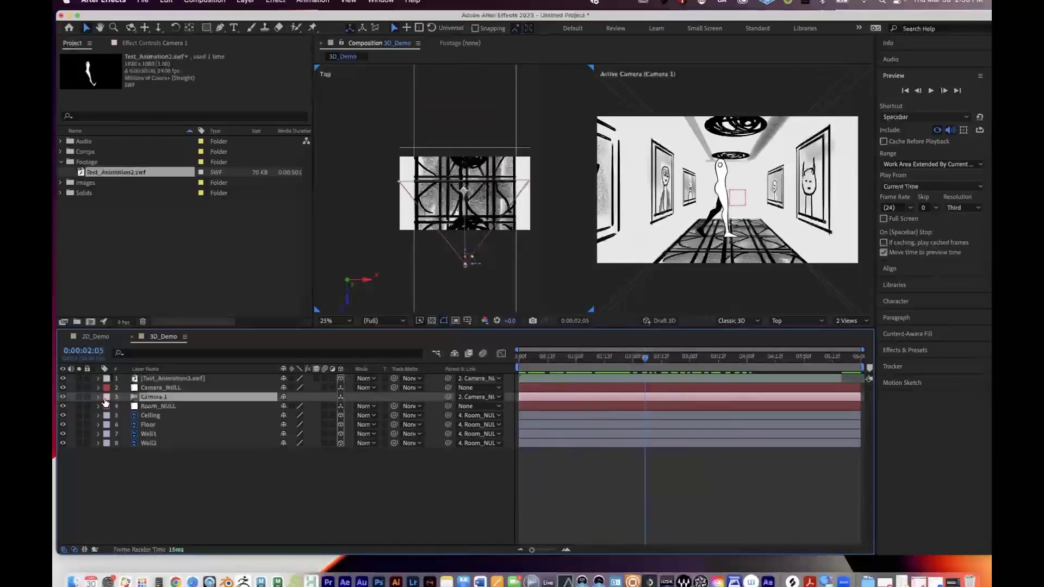
click(100, 399)
drag(644, 357, 624, 356)
click(161, 388)
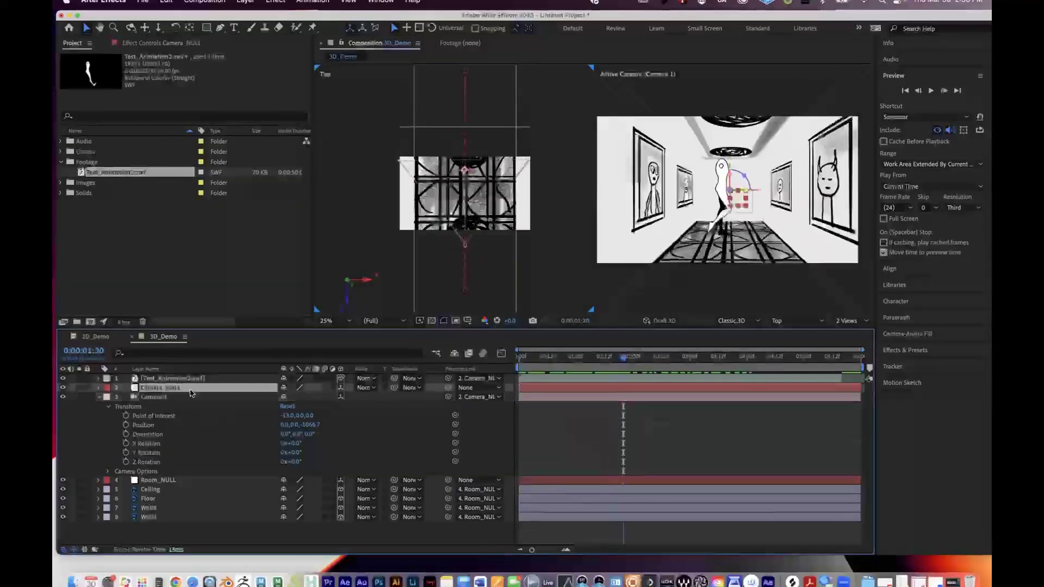
key(p)
click(617, 363)
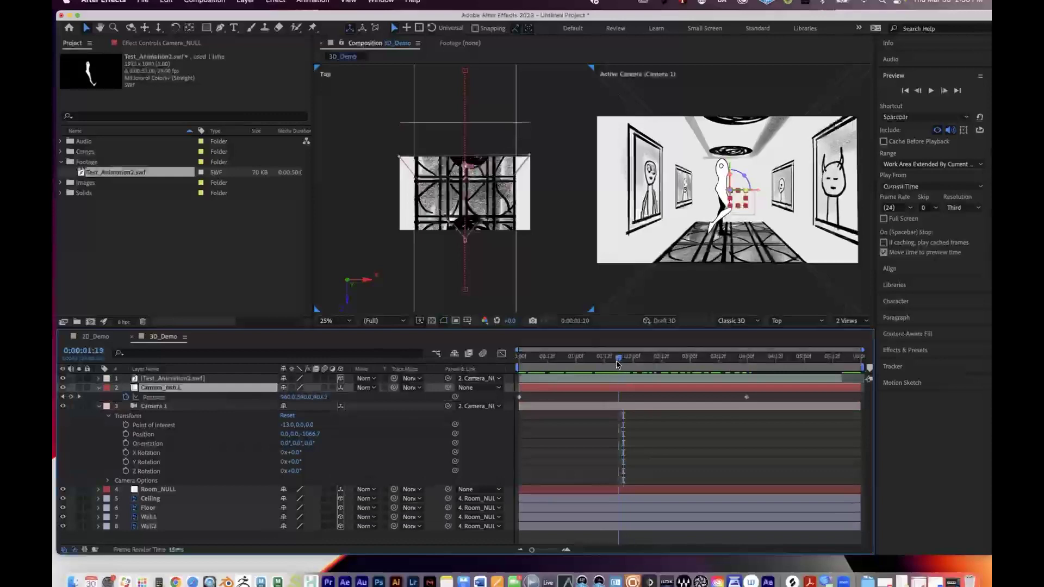
drag(618, 363, 625, 359)
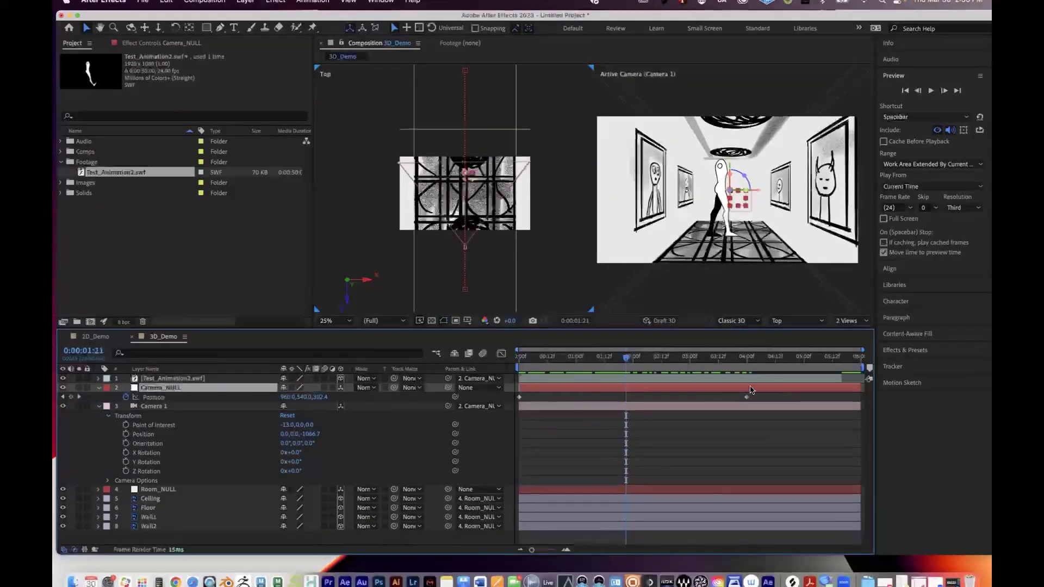
drag(756, 400, 521, 397)
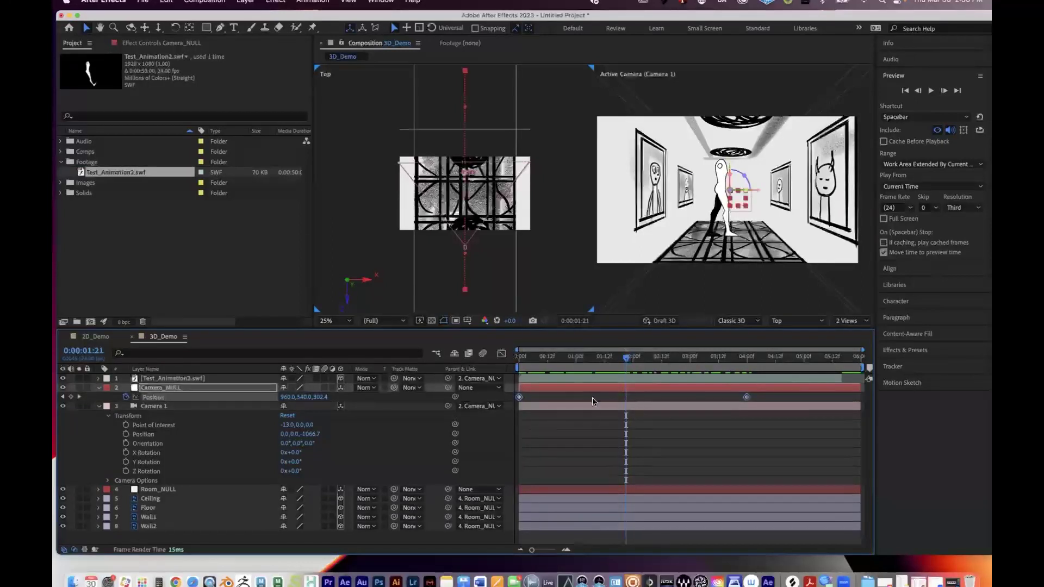
Step: Try different Point of Interest values on Camera 1 at 0:00:01:21 and revert them
click(659, 406)
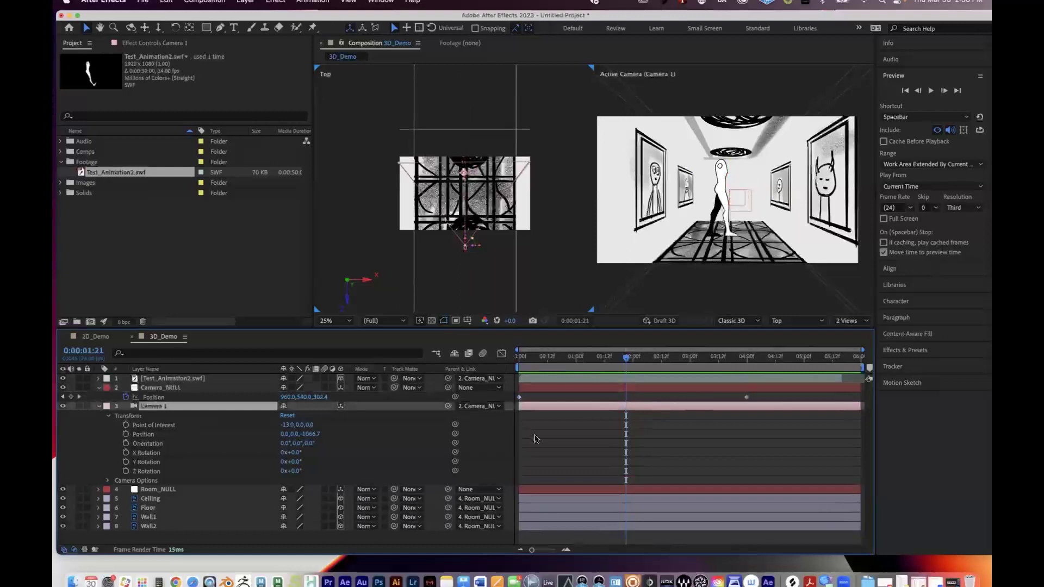
drag(298, 424, 264, 424)
drag(121, 406, 432, 275)
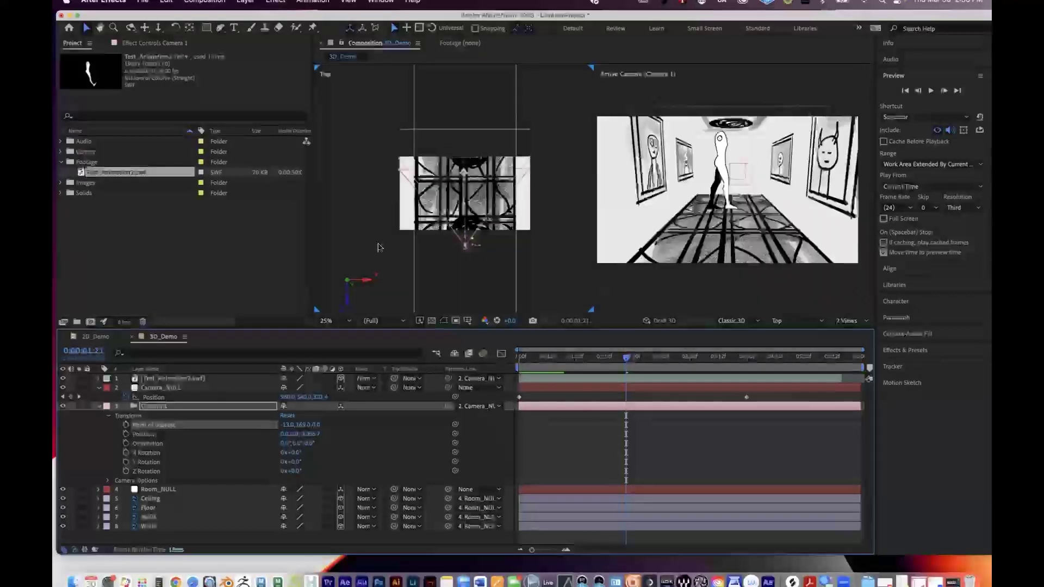
click(636, 374)
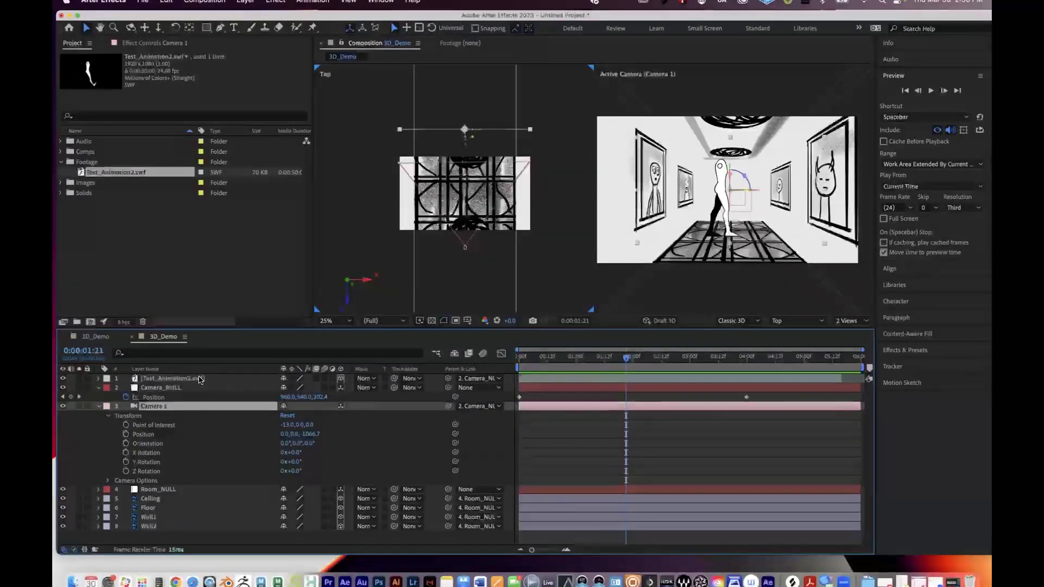
Step: Delete the Test_Animation2.swf layer from 3D_Demo and preview the empty hallway
click(215, 379)
key(Delete)
key(space)
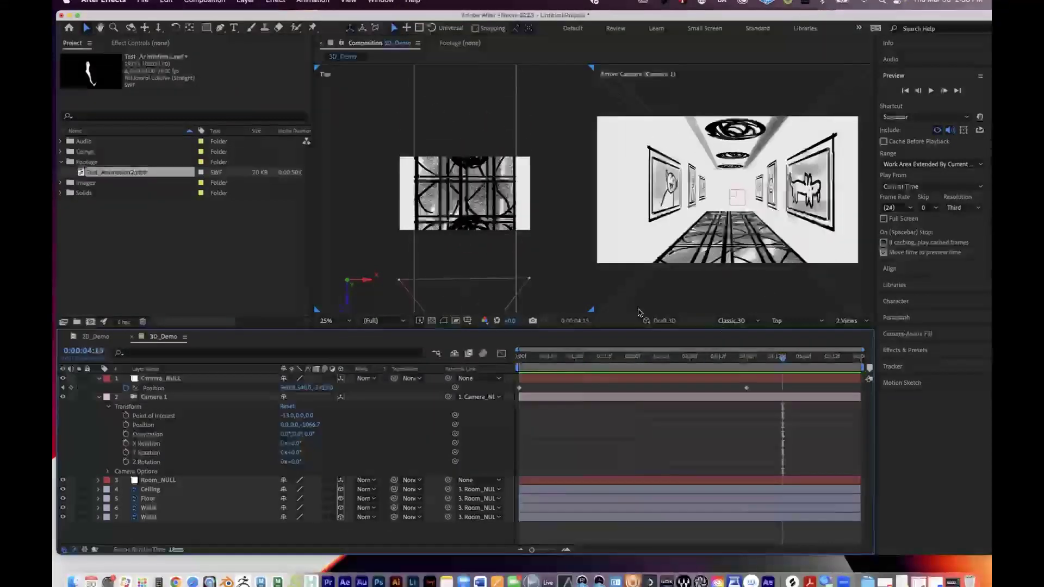
Step: Add the Test_Animation2.swf footage as the layer above Camera_NULL and preview it as a 2D layer up to 0:00:03:23
drag(115, 173, 179, 377)
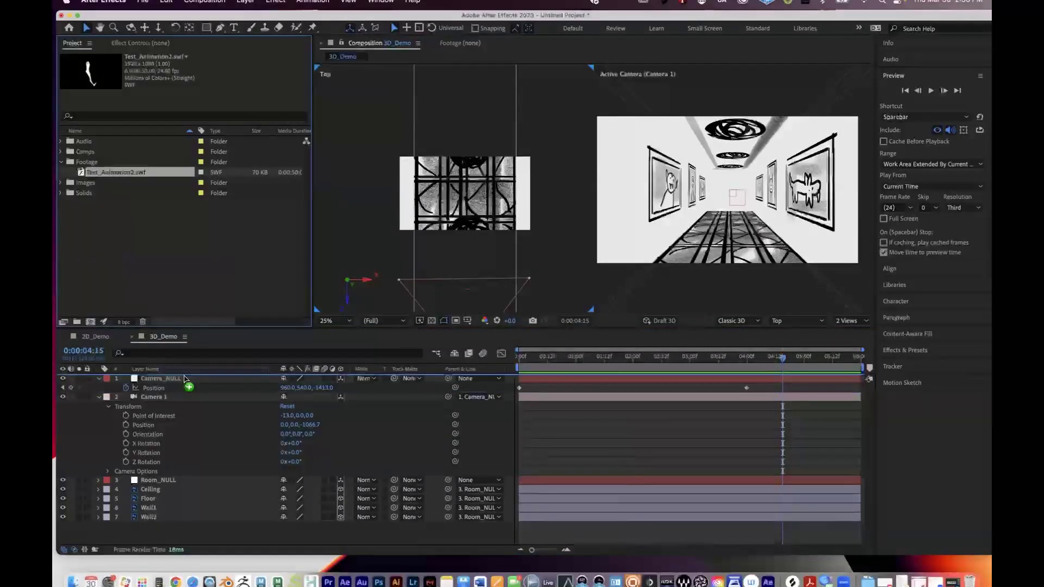
key(space)
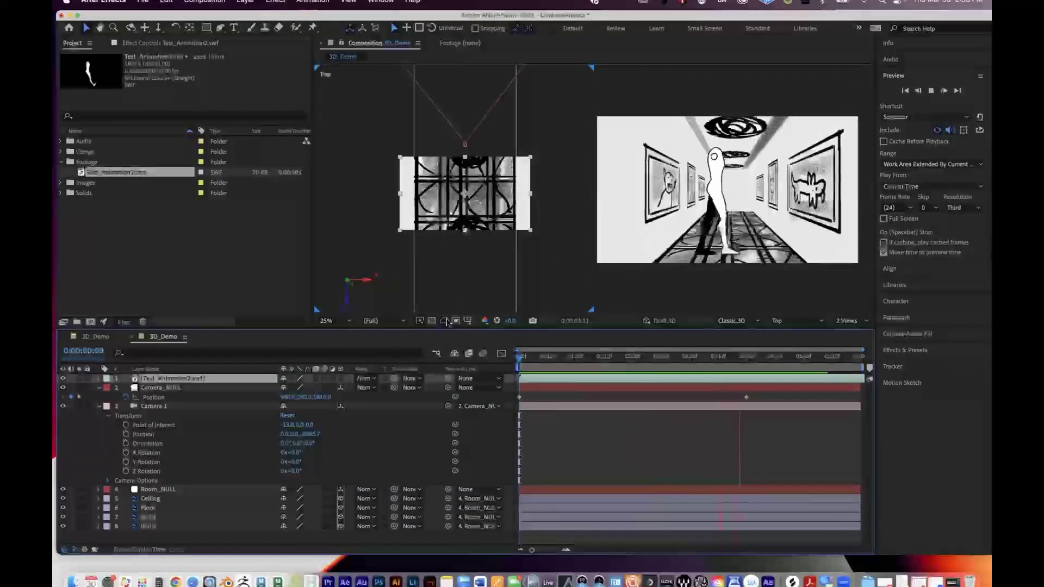
key(space)
drag(286, 427, 517, 442)
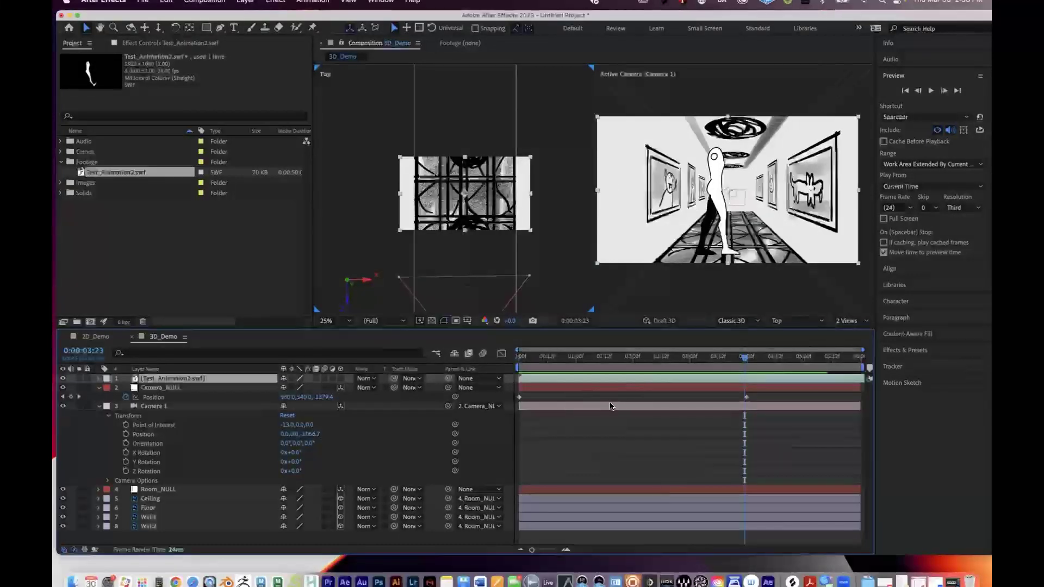
Step: Make the new Test_Animation2.swf layer 3D and move it along Z in the Top view until it sits just in front of the camera
click(340, 379)
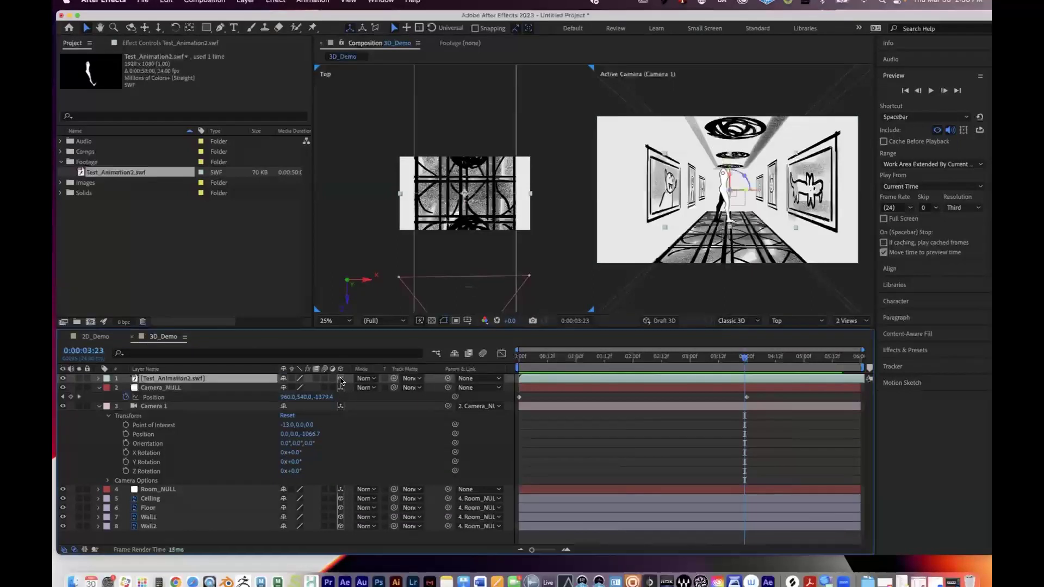
drag(465, 209, 459, 289)
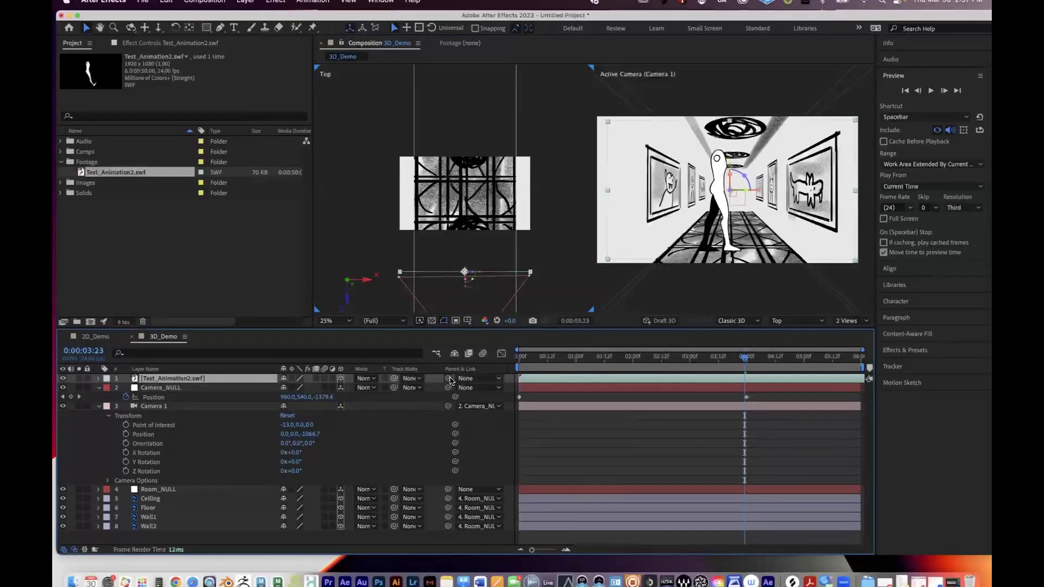
Step: Parent the repositioned Test_Animation2.swf layer to Camera_NULL and check the figure at 0:00:03:06
drag(449, 379, 155, 388)
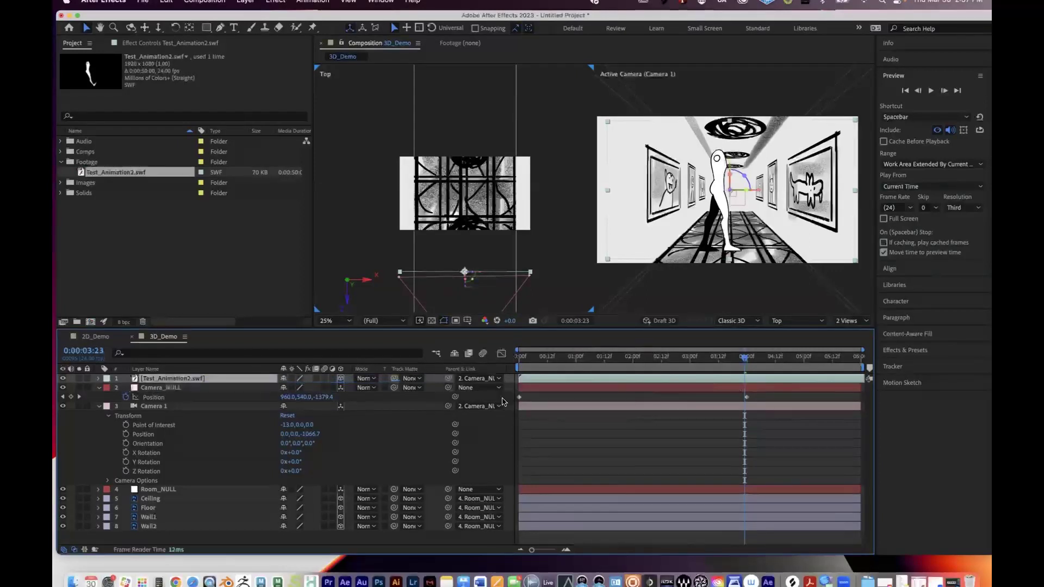
mouse_move(706, 368)
mouse_down()
mouse_move(672, 363)
mouse_move(704, 363)
mouse_up()
Step: Try shifting Camera 1's Point of Interest sideways at 0:00:03:06 and revert it
click(555, 406)
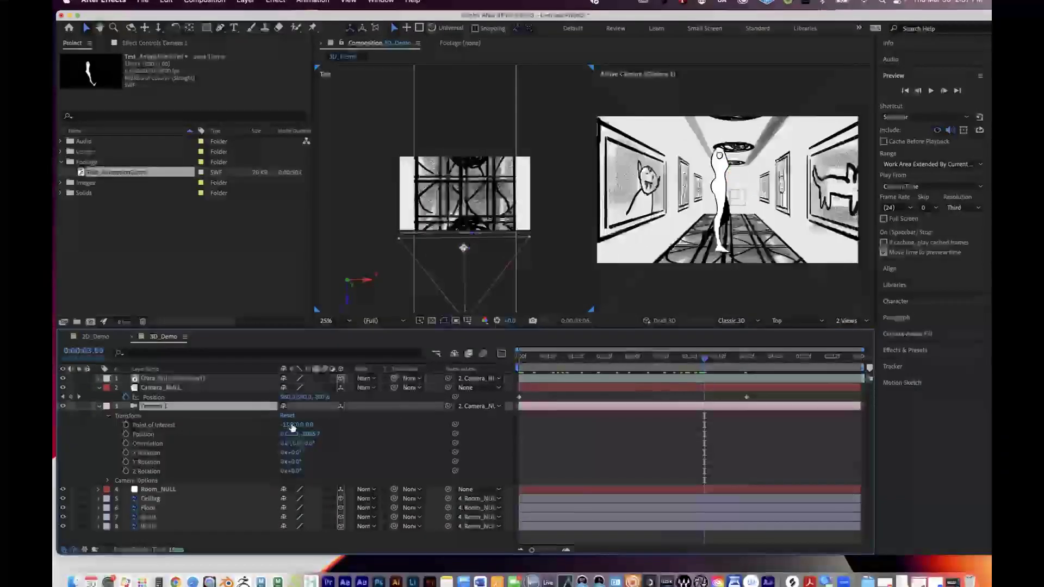
drag(287, 427, 318, 435)
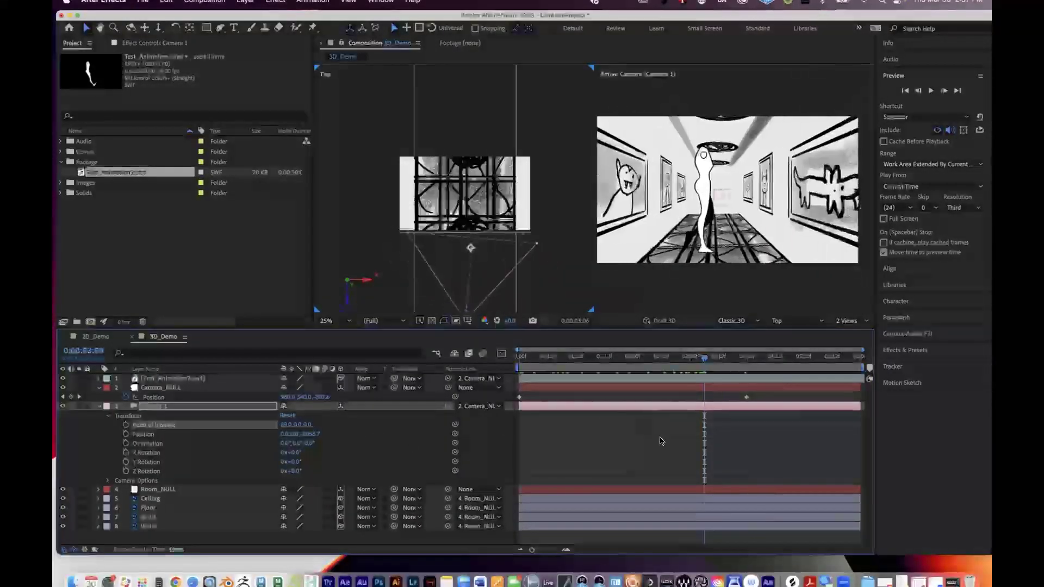
Step: Switch the 3D_Demo composition viewer to the 1 View layout showing the active camera
click(851, 321)
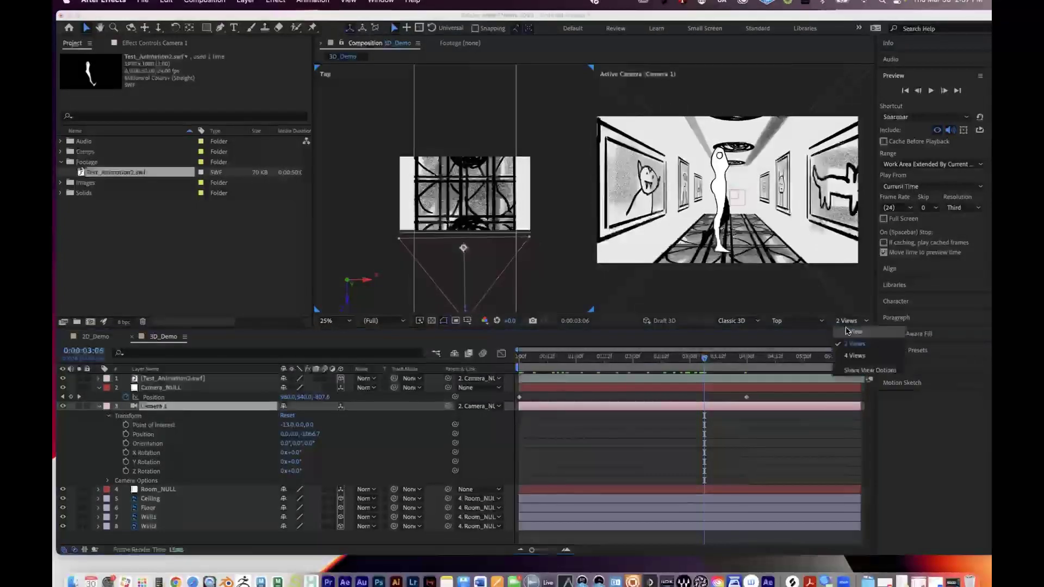
click(848, 329)
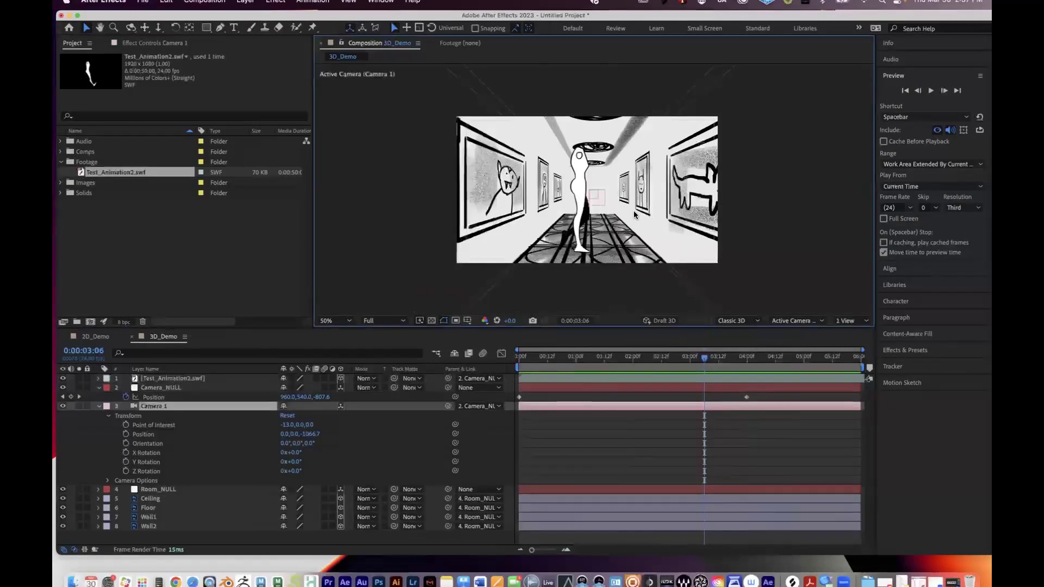
Step: Open the 2D_Demo composition and examine the painting layer's vanishing-point anchor and Scale keyframes at 0:00:01:15
click(94, 337)
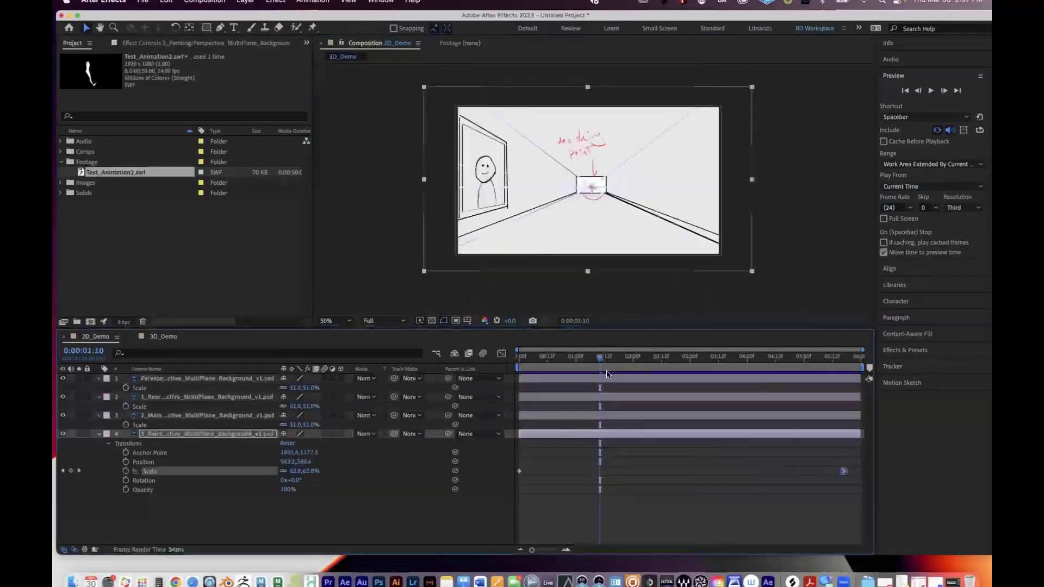
mouse_move(599, 360)
mouse_down()
mouse_move(497, 360)
mouse_move(591, 354)
mouse_up()
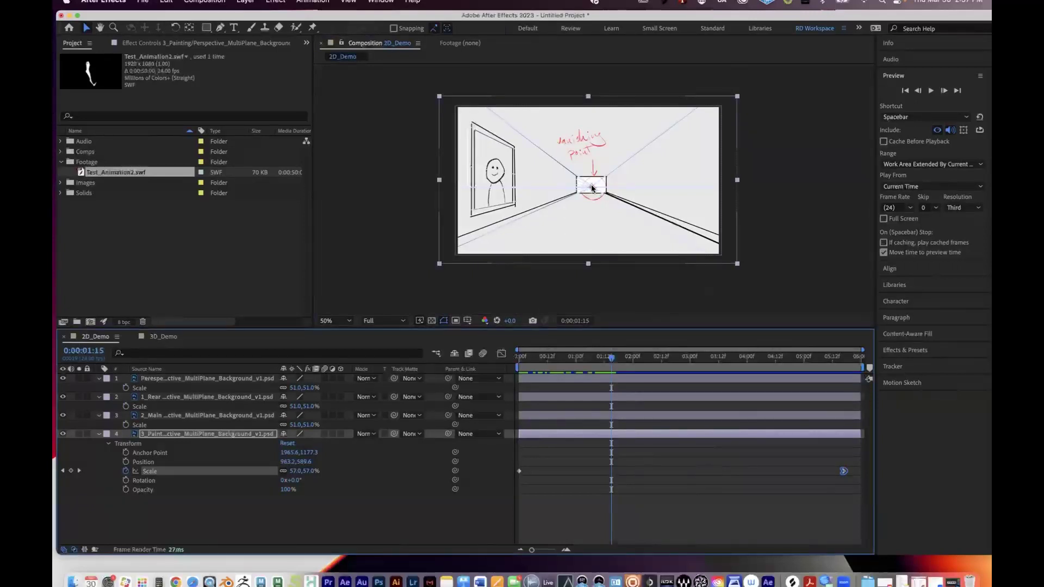
click(186, 54)
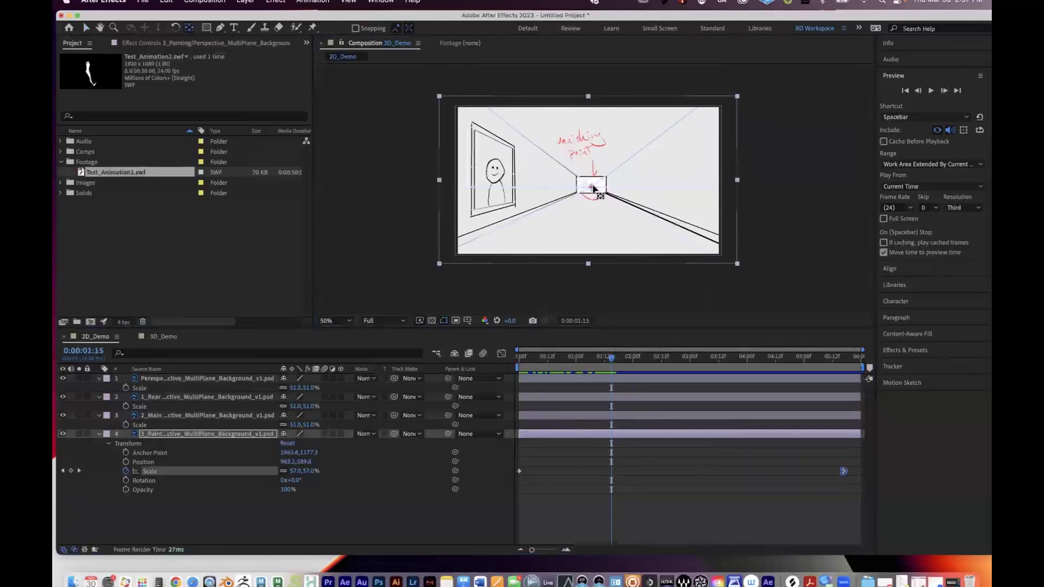
click(520, 471)
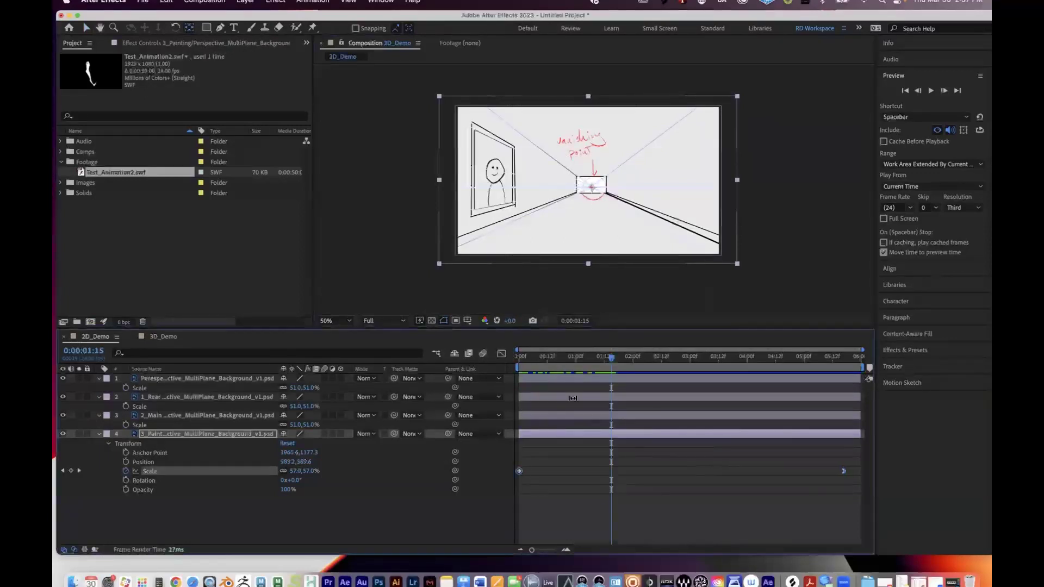
Step: Add Test_Animation2.swf as the top layer of 2D_Demo and preview the walking figure against the scaling hallway from the start
key(space)
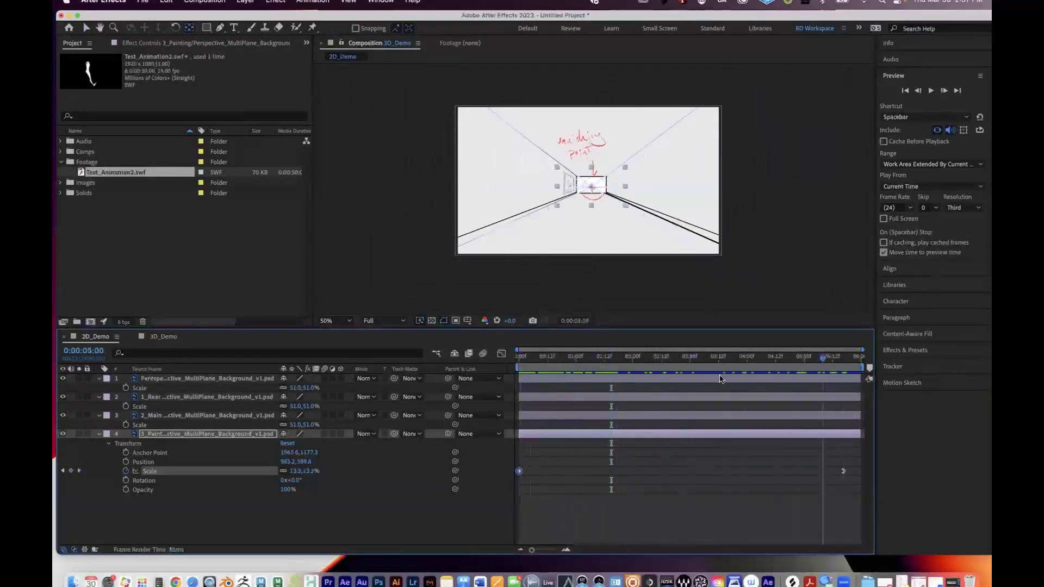
key(space)
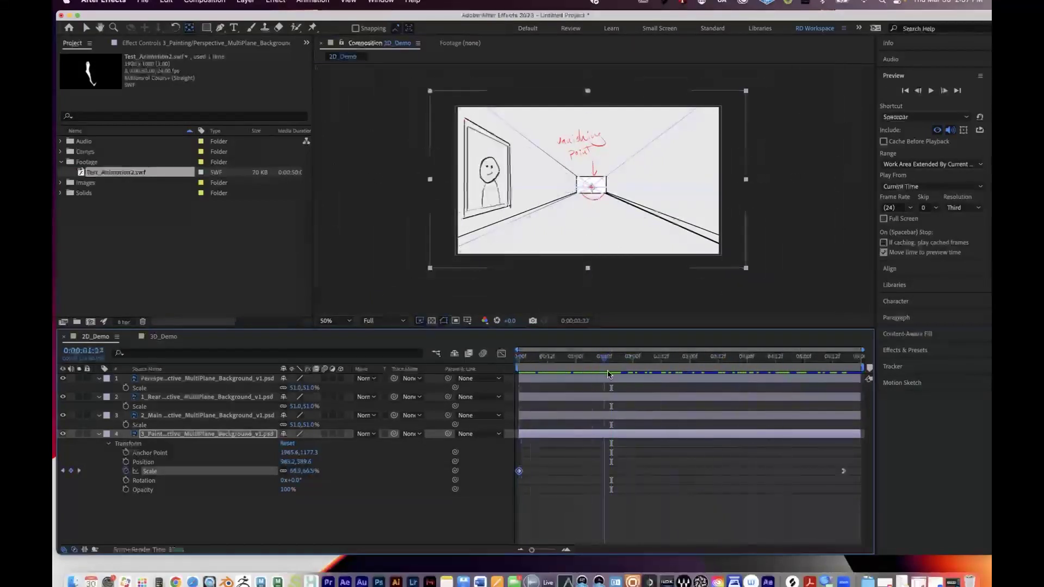
drag(115, 172, 163, 379)
drag(596, 368, 520, 355)
key(space)
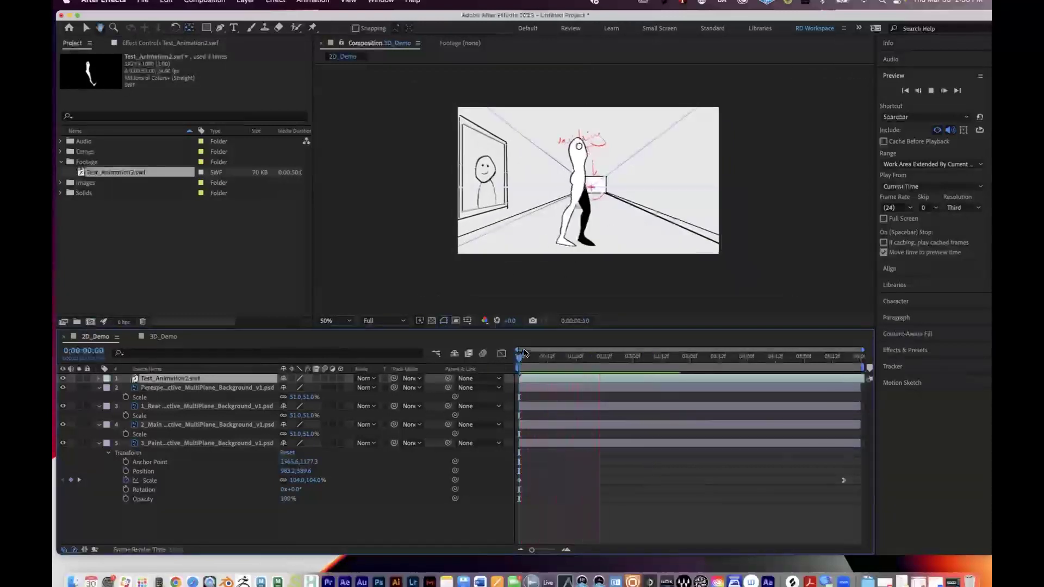
key(space)
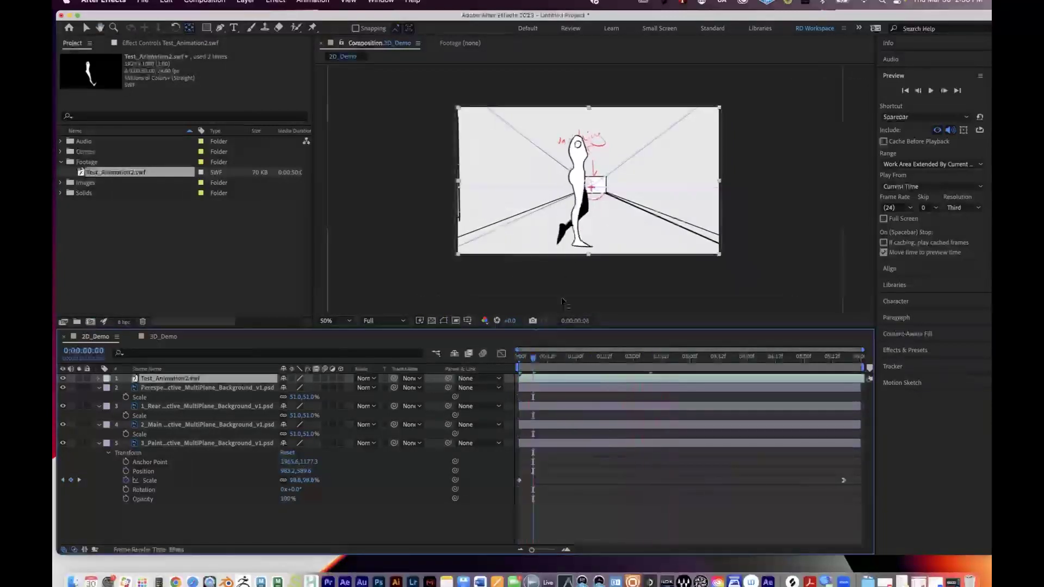
click(688, 356)
drag(705, 356, 564, 369)
Step: Open the 3D_Demo composition and compare the walking figure against the hallway at several times between 0:00:02:06 and 0:00:03:13
click(165, 340)
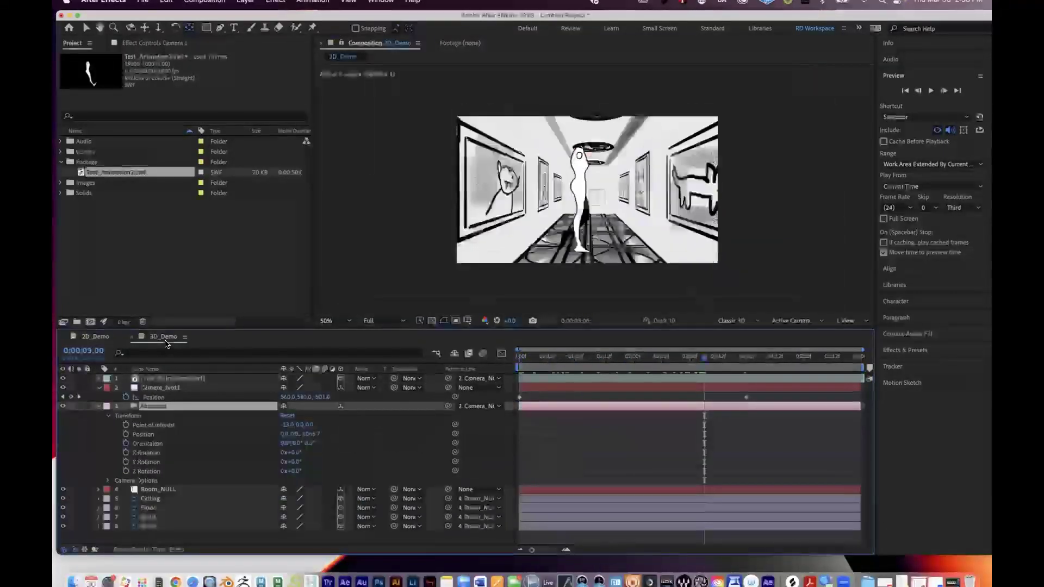
mouse_move(703, 356)
mouse_down()
mouse_move(717, 357)
mouse_move(688, 357)
mouse_move(713, 354)
mouse_up()
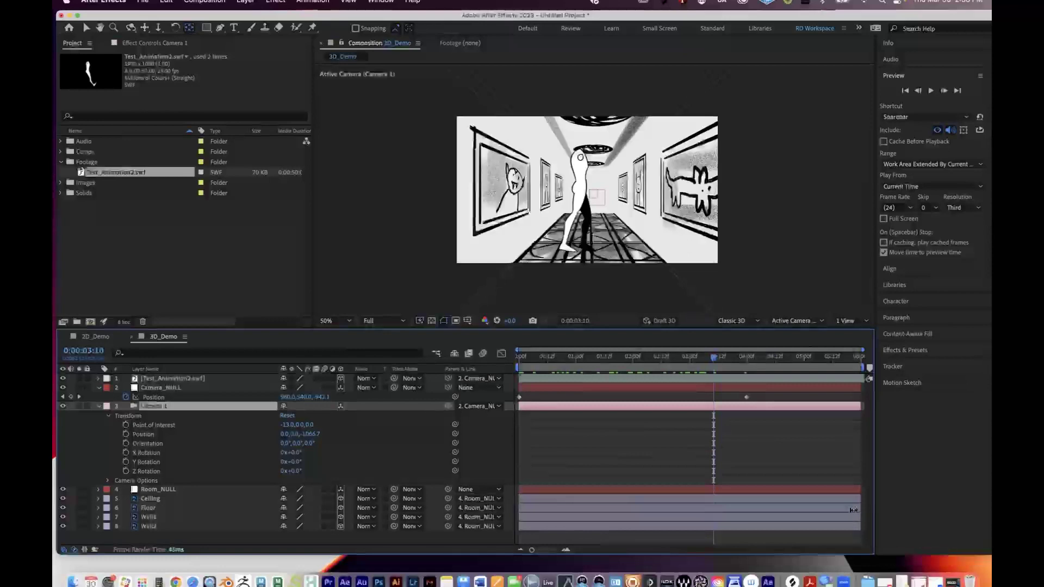
key(Page_Down)
key(Page_Down)
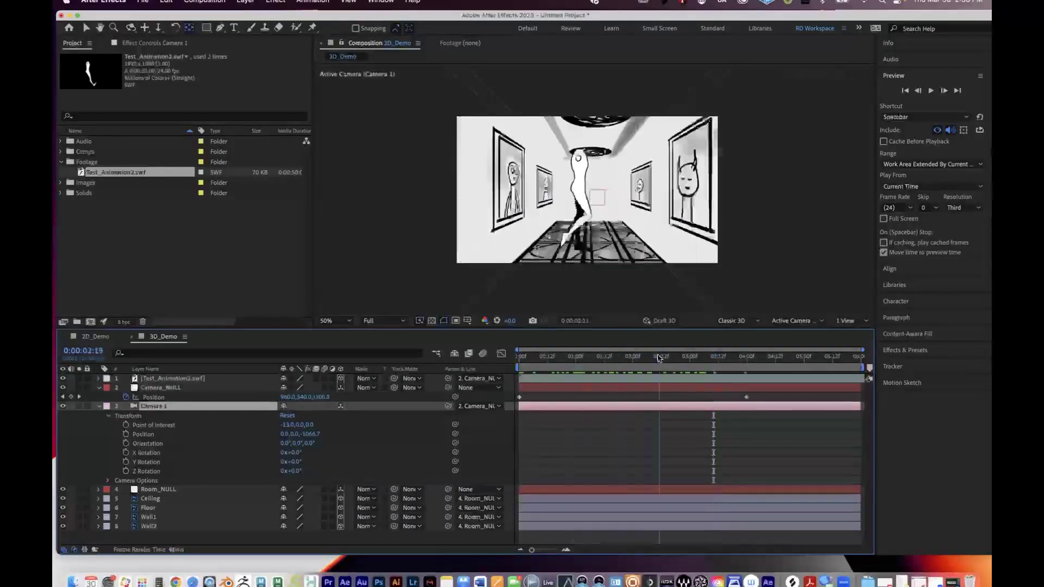
key(Page_Down)
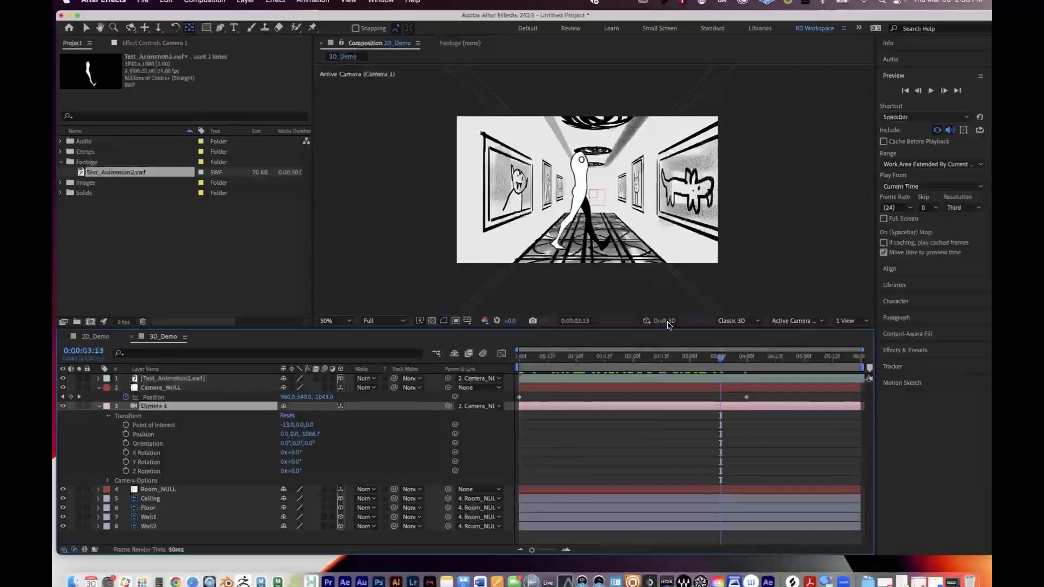
click(646, 356)
Step: Reveal the Rotation properties of the Ceiling, Floor, Wall1 and Wall2 layers and enlarge the timeline area to show them
click(84, 32)
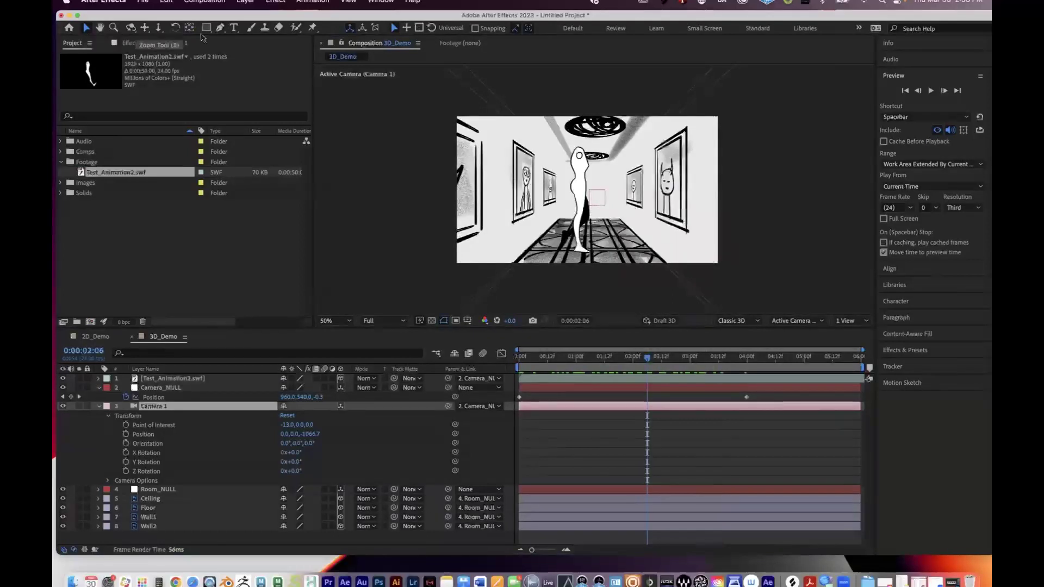
click(150, 499)
key(r)
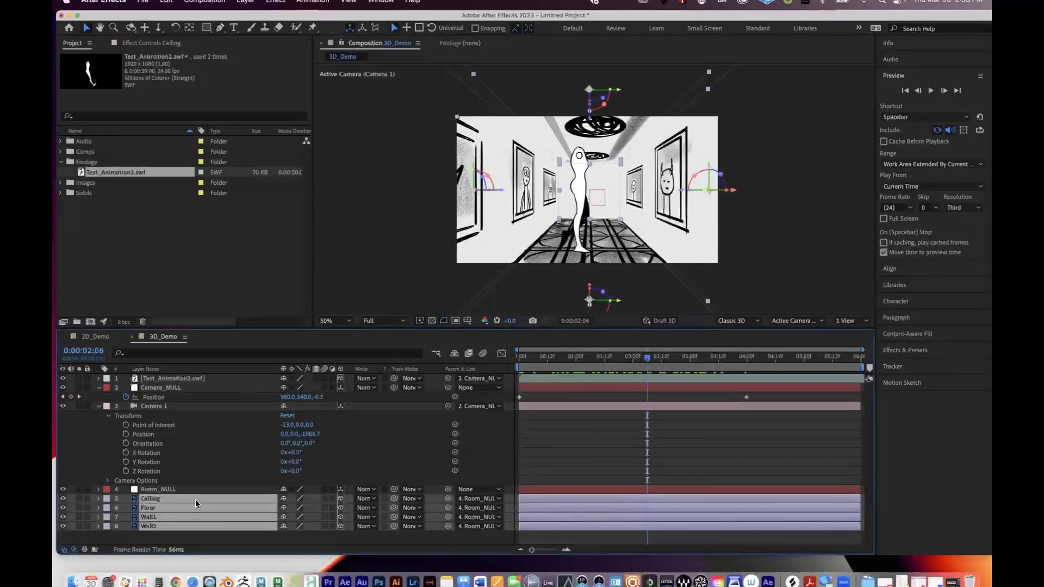
scroll(223, 484, down, 5)
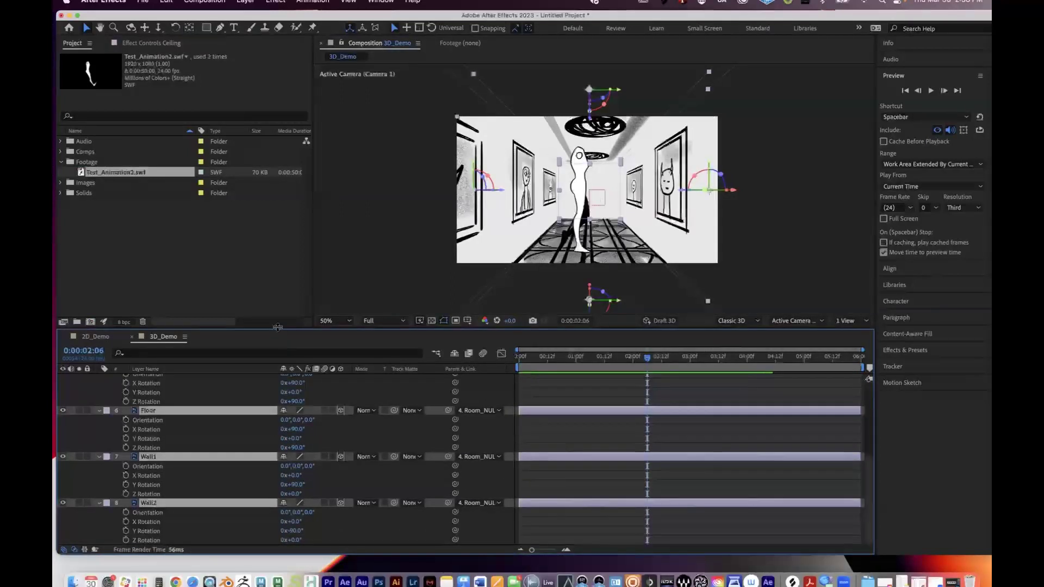
drag(277, 329, 288, 257)
scroll(285, 375, up, 1)
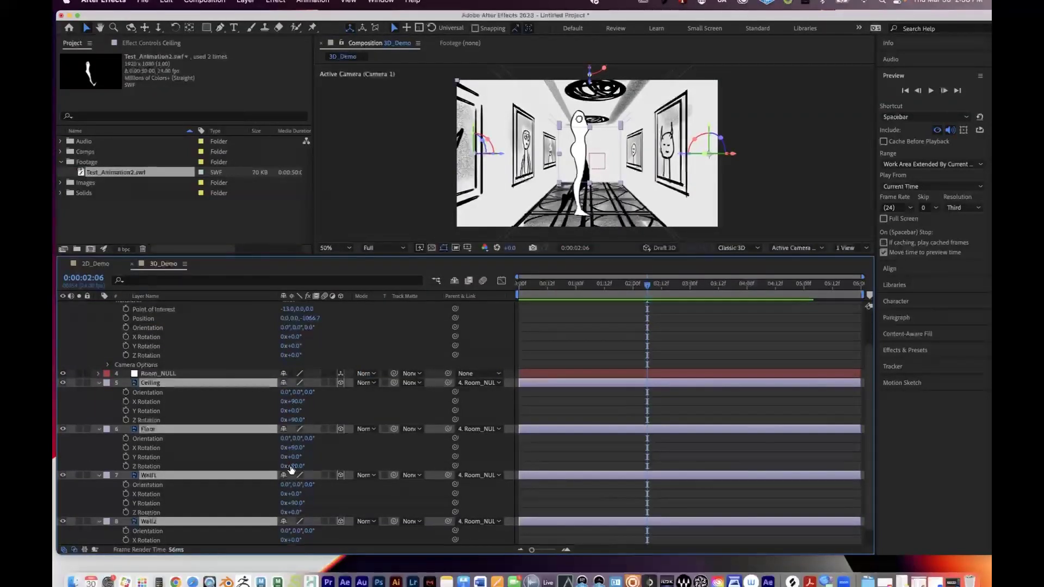
scroll(383, 492, down, 1)
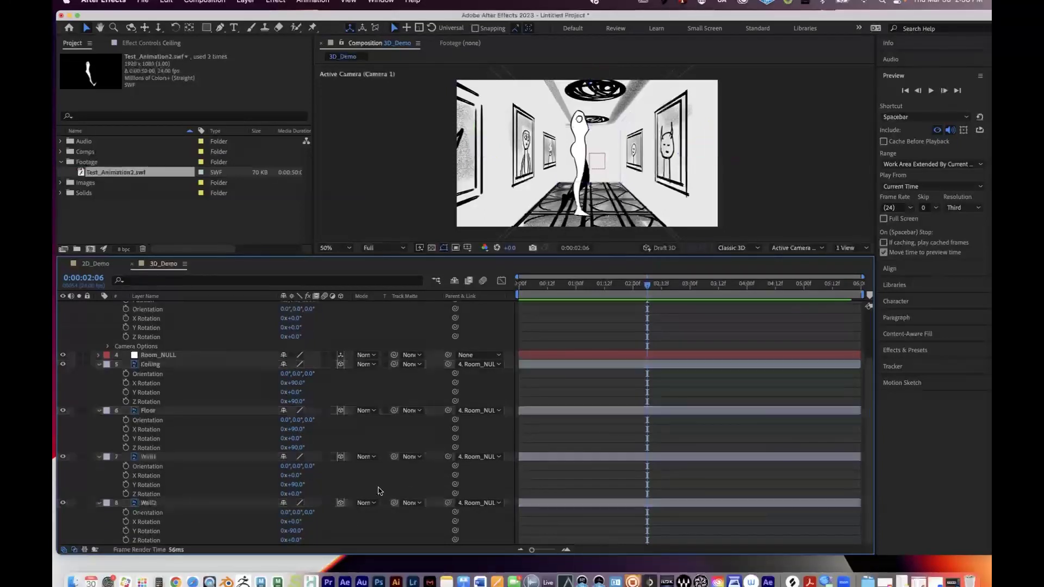
Step: Inspect the Wall1 and Wall2 layers and switch the viewer to 2 Views with the Top view zoomed out
click(163, 457)
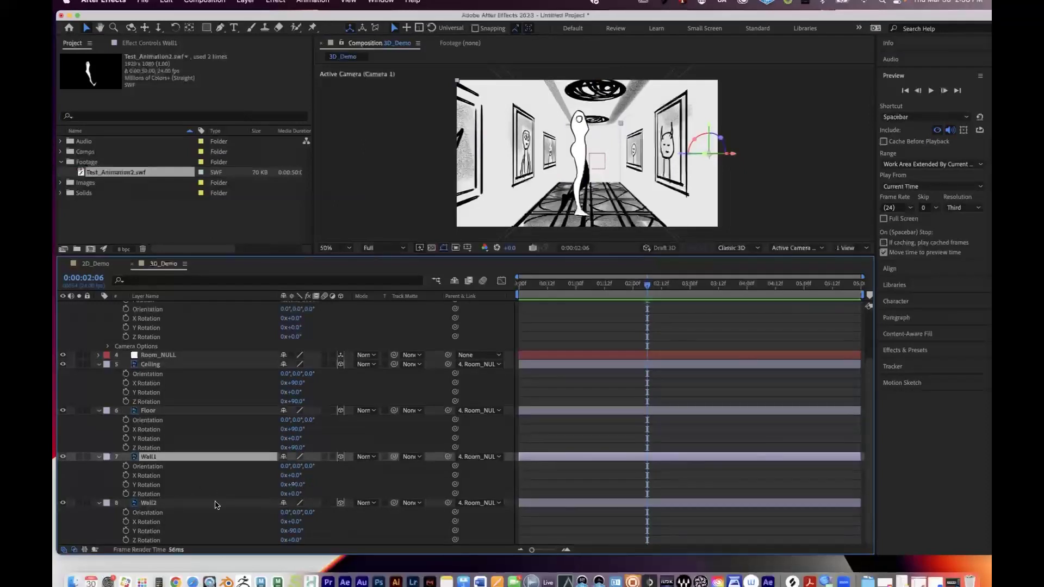
click(185, 504)
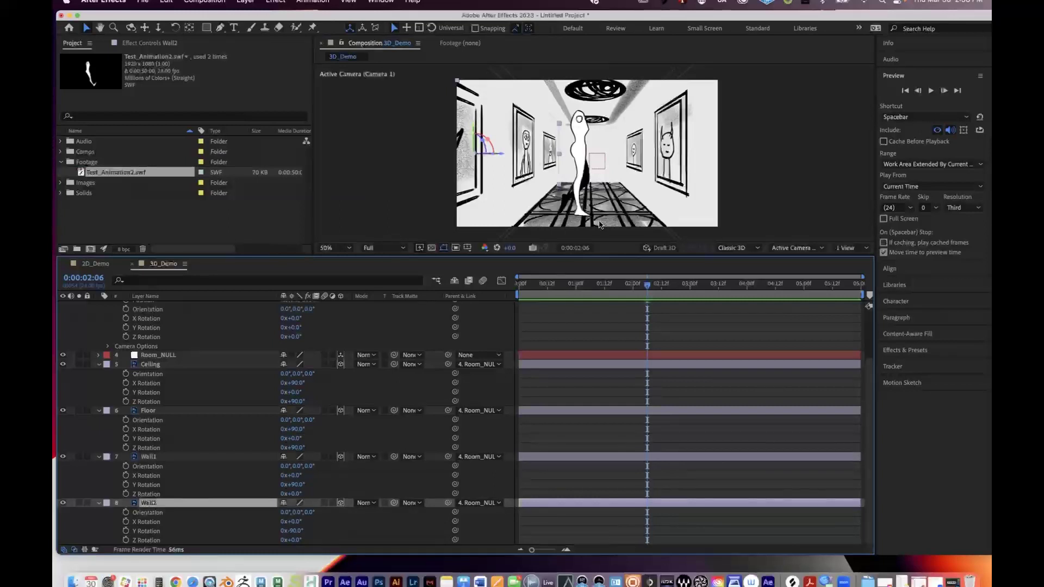
click(845, 249)
click(851, 274)
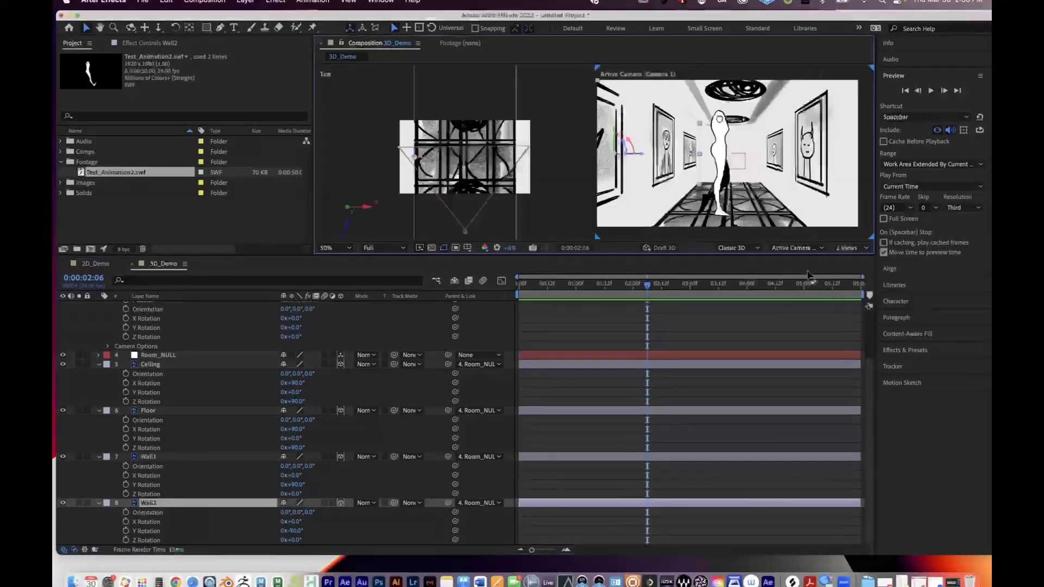
scroll(487, 204, down, 3)
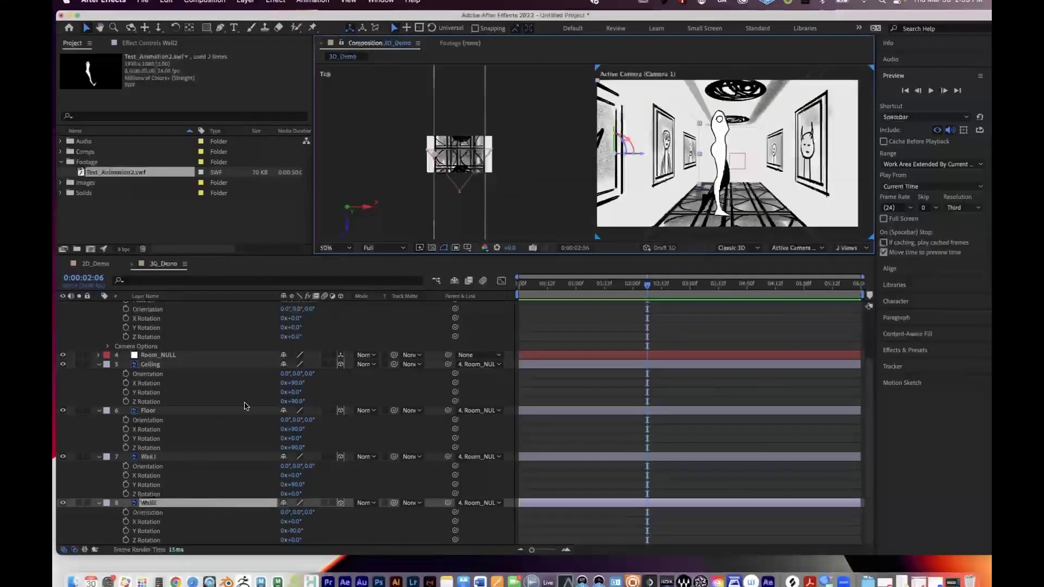
Step: Examine the placement of Wall1, Wall2, Floor, Ceiling and their parent Room_NULL in the Top and Active Camera views
click(154, 455)
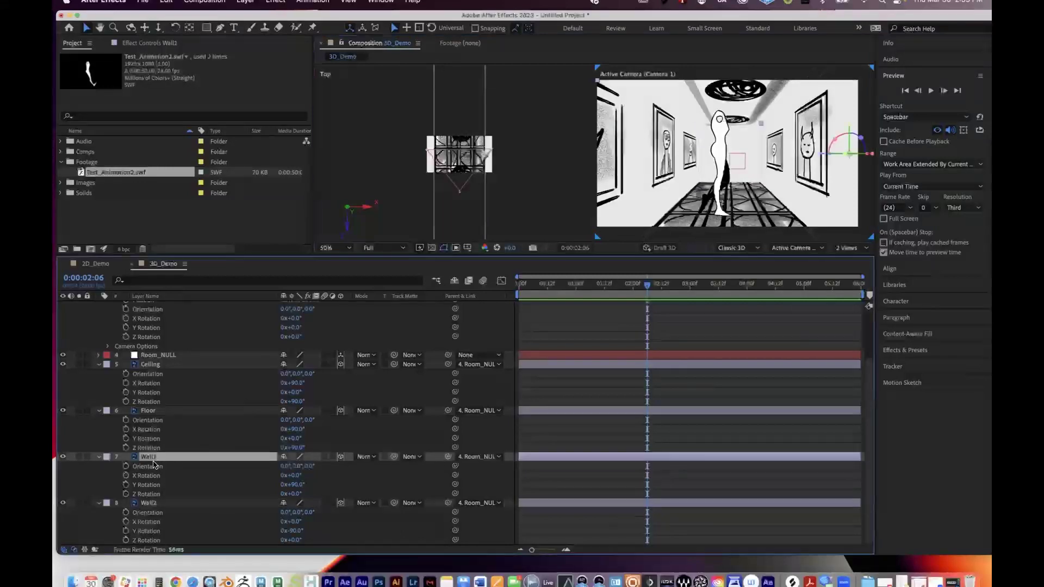
shift+click(160, 502)
click(158, 410)
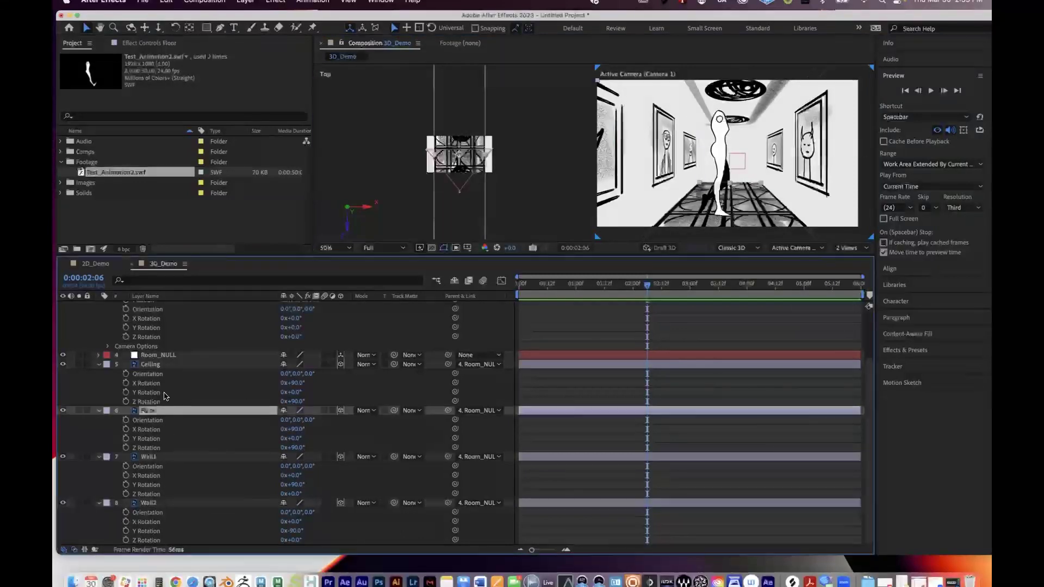
click(169, 365)
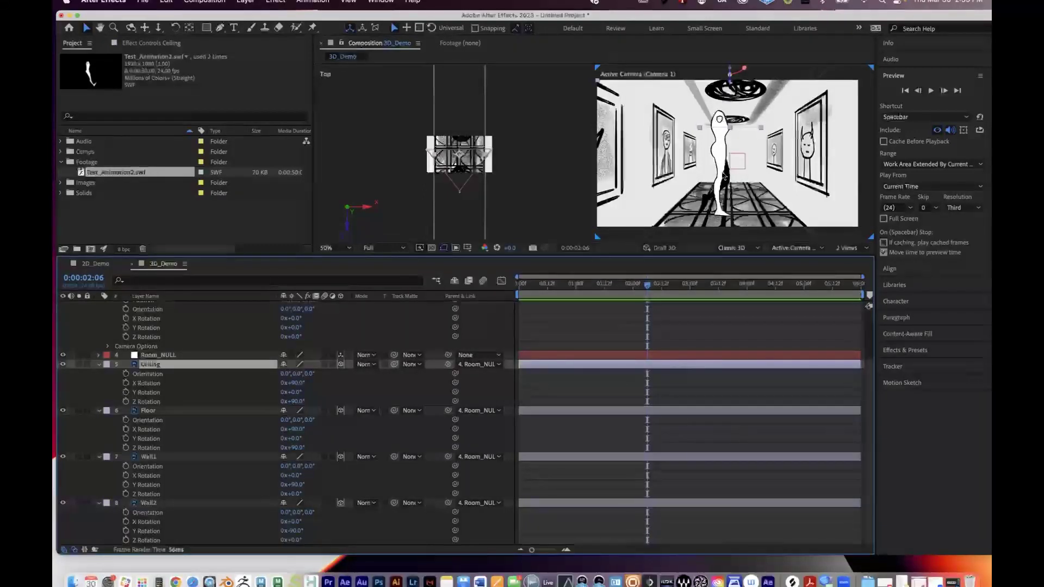
click(164, 355)
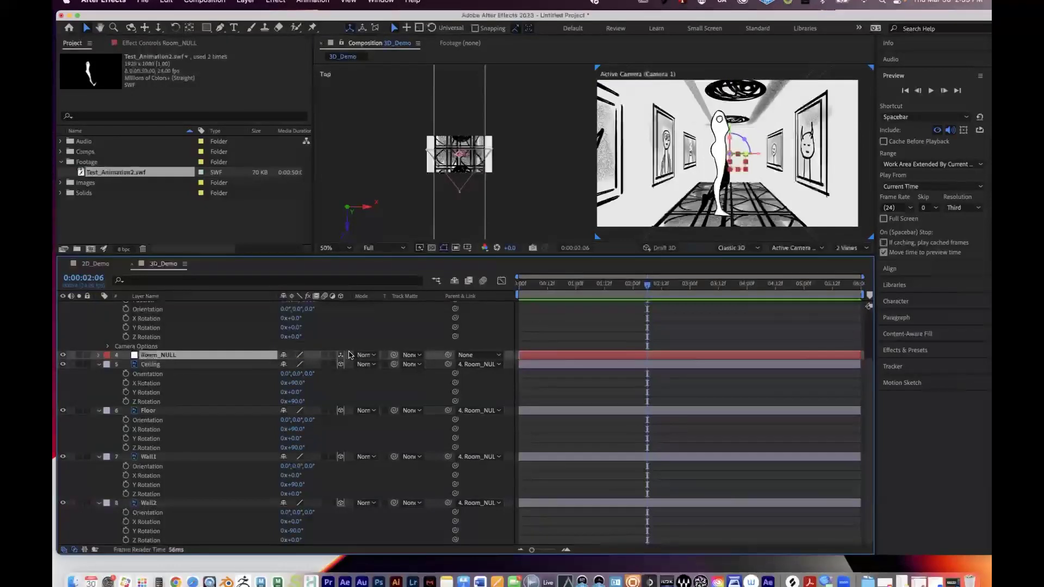
drag(729, 128, 696, 138)
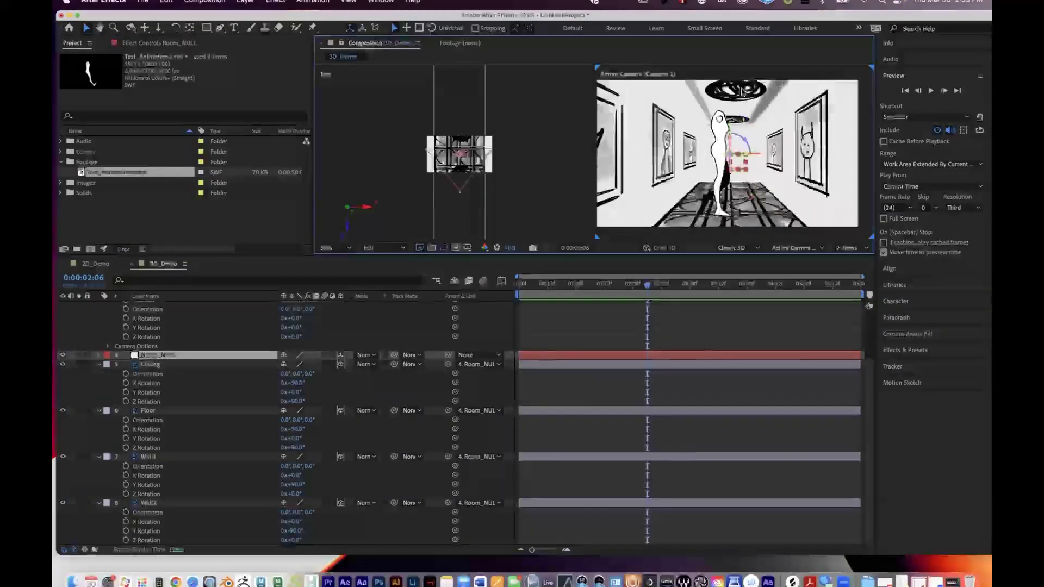
scroll(258, 389, up, 1)
scroll(210, 387, up, 5)
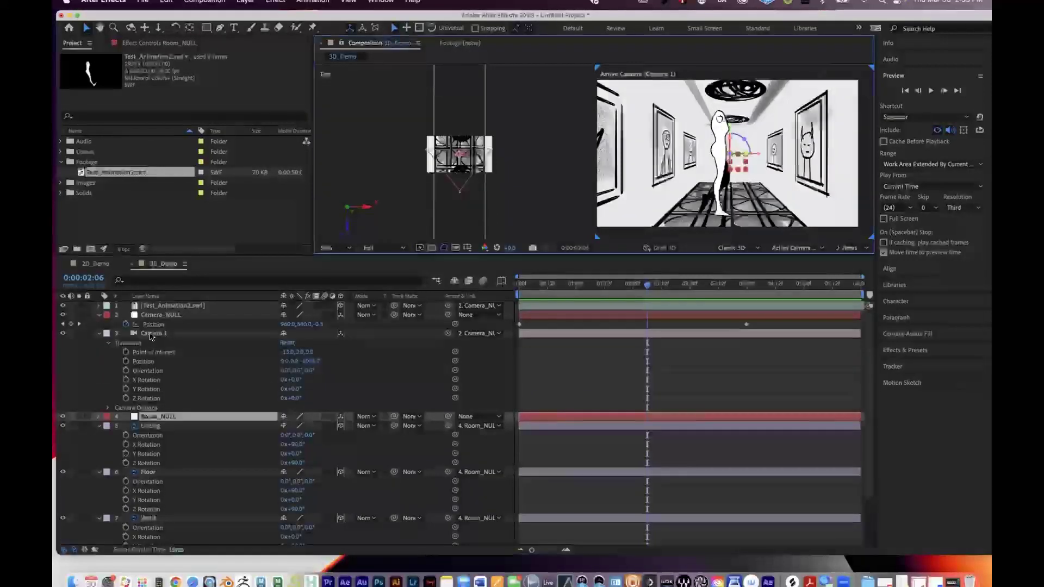
Step: Examine Camera 1 and its parent Camera_NULL, and look up the commands for creating a new layer
click(150, 335)
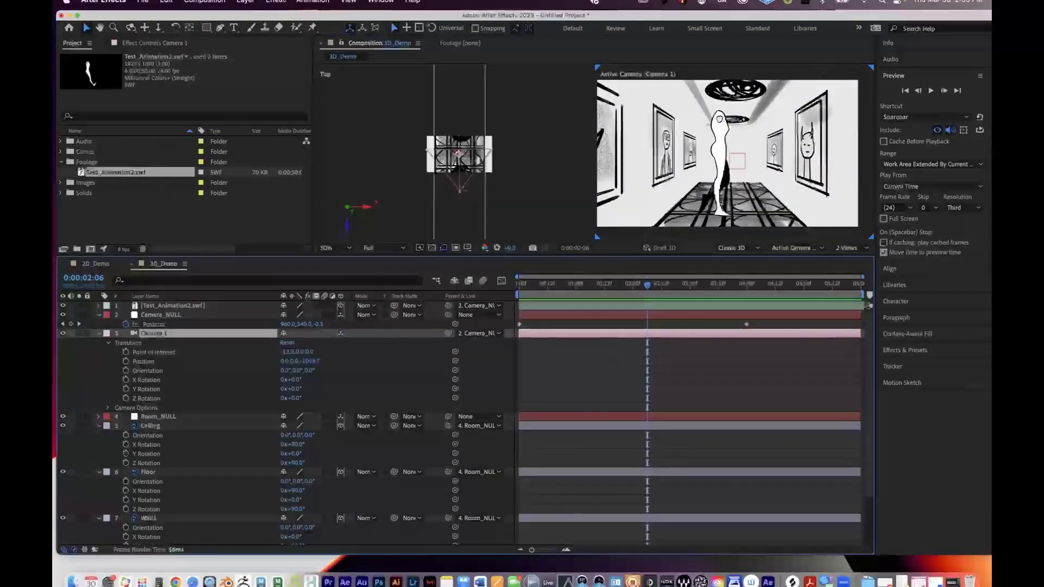
click(245, 1)
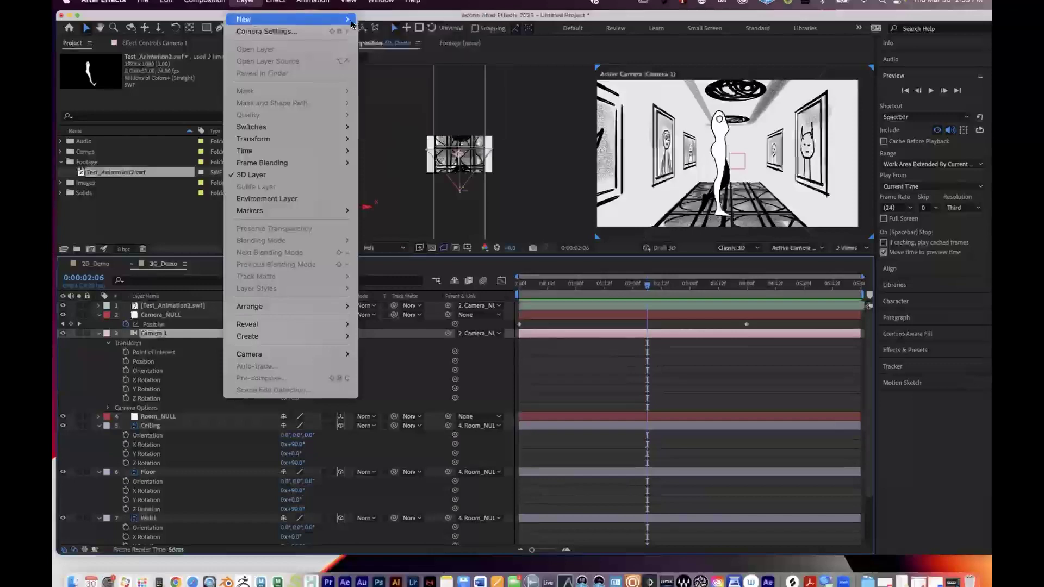
mouse_move(204, 2)
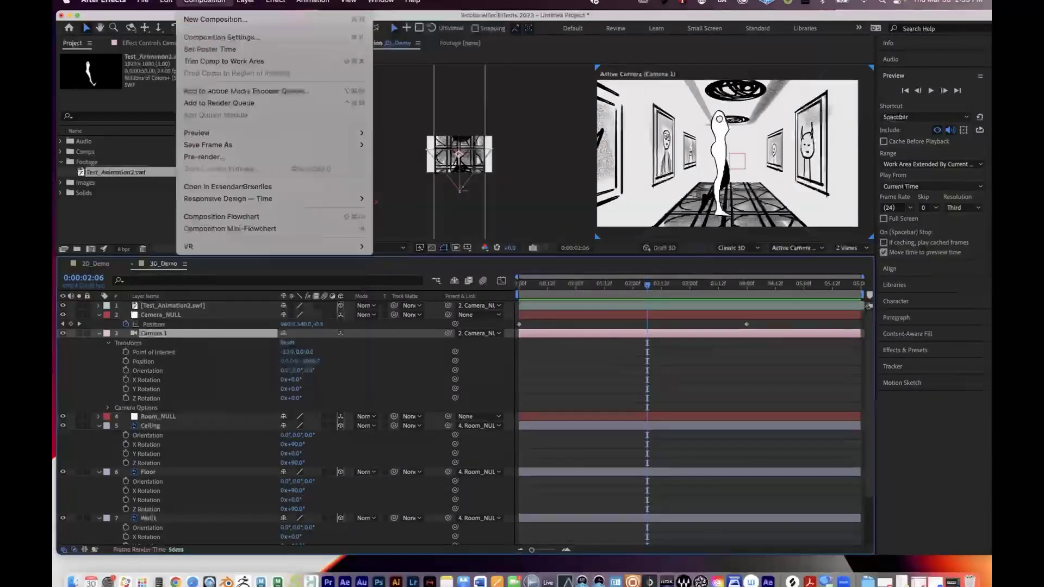
key(Escape)
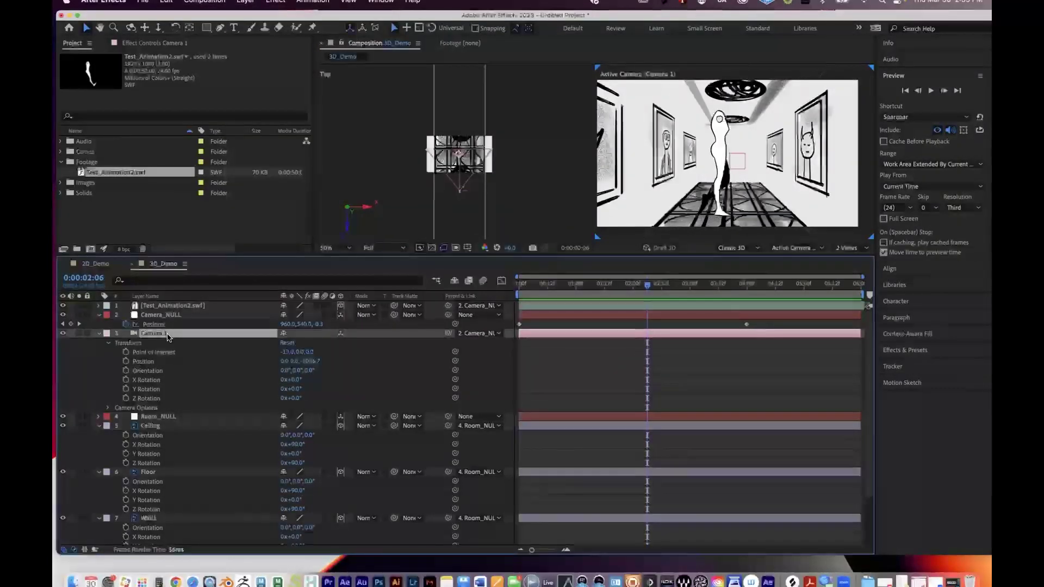
click(161, 316)
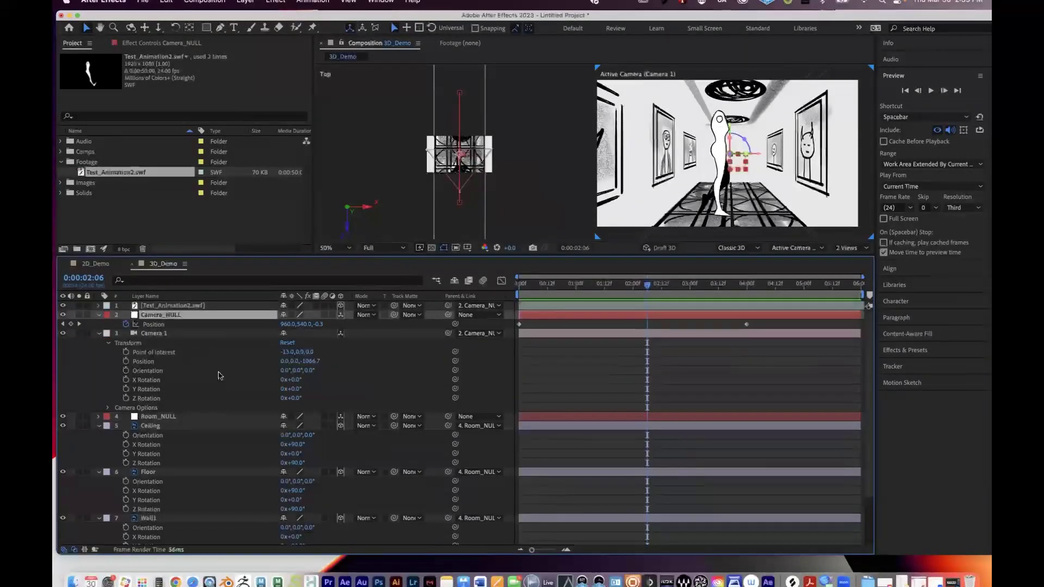
click(150, 334)
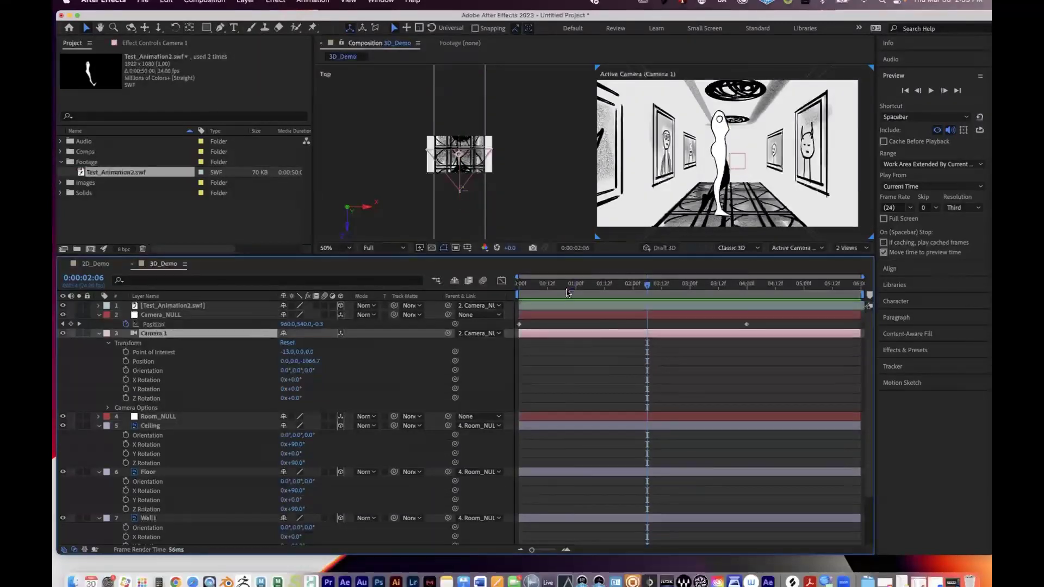
Step: Return to 0:00:00:00 and examine Camera 1's Position and the start of the camera move in both views
drag(574, 284, 485, 298)
key(space)
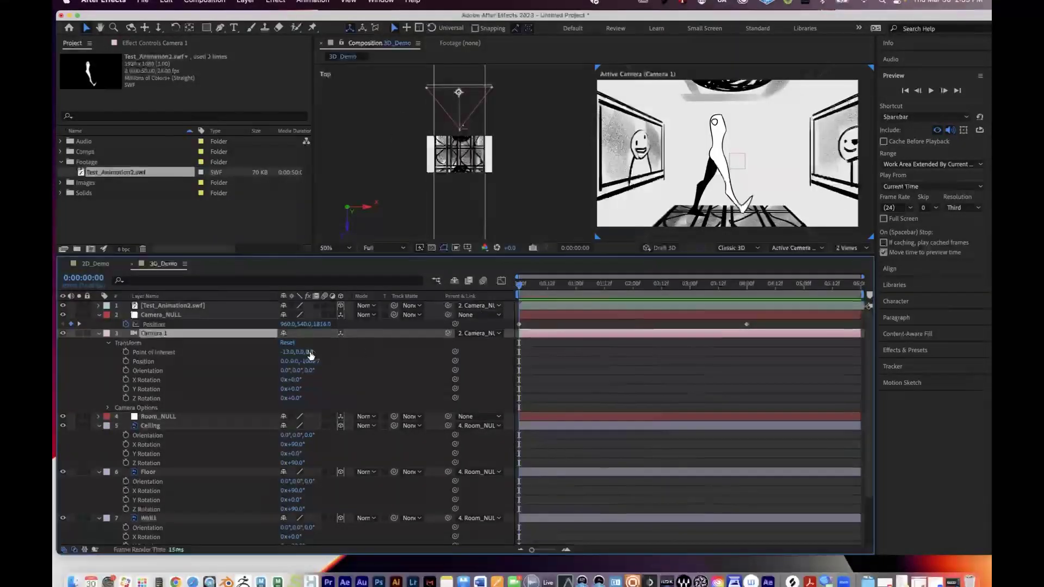
drag(320, 361, 308, 363)
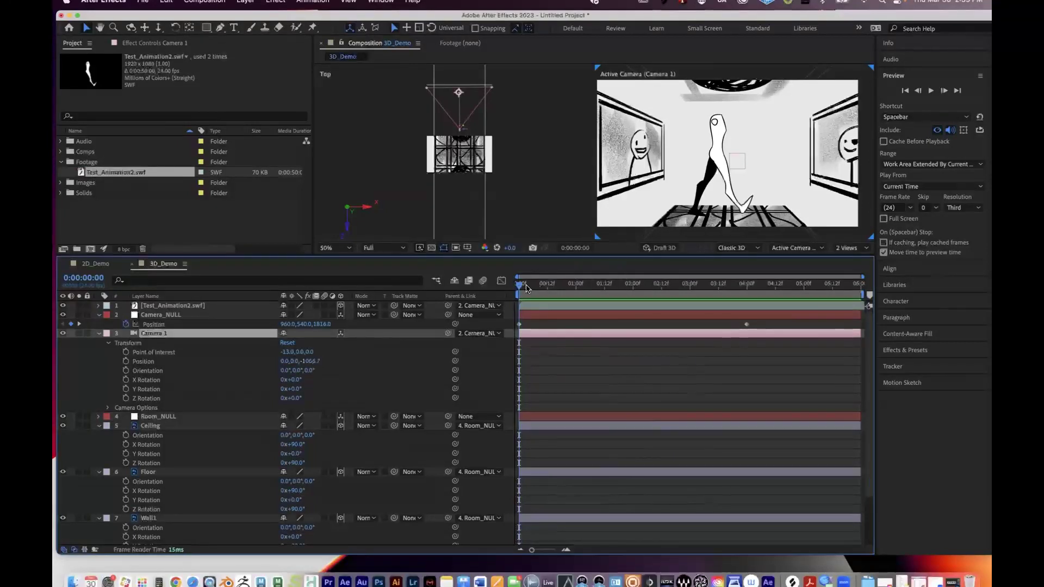
key(space)
key(space)
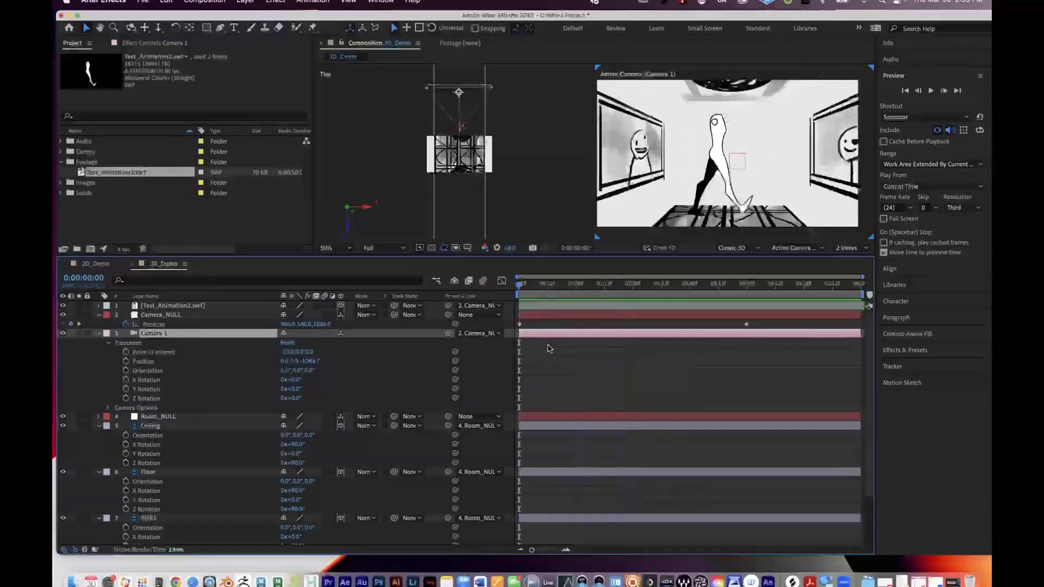
Step: Check the camera null's Position animation at 0:00:03:15 and link the Test_Animation2.swf layer to Camera_NULL as its parent
click(519, 324)
drag(523, 283, 726, 317)
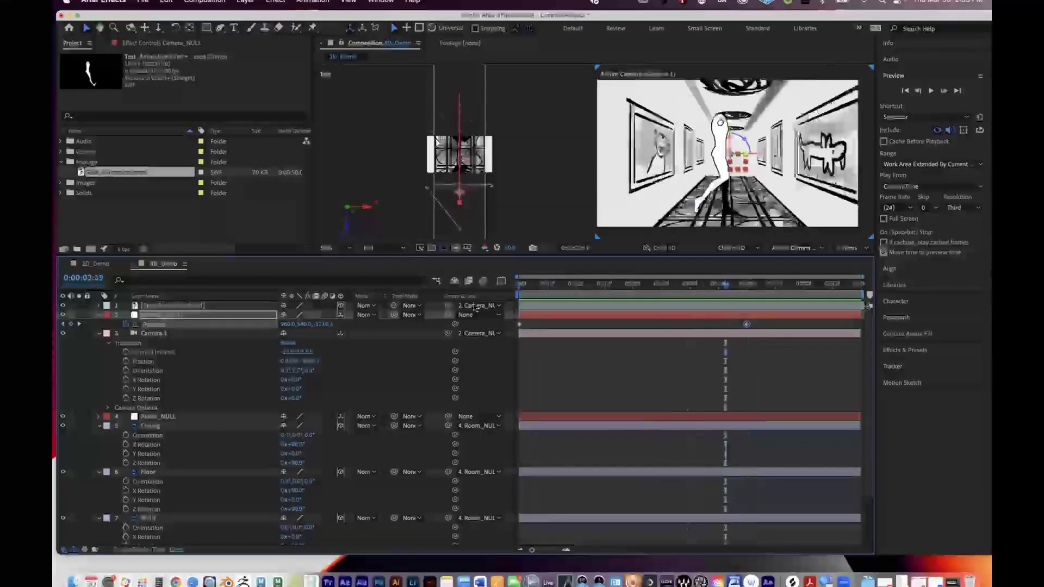
click(184, 307)
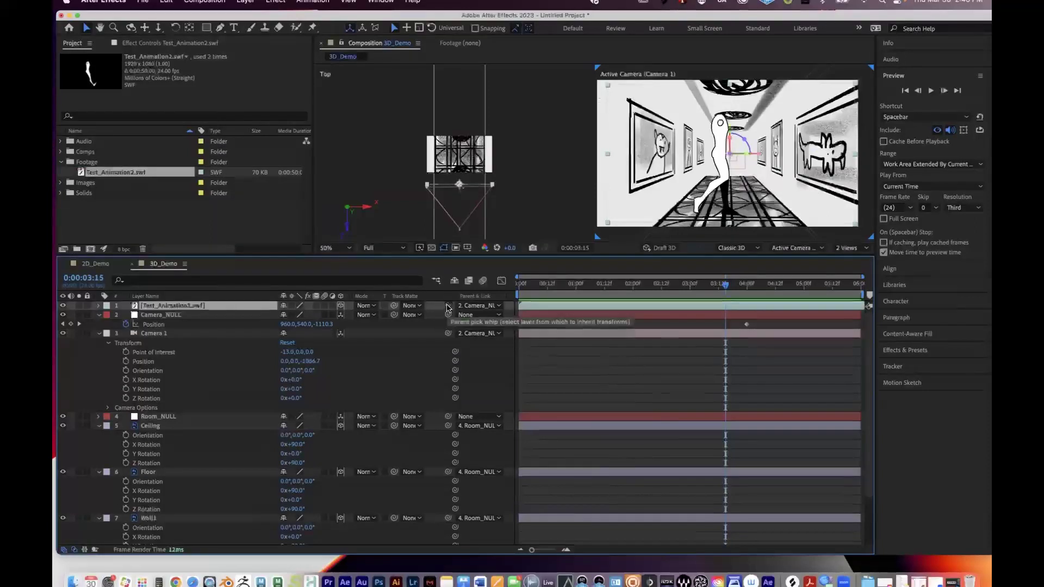
drag(447, 308, 212, 316)
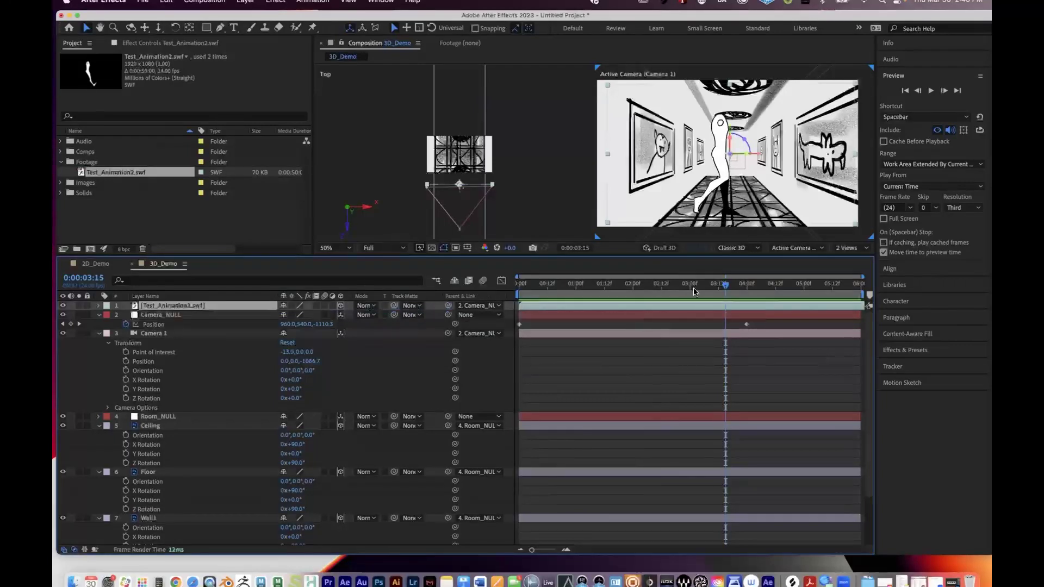